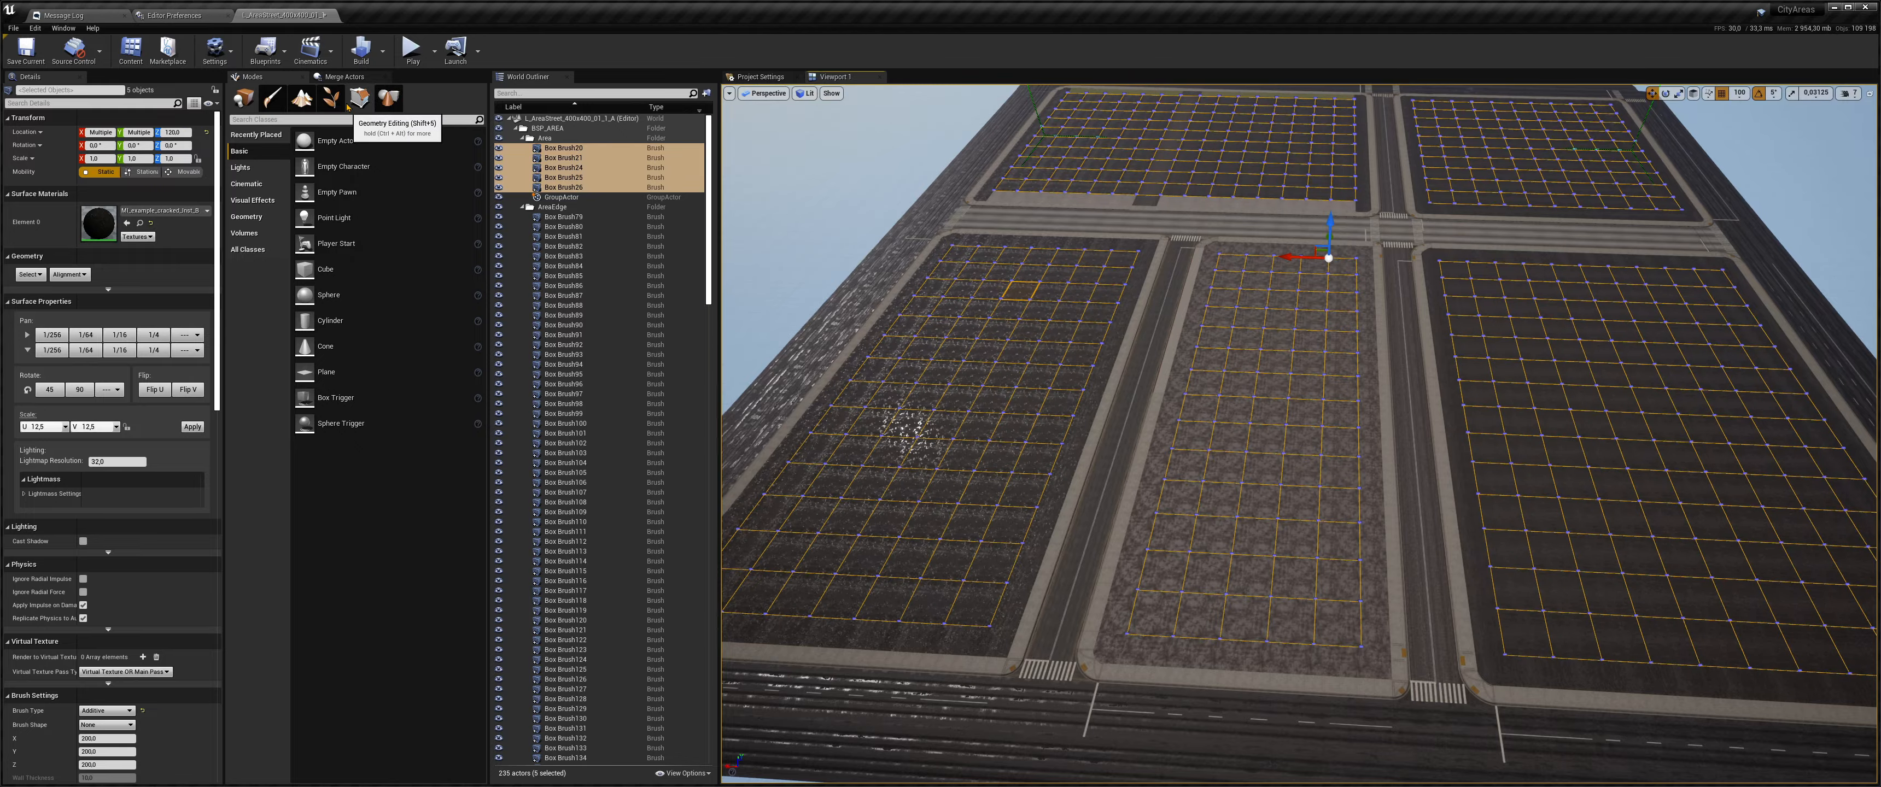
- Convert the selected box brushes of the Area folder into a single static mesh with the default path and name
scroll(86, 123, down, 5)
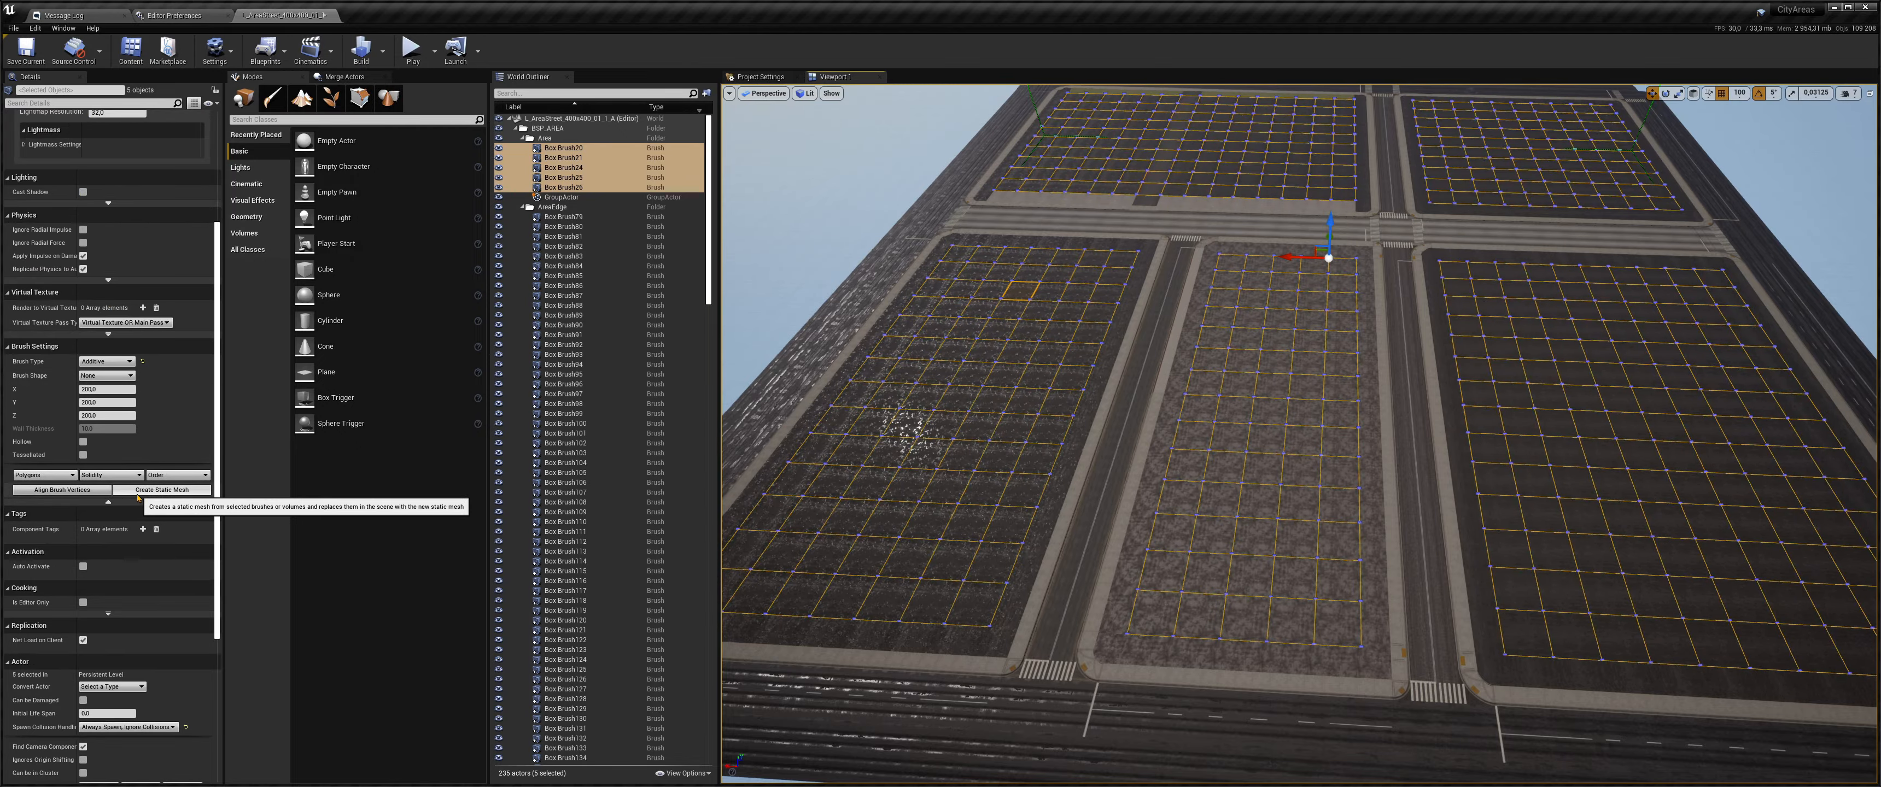
click(139, 490)
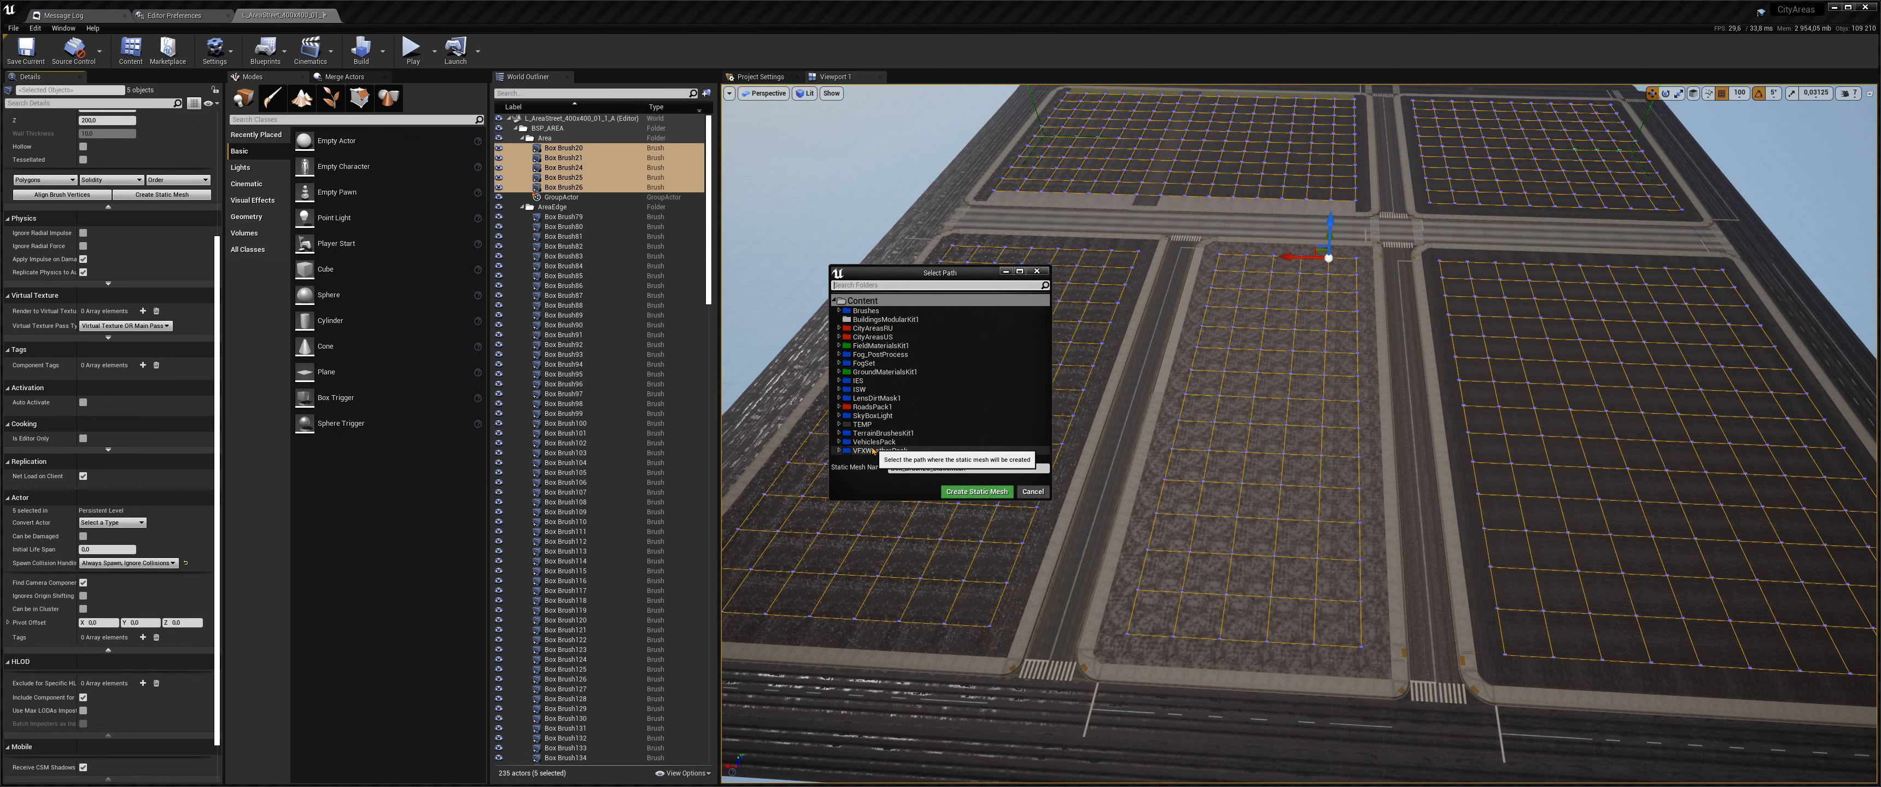
click(972, 492)
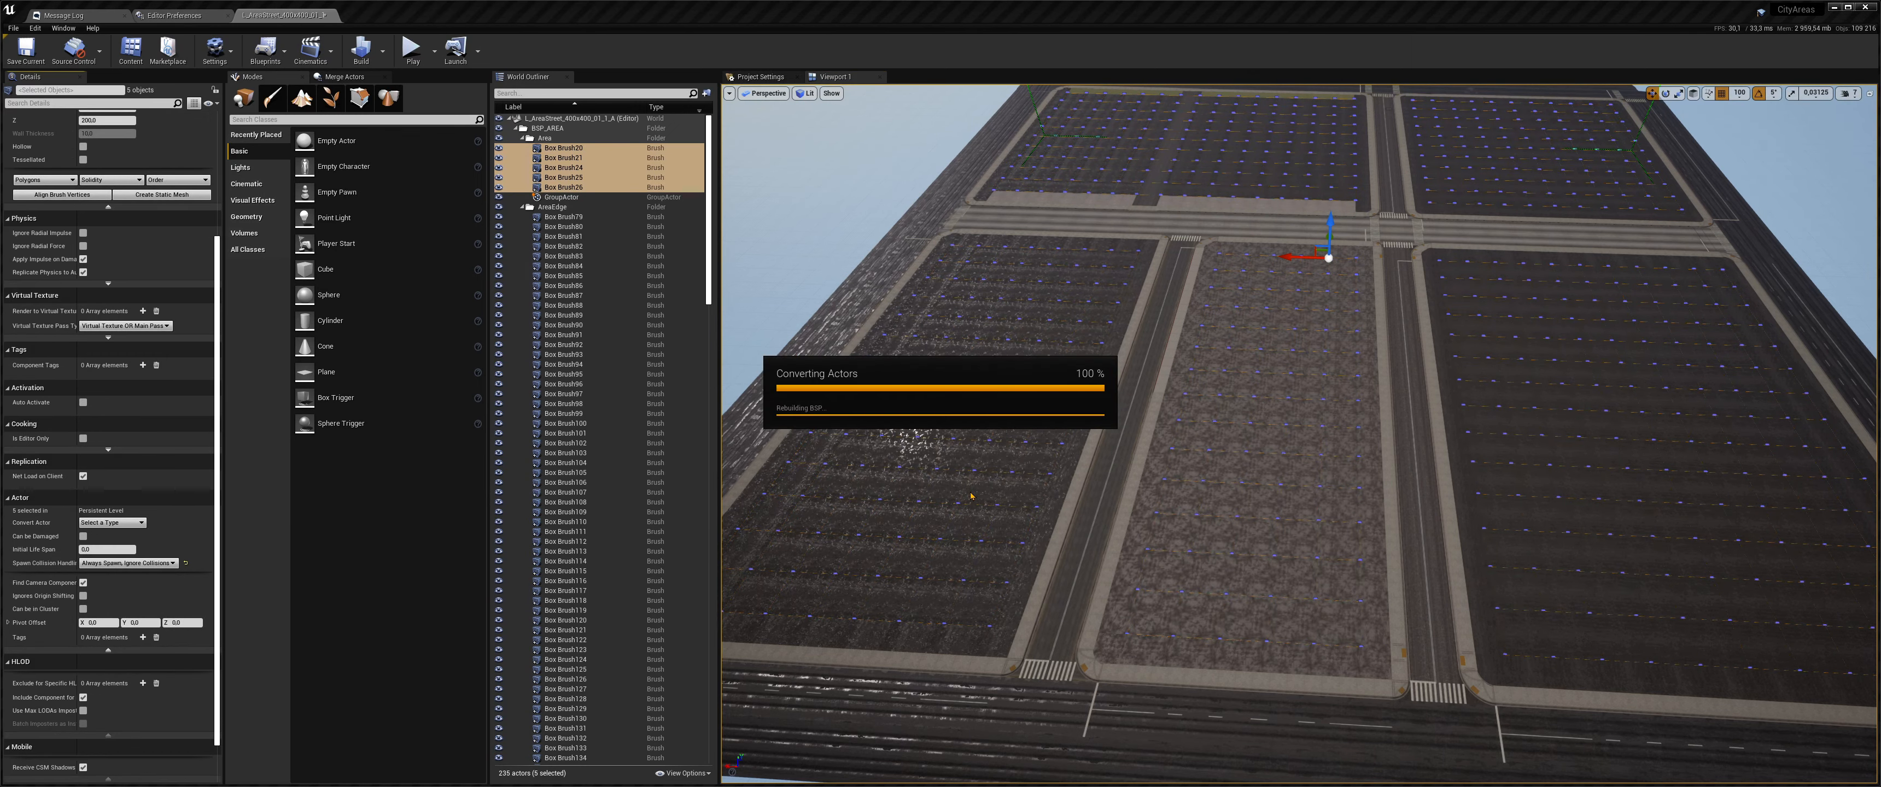
- Select all box brushes in the AreaEdge folder and convert them into one static mesh with the default name
scroll(595, 426, up, 10)
scroll(595, 426, up, 20)
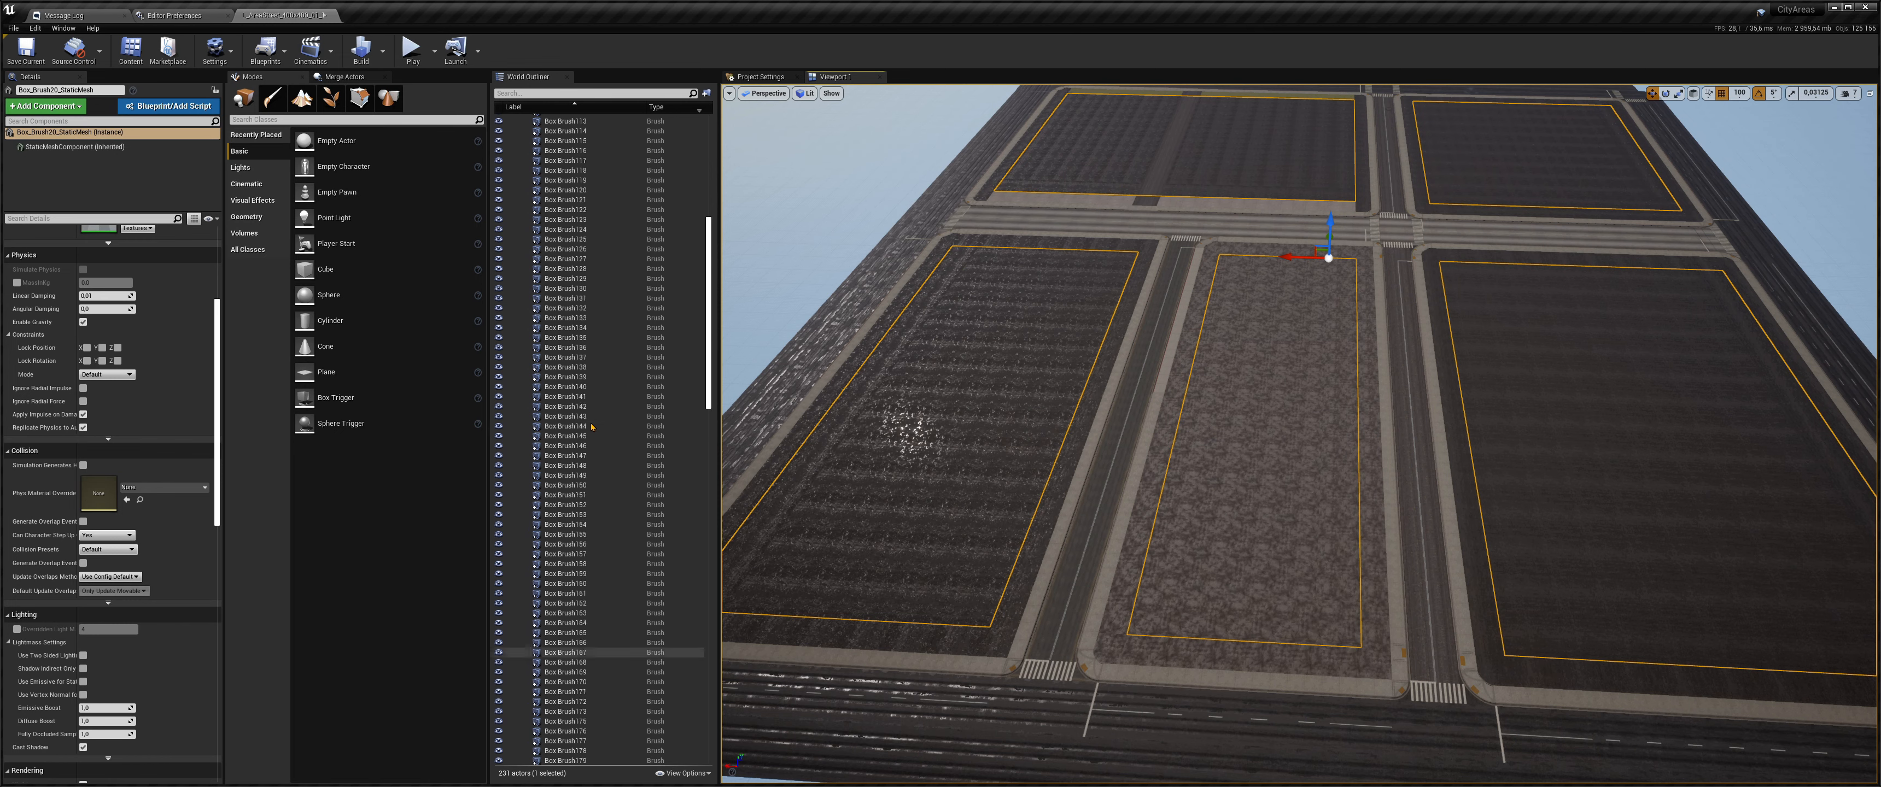
click(577, 237)
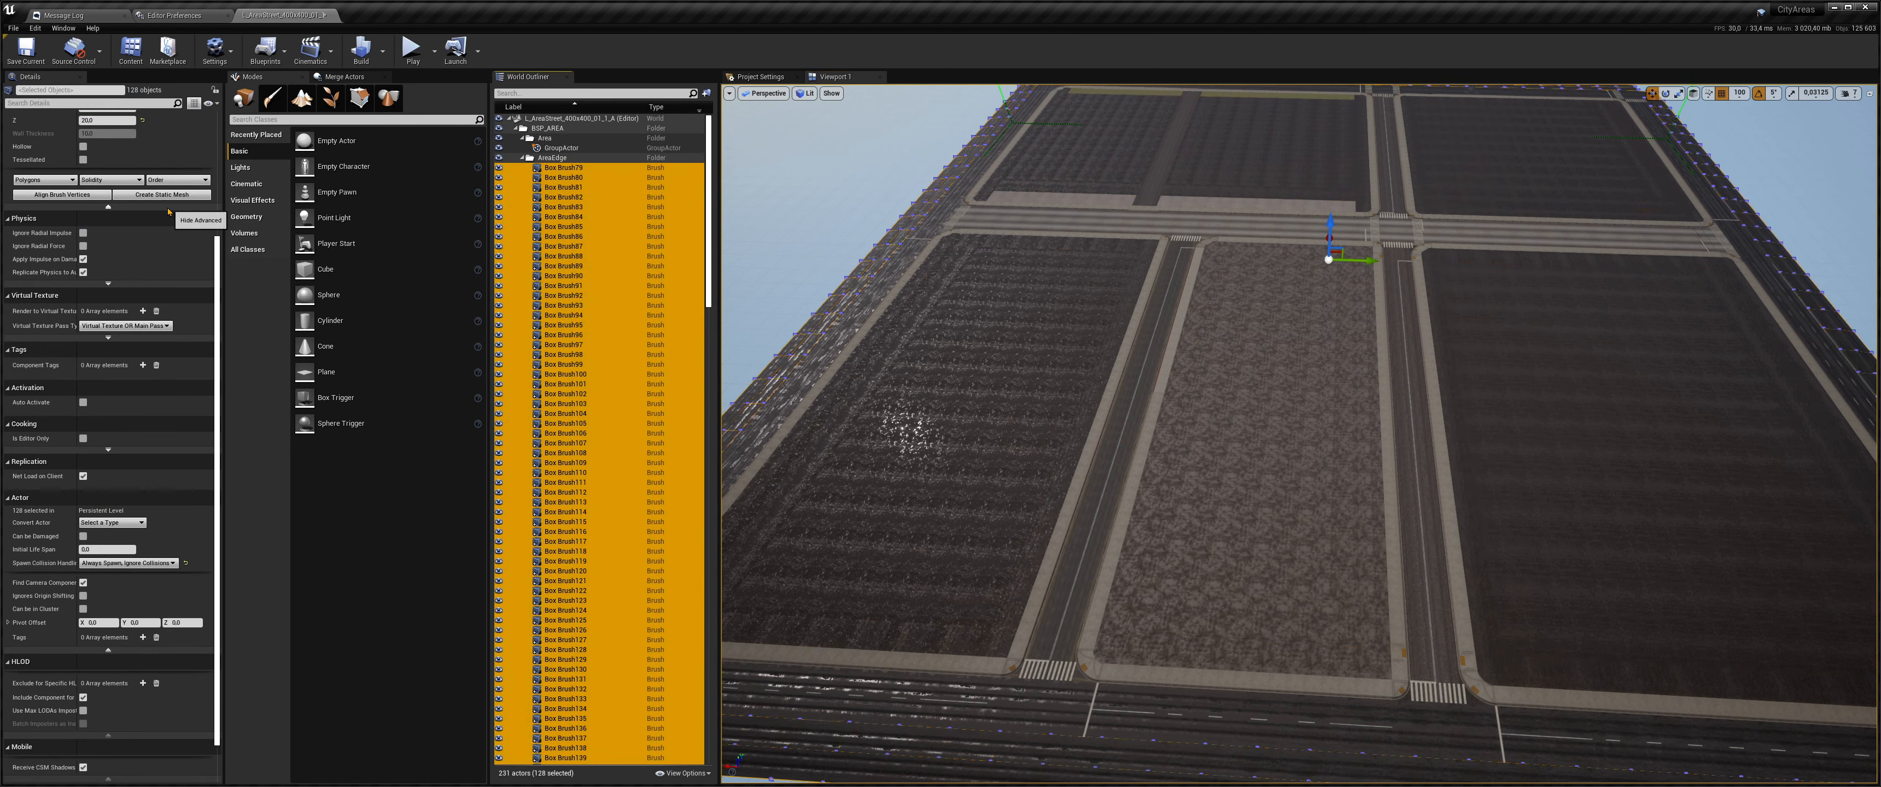
click(155, 198)
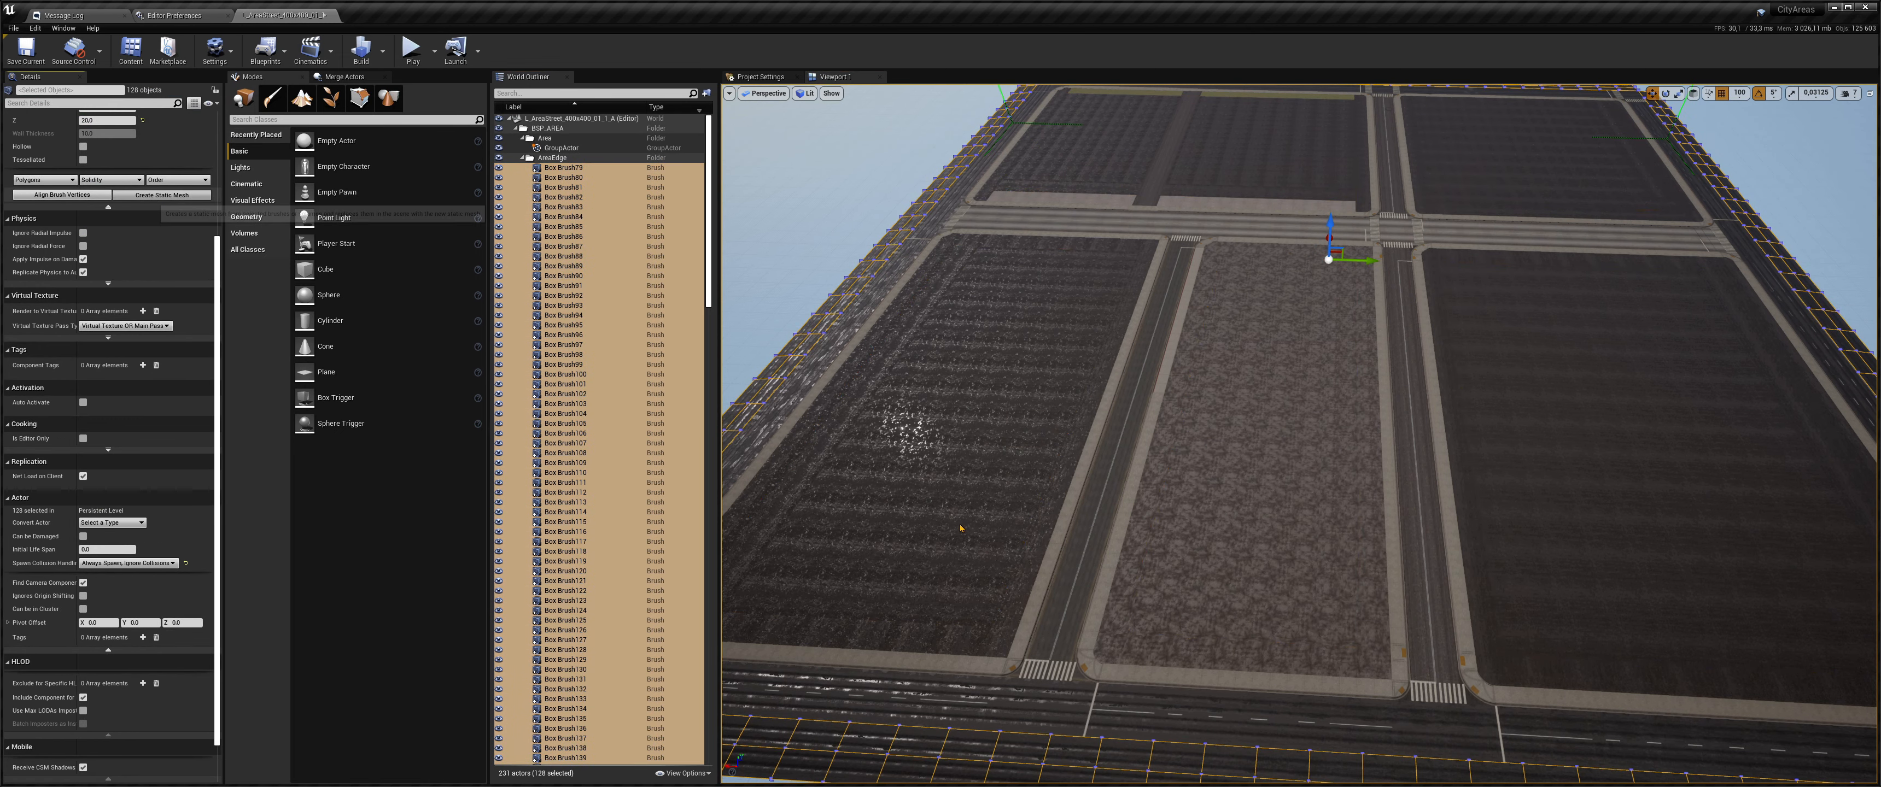
click(975, 493)
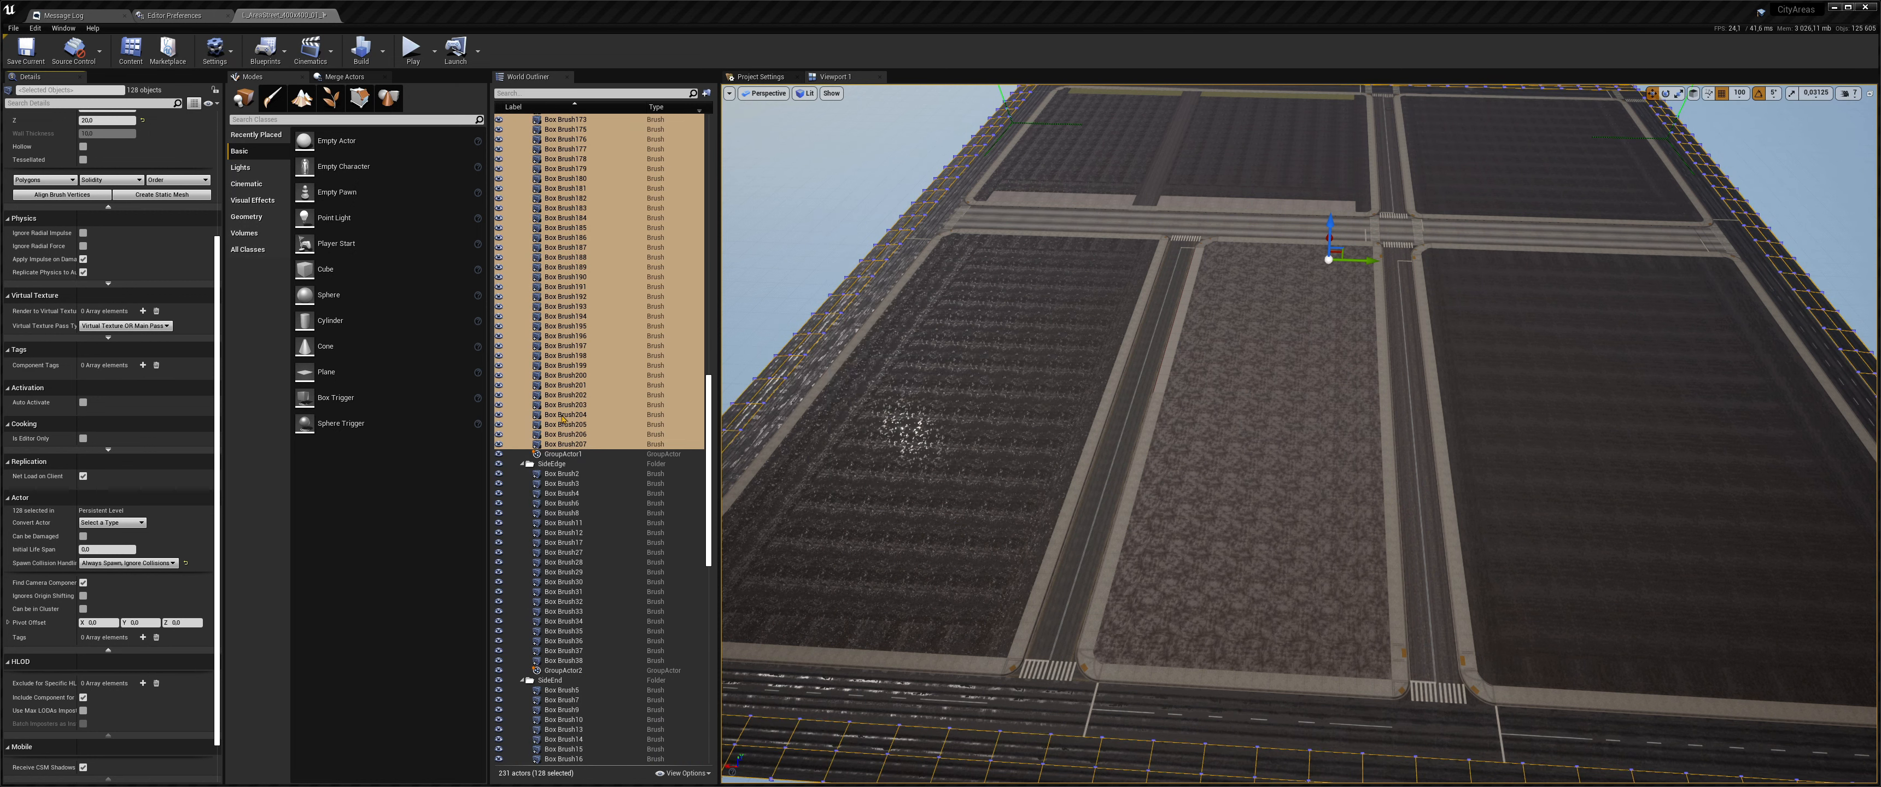
- Select all box brushes in the SideEdge folder and create a static mesh from them with the default name
scroll(564, 431, up, 15)
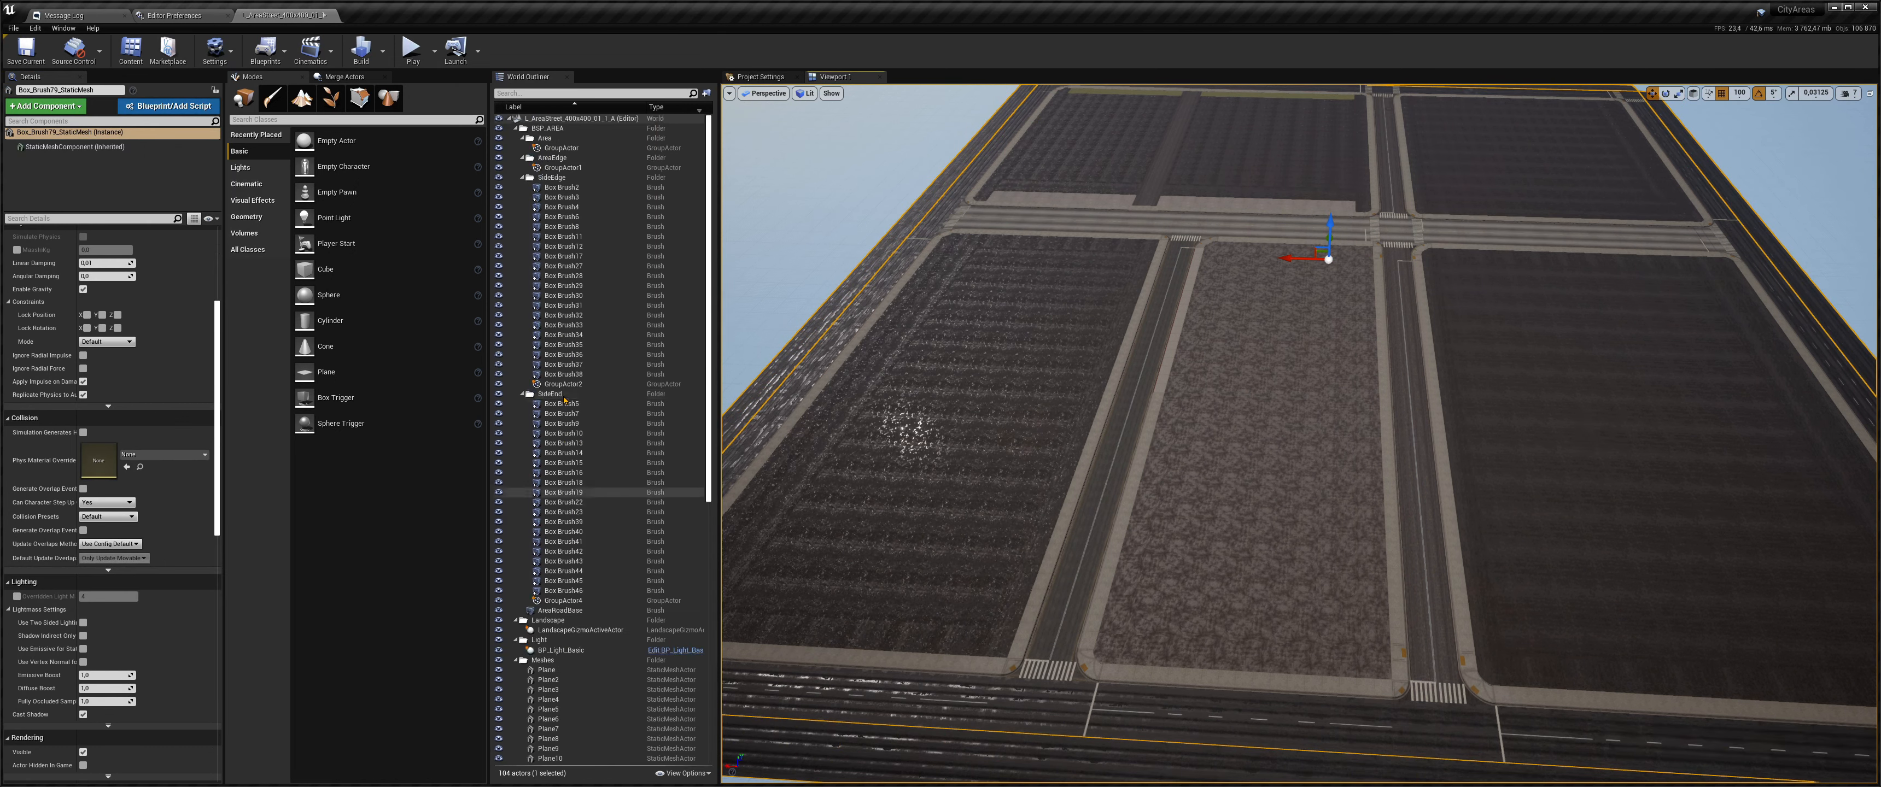
click(582, 287)
click(162, 194)
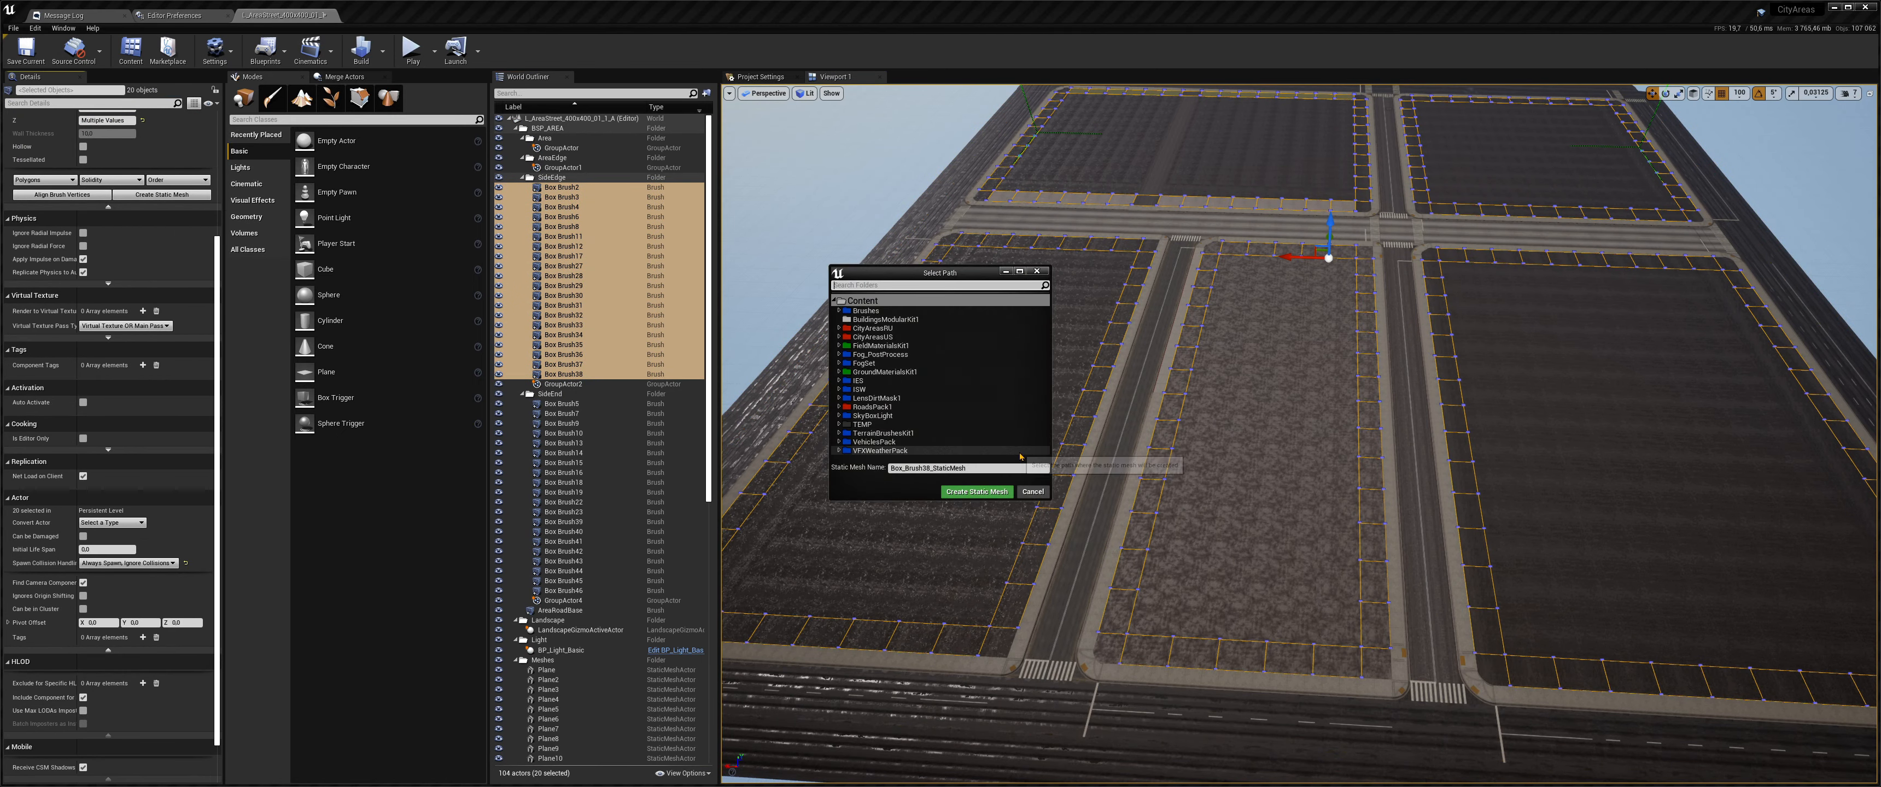
click(977, 491)
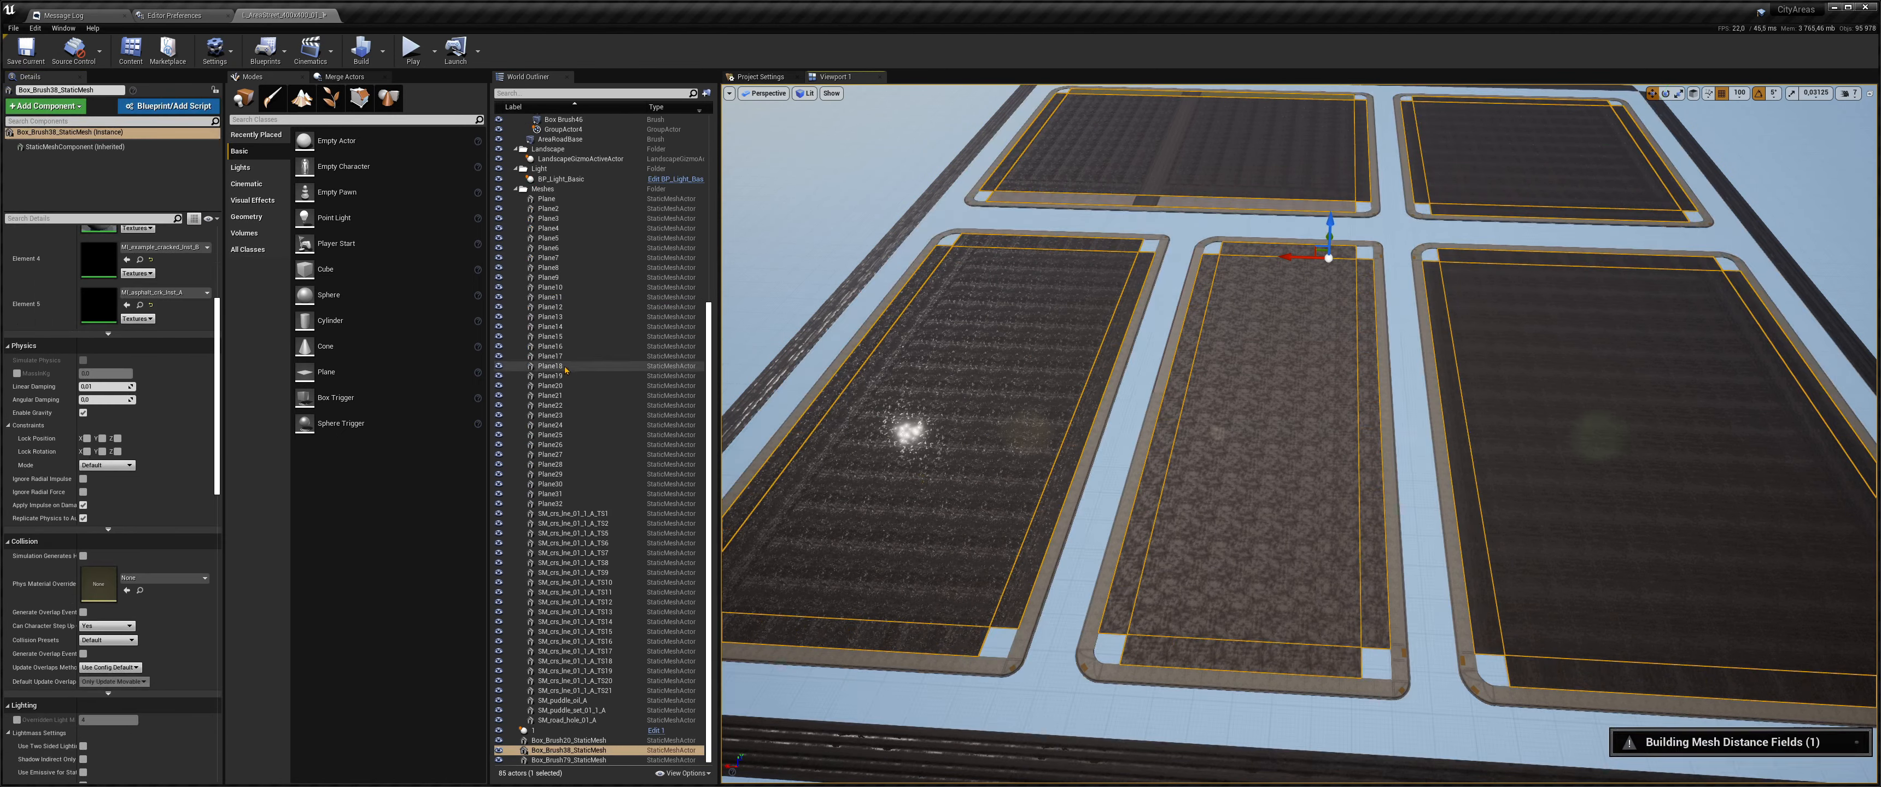
- Turn all box brushes in the SideEnd folder into one static mesh, keeping the default name and path
click(563, 275)
click(161, 194)
click(977, 491)
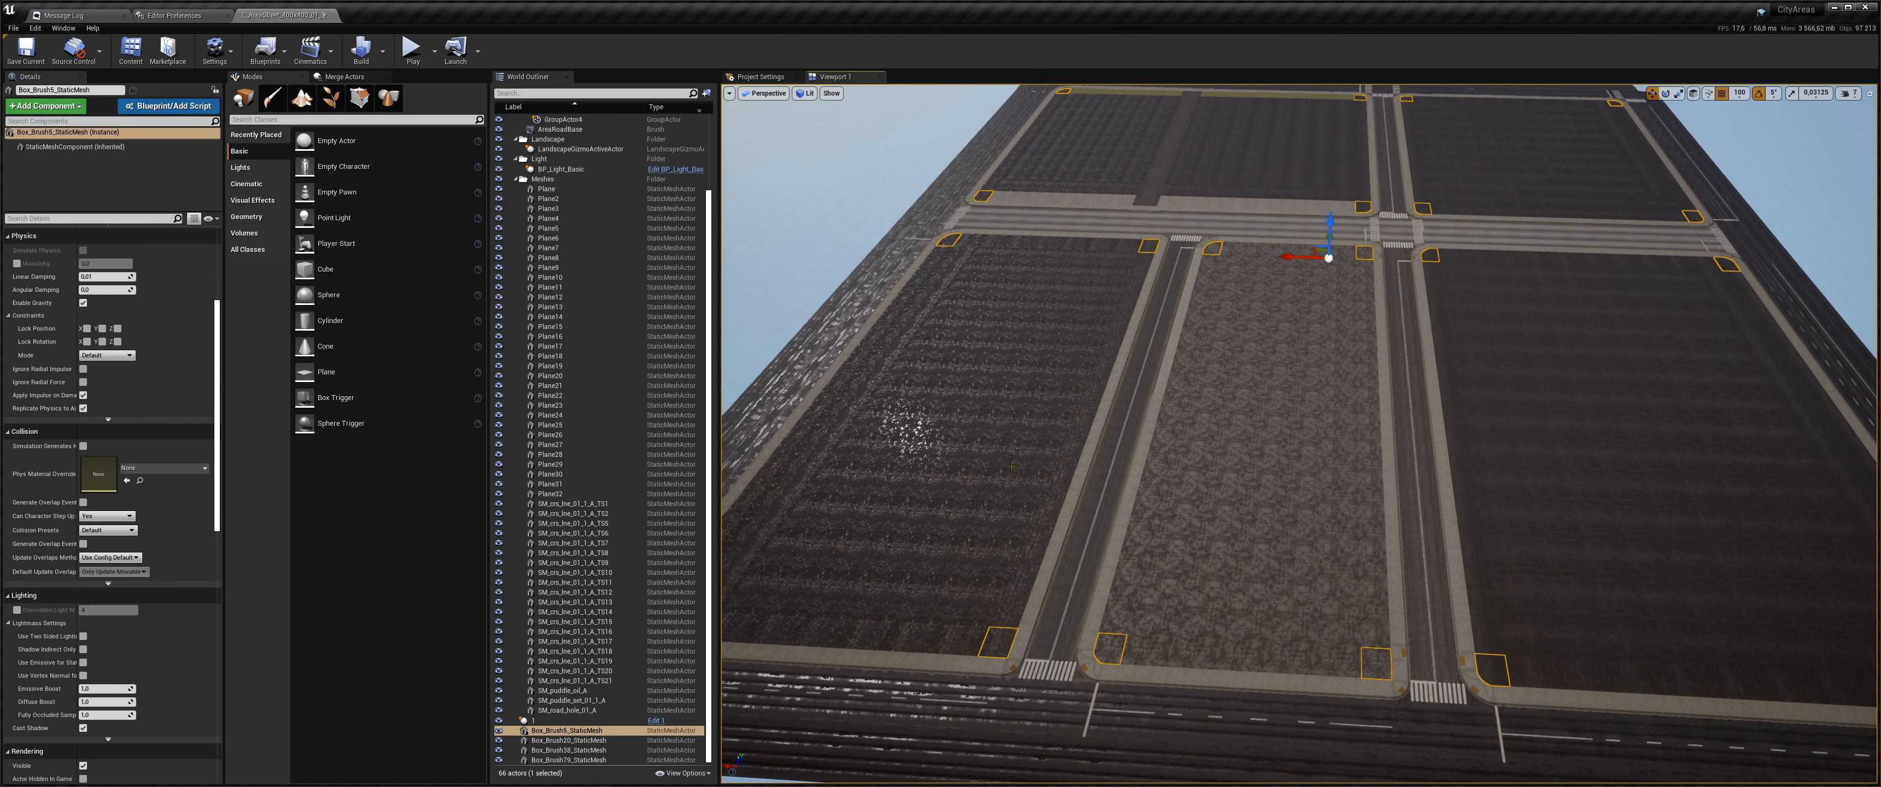
click(977, 491)
- Convert the AreaRoadBase brush into a static mesh named AreaRoadBase_StaticMesh and clear the selection
scroll(577, 291, up, 3)
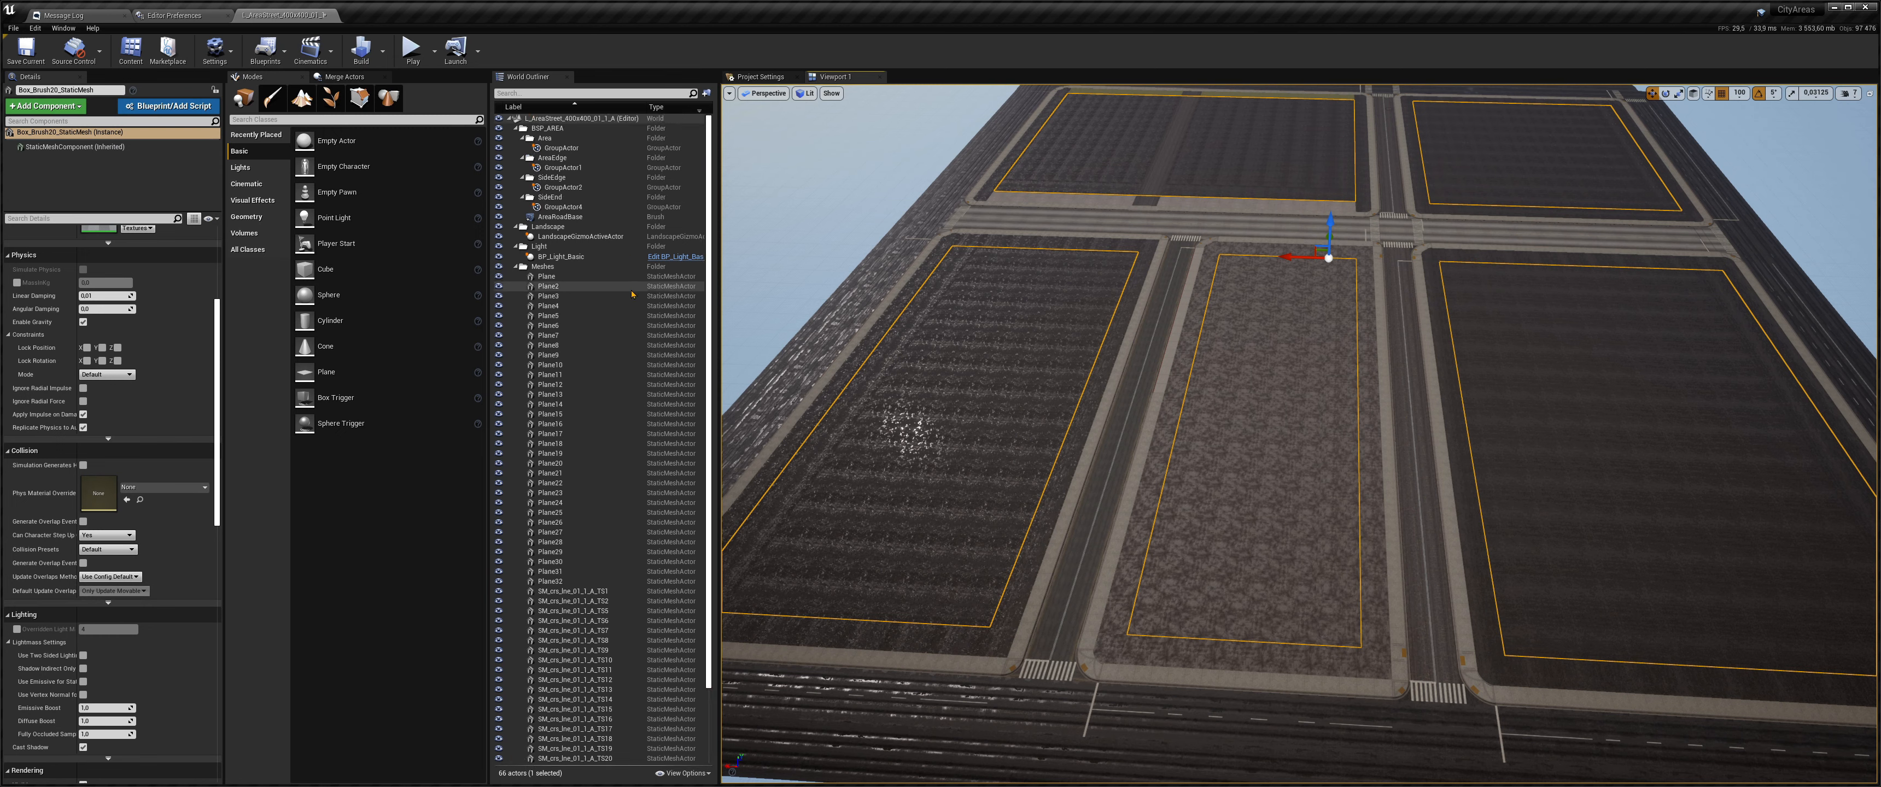
click(566, 217)
click(162, 194)
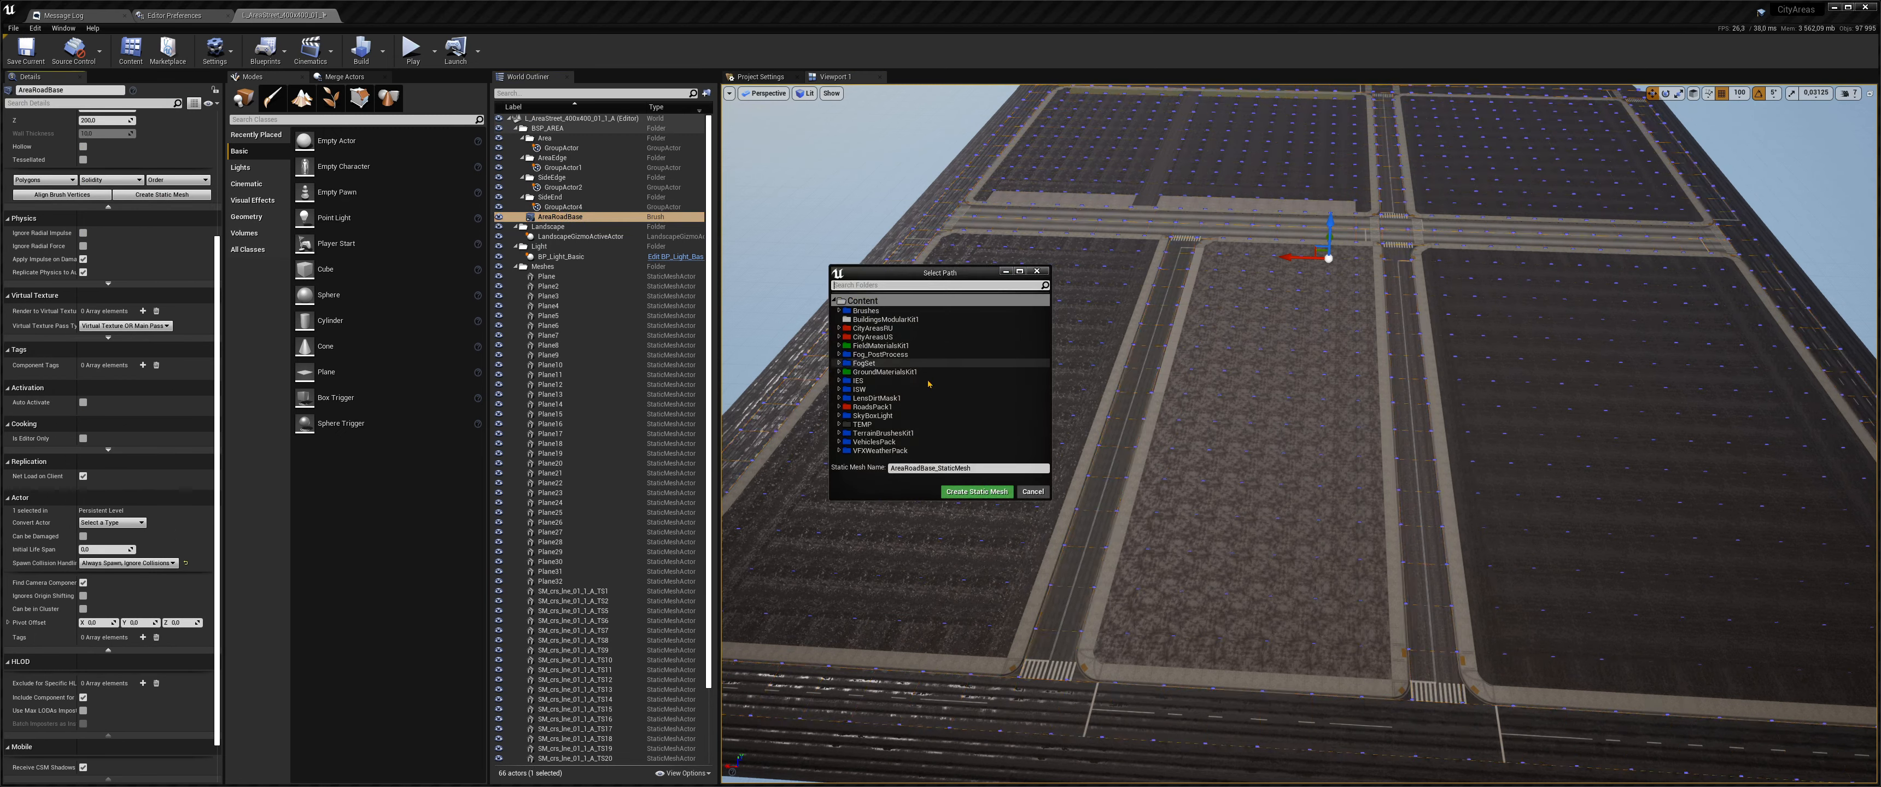
click(964, 491)
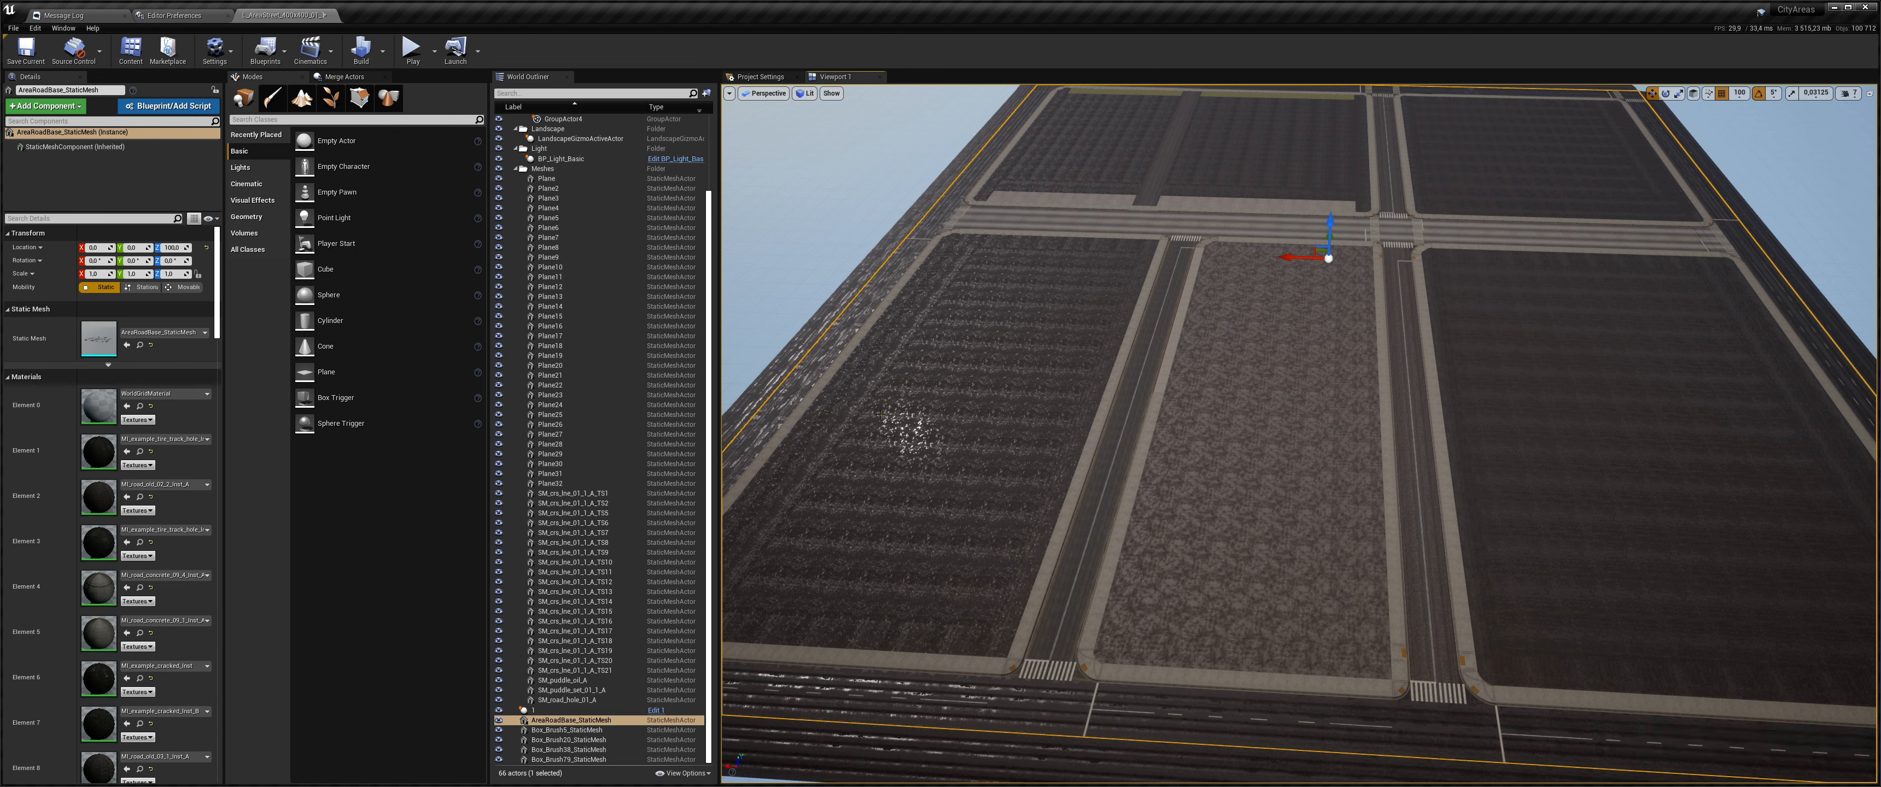
key(Escape)
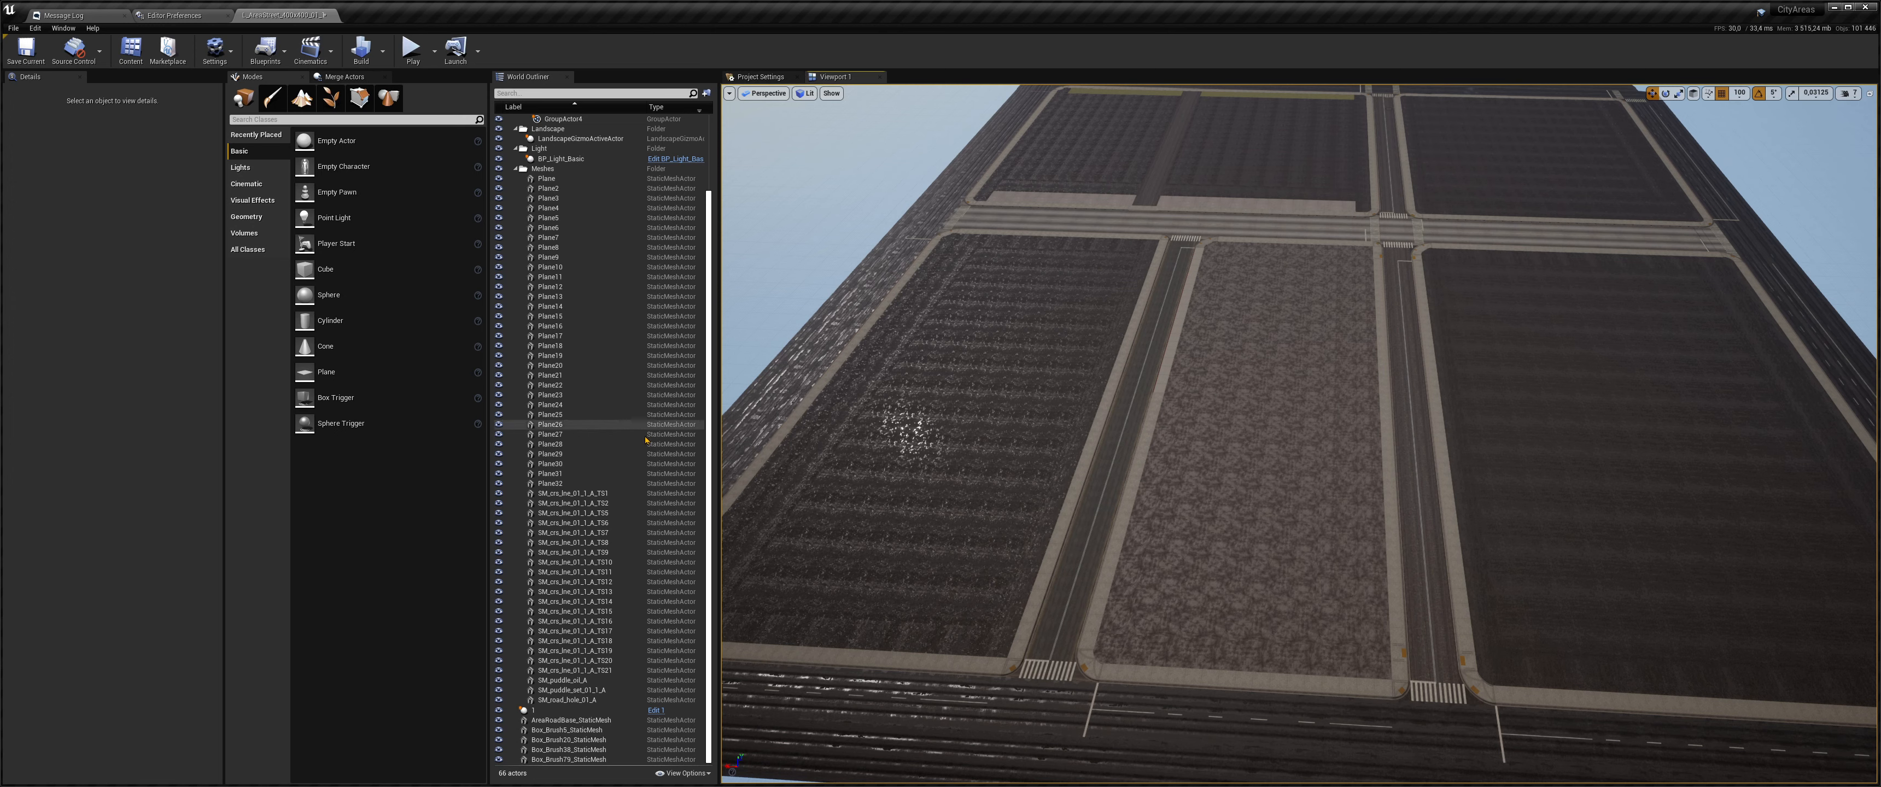
- Select the spline blueprint actor 1 and enable Pivot Point at Zero and Allow Distance Field in its merge settings
click(531, 710)
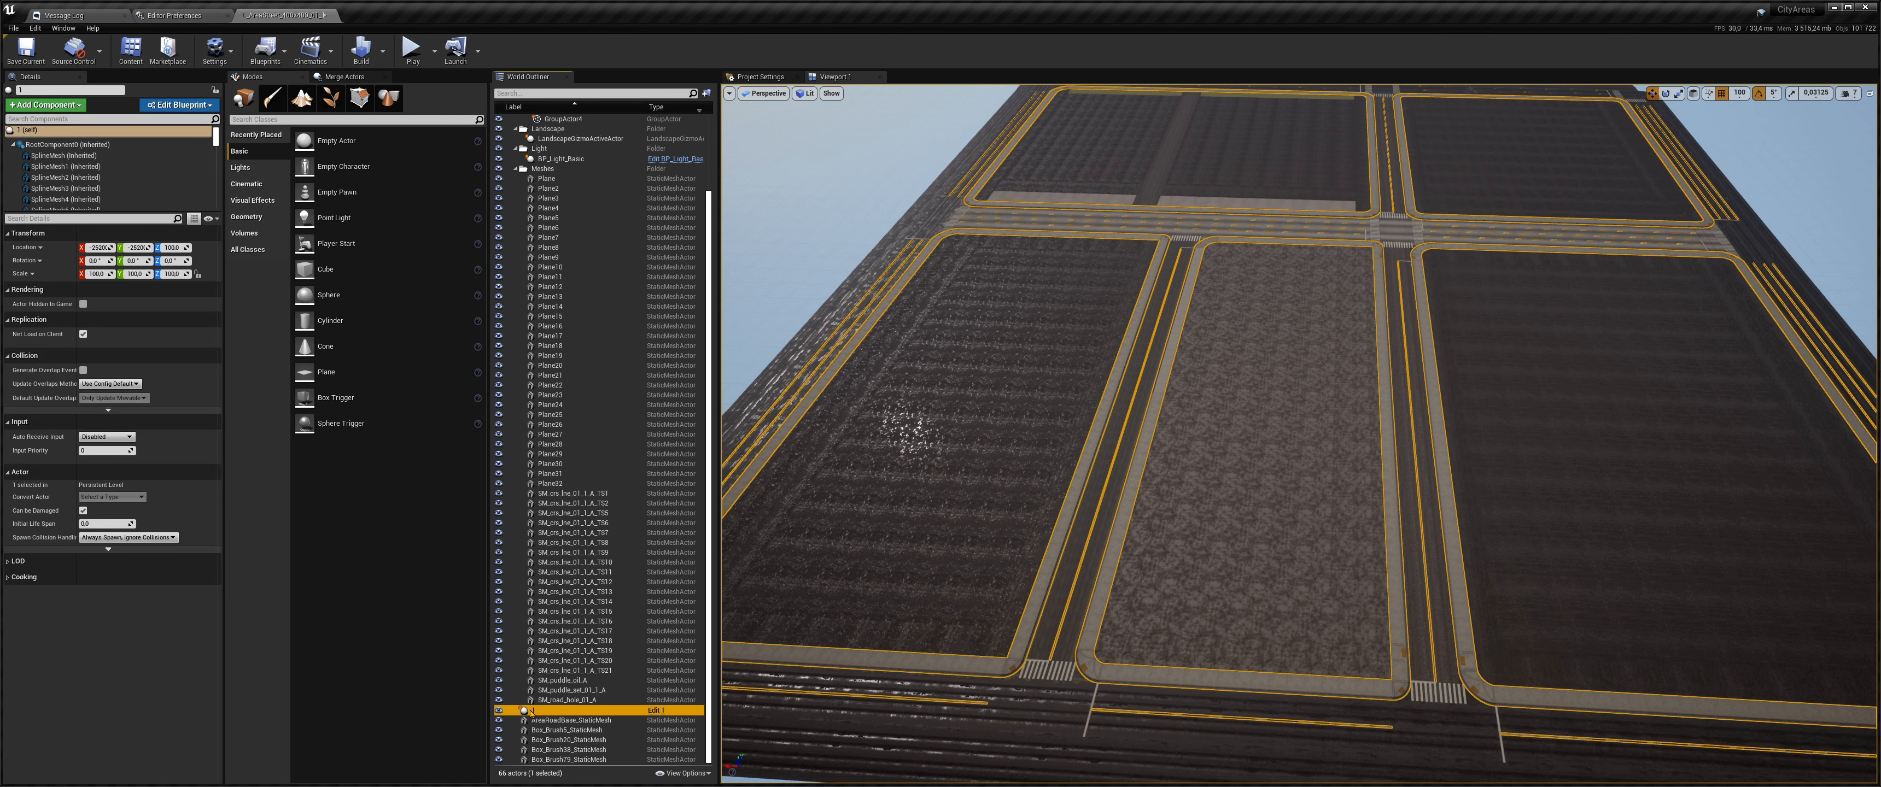
right_drag(1077, 358, 1042, 378)
key(w)
key(s)
key(w)
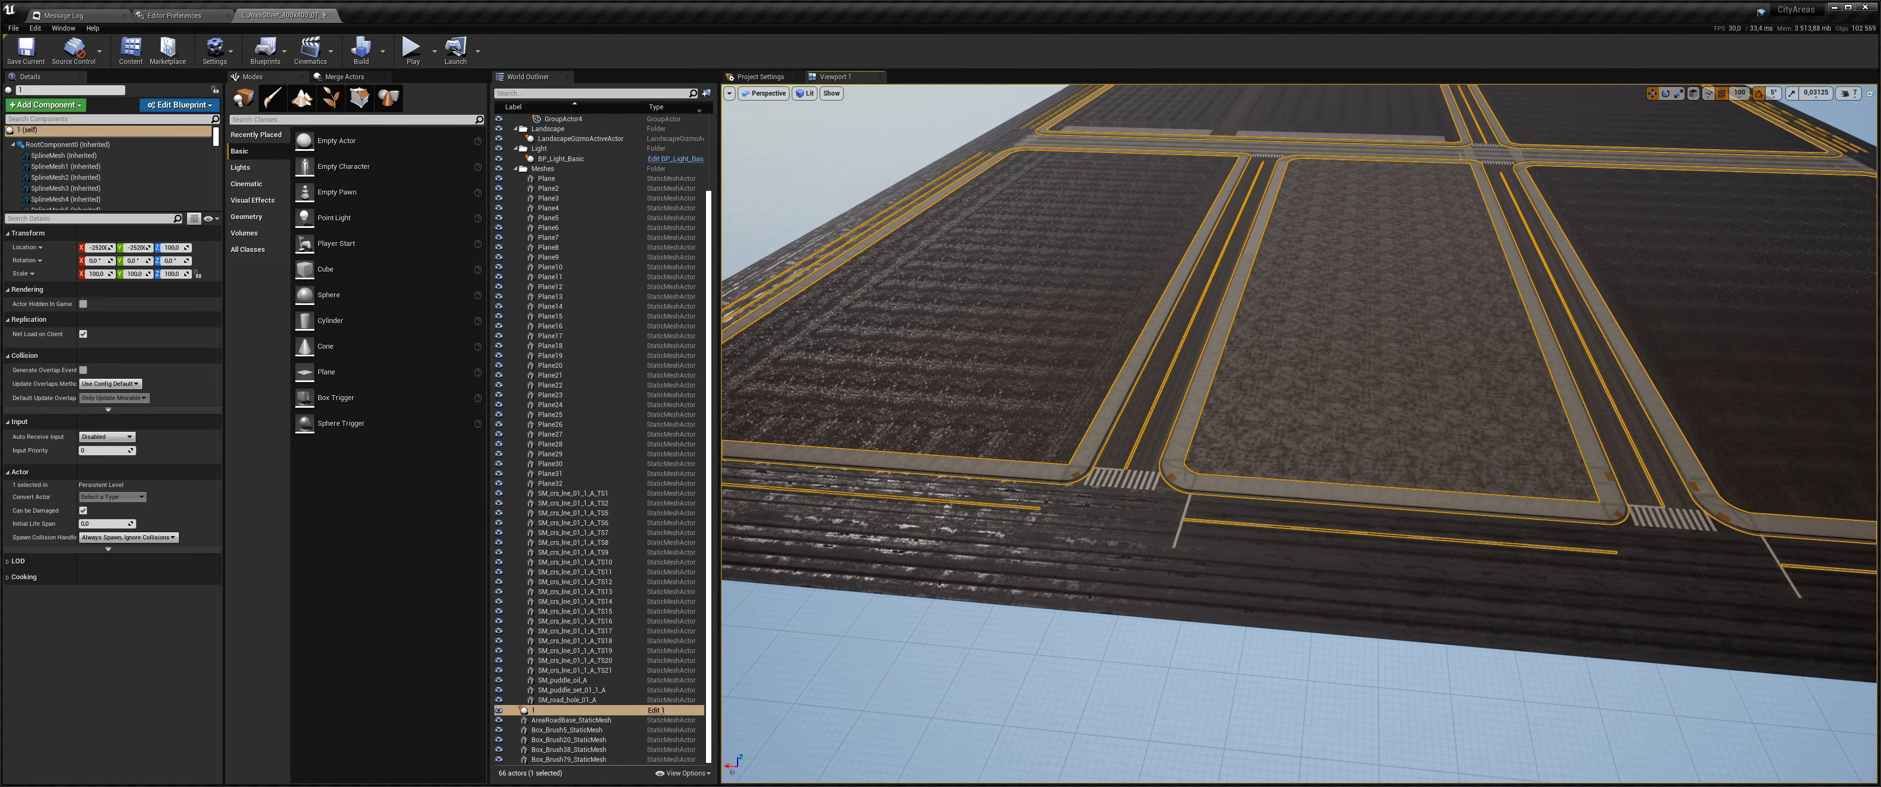
click(339, 76)
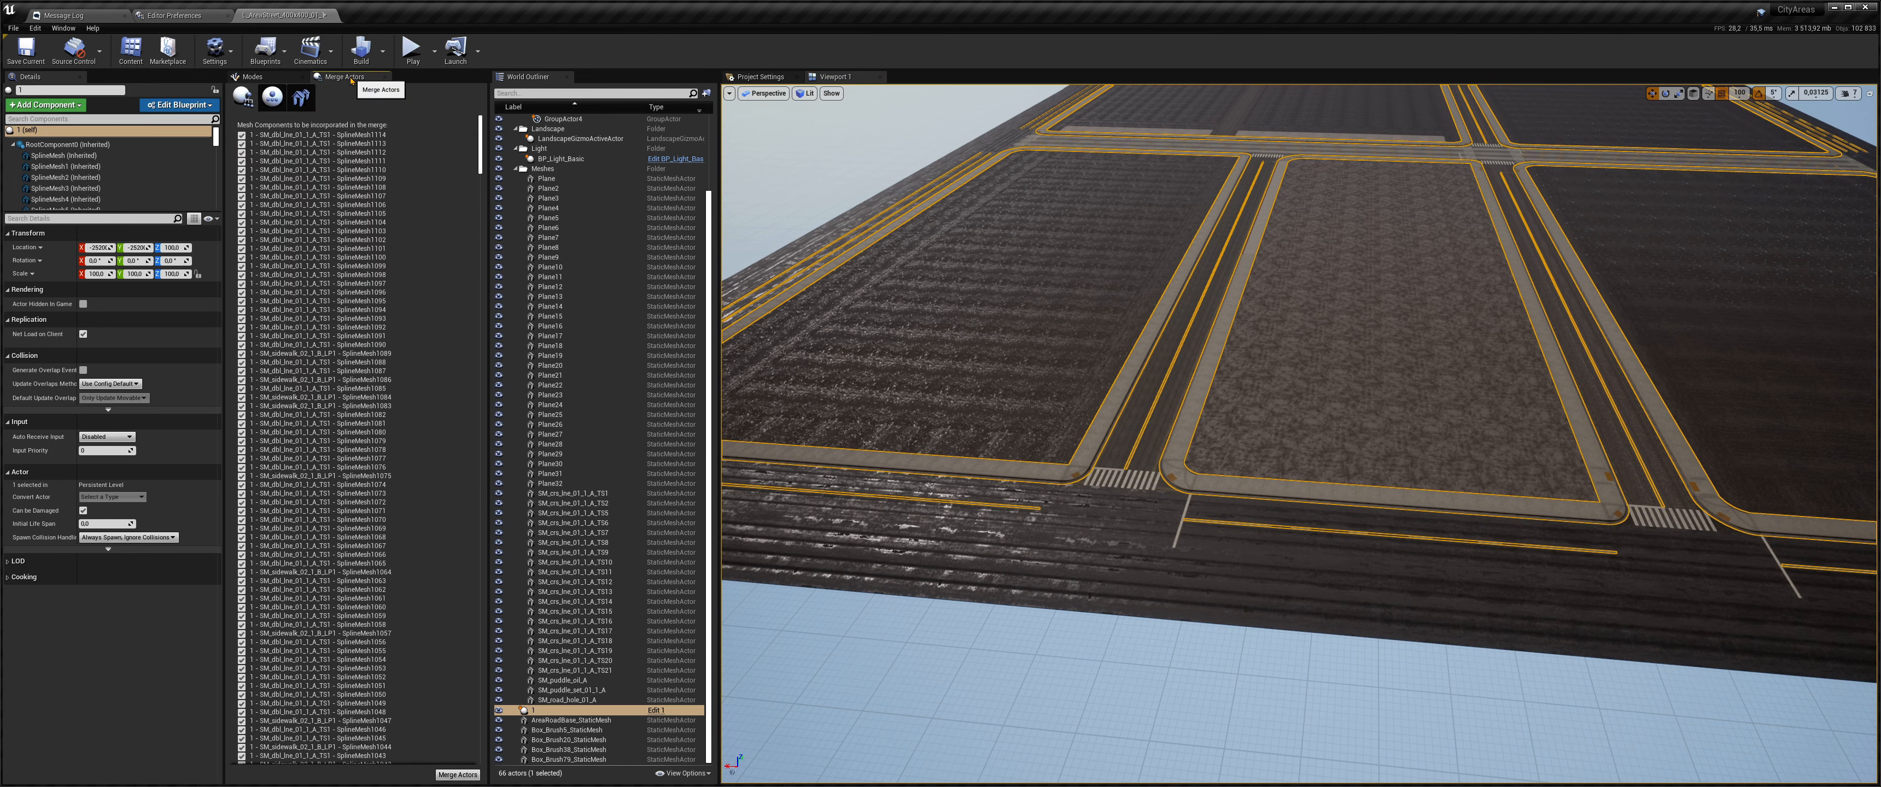
scroll(438, 533, down, 10)
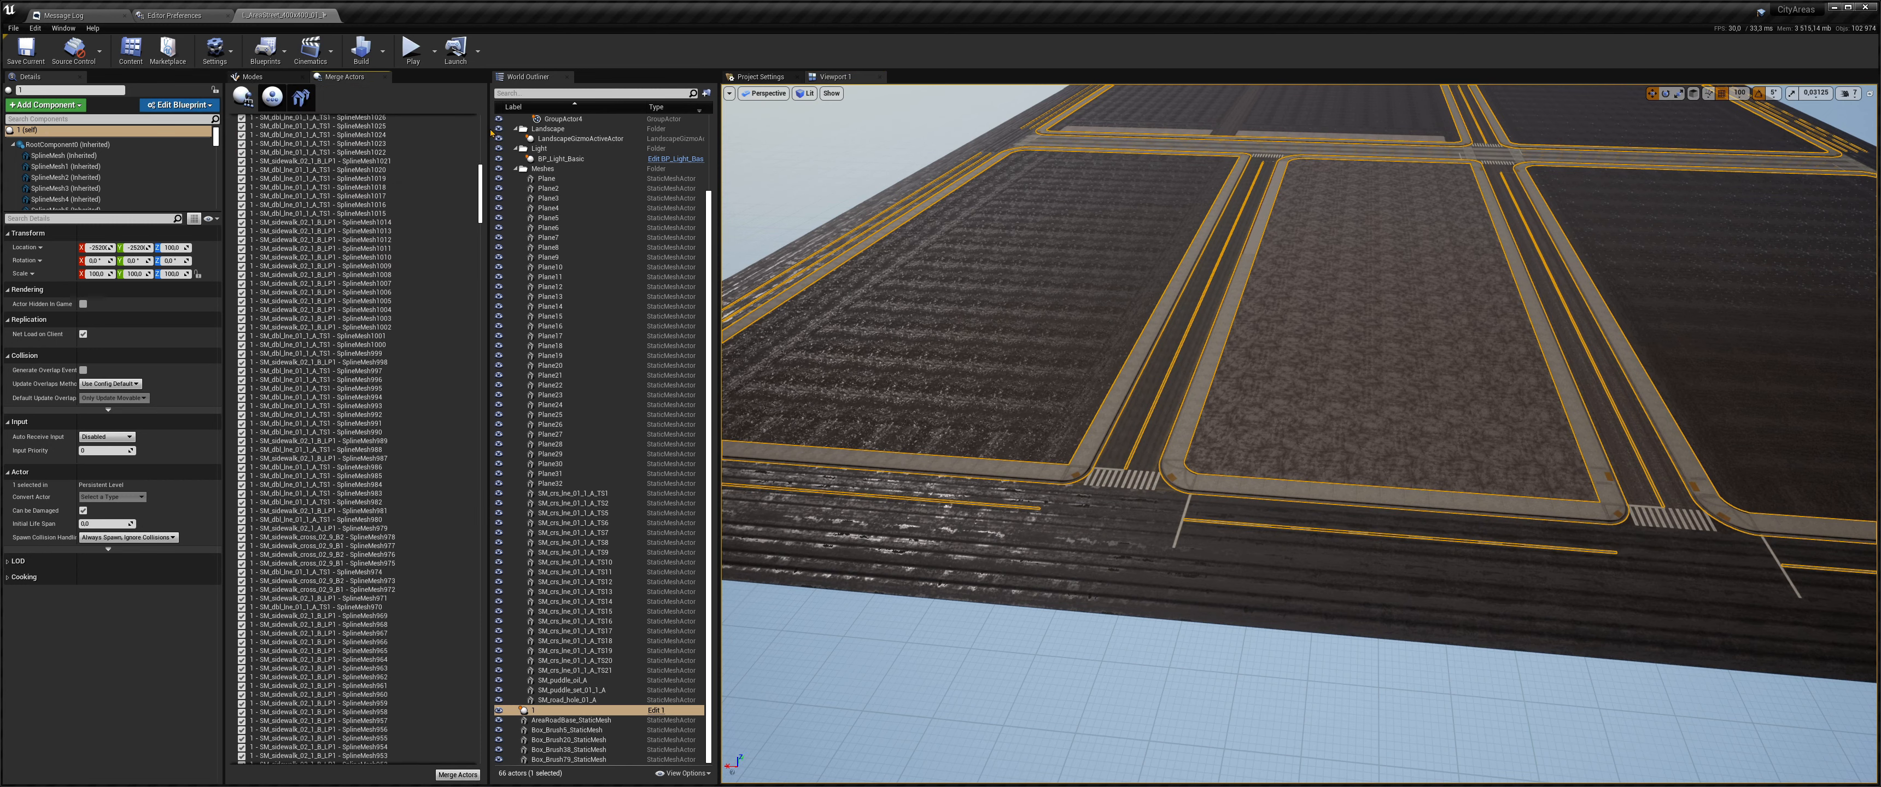
drag(479, 173, 446, 730)
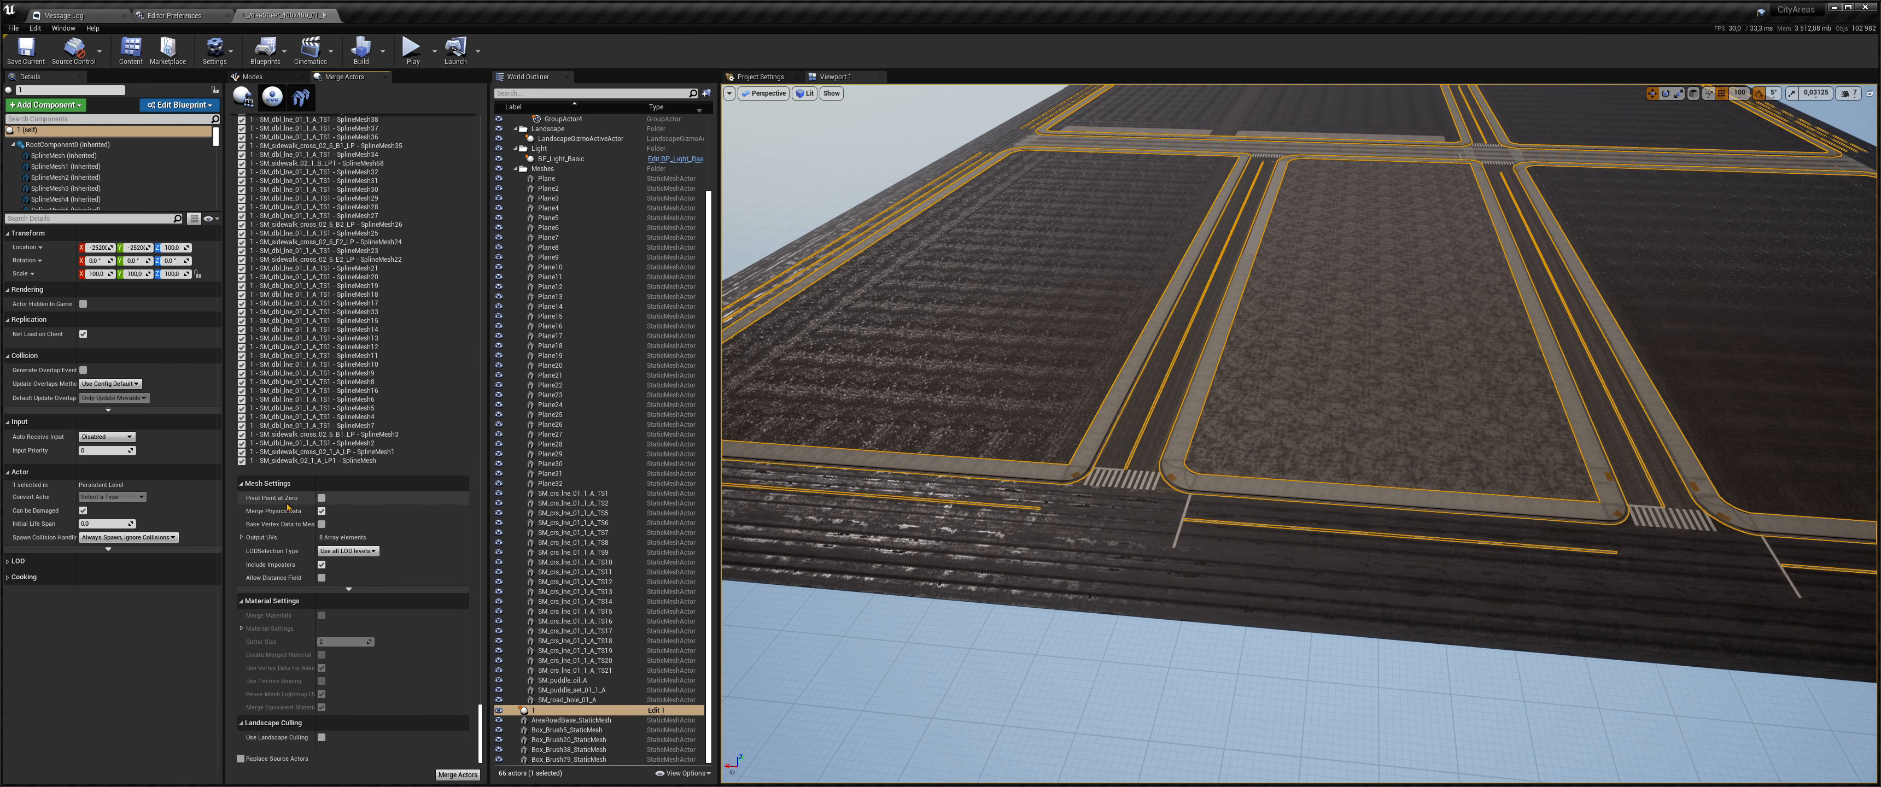
click(321, 497)
click(322, 578)
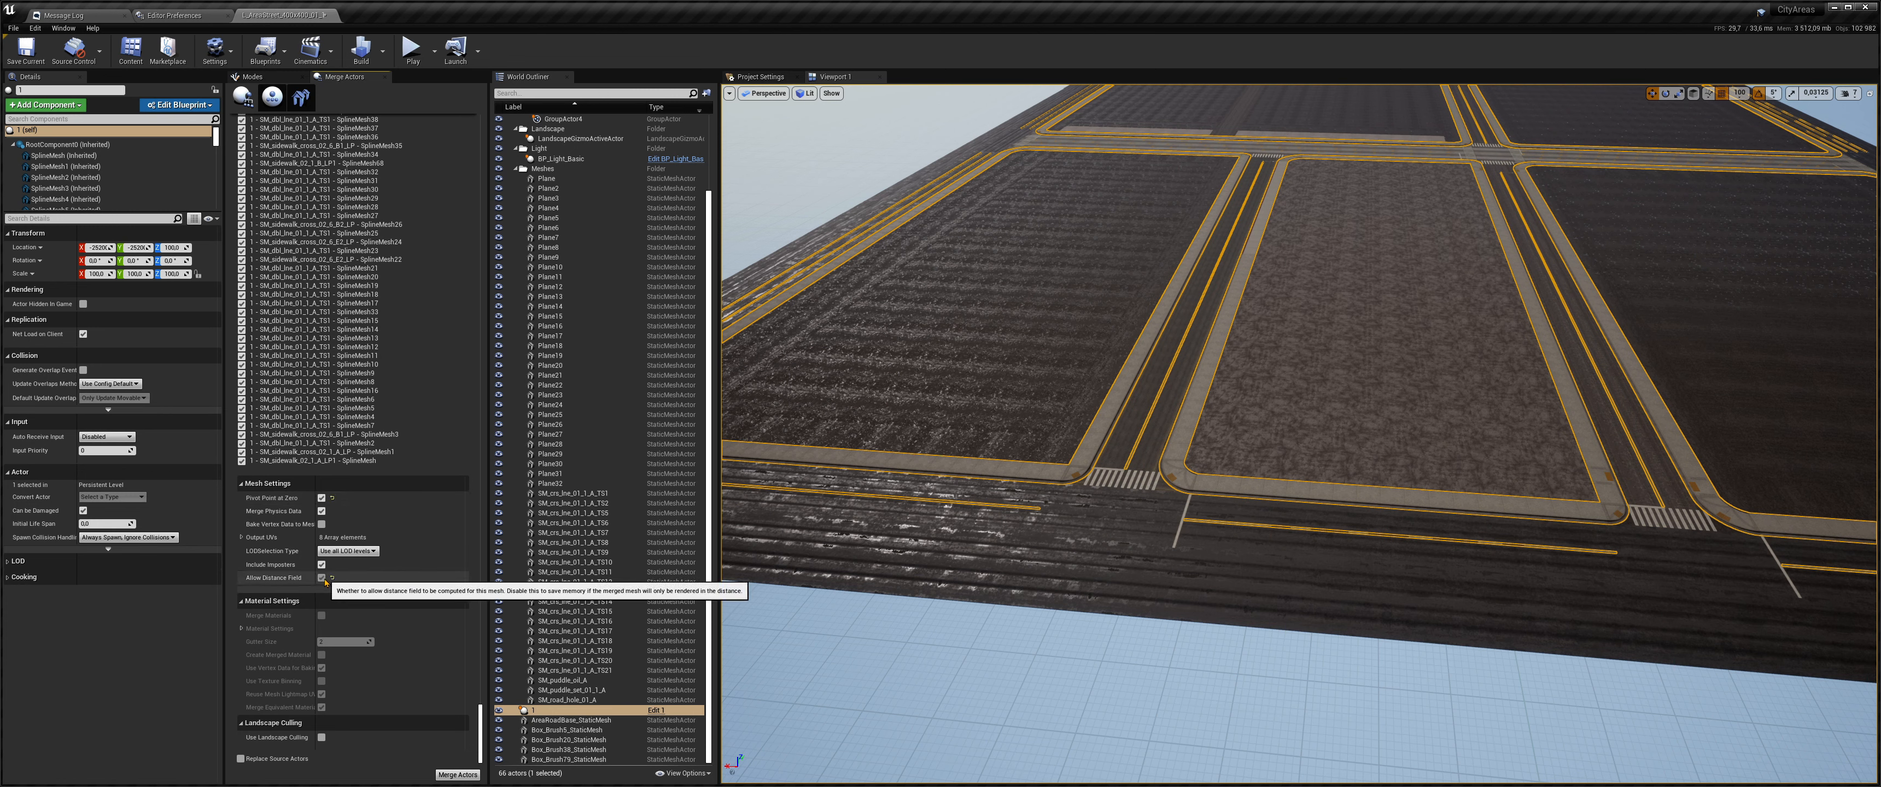
- Merge the blueprint actor's spline mesh components into one static mesh saved as SM_MERGED_1
click(460, 778)
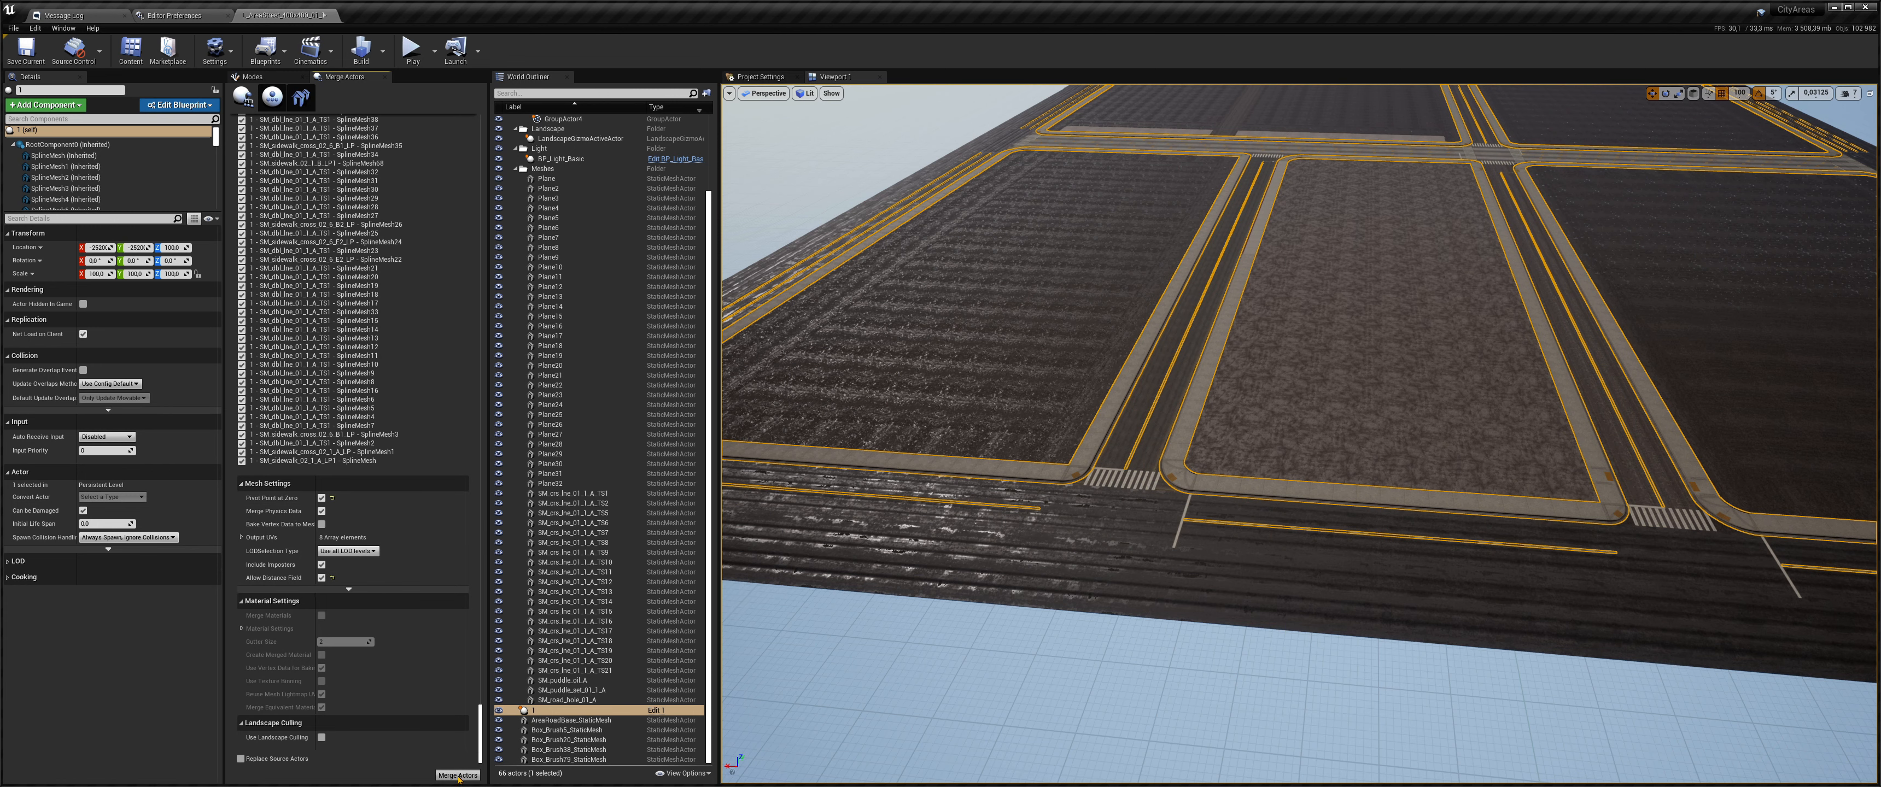
click(1205, 556)
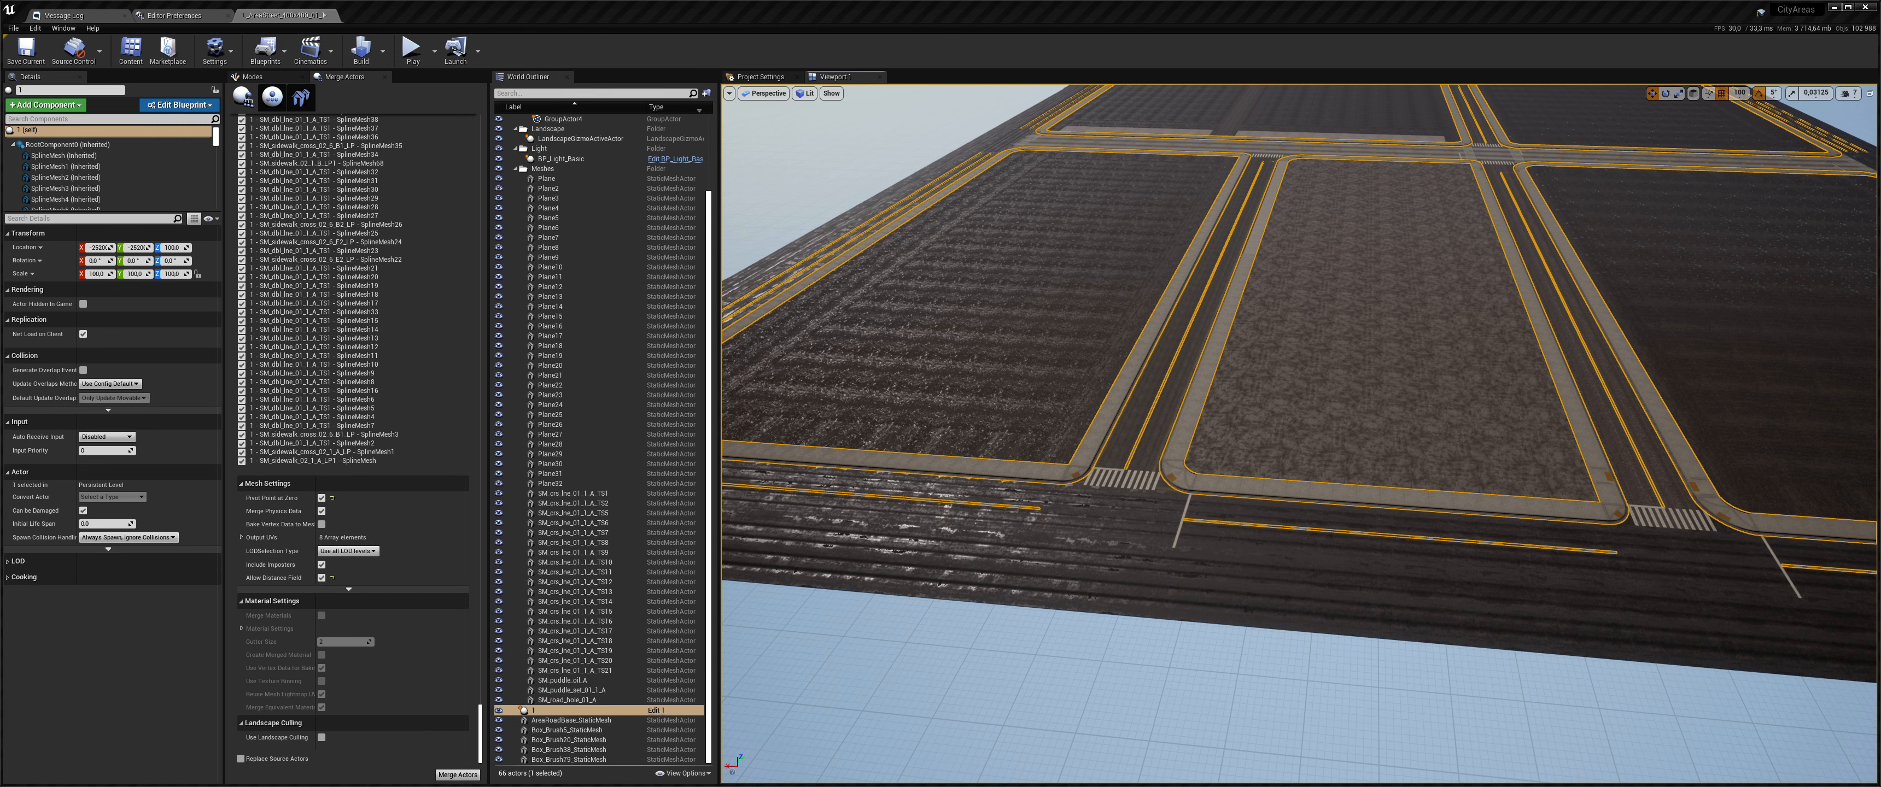
drag(1547, 1, 1291, 396)
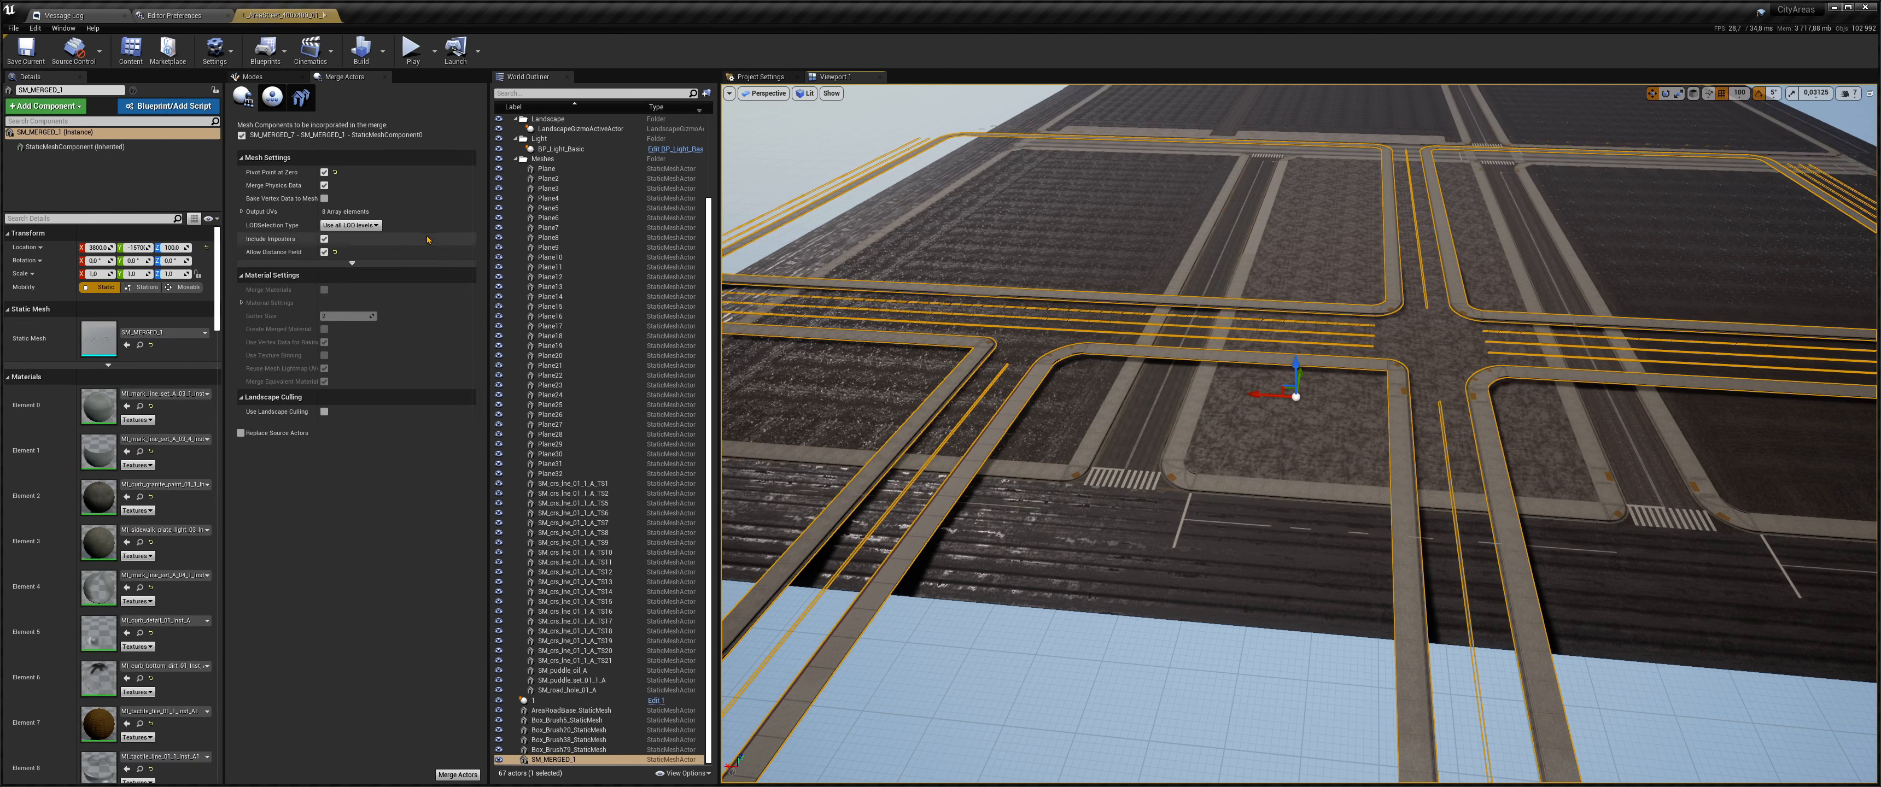
- Reset the location of SM_MERGED_1 to the origin and delete the original spline blueprint actor 1
click(250, 79)
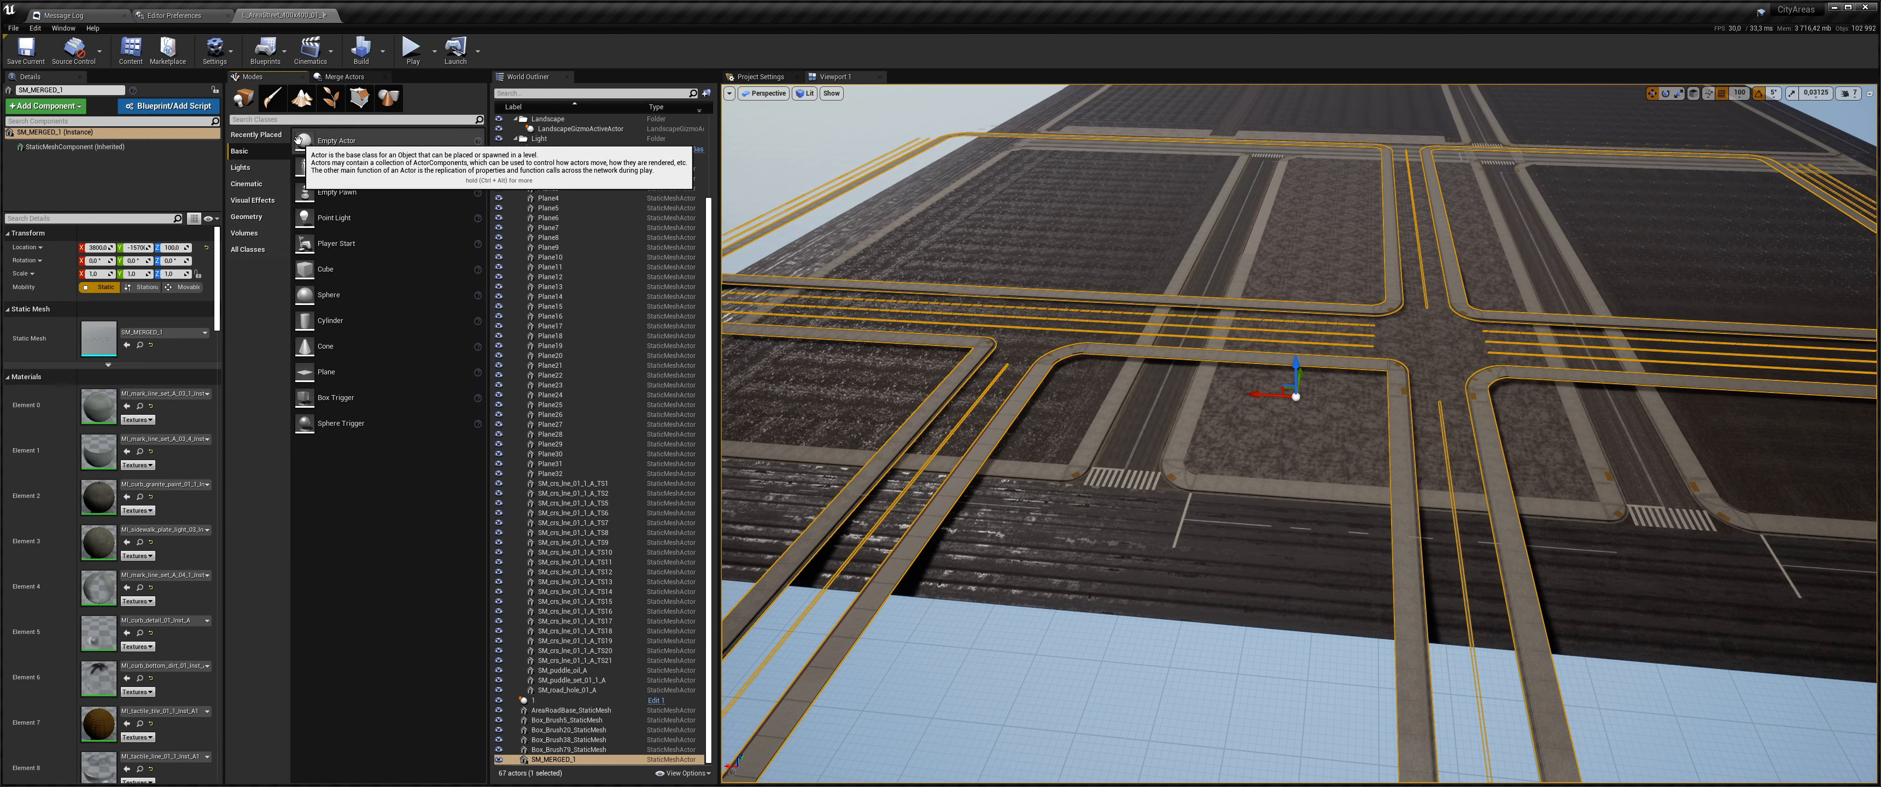
click(206, 248)
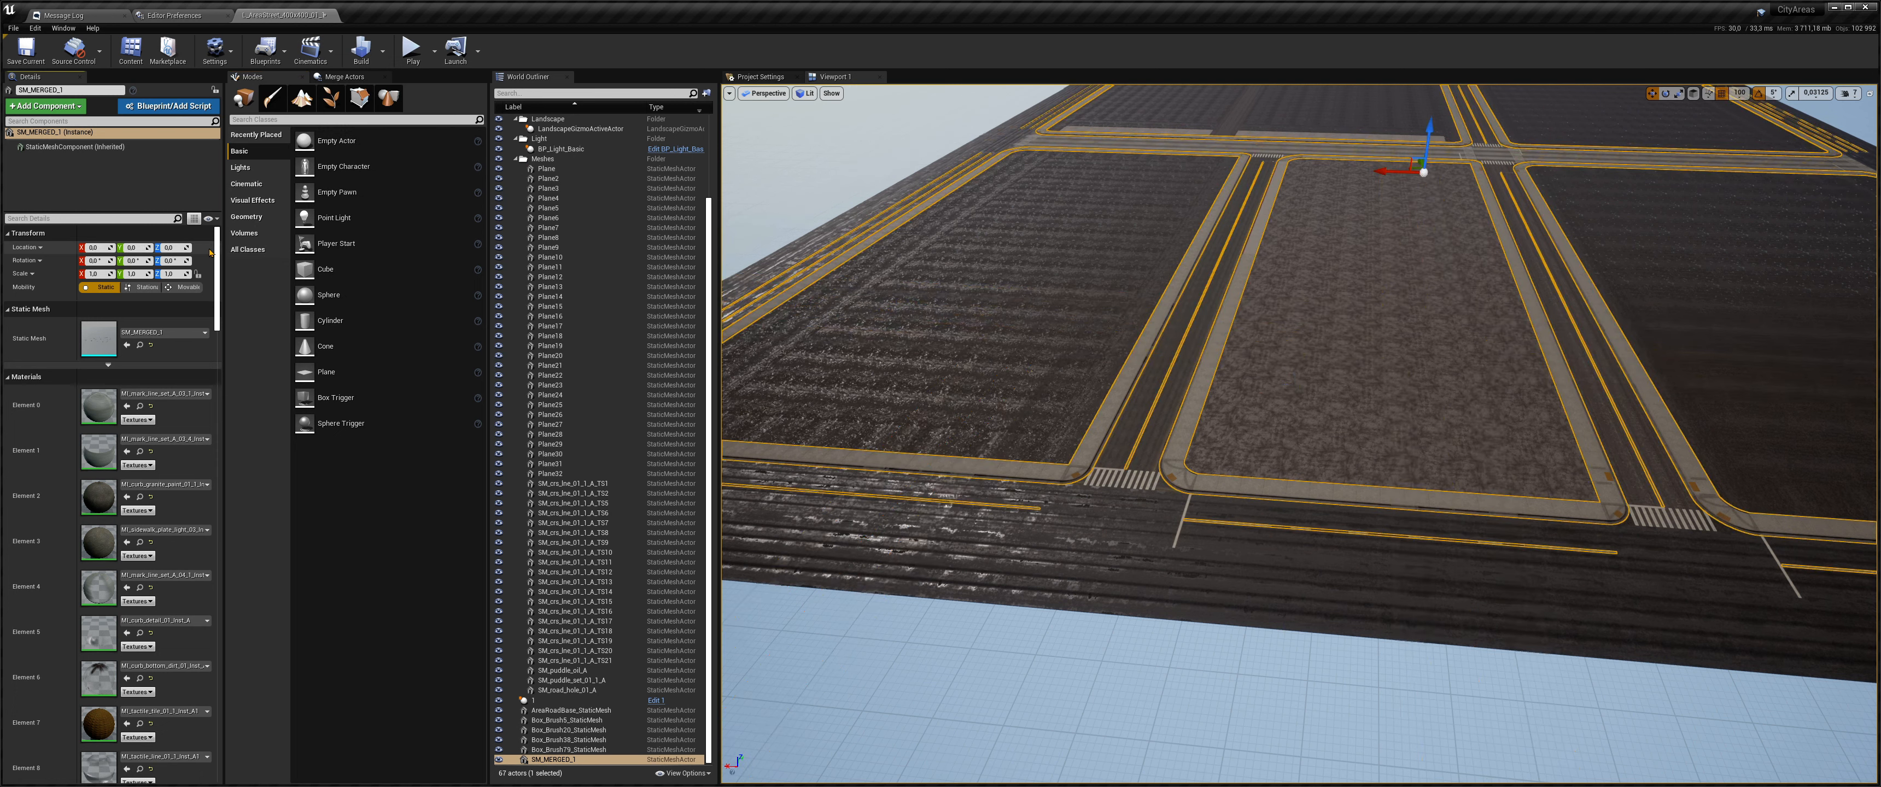
click(542, 699)
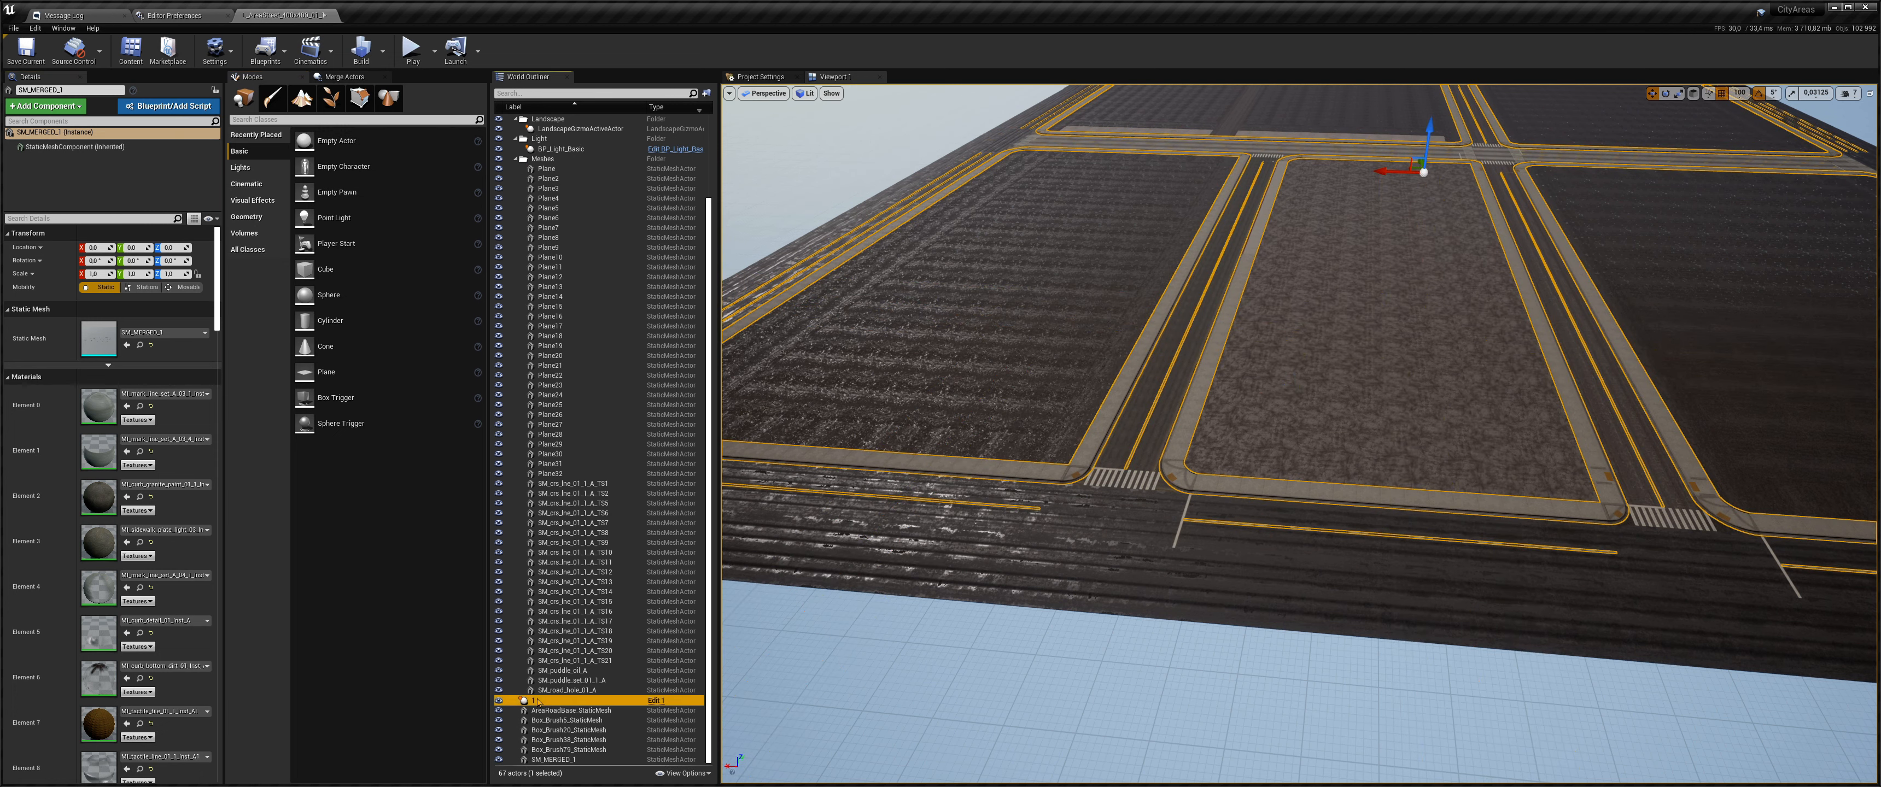
key(Delete)
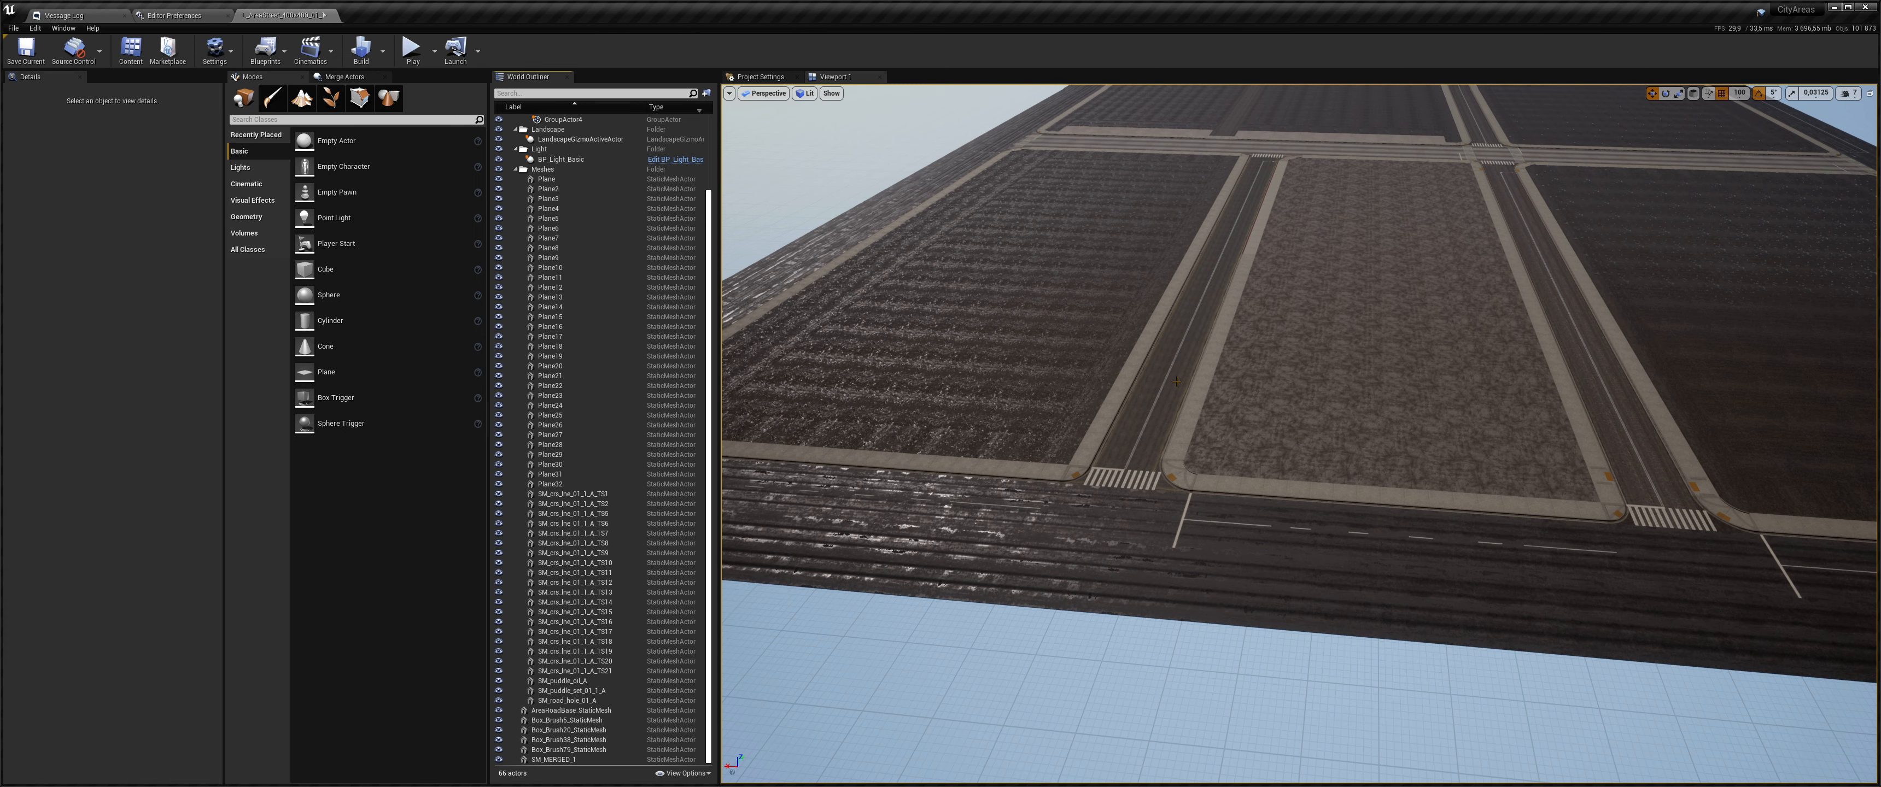
- Delete Box_Brush79_StaticMesh, the mesh along the outer edge of the area
right_drag(1149, 381, 1205, 357)
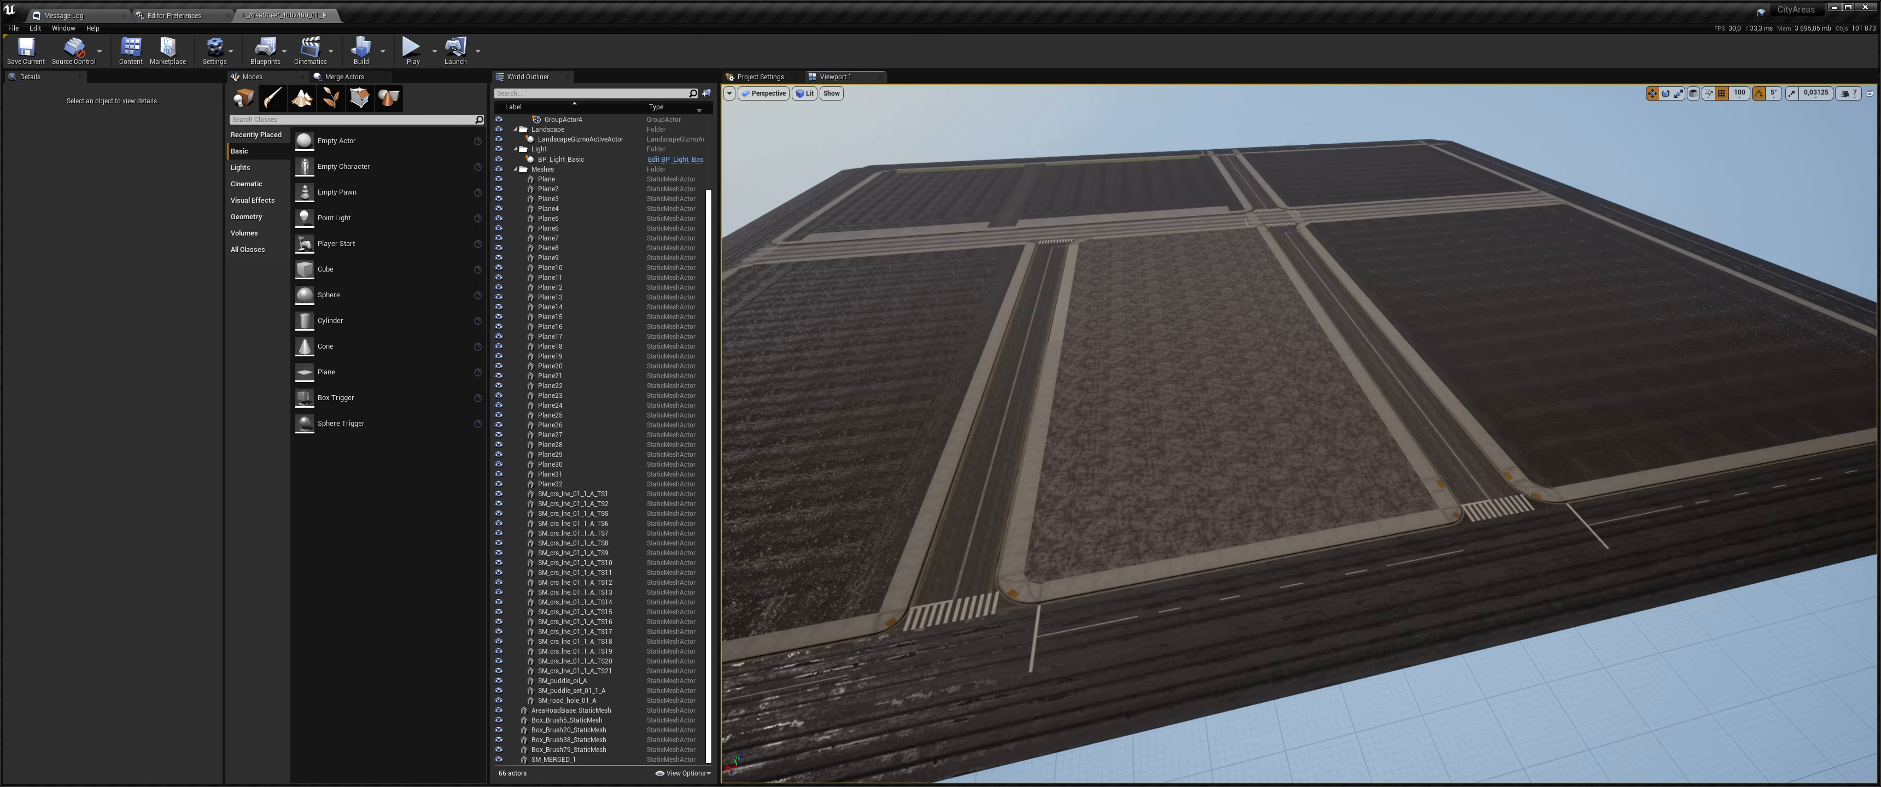
right_drag(1044, 576, 972, 596)
click(955, 620)
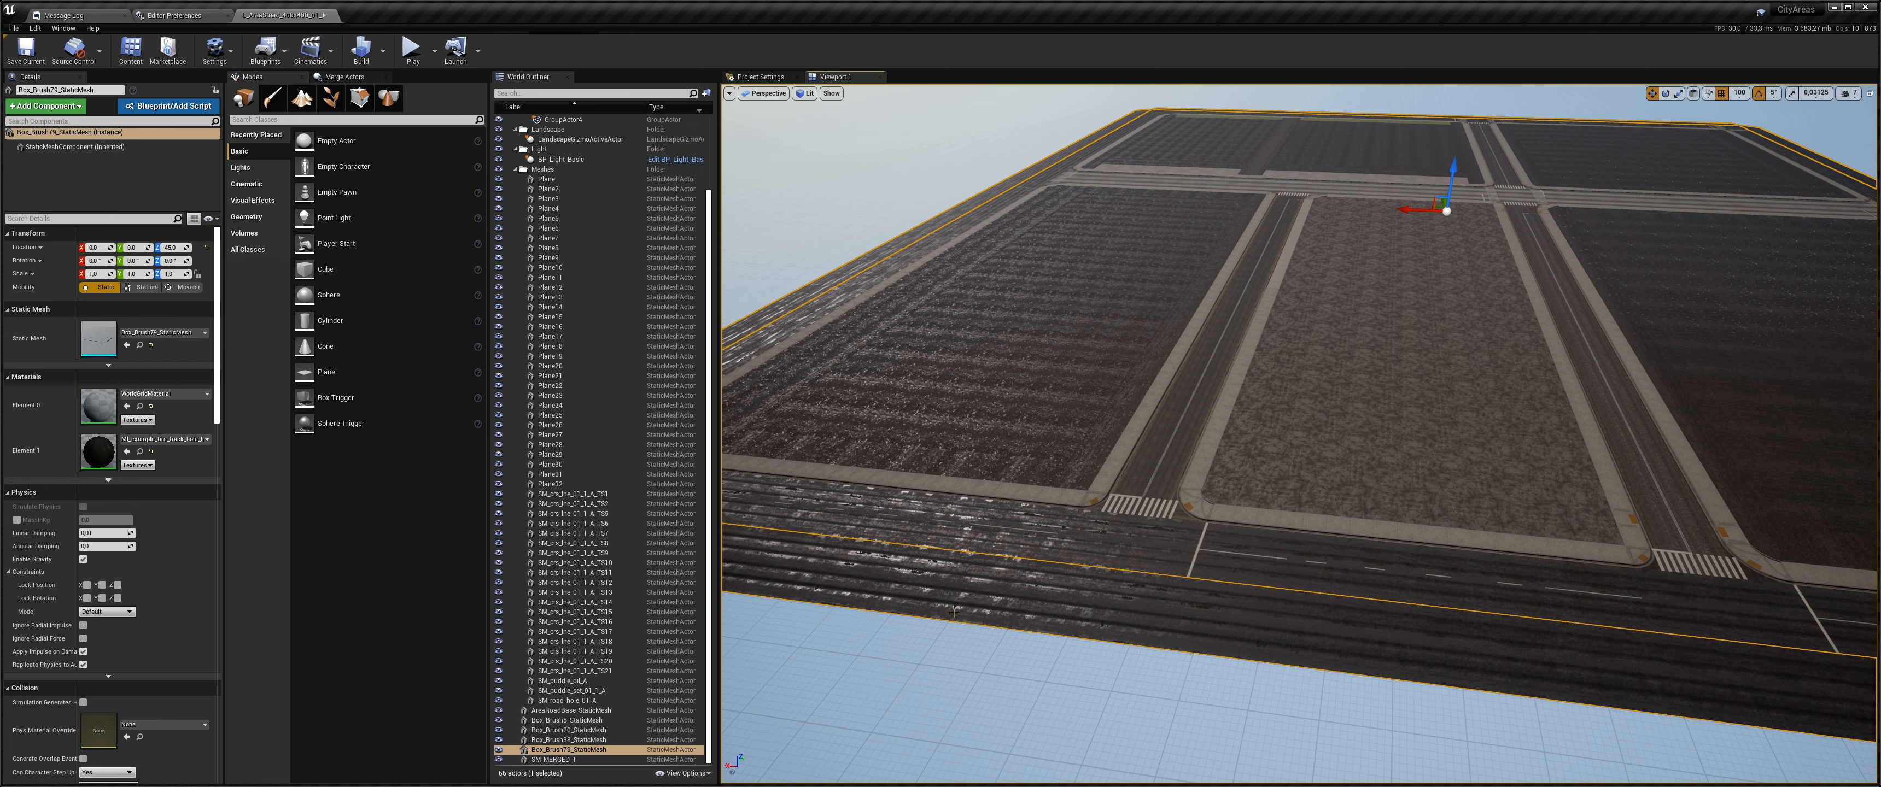
key(Delete)
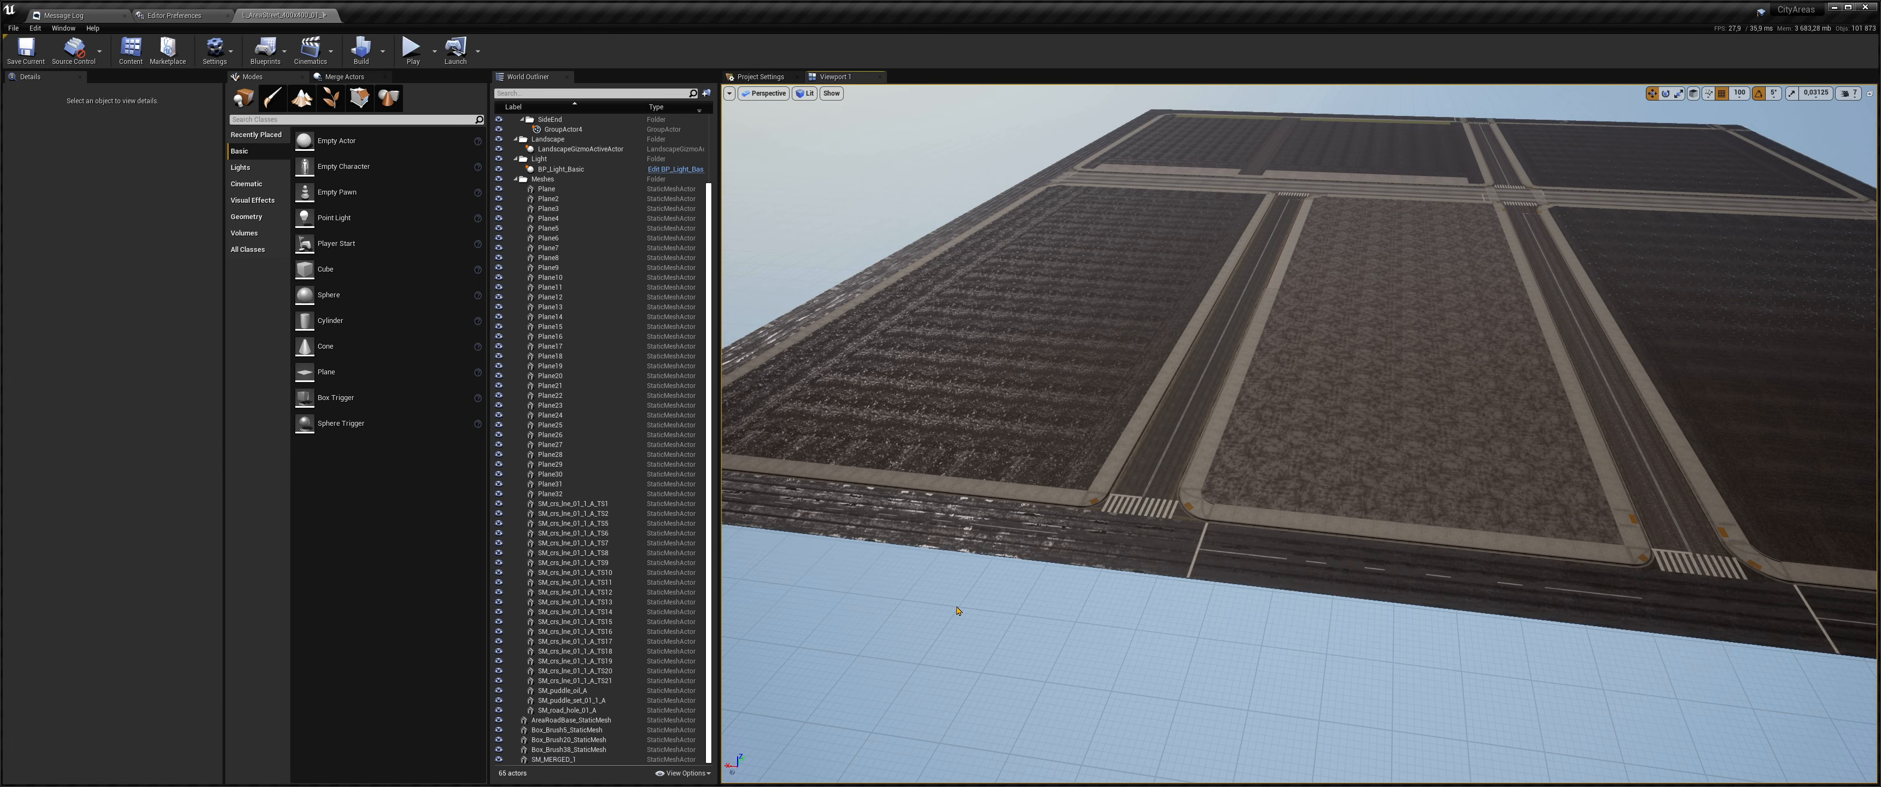
- Examine the crosswalk plane at the street corner up close in wireframe, then return to the lit view
right_drag(1144, 501, 1533, 504)
key(w)
key(w)
key(w)
key(w)
key(w)
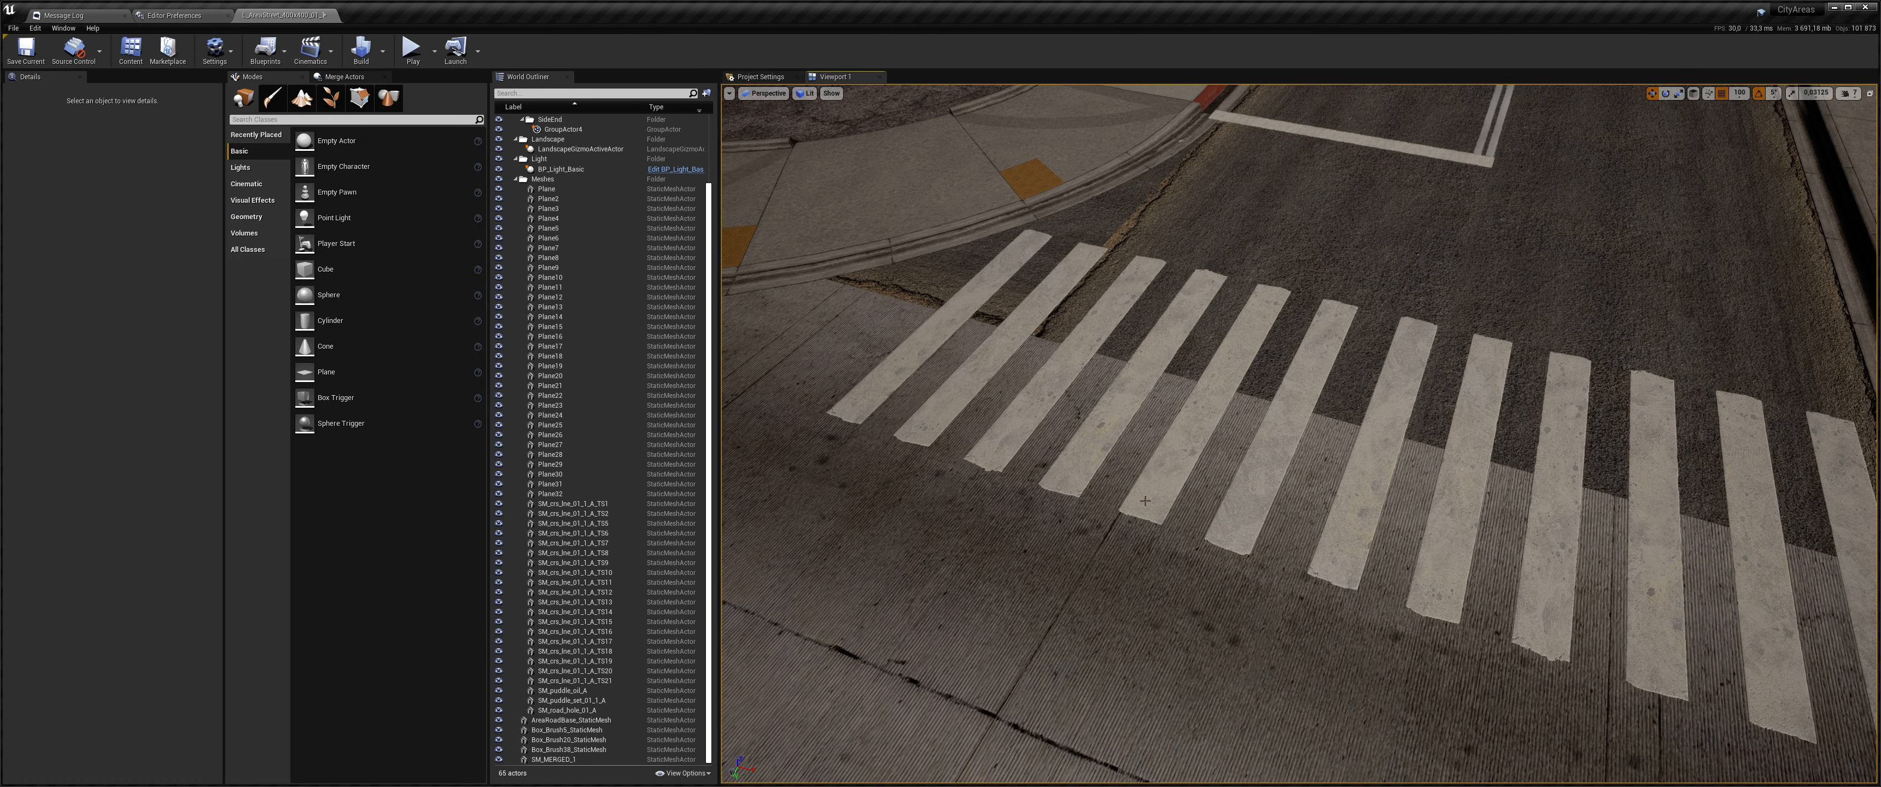
key(alt+2)
click(1164, 540)
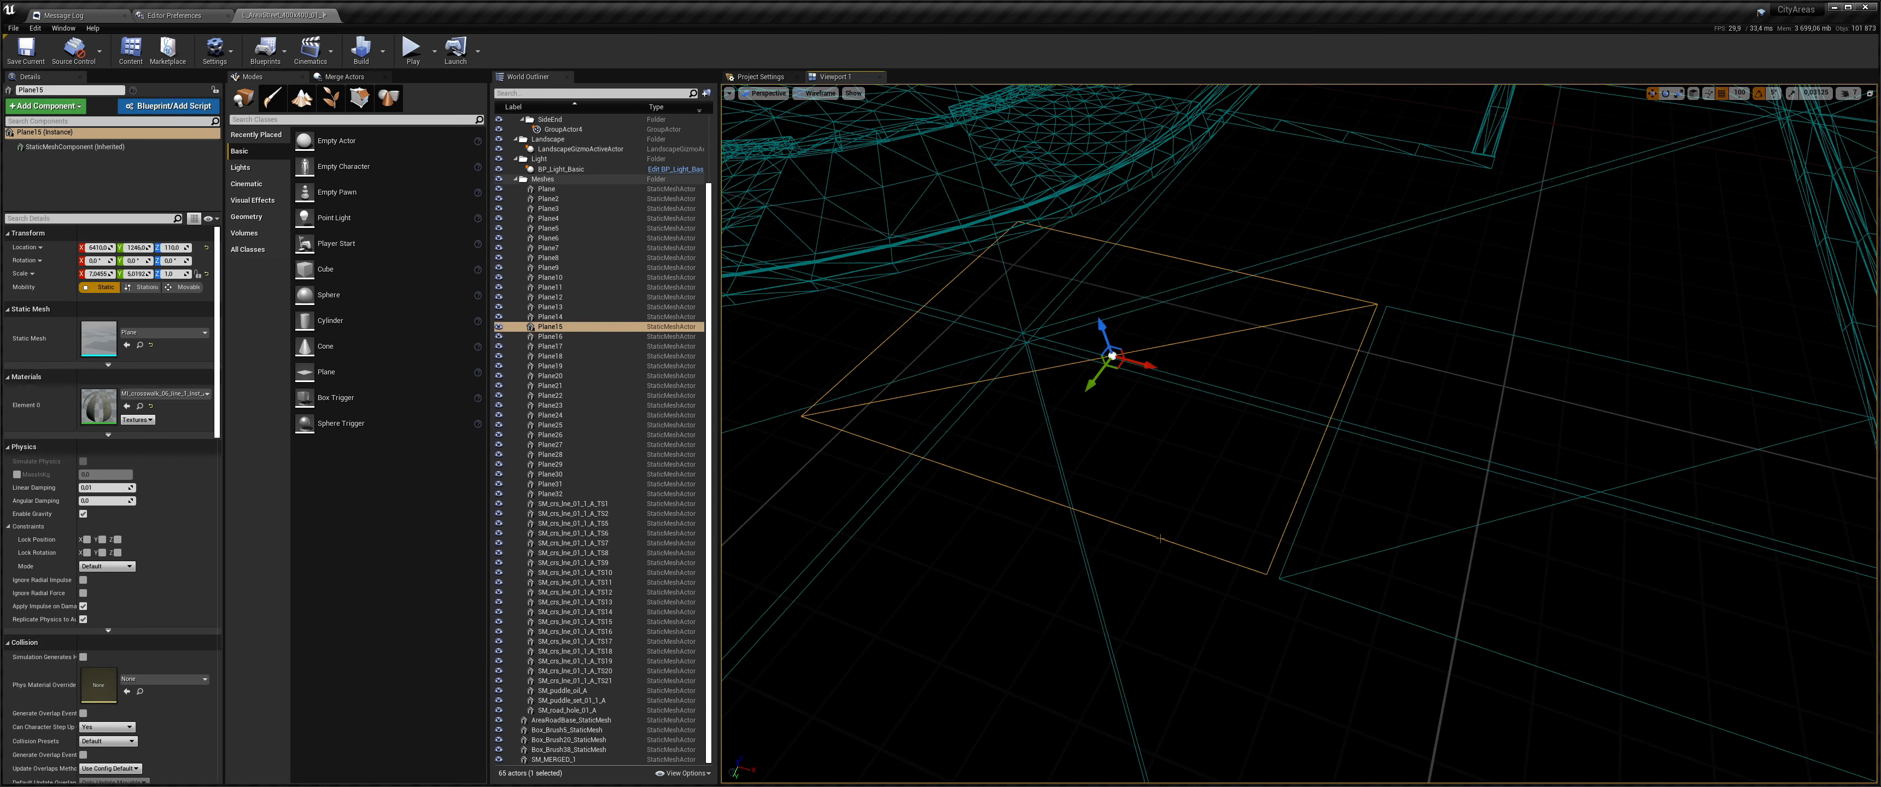
key(alt+4)
- Examine the crosswalk's wireframe surroundings, then look over the entire lit city area from a distance
right_drag(1163, 539, 1252, 537)
key(s)
key(s)
key(w)
key(w)
key(s)
key(w)
key(w)
key(s)
key(s)
key(s)
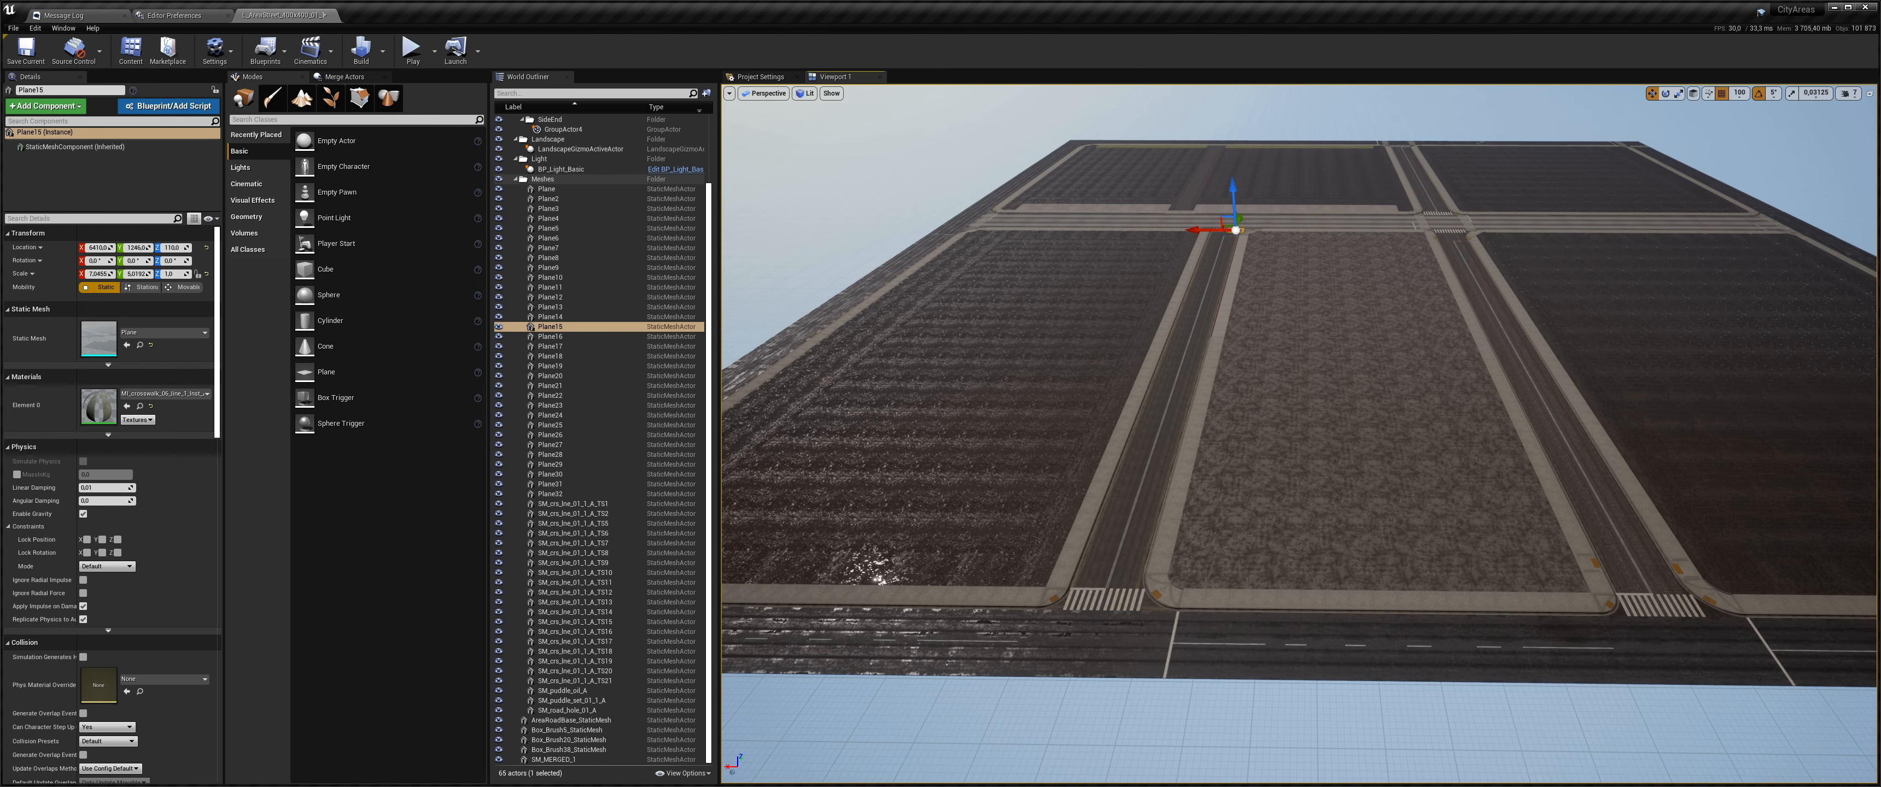
click(550, 287)
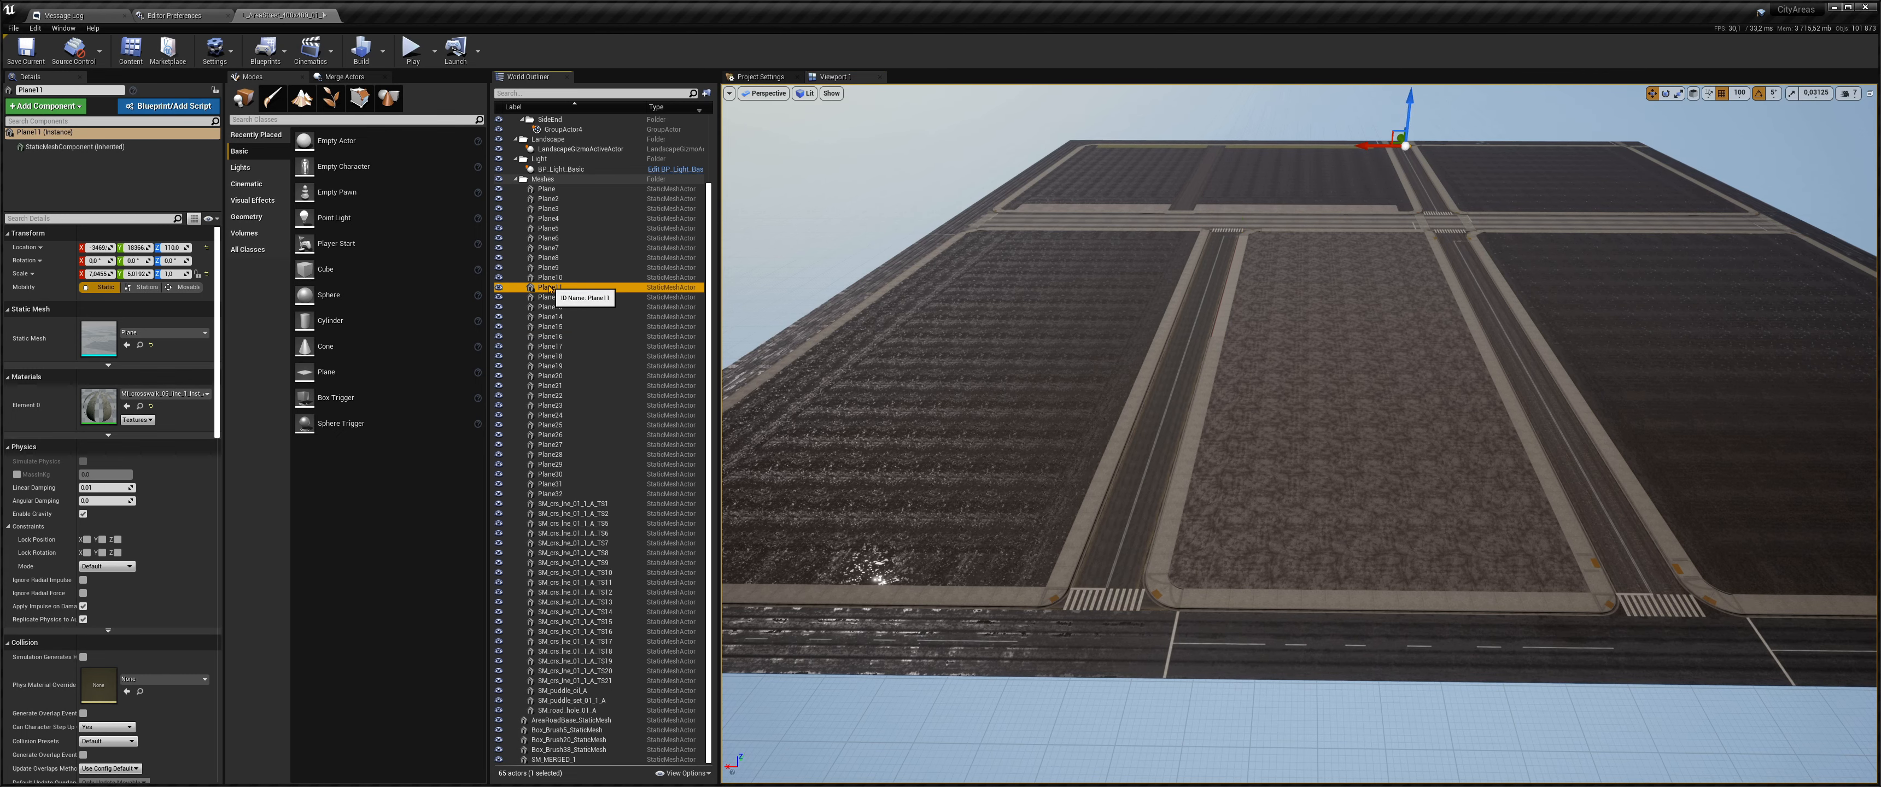
right_click(550, 287)
mouse_move(655, 474)
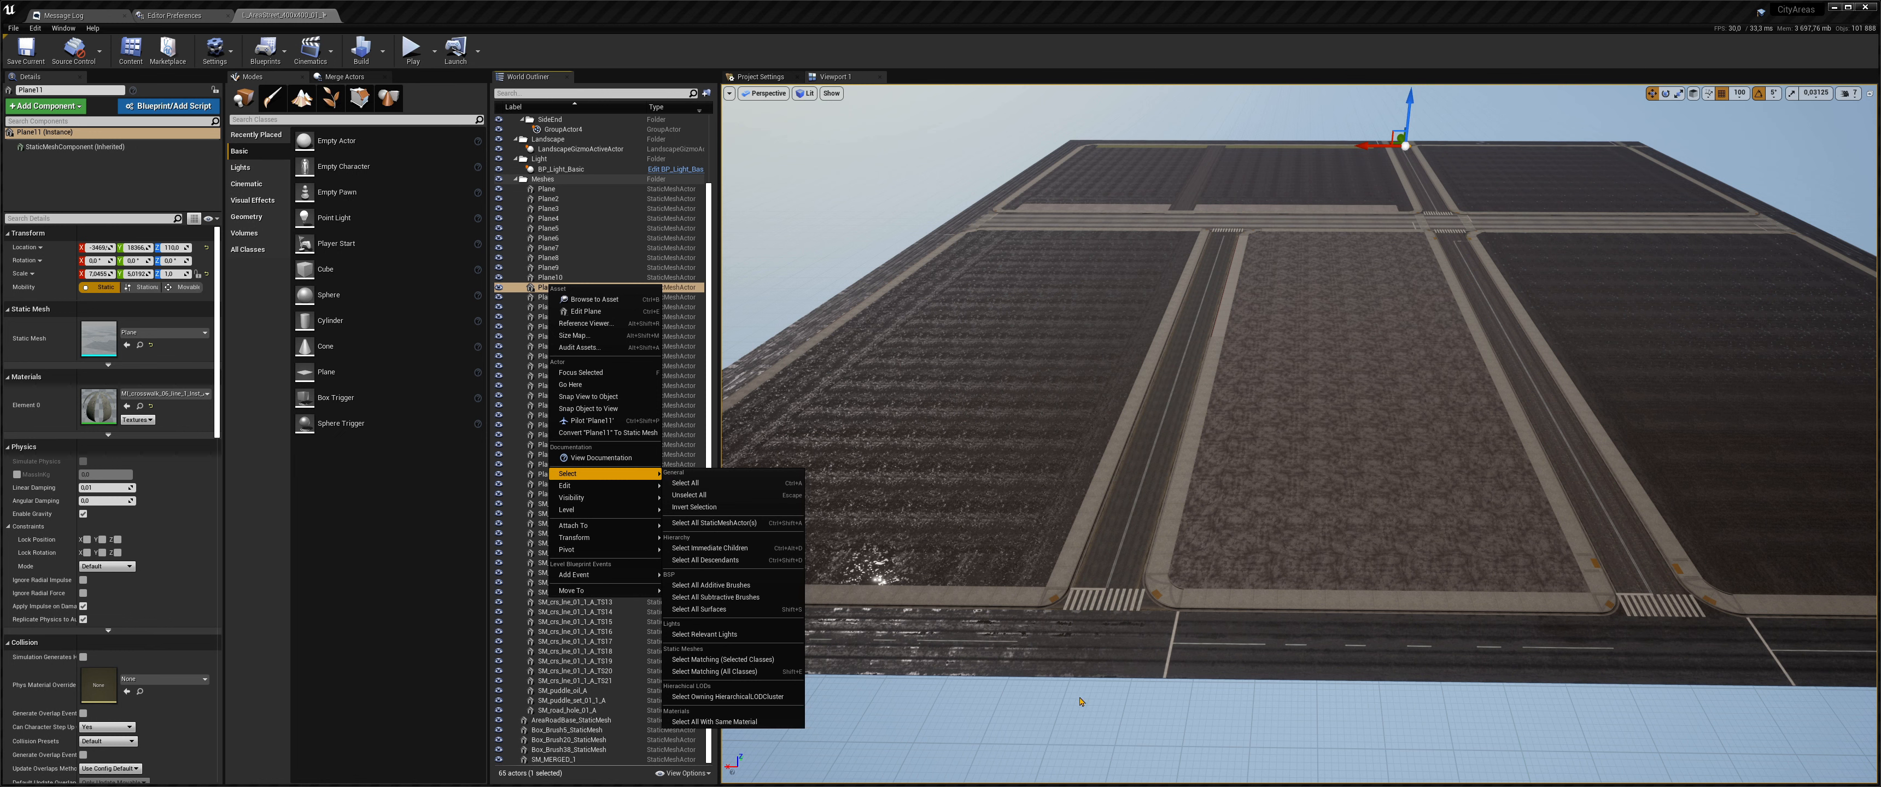
click(1094, 712)
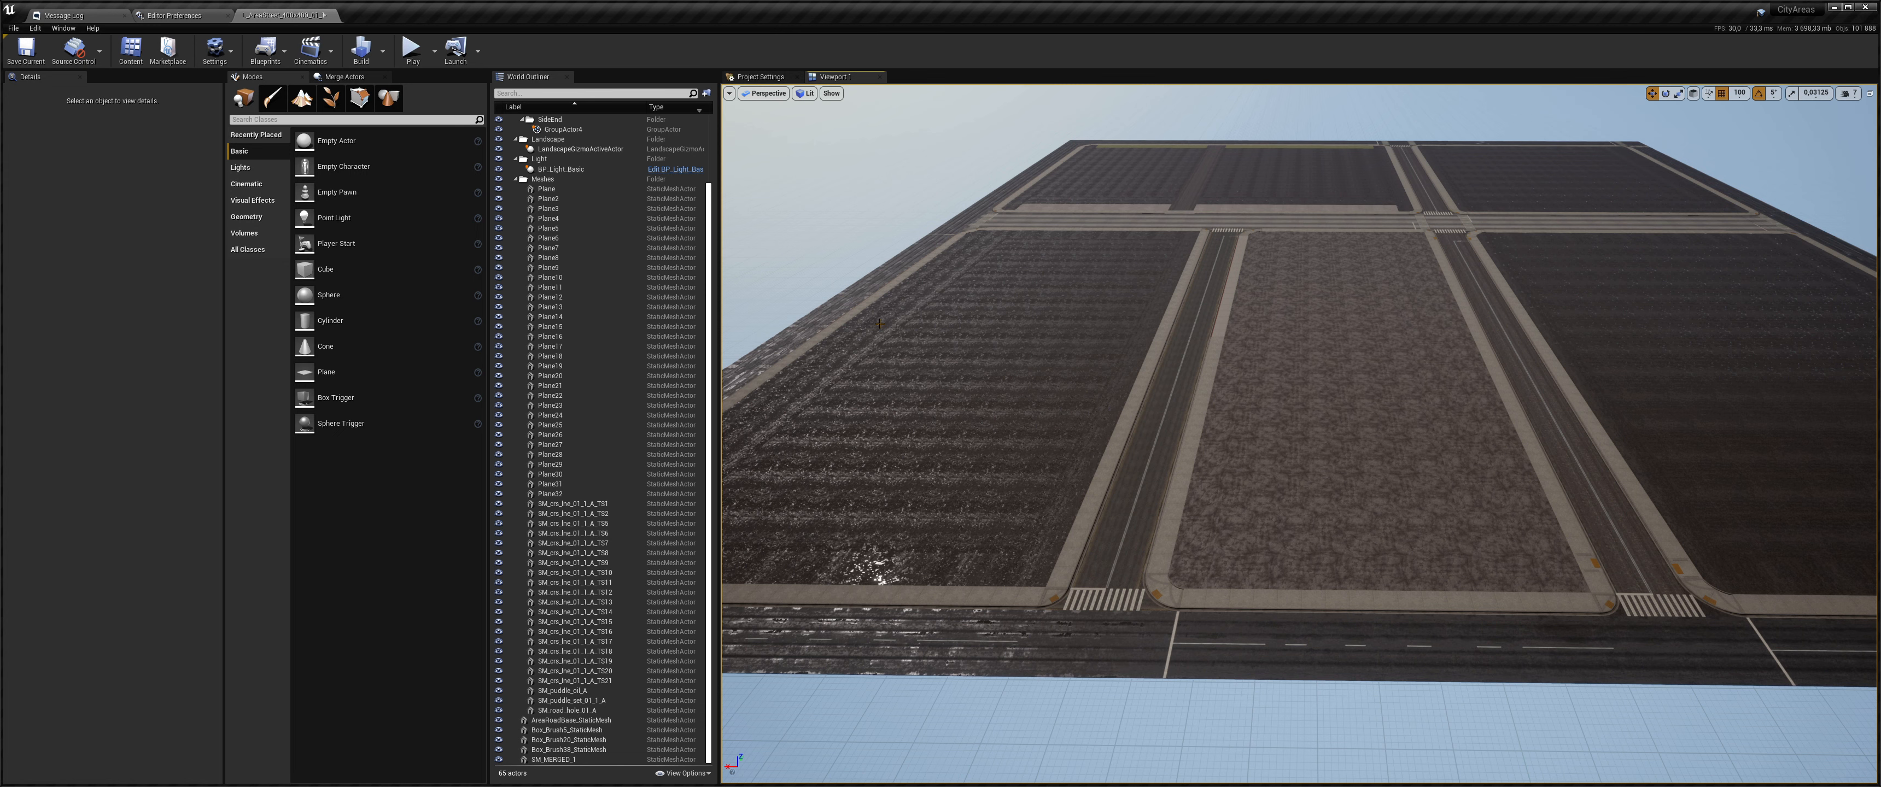
click(932, 342)
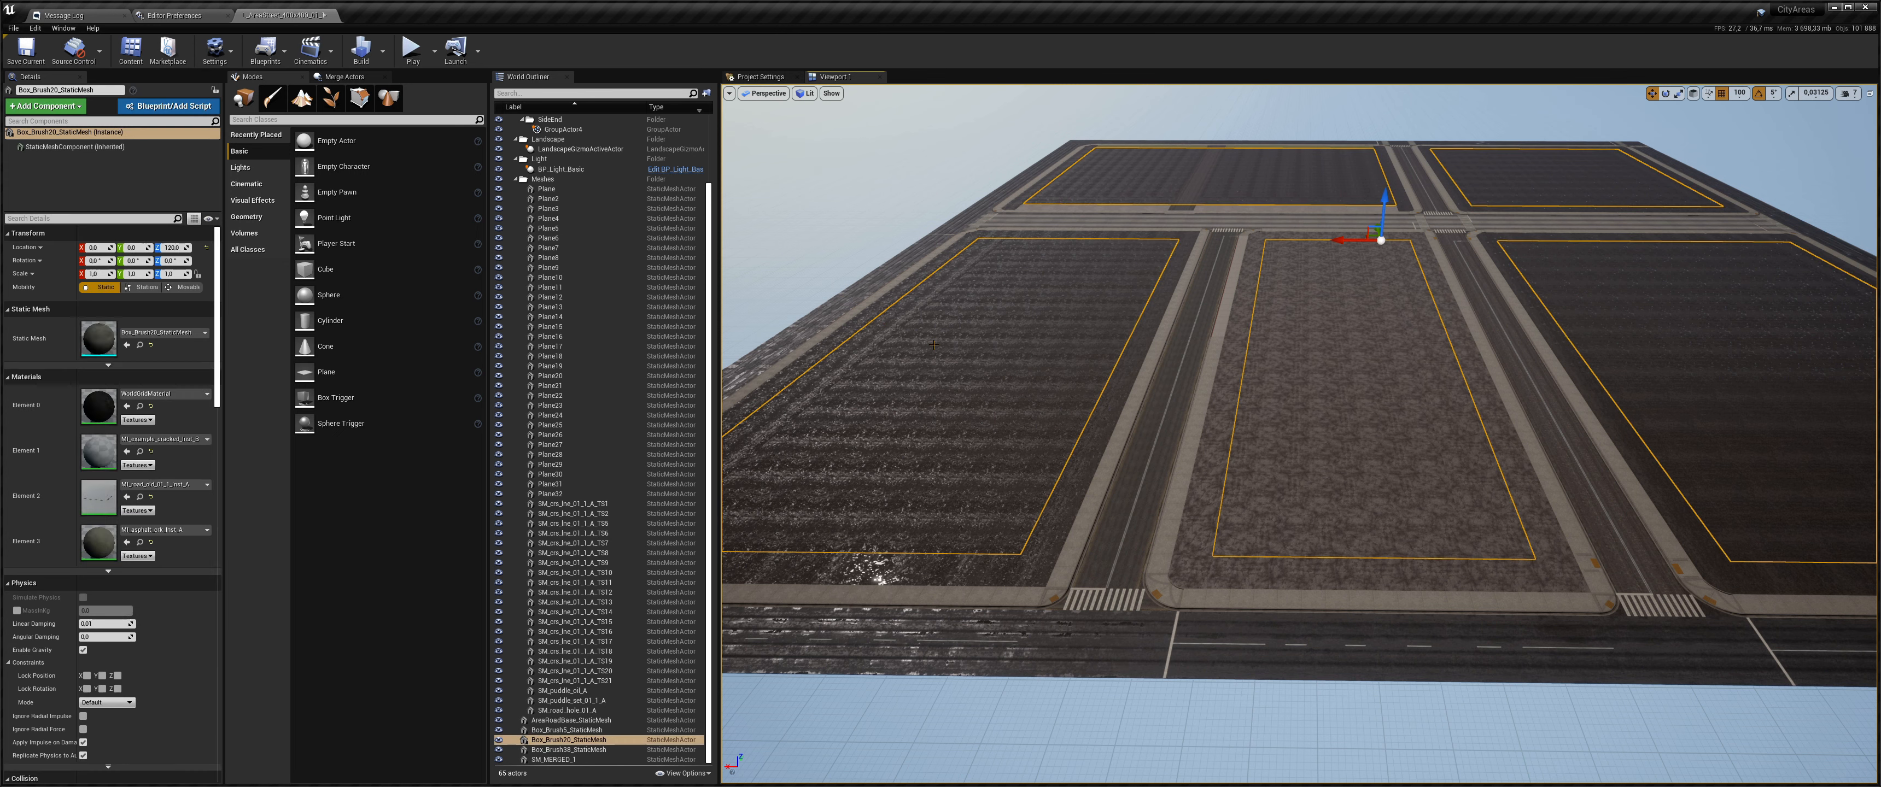
- Select every static mesh actor in the level and merge them into one static mesh saved as SM_MERGED_Plane12
right_click(523, 297)
mouse_move(583, 485)
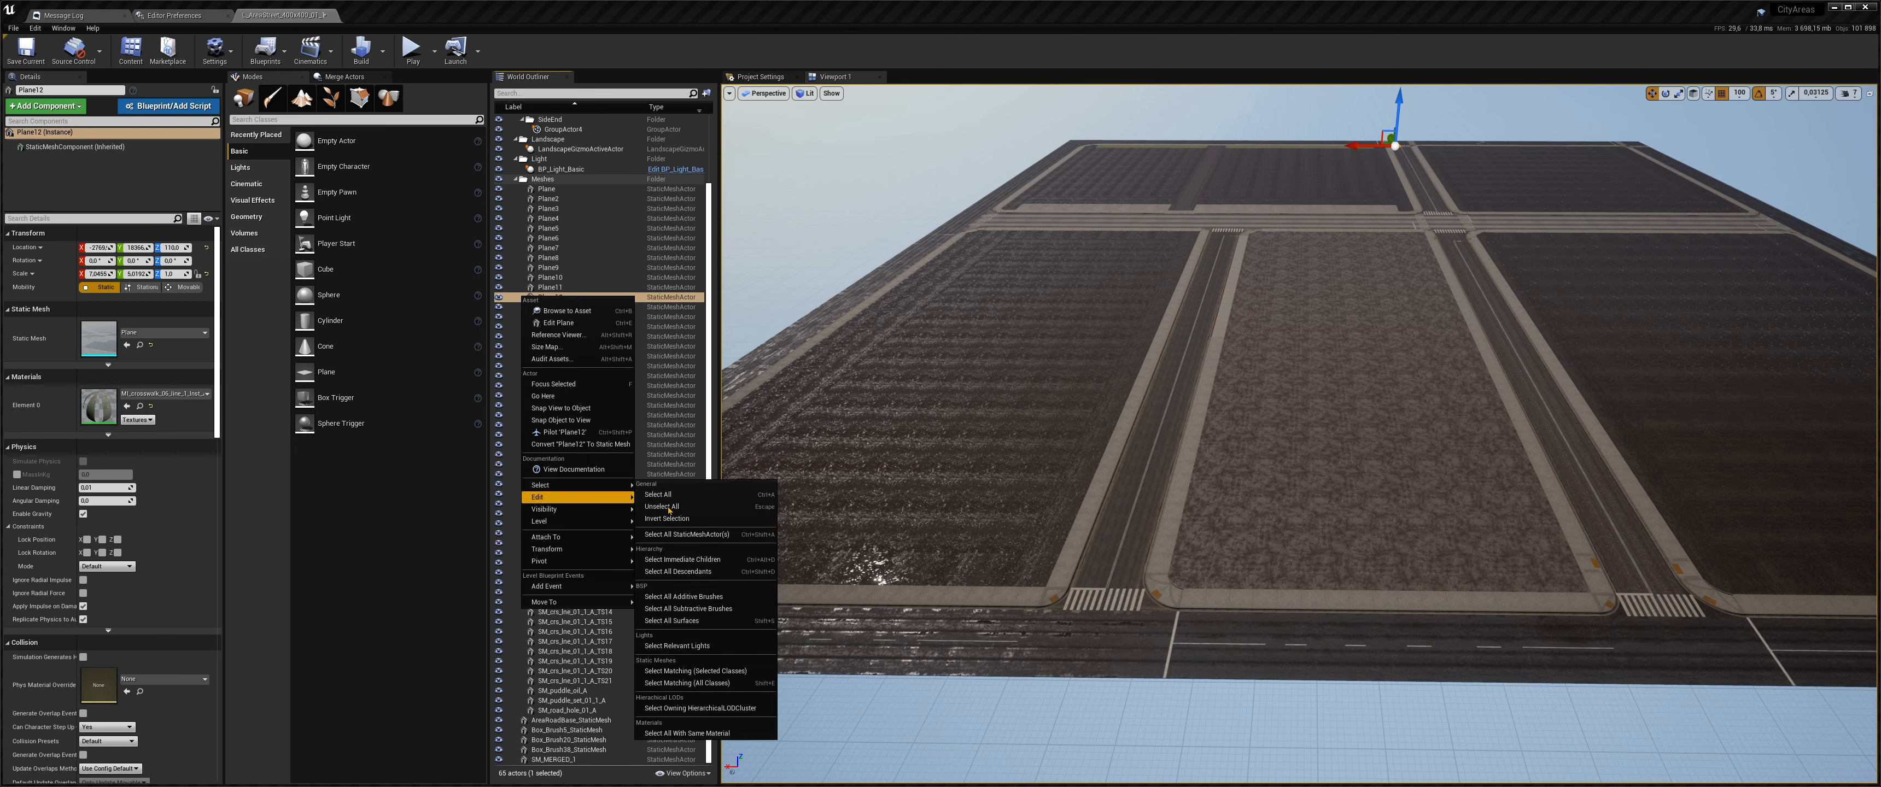
click(694, 535)
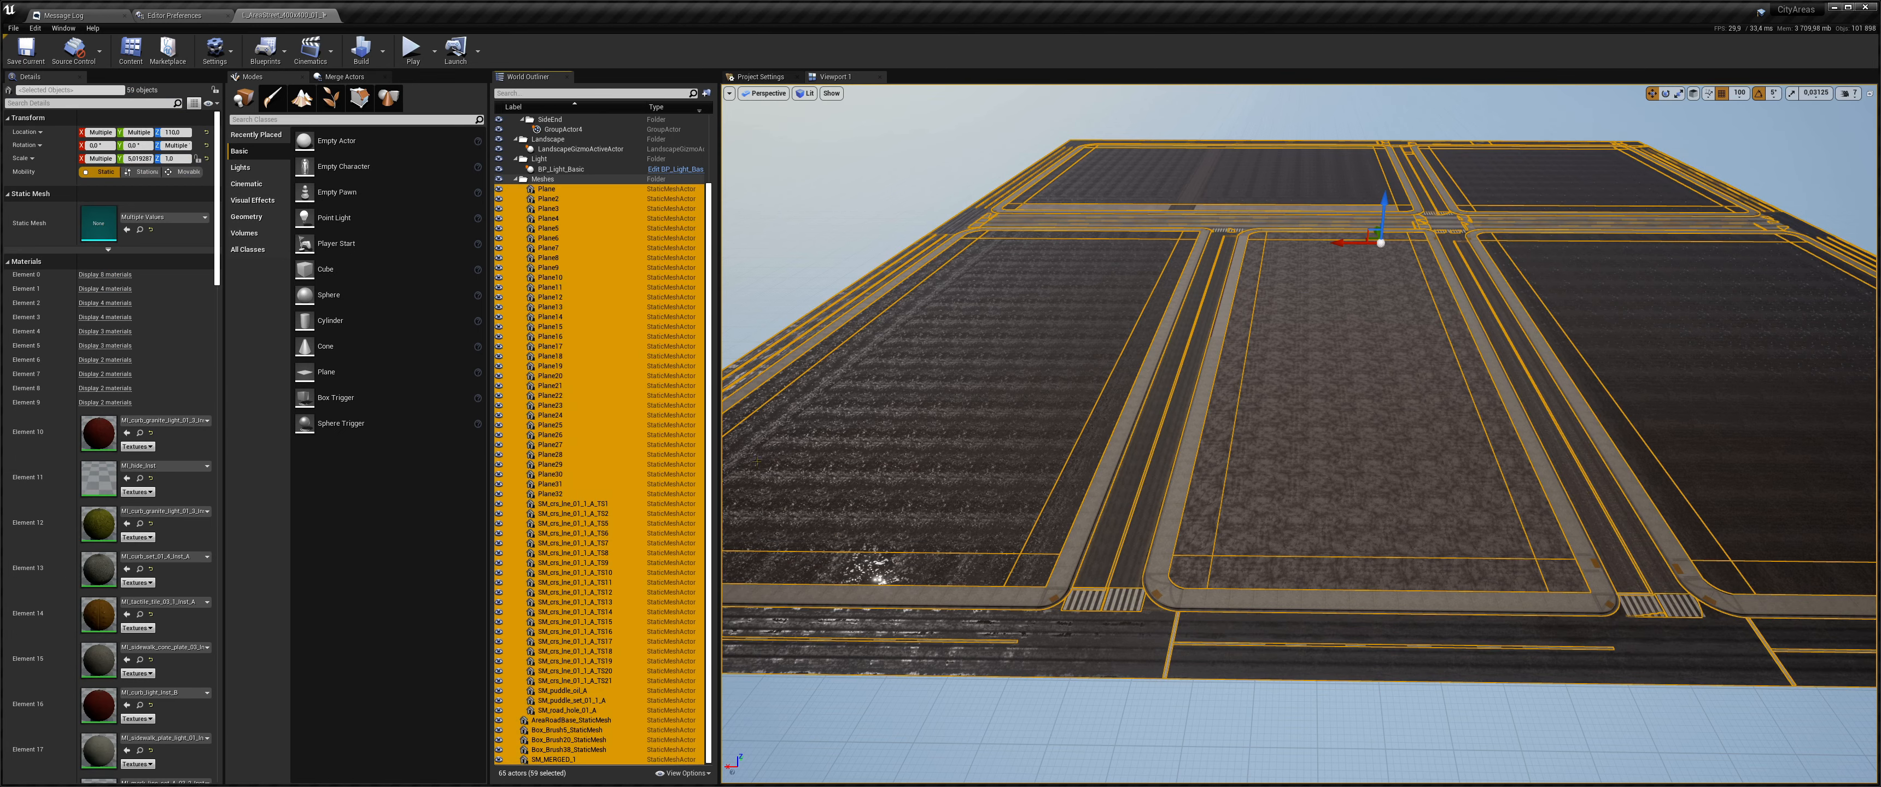
click(344, 76)
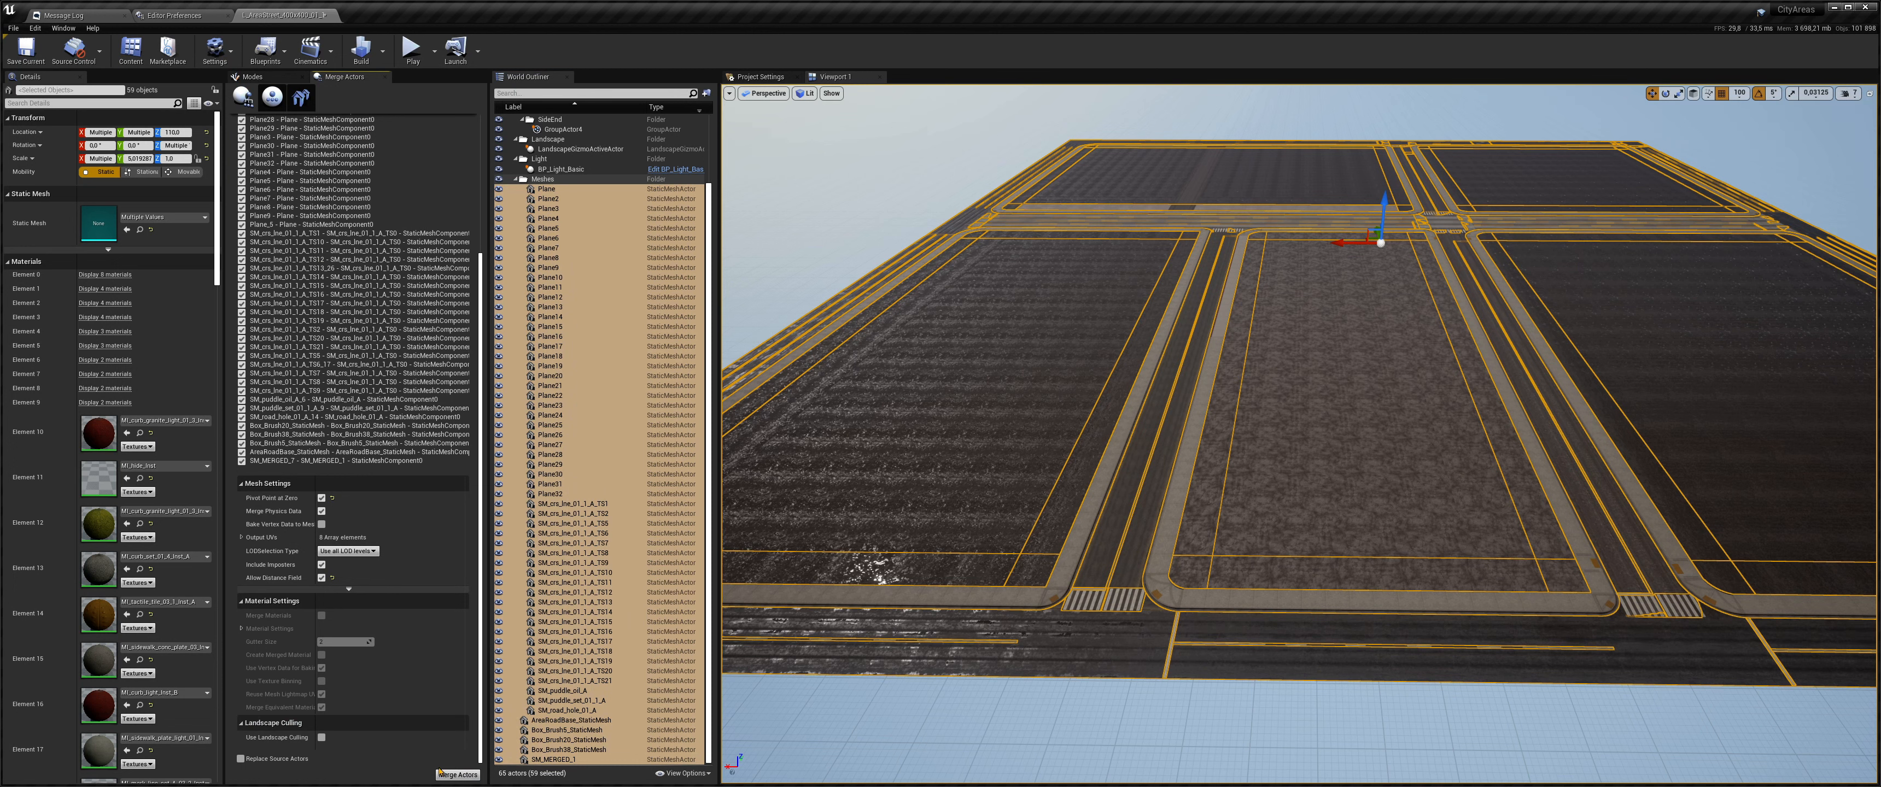
click(454, 776)
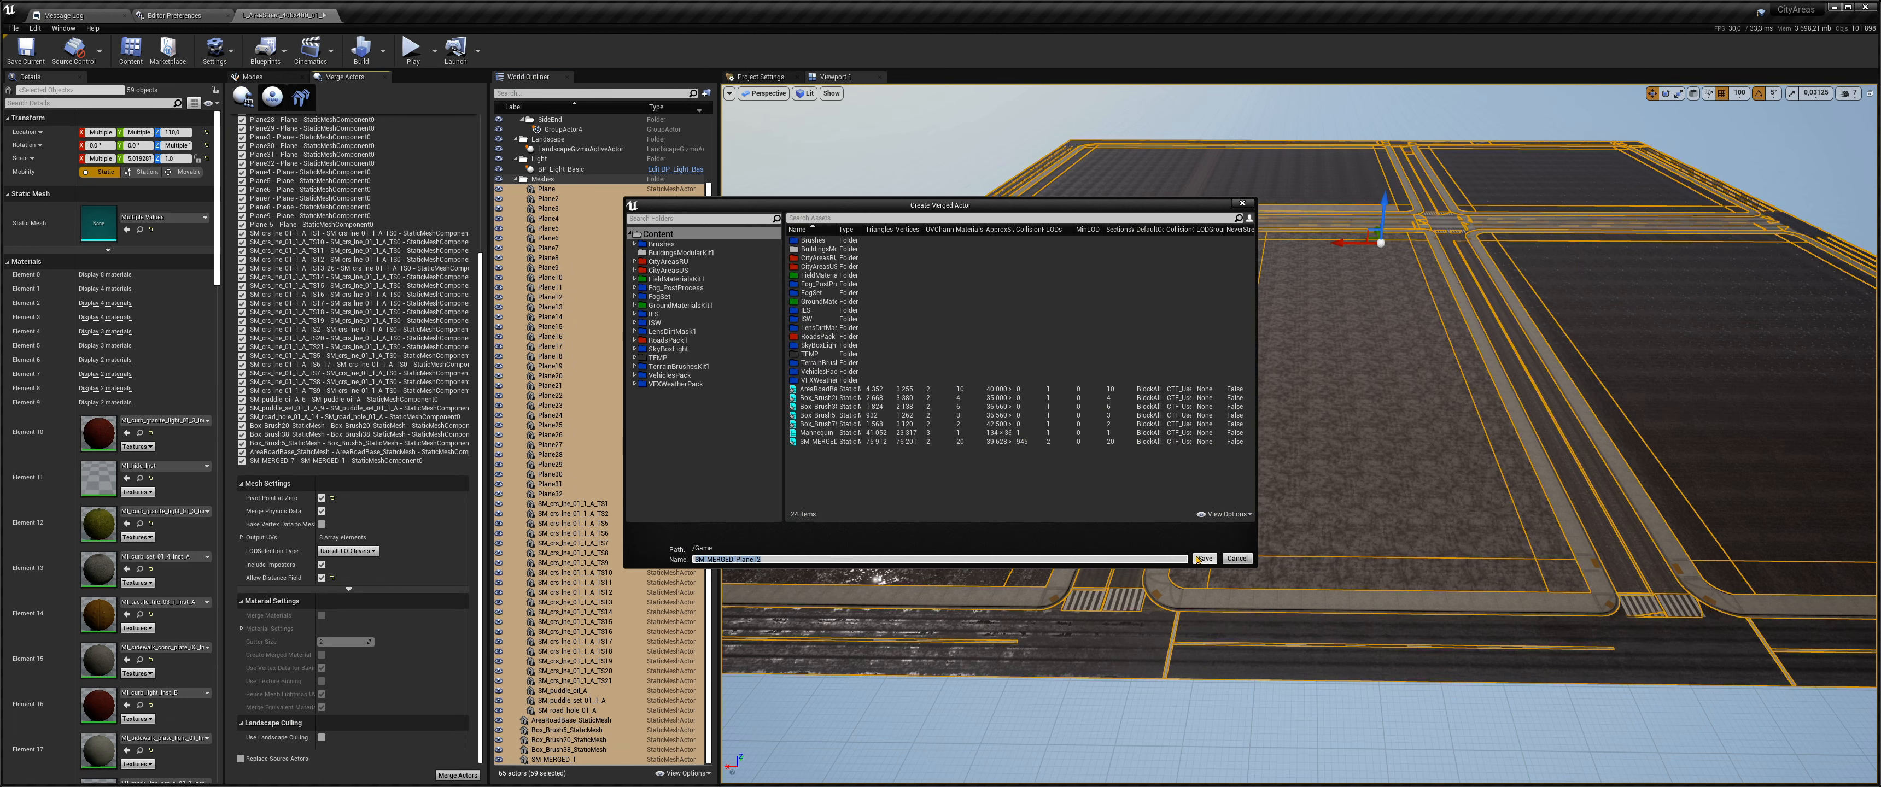
click(1203, 558)
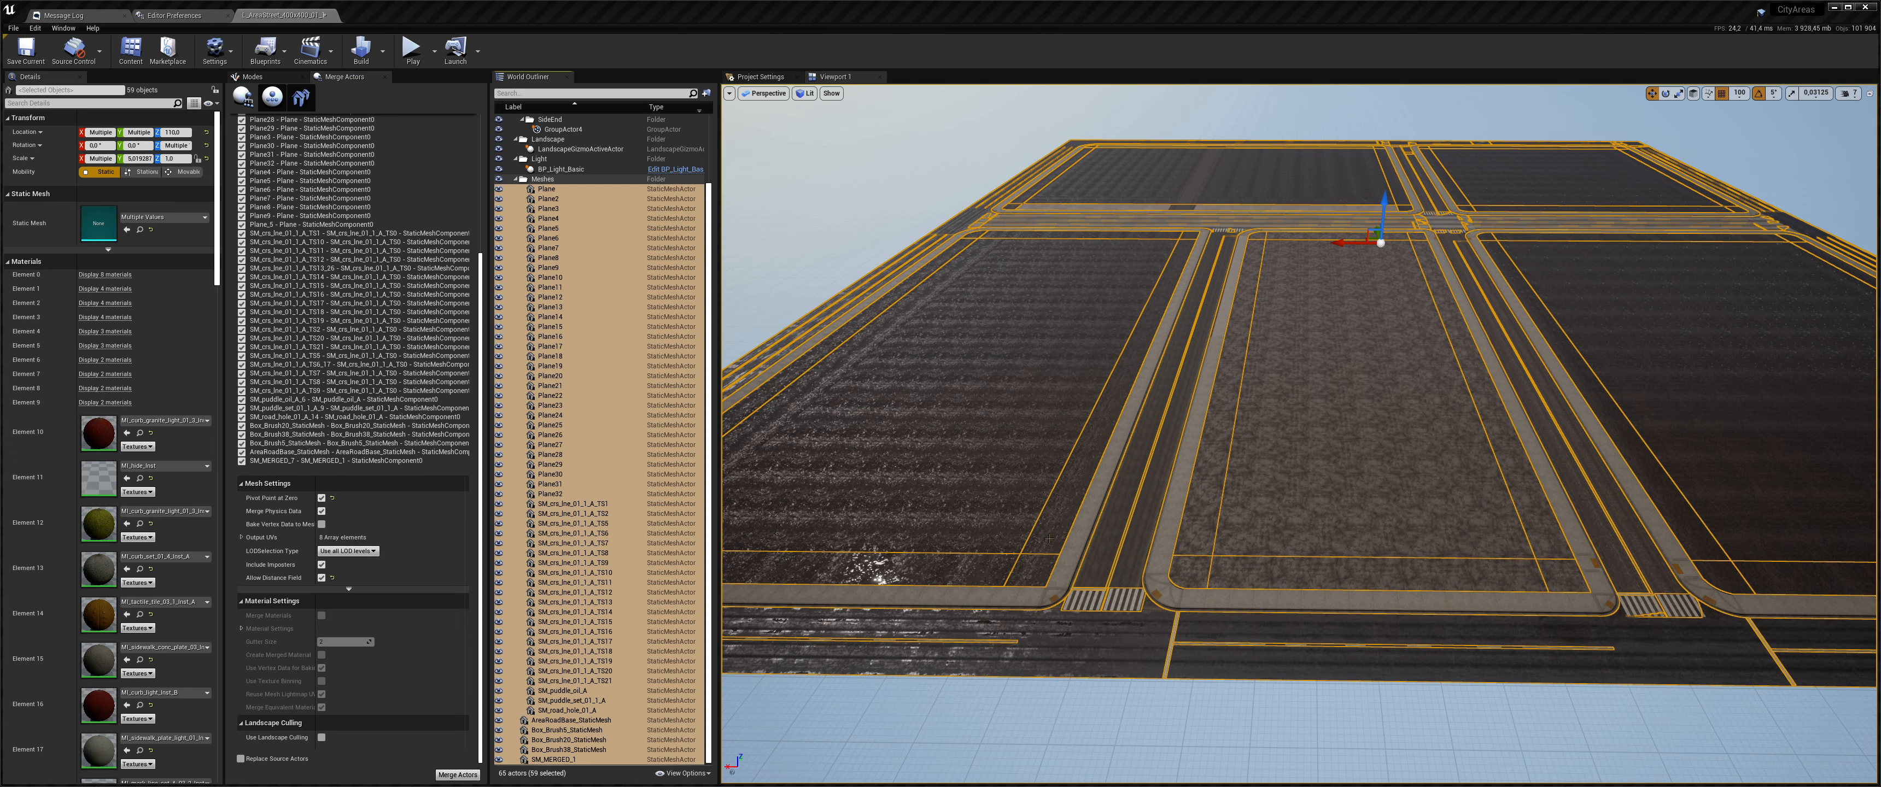
- Delete the source meshes, the group actors, the landscape gizmo and their emptied folders, keeping only the light blueprint
mouse_move(1049, 539)
right_down()
mouse_move(1015, 552)
mouse_move(1053, 550)
right_up()
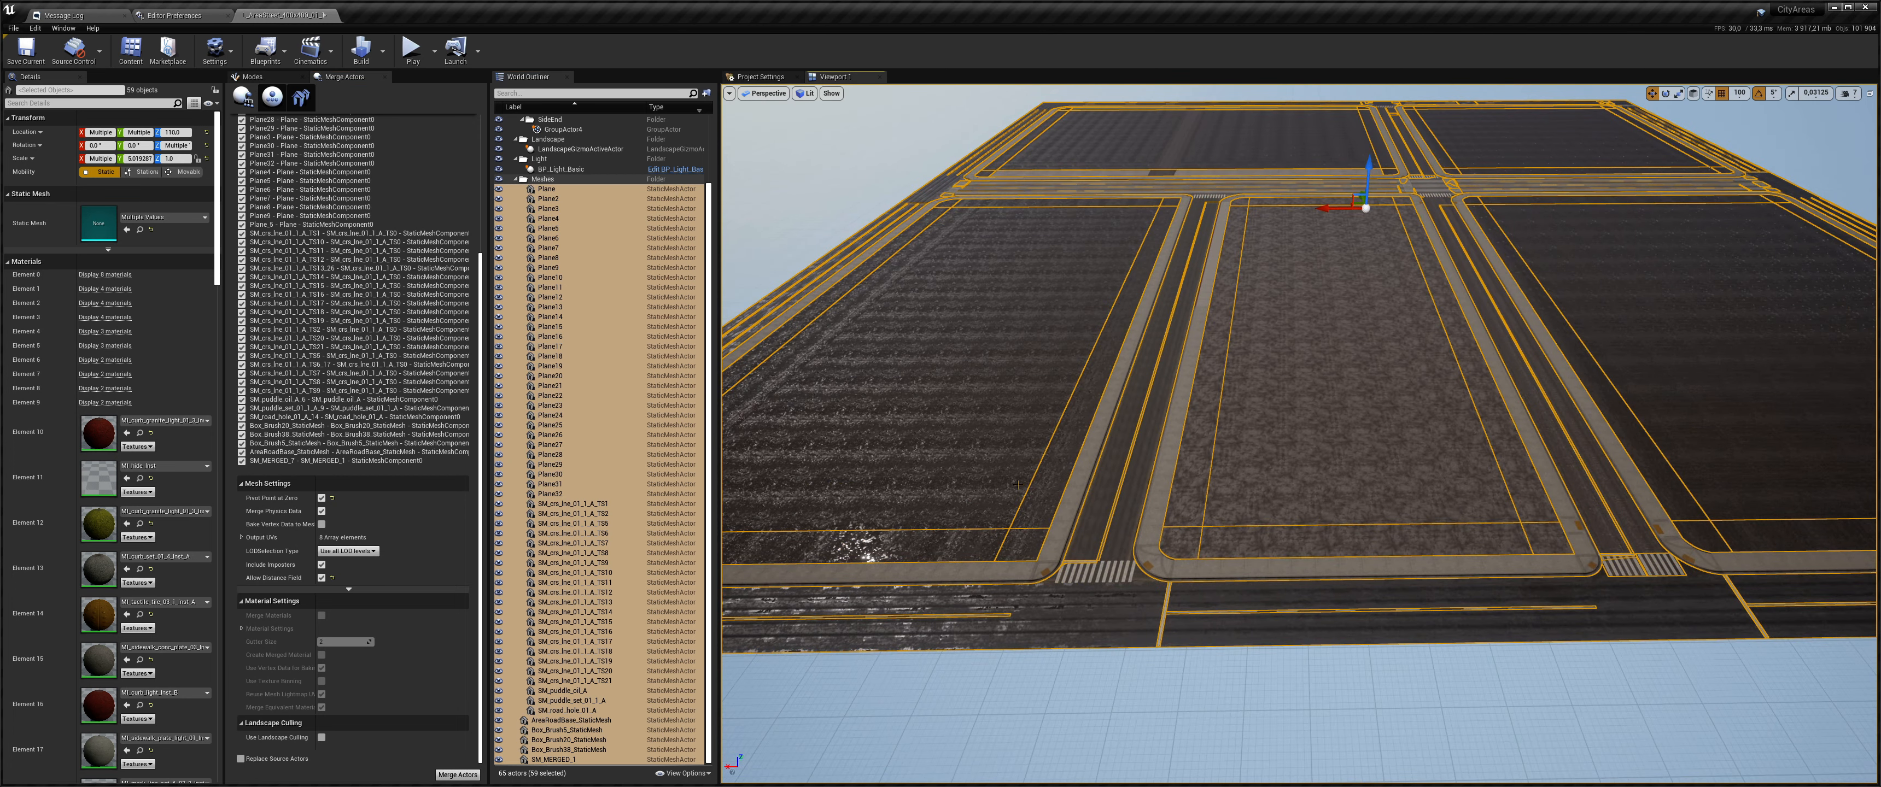
key(Delete)
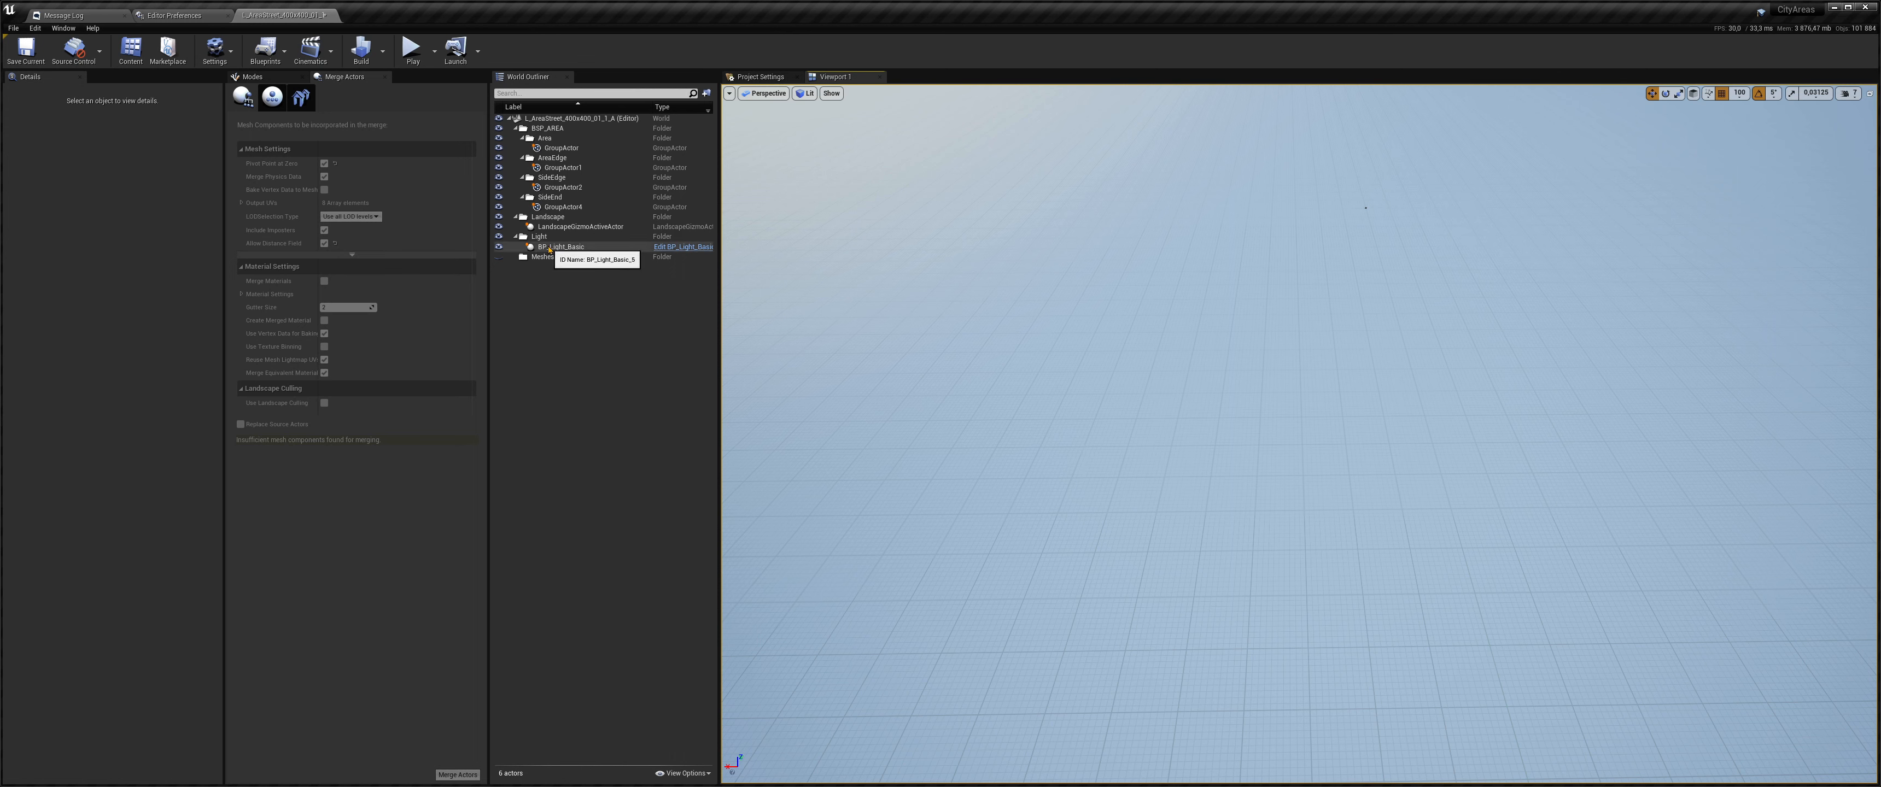
click(577, 226)
shift+click(546, 139)
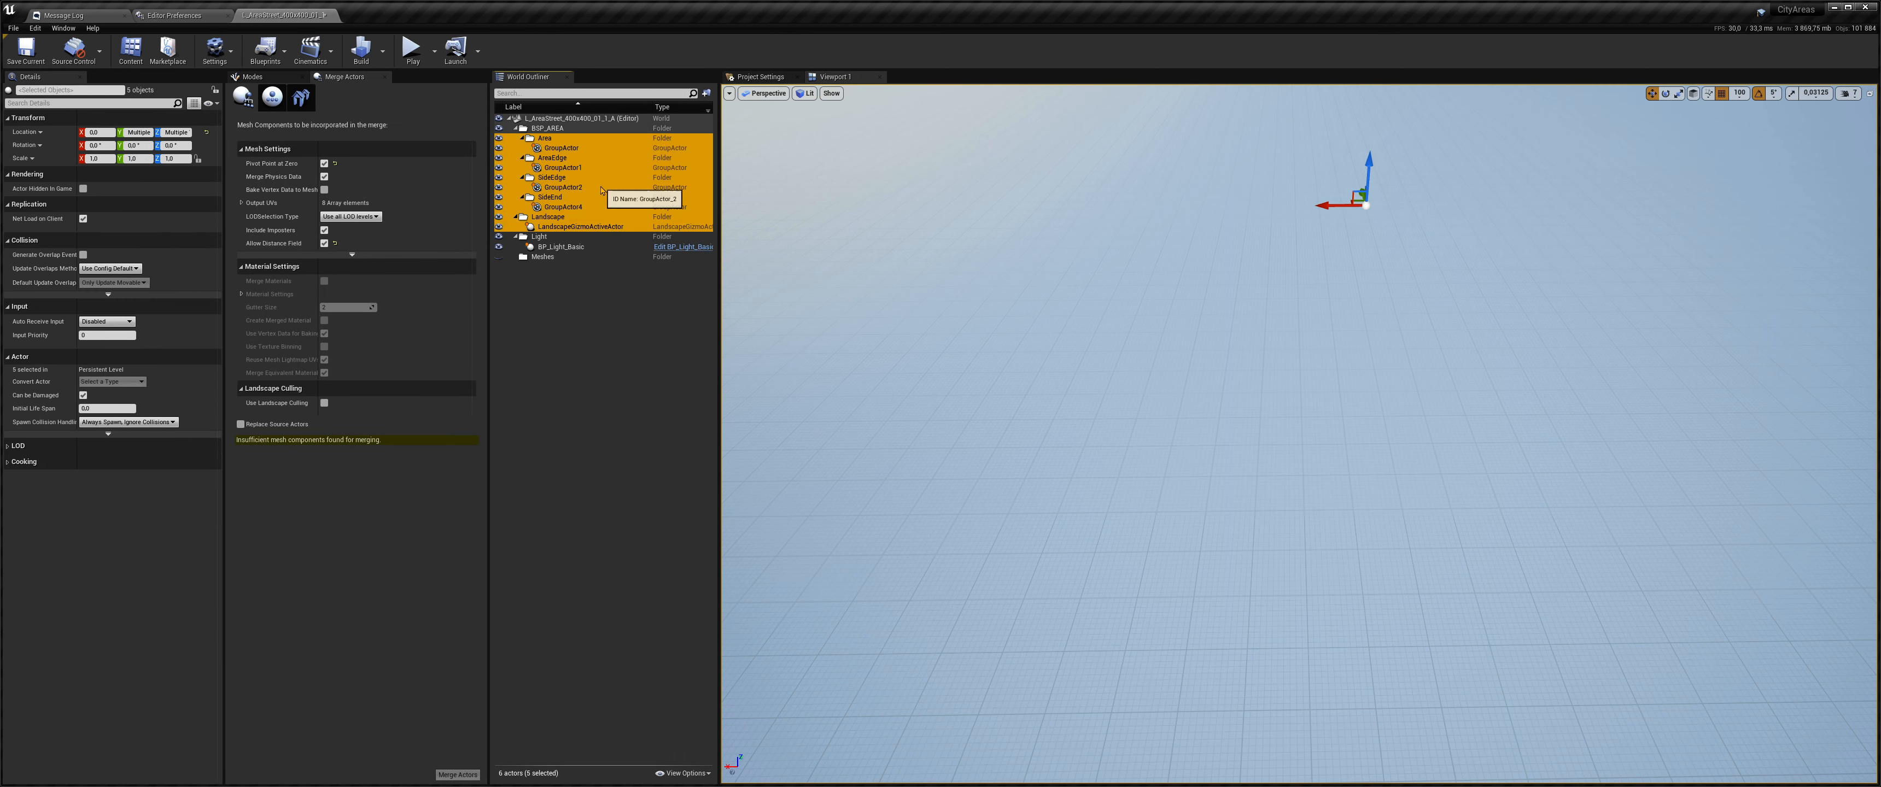
key(Delete)
click(540, 130)
key(Delete)
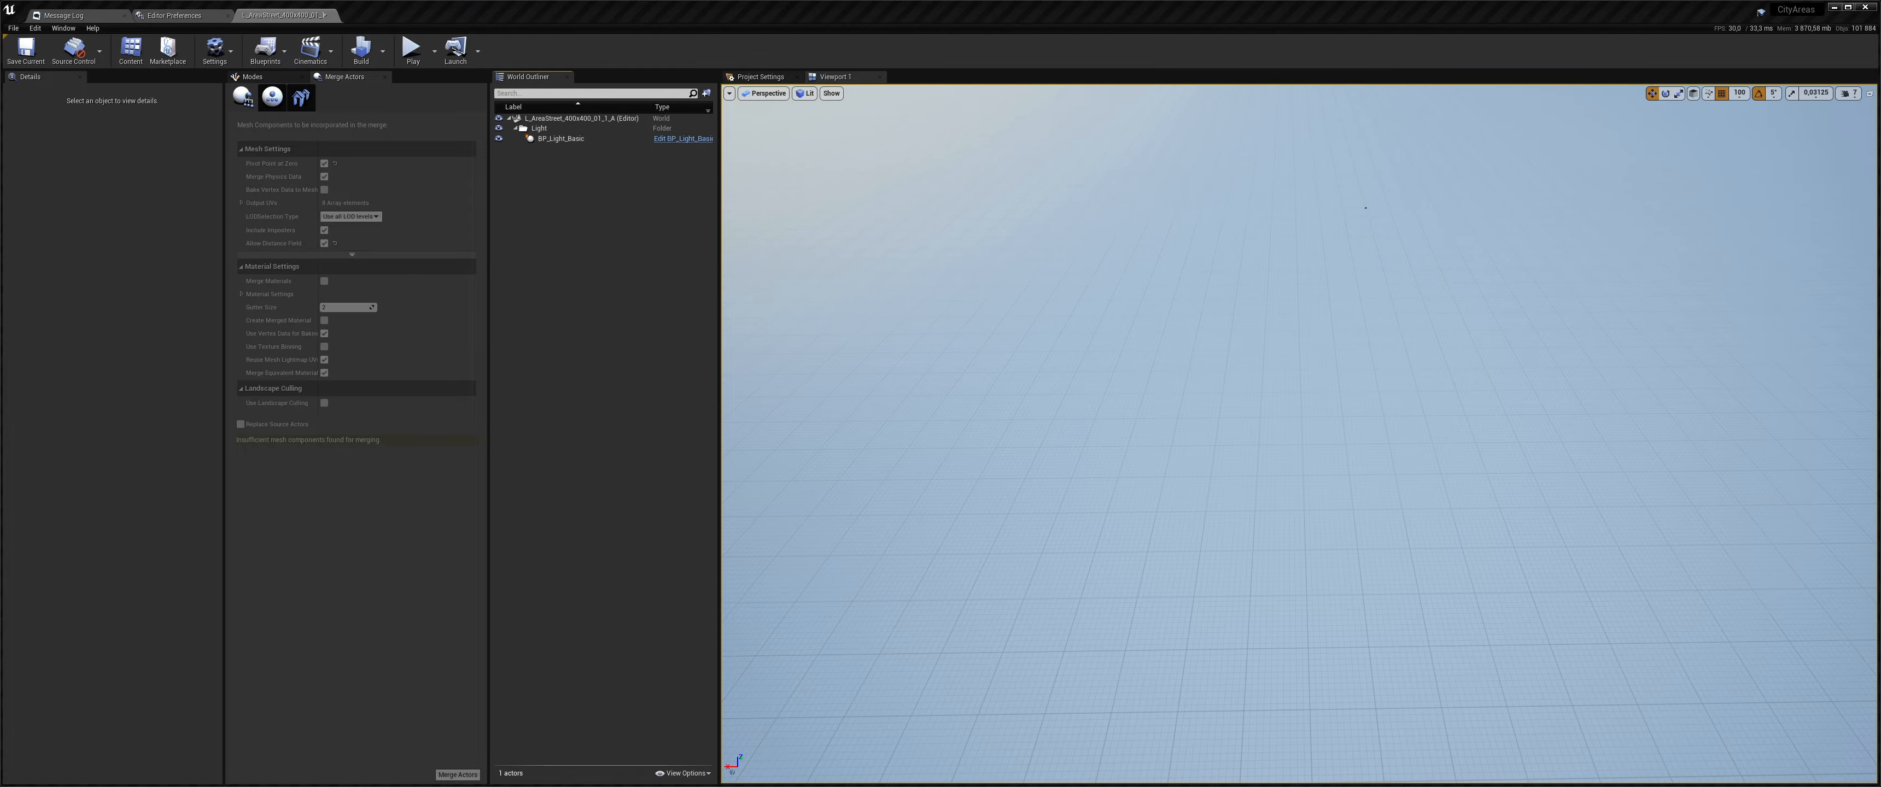
- Place the merged mesh SM_MERGED_Plane12 in the level and reset its location to the origin
drag(3, 380, 1139, 381)
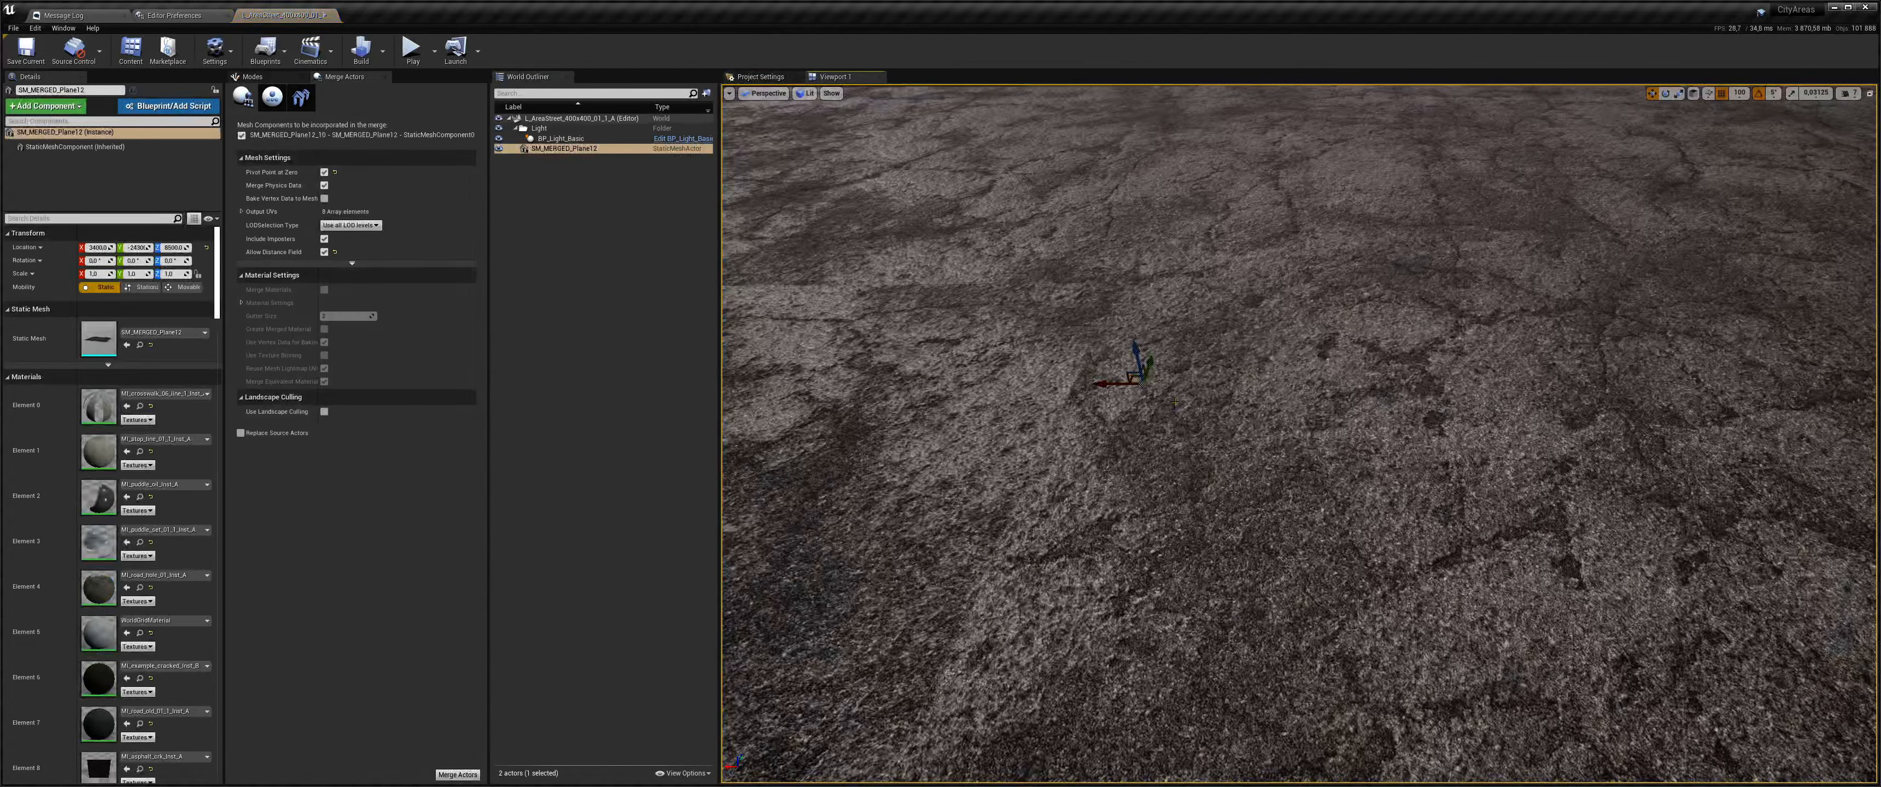
click(206, 248)
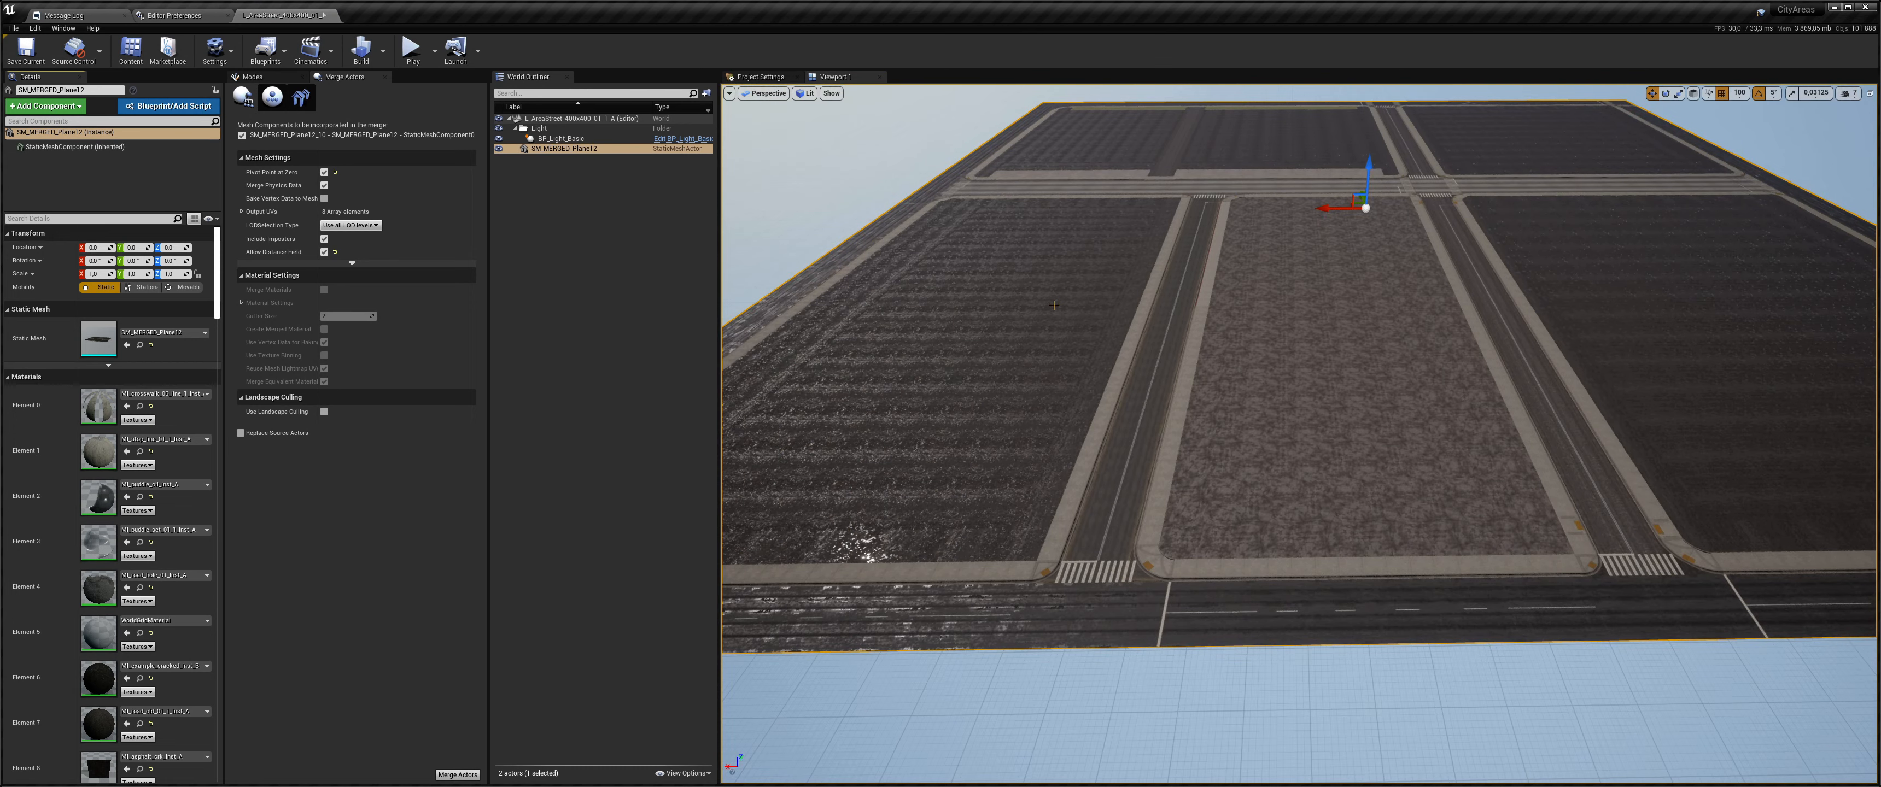
mouse_move(1054, 305)
right_down()
mouse_move(970, 305)
mouse_move(1071, 307)
right_up()
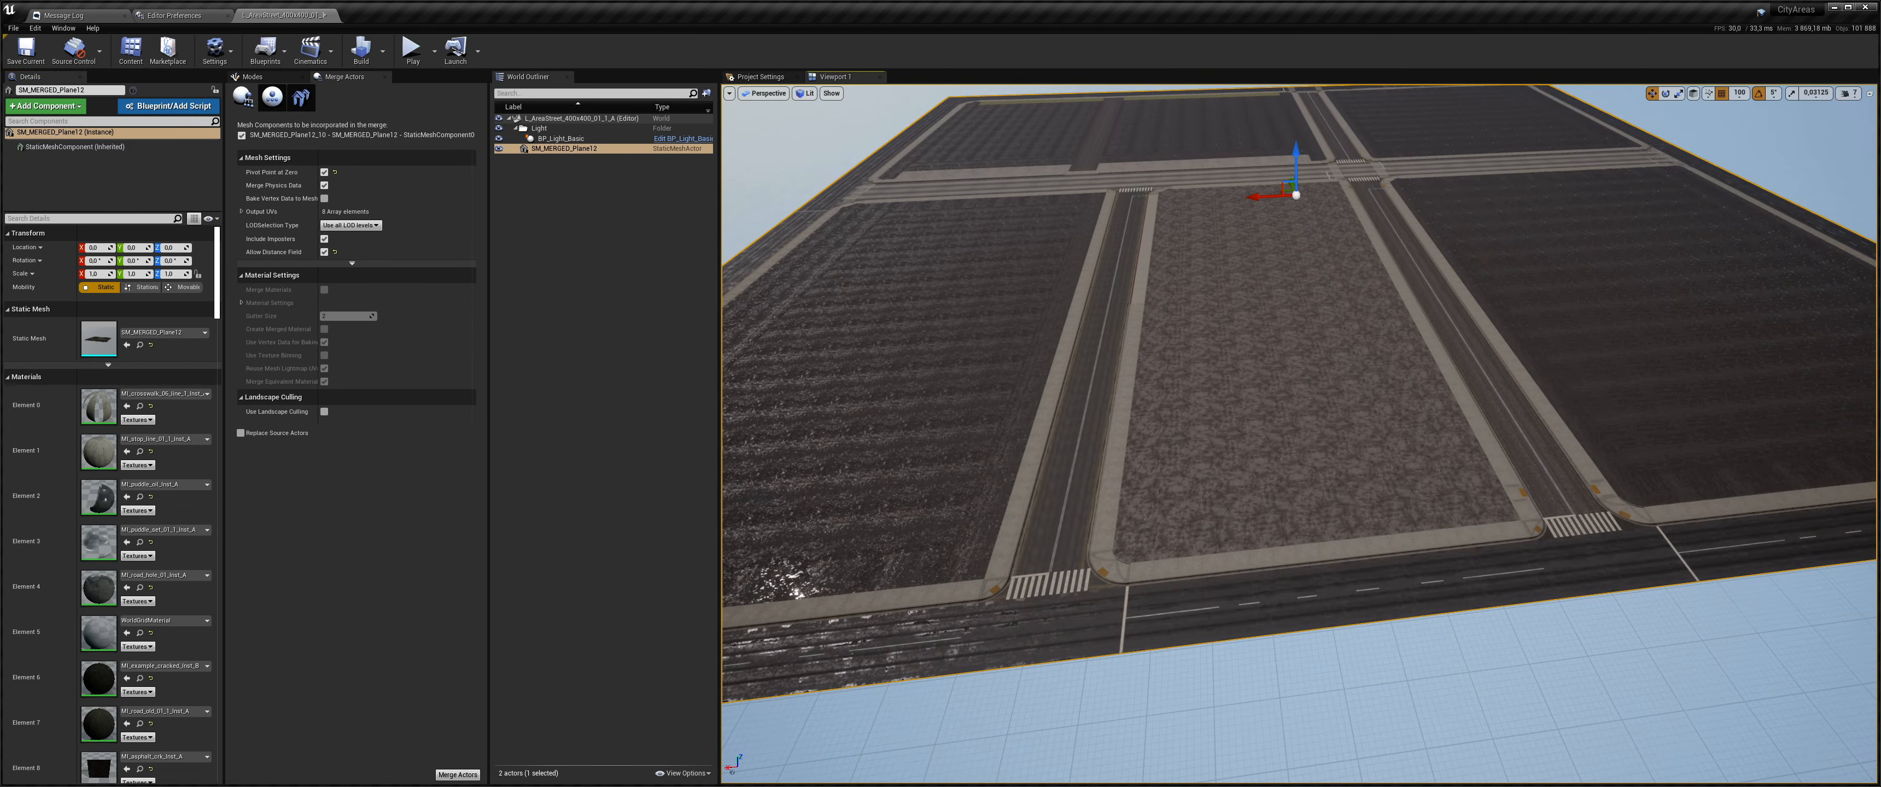
key(w)
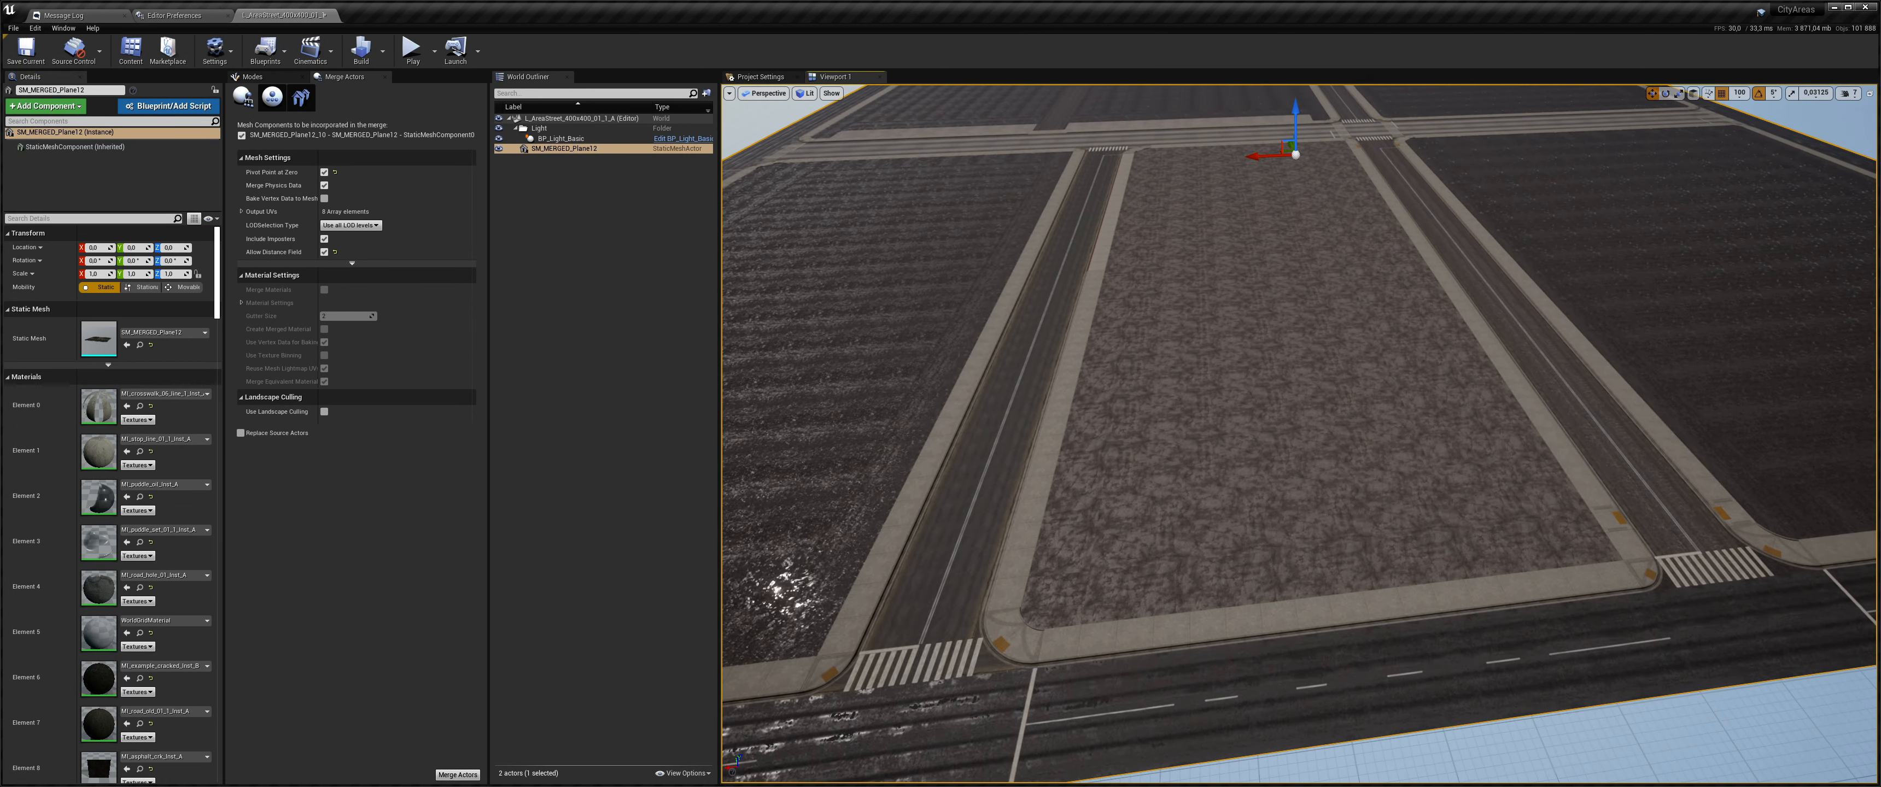
mouse_move(1072, 306)
right_down()
mouse_move(985, 340)
mouse_move(1110, 347)
mouse_move(1066, 303)
right_up()
key(a)
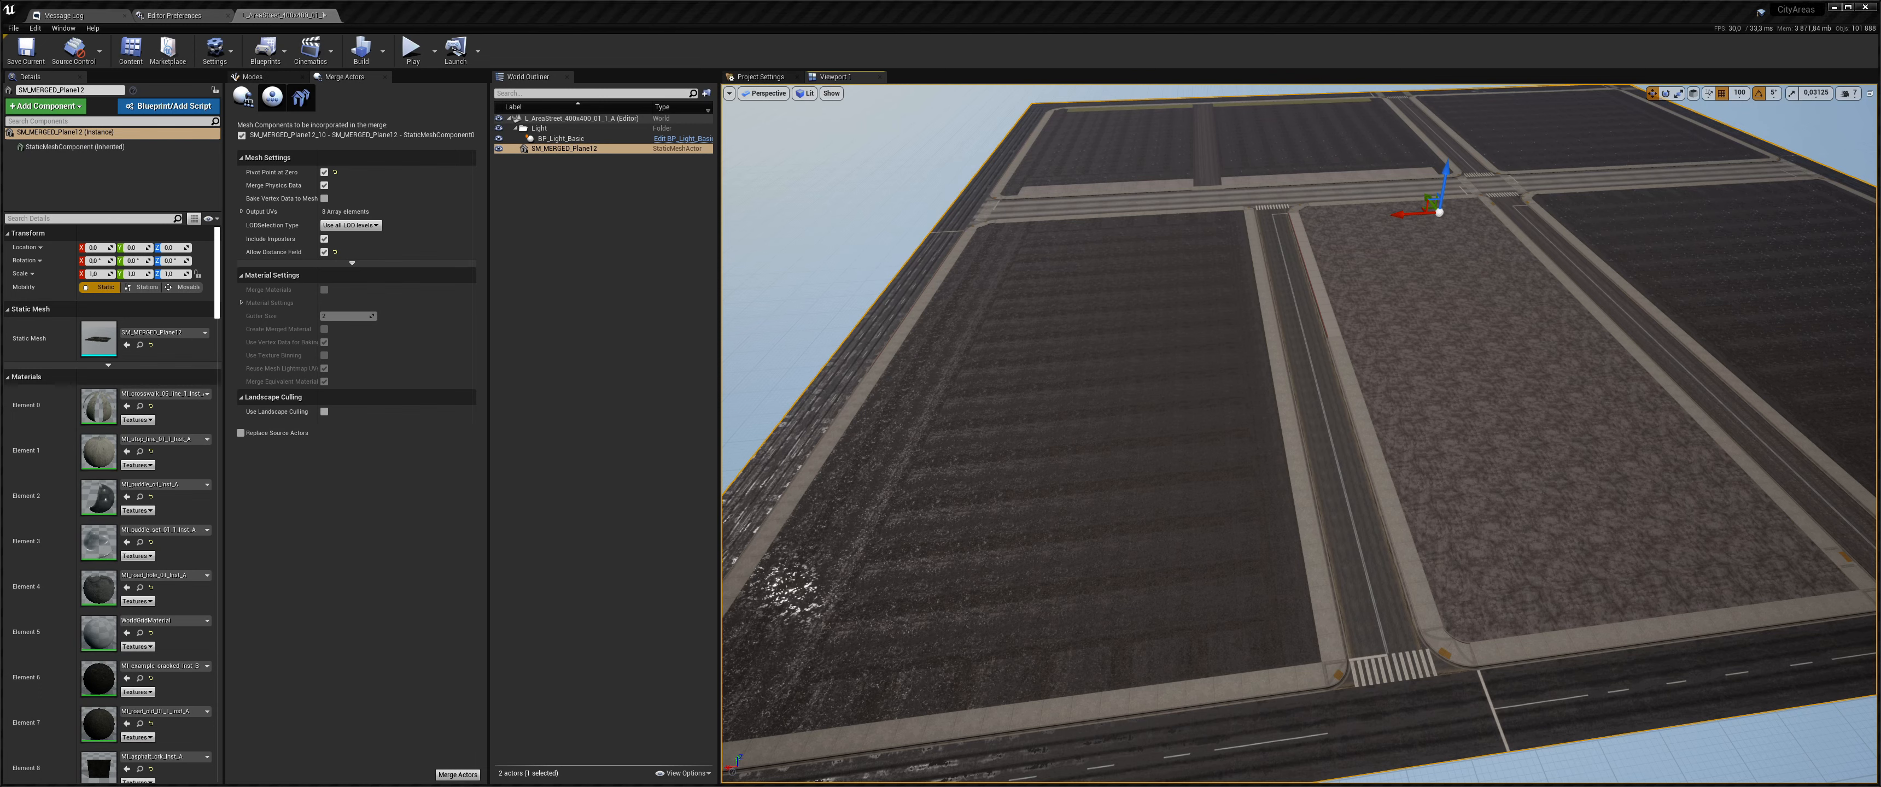
- Place the Edge_400x400_A mesh from RoadsPrefab/Meshes/AreasStreet in the level and reset its location to the origin
drag(766, 786, 497, 141)
double_click(374, 256)
key(alt+Left)
double_click(476, 242)
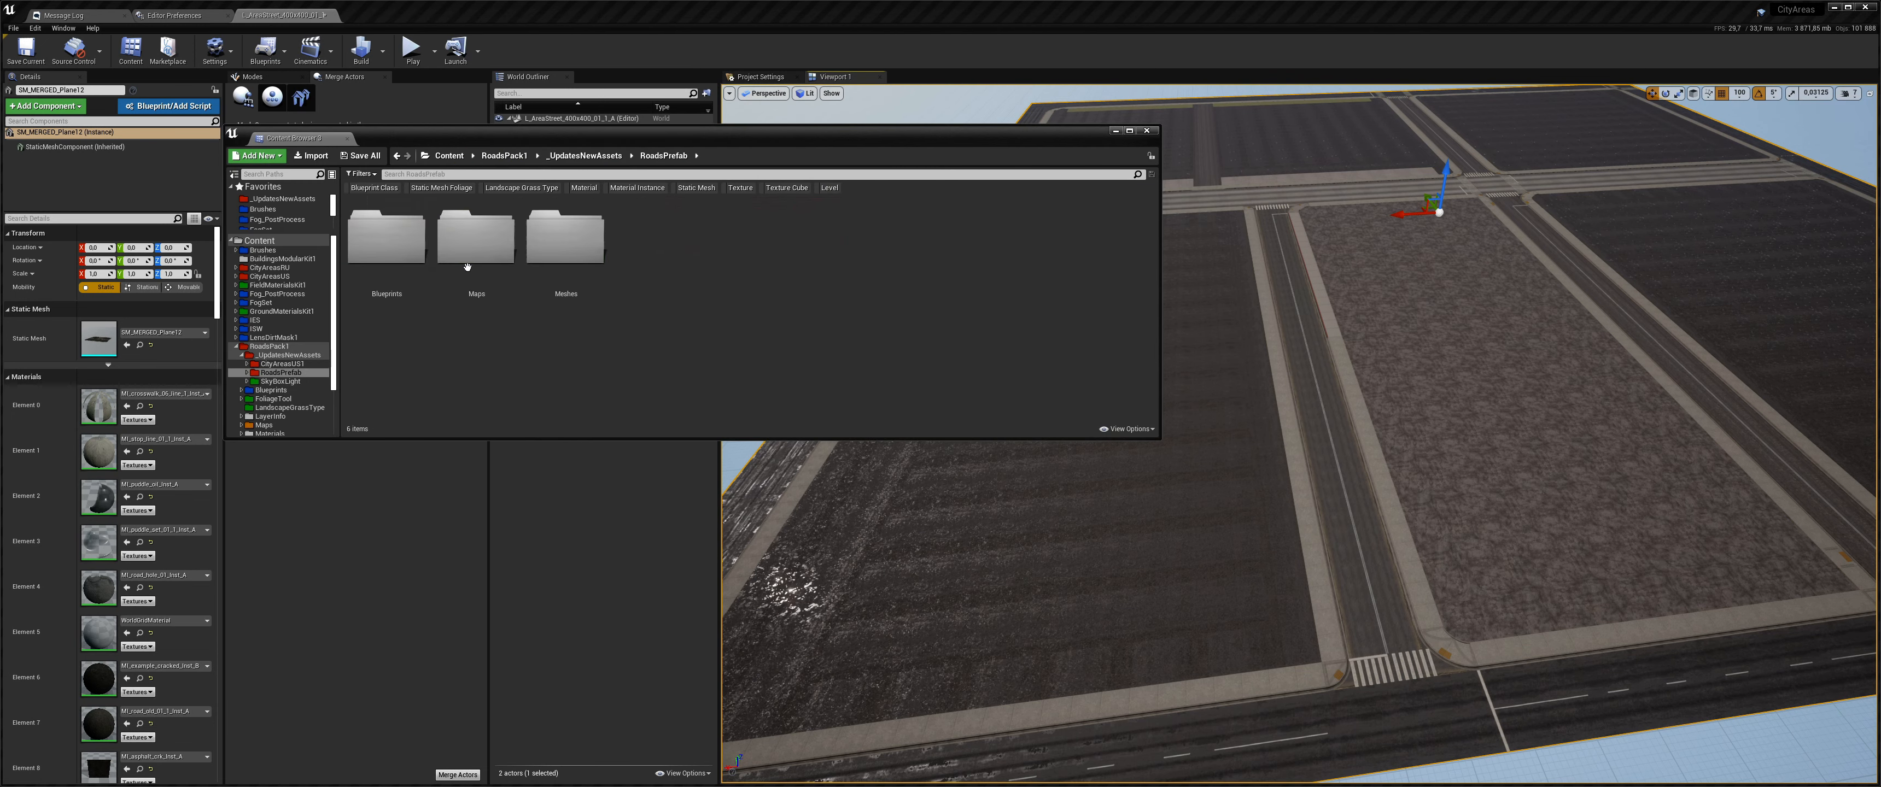
double_click(566, 241)
double_click(388, 241)
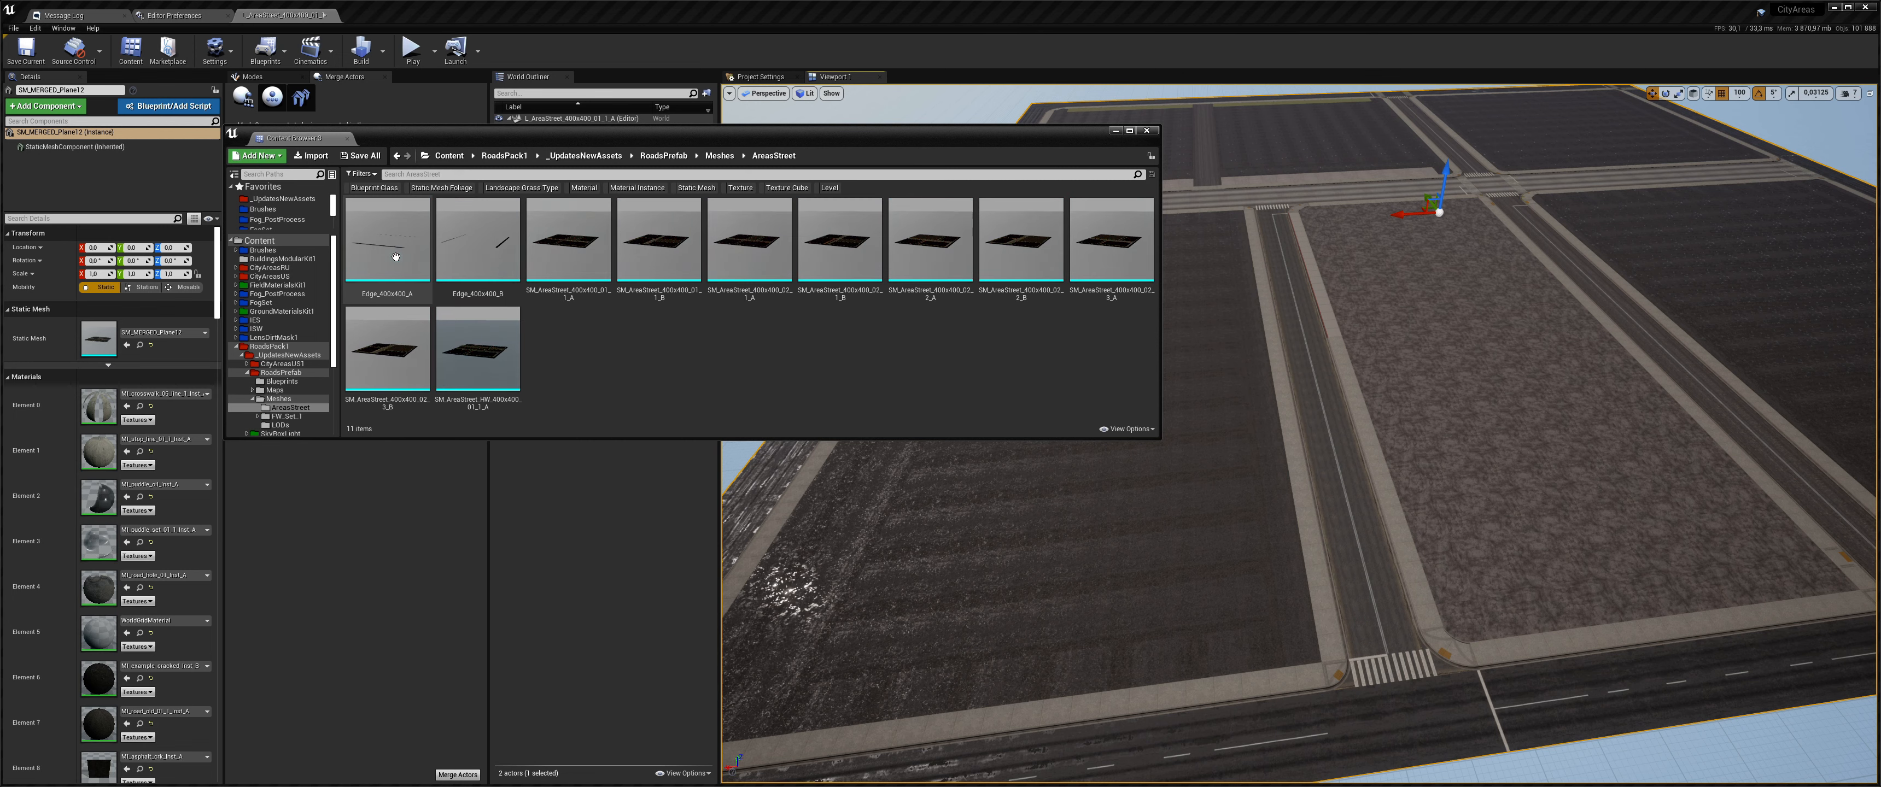
drag(387, 241, 1365, 520)
drag(1052, 140, 1387, 4)
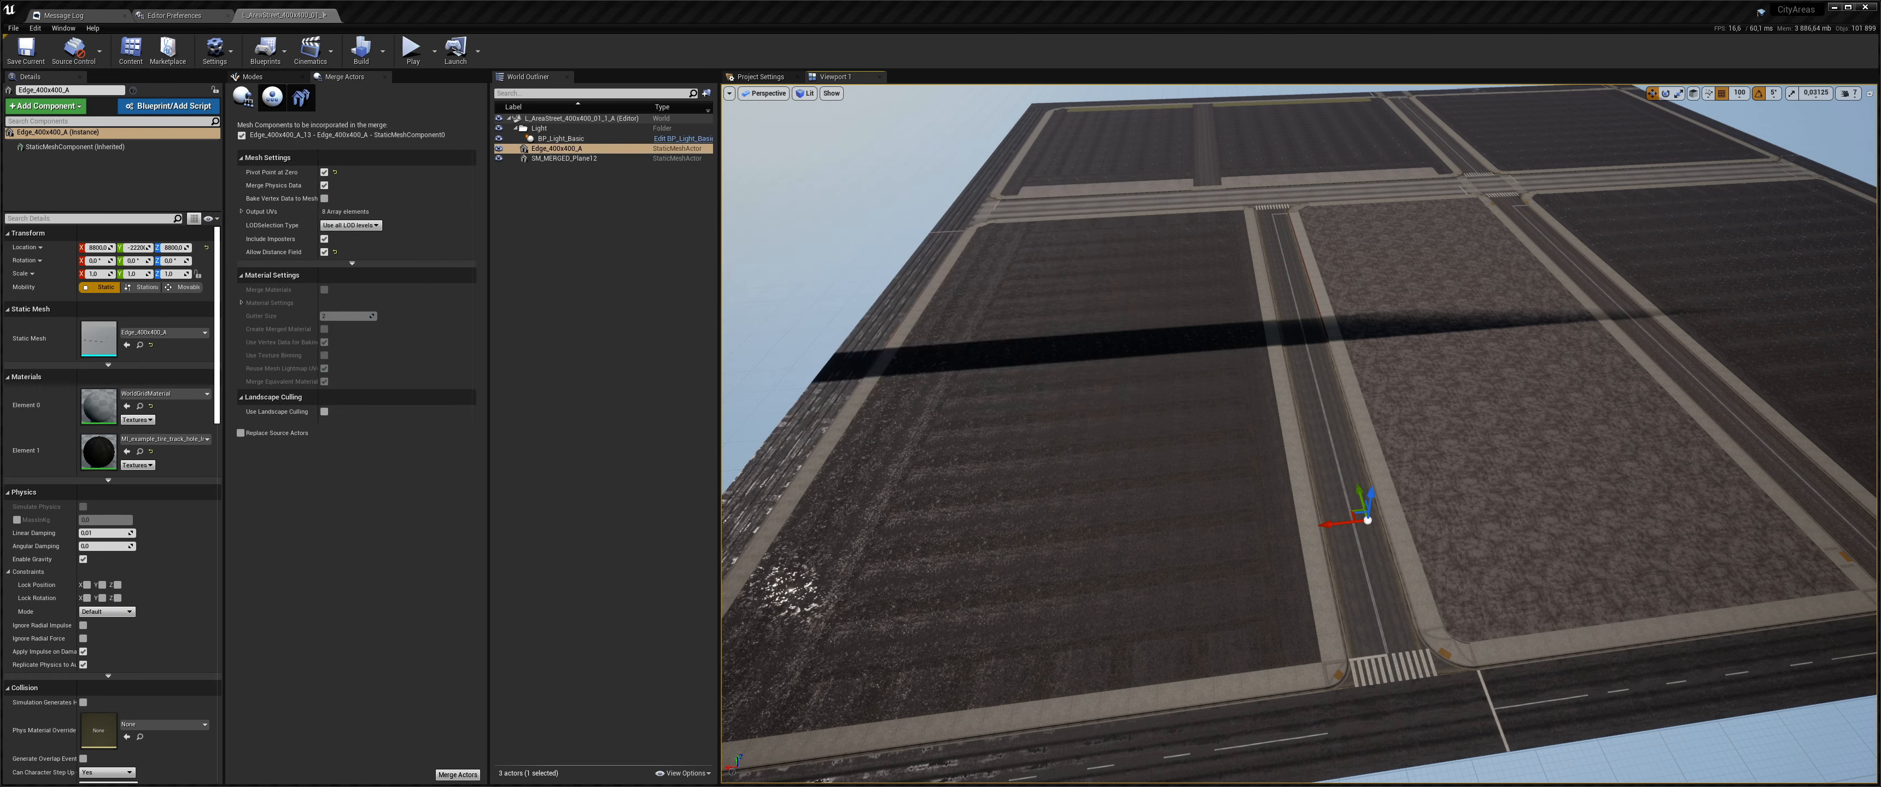
click(207, 247)
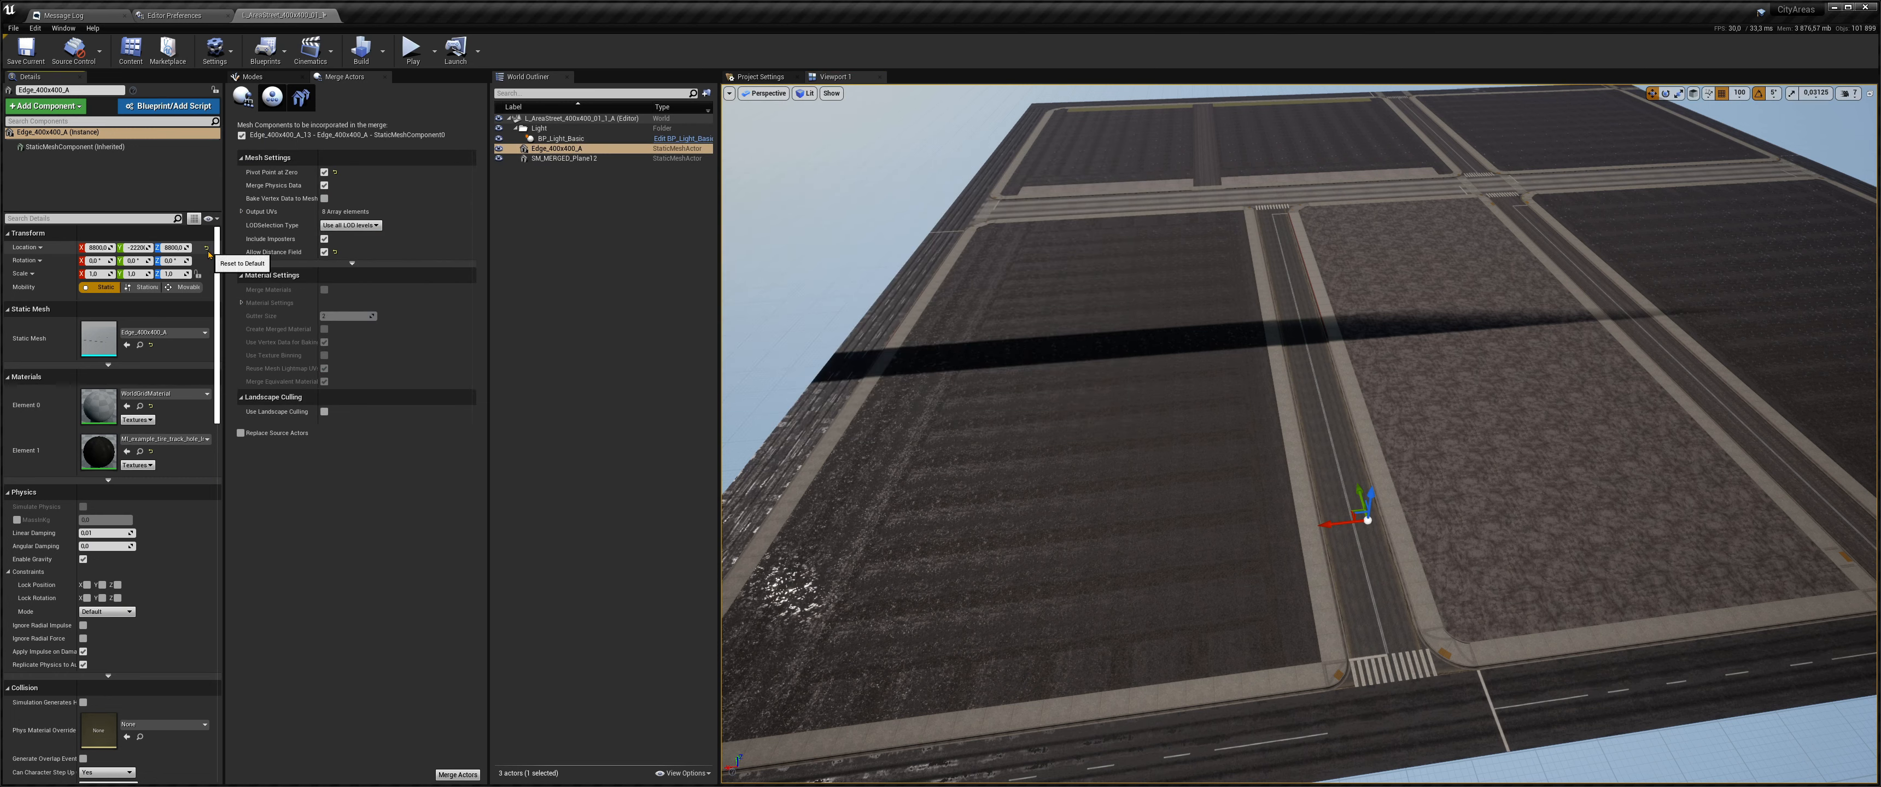
key(f)
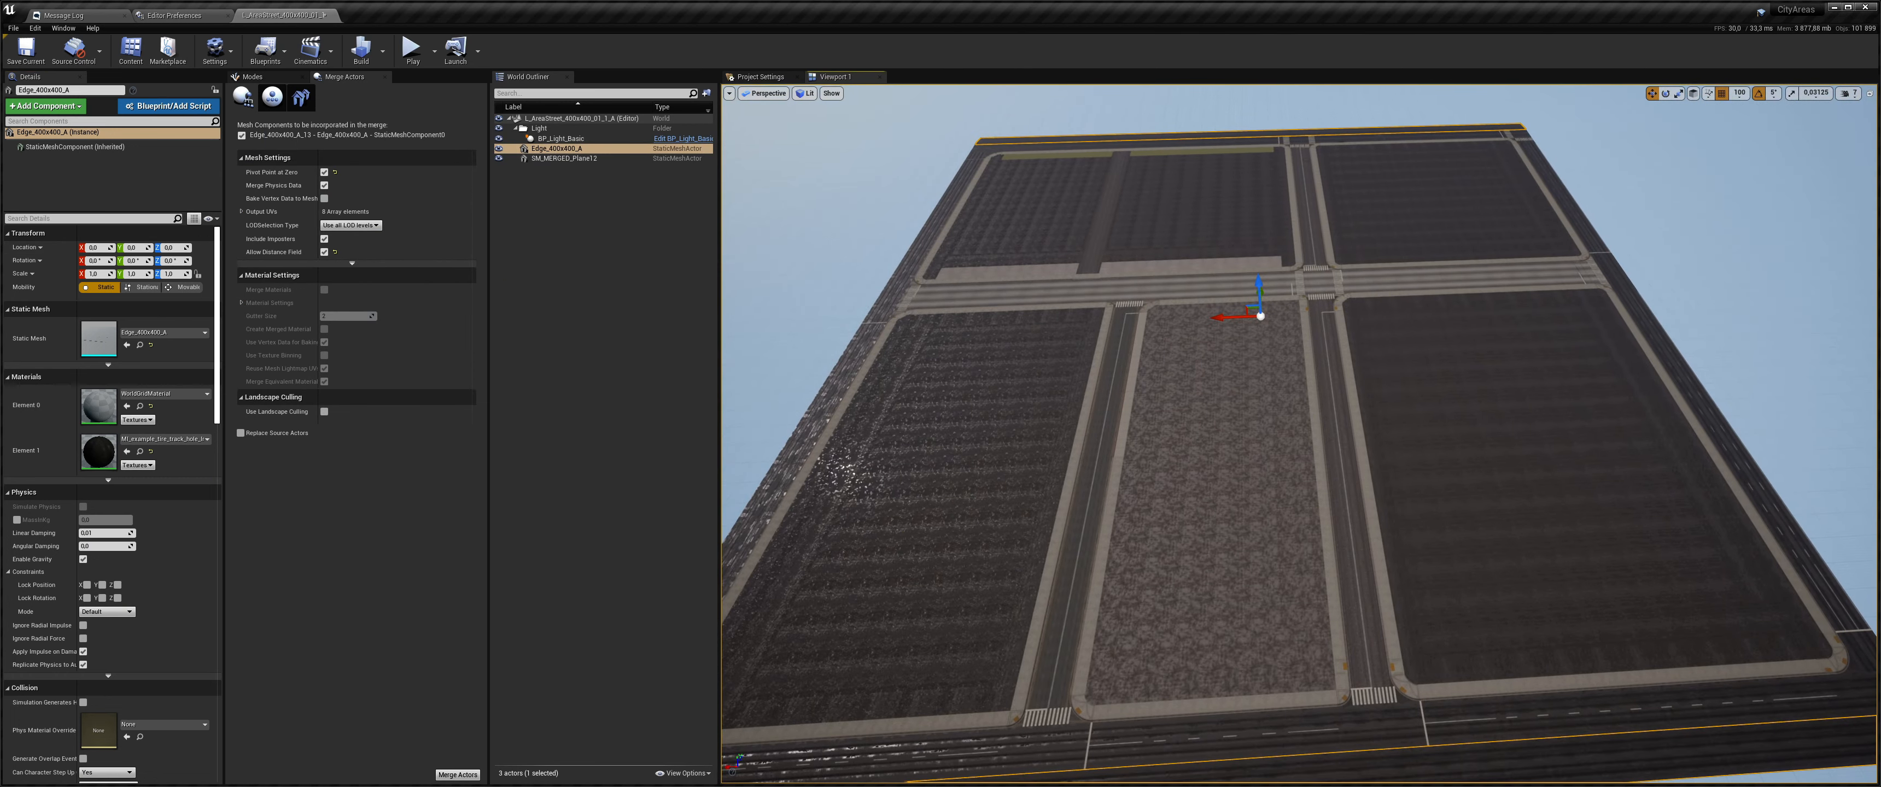
key(w)
right_drag(1300, 433, 1264, 510)
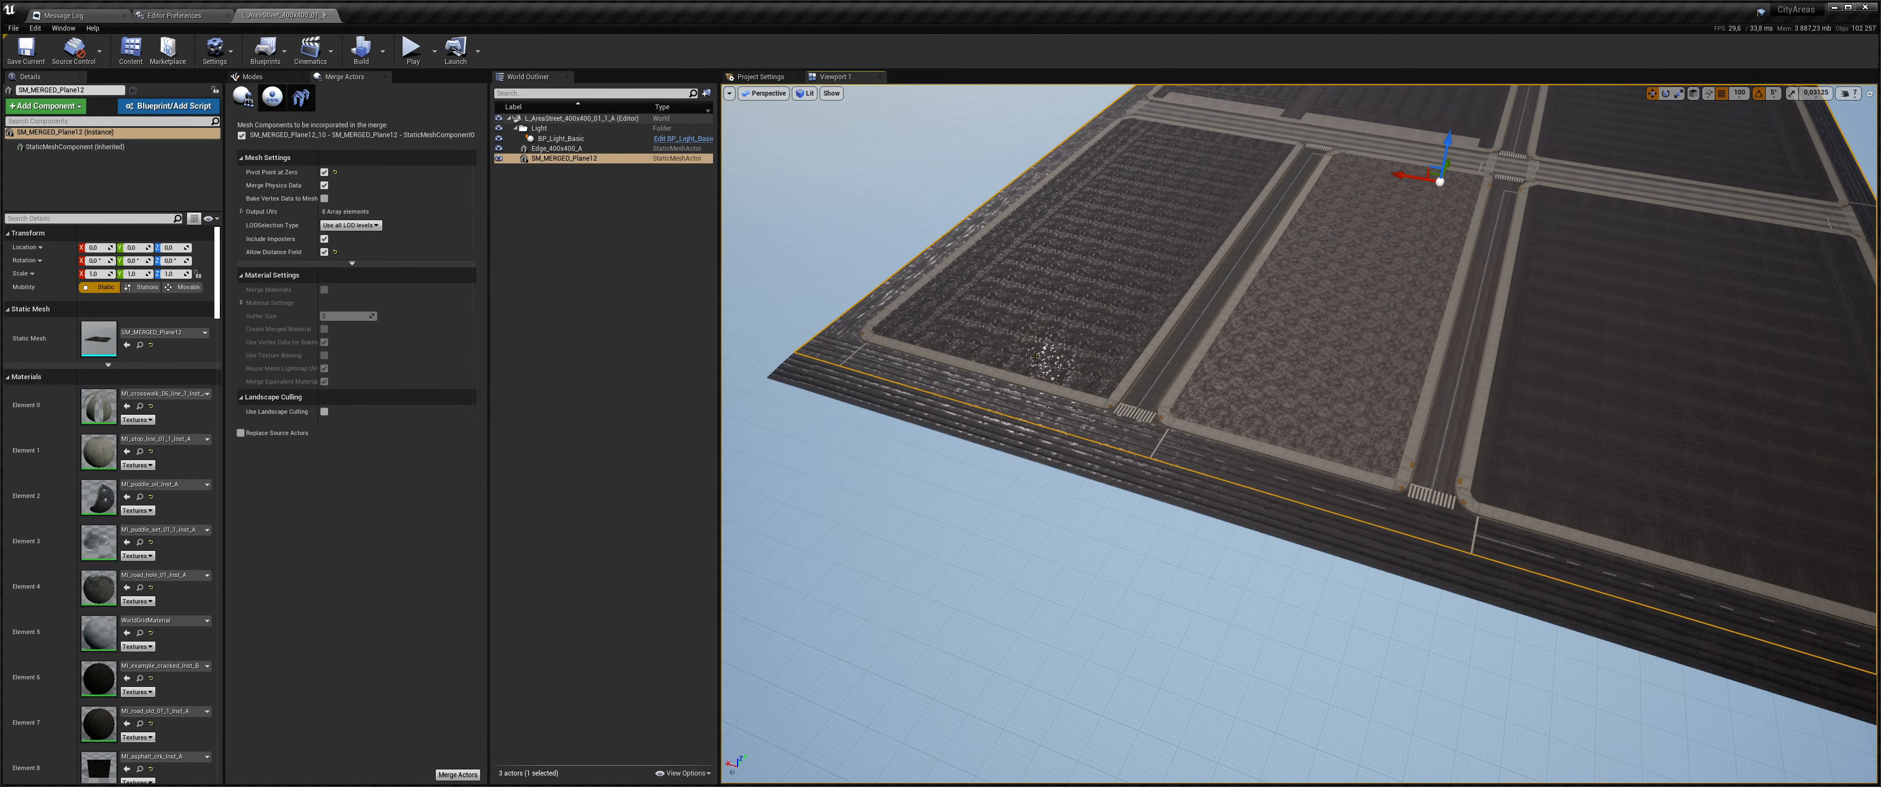
- Lower SM_MERGED_Plane12 and Edge_400x400_A together to a Z location of -100 in the left view, then return to perspective
right_drag(1036, 357, 1096, 339)
ctrl+click(849, 220)
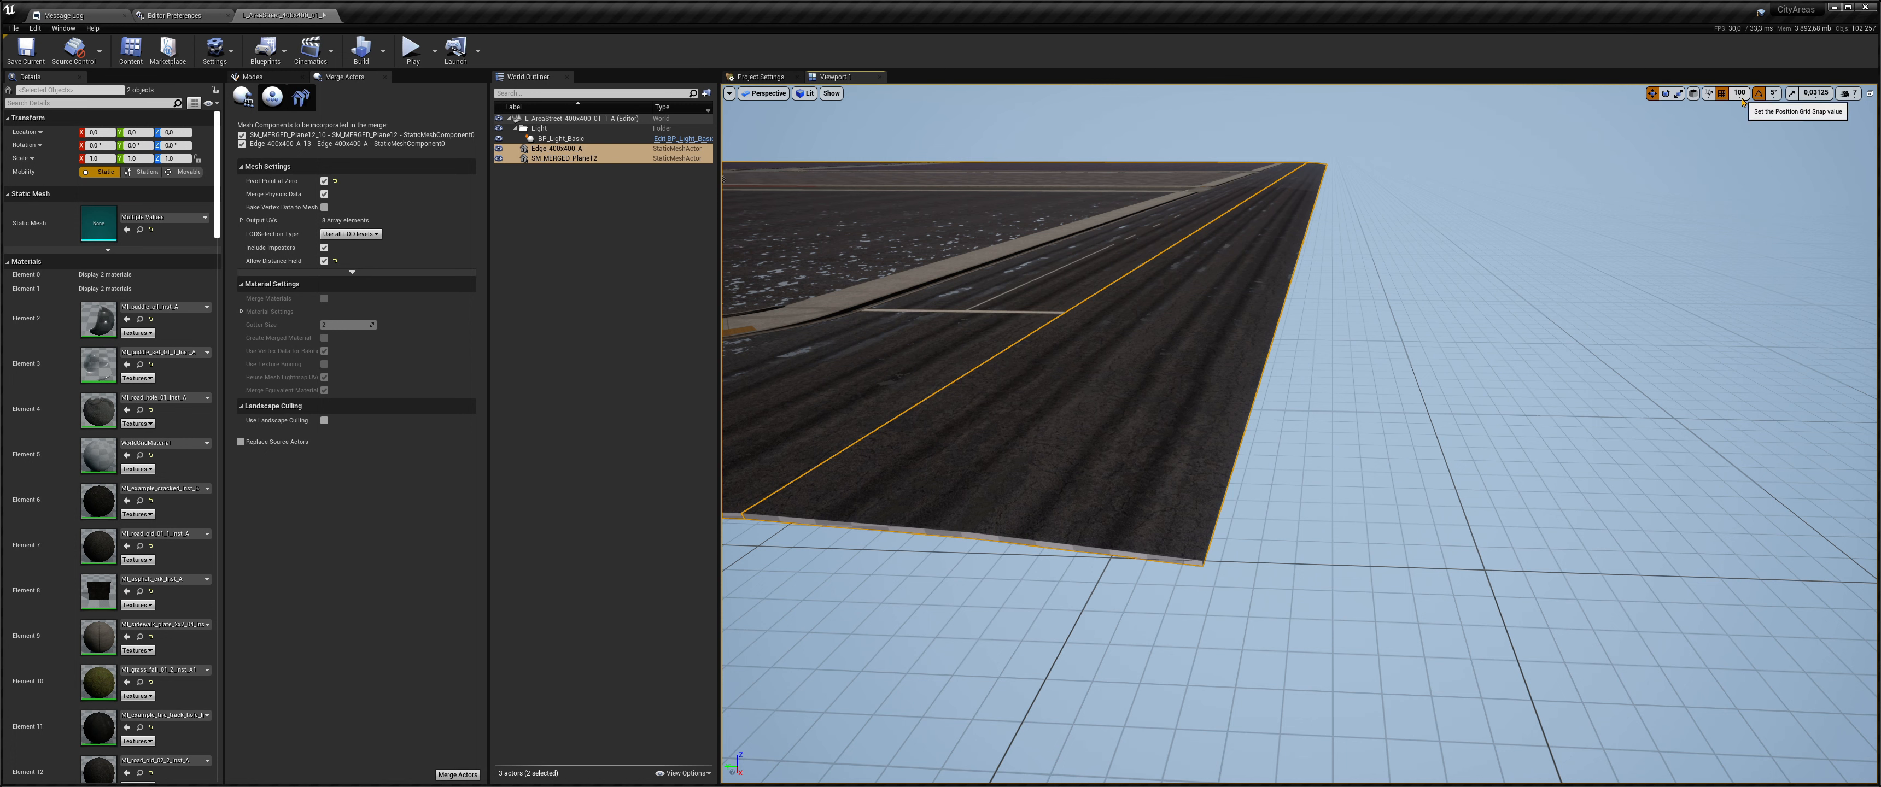
click(764, 93)
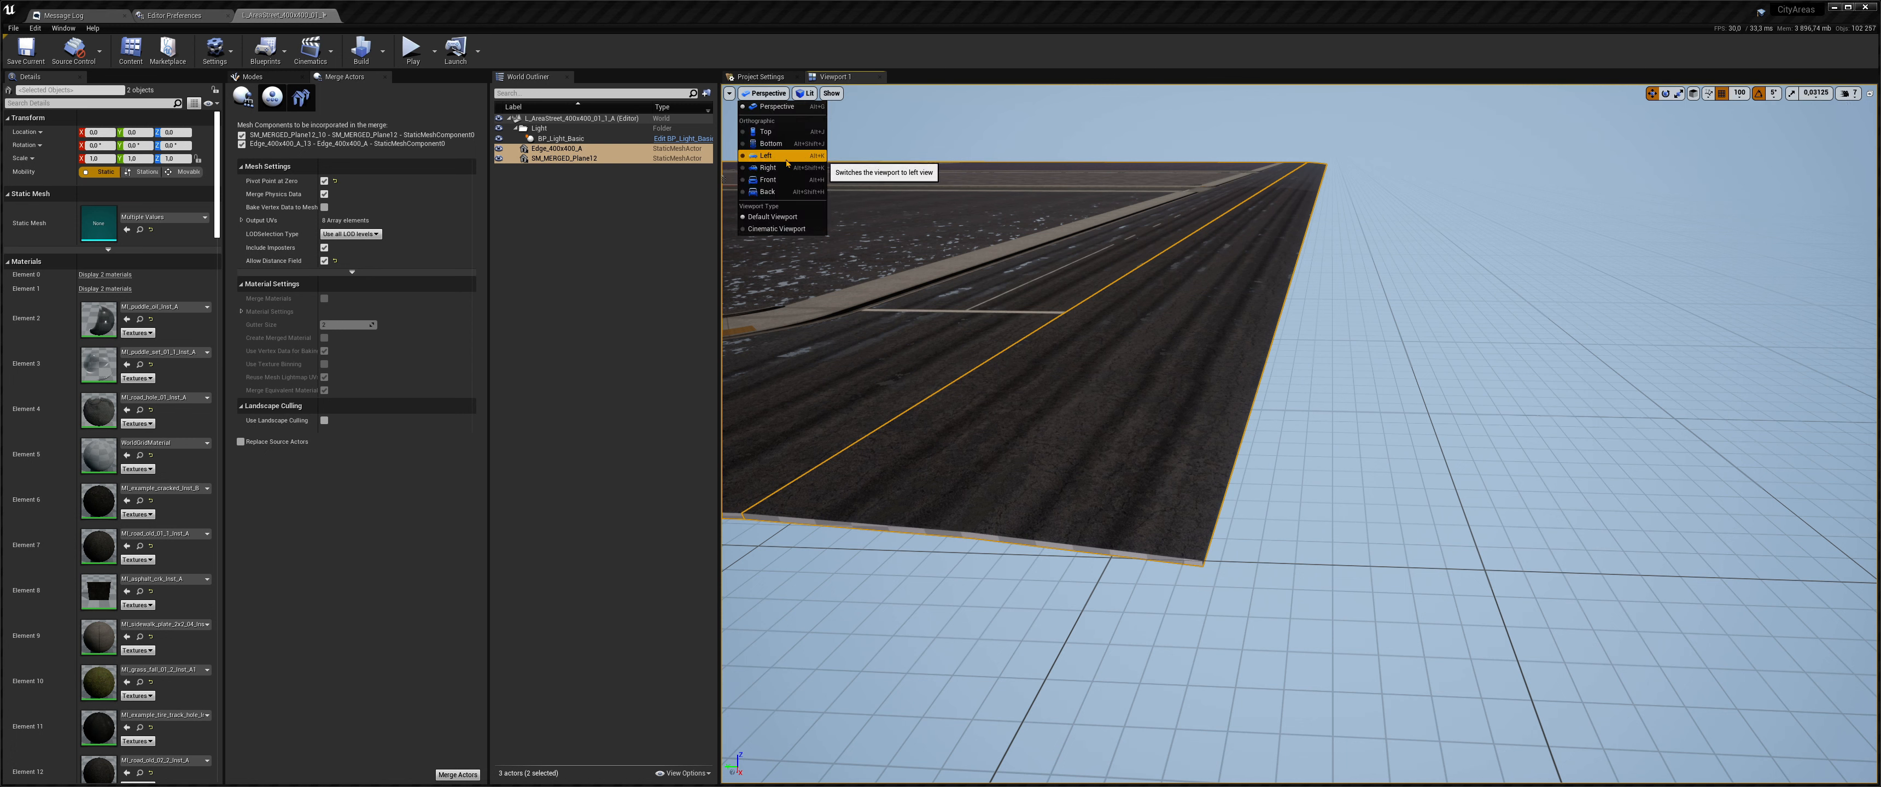
click(786, 158)
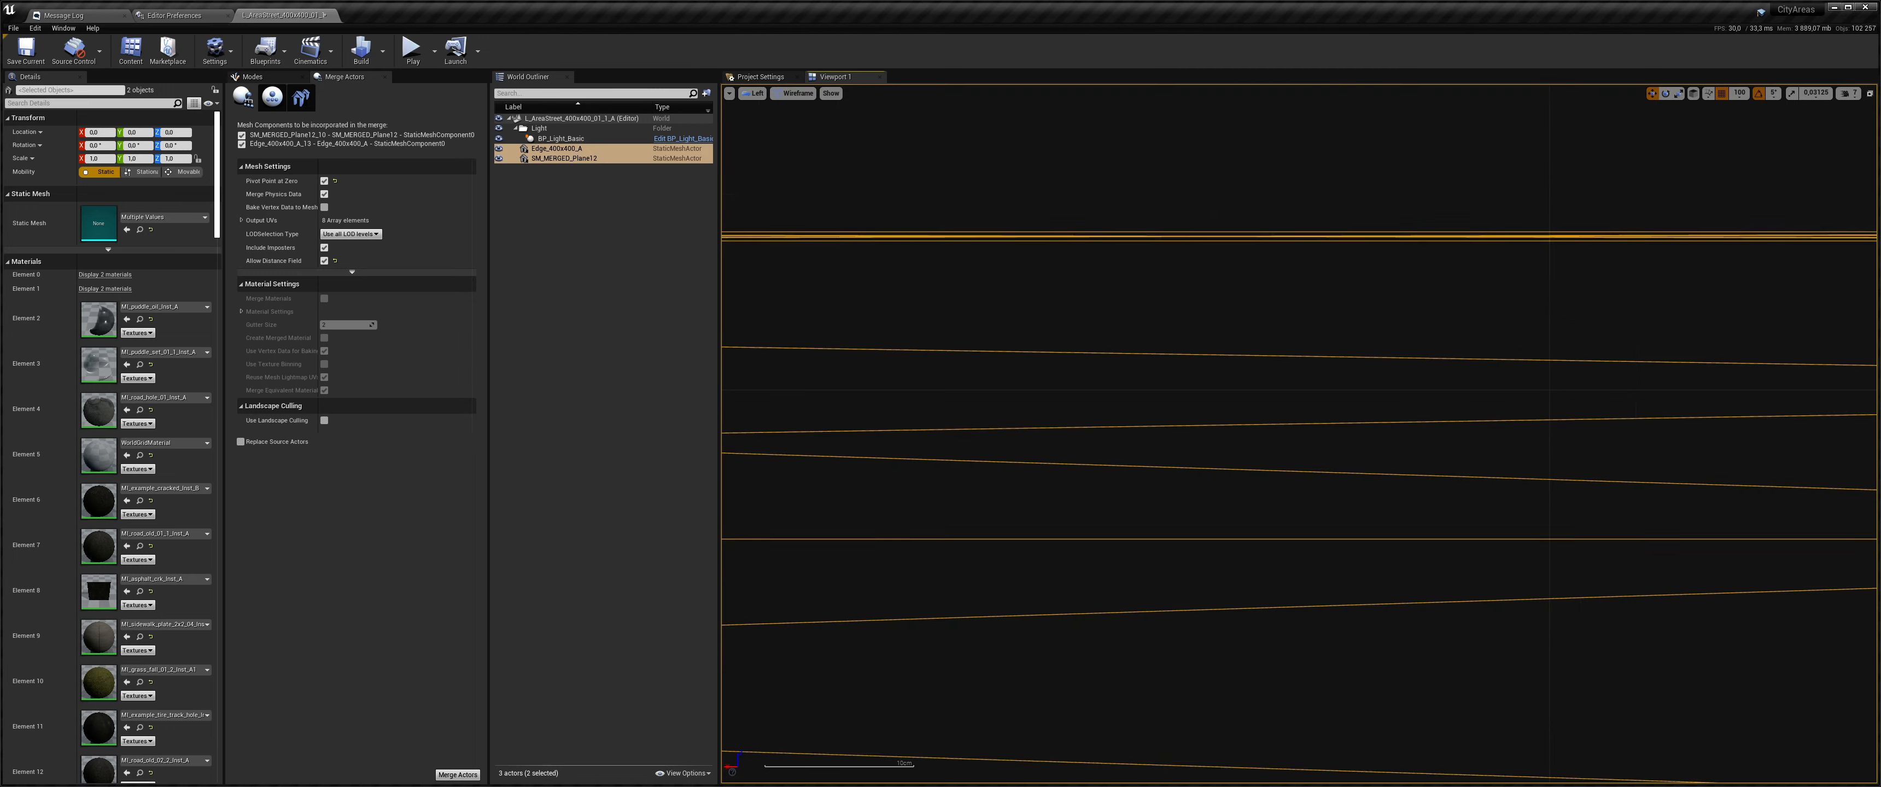
scroll(840, 319, down, 10)
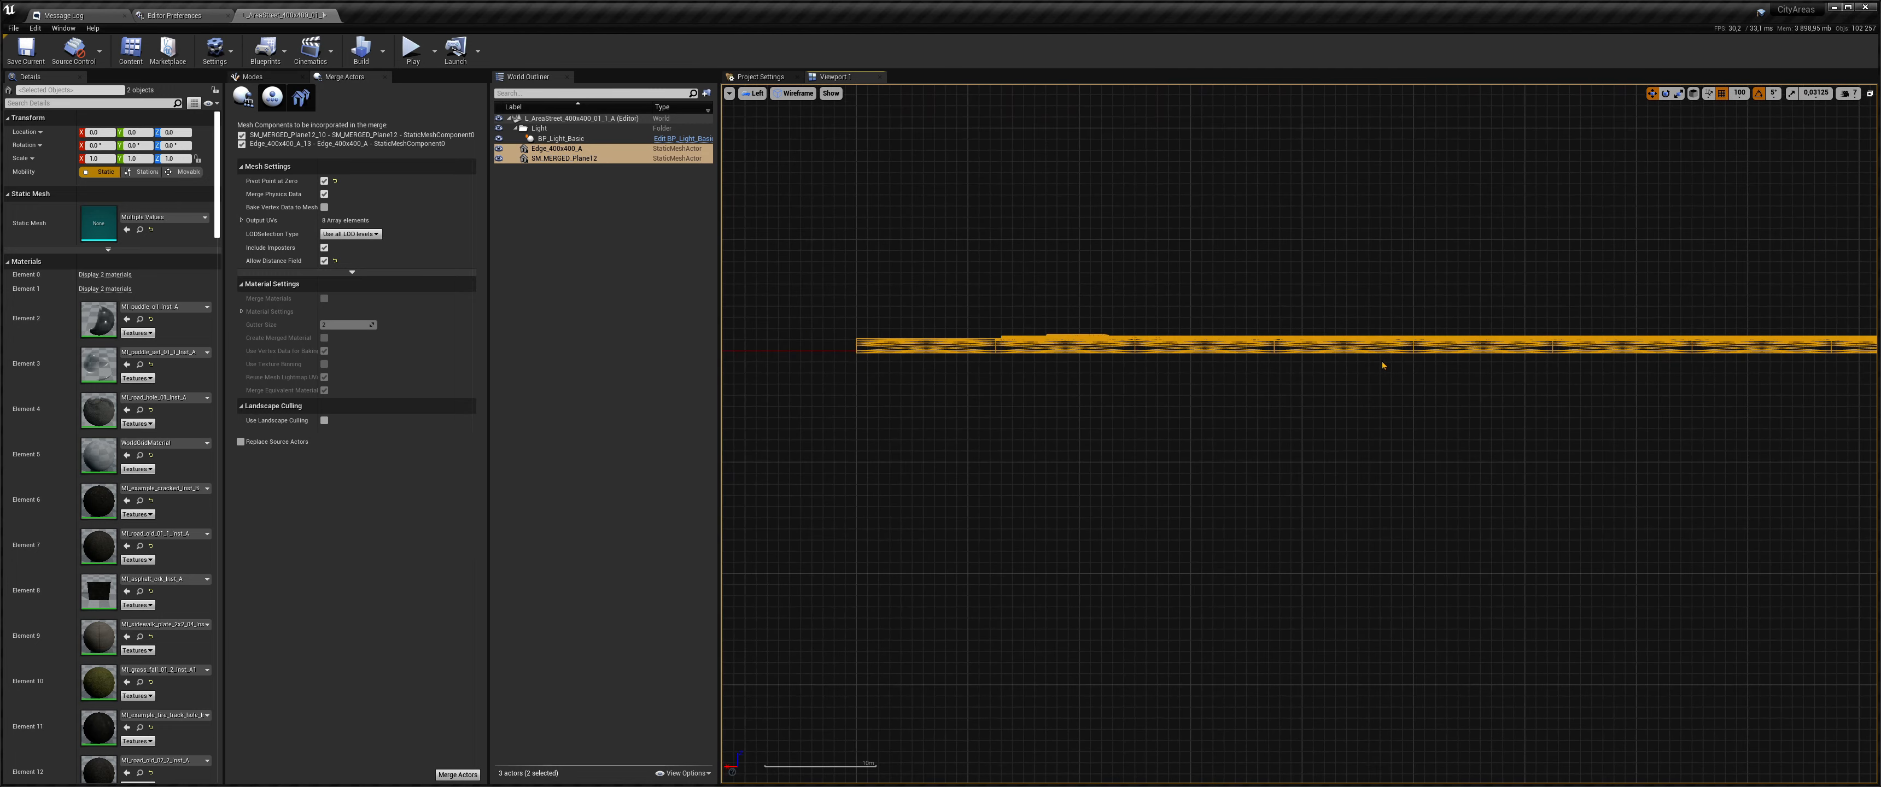
scroll(1381, 361, down, 5)
right_drag(1606, 394, 746, 408)
scroll(1447, 364, up, 4)
scroll(1448, 364, up, 1)
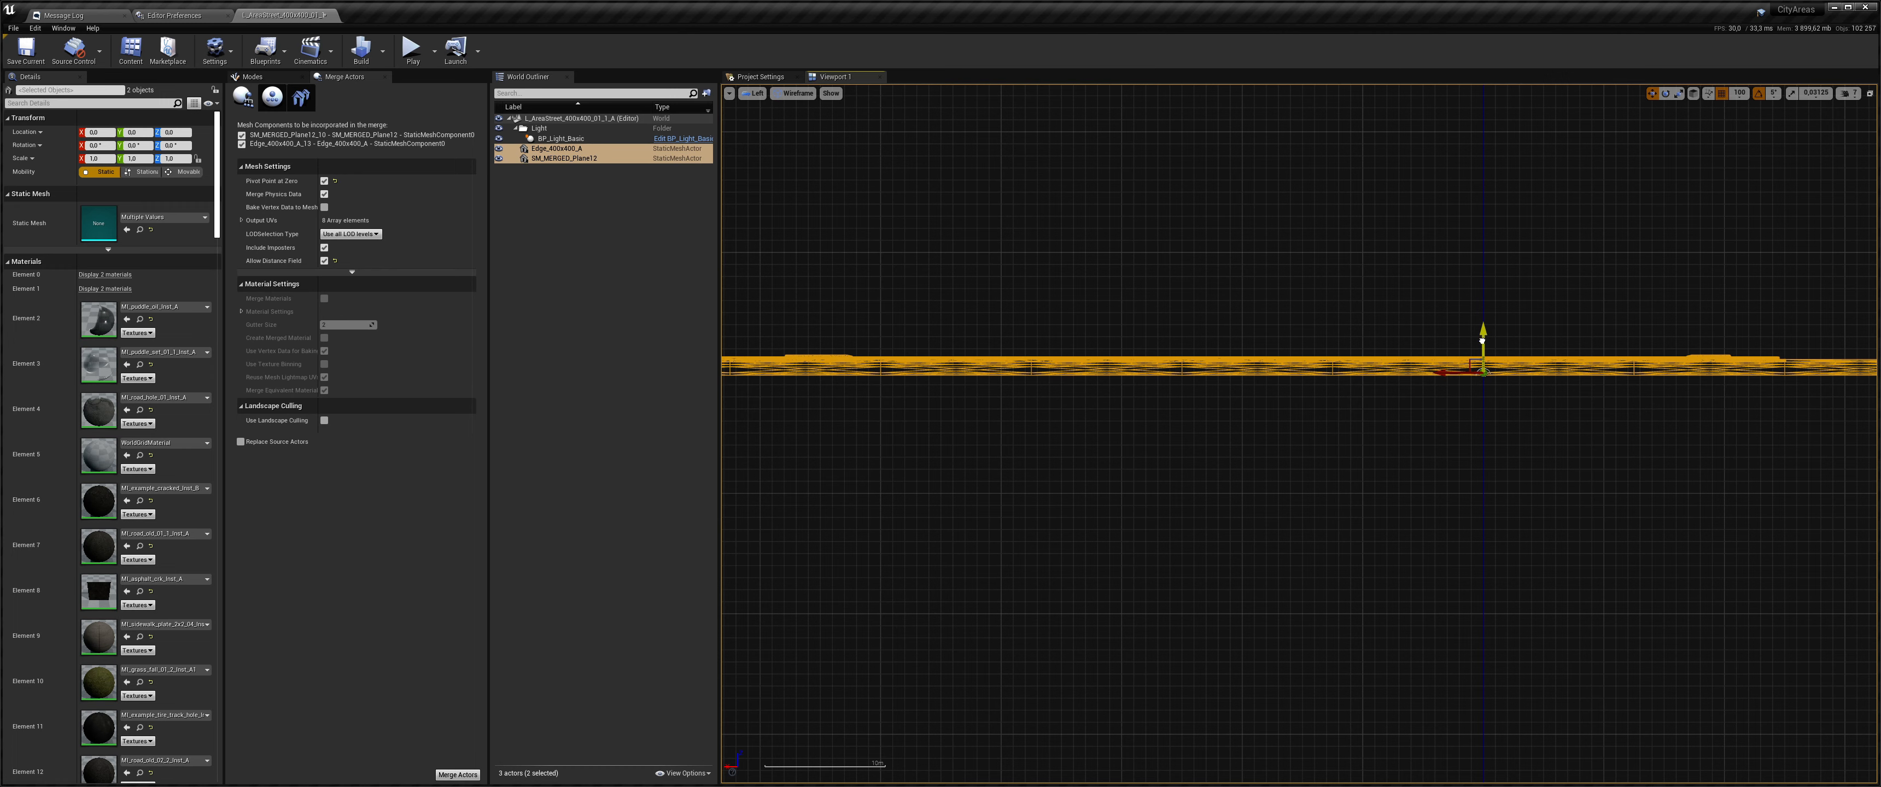
drag(1482, 340, 1482, 352)
scroll(1482, 377, up, 2)
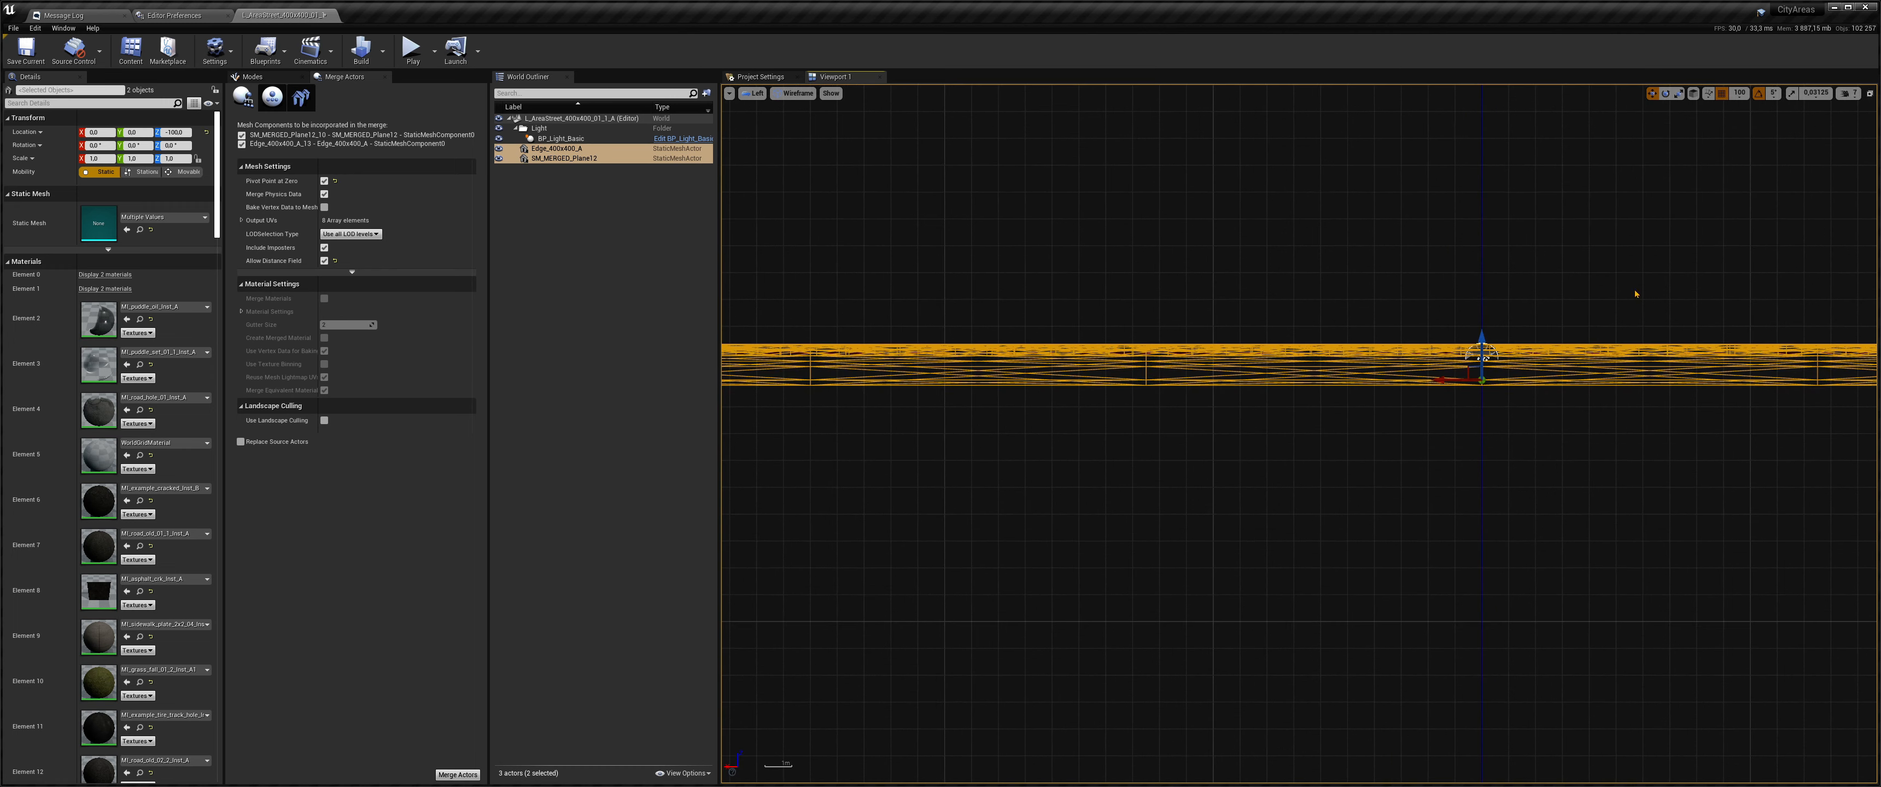
click(753, 93)
click(767, 119)
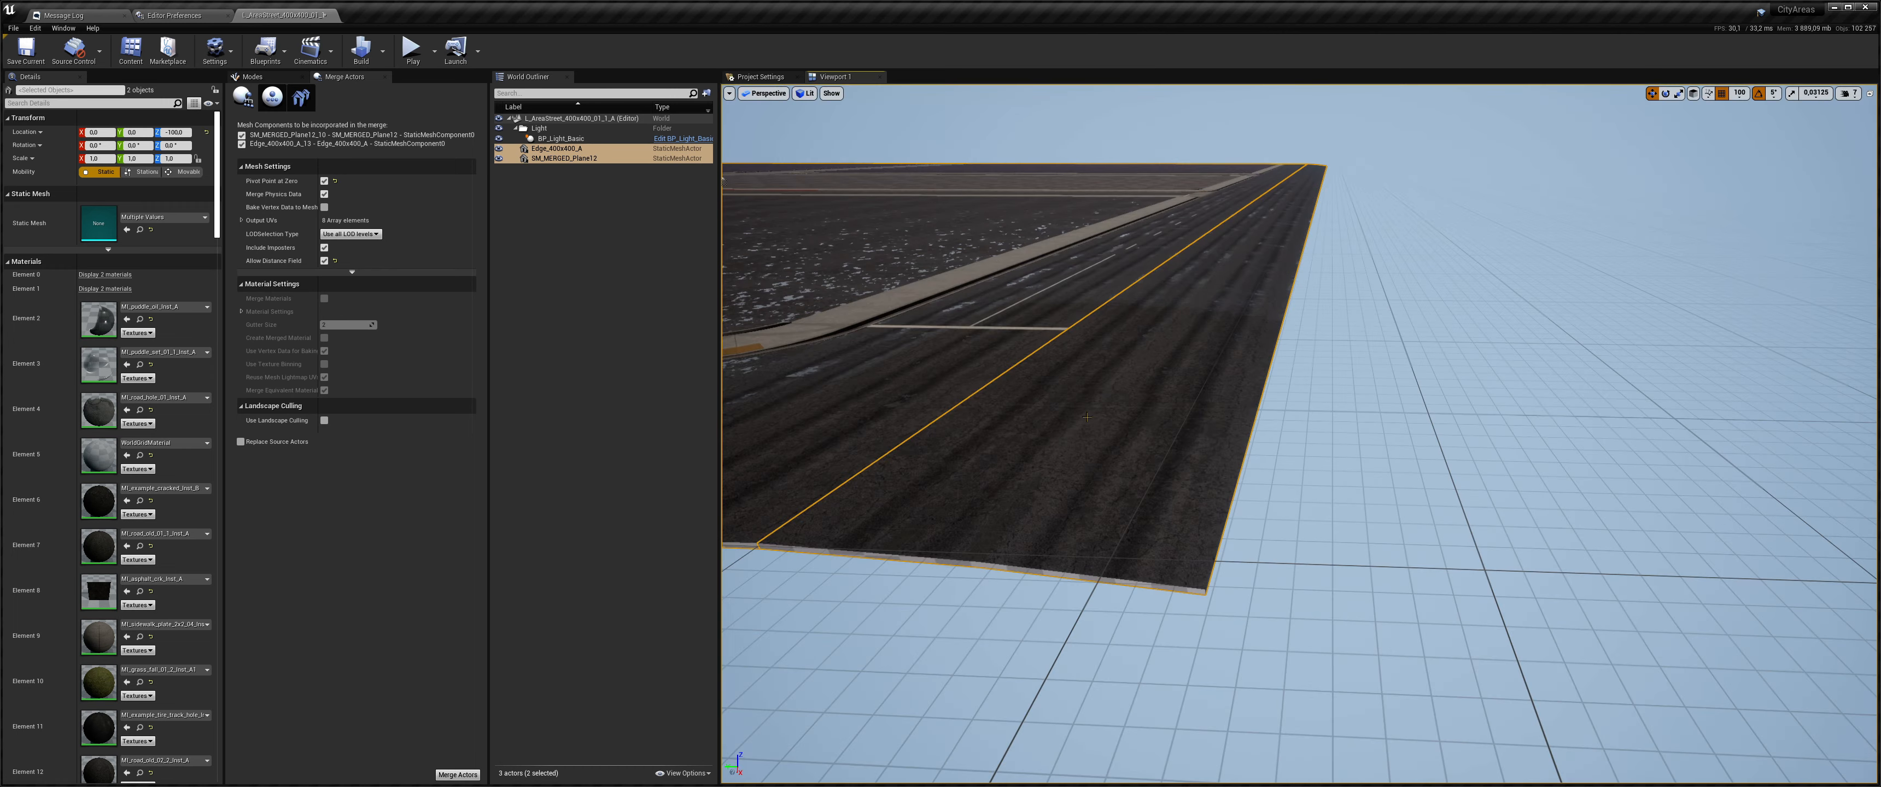
- Merge SM_MERGED_Plane12 and Edge_400x400_A into one static mesh asset named A in the Content folder
right_drag(1087, 417, 1234, 582)
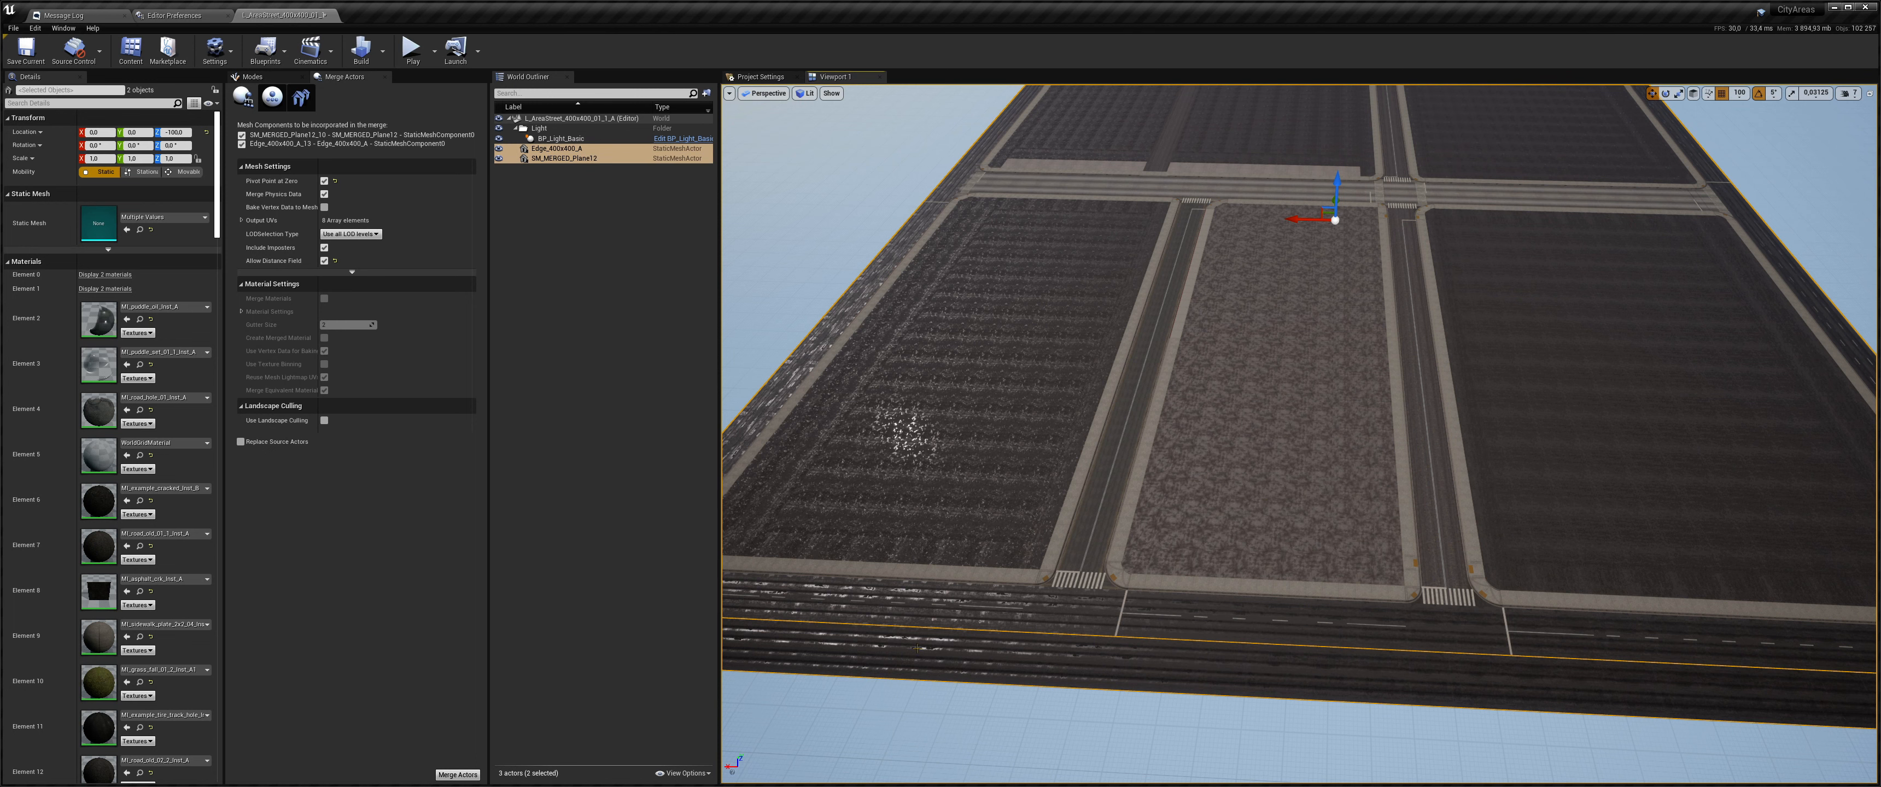
key(w)
right_drag(1029, 199, 1036, 146)
key(s)
right_drag(1143, 226, 1121, 296)
key(s)
key(s)
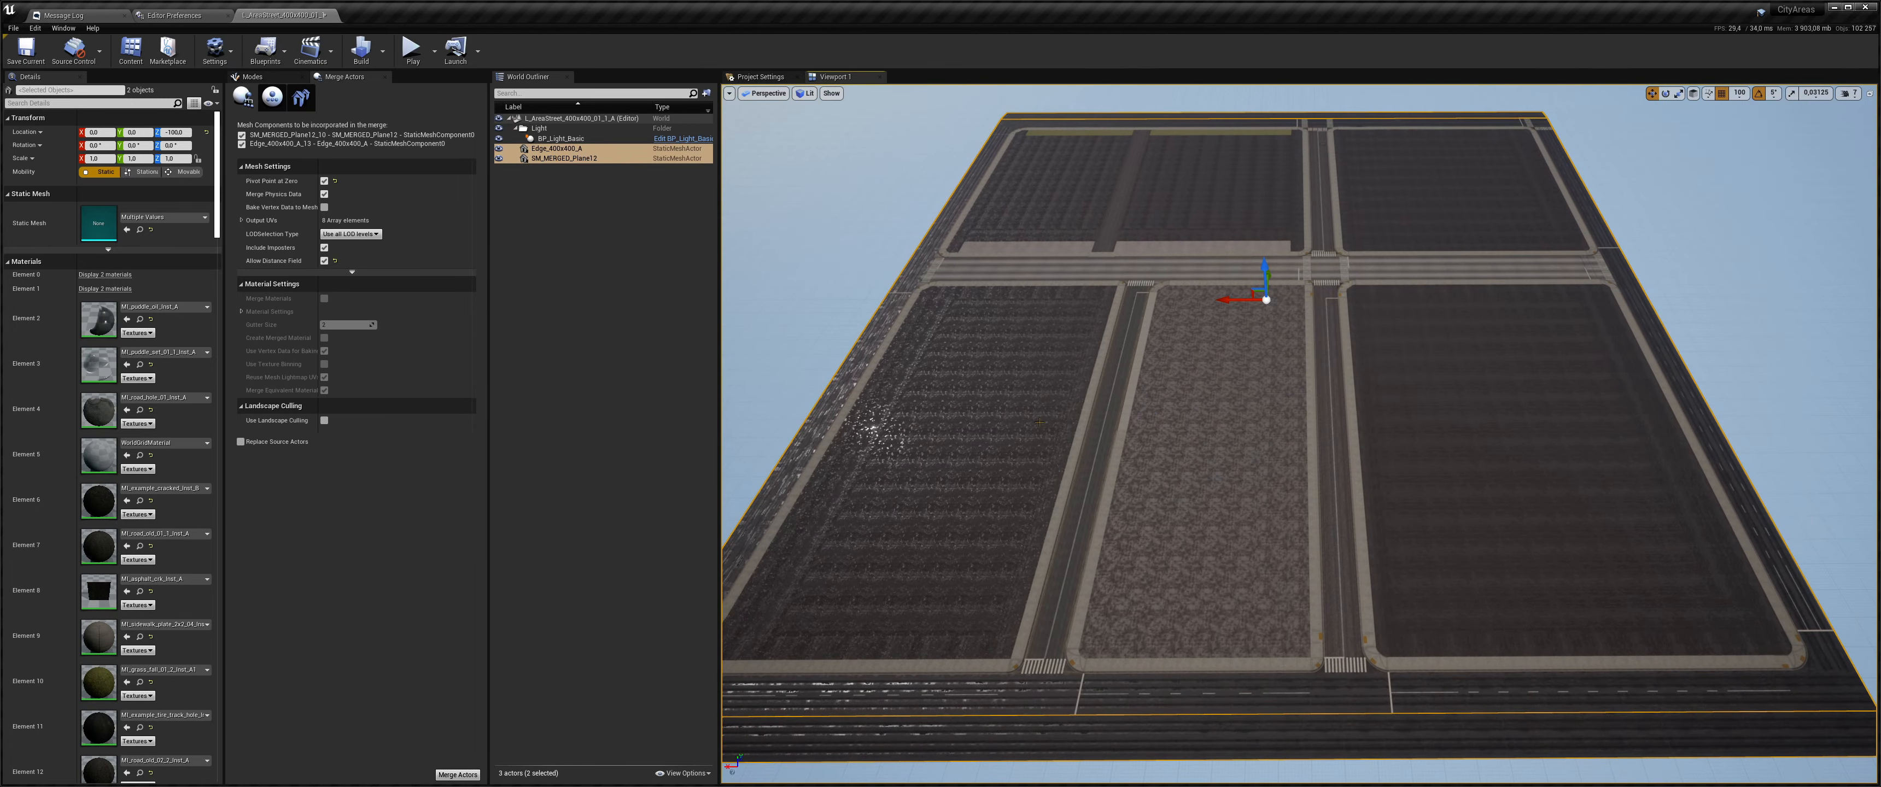
click(458, 775)
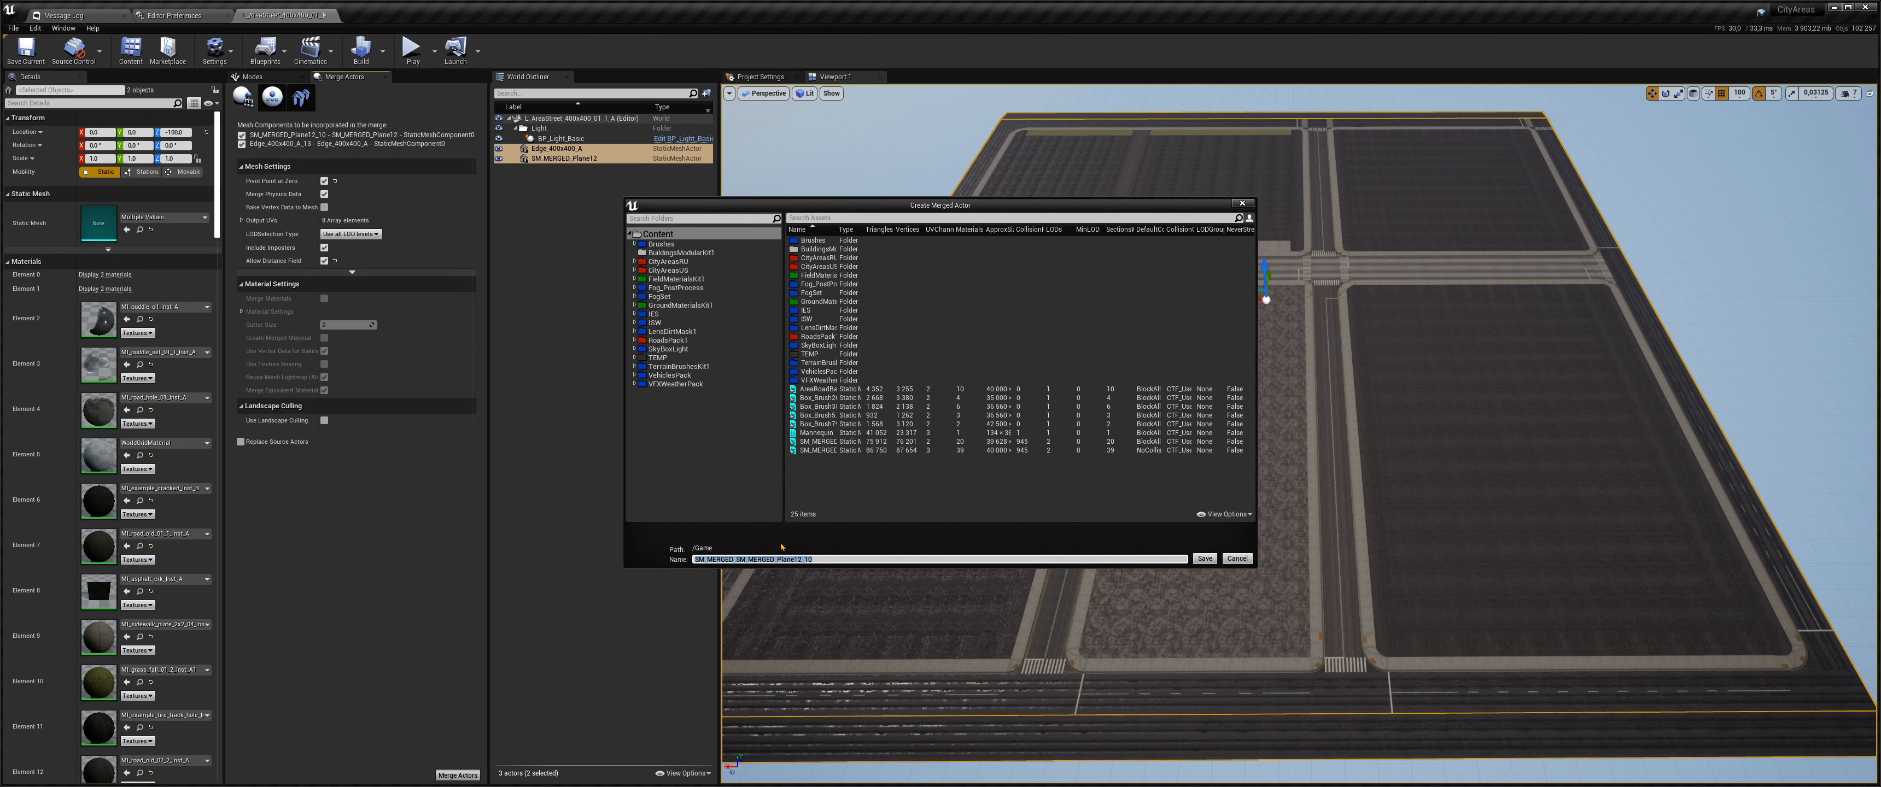
click(1205, 558)
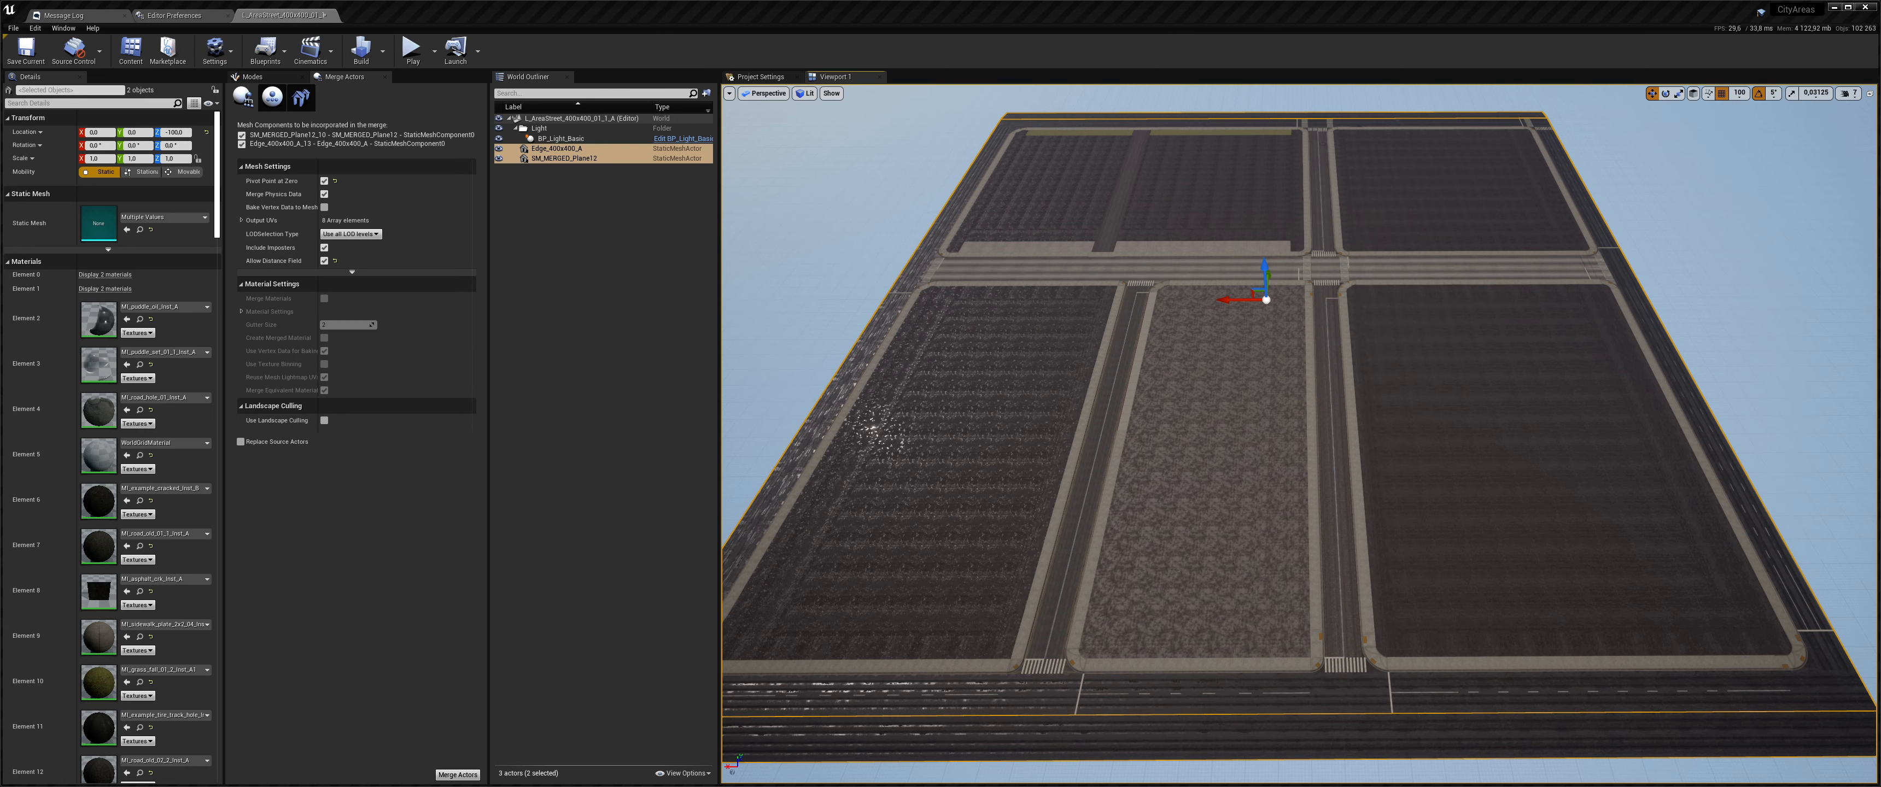
- Rotate SM_MERGED_Plane12 by 90 degrees about the vertical axis, leaving Edge_400x400_A as it is
click(1079, 440)
key(e)
drag(1302, 340, 1373, 344)
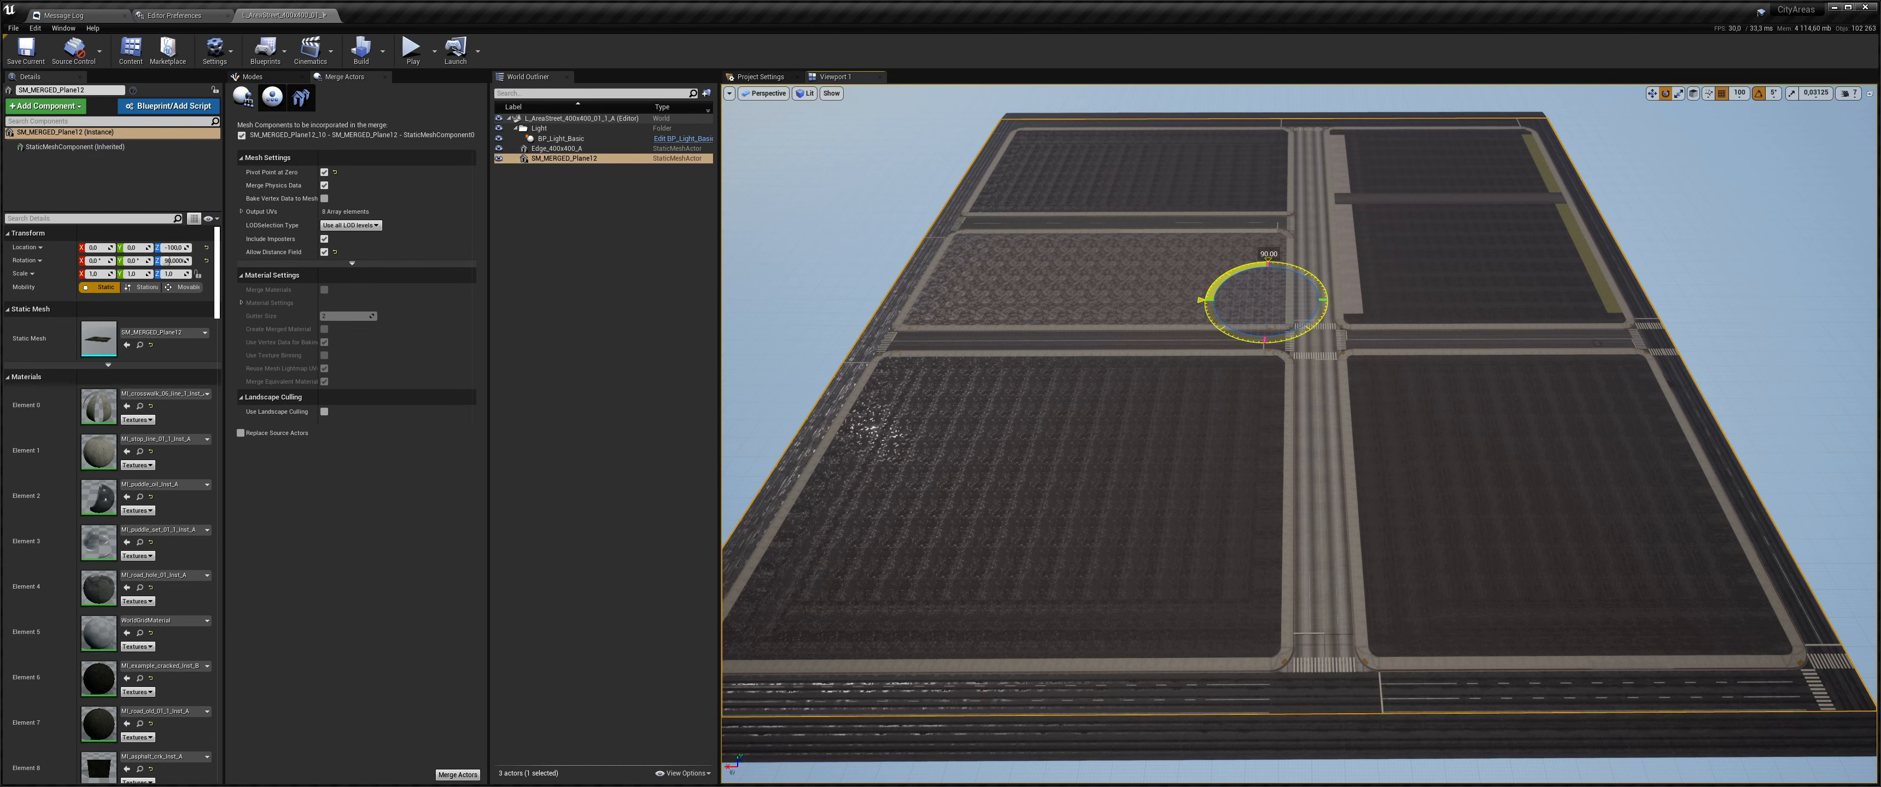
drag(1302, 338, 1149, 319)
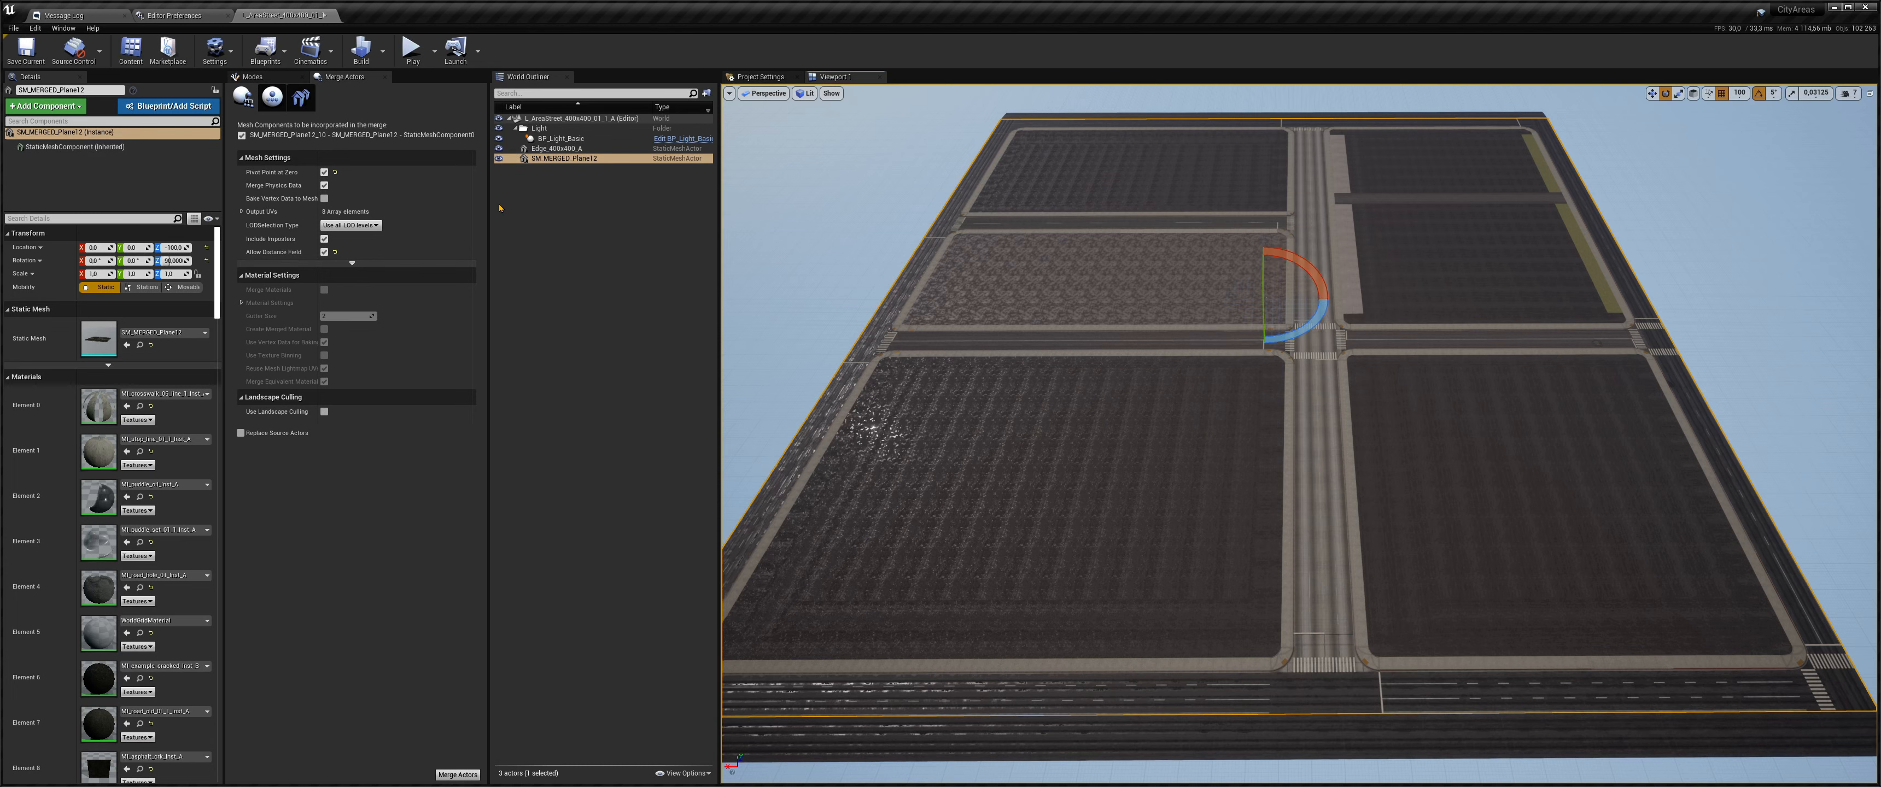
- Merge the rotated SM_MERGED_Plane12 with Edge_400x400_A into a second static mesh asset named B
ctrl+click(556, 149)
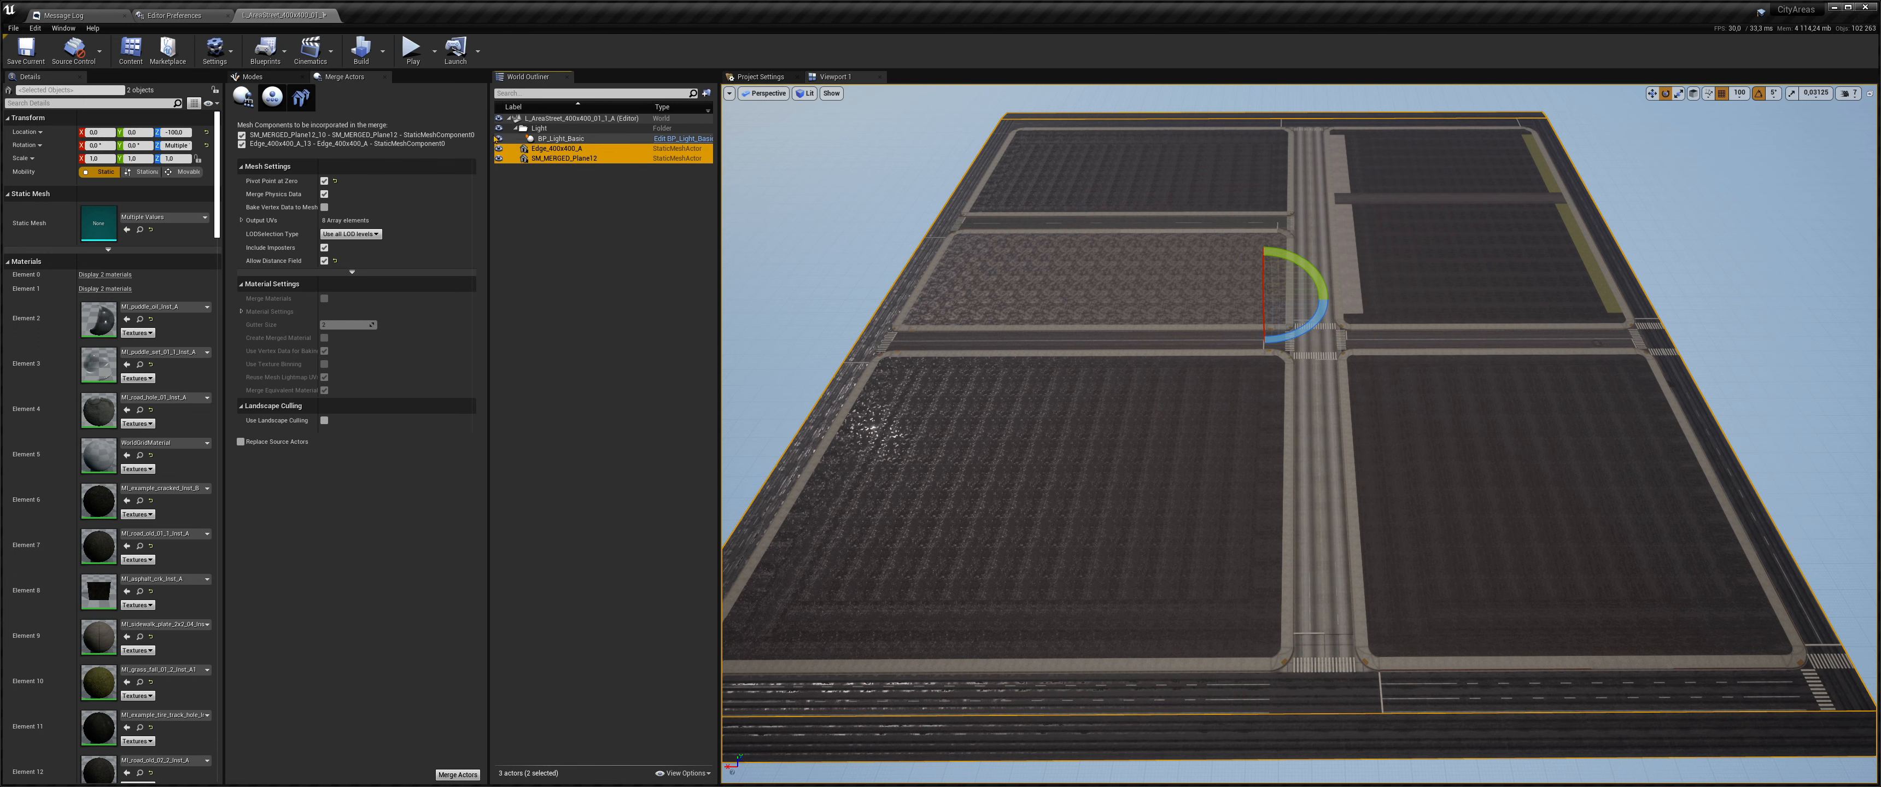
click(451, 775)
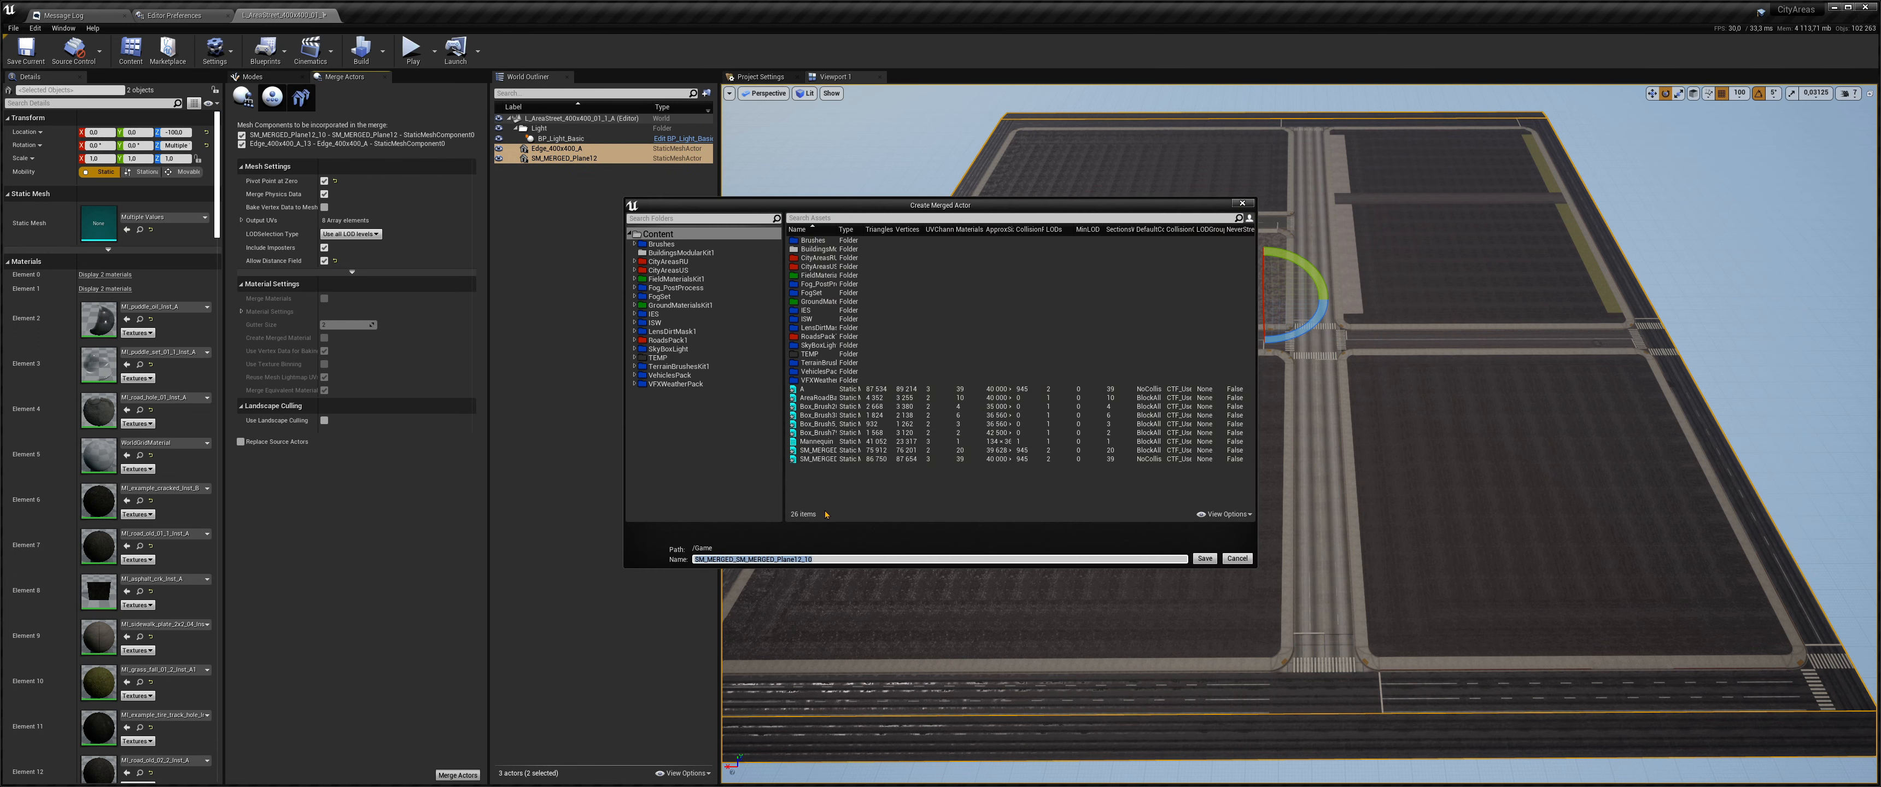
text(B)
click(1204, 558)
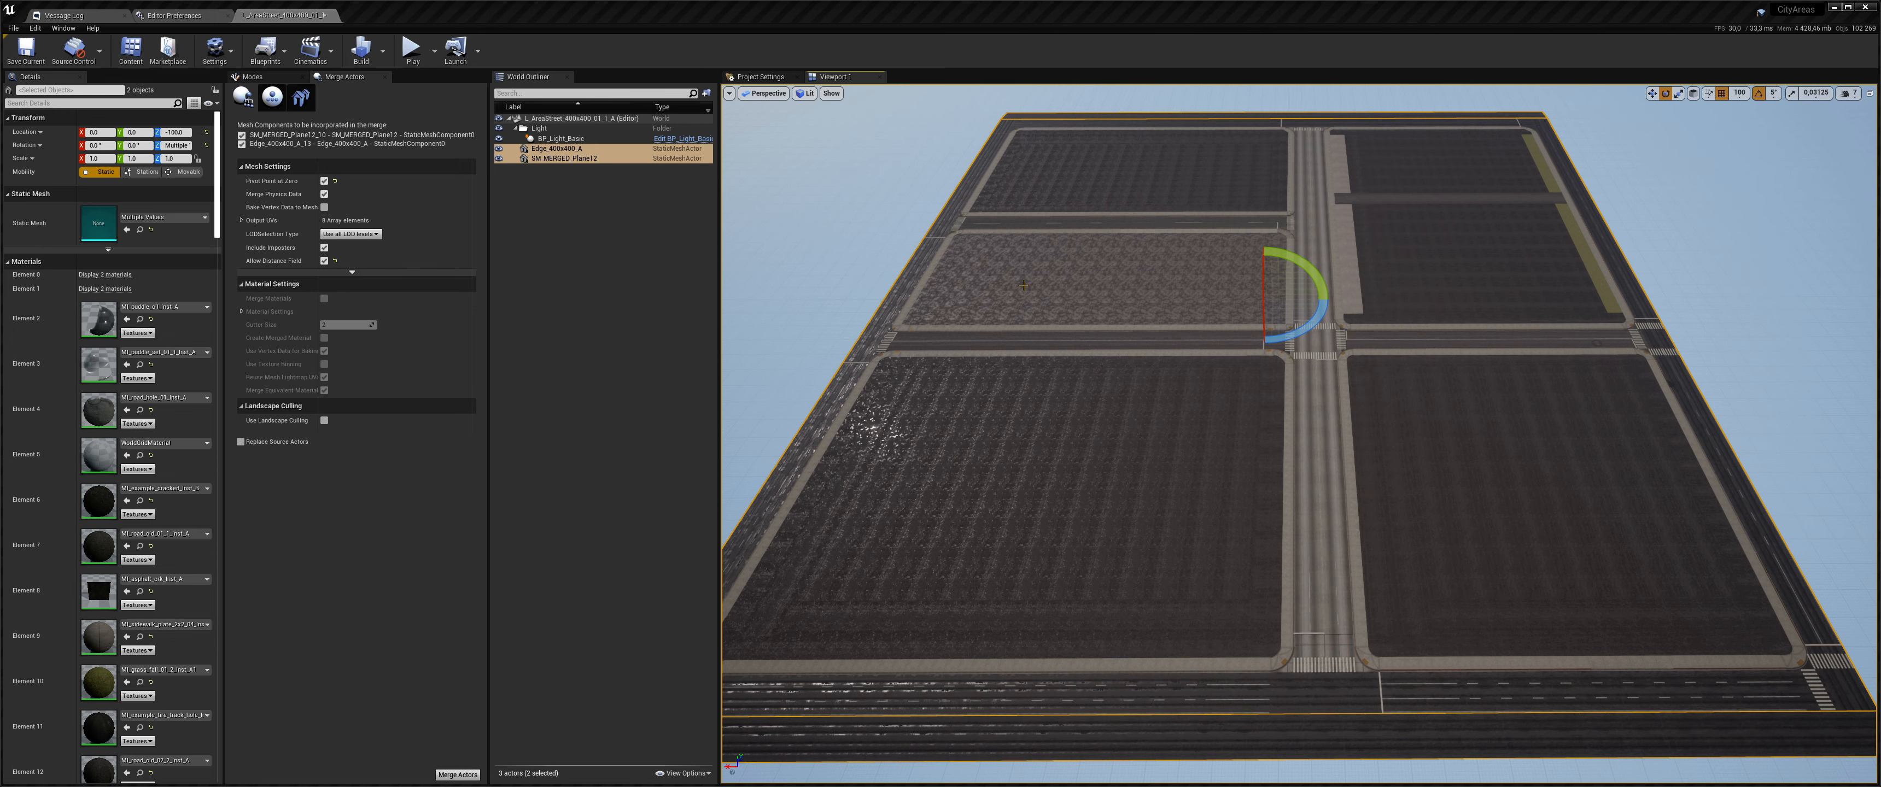
- Delete SM_MERGED_Plane12 and Edge_400x400_A from the level
click(995, 276)
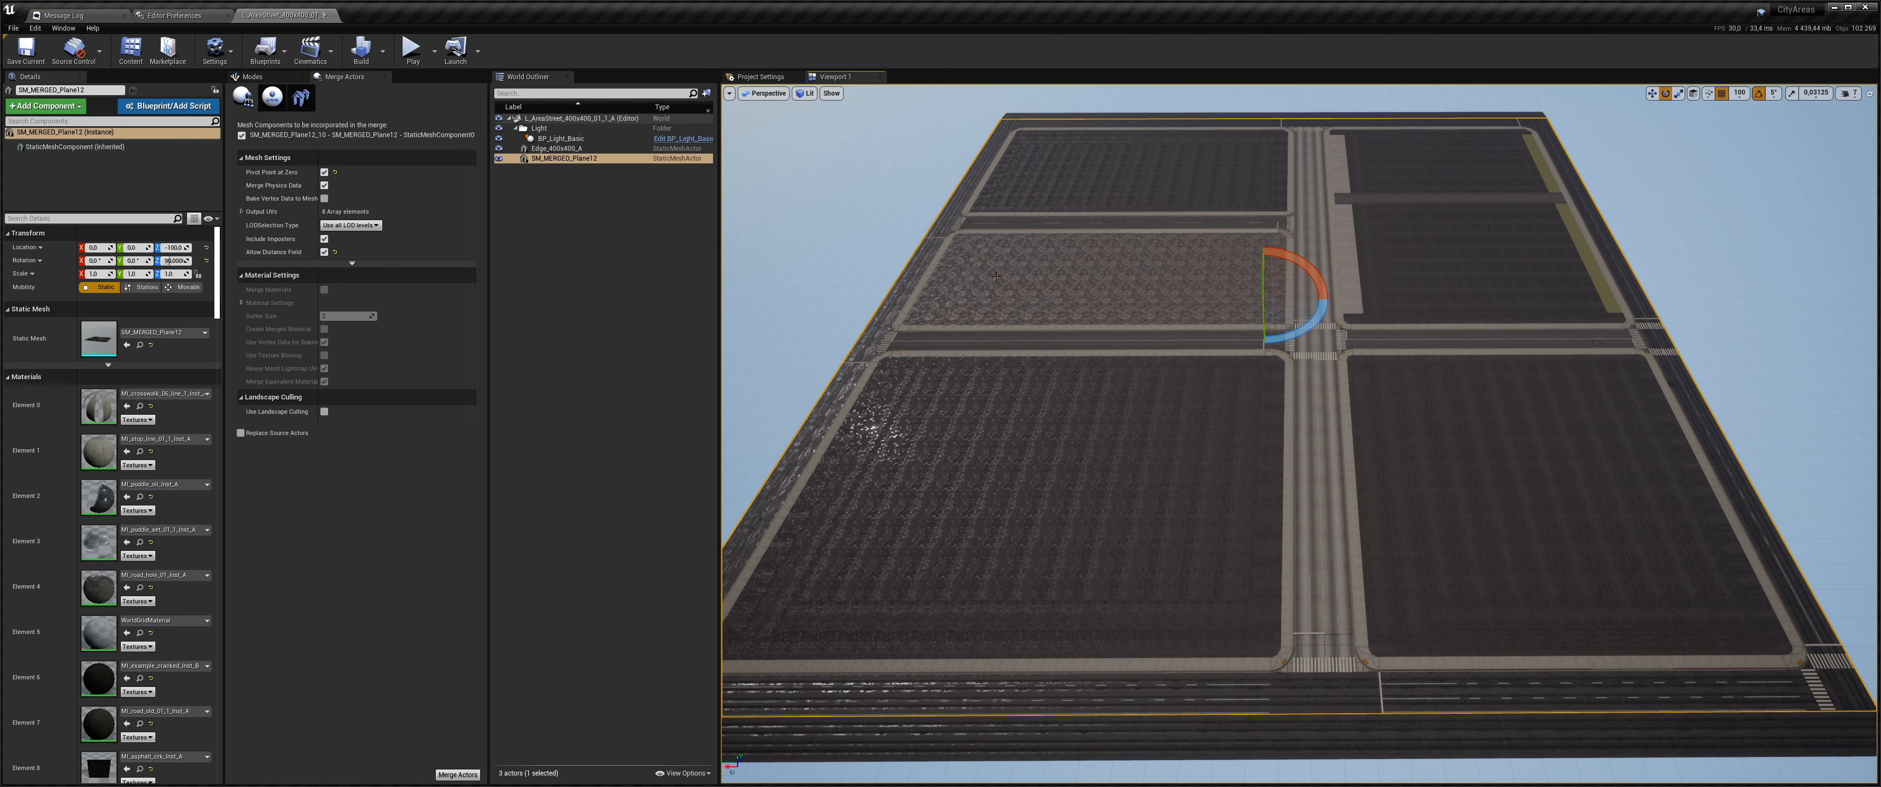
key(Delete)
click(1053, 717)
key(Delete)
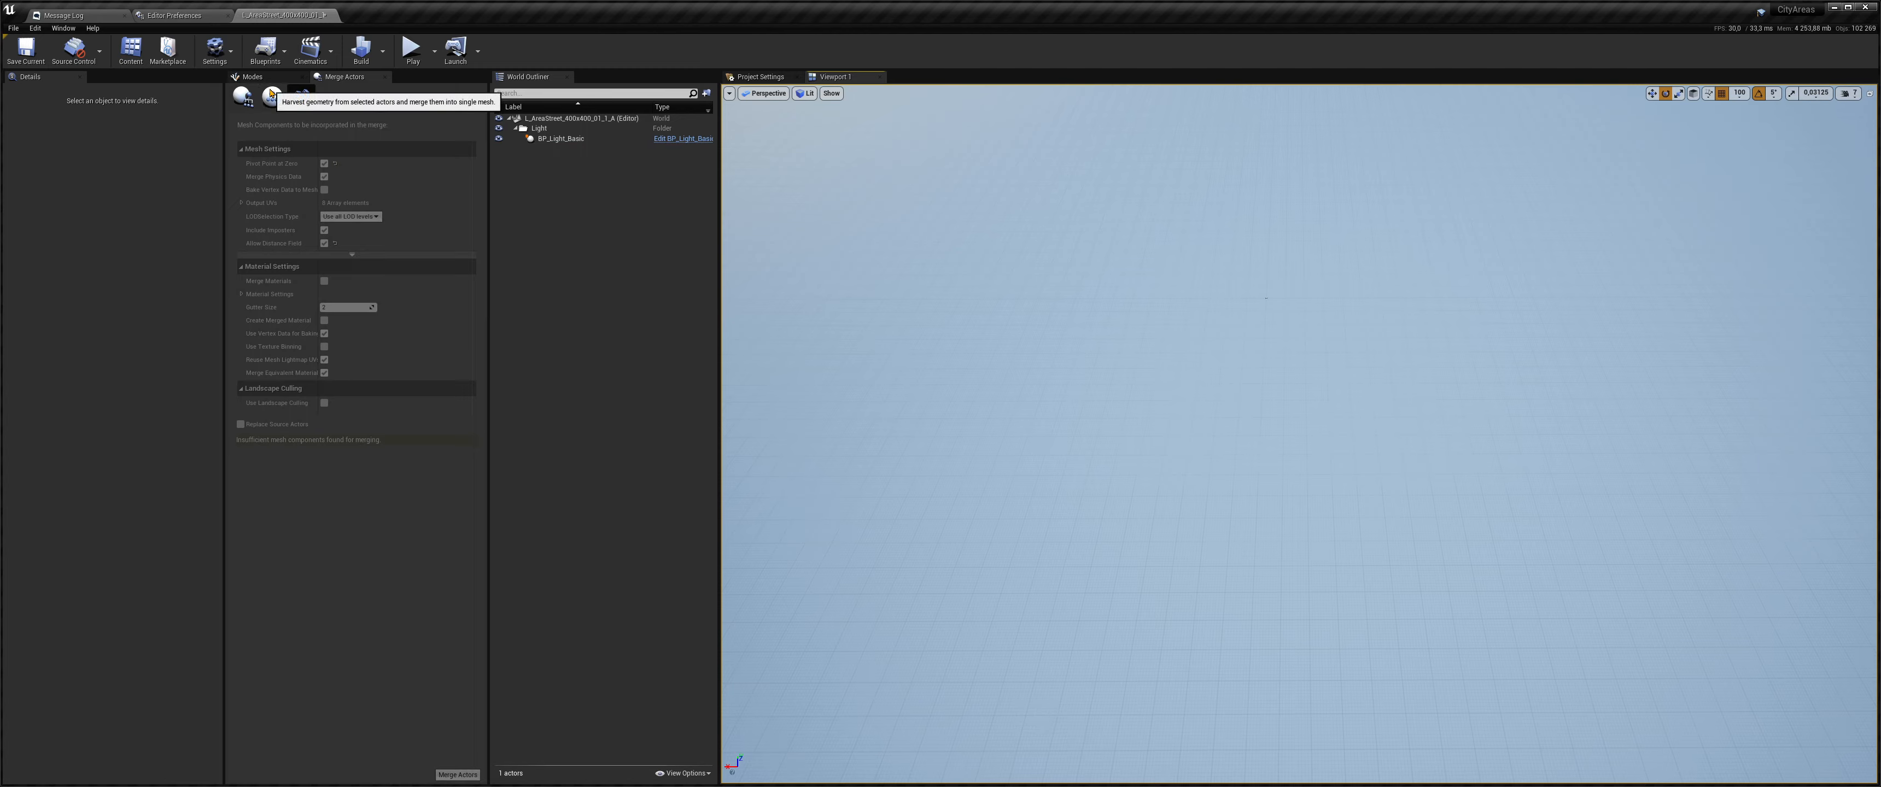
- Create a new landscape with a section size of 255×255 quads
click(252, 76)
click(302, 97)
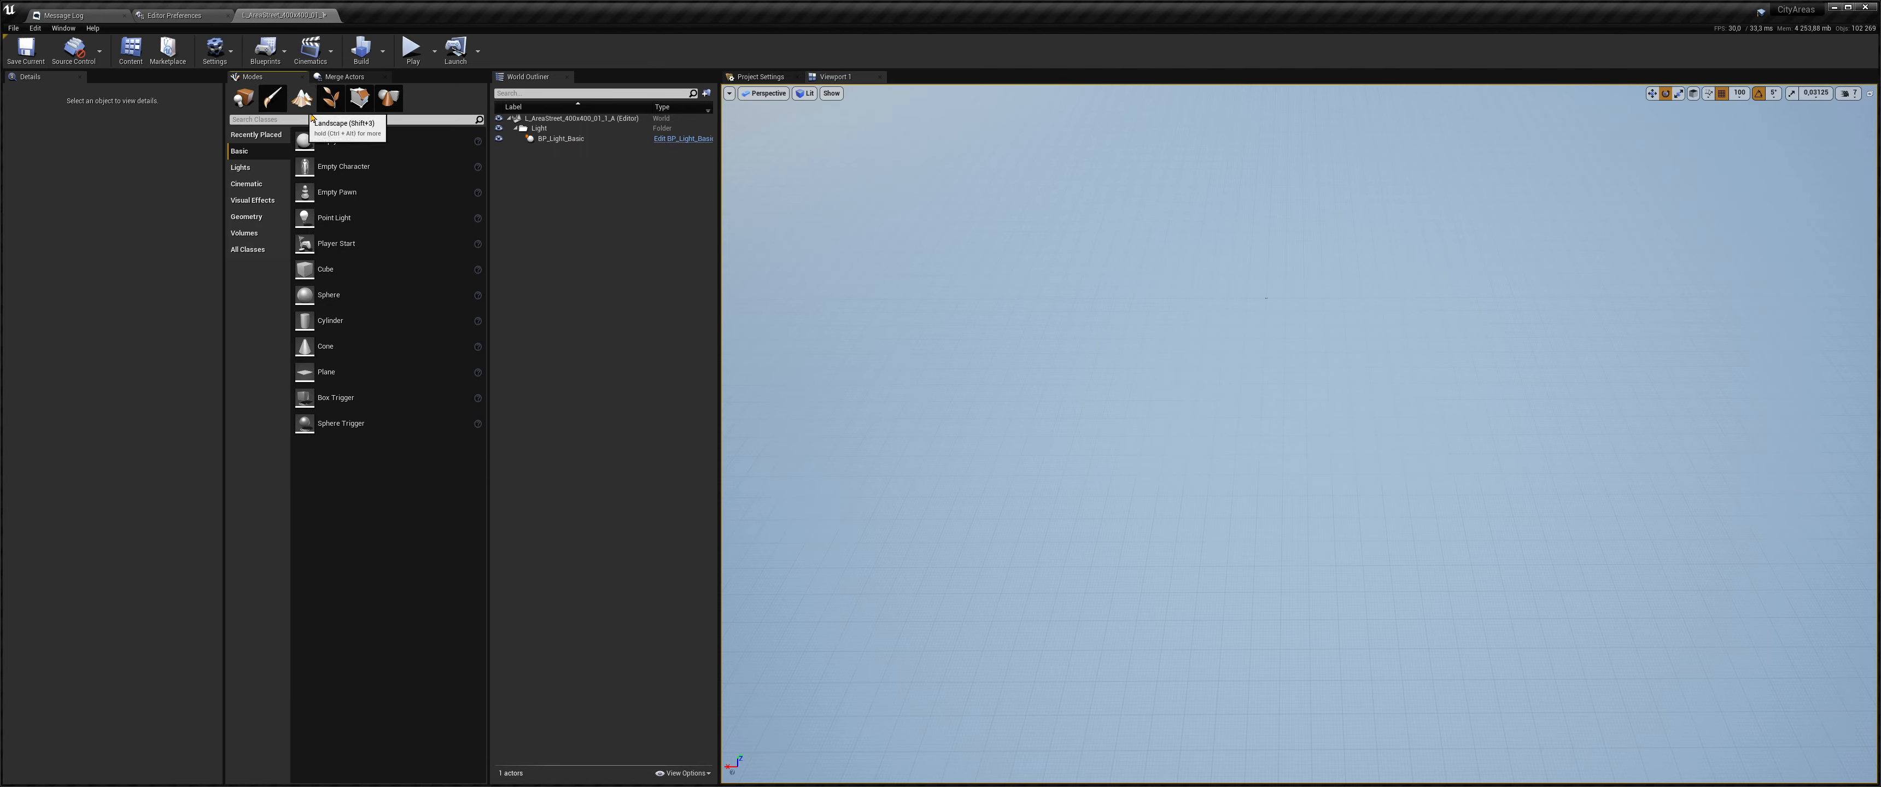
click(345, 315)
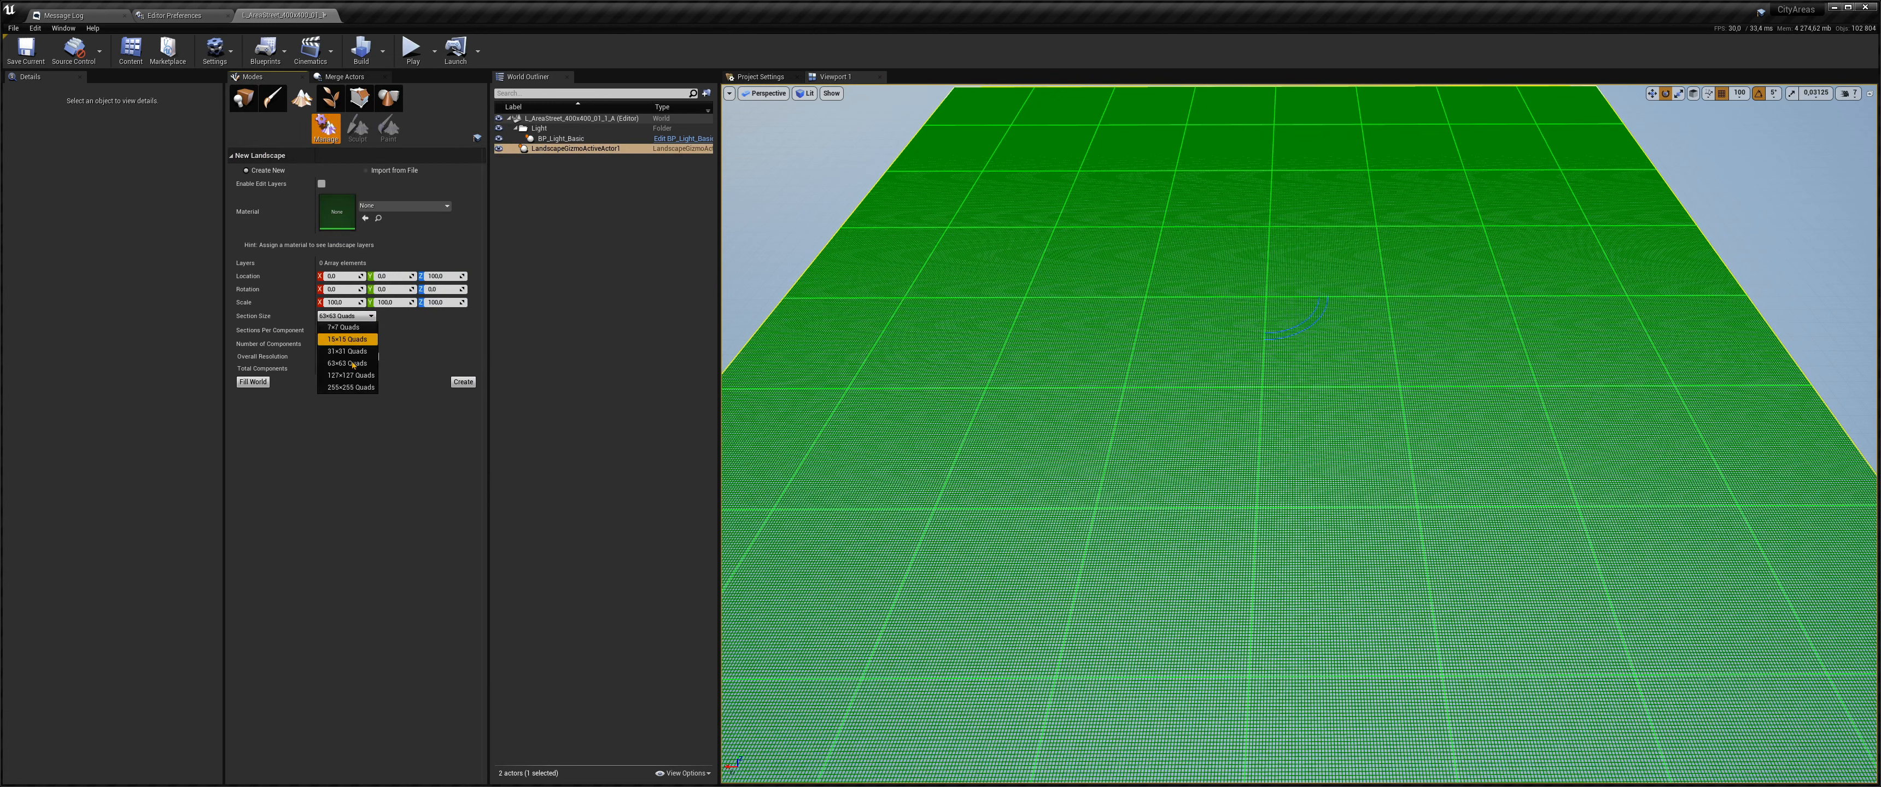
click(349, 387)
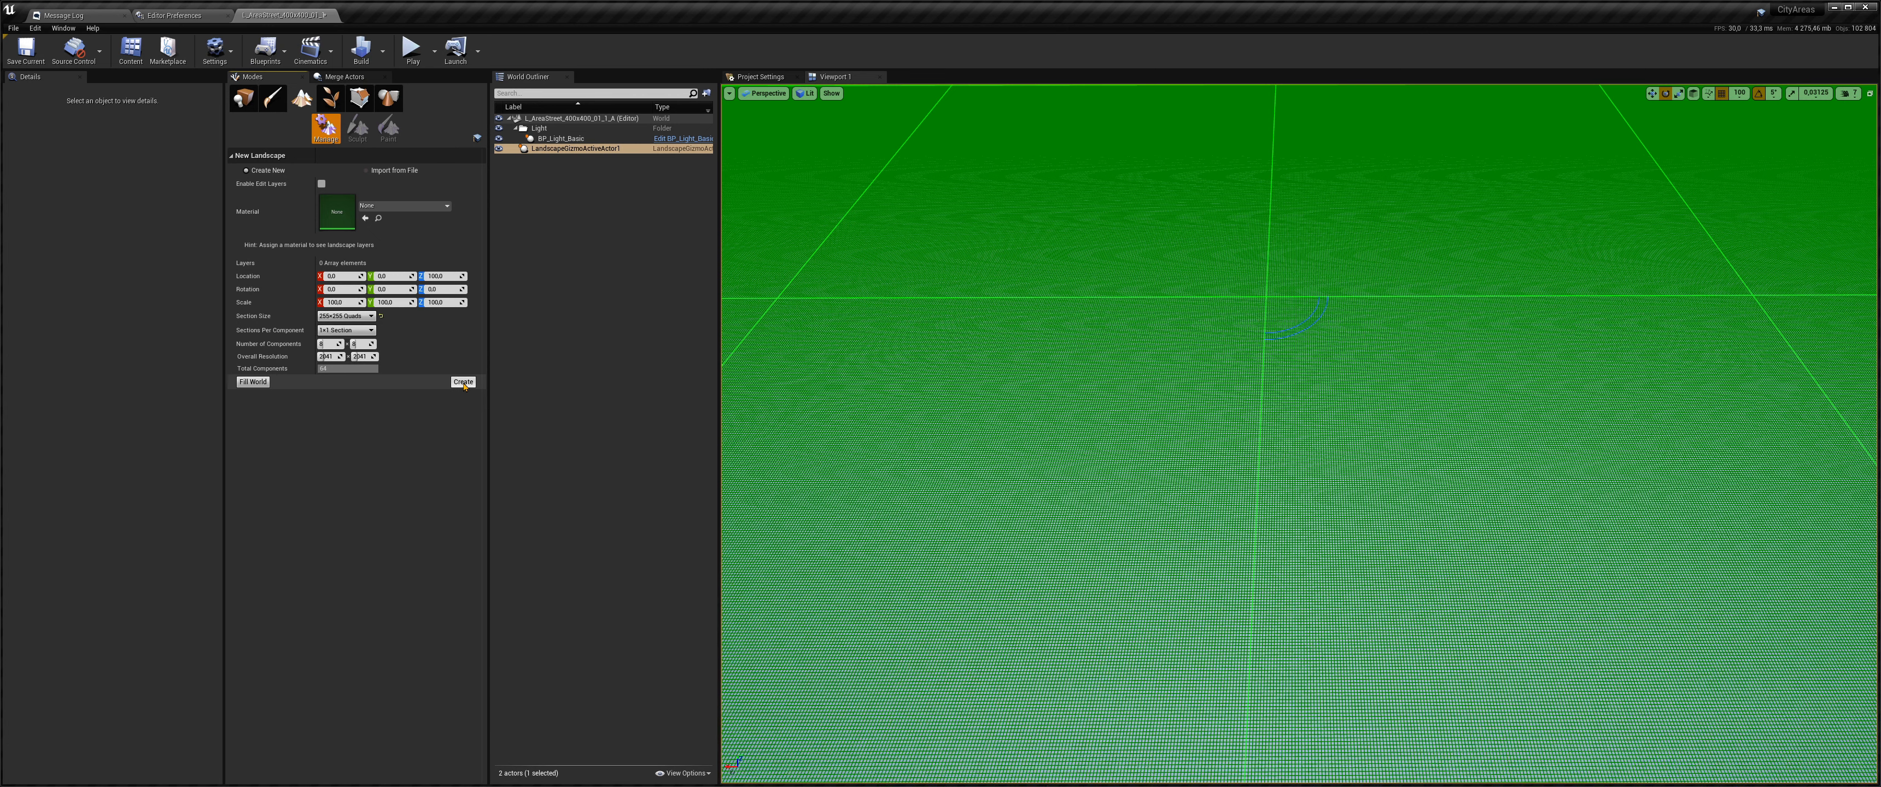
click(464, 383)
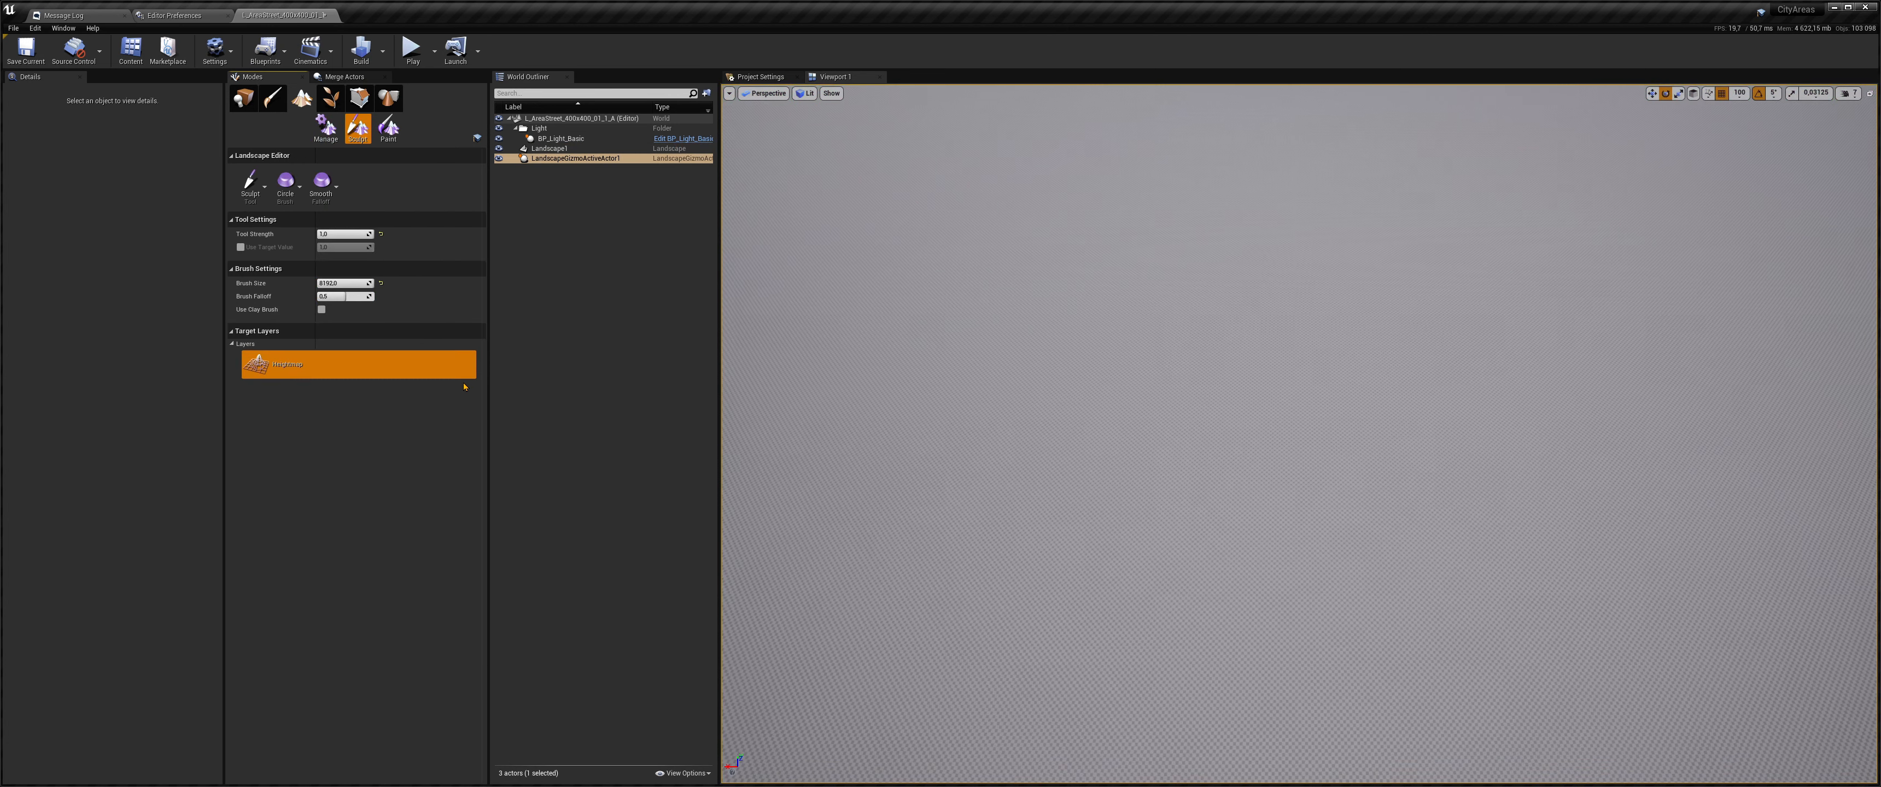
- Return to placement mode and place the merged static mesh A on the landscape
key(s)
mouse_move(900, 206)
right_down()
mouse_move(913, 182)
mouse_move(885, 231)
right_up()
key(shift+1)
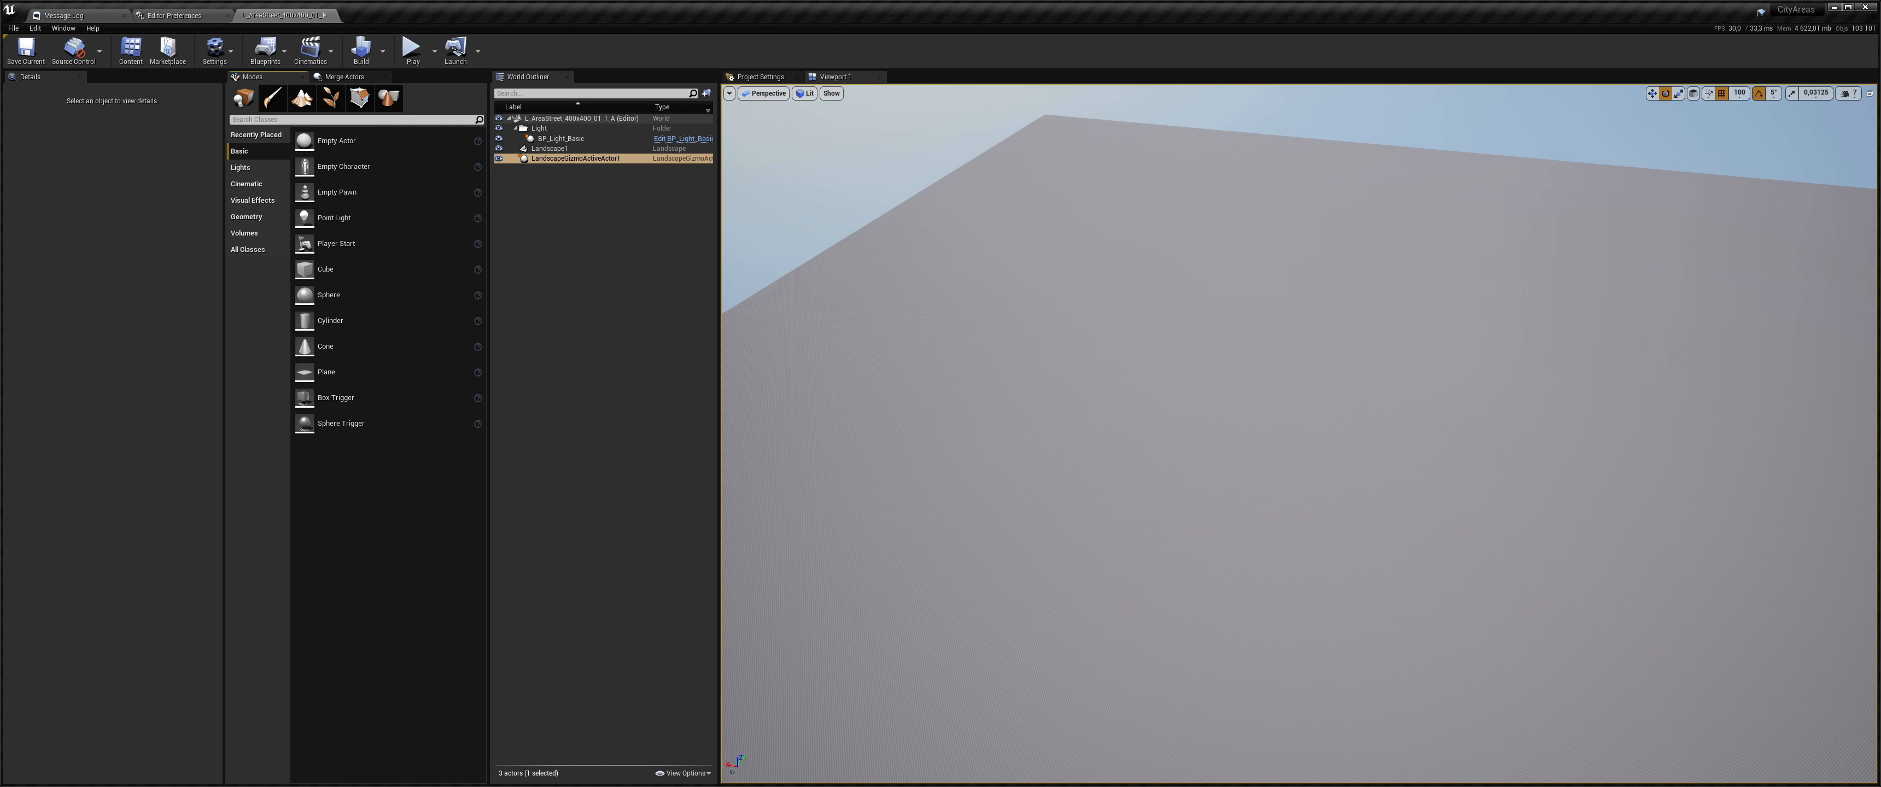
drag(1113, 785, 1114, 400)
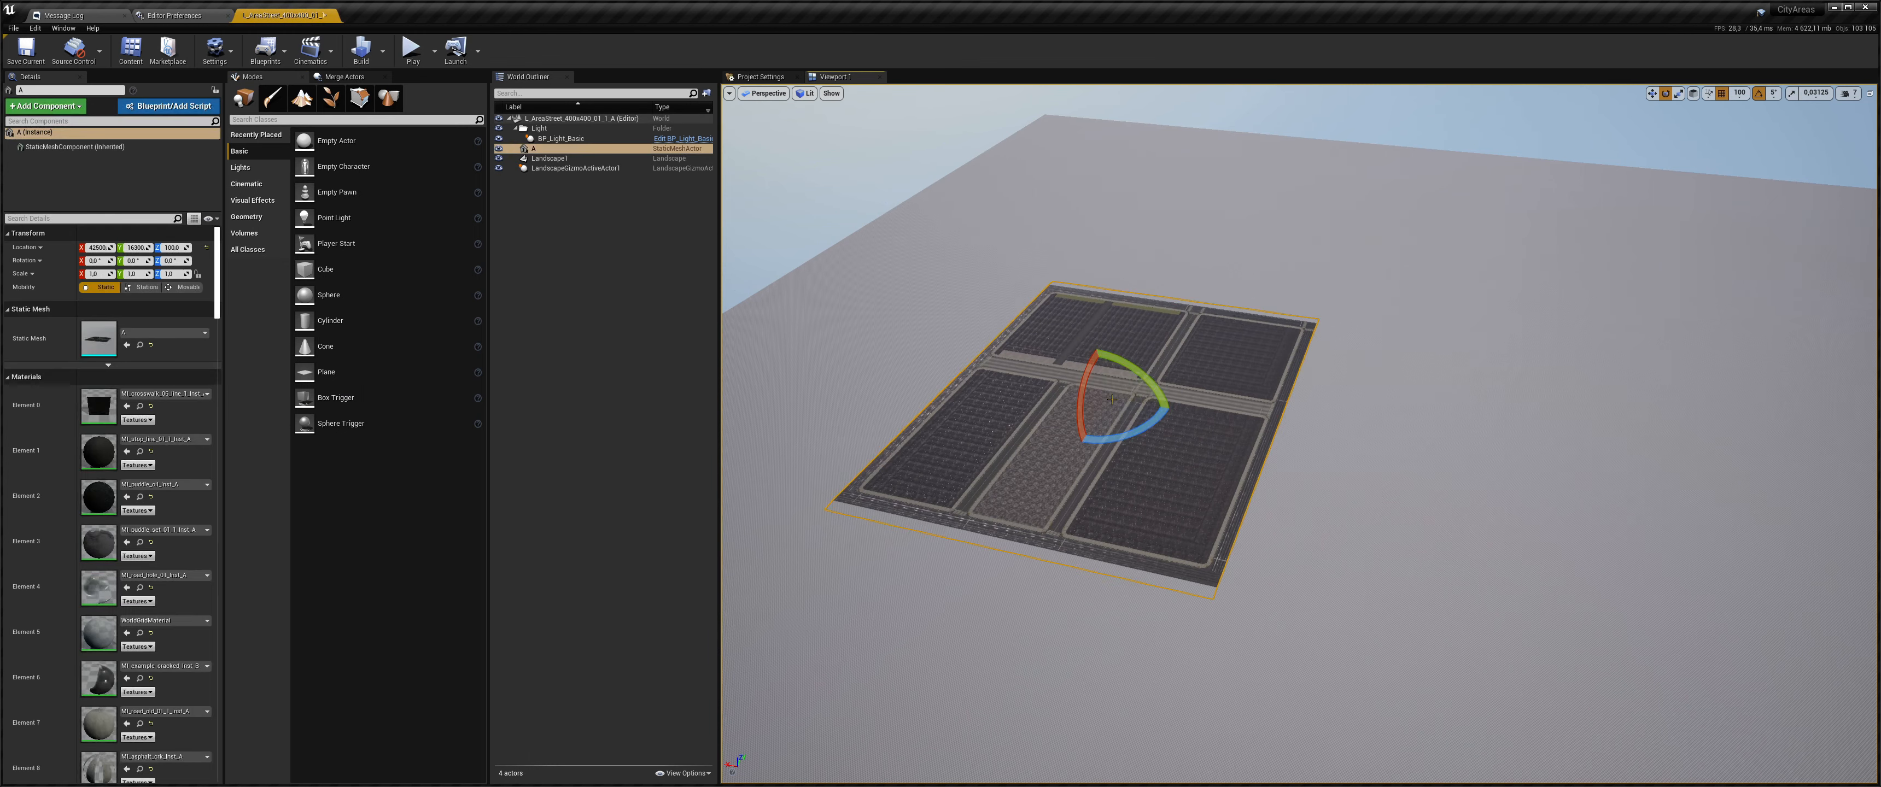
- Use Edit Splines to draw a landscape spline along mesh A's main road, with a control point at each outer end
click(304, 102)
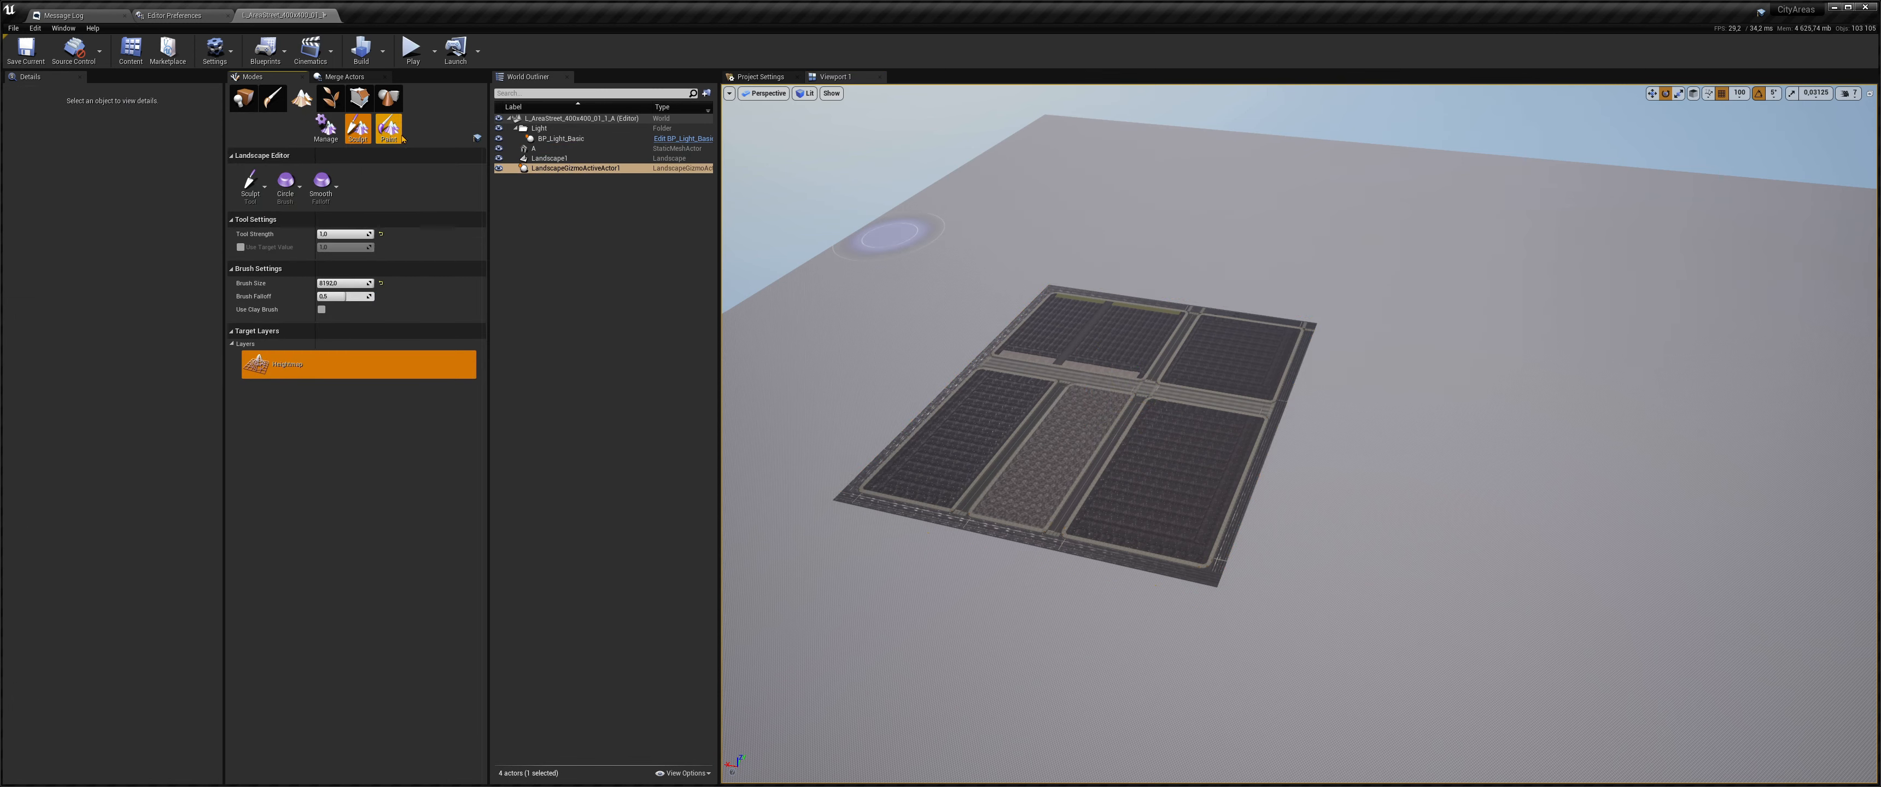
click(253, 183)
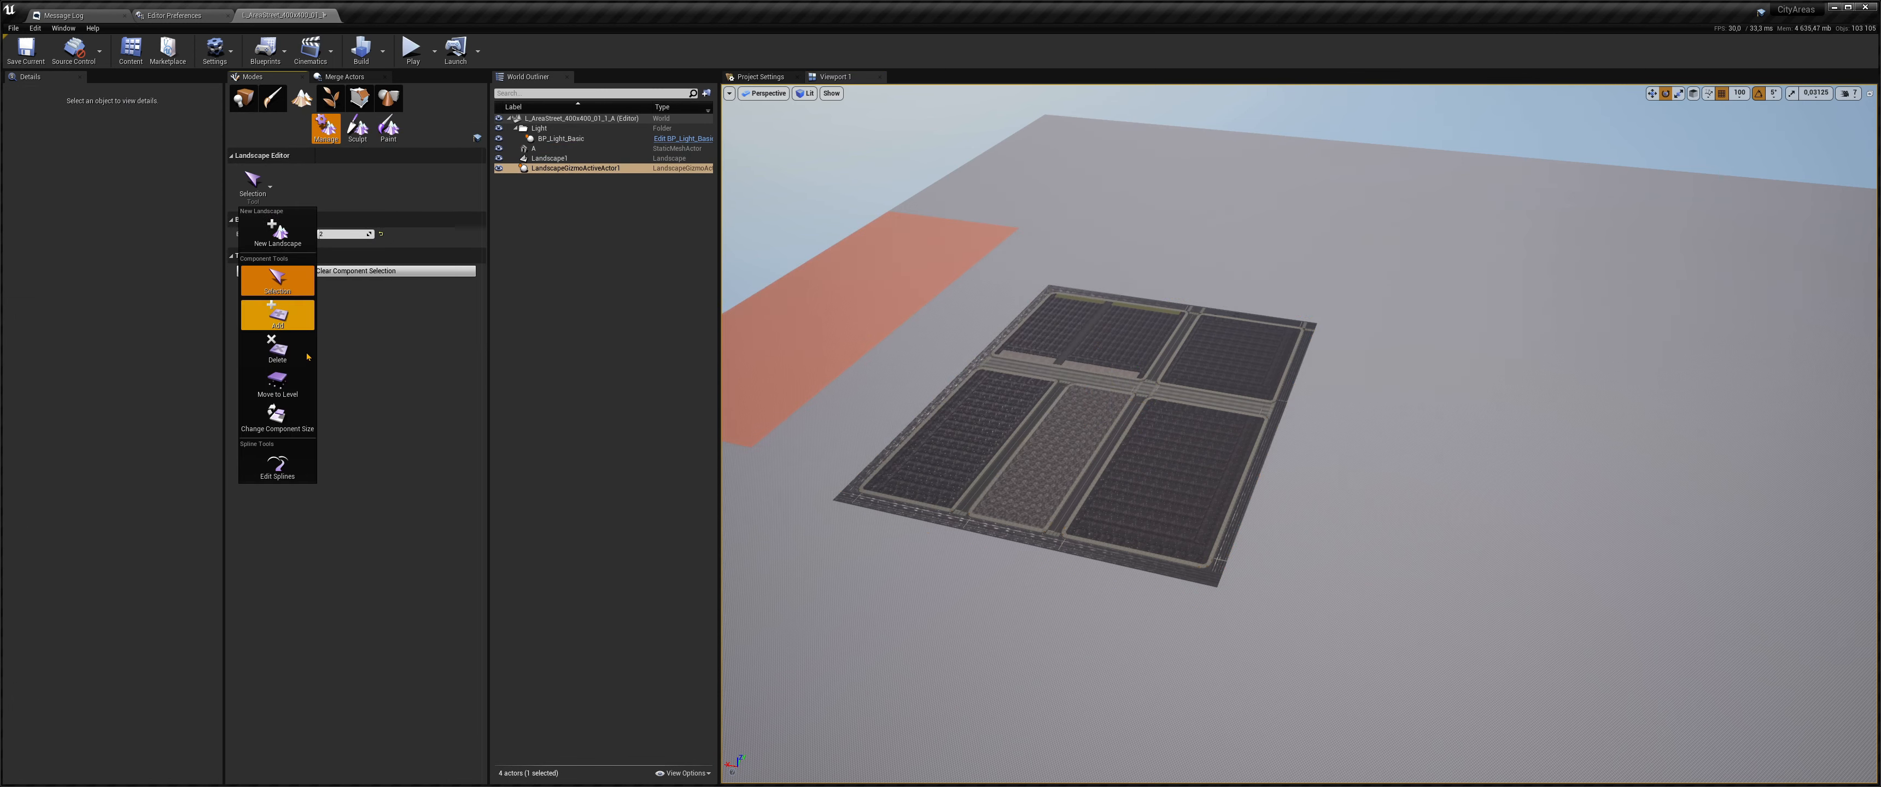
click(278, 464)
right_drag(964, 420, 759, 529)
key(w)
right_drag(1193, 406, 1194, 350)
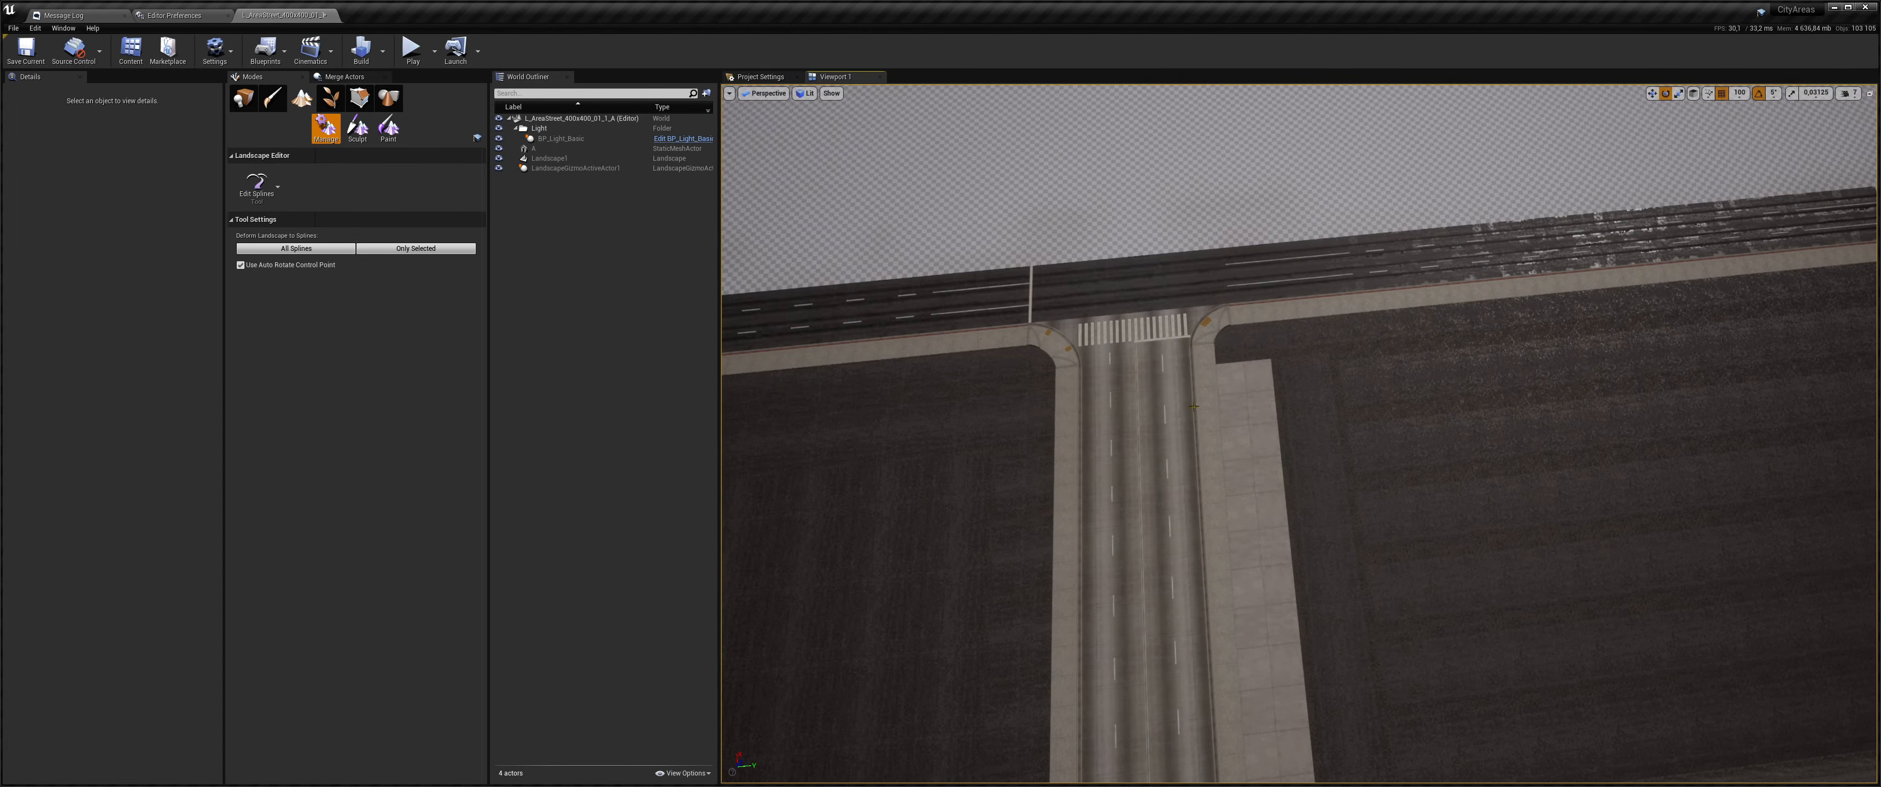
ctrl+click(1108, 259)
key(s)
right_drag(1014, 483, 1270, 533)
ctrl+click(1498, 346)
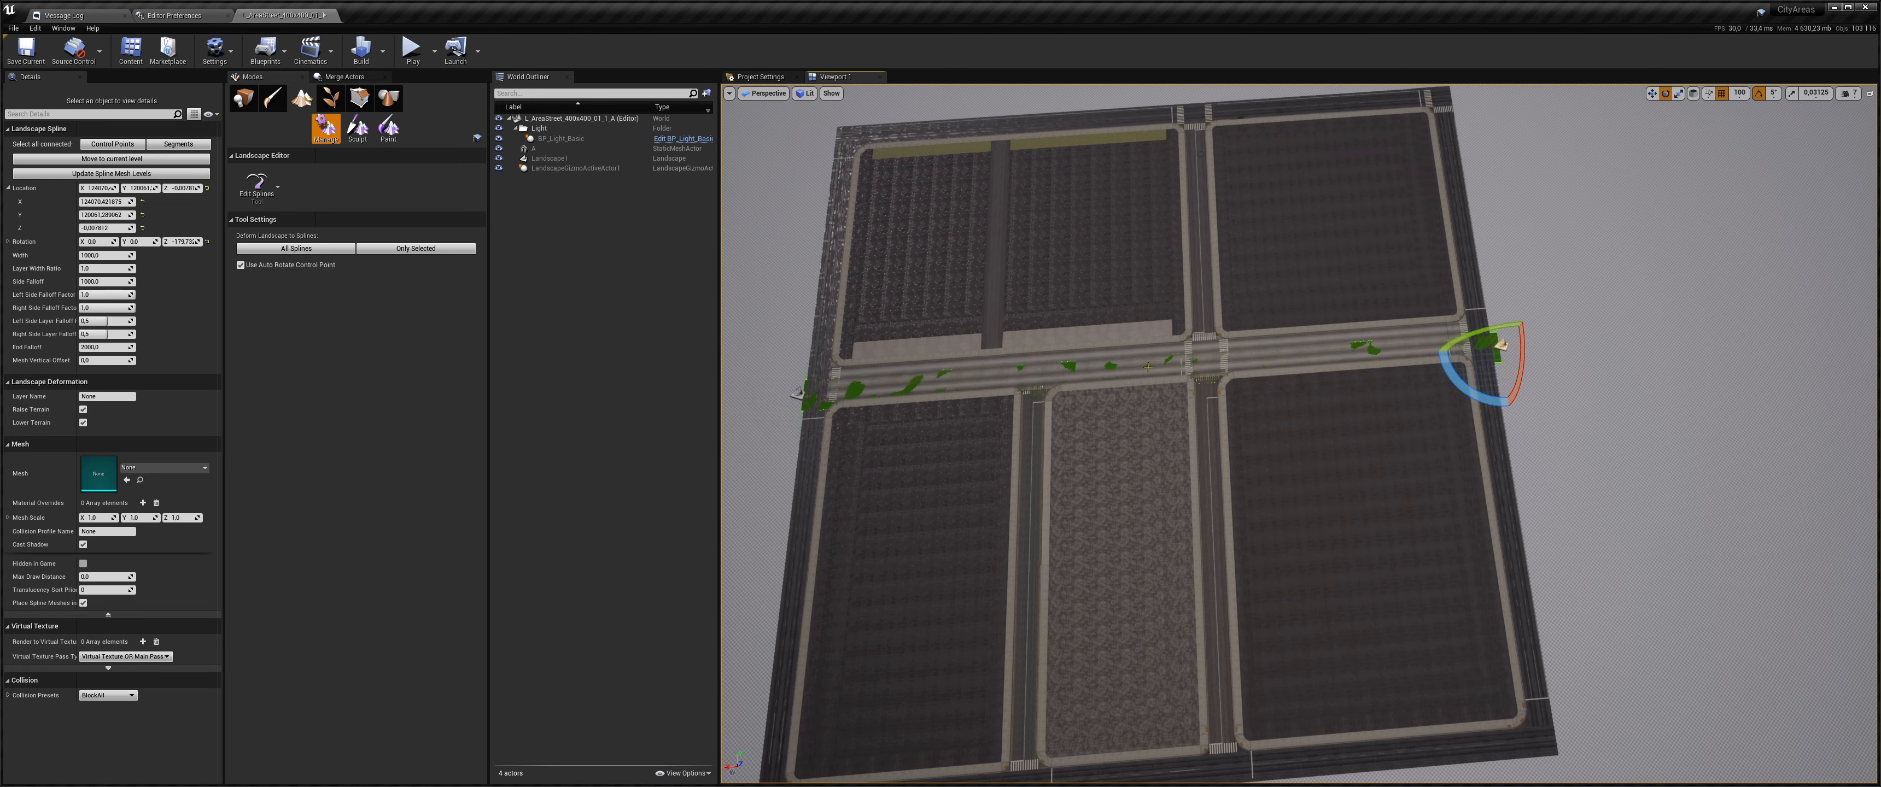
- Widen the spline's control point at one end of the main road and move it sideways towards the middle of mesh A's edge
right_drag(1498, 346, 1241, 303)
key(w)
key(s)
click(1169, 425)
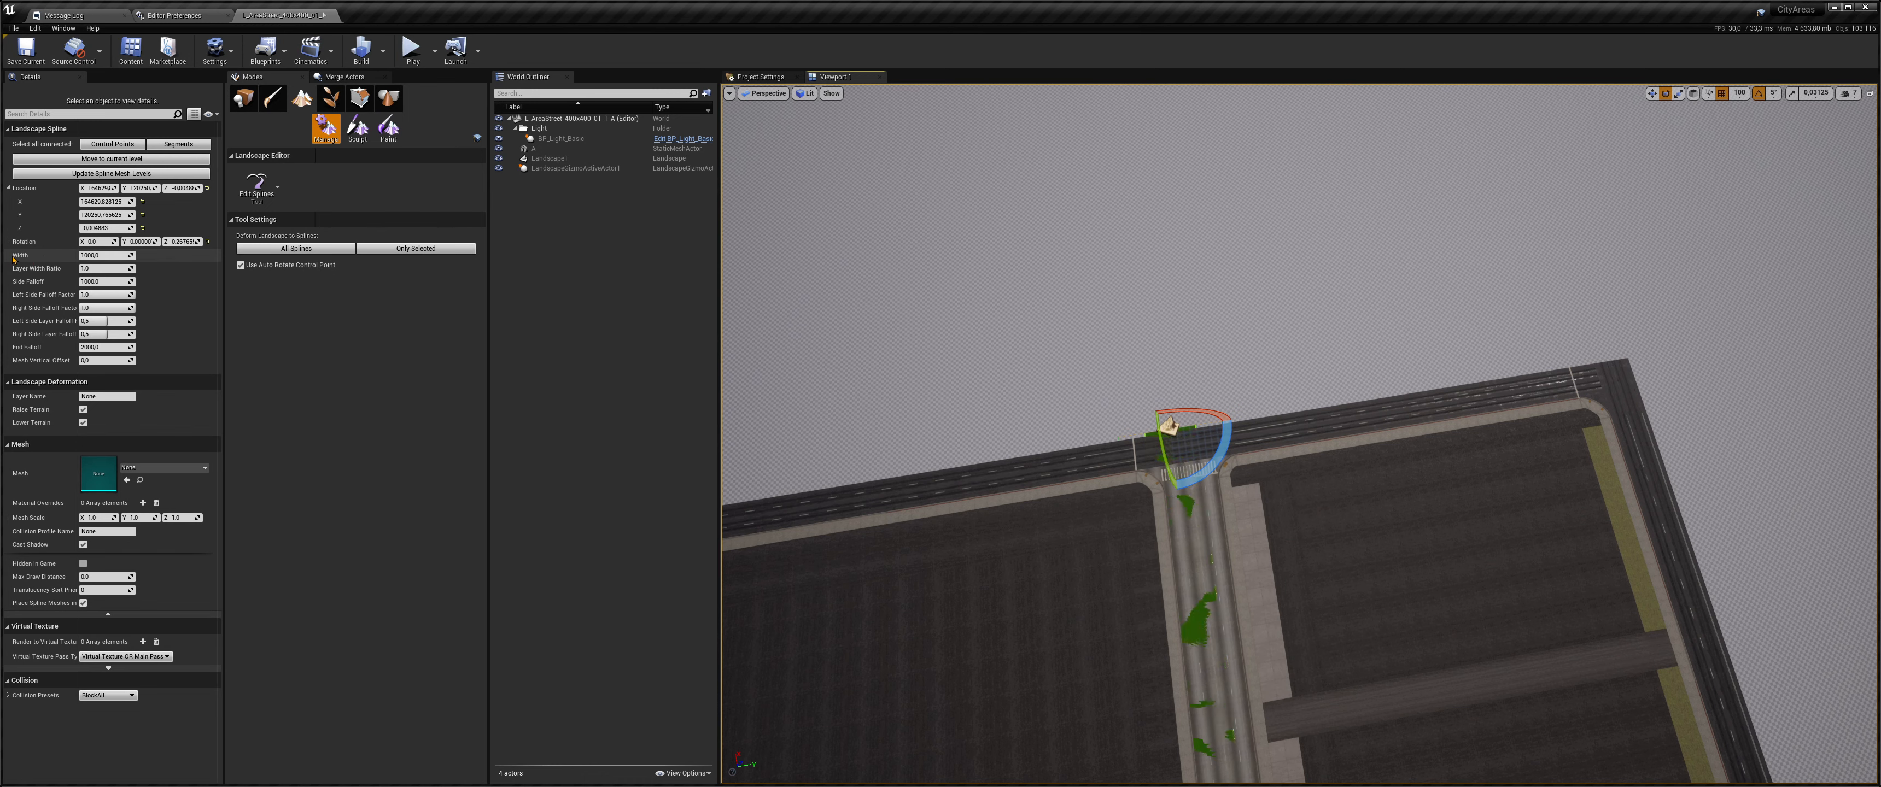
right_drag(1301, 336, 1241, 363)
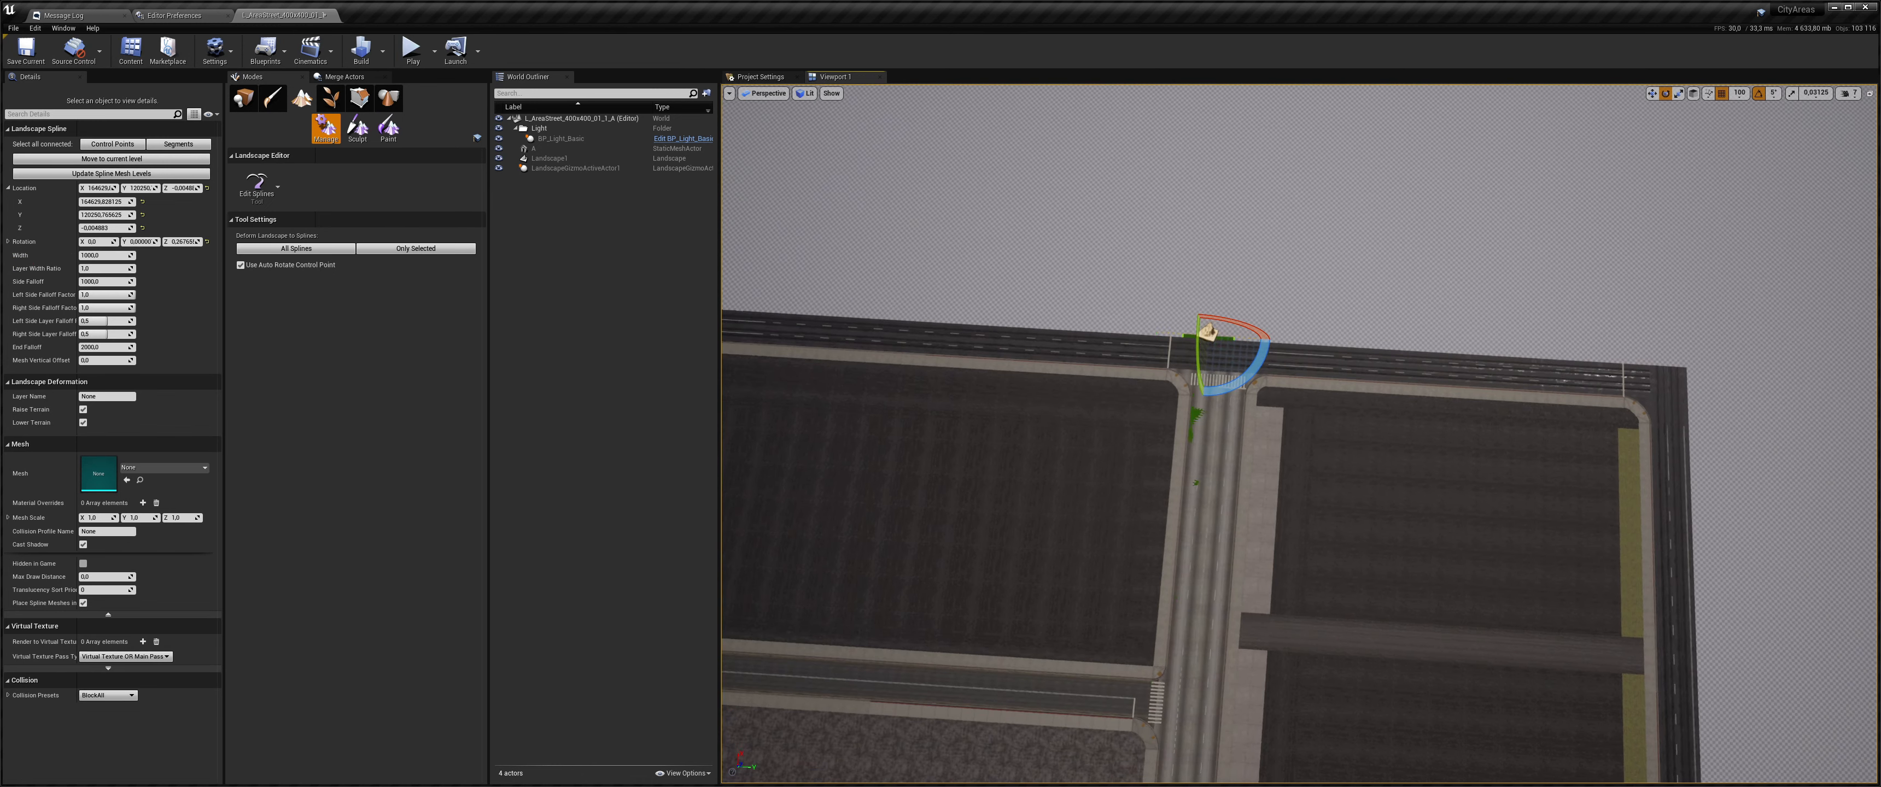
drag(106, 255, 219, 255)
key(s)
key(a)
right_drag(1238, 302, 1239, 302)
key(w)
drag(1333, 363, 1284, 363)
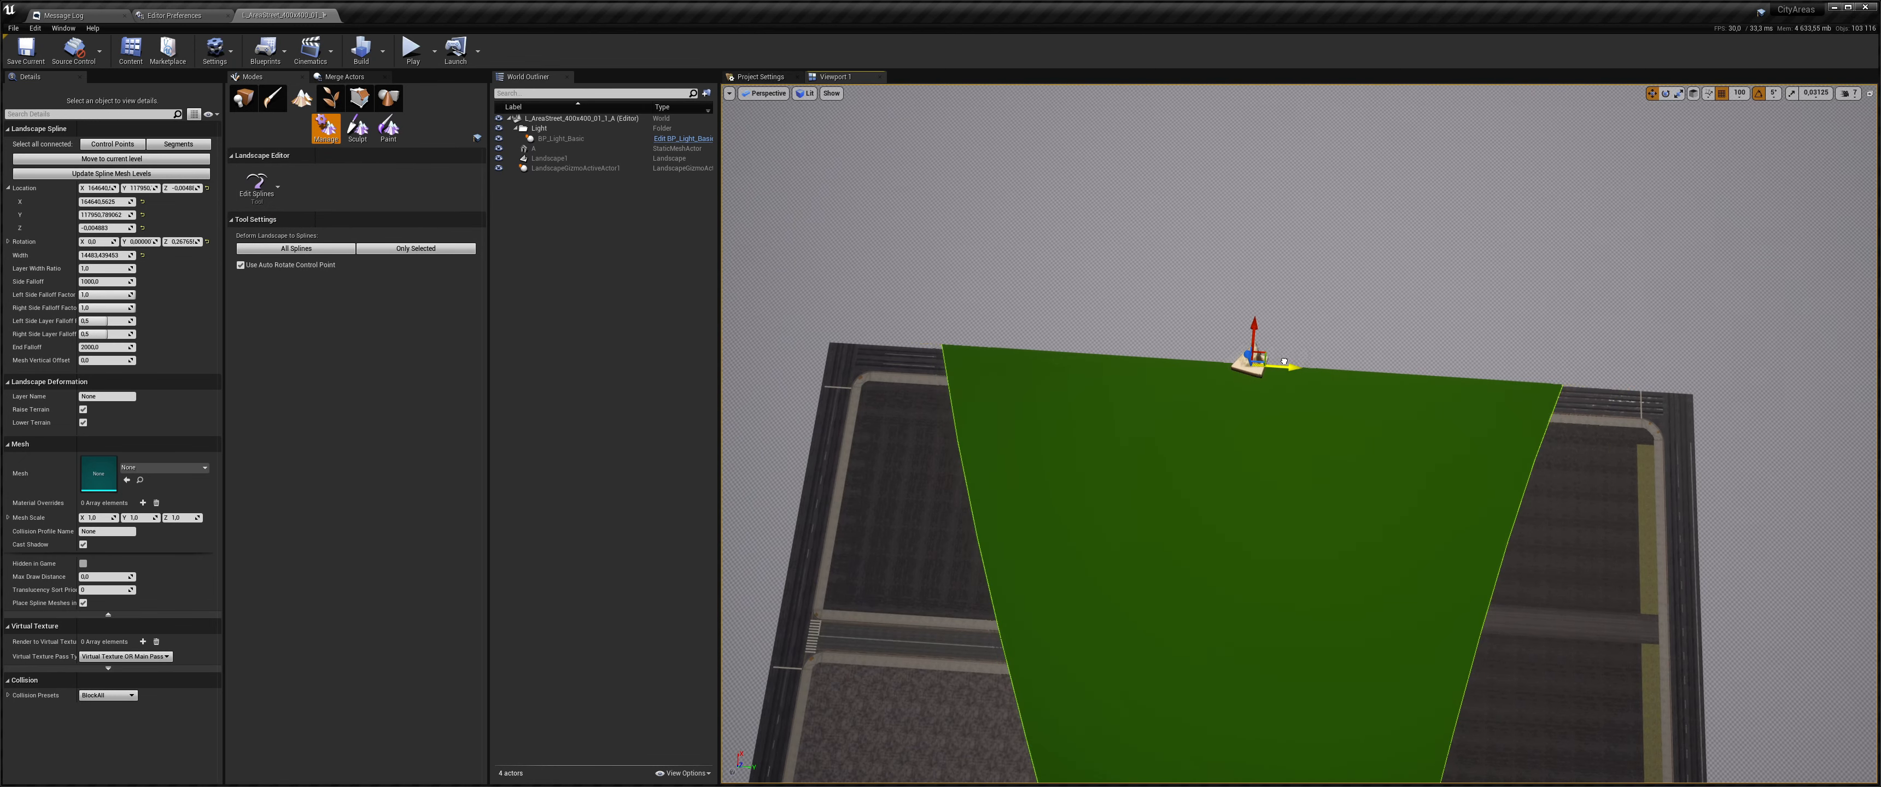
- Align the control point with the middle of mesh A's edge and set the width of all connected control points to 20000
mouse_move(94, 256)
mouse_down()
mouse_move(150, 256)
mouse_move(98, 256)
mouse_up()
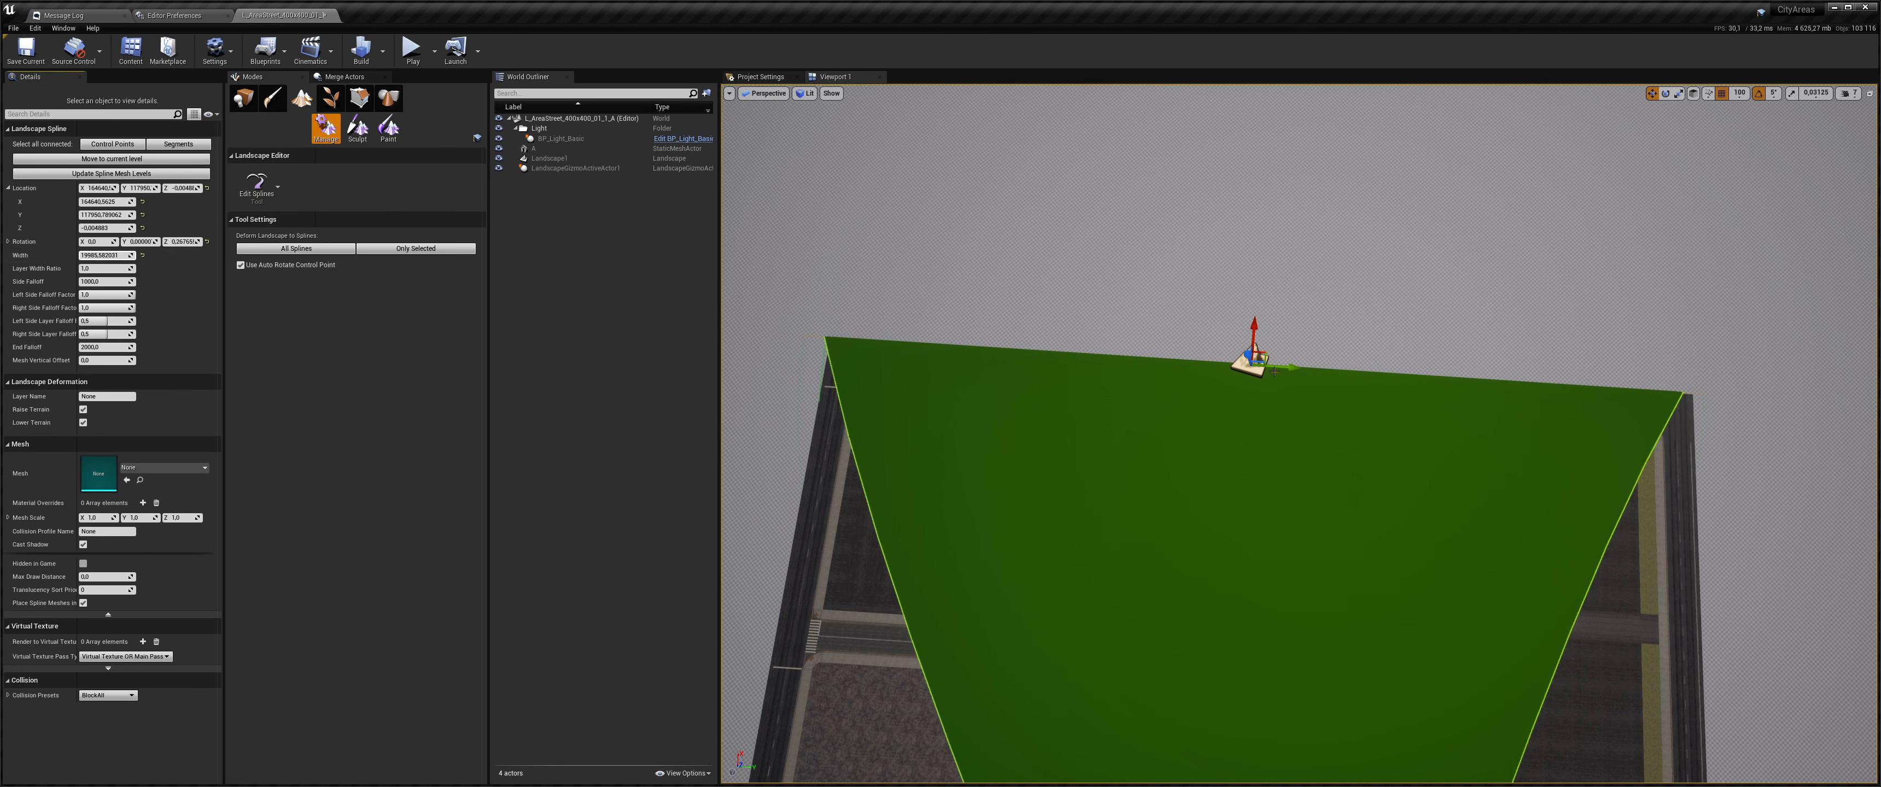
drag(1284, 366, 1291, 365)
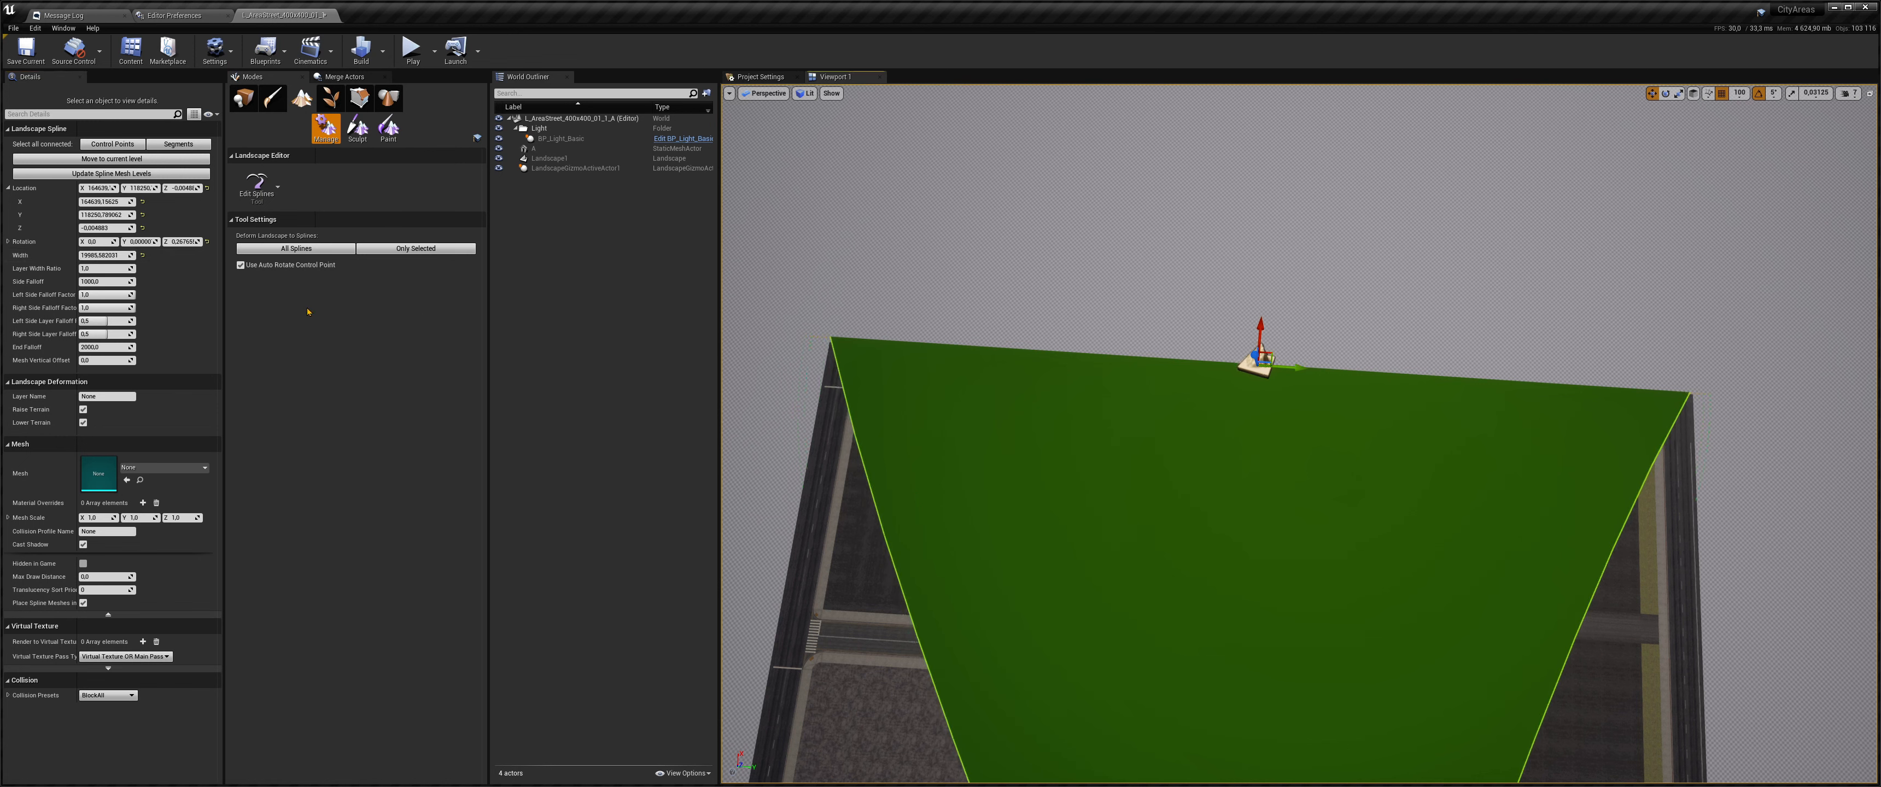
click(119, 254)
text(20000)
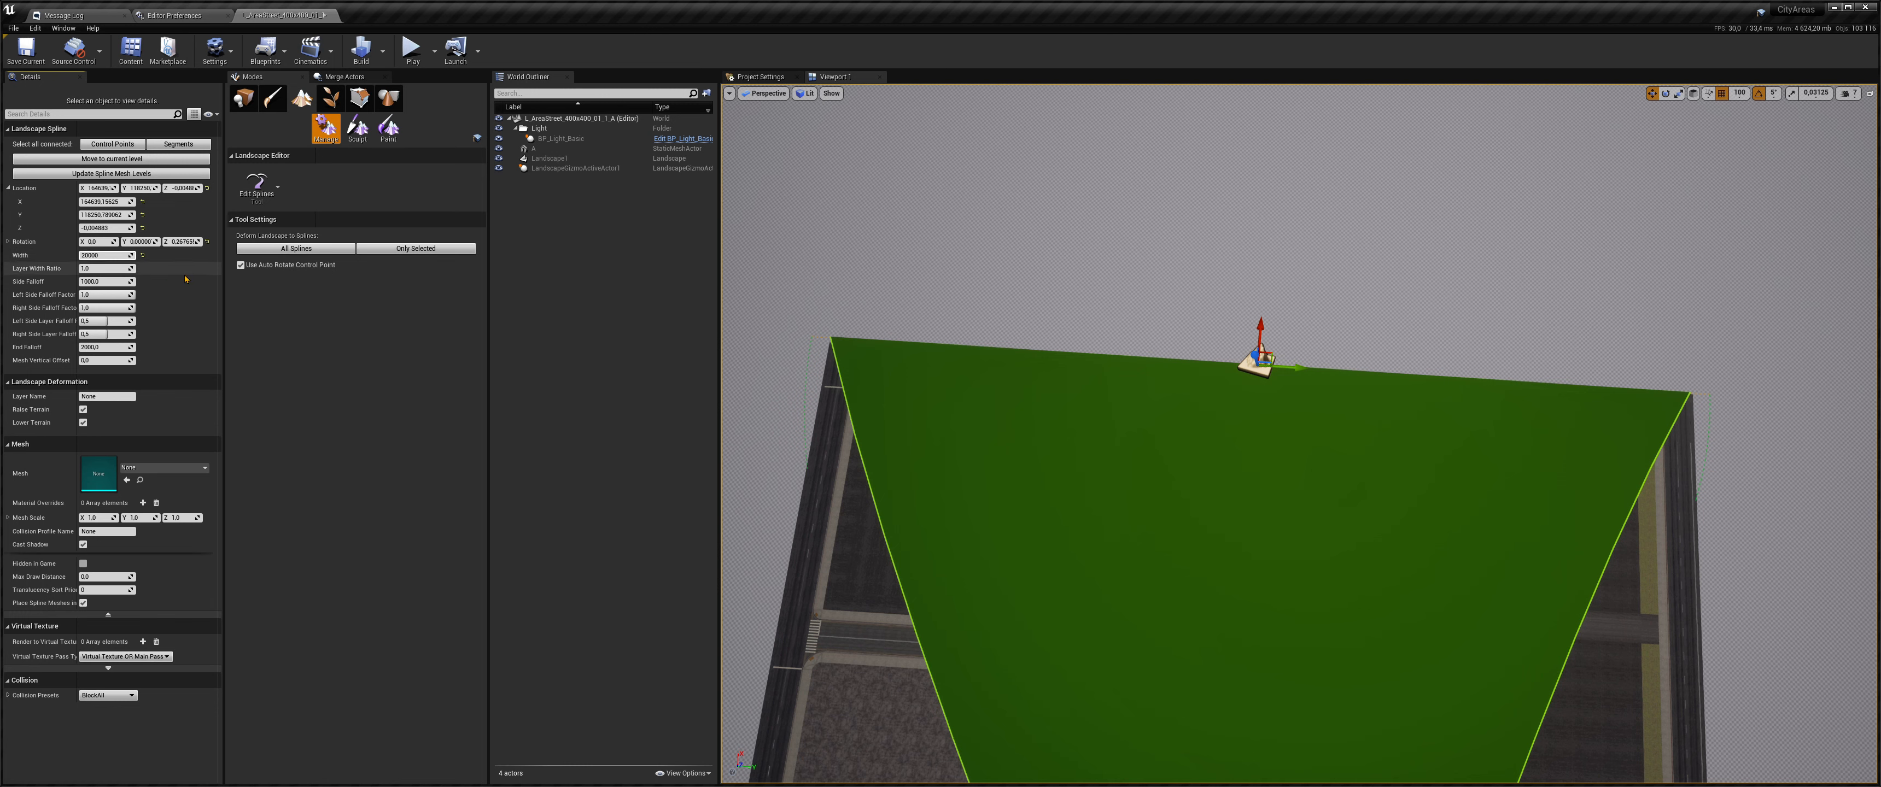
key(Return)
right_drag(1197, 438, 1210, 438)
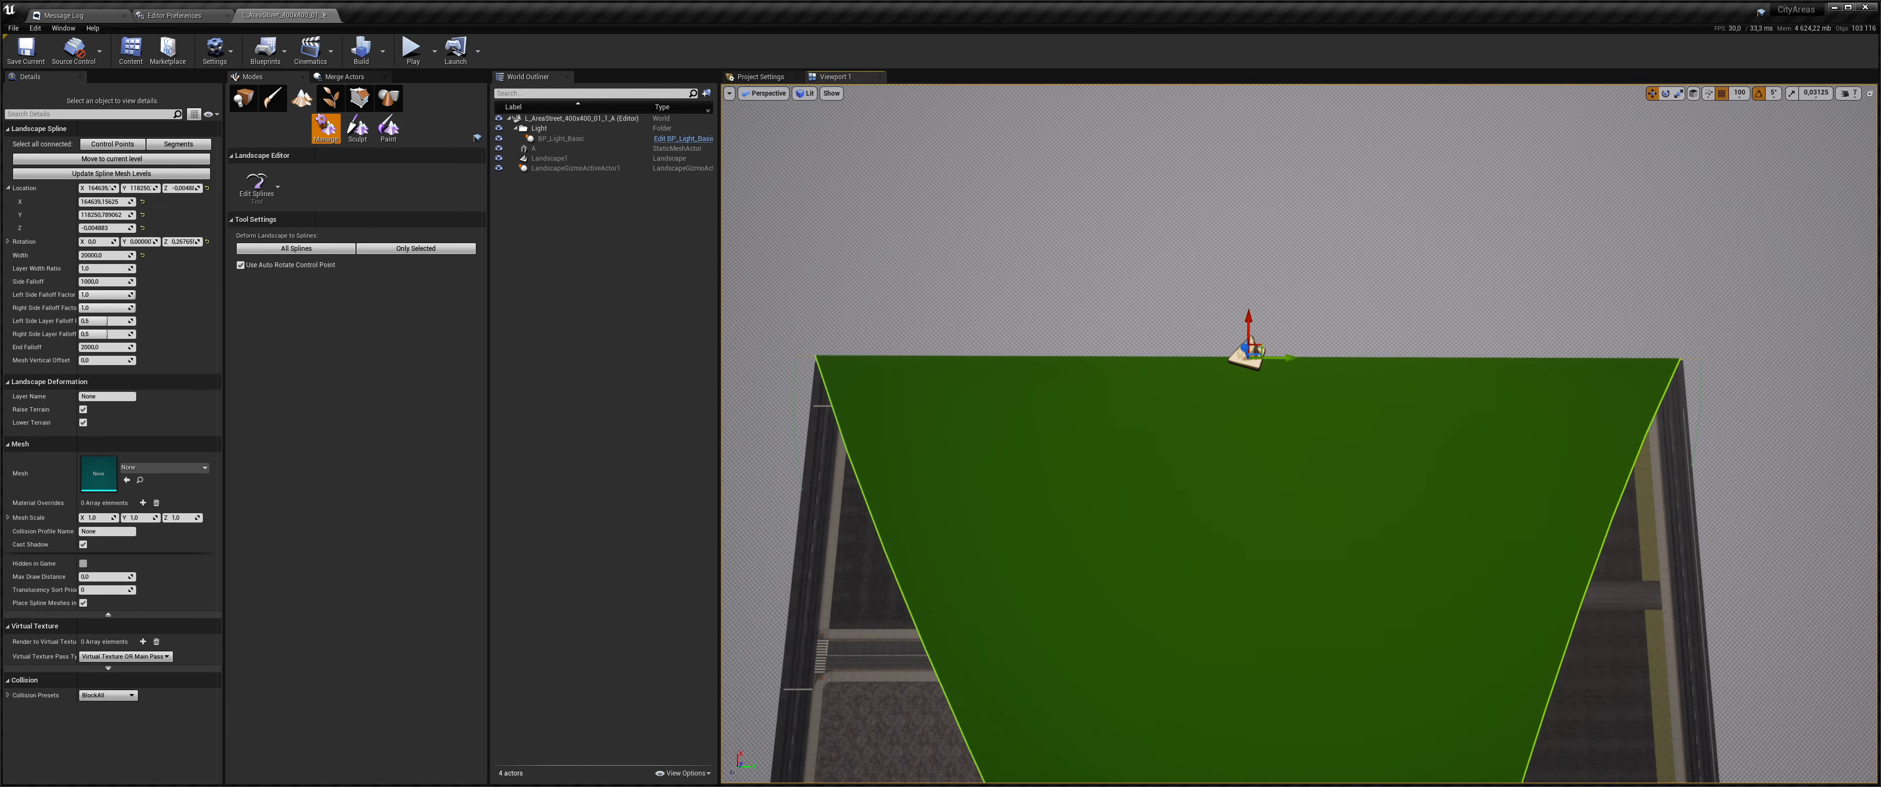
click(114, 255)
click(99, 144)
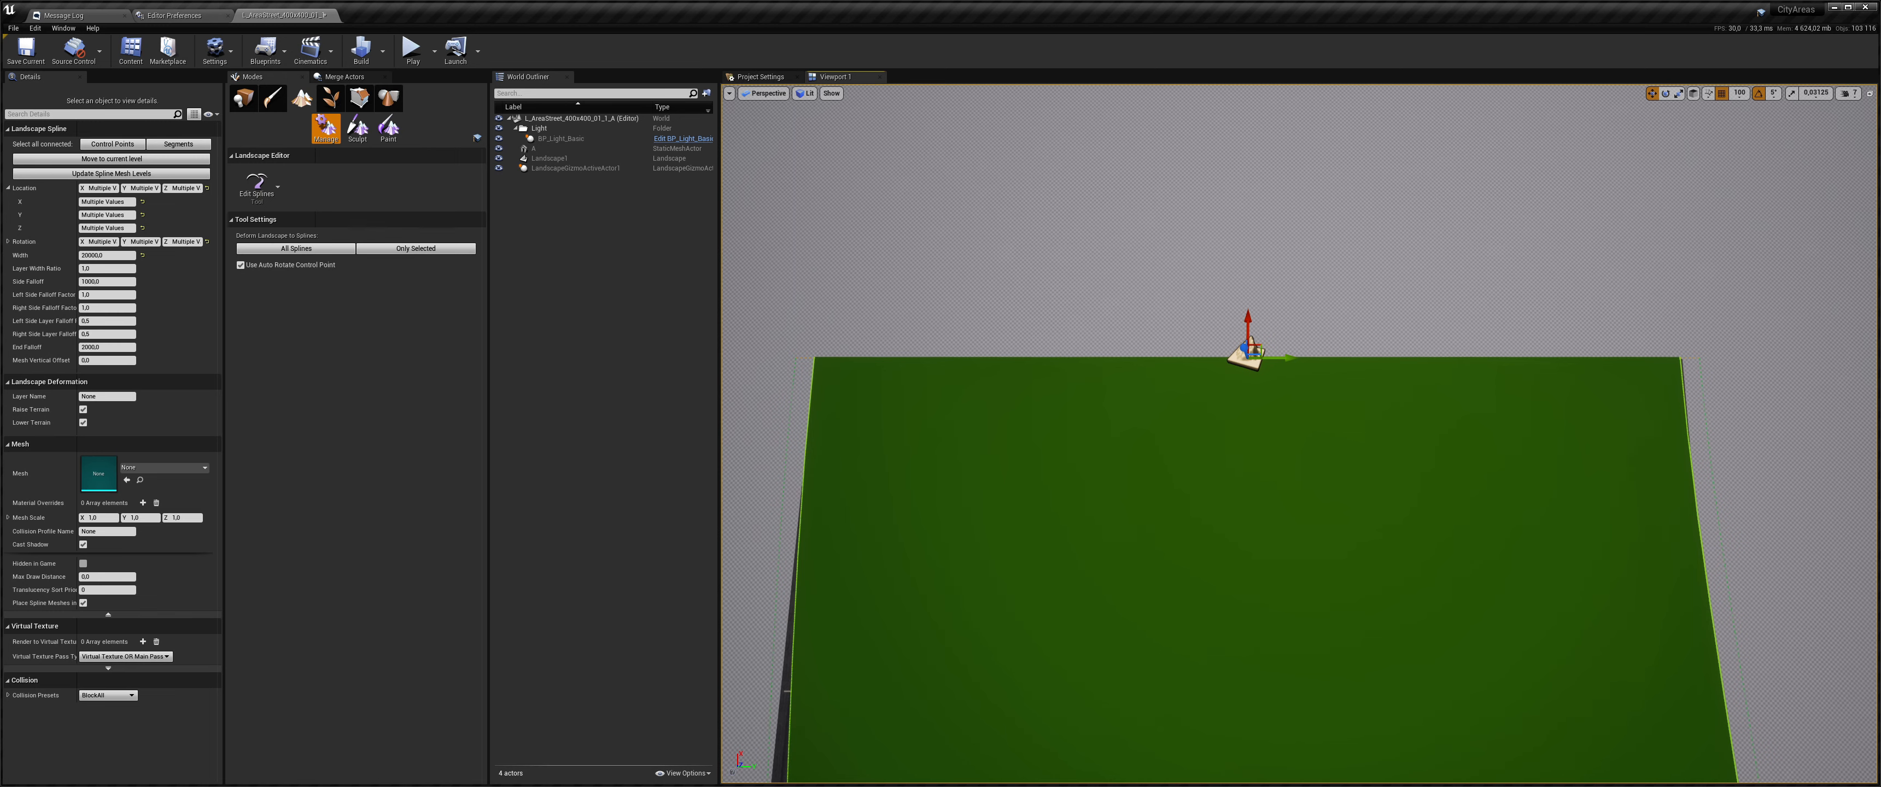
- Select only the realigned end control point of the spline and open its Y location for editing
right_drag(930, 283, 1149, 344)
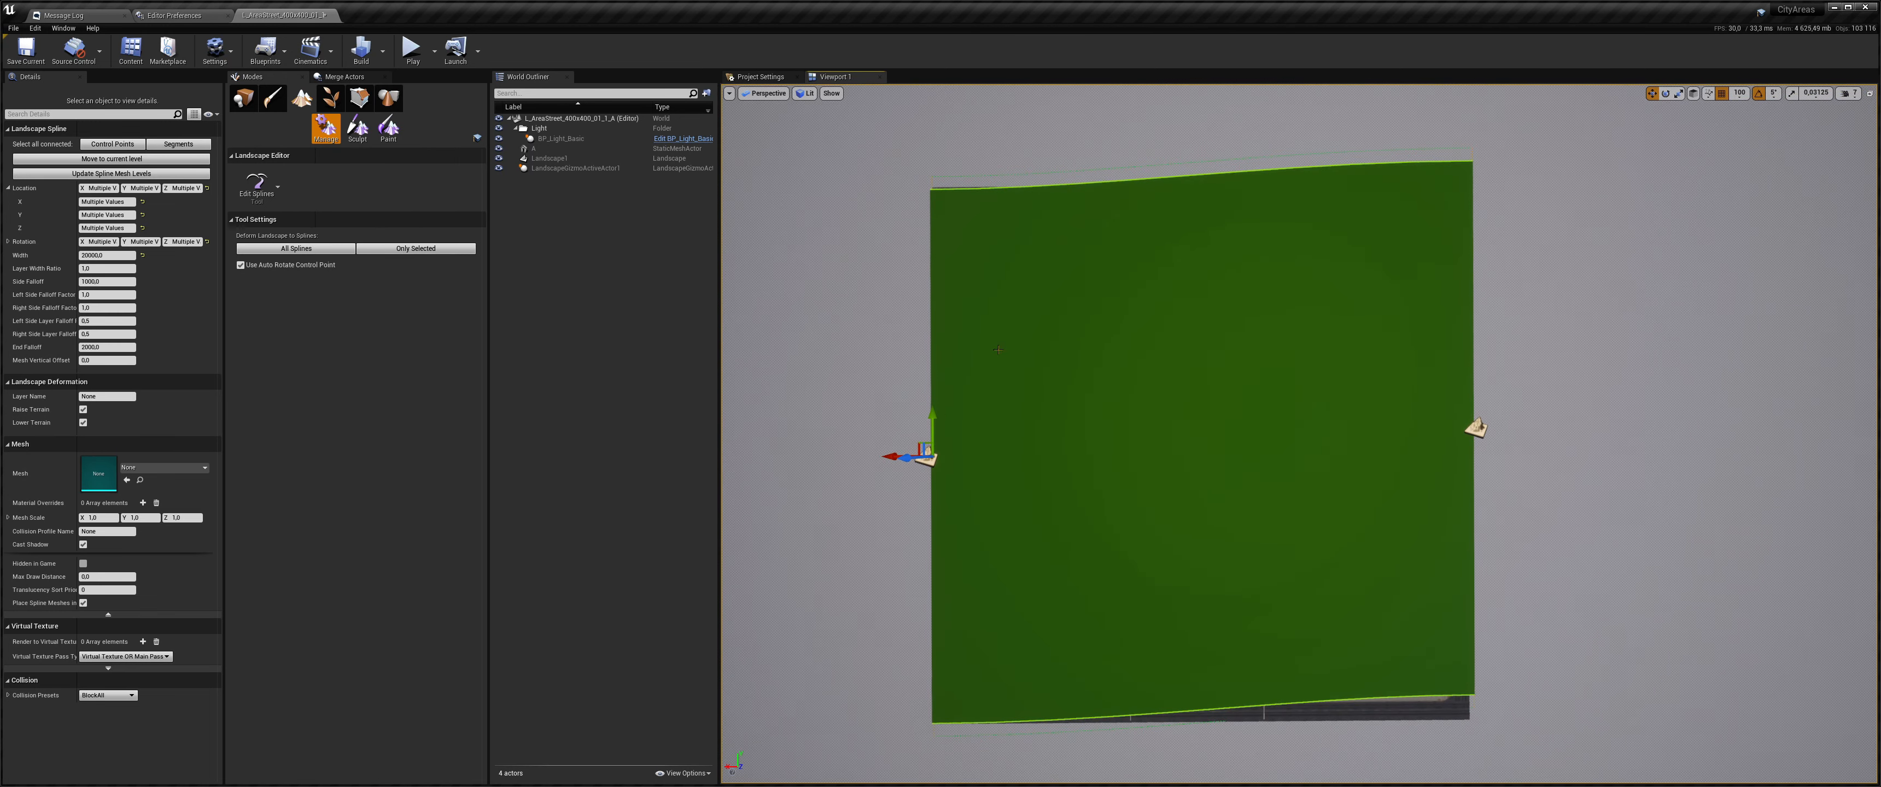
click(903, 458)
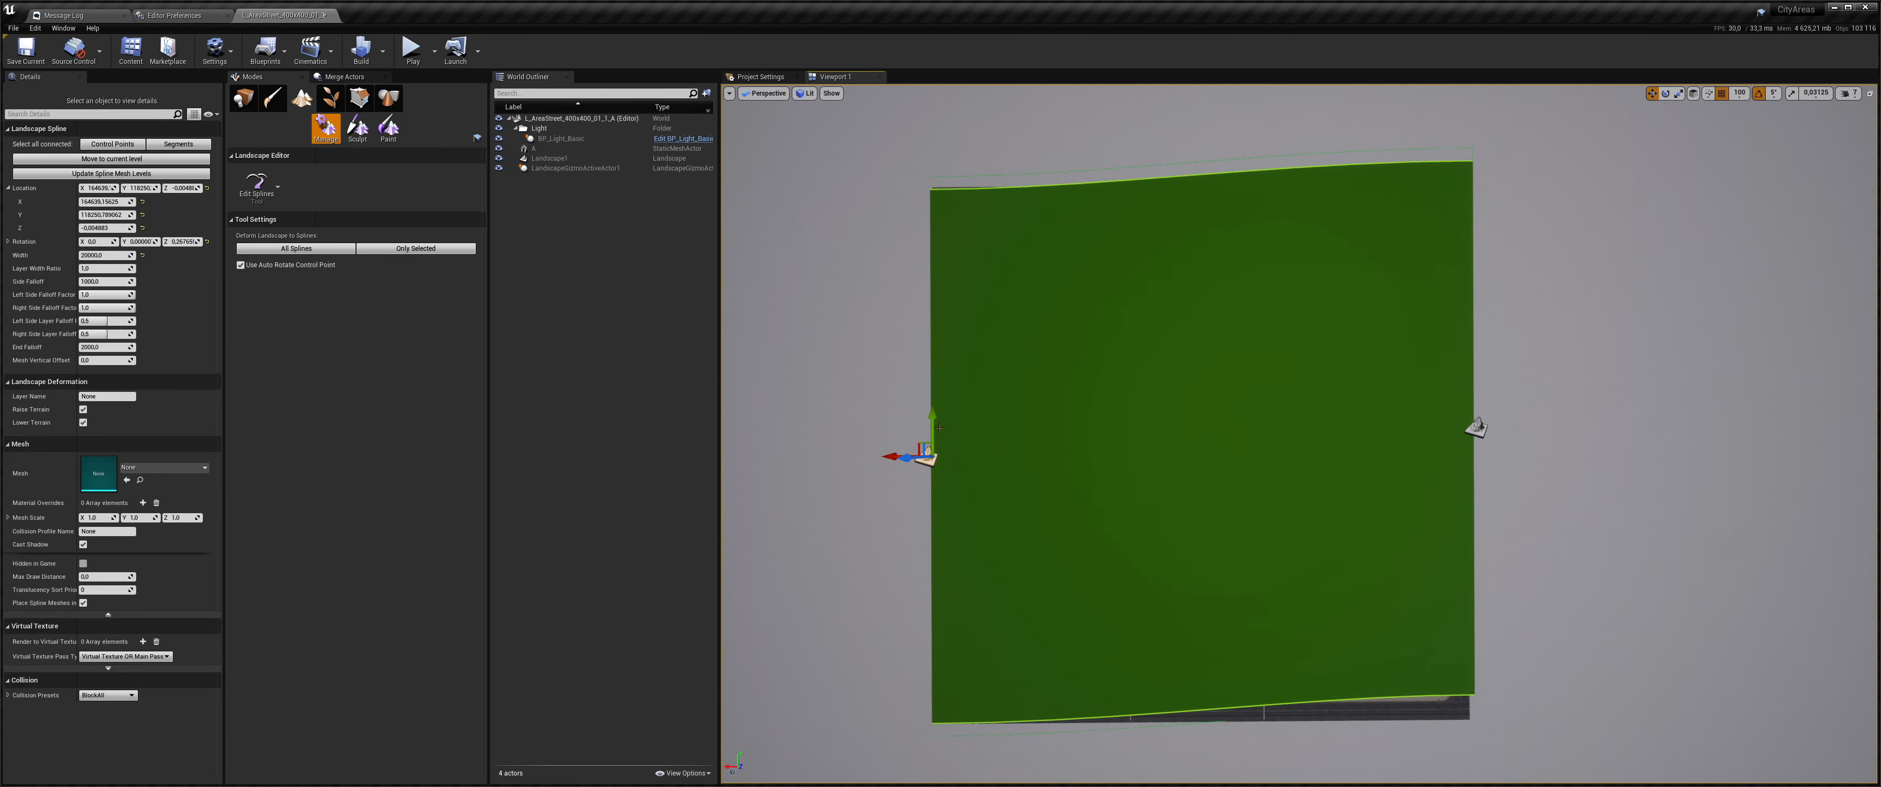
click(153, 188)
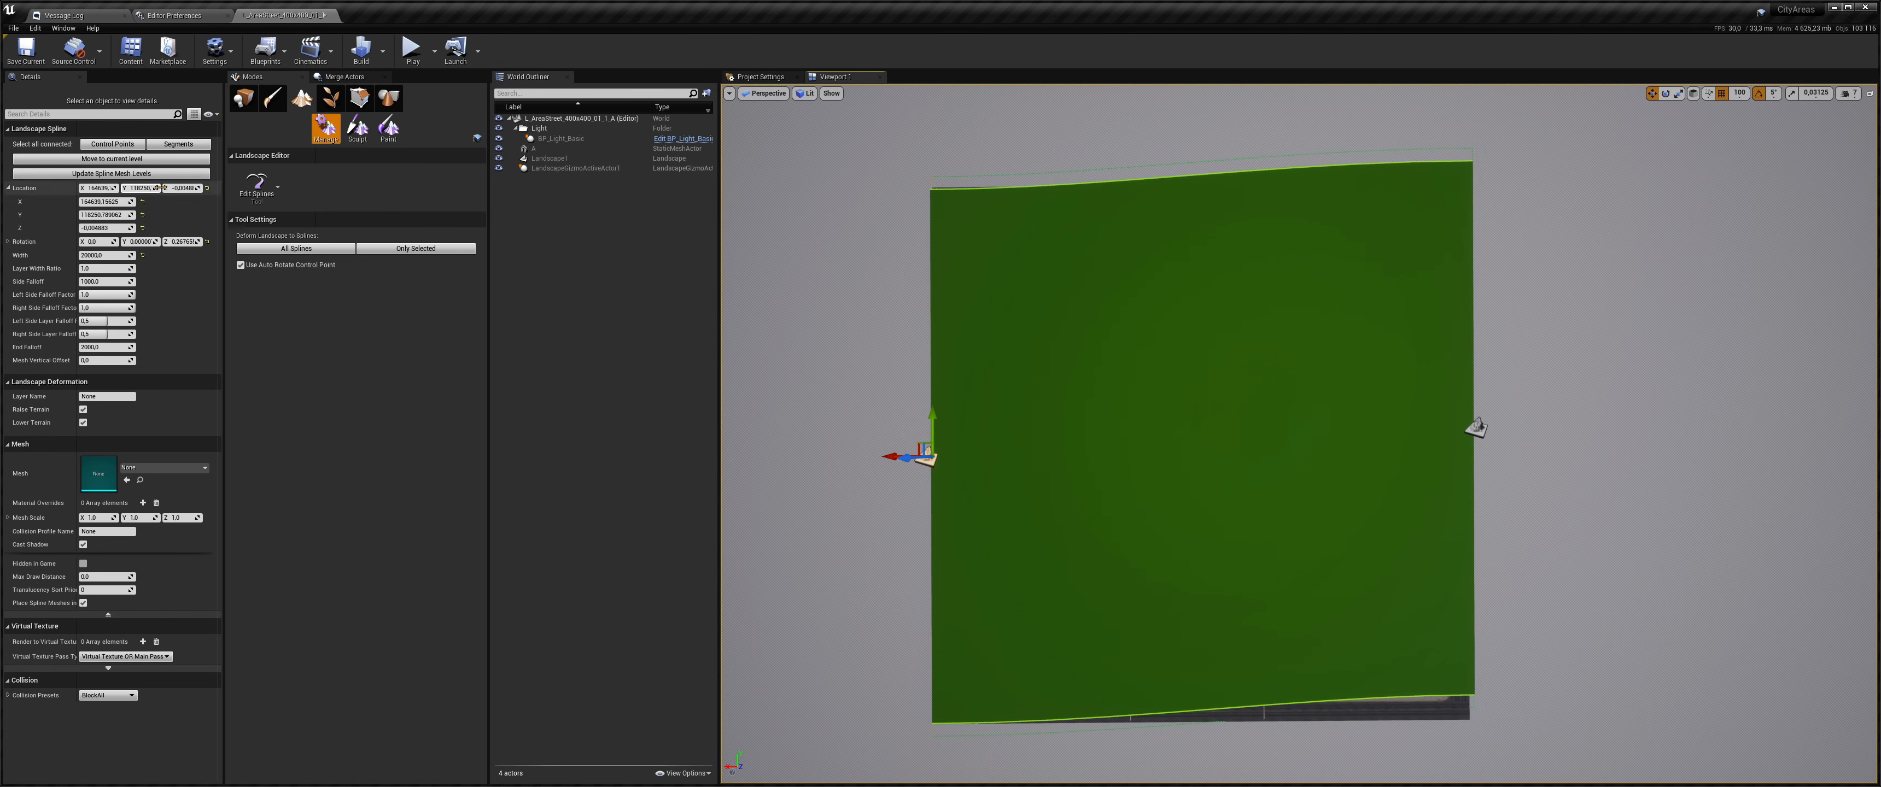
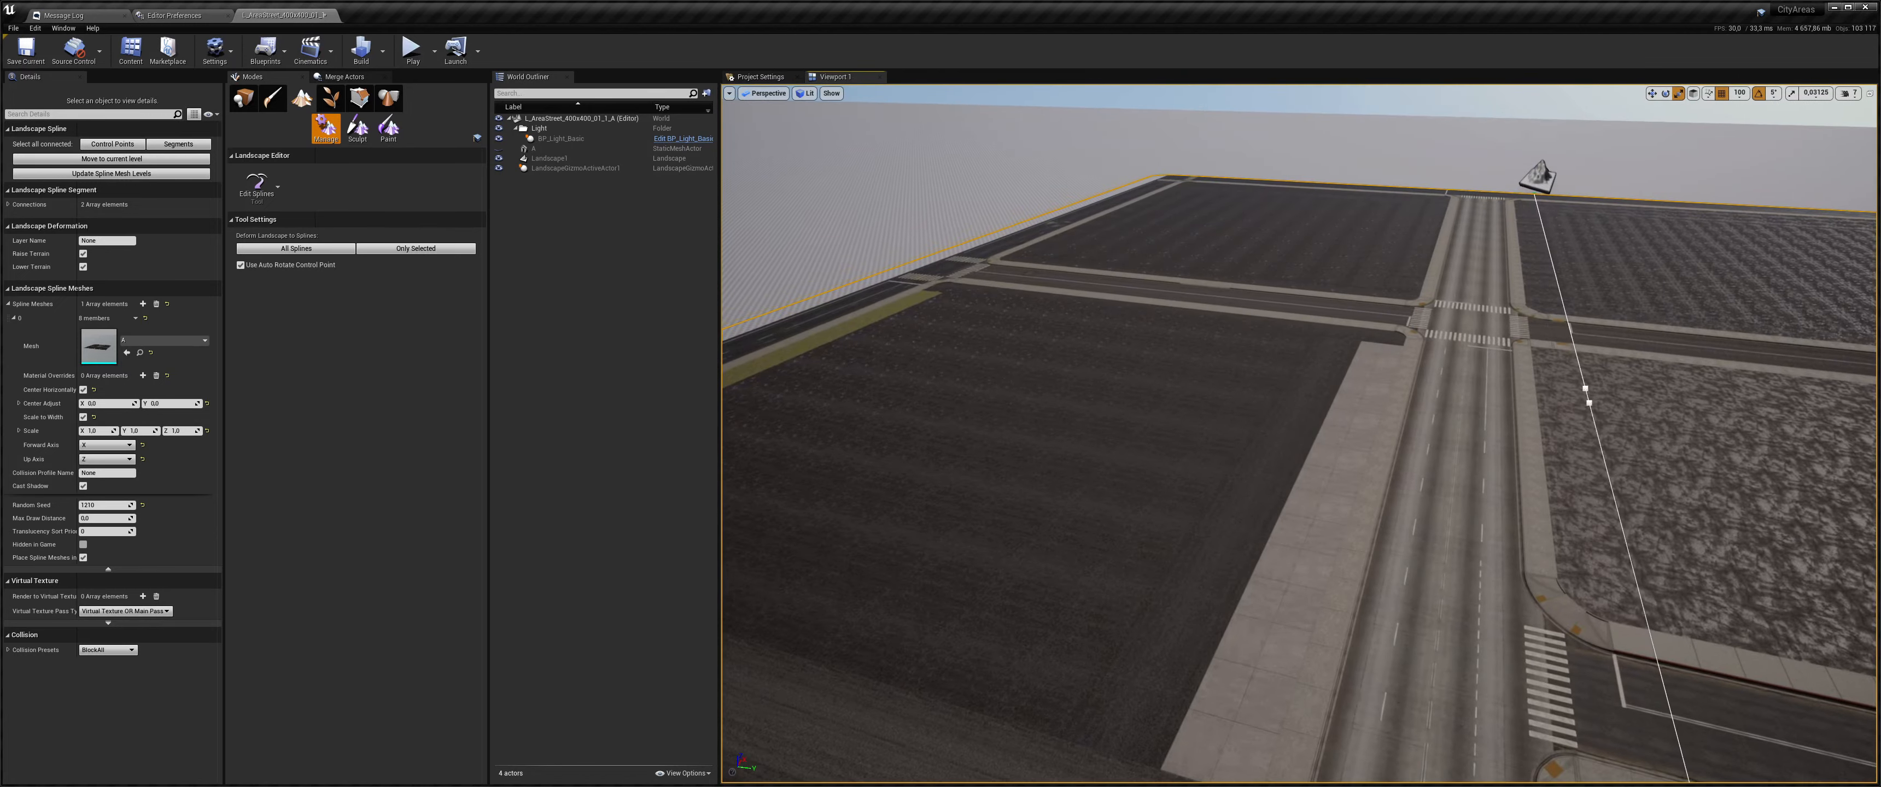
- Return to placement mode, make the hidden mesh A visible again and select it
click(241, 103)
right_drag(1023, 409, 1015, 475)
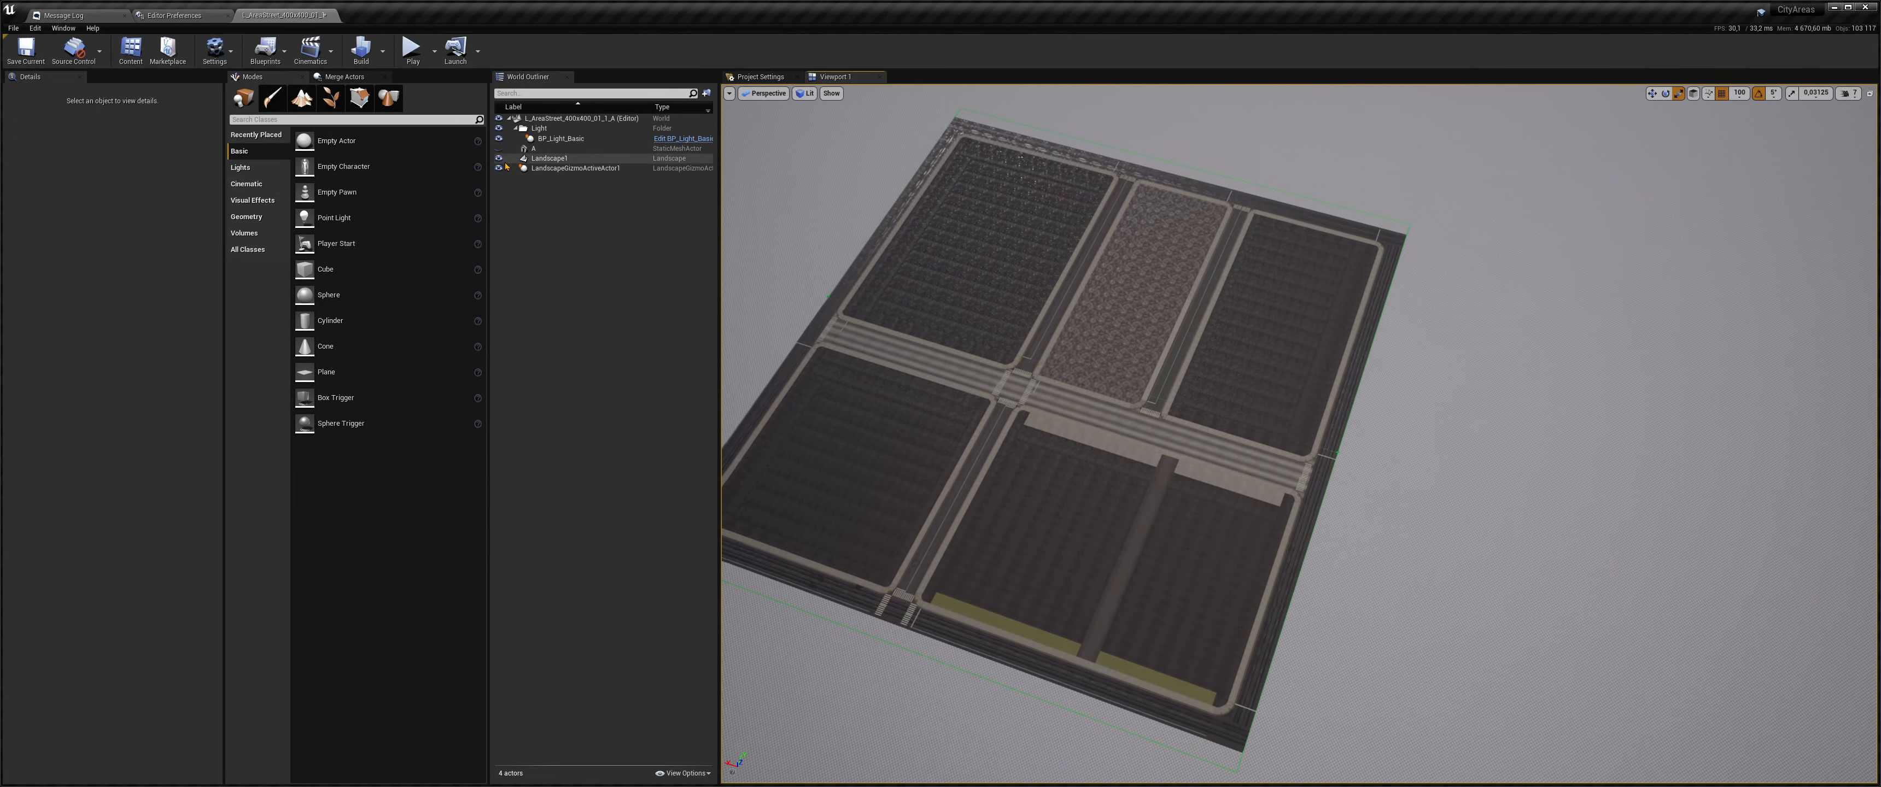
click(499, 149)
click(965, 223)
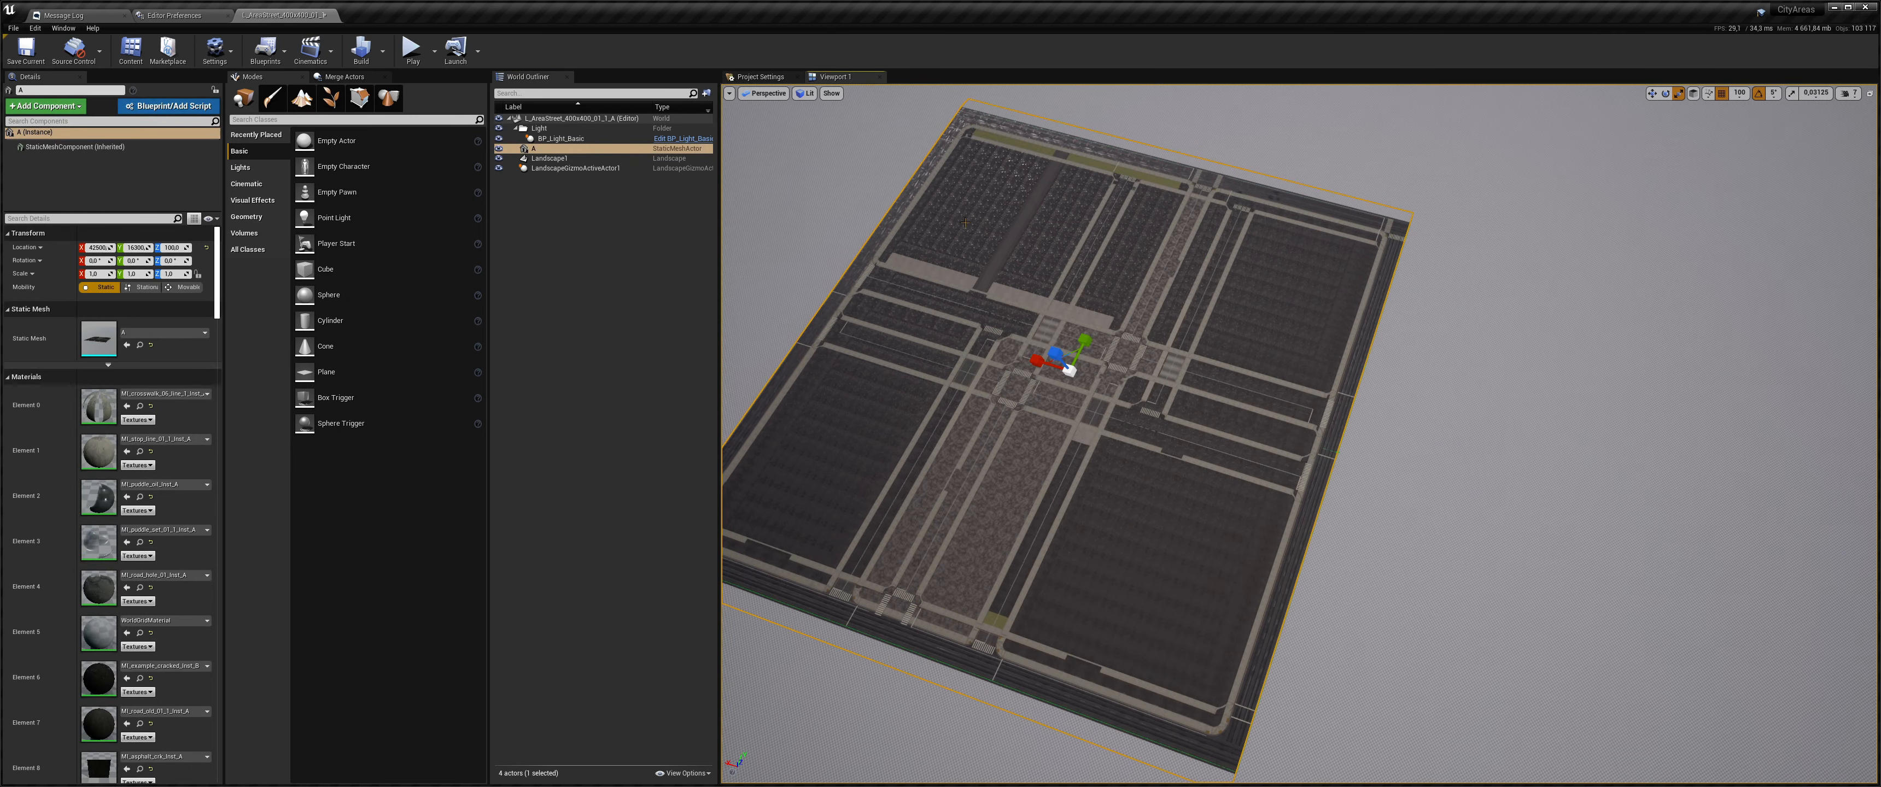
- Slide mesh A along the road's direction until its edge meets the end of the landscape spline's segment
right_drag(1311, 224, 1347, 244)
click(1652, 95)
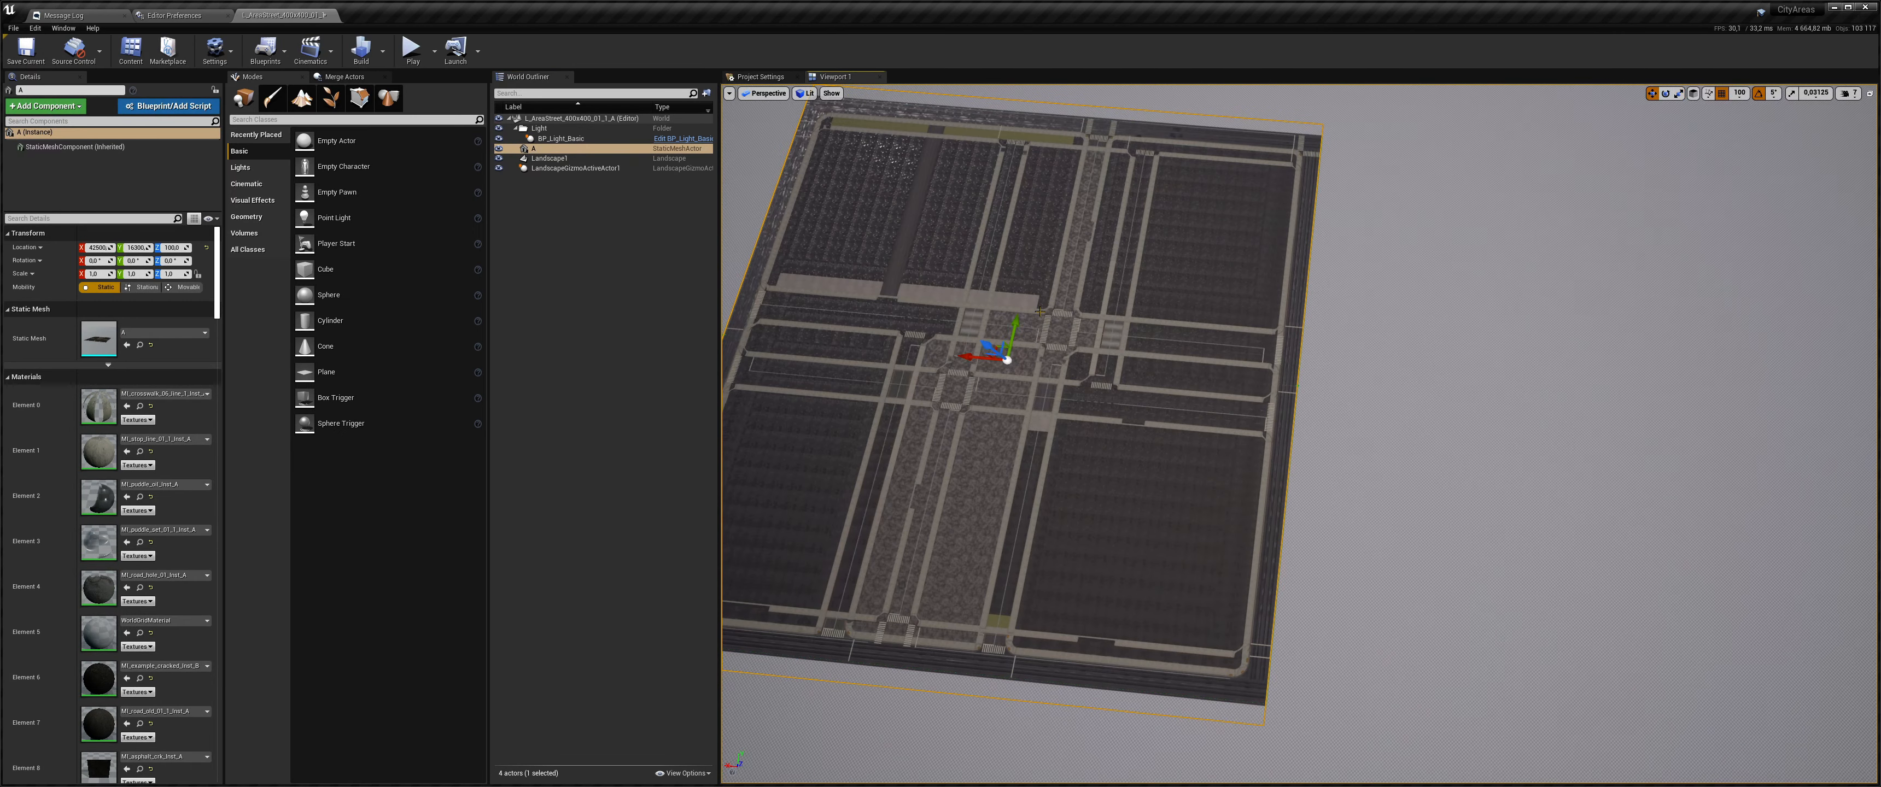
drag(973, 358, 1556, 395)
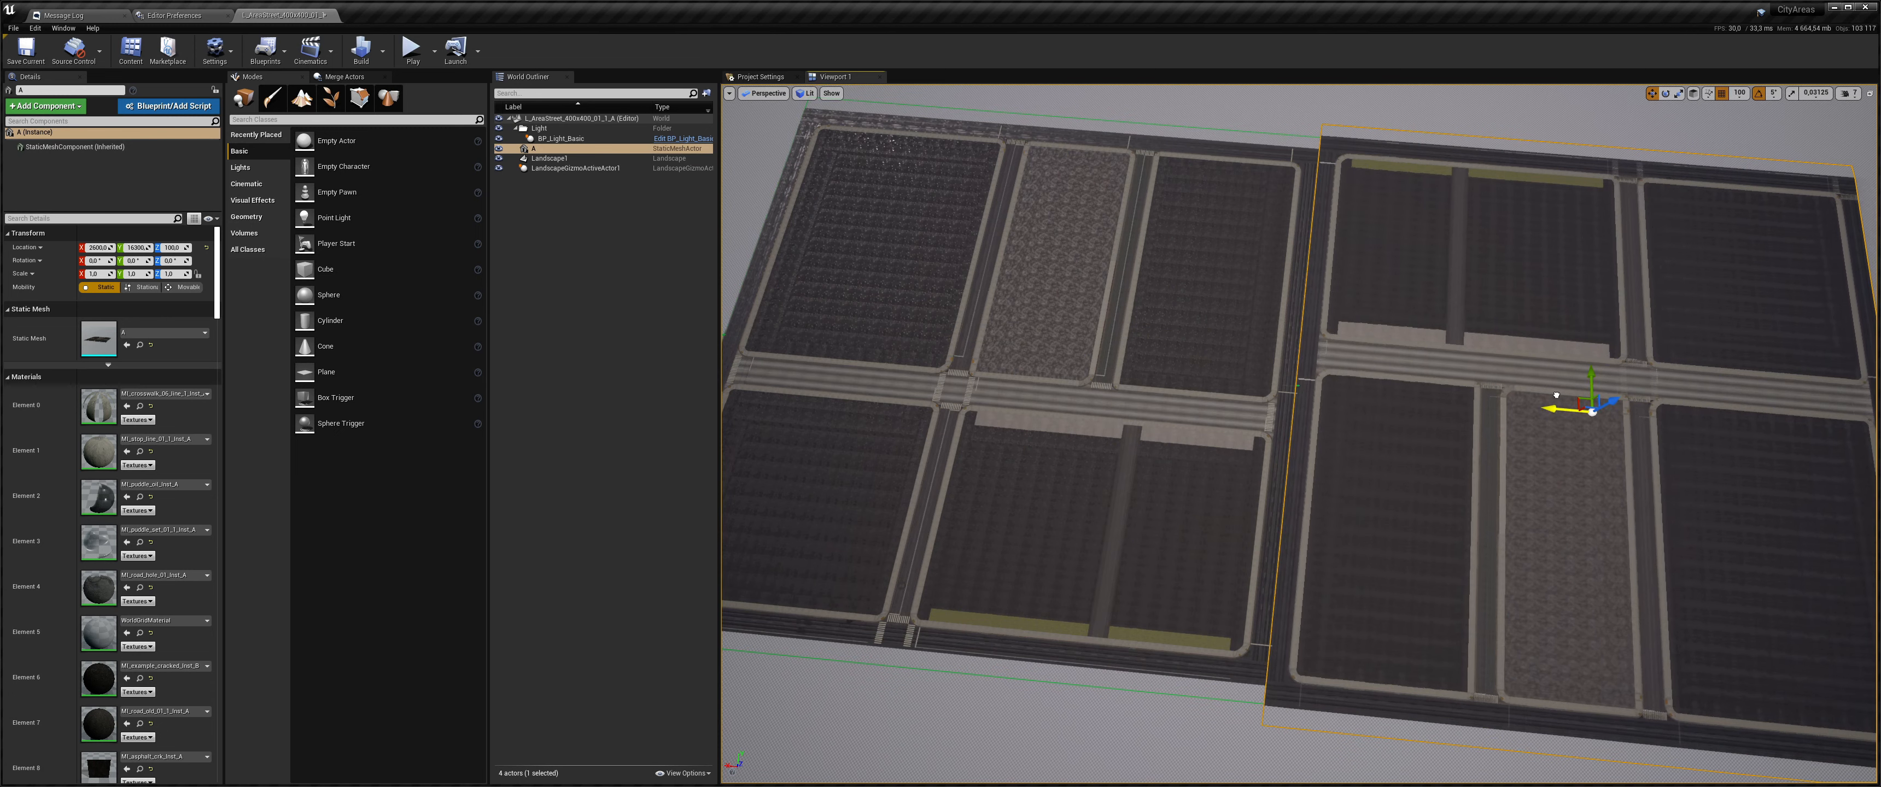
key(f)
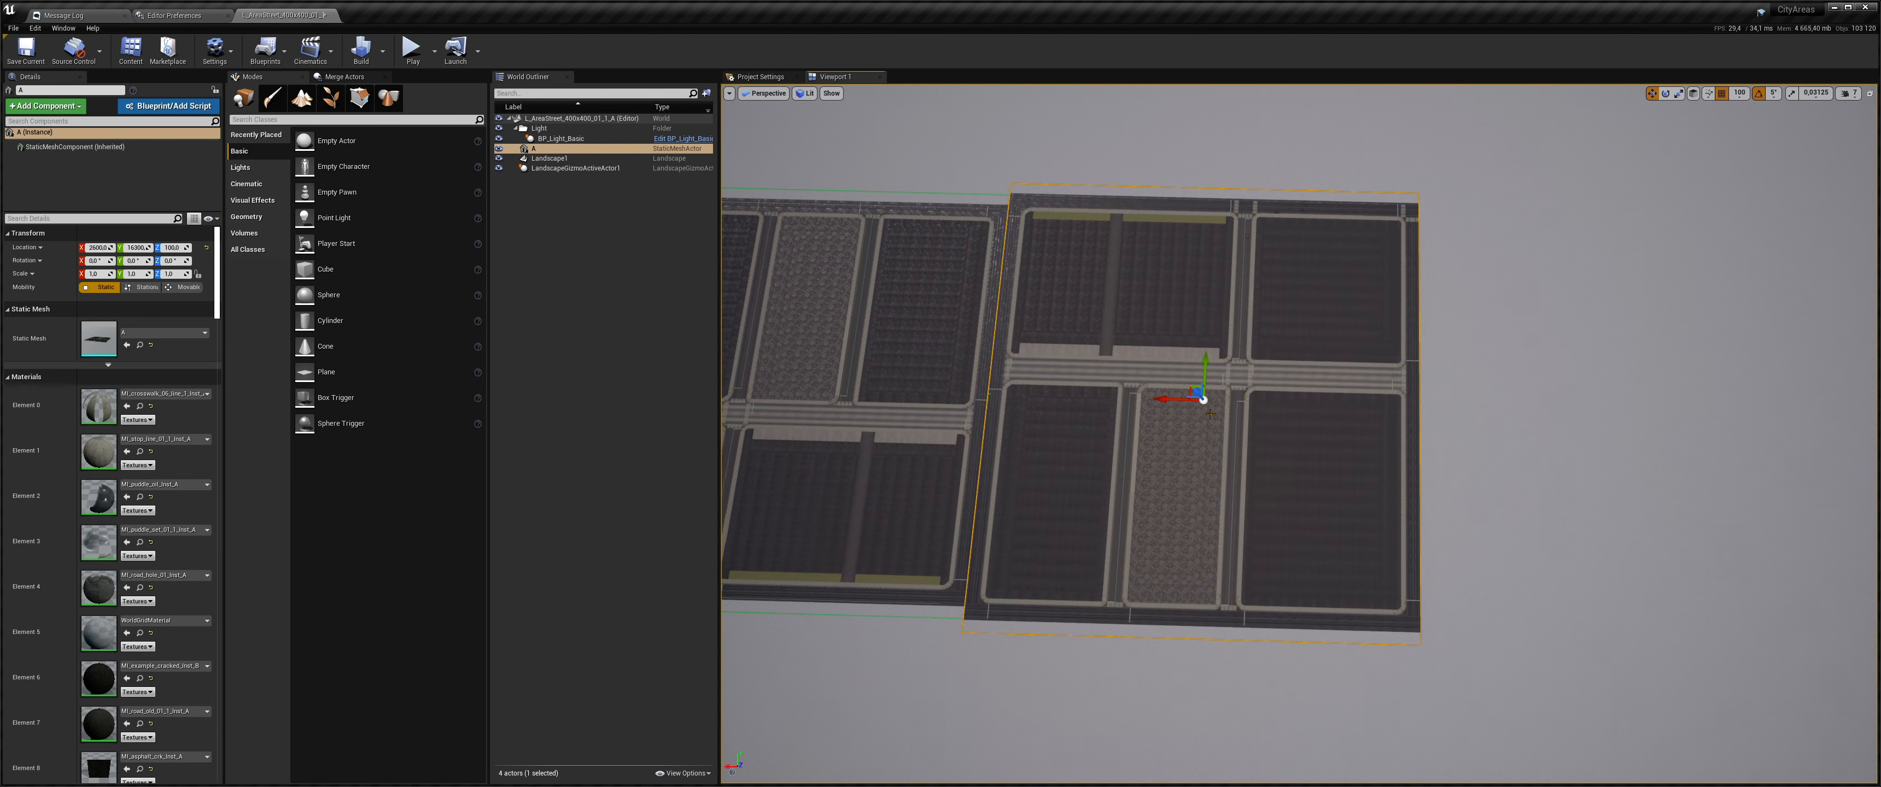
- Duplicate mesh A twice along the road's direction and line the copies up edge to edge
alt+drag(1163, 400, 1596, 412)
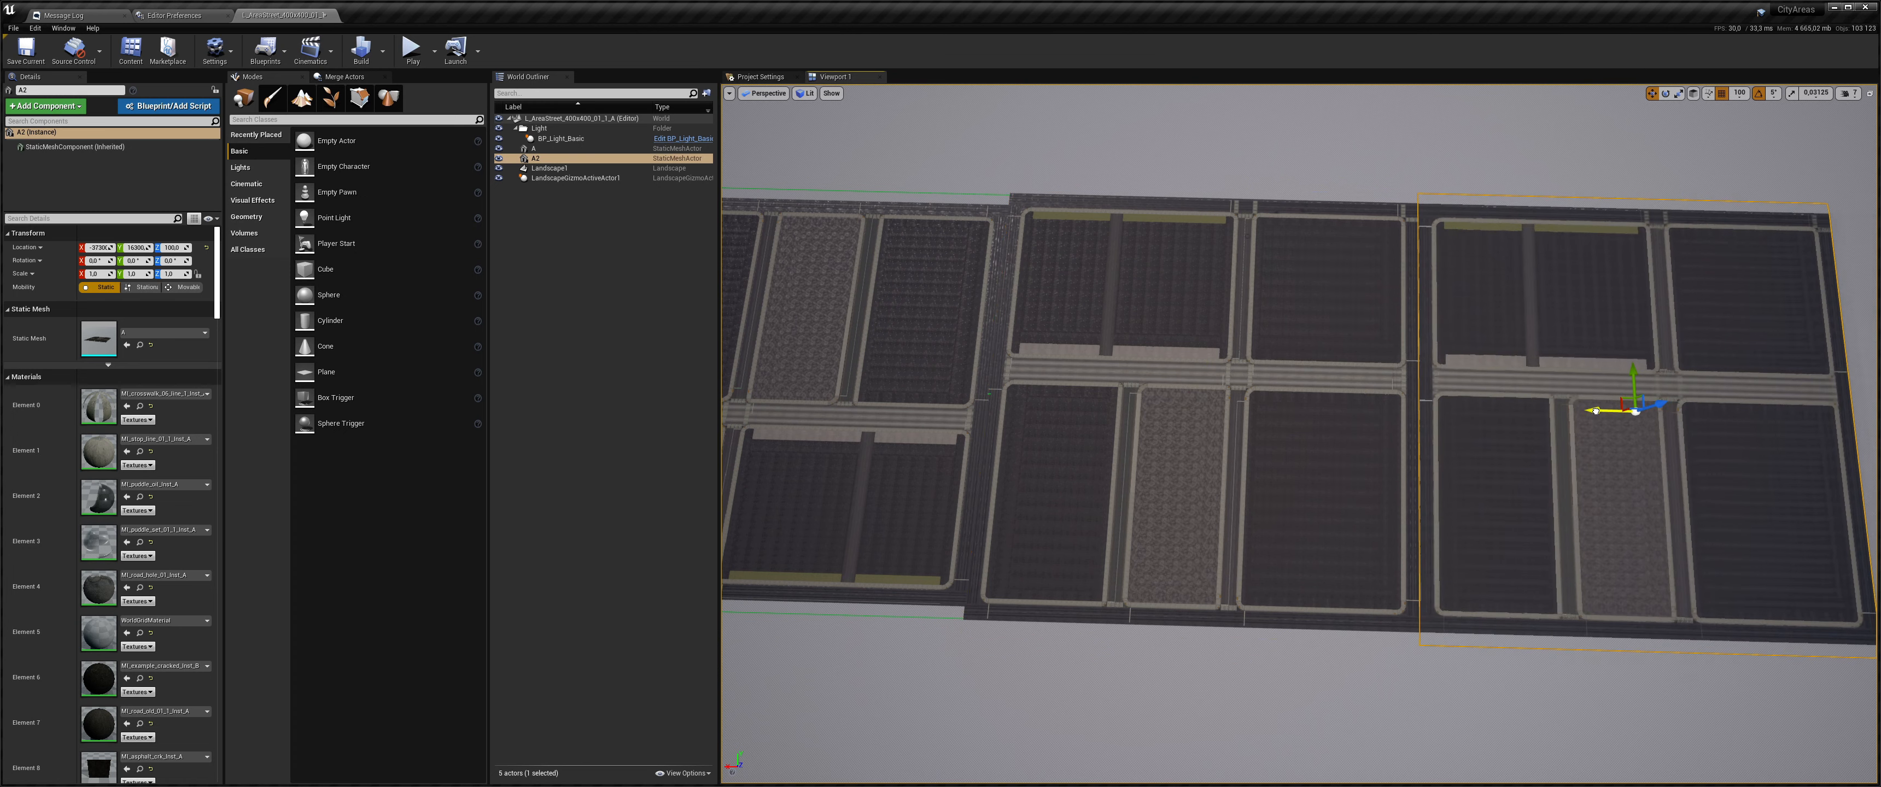
right_drag(1595, 411, 1558, 431)
alt+drag(1457, 422, 1666, 424)
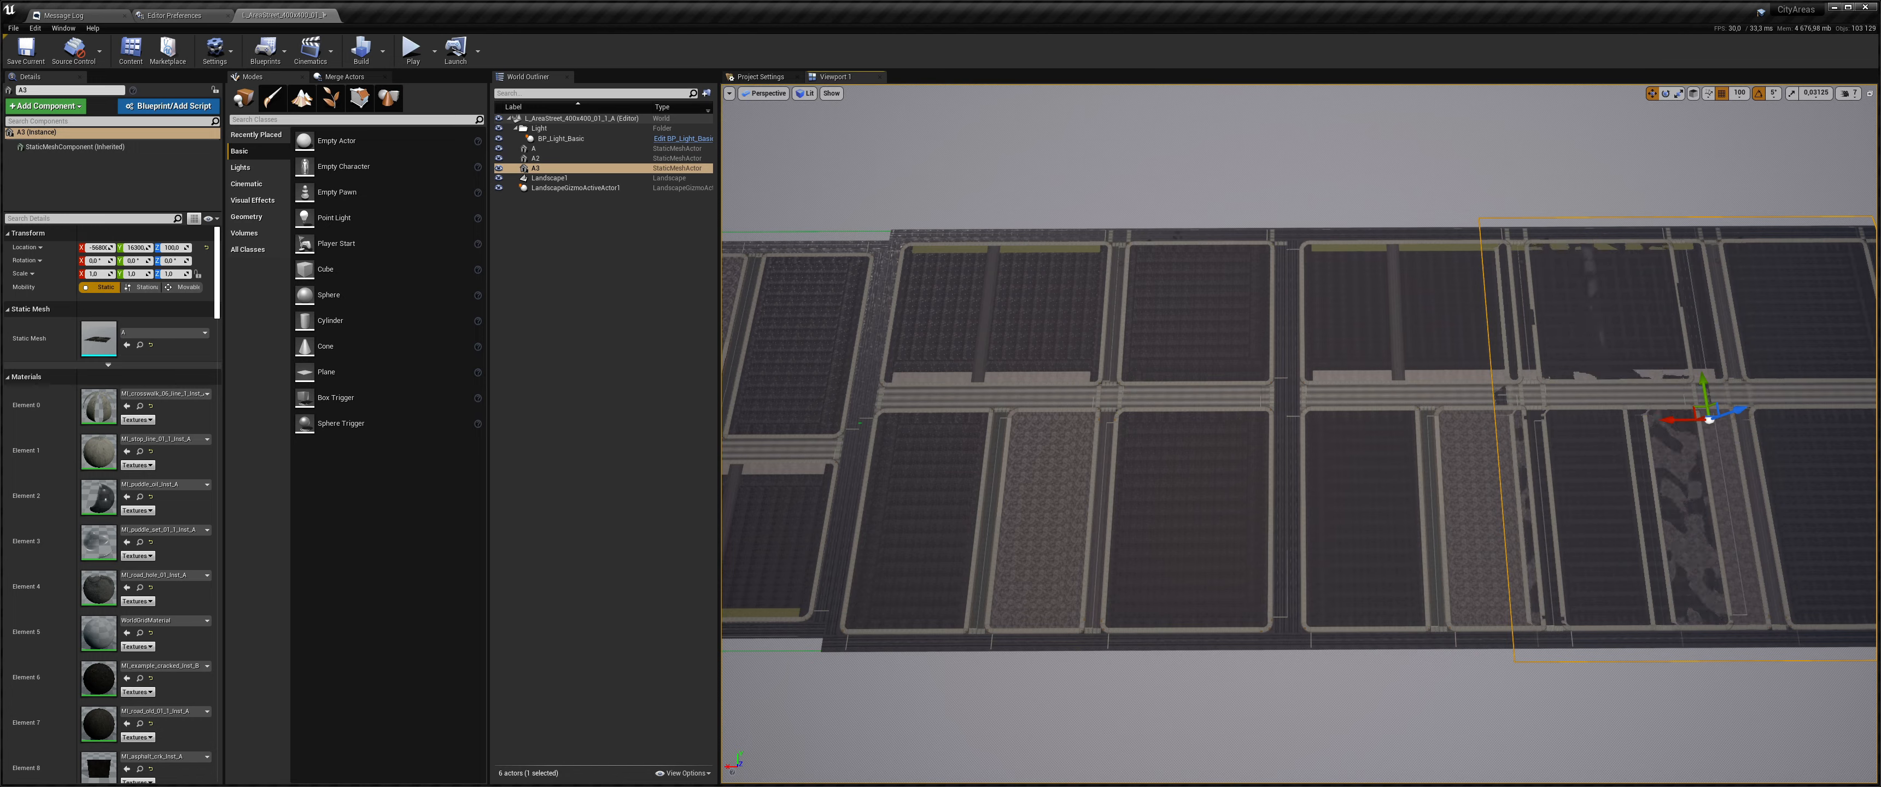
right_drag(1666, 424, 1710, 426)
drag(1514, 376, 1726, 378)
right_drag(1726, 378, 1536, 405)
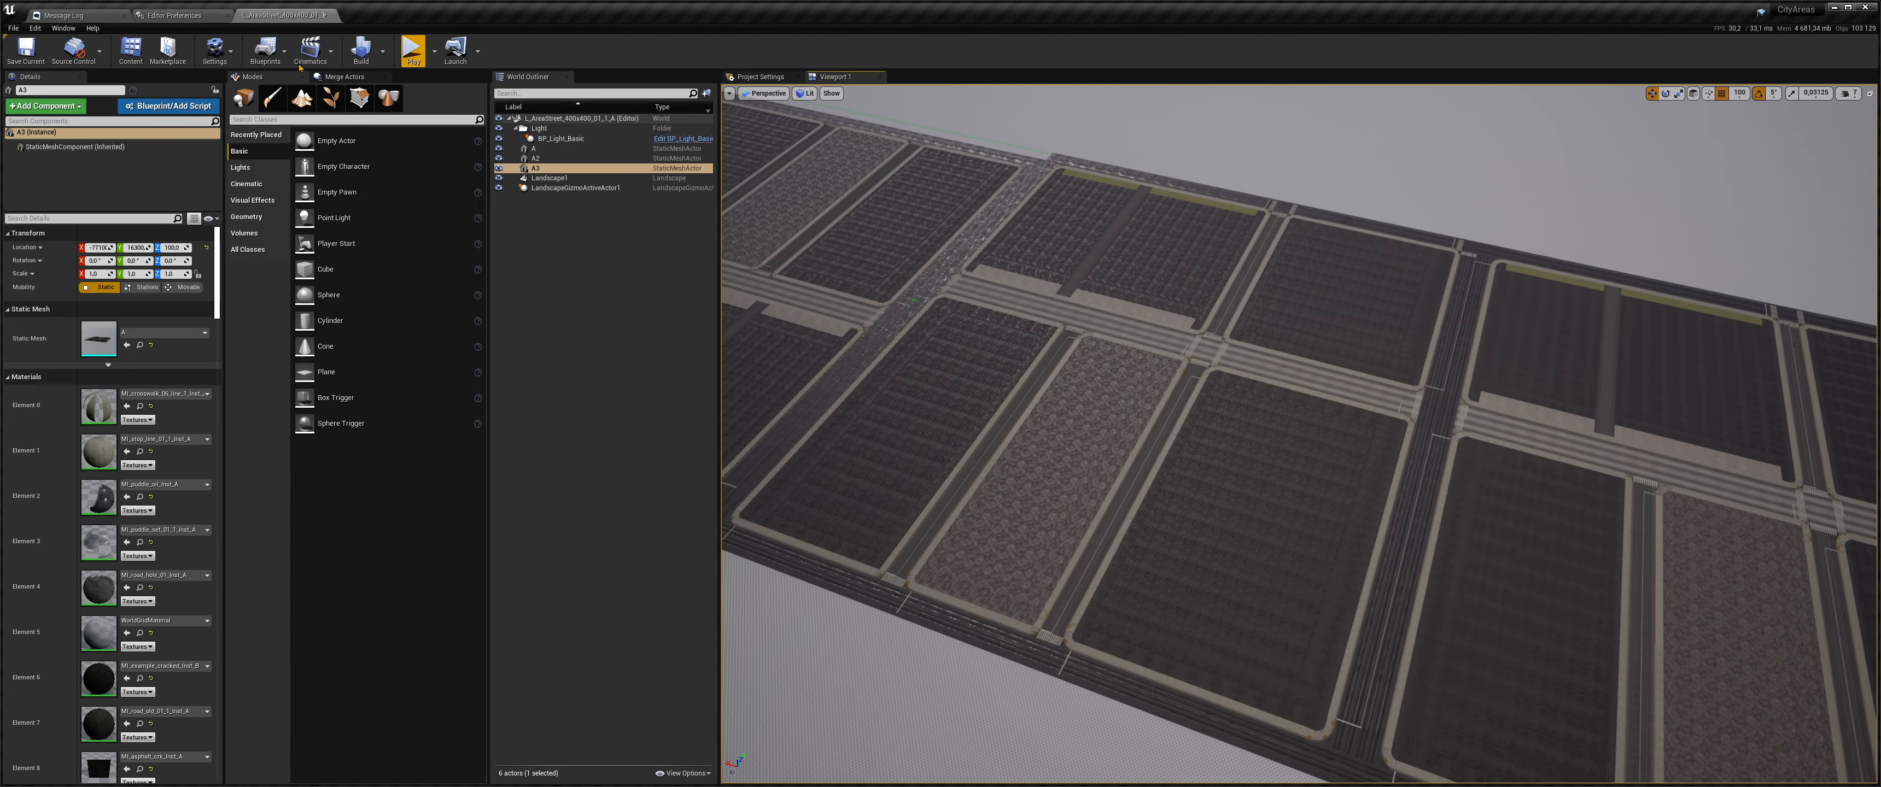
- In Landscape mode, extend the spline from its end control point with three control points at the far edges of mesh A and its two copies
click(302, 98)
right_drag(1139, 380, 1204, 409)
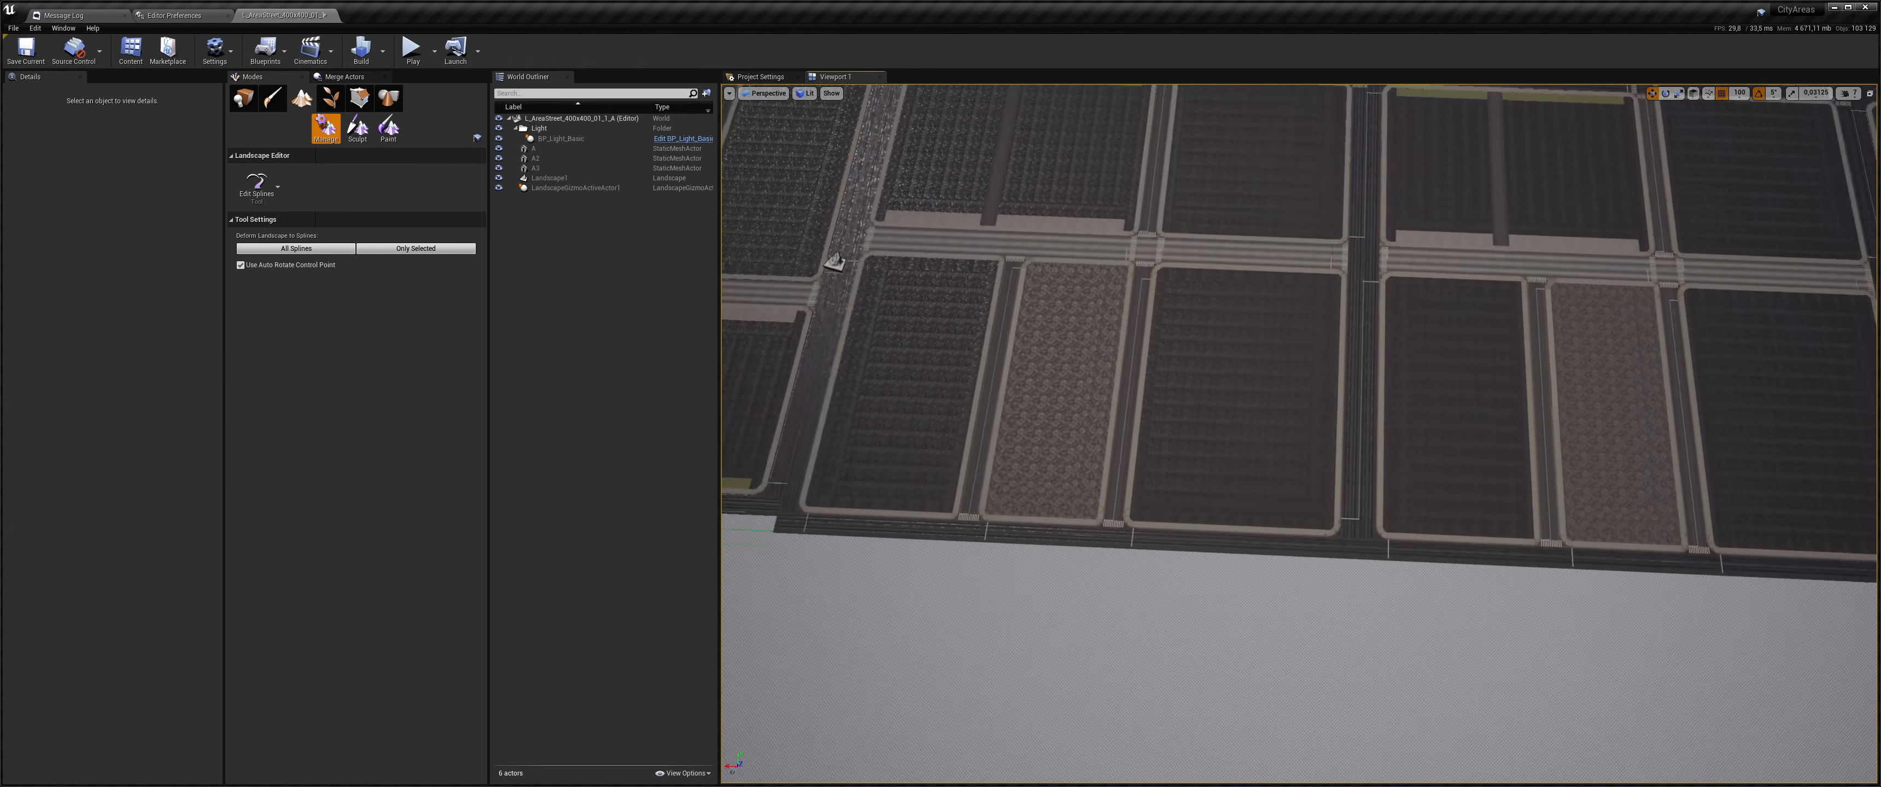
right_drag(1069, 307, 1070, 365)
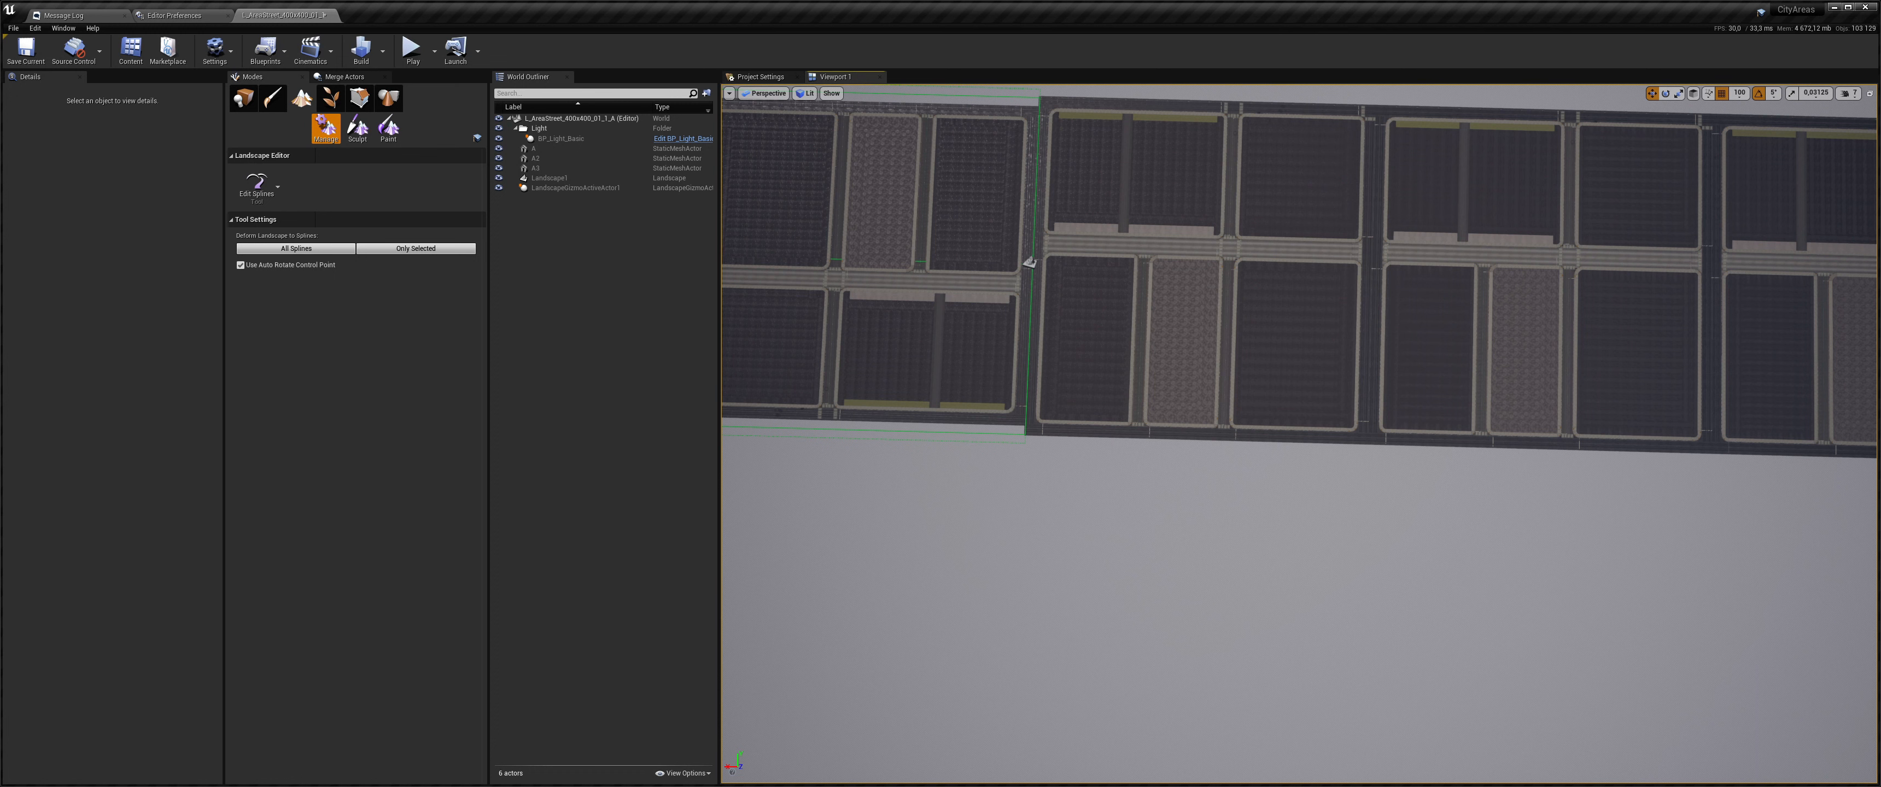
click(1030, 263)
ctrl+click(1372, 272)
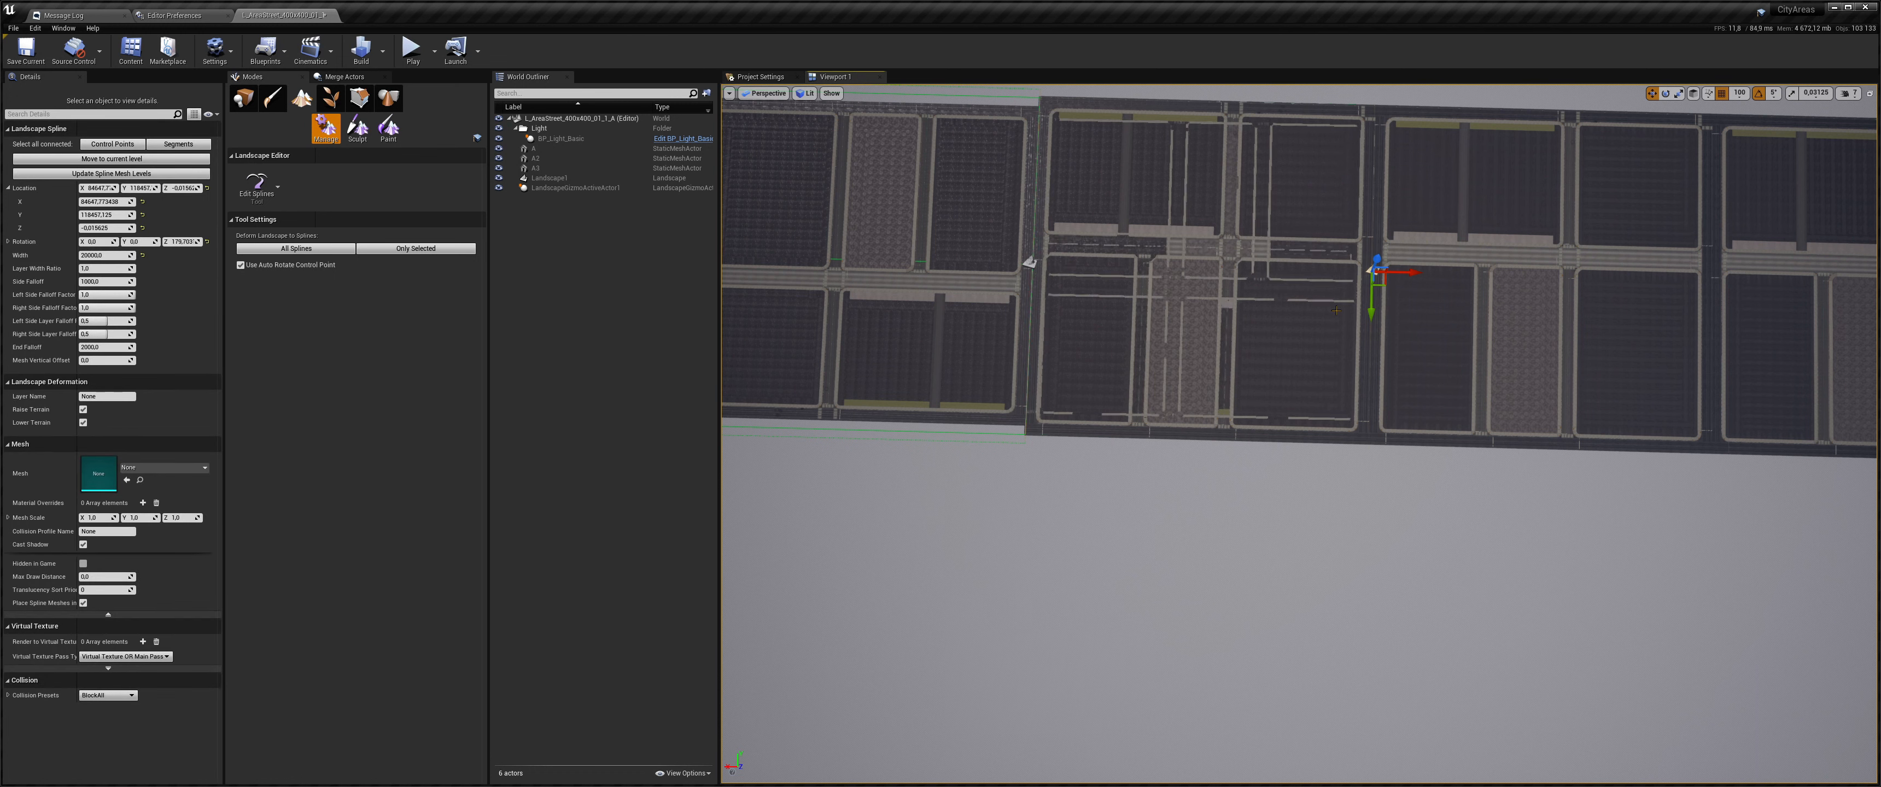
right_drag(1373, 272, 1375, 271)
key(d)
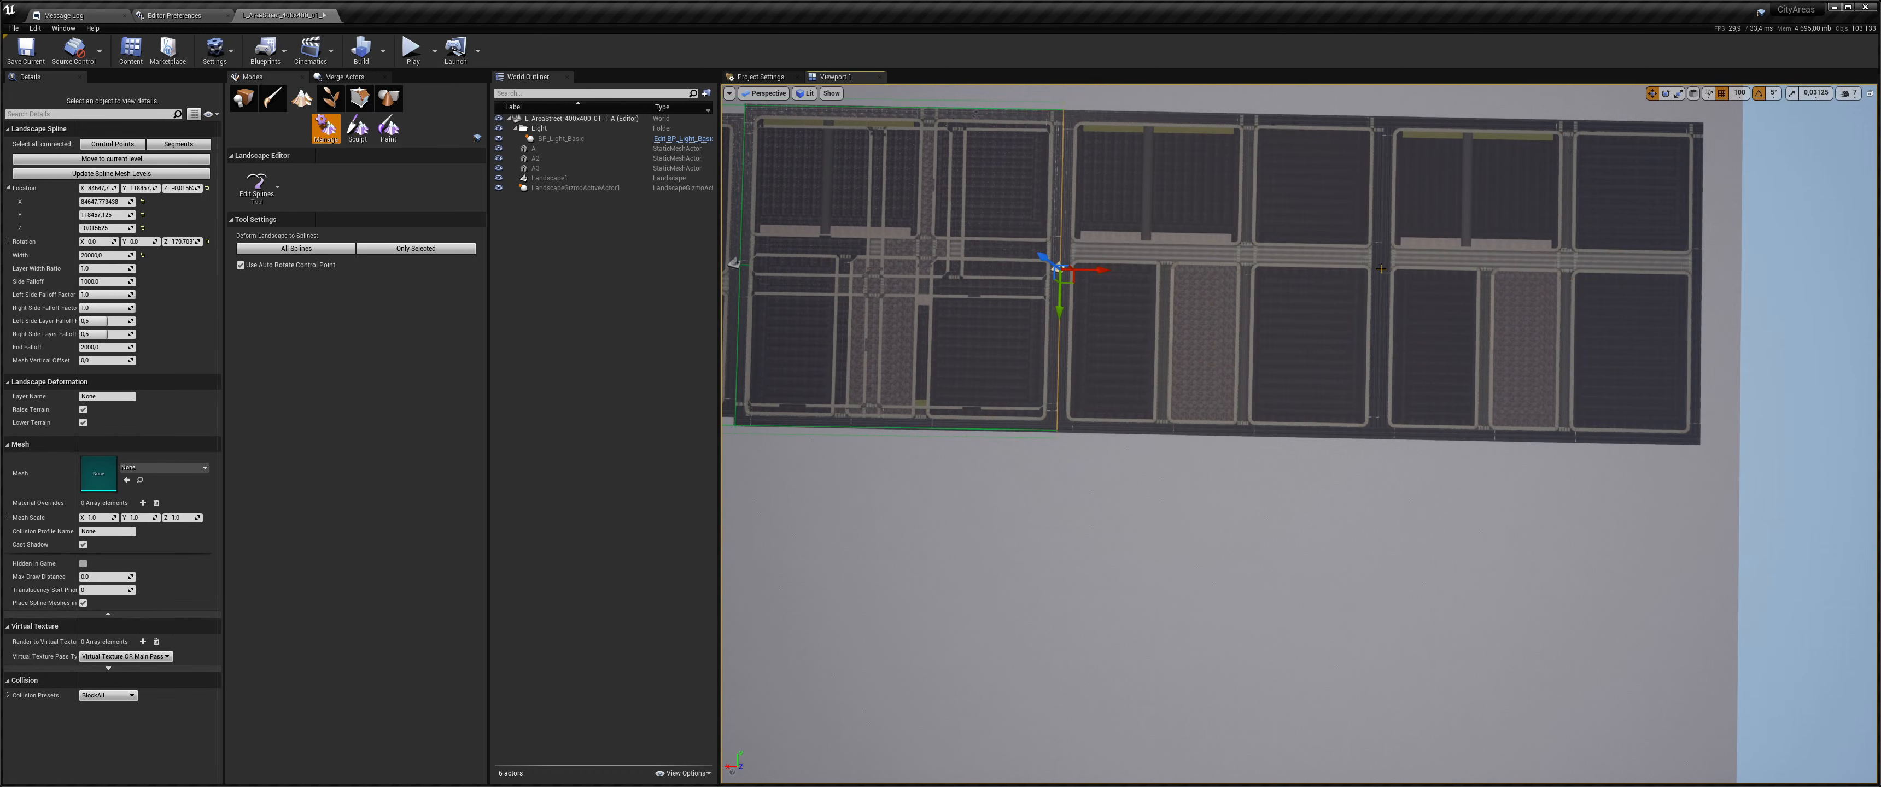
ctrl+click(1382, 267)
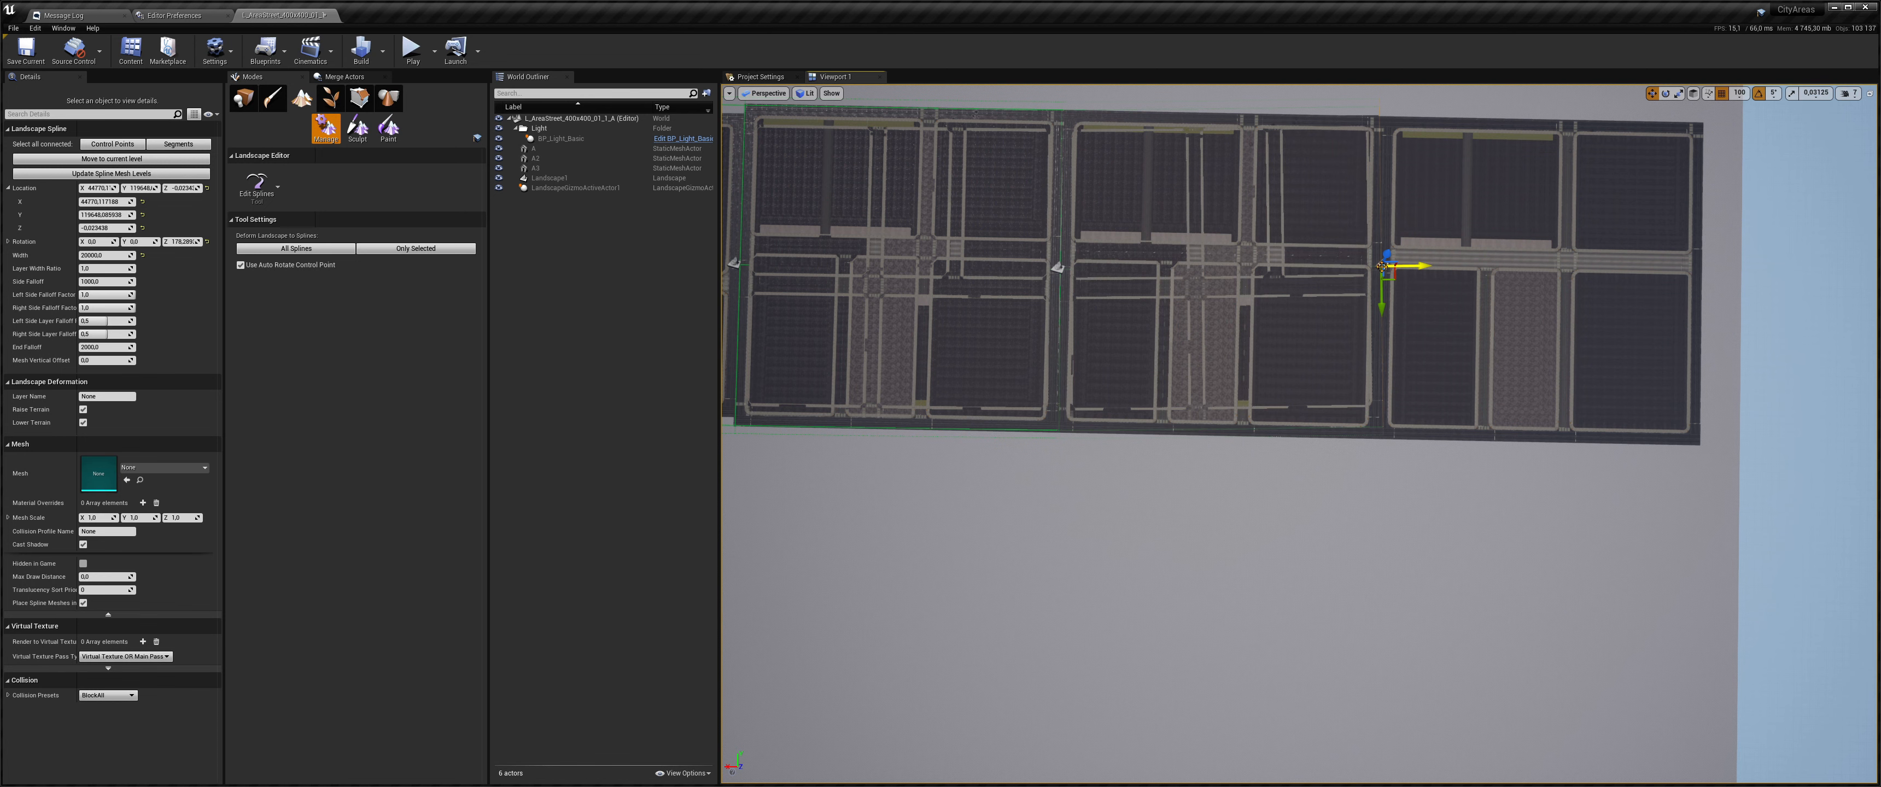
ctrl+click(1701, 273)
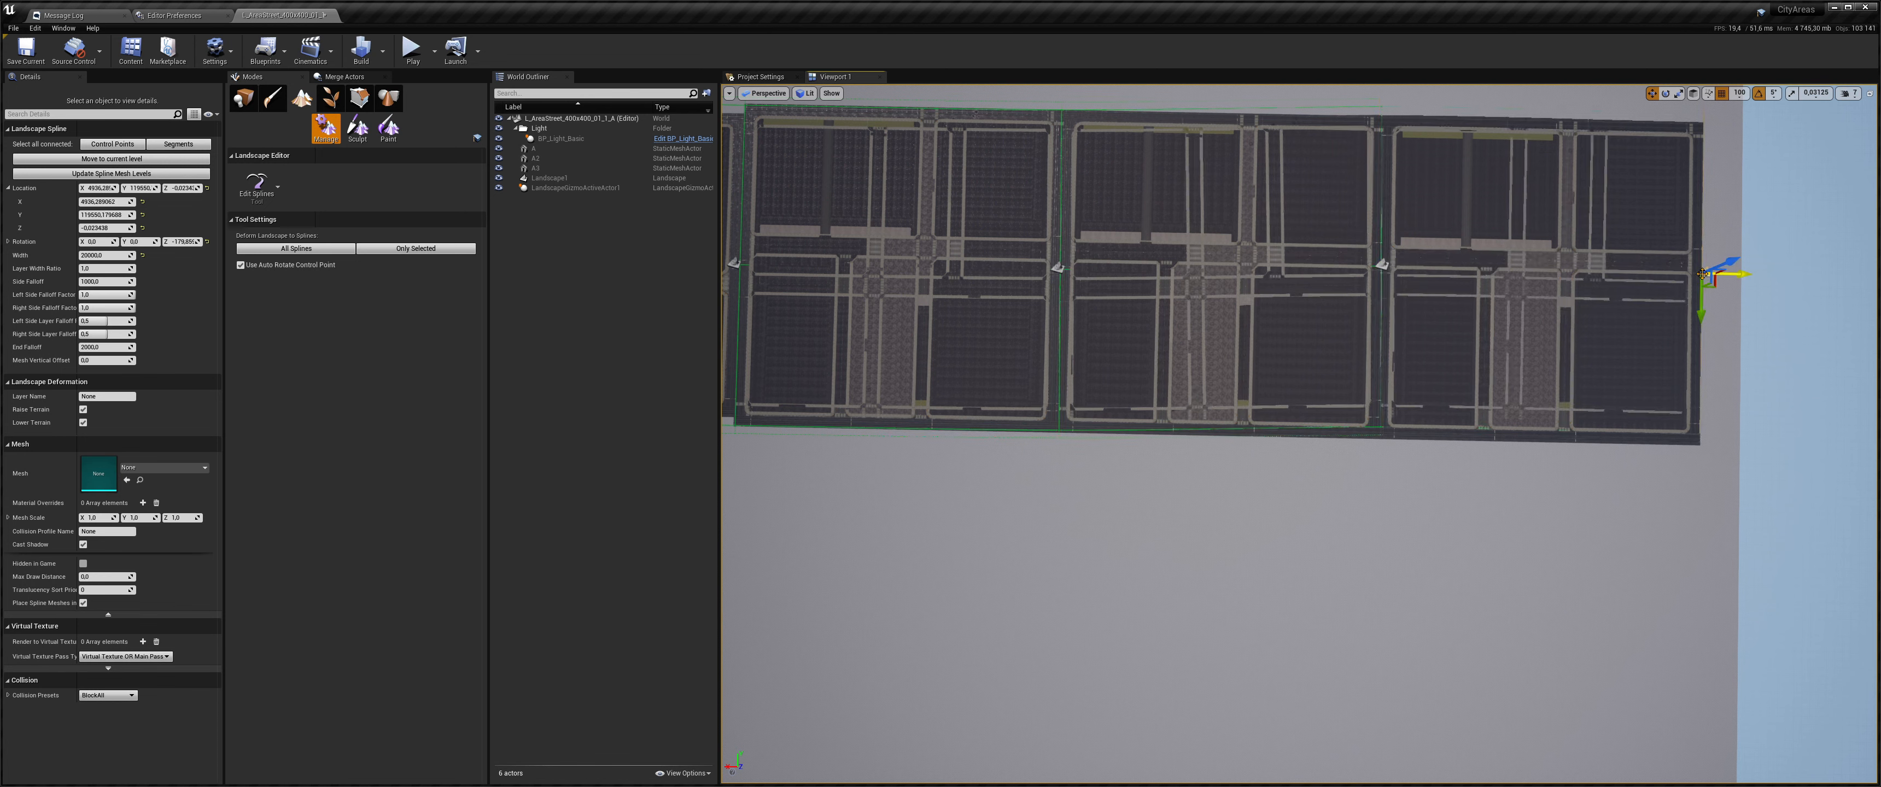
- Return to placement mode and delete the three guide meshes A, A2 and A3
click(243, 98)
click(533, 148)
shift+click(548, 168)
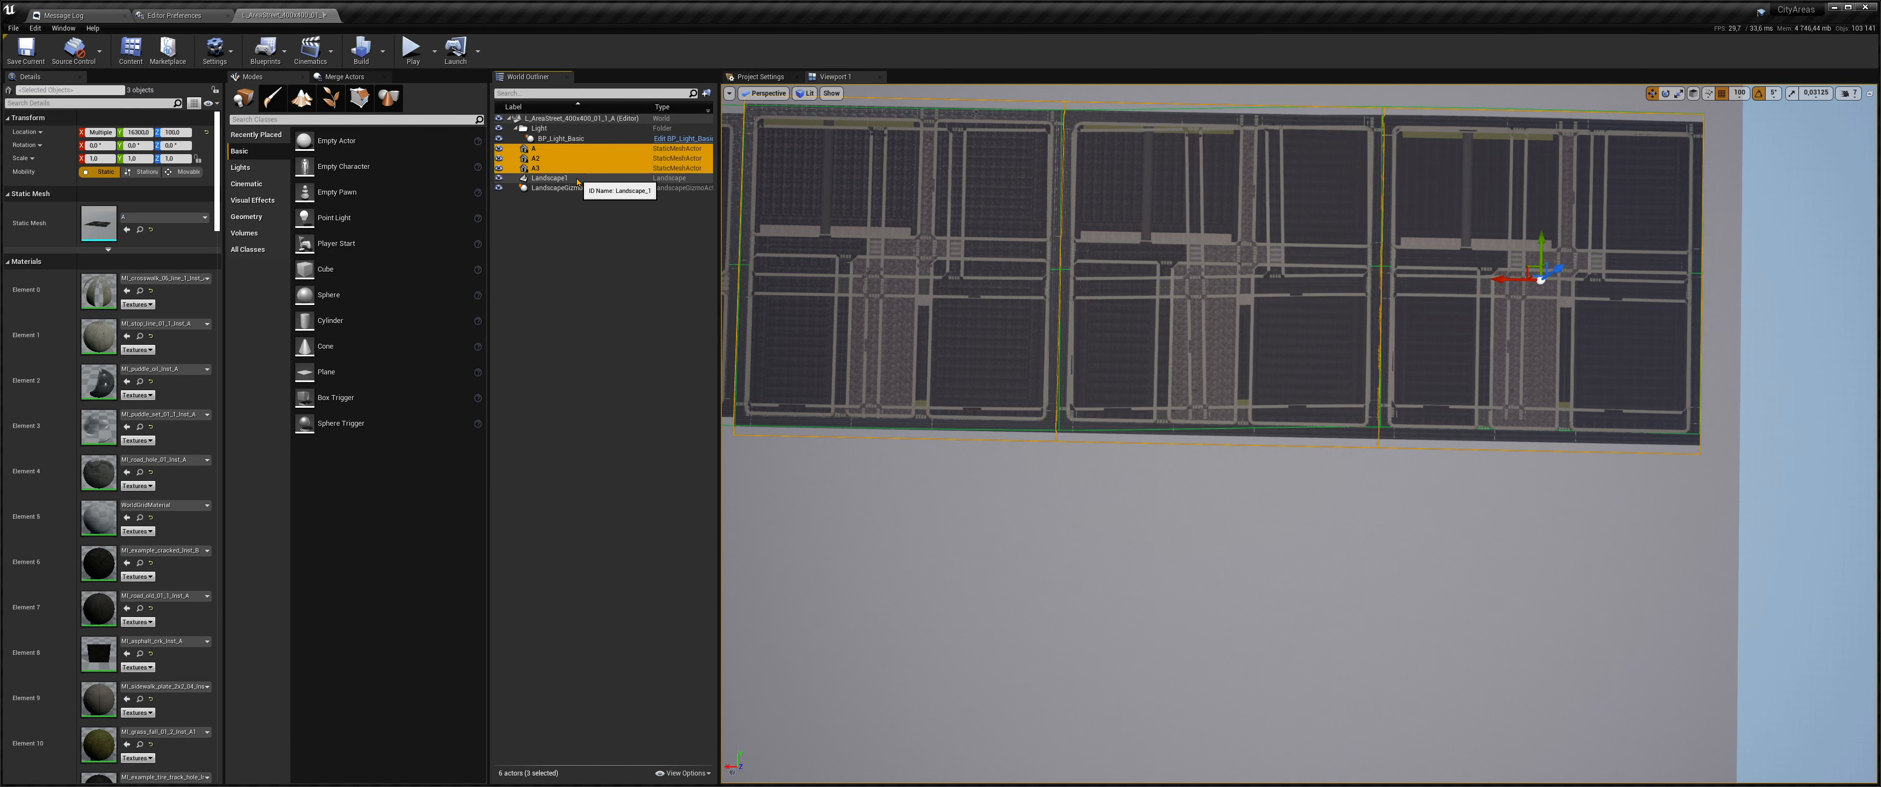
key(Delete)
- Back in Landscape mode, select all connected control points of the spline and give them the same Y location
right_drag(1139, 380, 1132, 289)
key(a)
right_drag(949, 261, 969, 276)
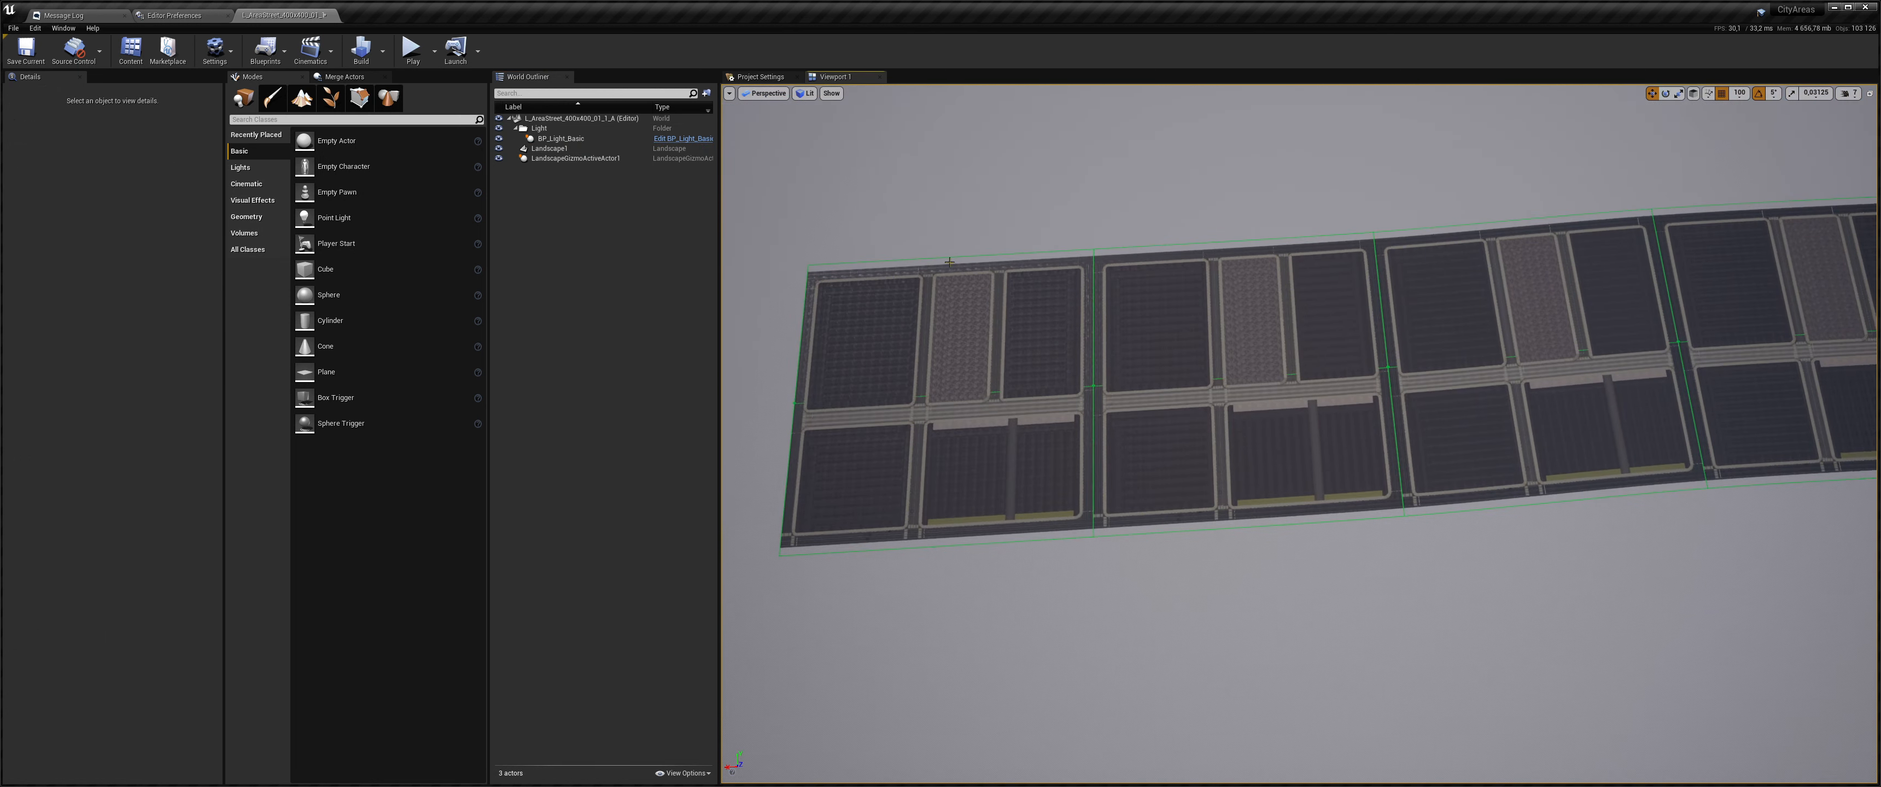
mouse_move(1053, 233)
right_down()
mouse_move(912, 201)
mouse_move(985, 204)
mouse_move(1026, 233)
right_up()
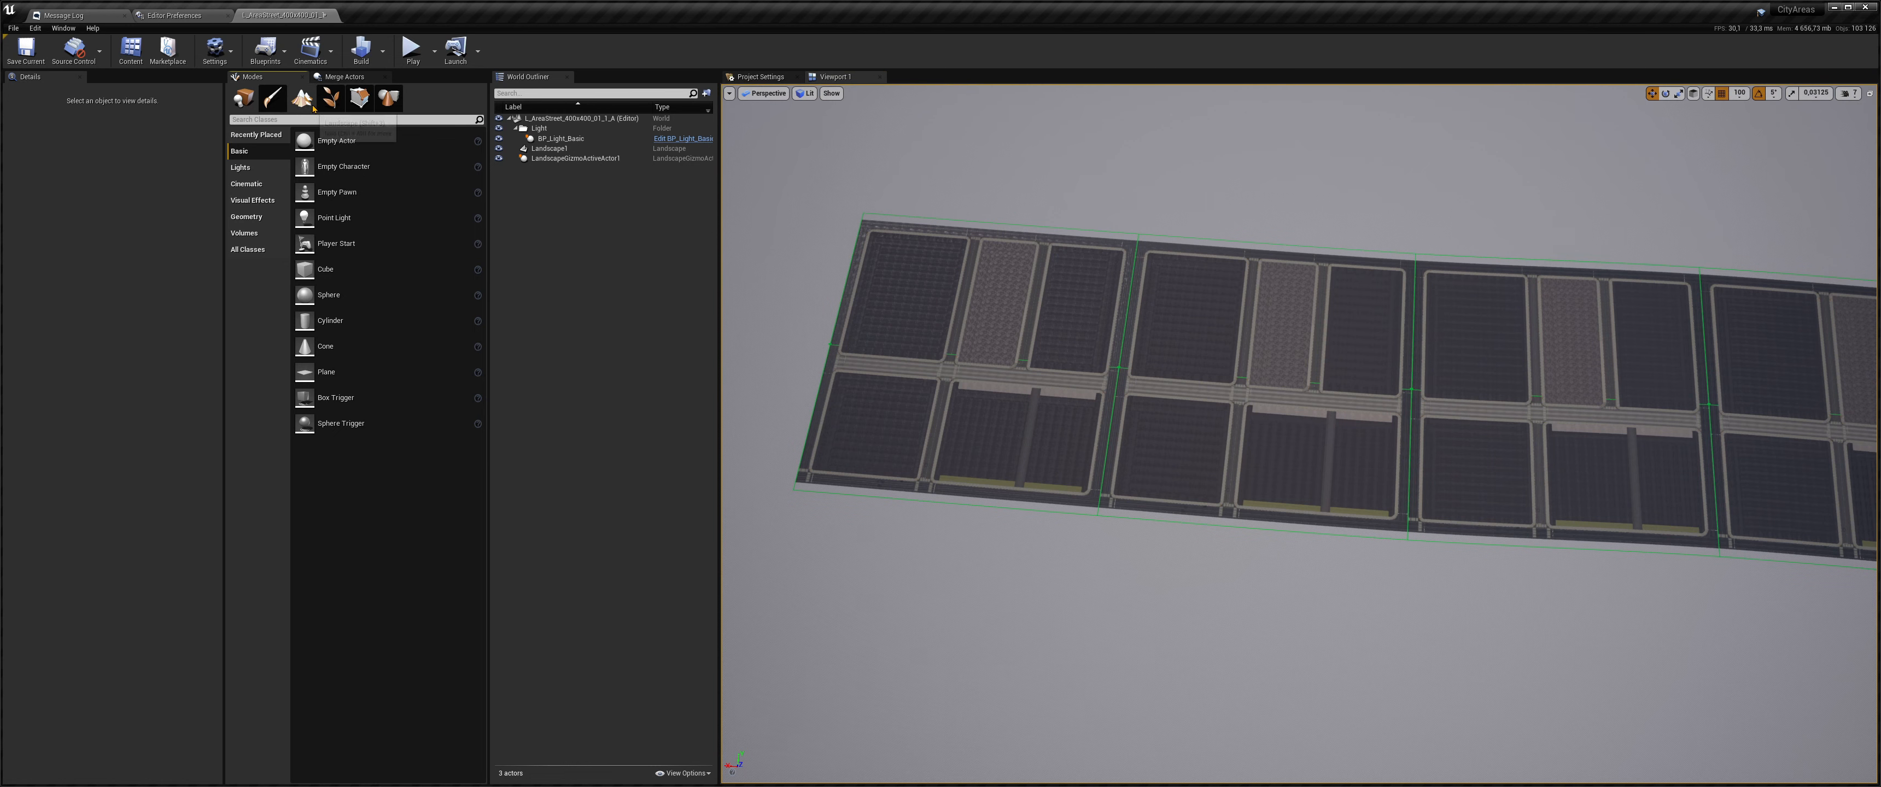
click(387, 100)
click(825, 343)
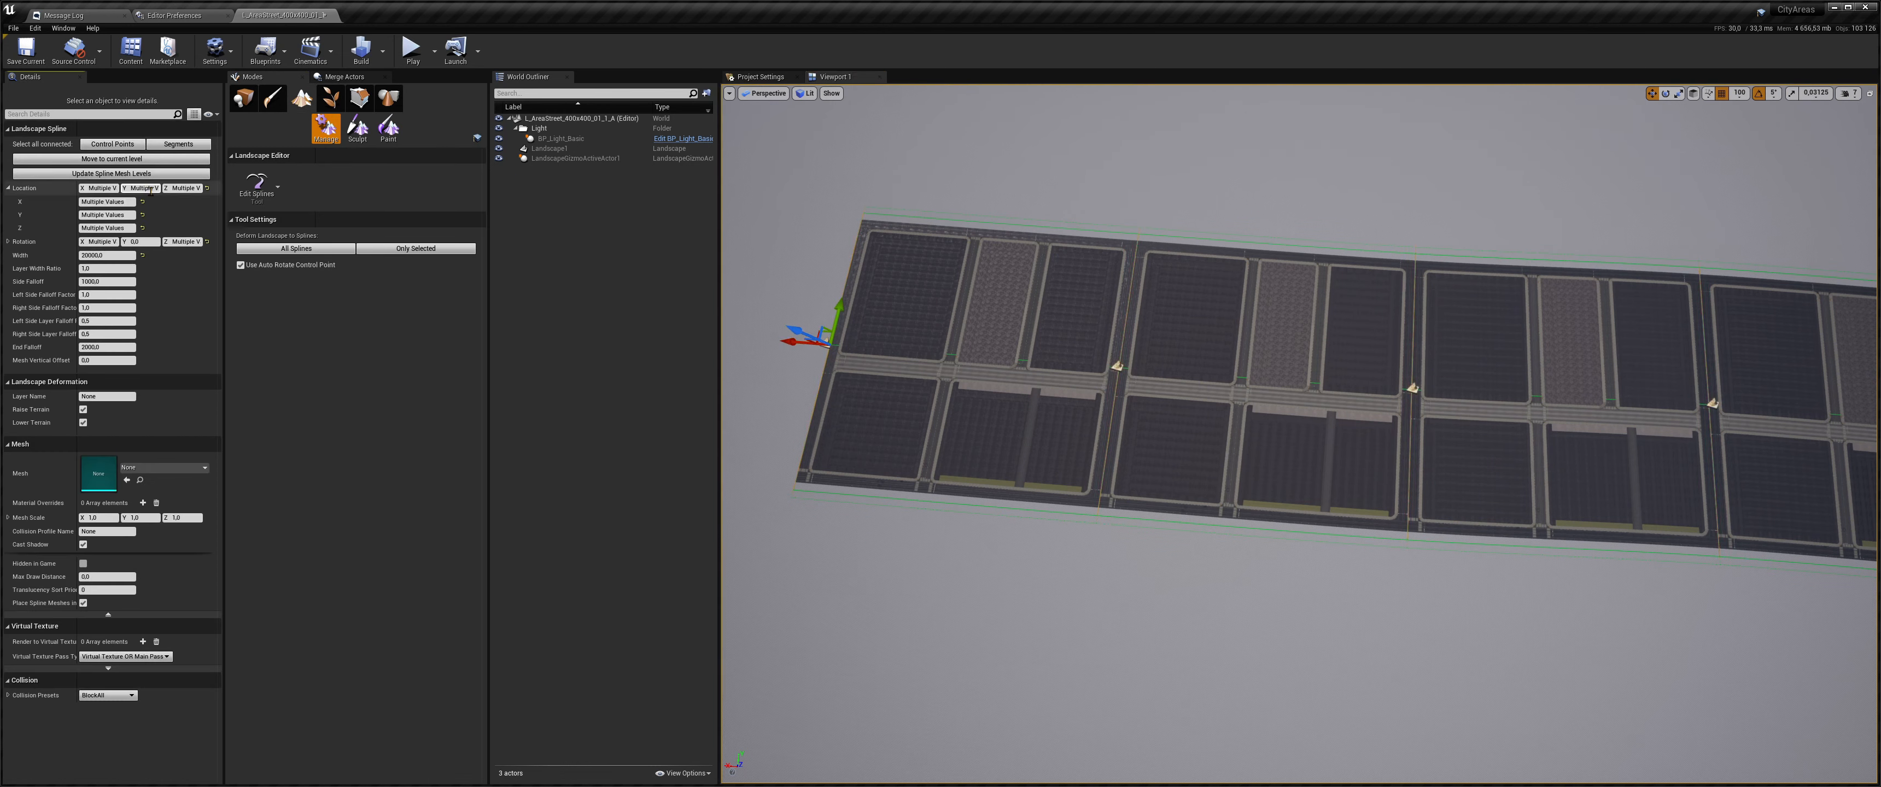
click(111, 144)
right_drag(1039, 272, 1058, 287)
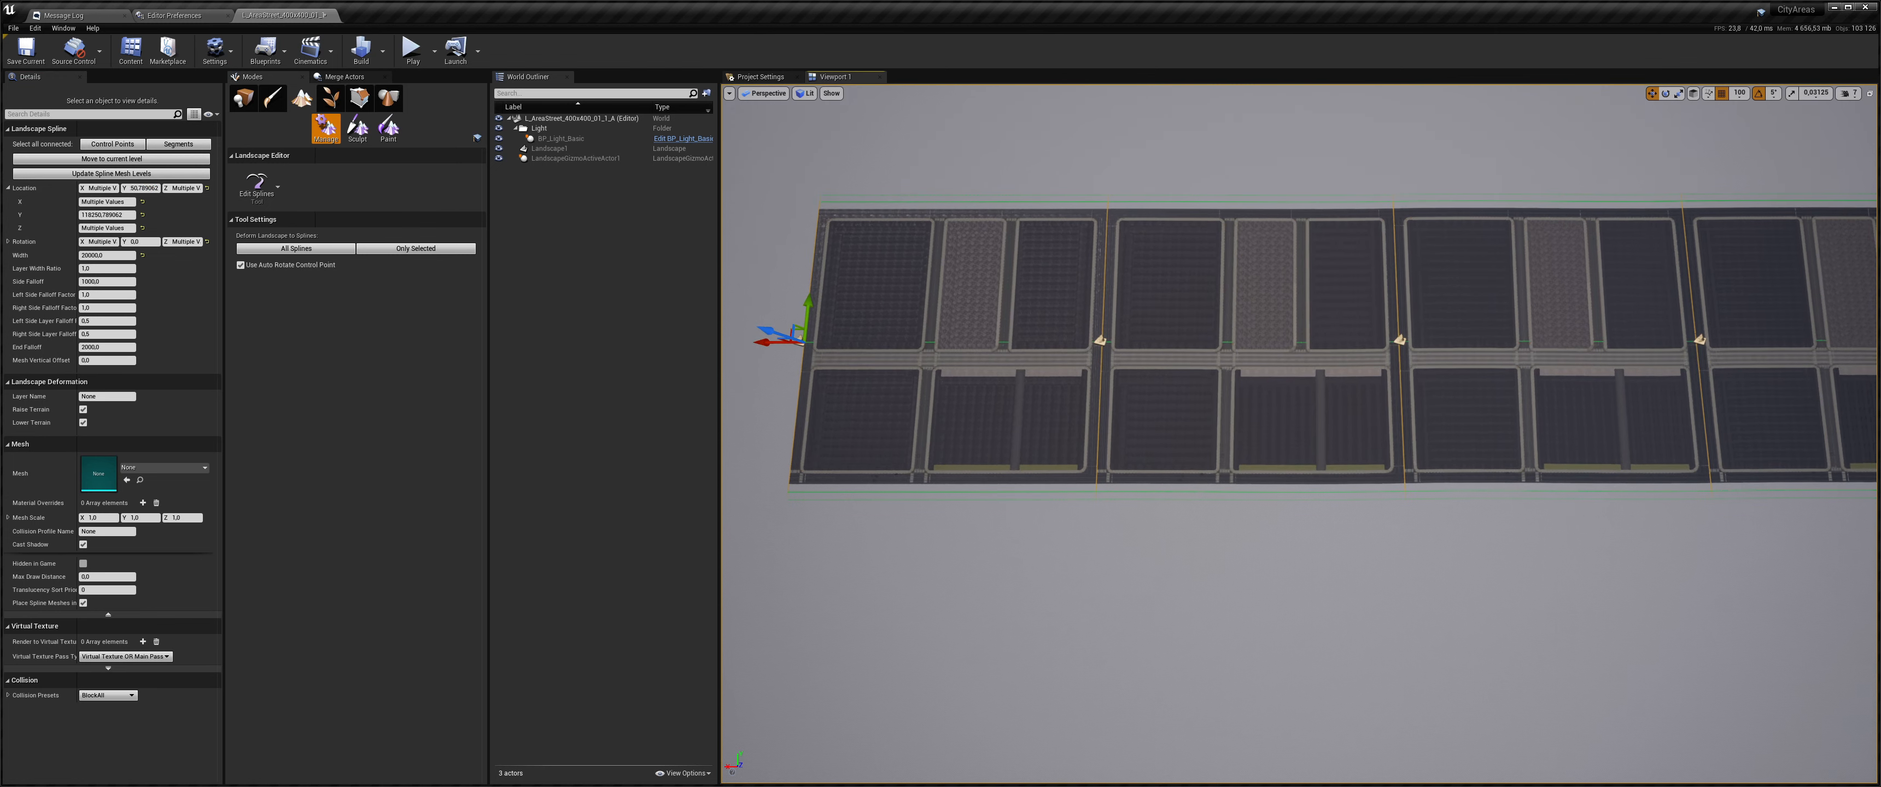
- Try setting the Z rotation of all connected control points to 0, then undo the change
click(187, 241)
text(0)
key(Return)
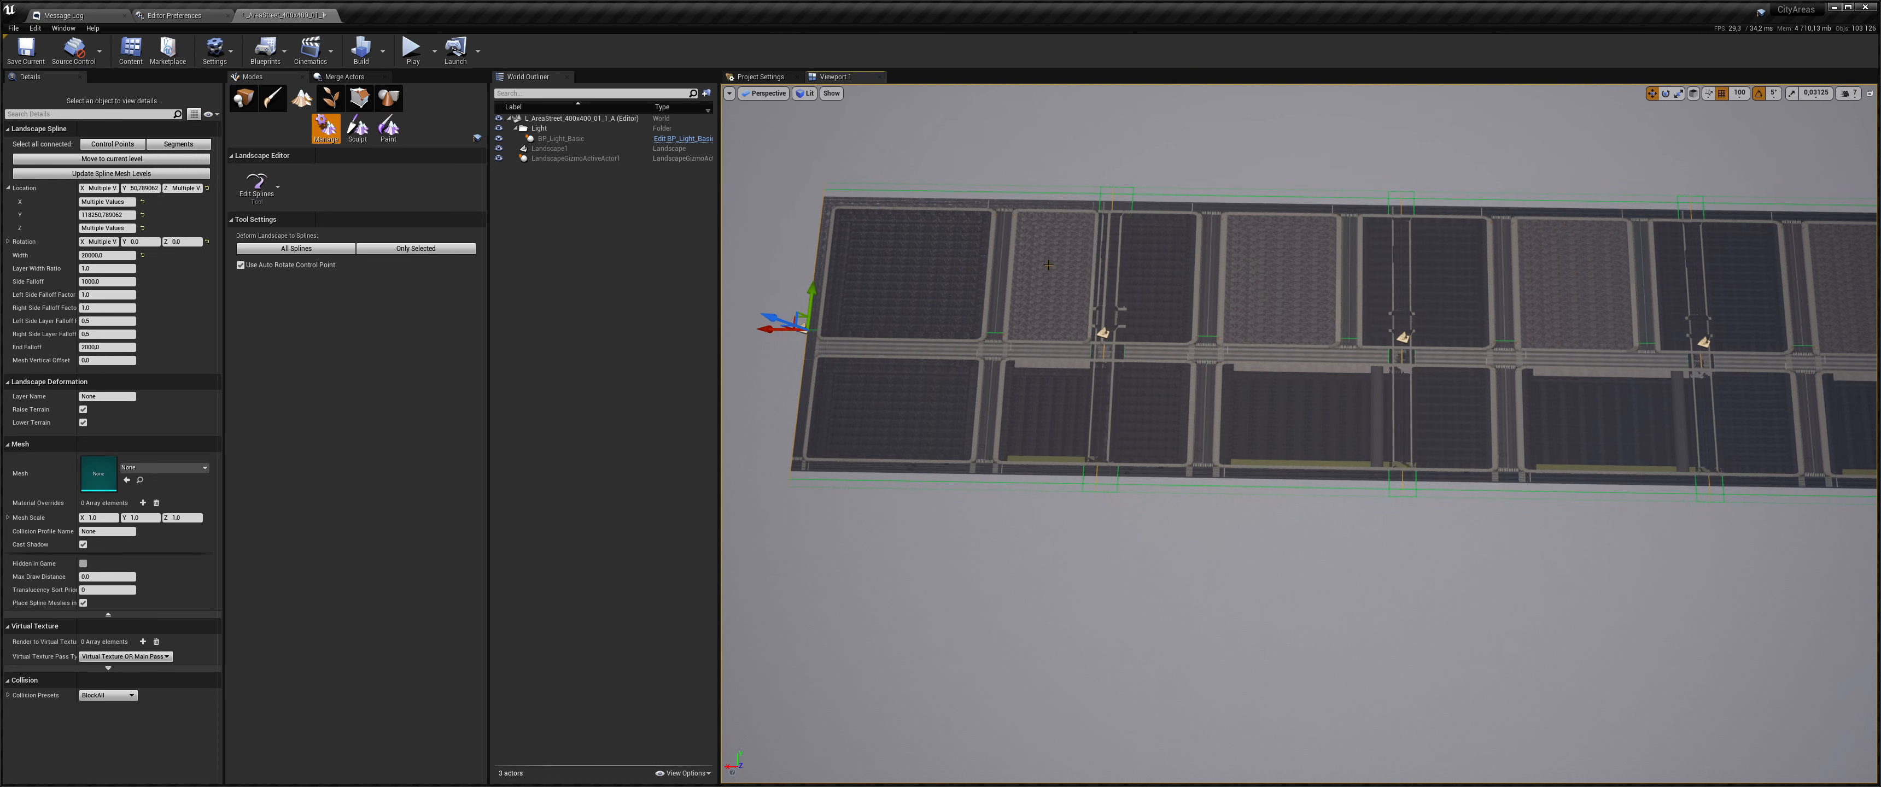
key(ctrl+z)
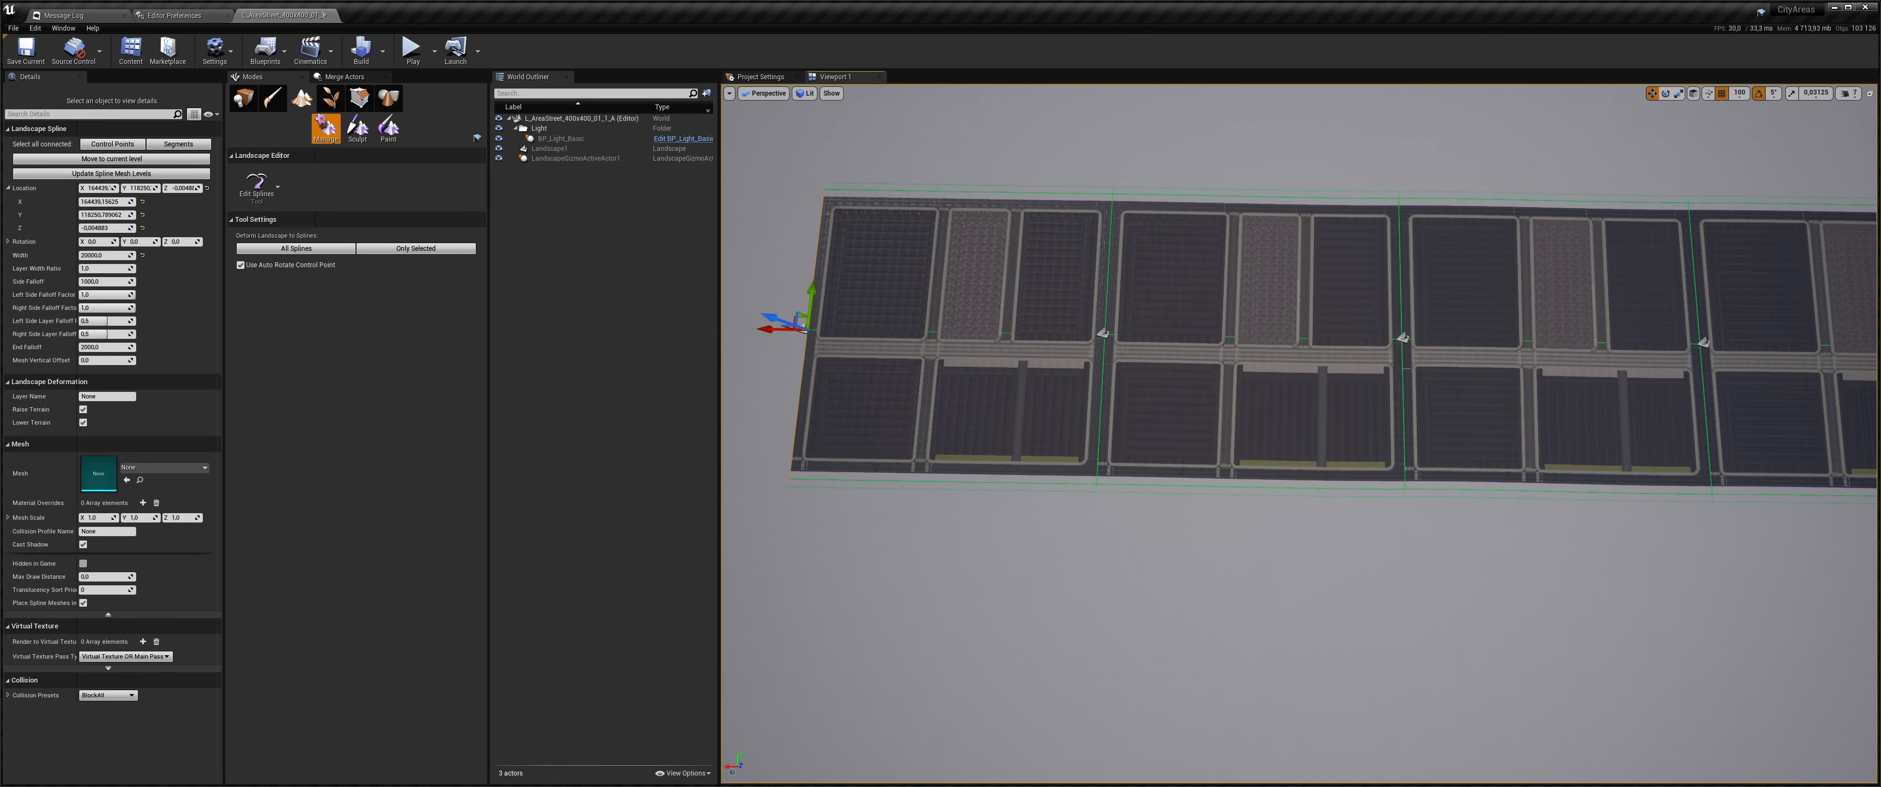
- Set the Z rotation of the spline's inner control points to 180 one by one and select the far end control point
click(1102, 333)
click(188, 242)
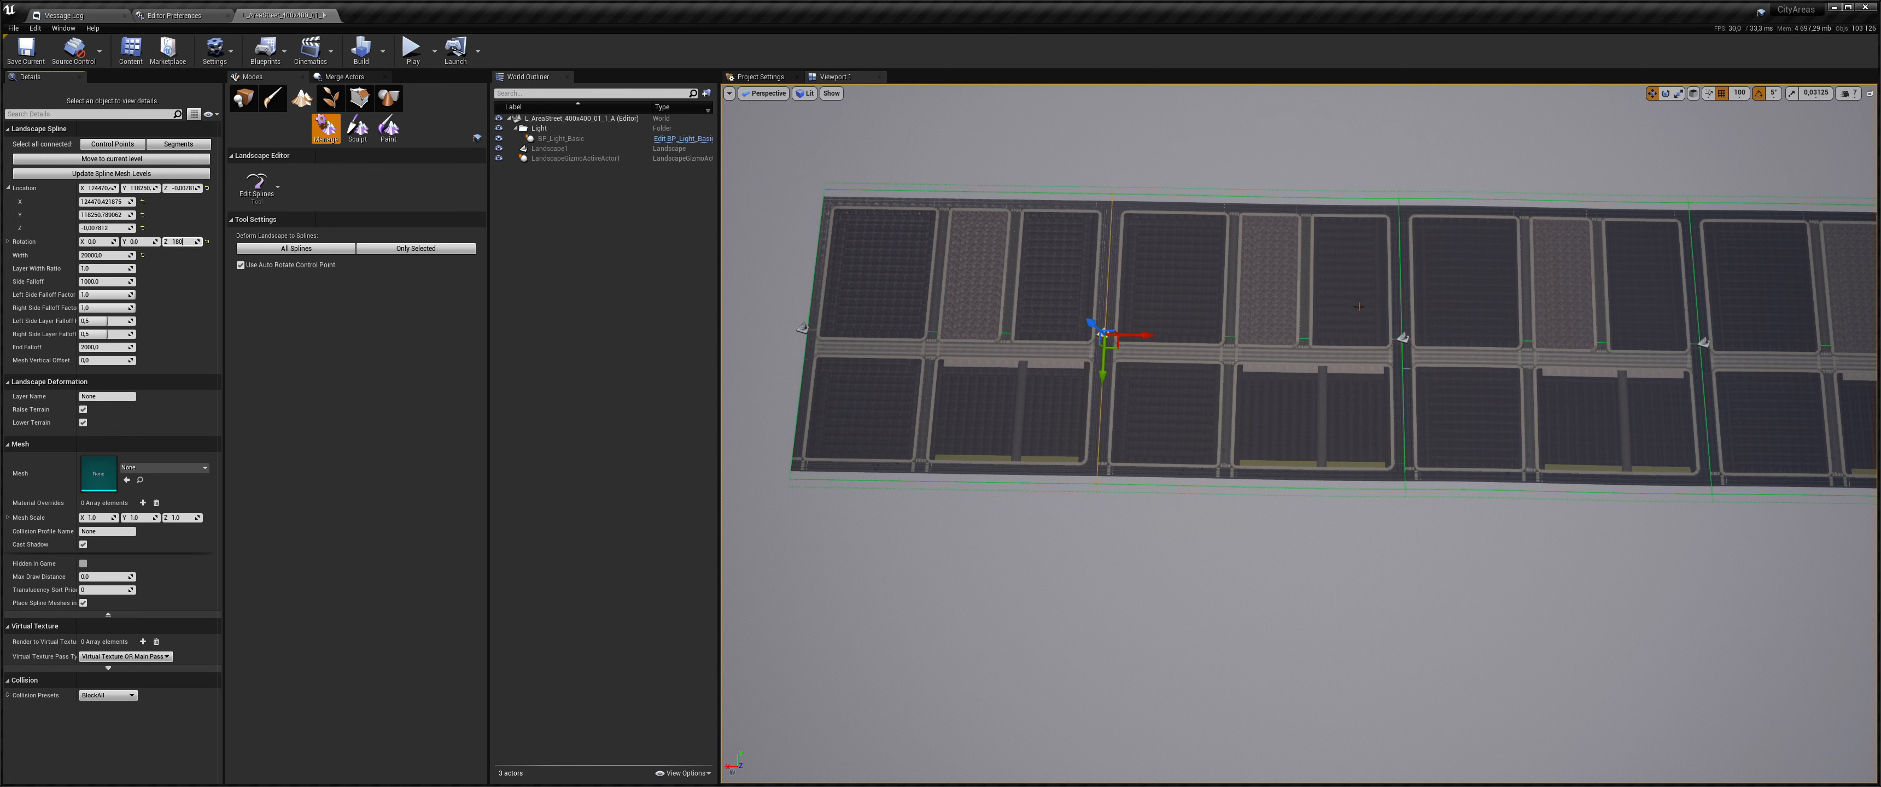
click(1402, 338)
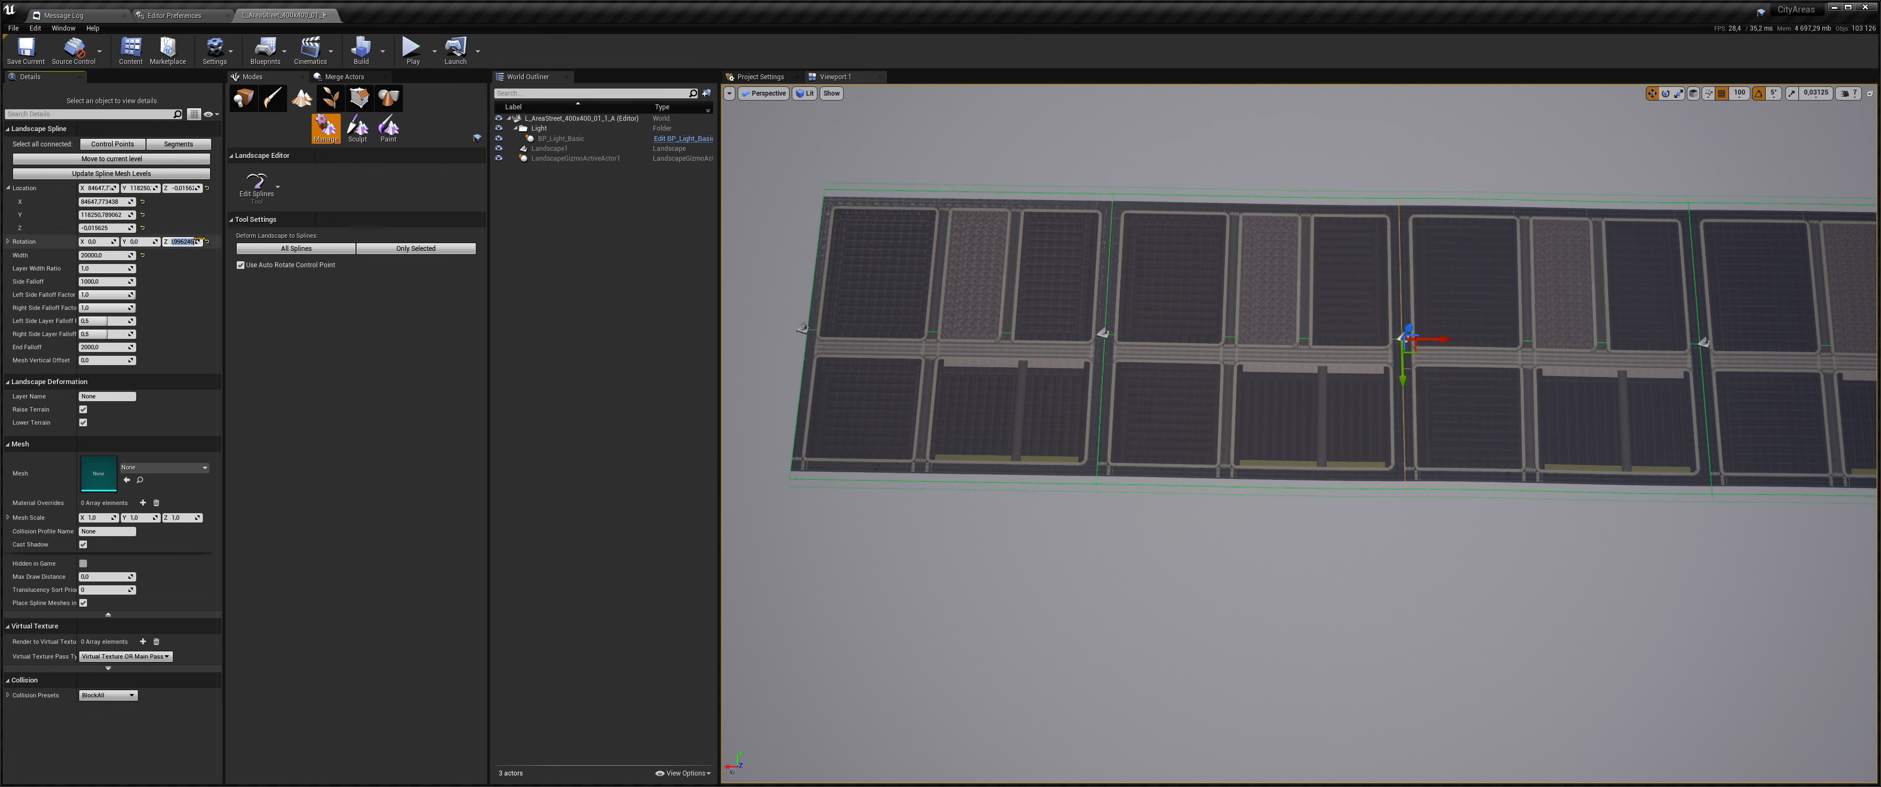
text(180)
middle_drag(1282, 311, 1470, 342)
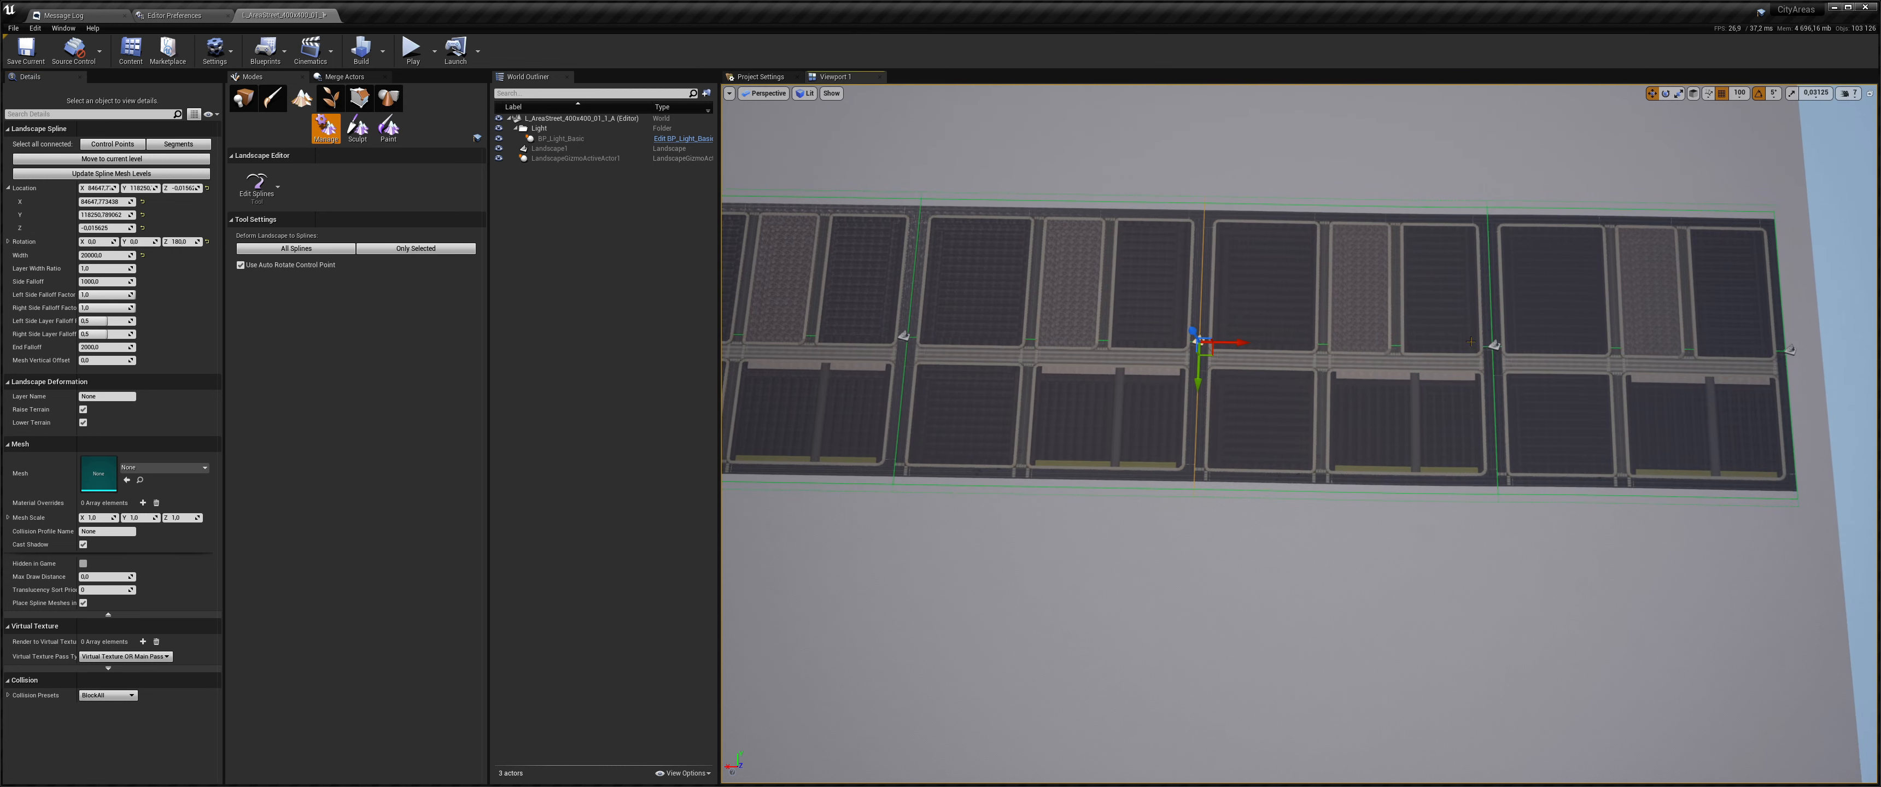
click(1493, 345)
click(197, 241)
text(1)
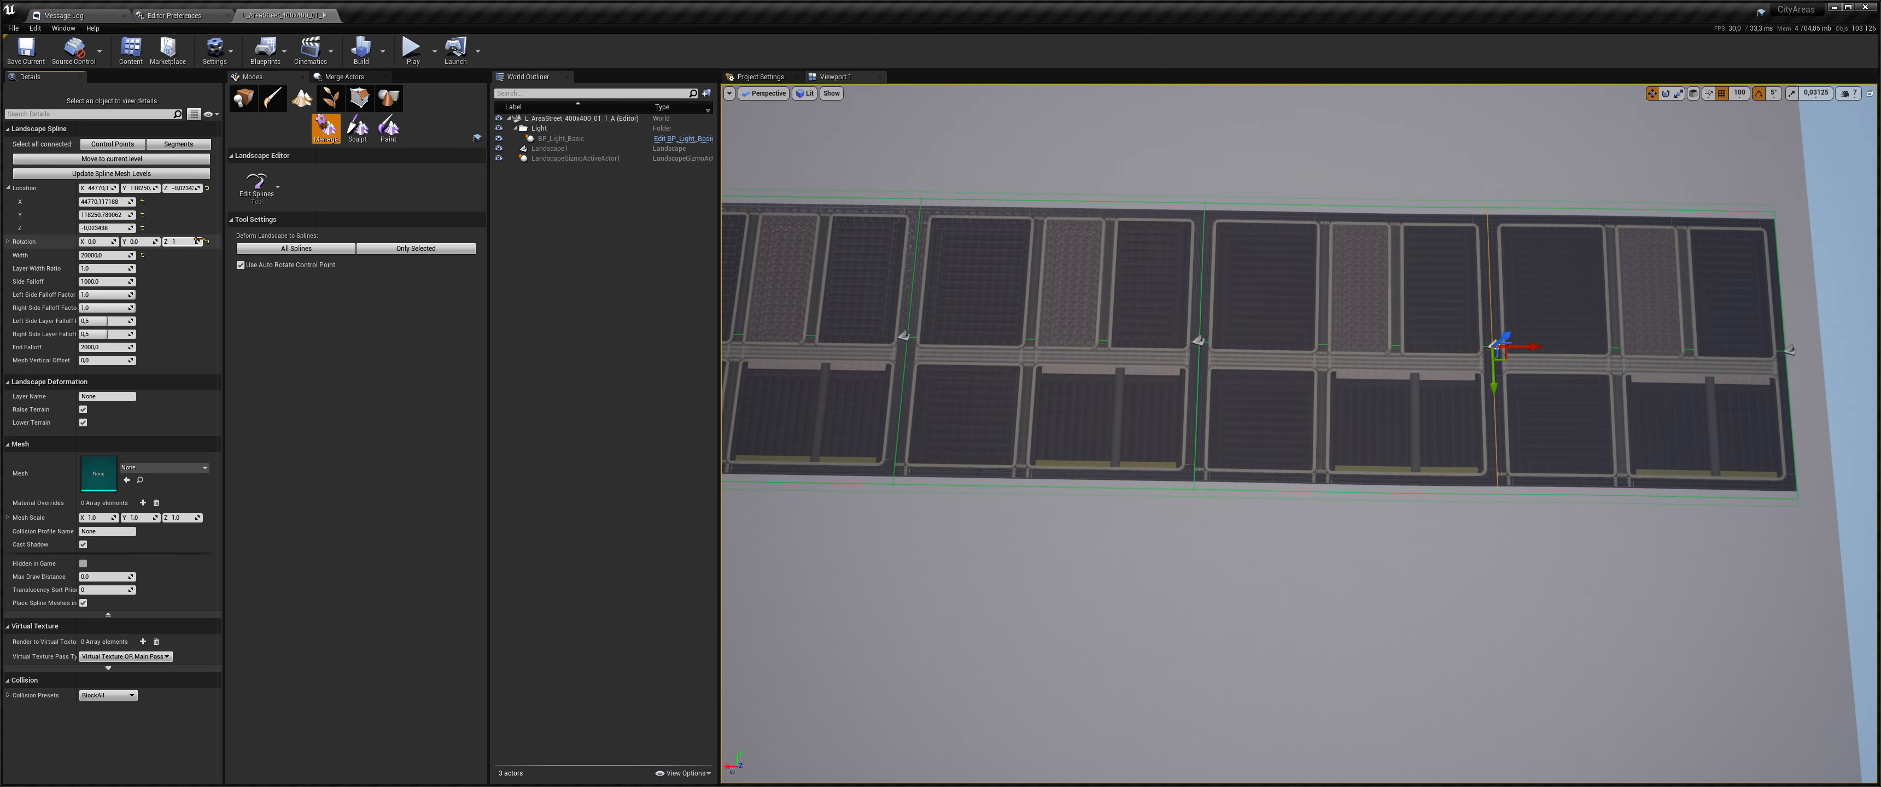
text(80)
click(1789, 350)
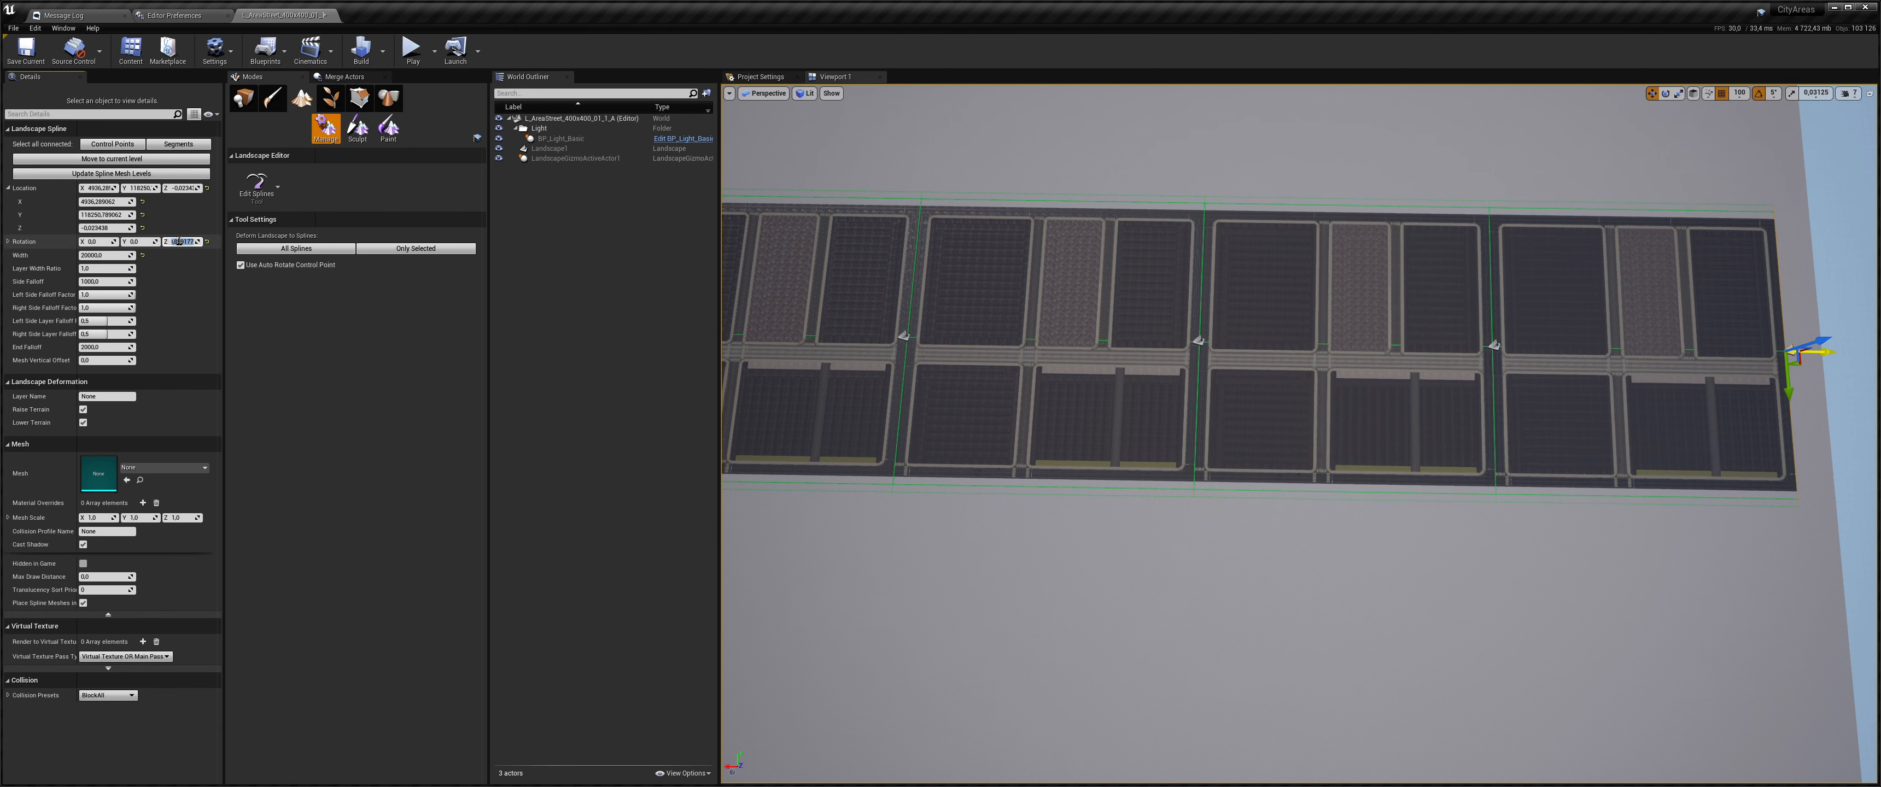
- Raise the control point at the start of the spline above the landscape and set its Z location to 800
right_drag(1129, 315, 912, 314)
key(w)
key(s)
click(957, 365)
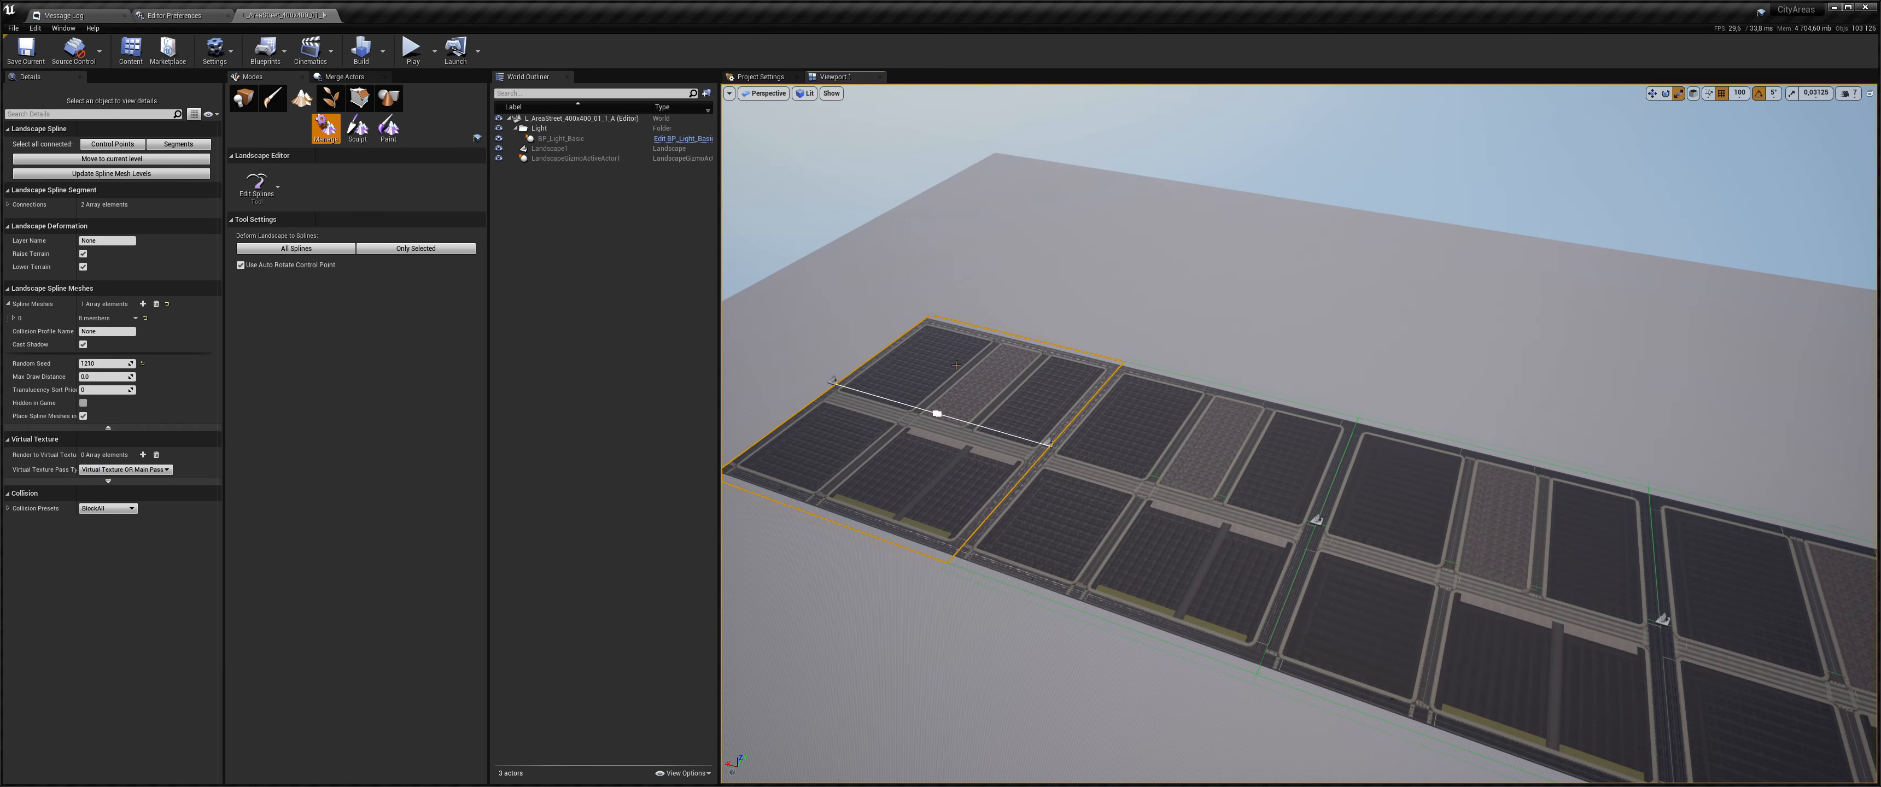
click(111, 144)
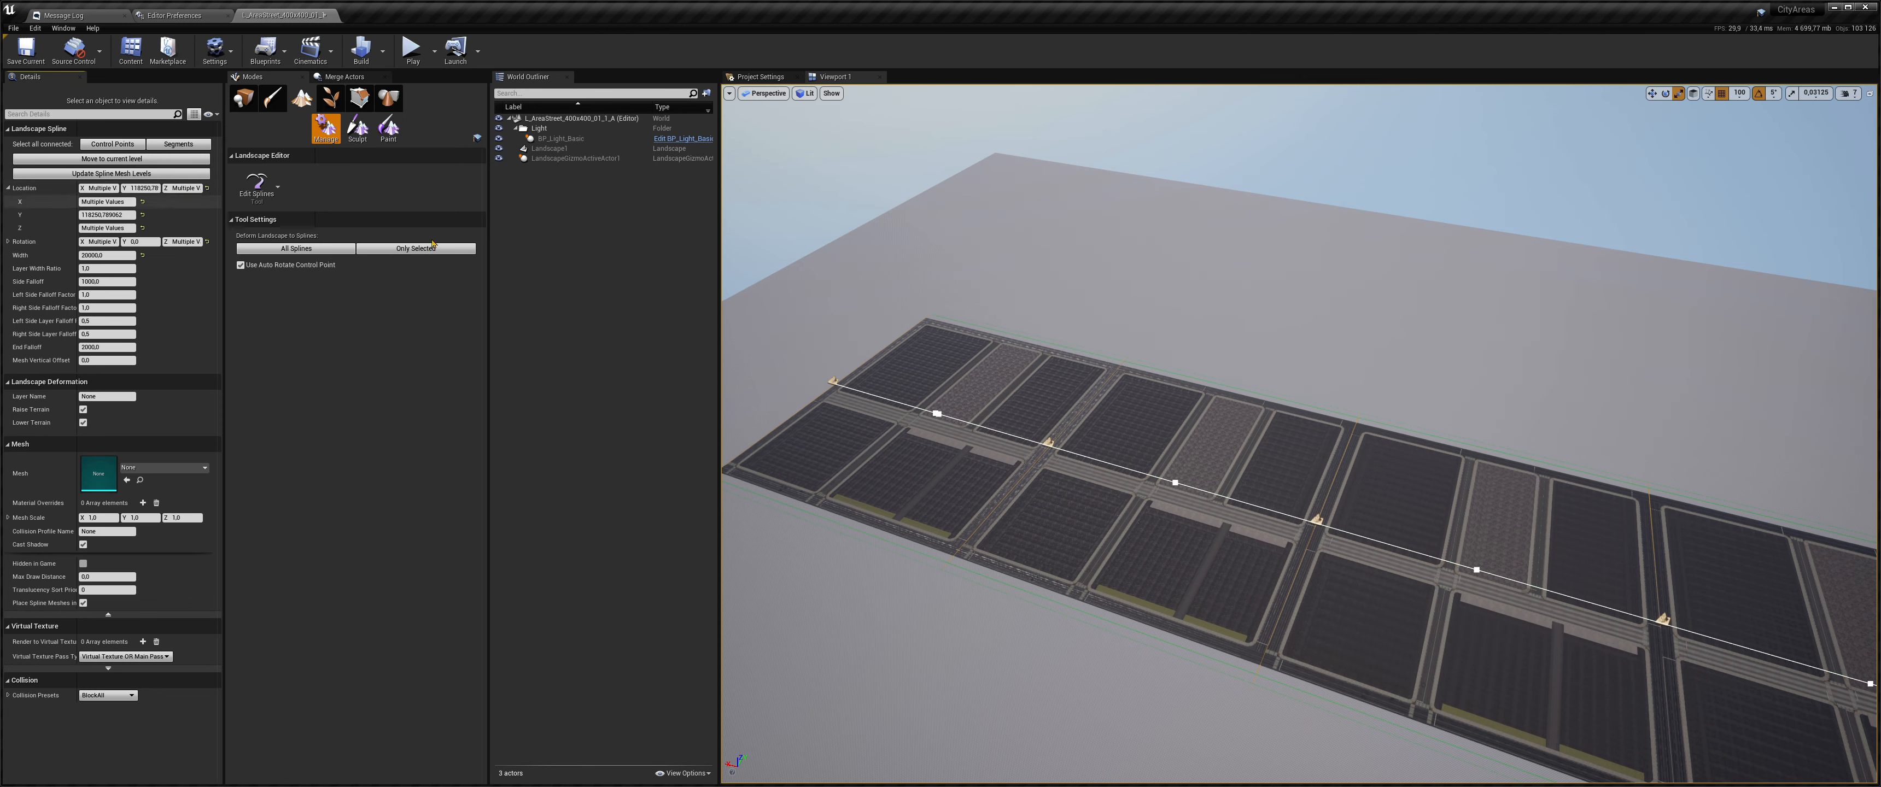
click(833, 383)
right_drag(834, 383, 785, 386)
key(w)
click(1652, 93)
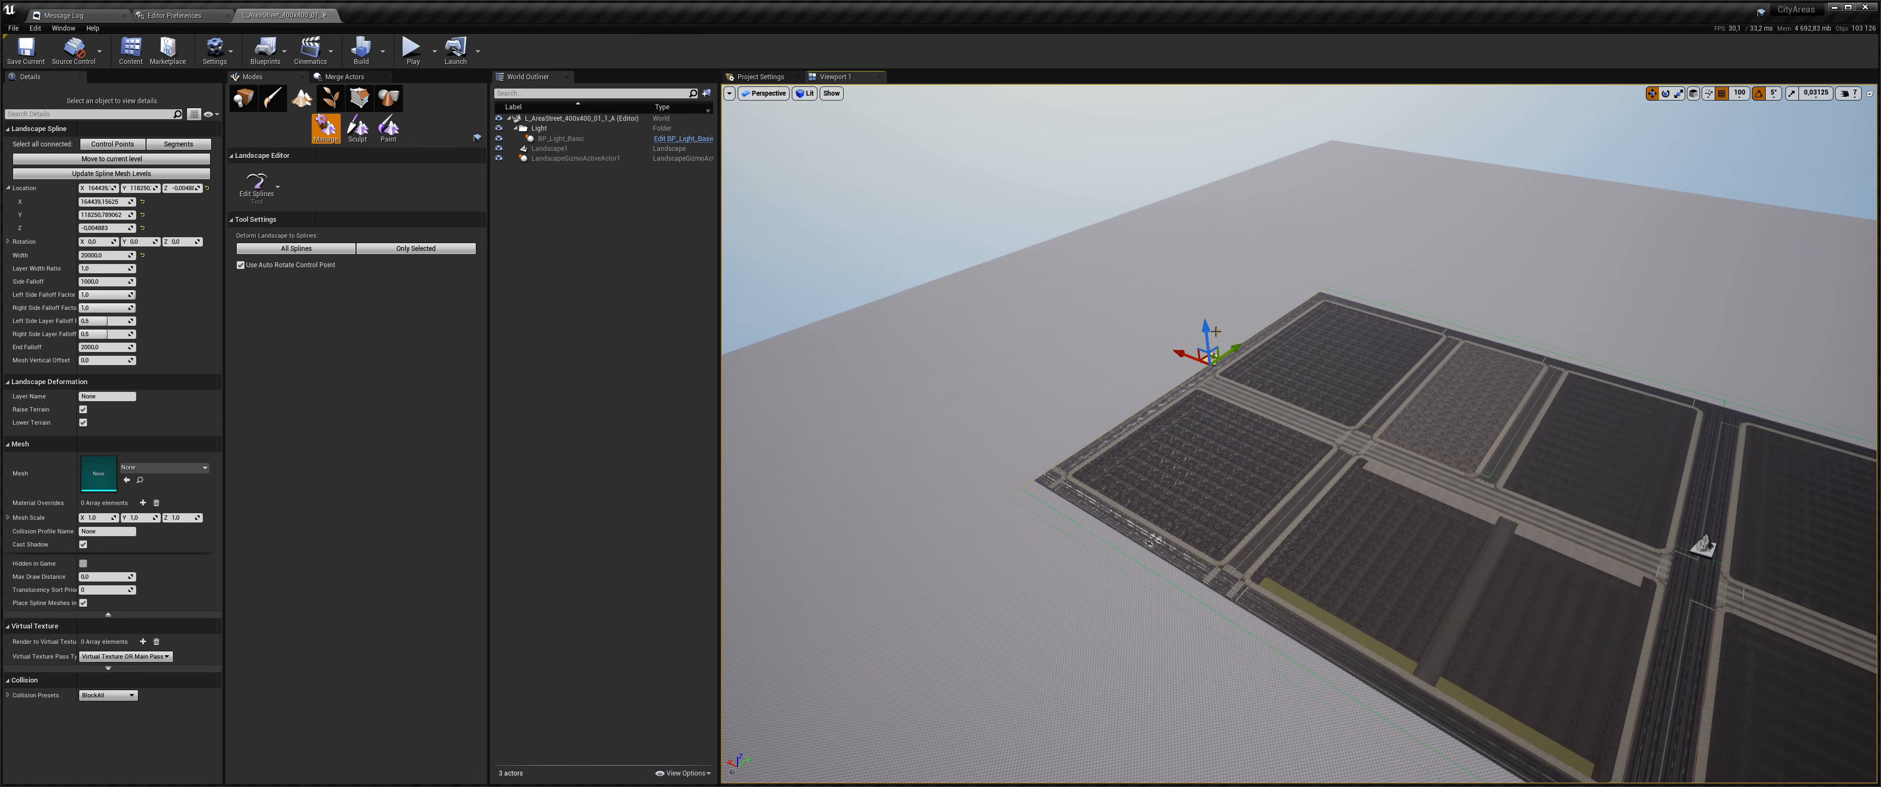
drag(1208, 335, 1203, 325)
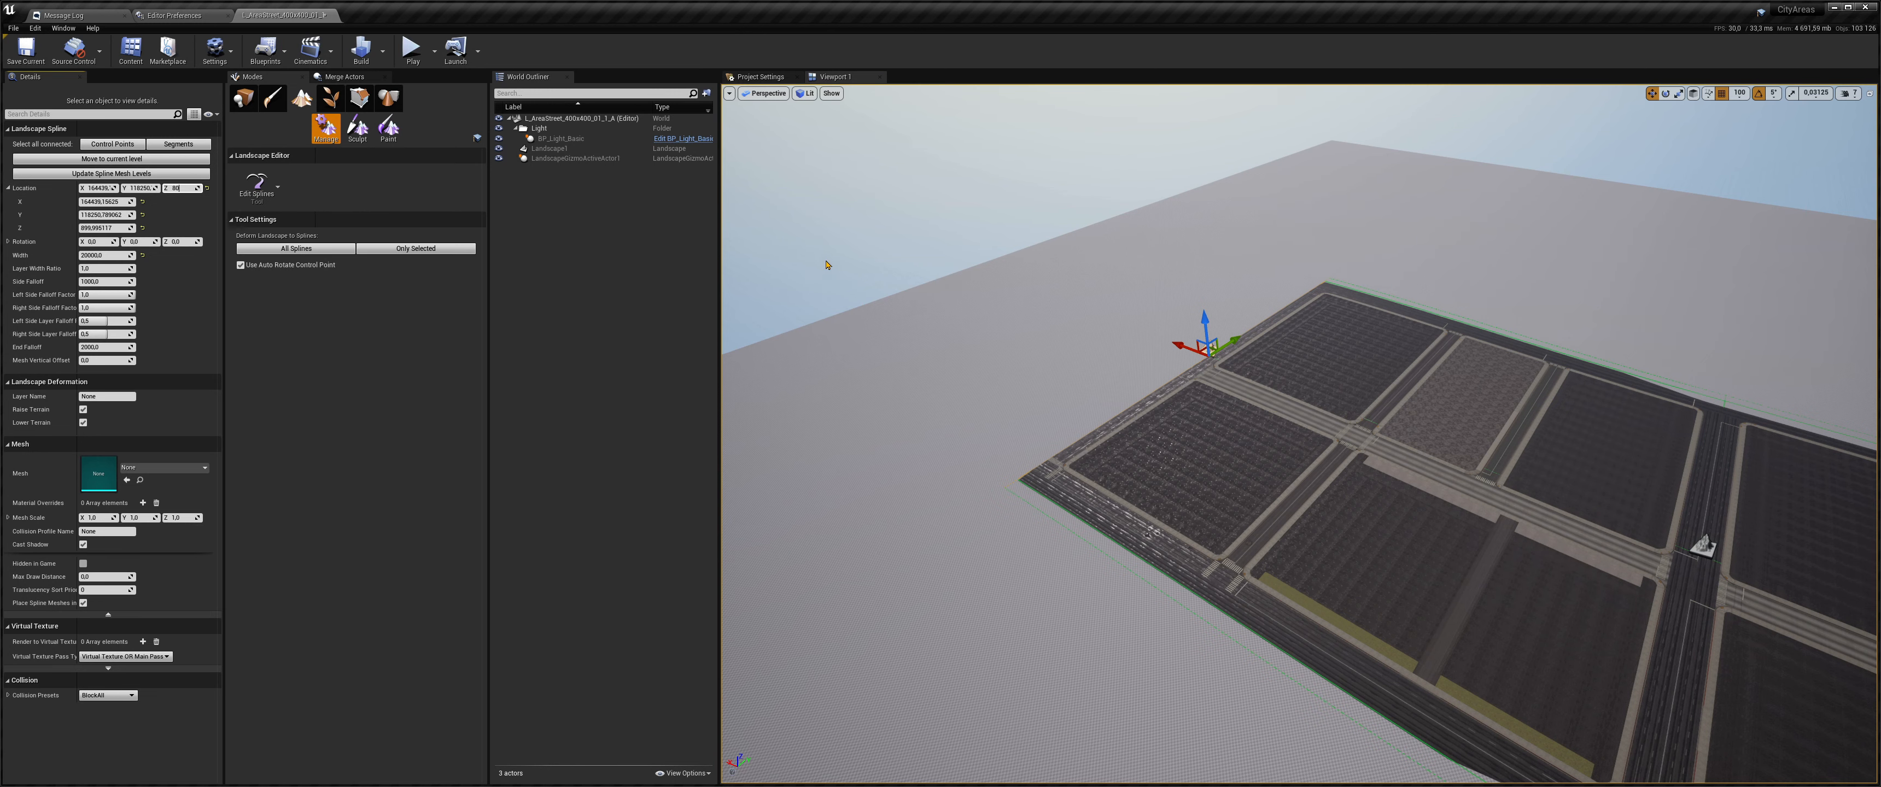
text(0)
key(Return)
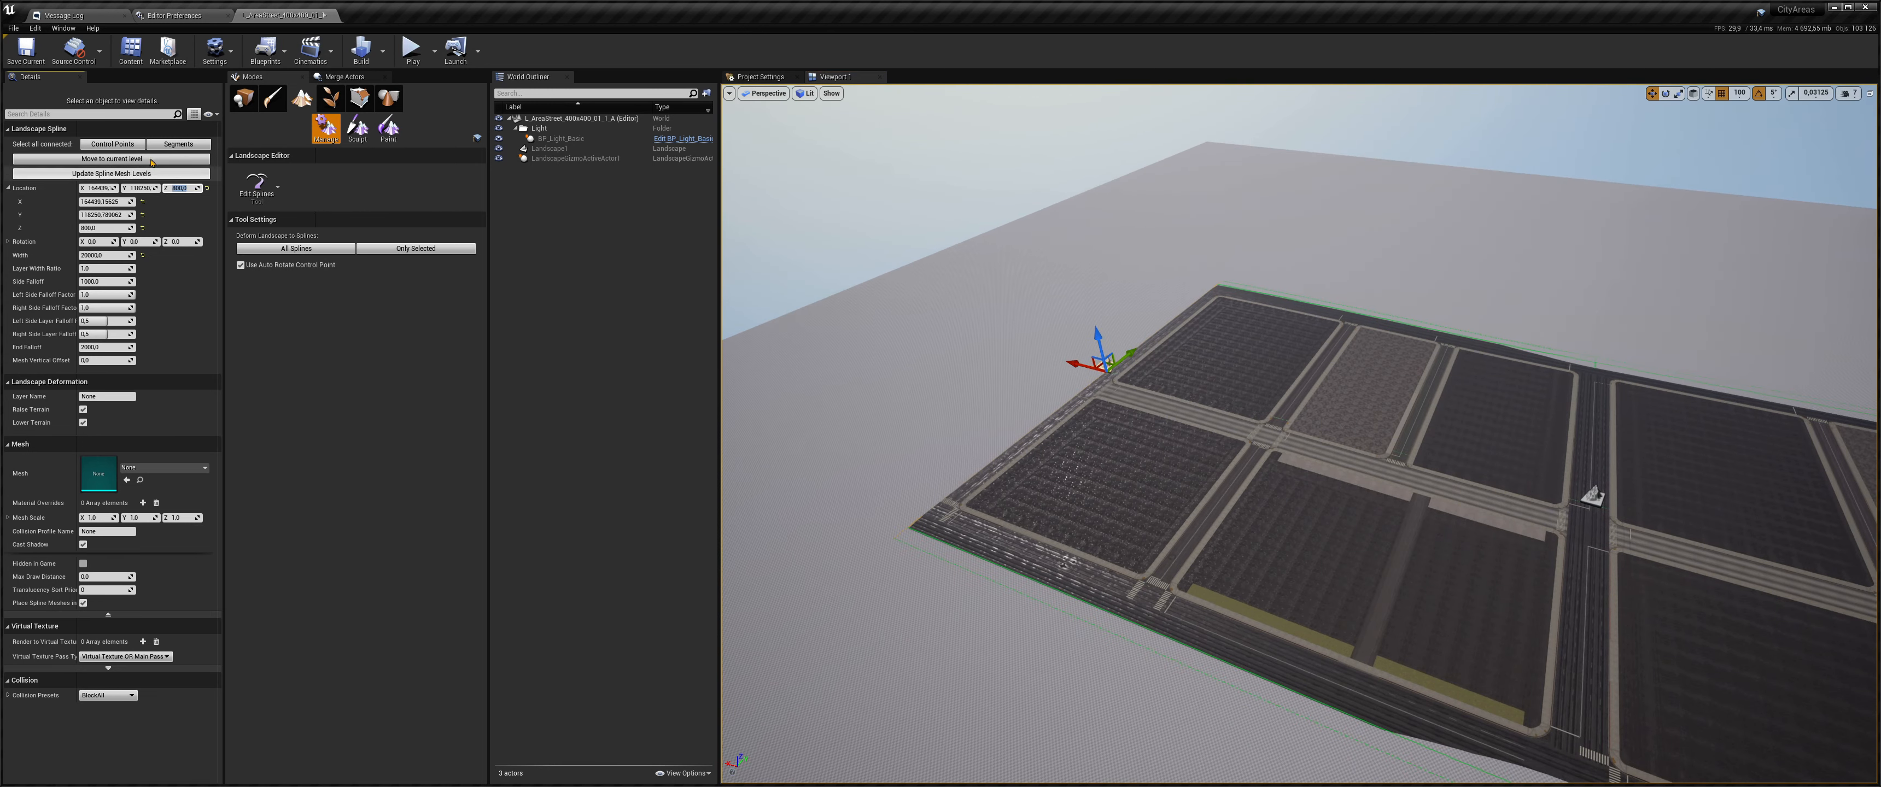
- Select all control points connected to the raised one and give them the same Z location of 800
click(112, 144)
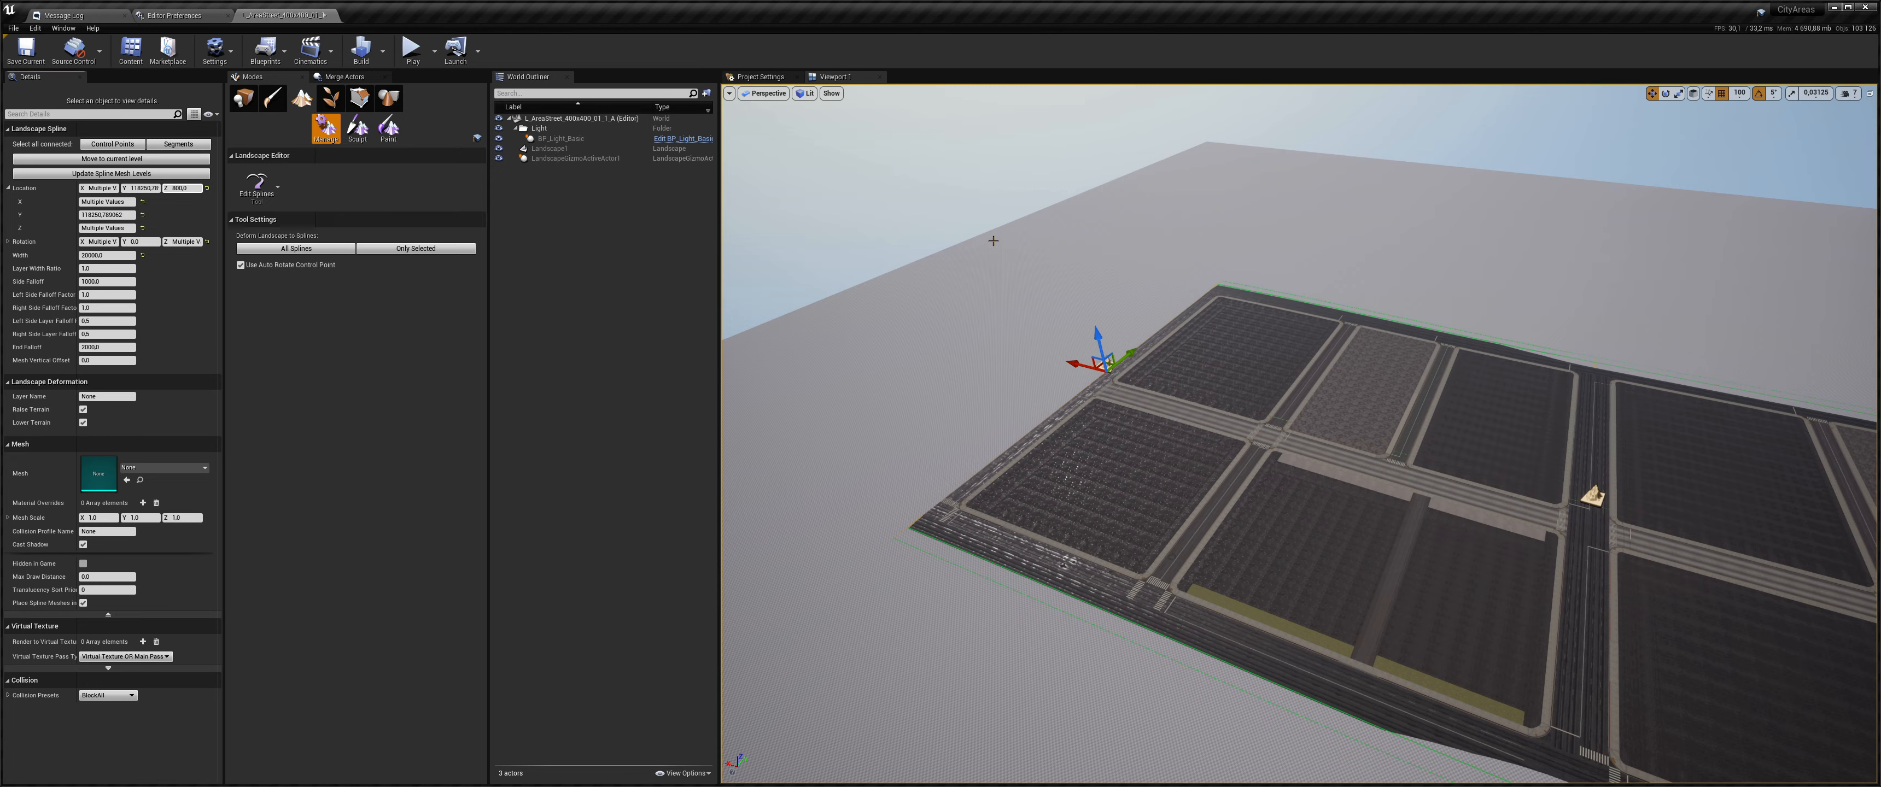
right_drag(993, 242, 1212, 238)
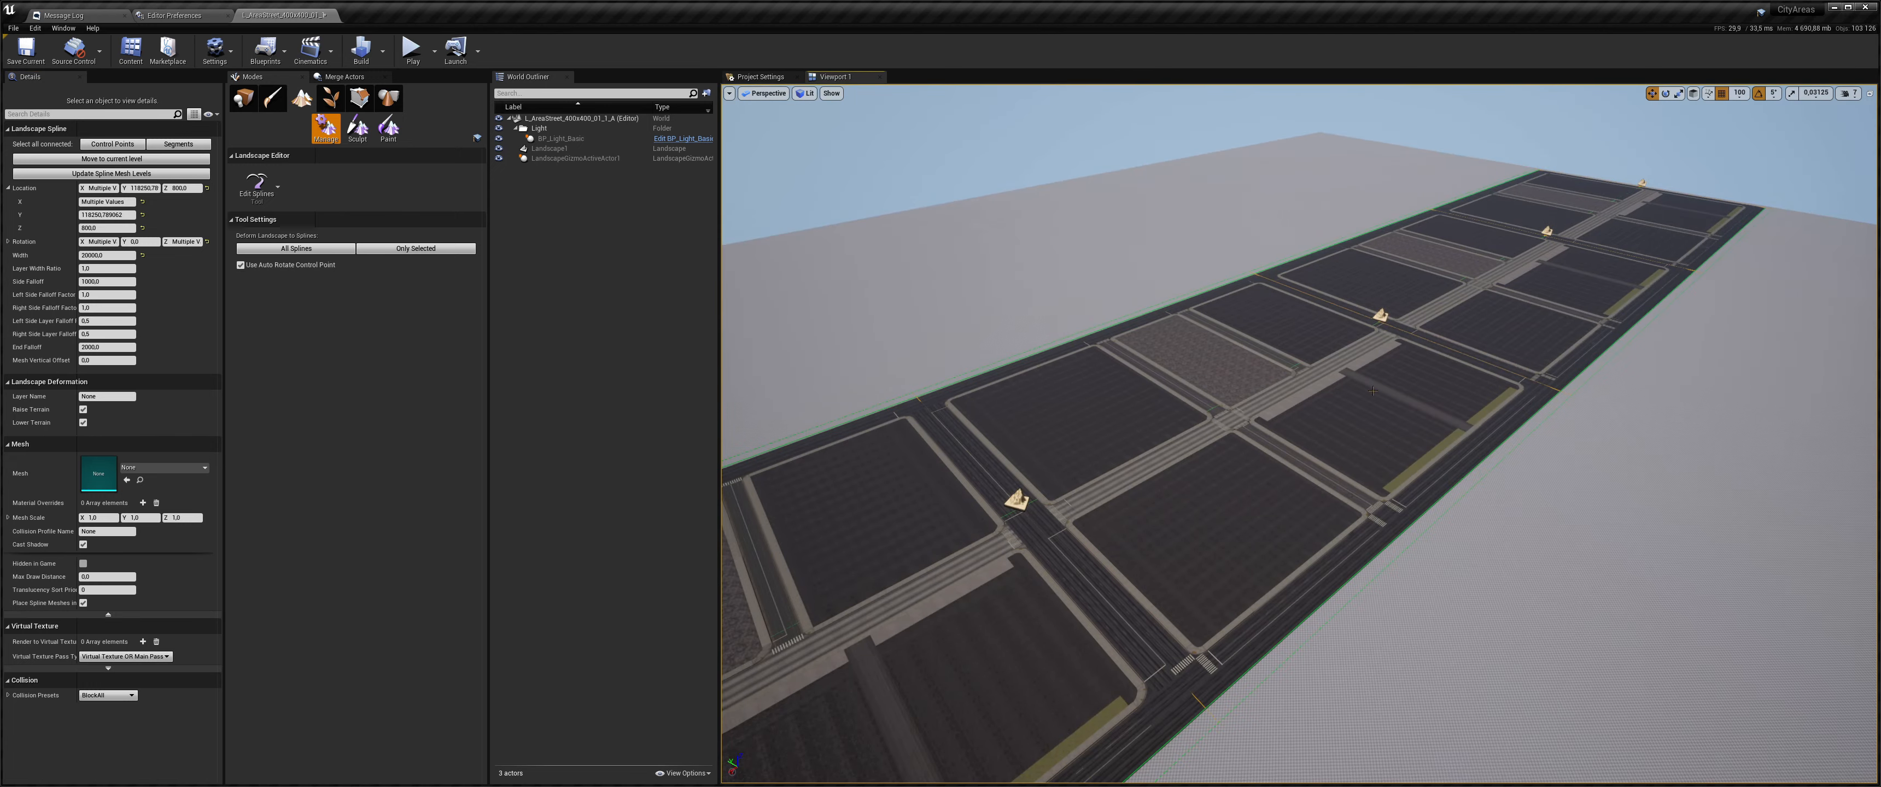
right_drag(1583, 517, 1541, 526)
- Select the spline's nearest segment, extend the selection to all connected segments and frame them in the view
click(1180, 431)
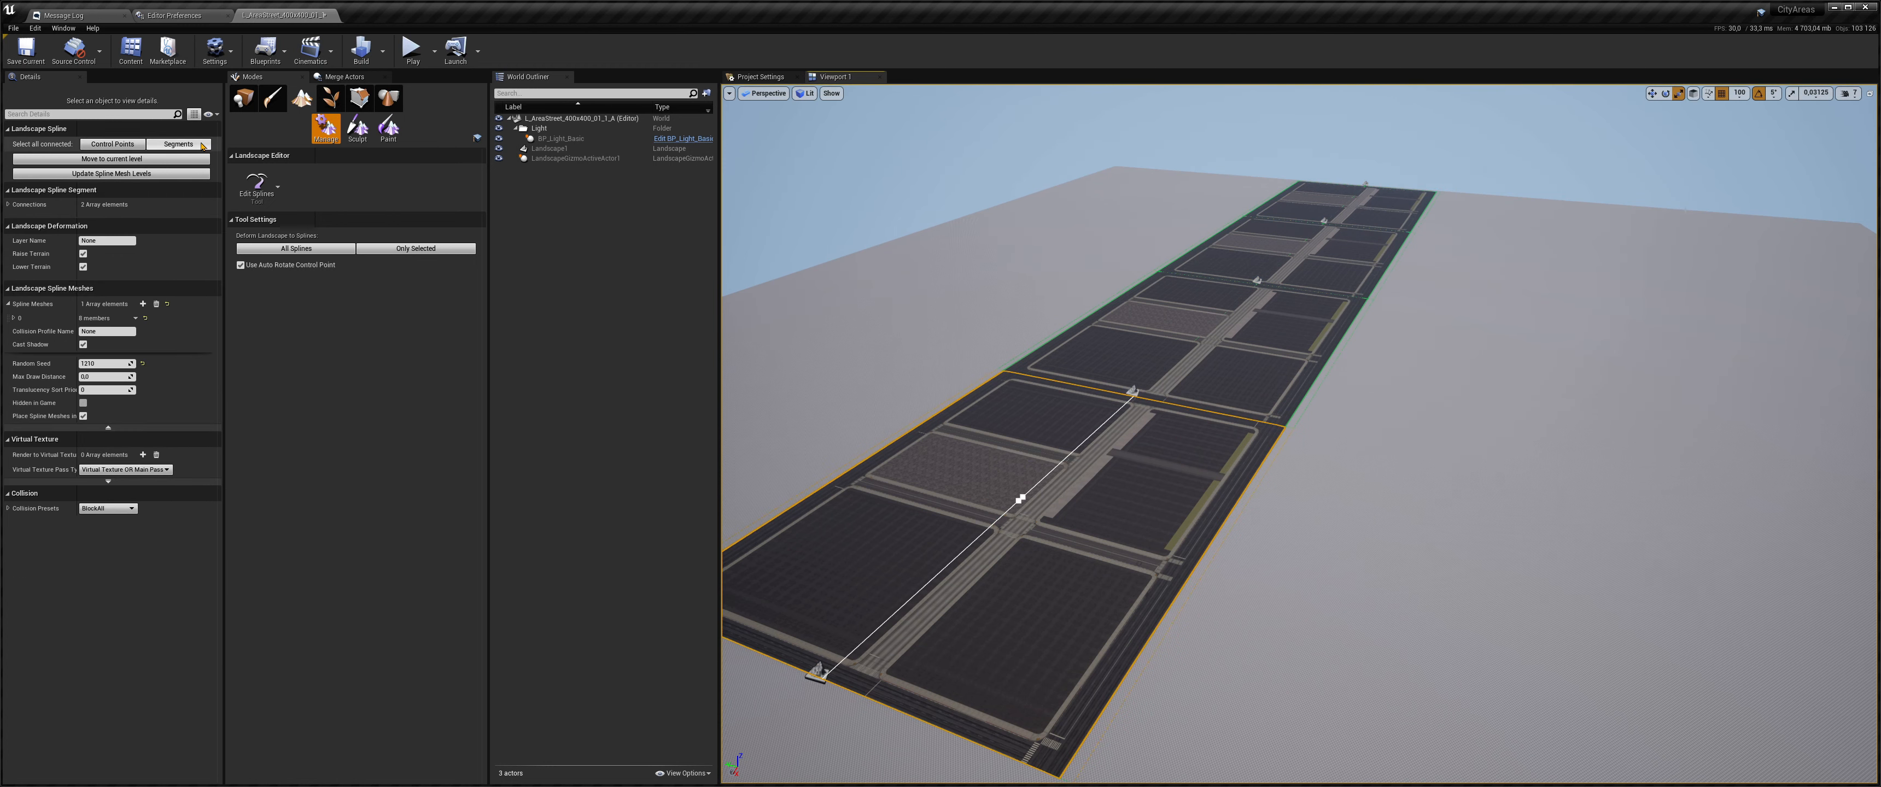
click(178, 144)
key(f)
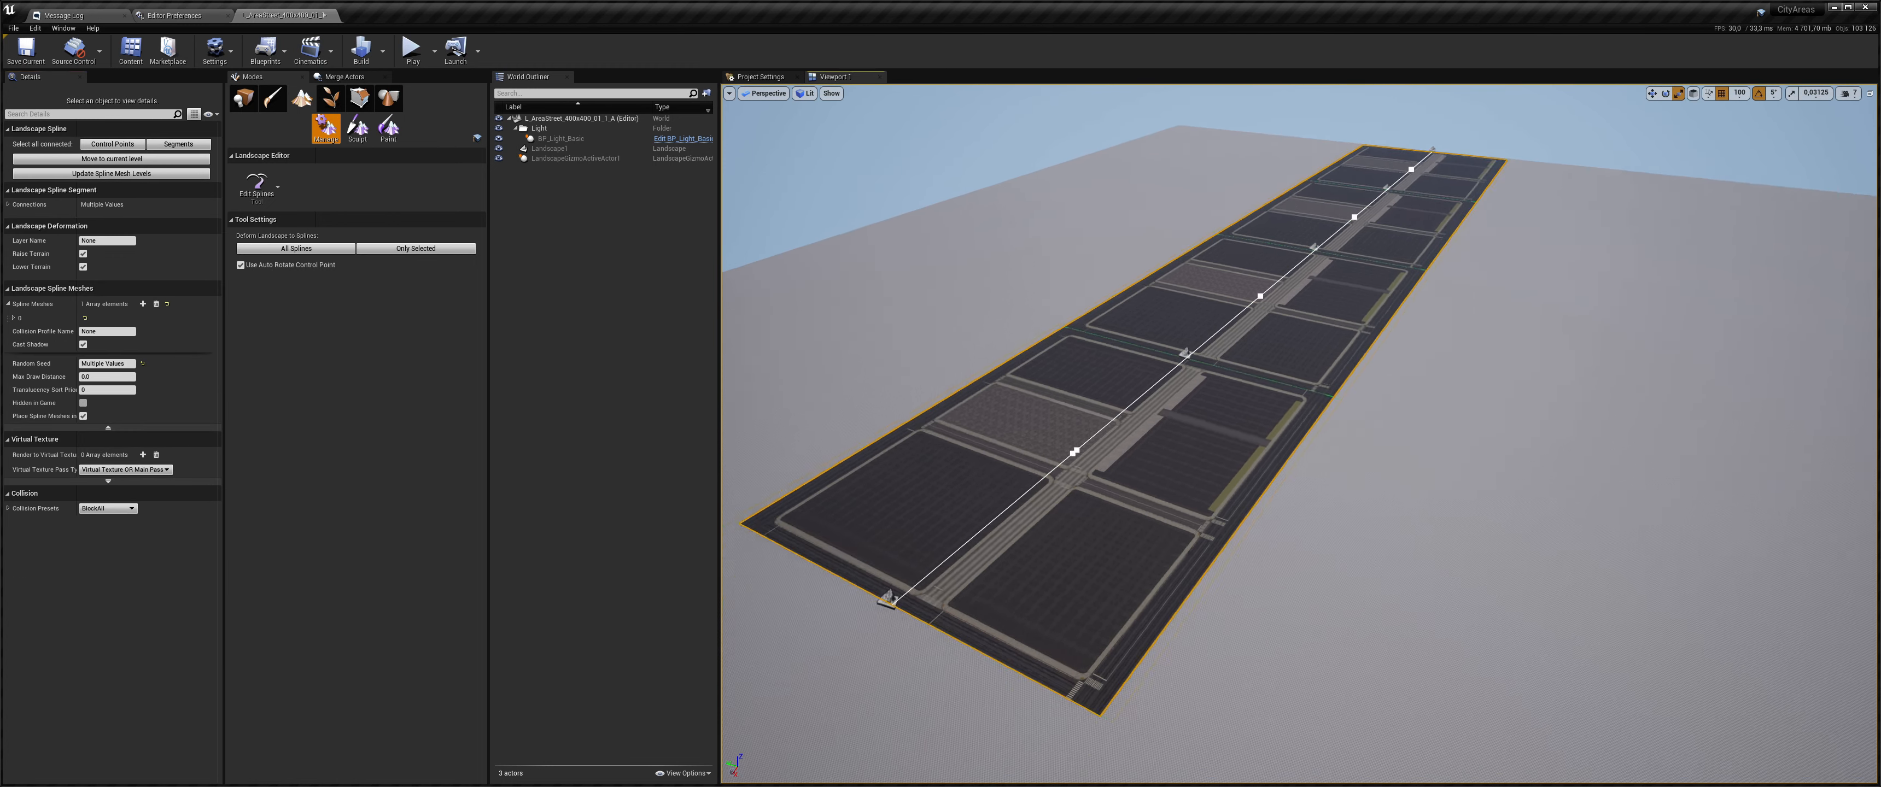
- Select the control point at the near end of the spline and all control points connected to it
click(915, 567)
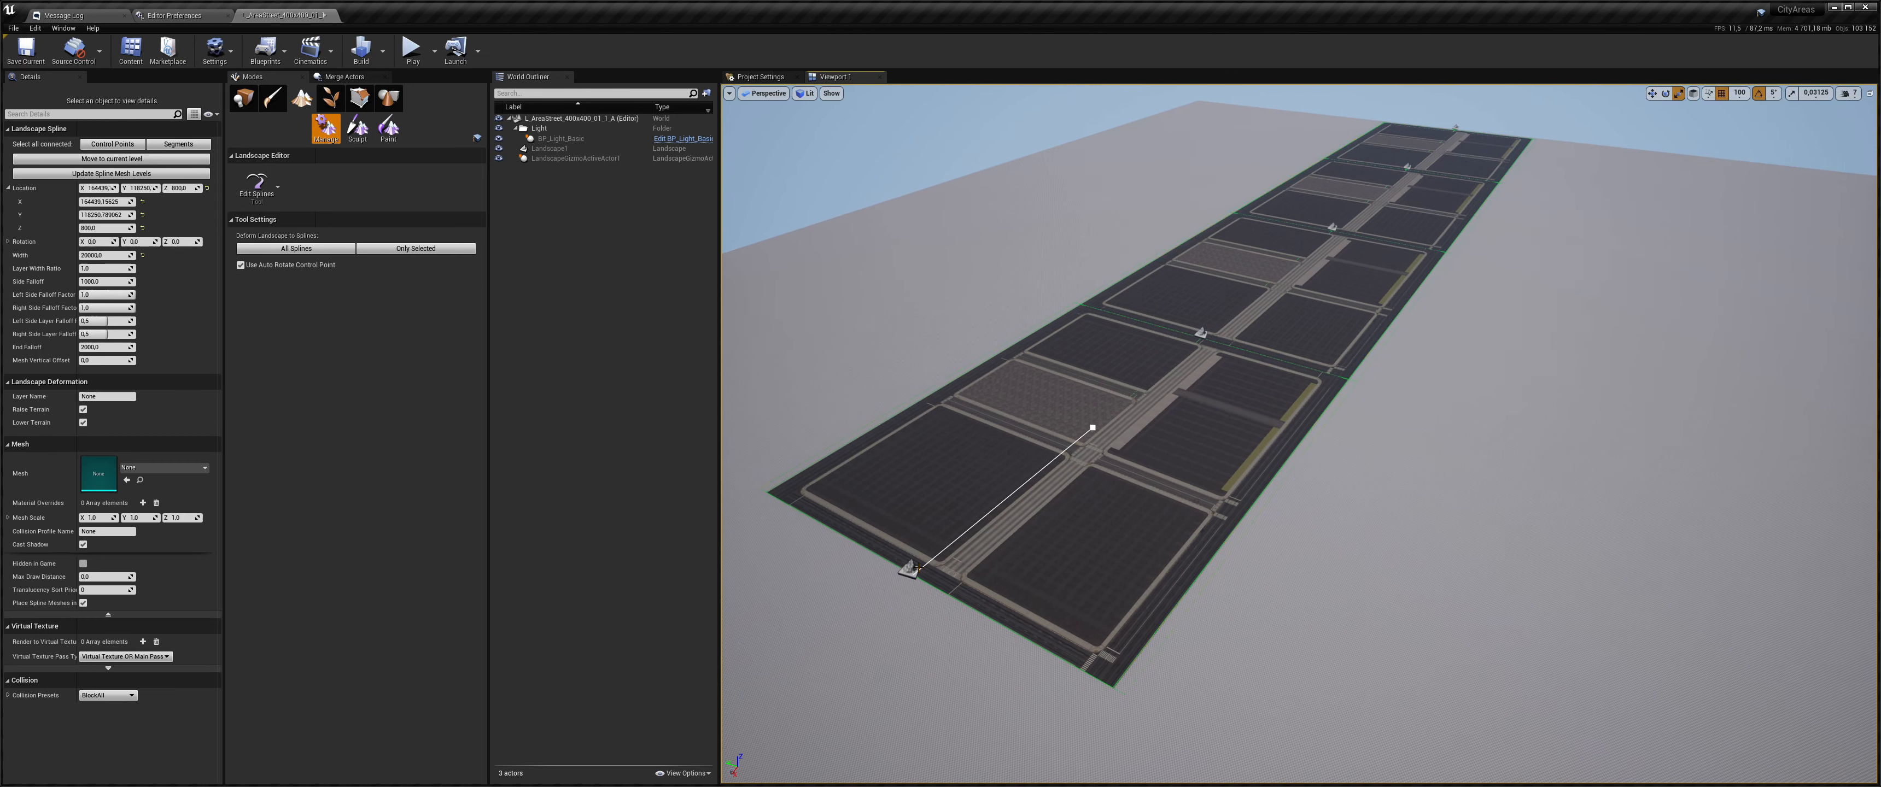
click(113, 144)
key(f)
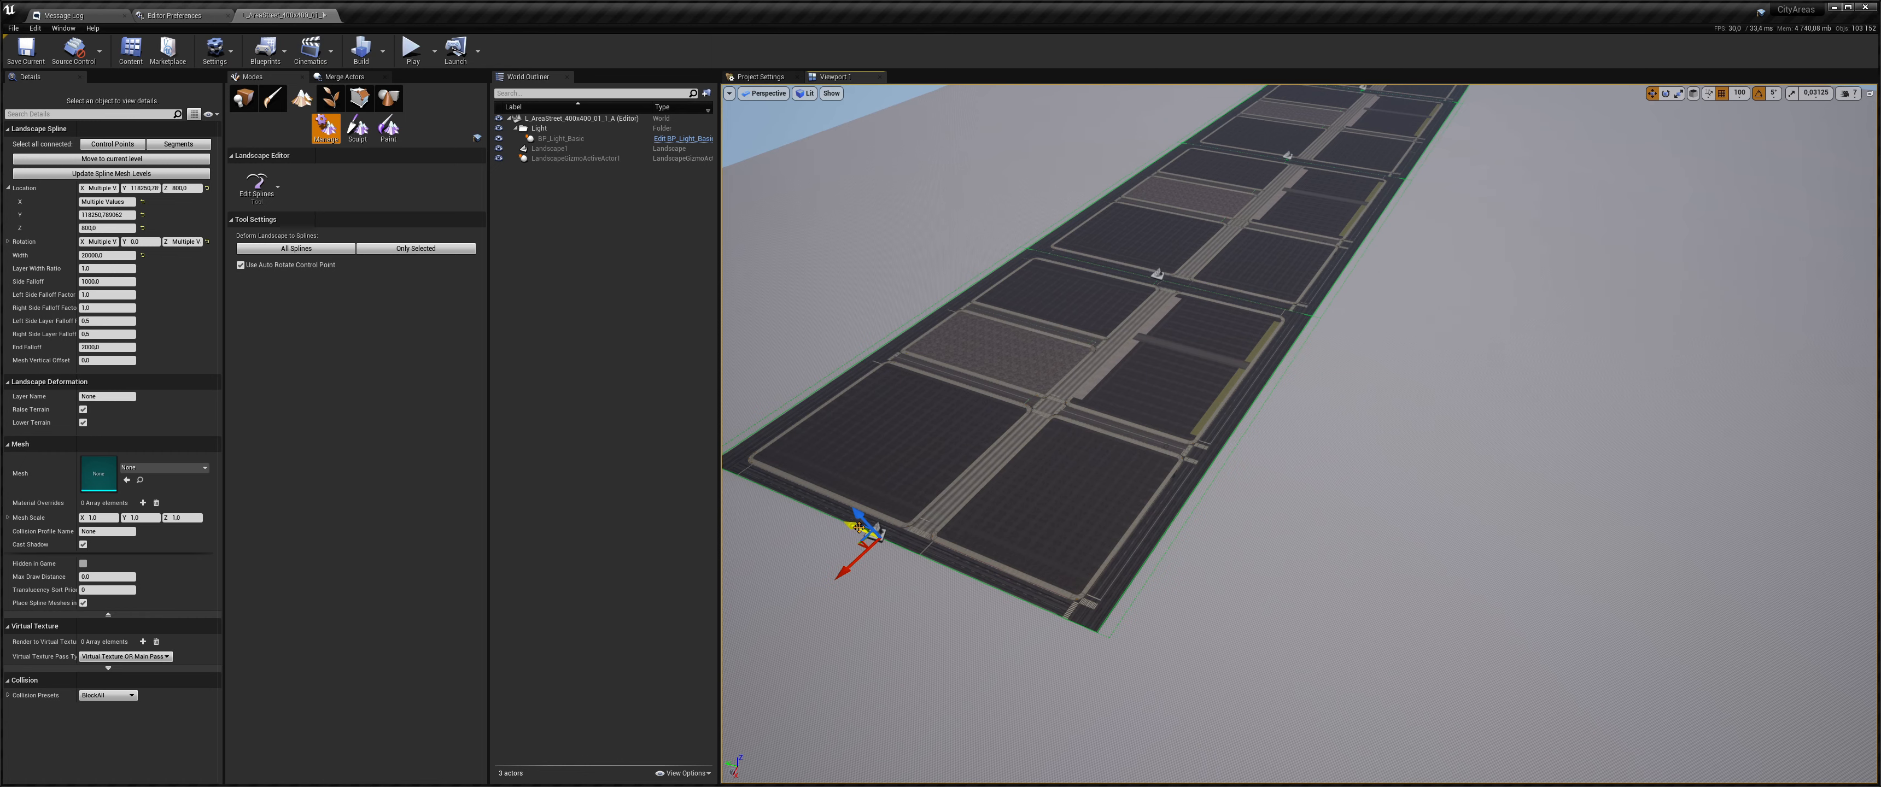
- Duplicate the selected control points sideways as a second road strip and align its edge road with the first strip
alt+drag(855, 524, 1271, 559)
right_drag(1272, 559, 1460, 606)
key(w)
drag(1620, 494, 1499, 493)
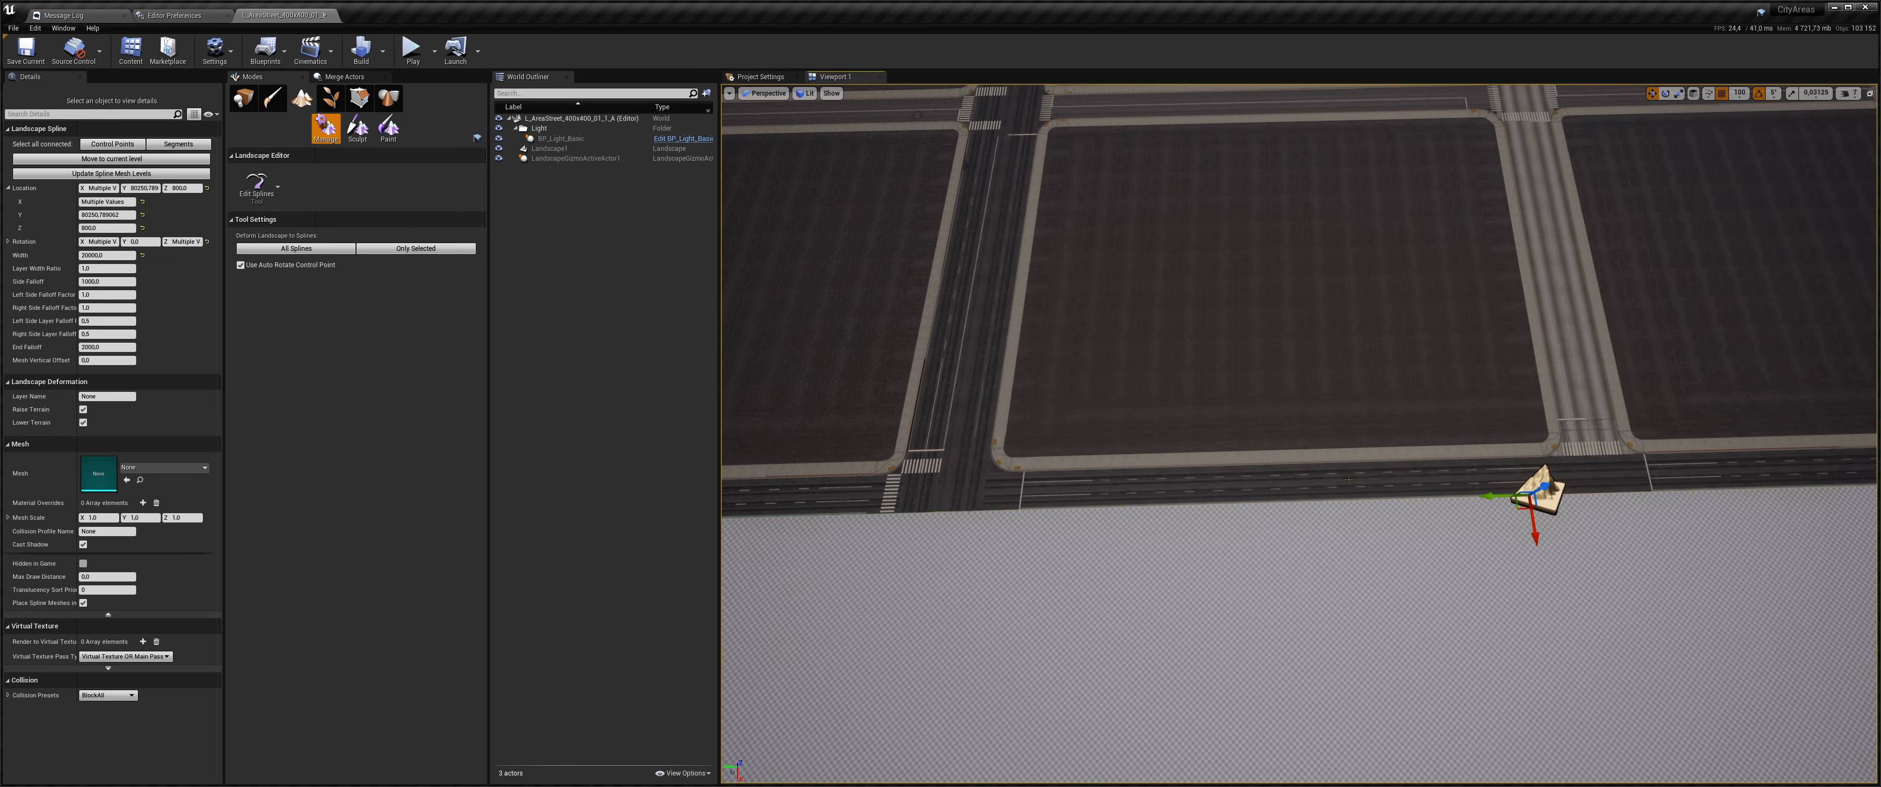
- Examine the seam between the two neighbouring strips and how both splines run along the landscape
right_drag(1349, 479, 1108, 468)
key(w)
key(w)
key(w)
key(s)
key(s)
key(s)
key(w)
key(w)
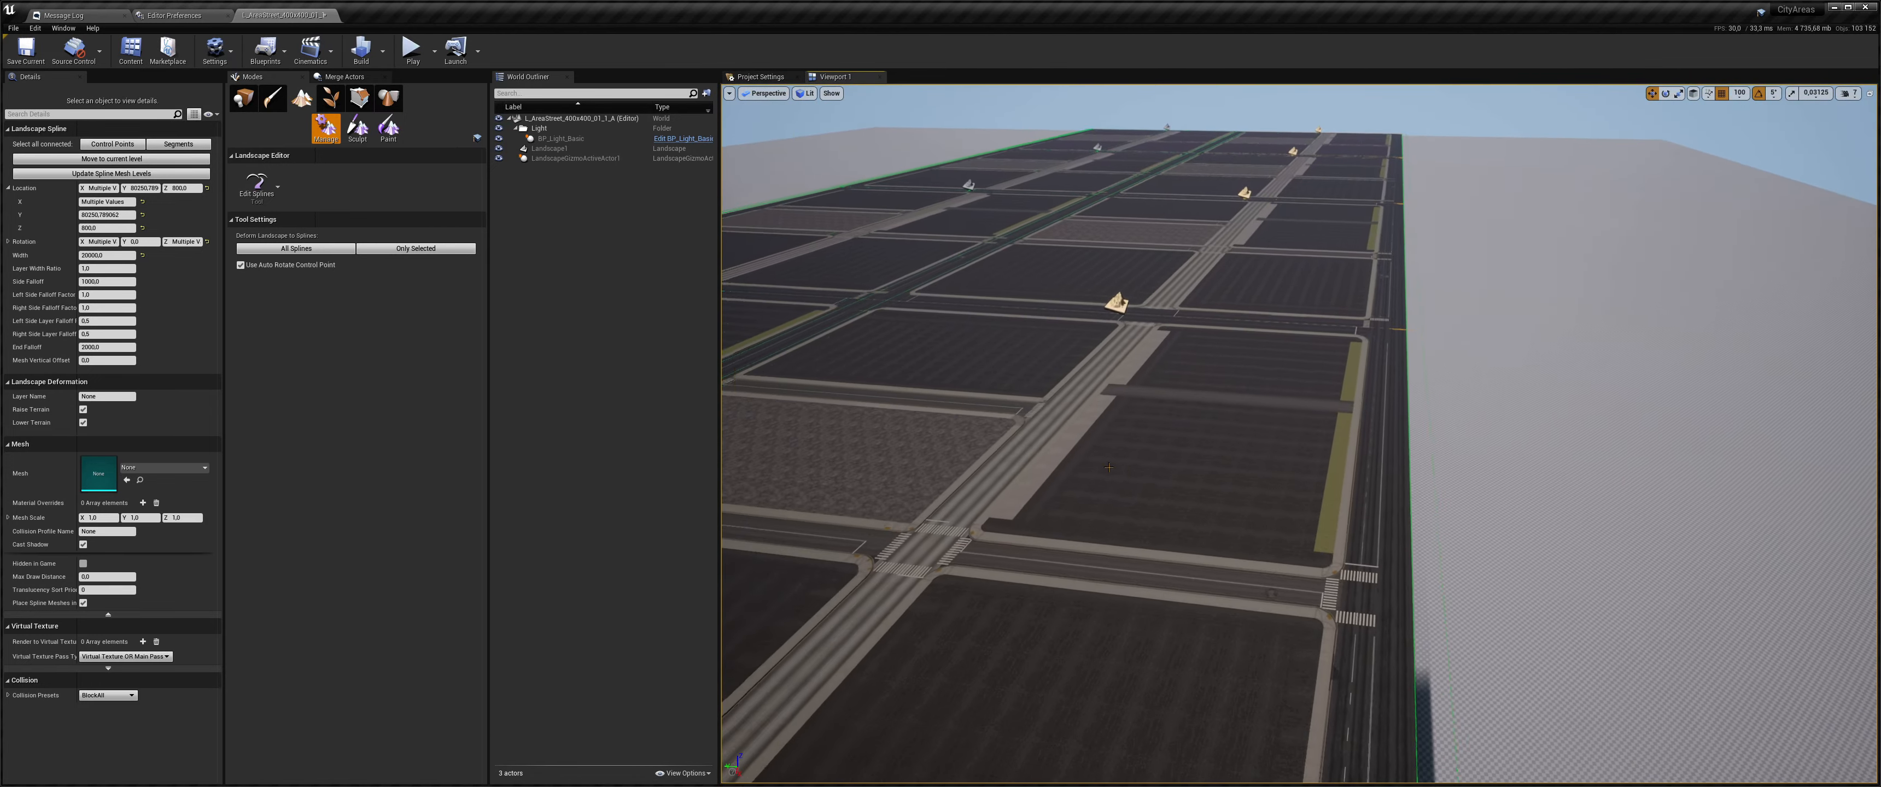
- Select all connected segments of the second spline, then its near end control point and all control points connected to it
click(977, 430)
click(176, 144)
mouse_move(1153, 337)
right_down()
mouse_move(1135, 398)
mouse_move(1139, 329)
mouse_move(1125, 350)
right_up()
key(s)
click(974, 496)
click(112, 144)
key(w)
right_drag(920, 546, 921, 547)
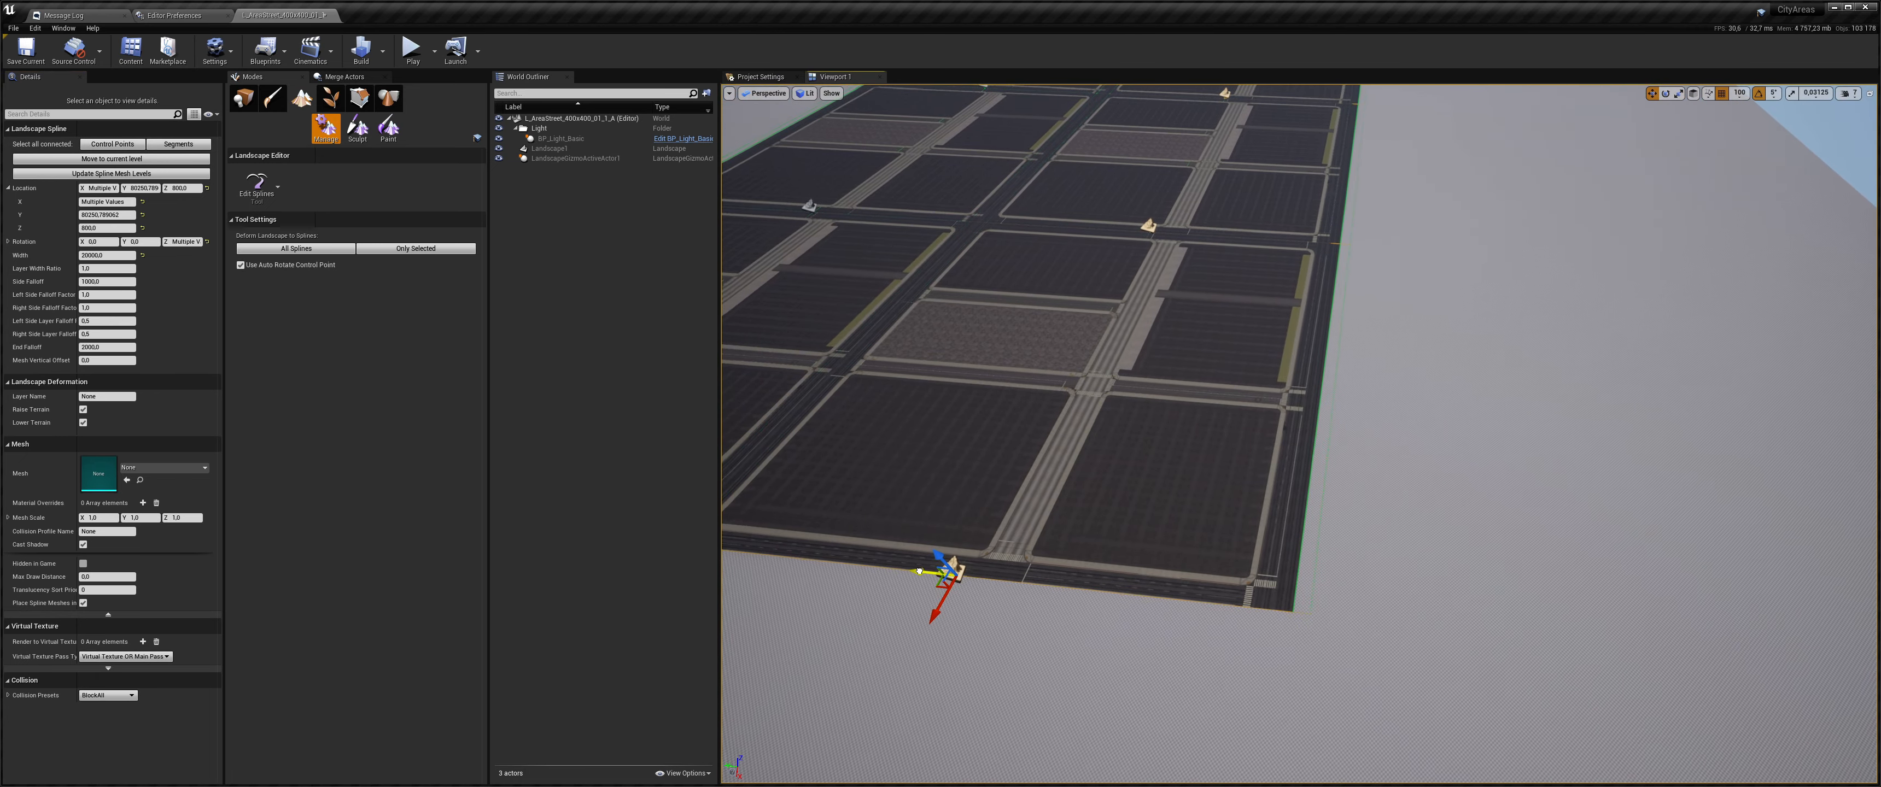
- Duplicate the selected control points sideways as a third strip, close the gap to its neighbour and check the seam at street level
drag(919, 571, 1633, 649)
key(w)
mouse_move(1512, 546)
right_down()
mouse_move(1569, 577)
mouse_move(1512, 545)
mouse_move(1538, 561)
right_up()
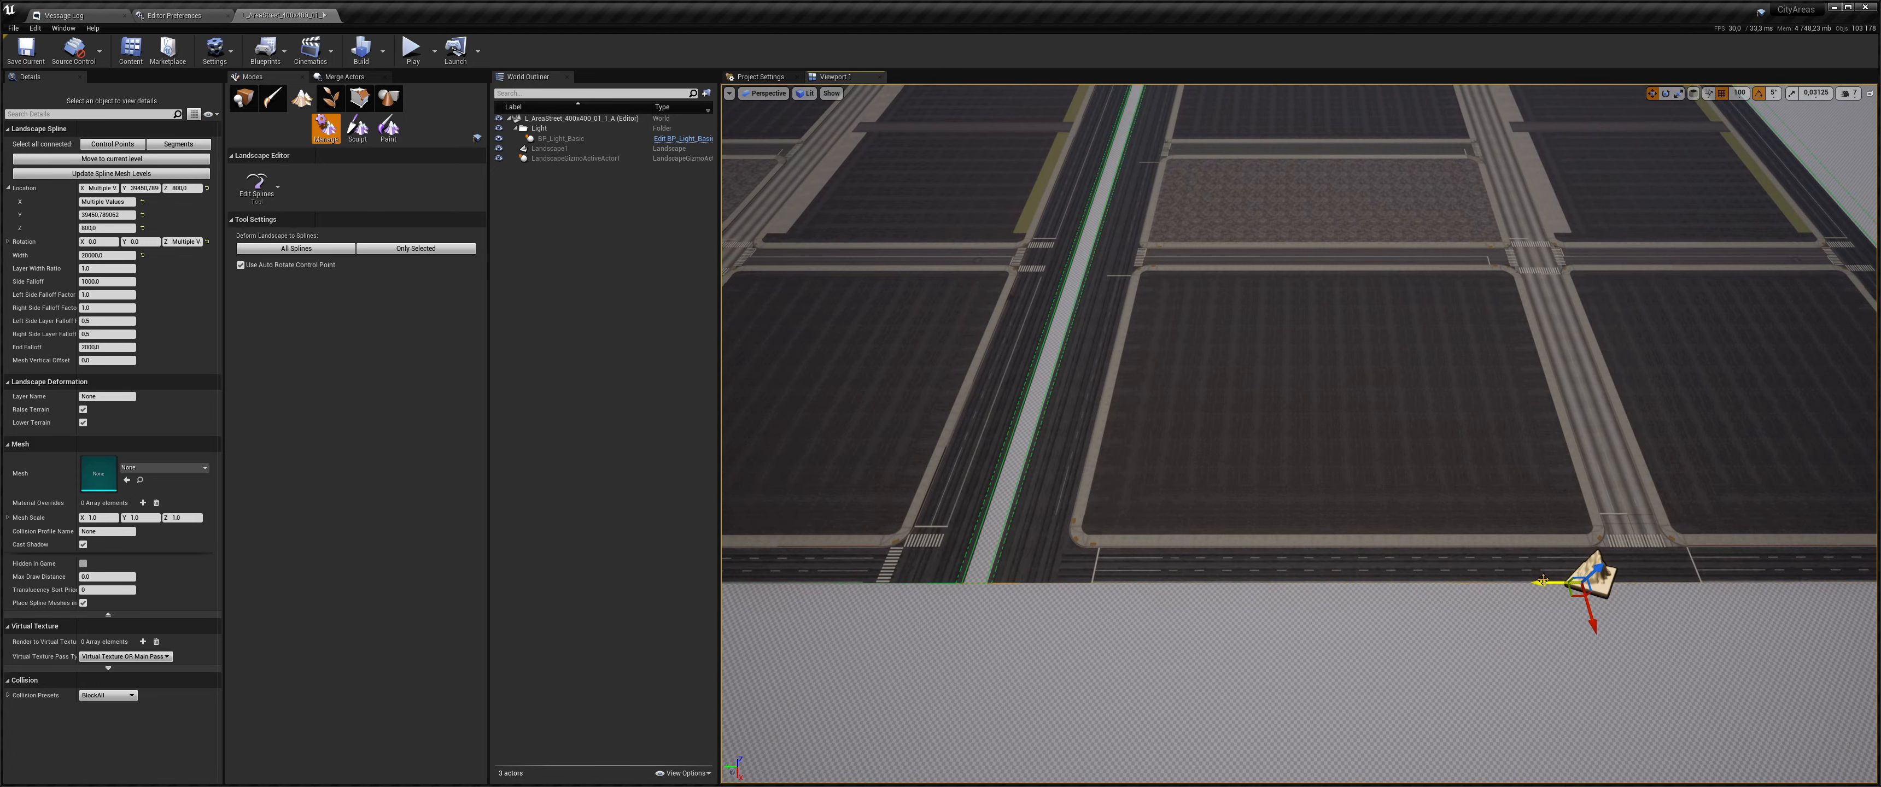
drag(1541, 581, 1463, 572)
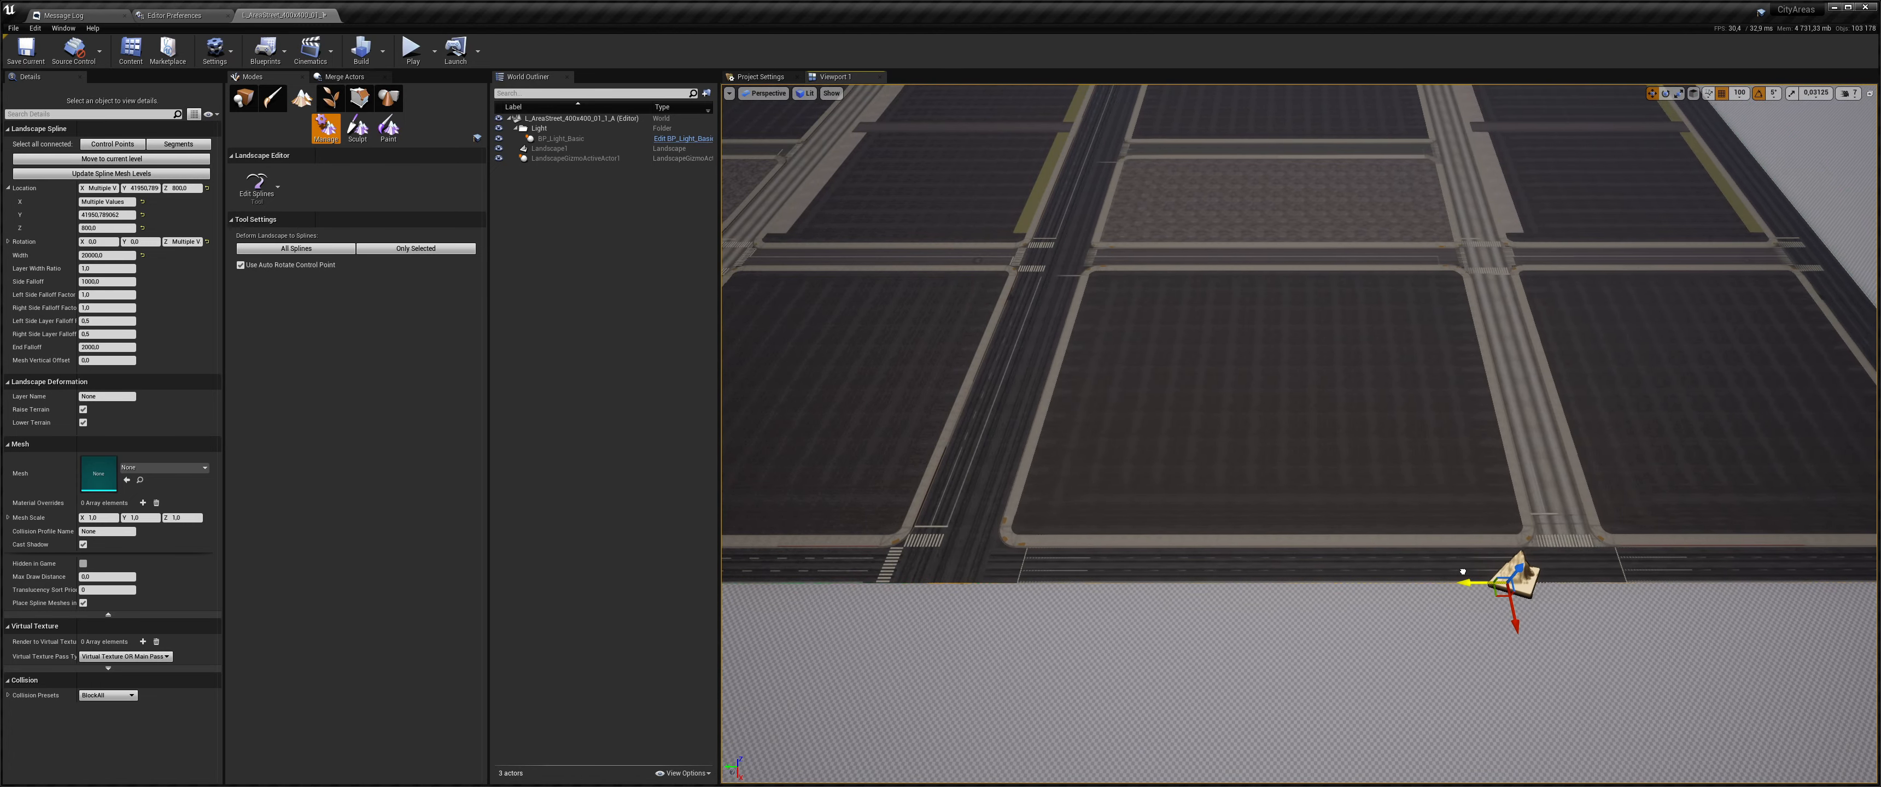
right_drag(1099, 505, 952, 156)
key(w)
key(w)
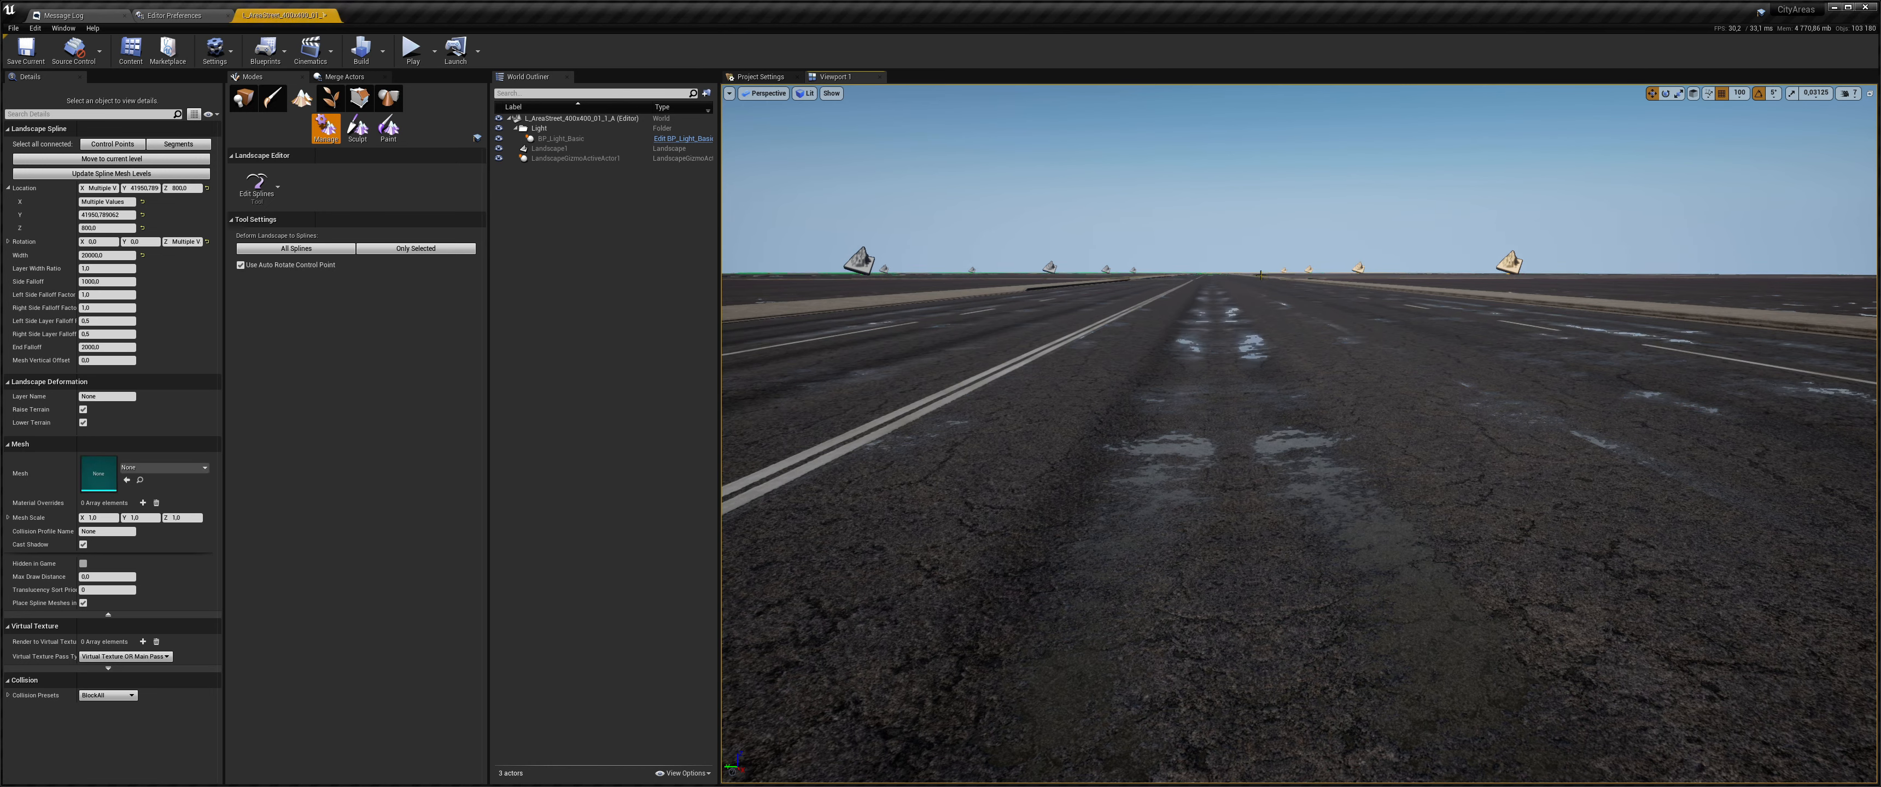
right_drag(1318, 324, 1190, 391)
key(s)
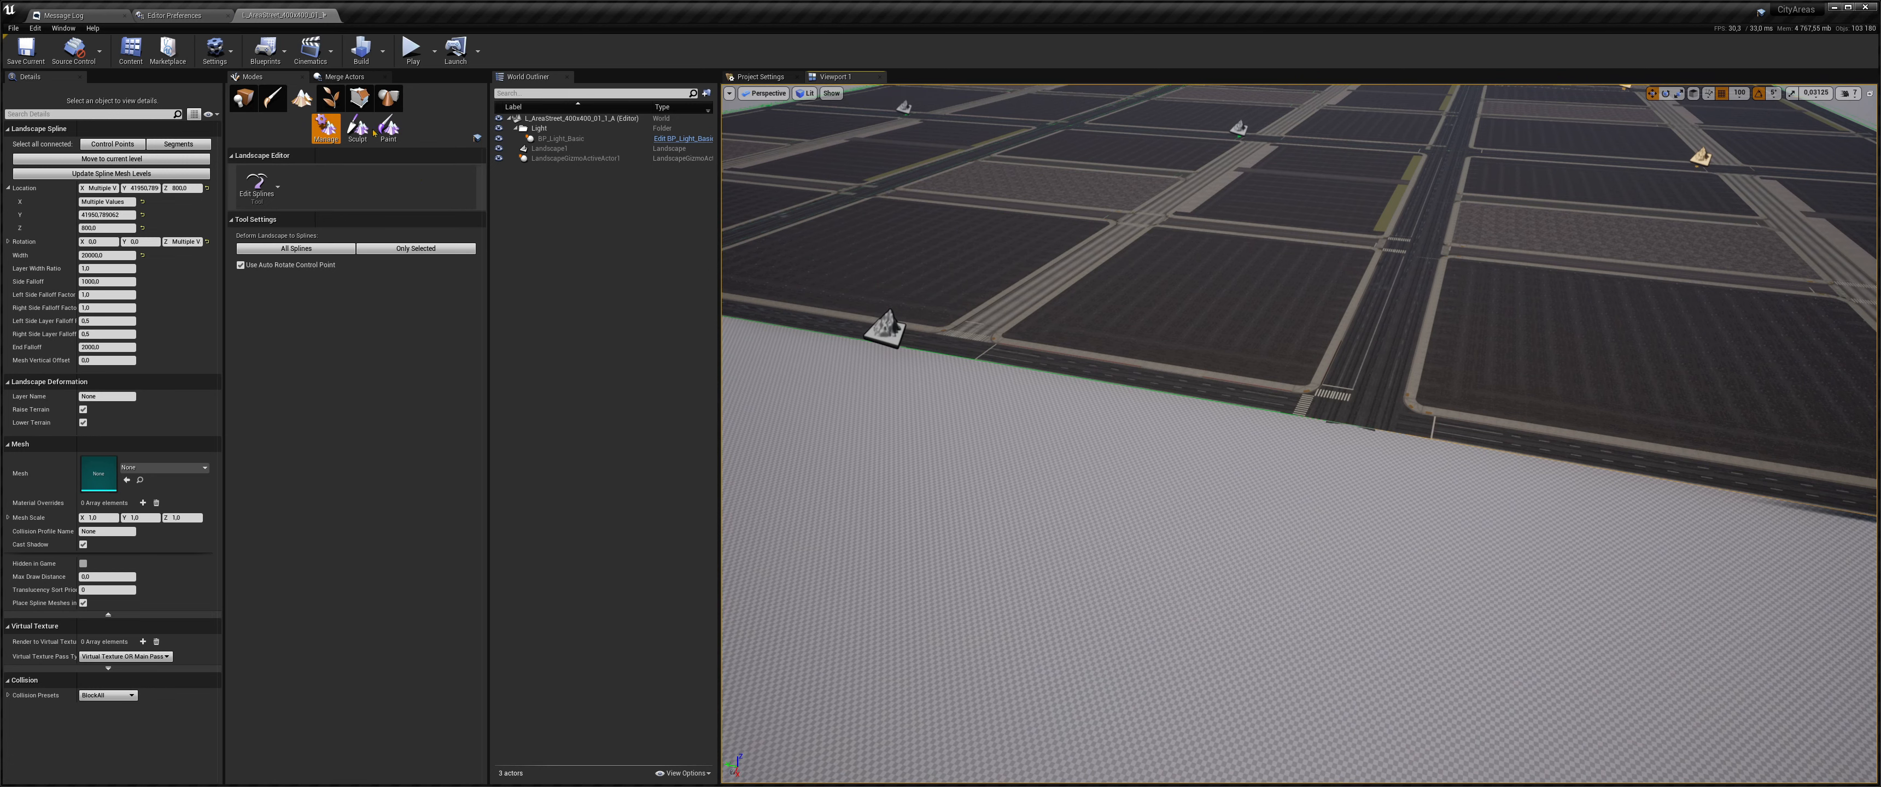
- Leave landscape editing, raise the Edge_400x400_A mesh above the strips and delete it from the level
click(249, 96)
right_drag(1095, 313, 1097, 259)
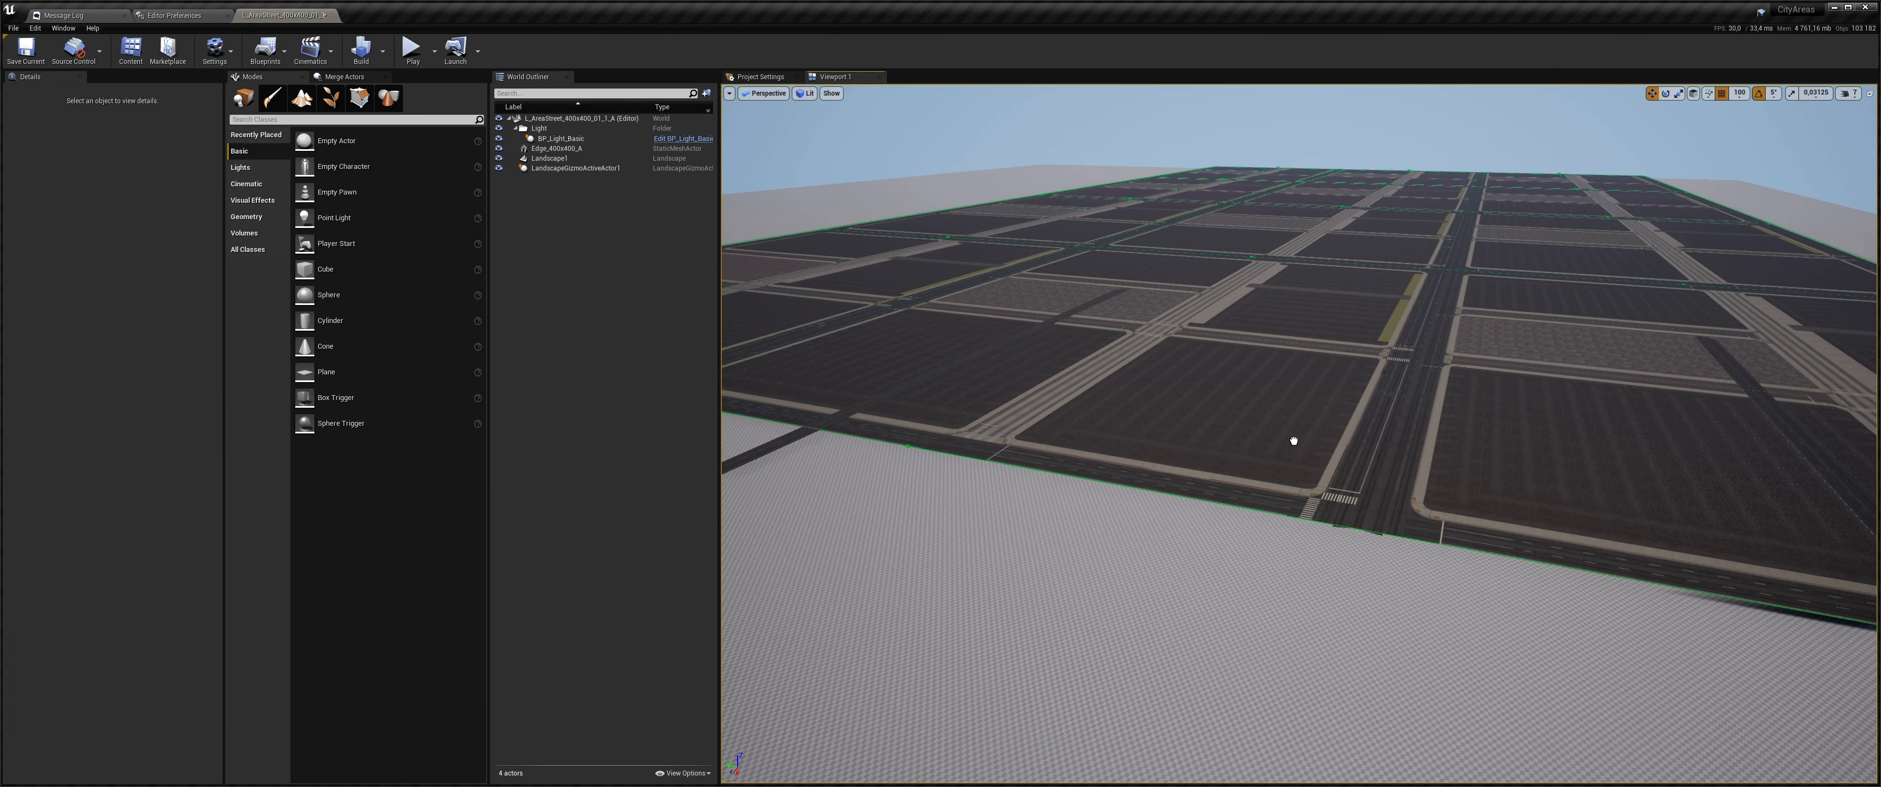
drag(1293, 437, 1213, 438)
right_drag(1213, 438, 1278, 451)
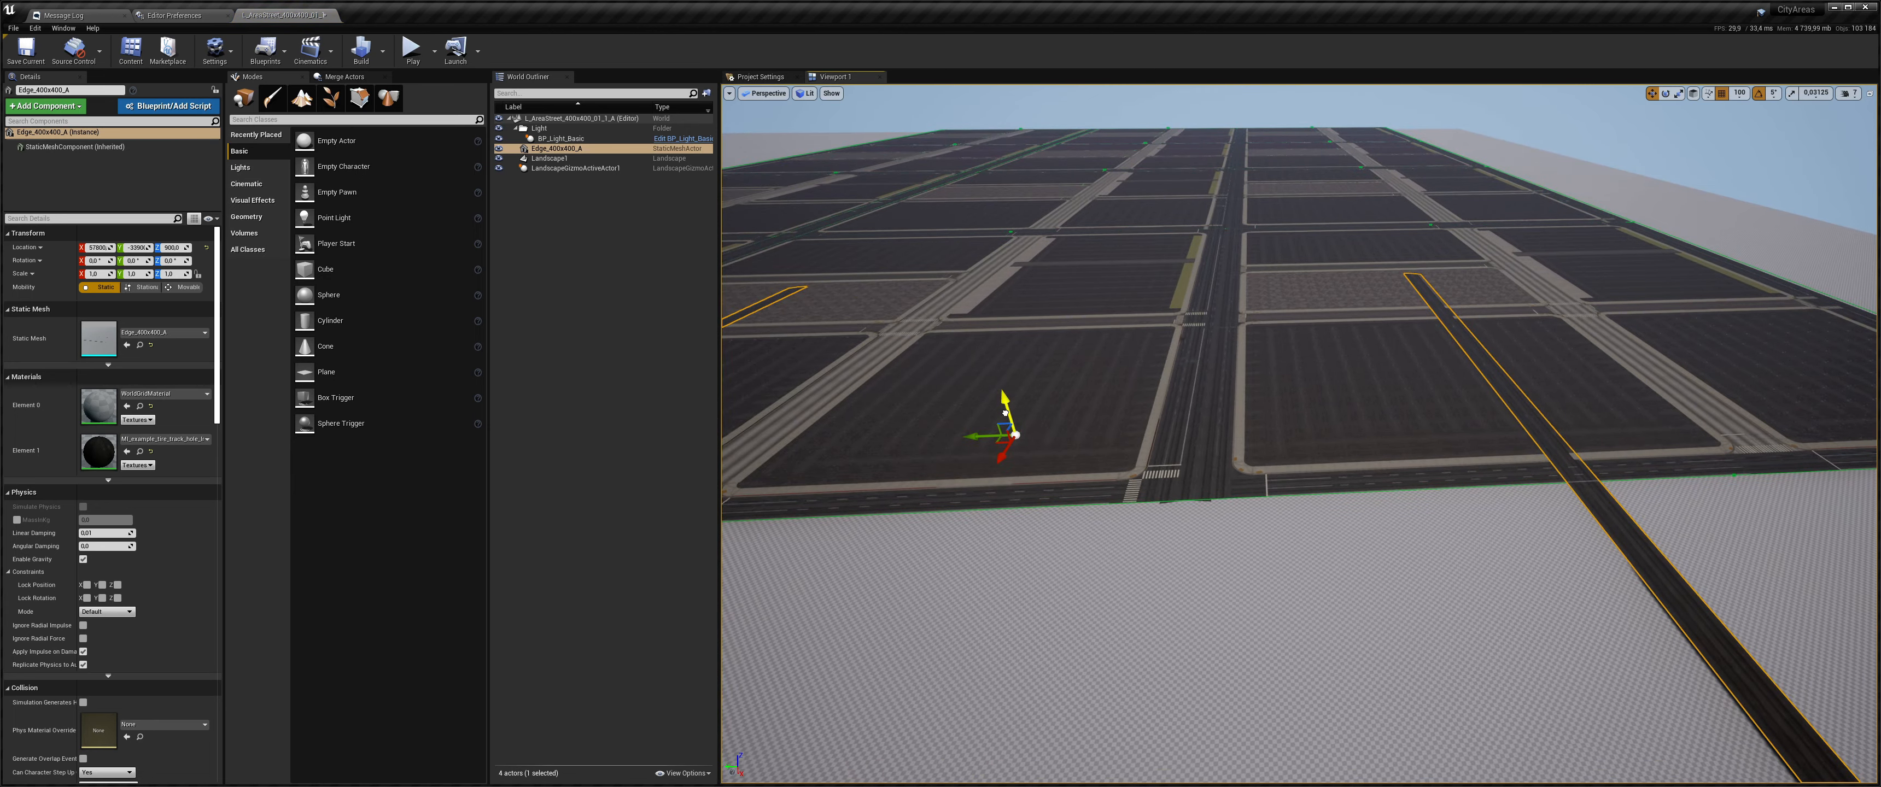
drag(1005, 413, 978, 333)
key(w)
right_drag(1022, 358, 1080, 342)
key(w)
key(s)
key(a)
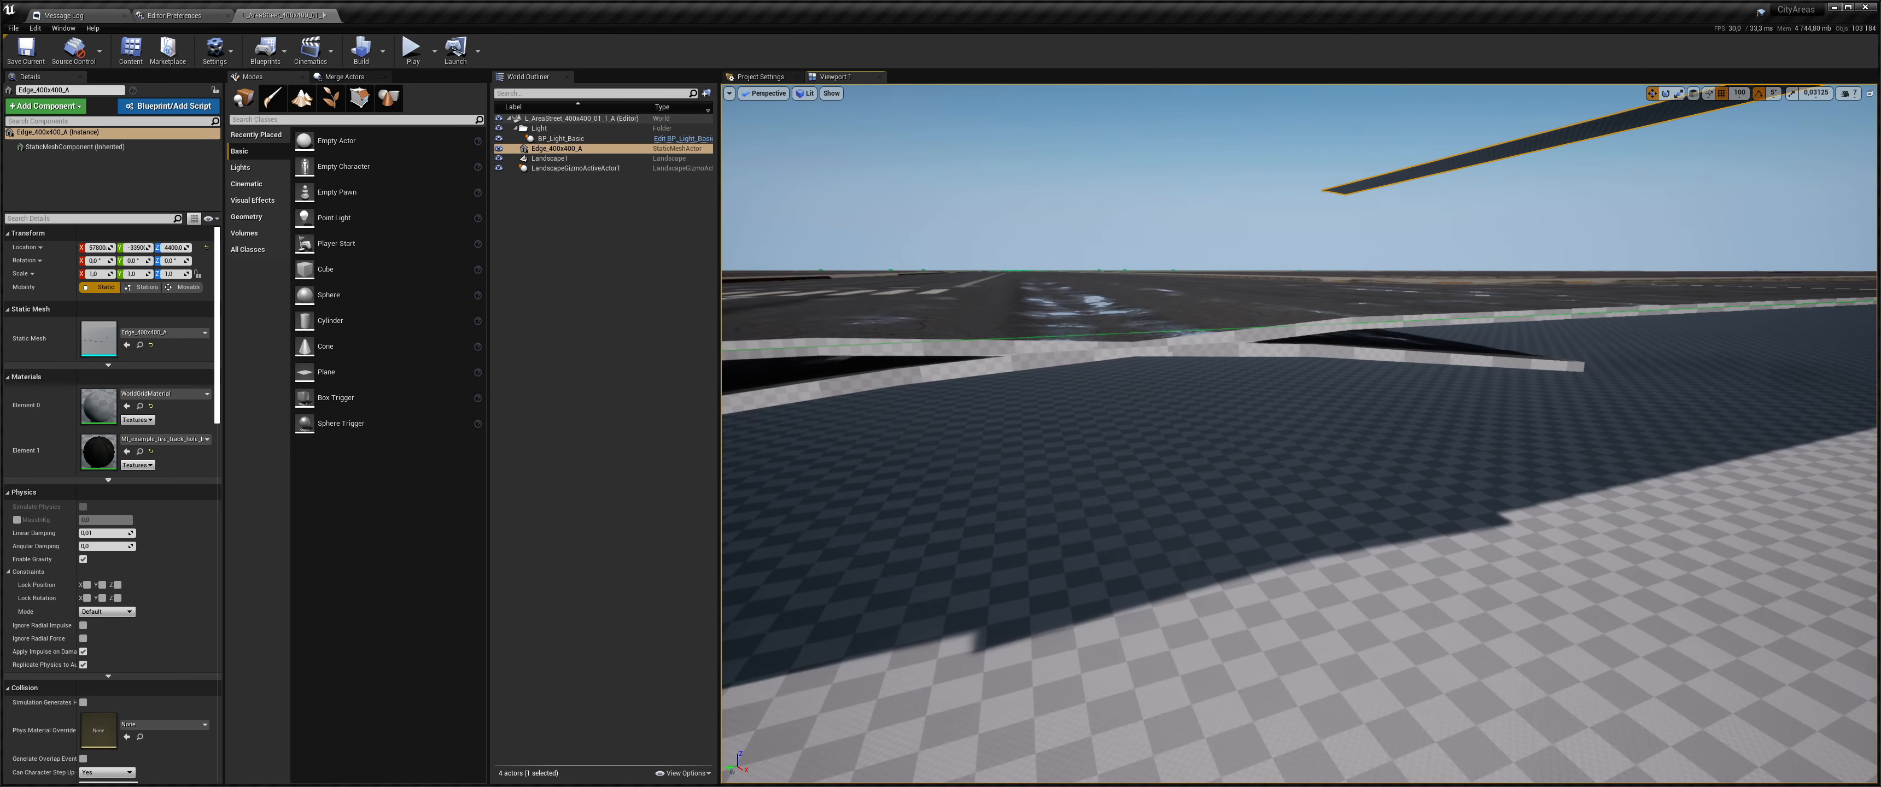
key(s)
right_drag(1198, 335, 1242, 378)
key(Delete)
- Select all connected control points of the third spline, nudge them slightly sideways and check the seam at street level
right_drag(1160, 336, 1117, 358)
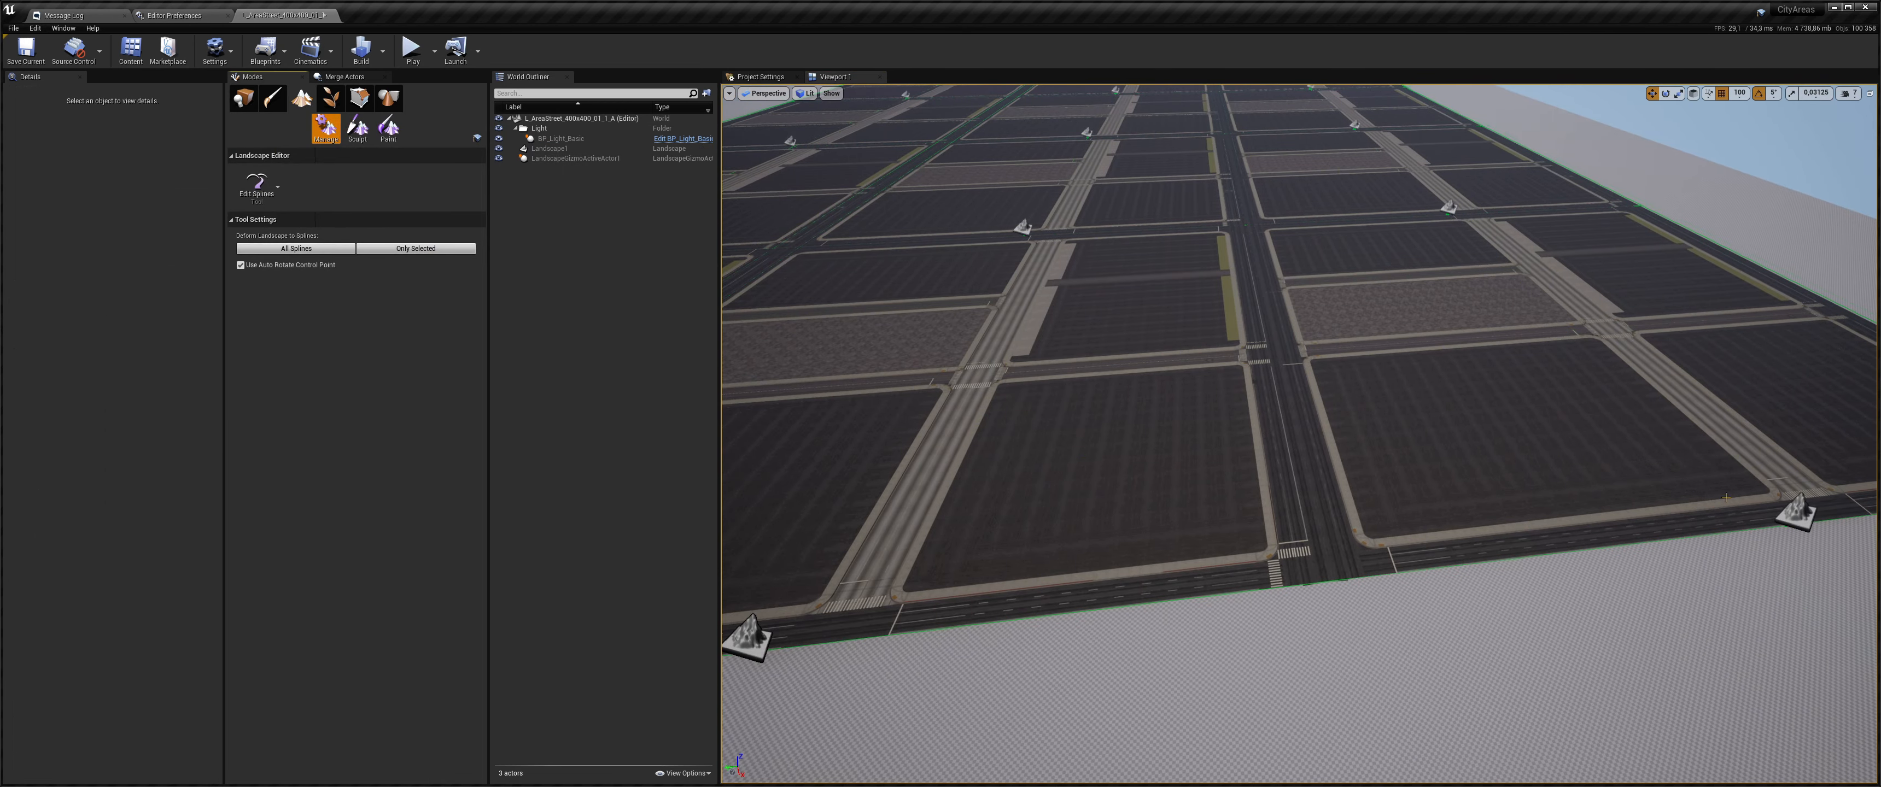
click(1795, 512)
click(129, 143)
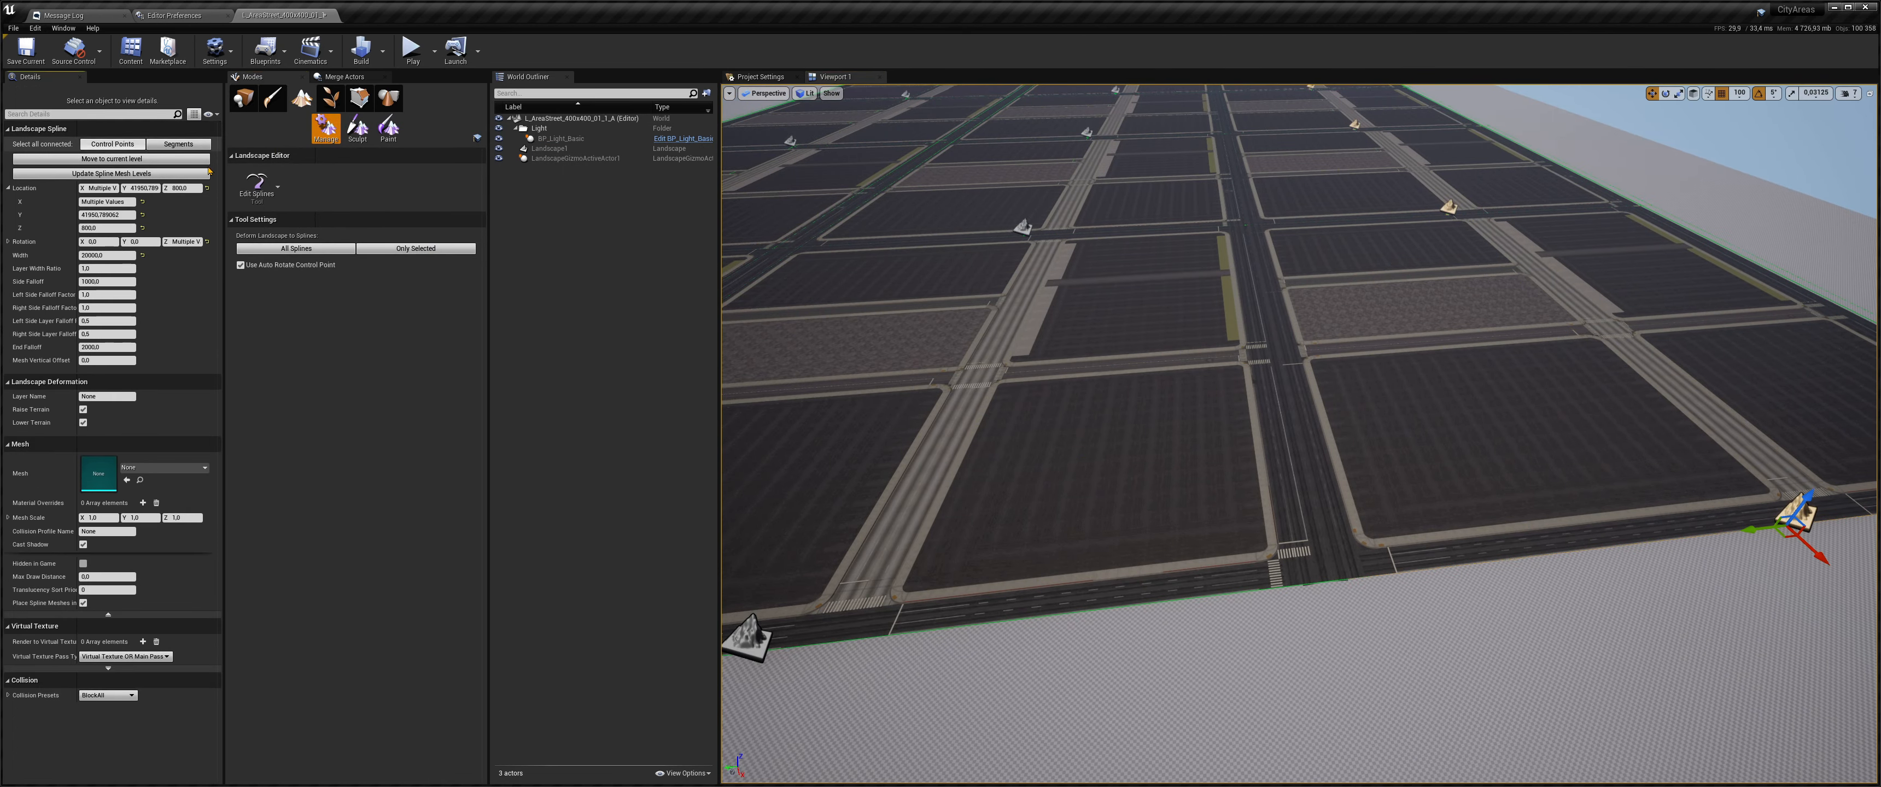
mouse_move(1492, 413)
right_down()
mouse_move(1491, 438)
mouse_move(1491, 414)
right_up()
key(d)
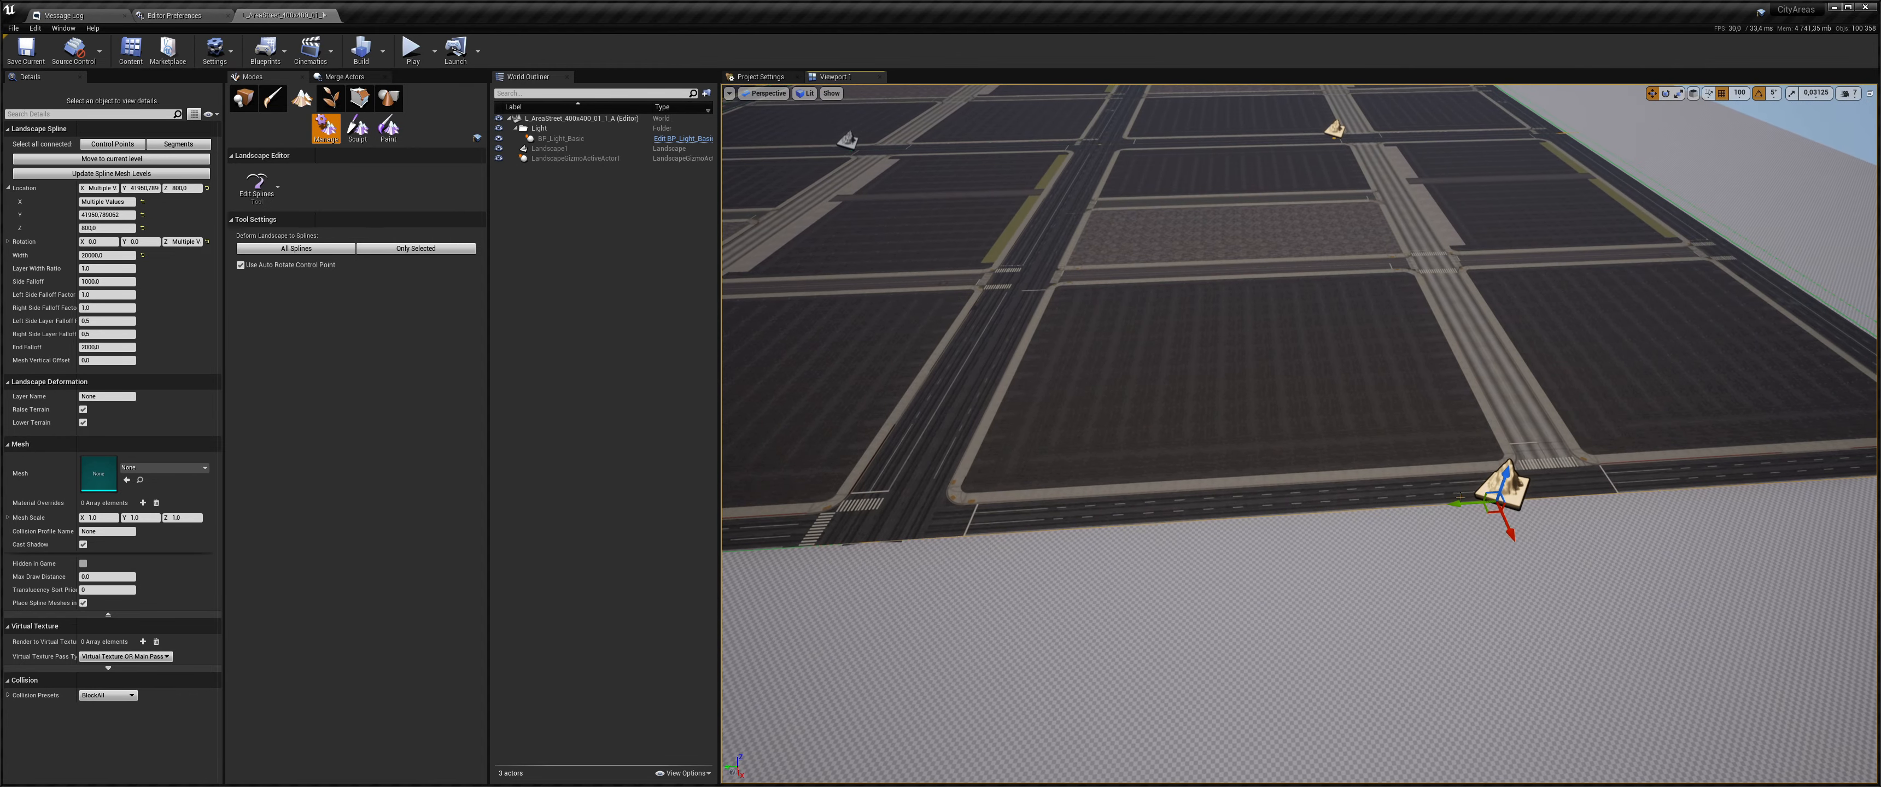
mouse_move(1458, 503)
mouse_down()
mouse_move(1502, 498)
mouse_move(1473, 494)
mouse_up()
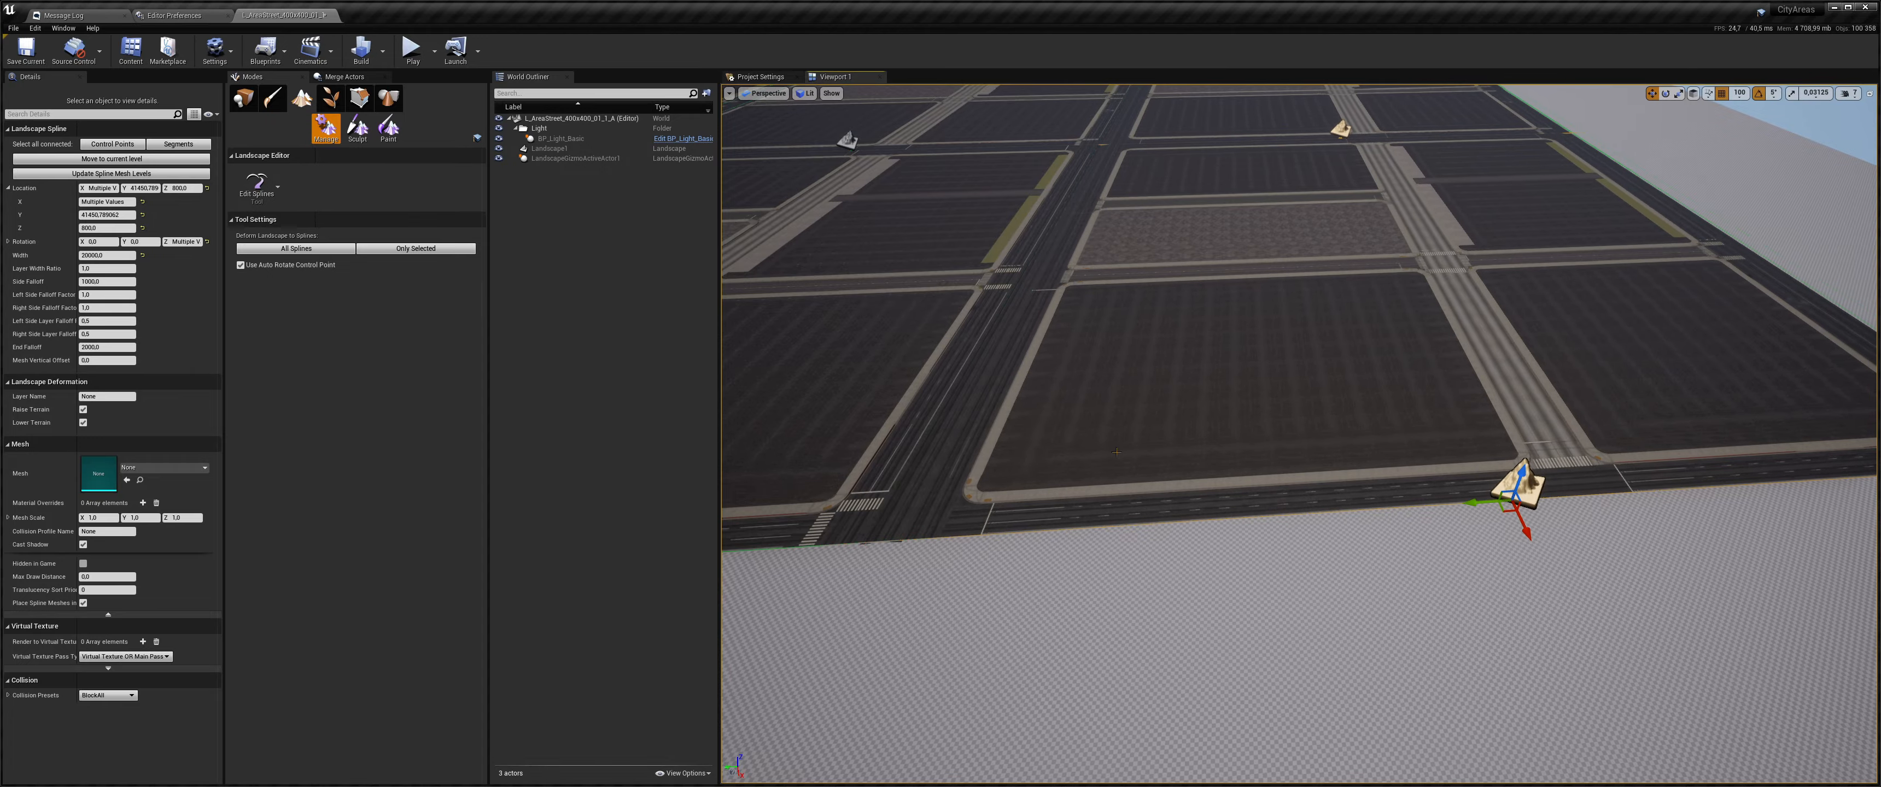
key(w)
right_drag(1473, 494, 1353, 406)
key(w)
key(e)
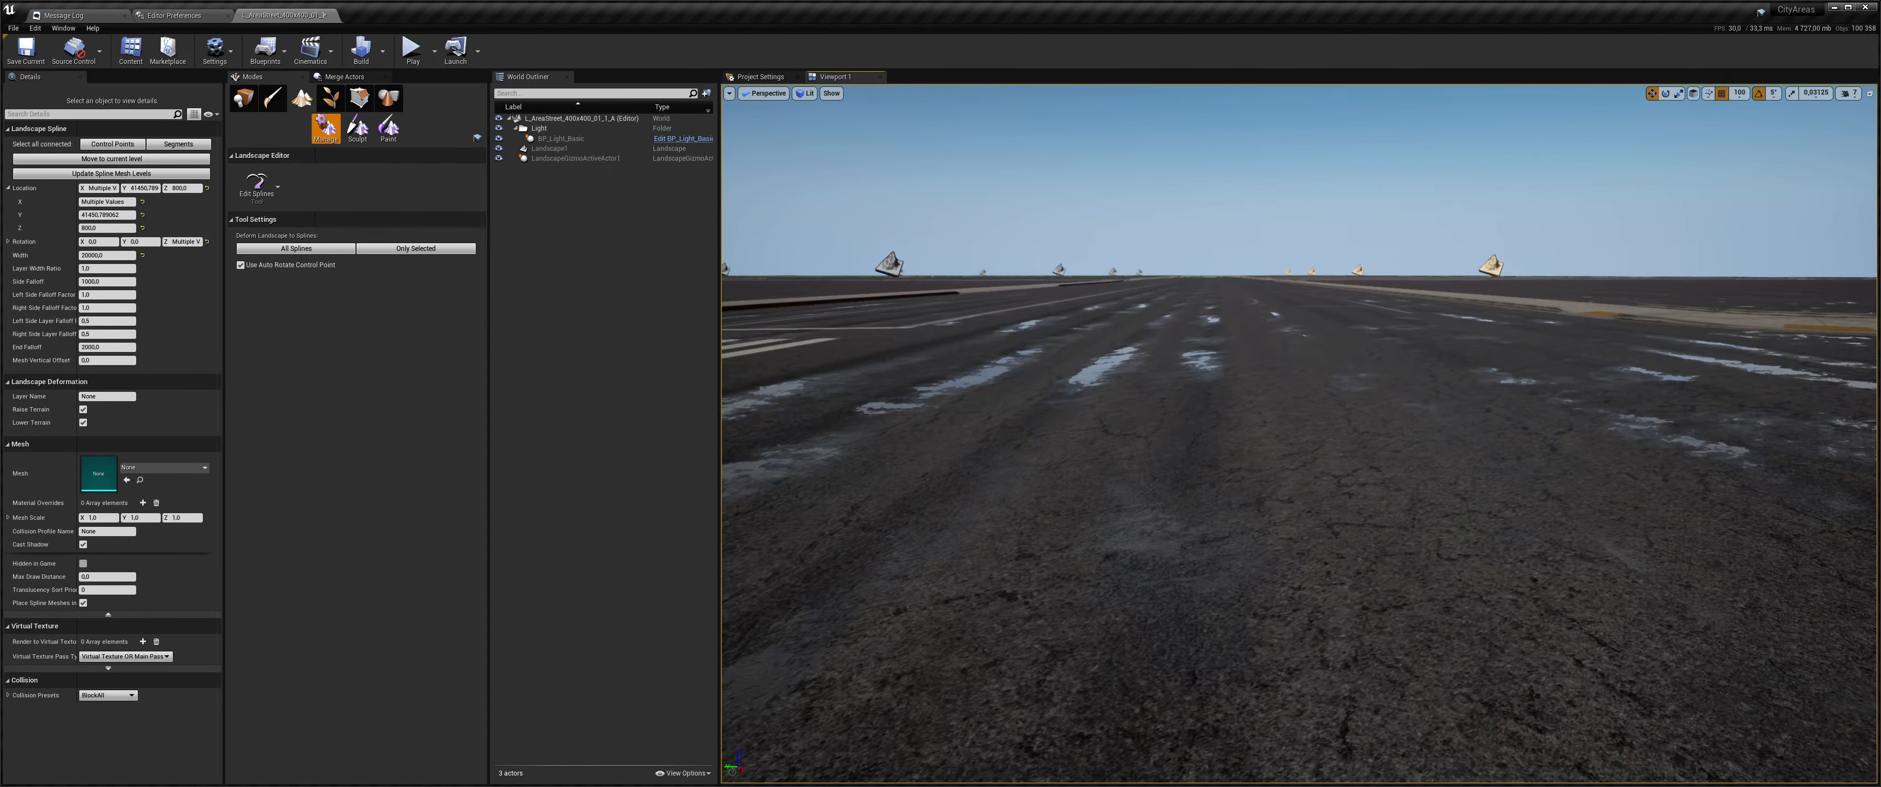
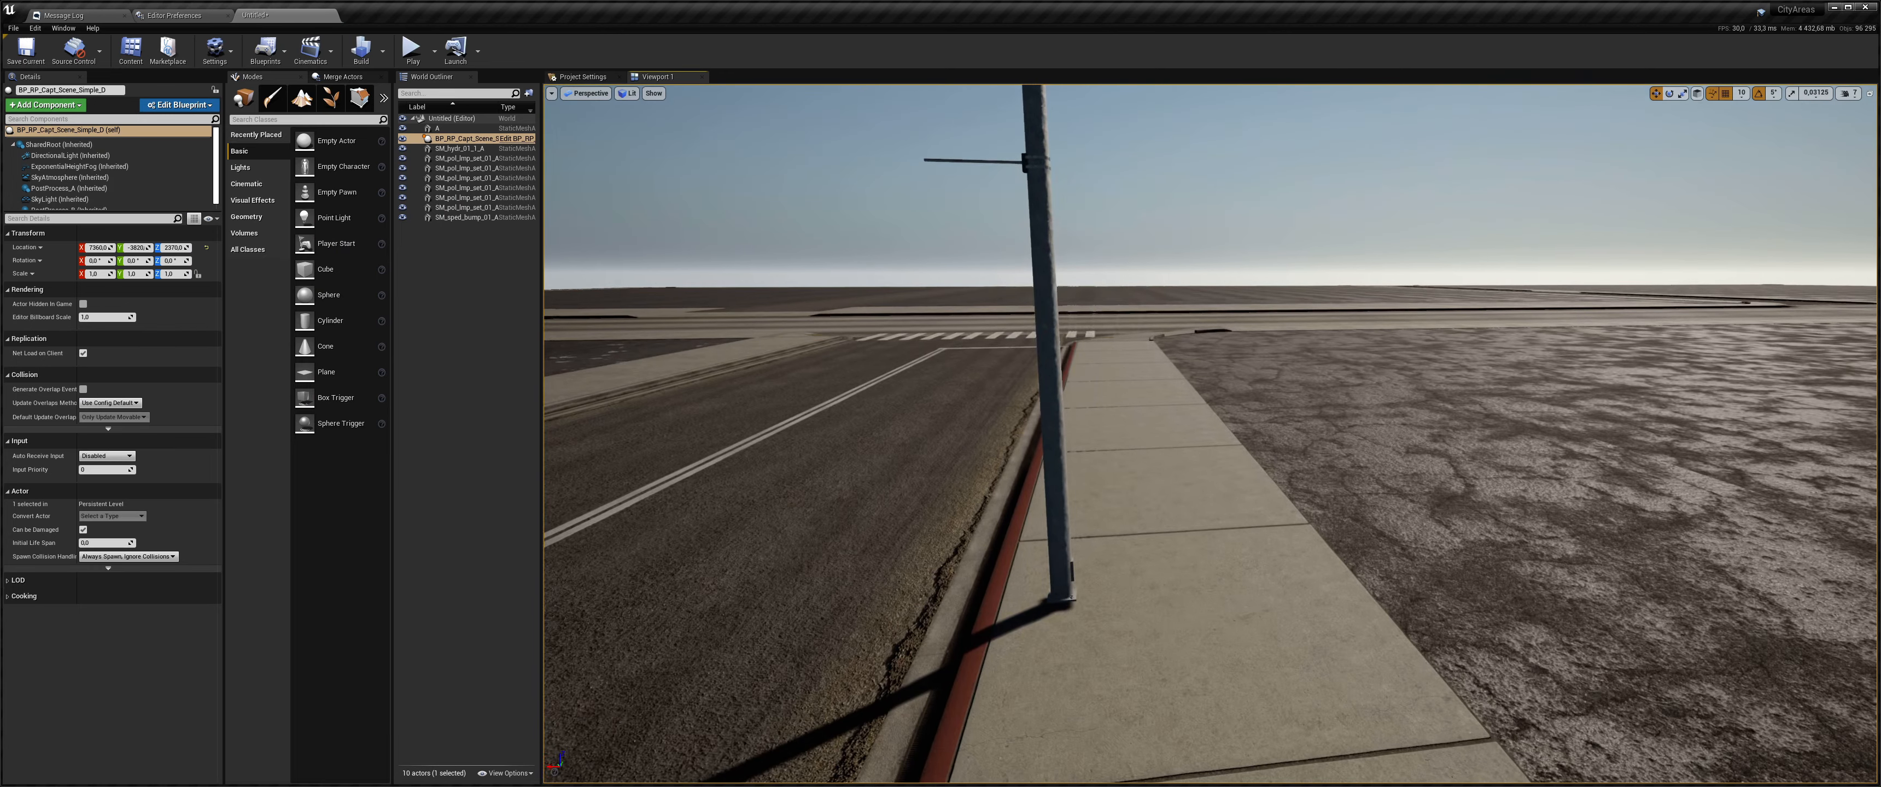
- Select the street lamp on the sidewalk, set position snapping to 1 and adjust the lamp's position beside the kerb
key(q)
key(e)
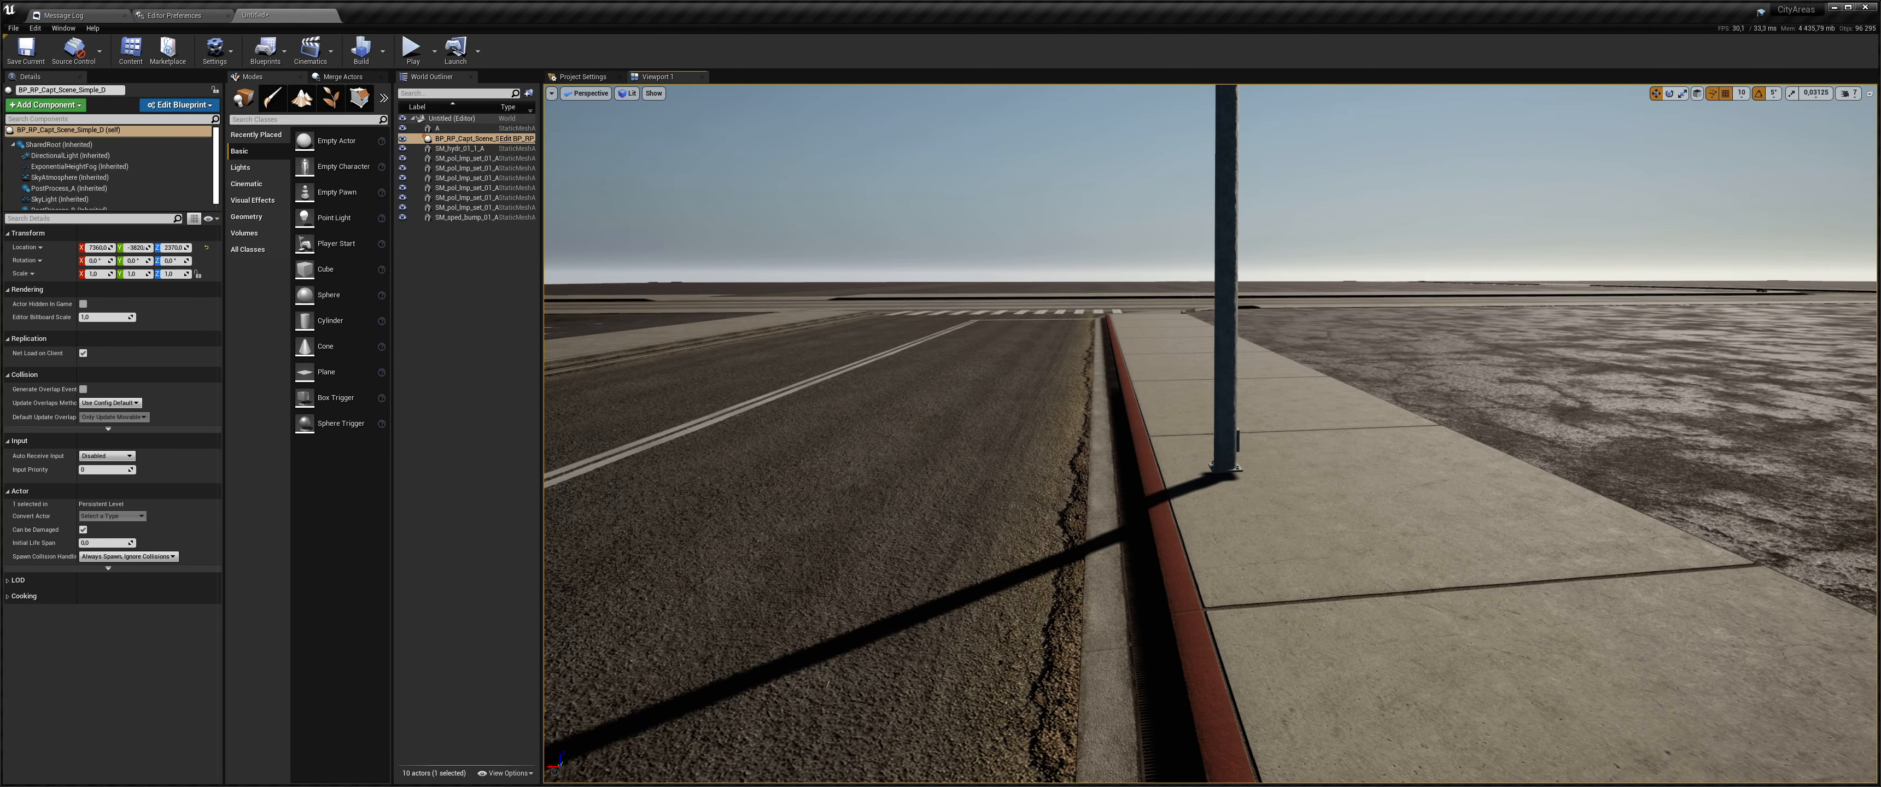
click(1222, 479)
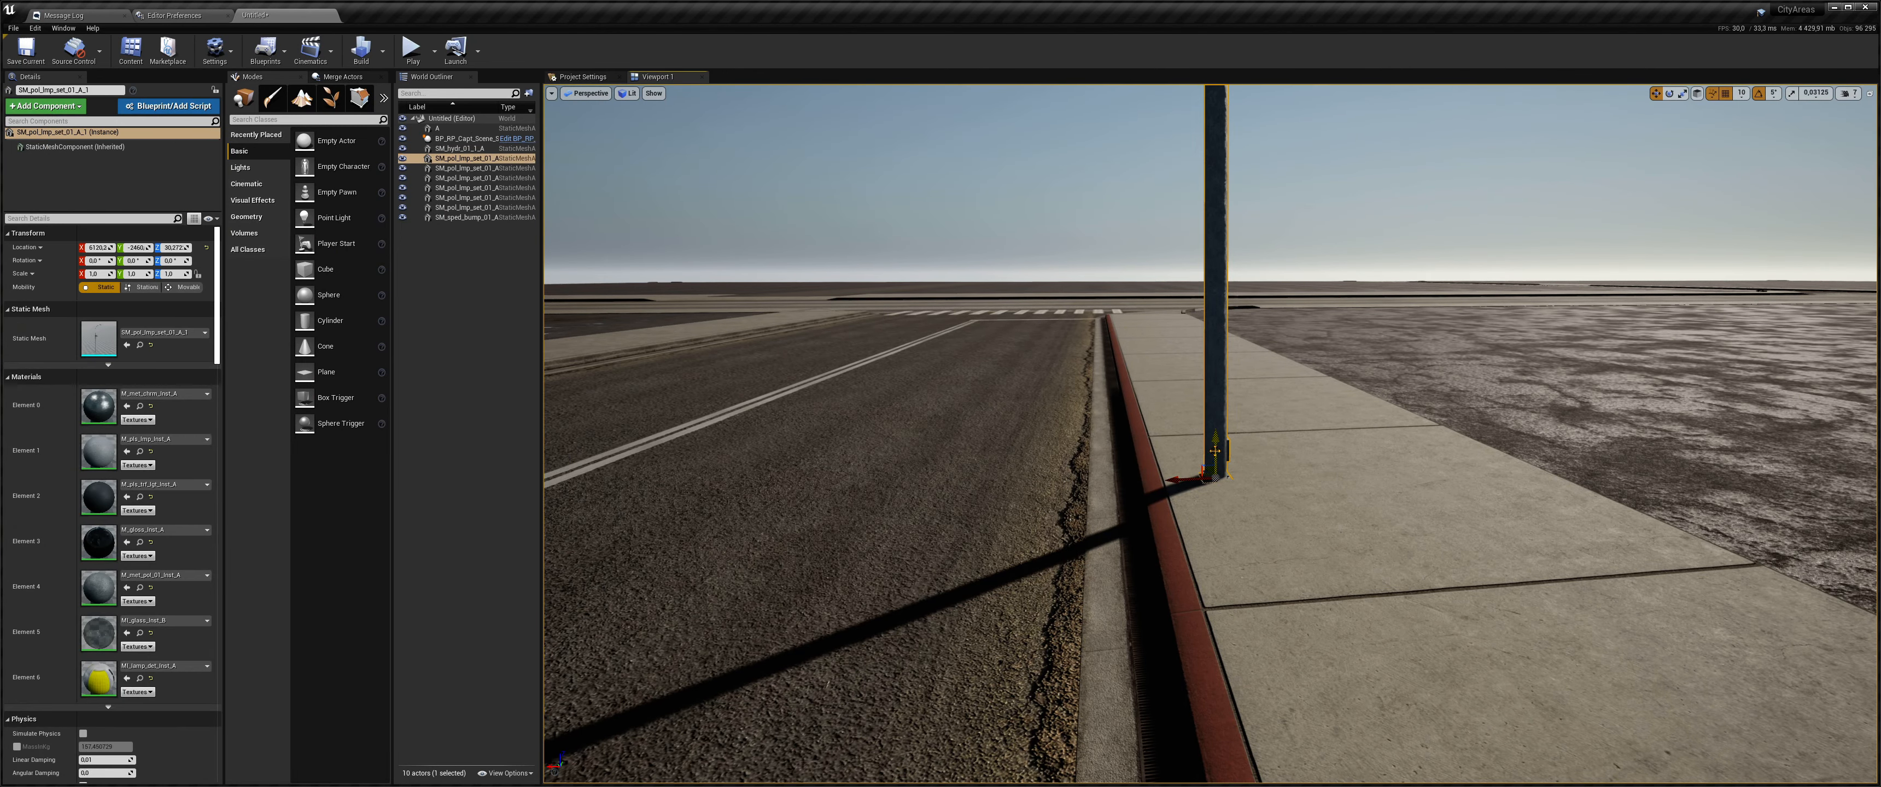
click(1744, 94)
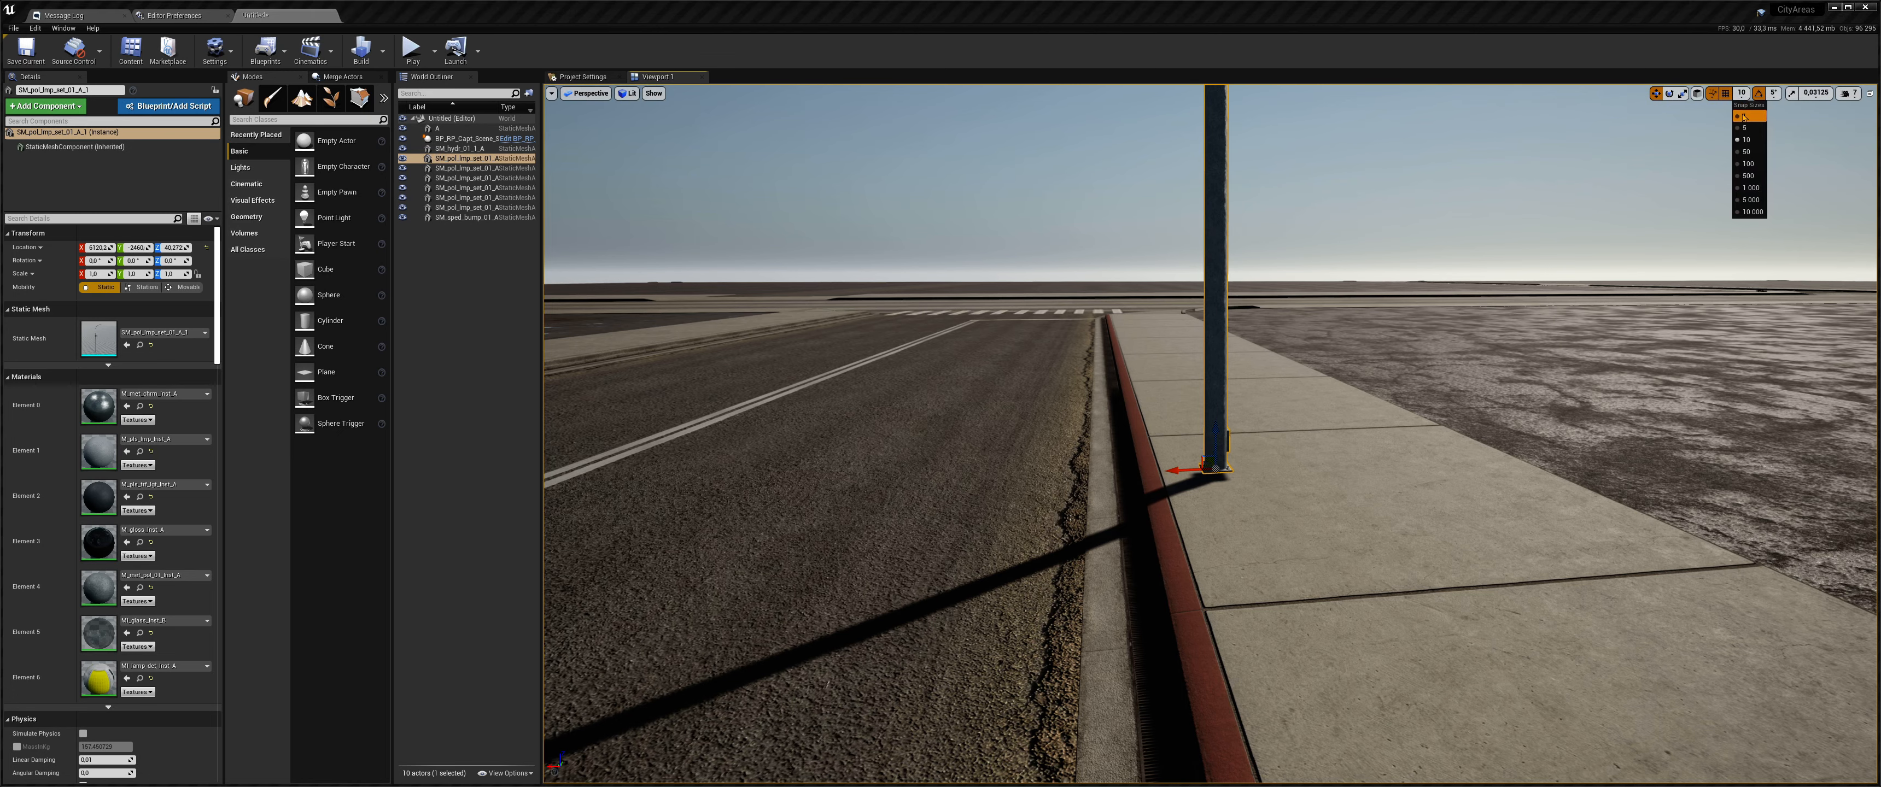
click(1747, 117)
drag(1217, 468, 1203, 475)
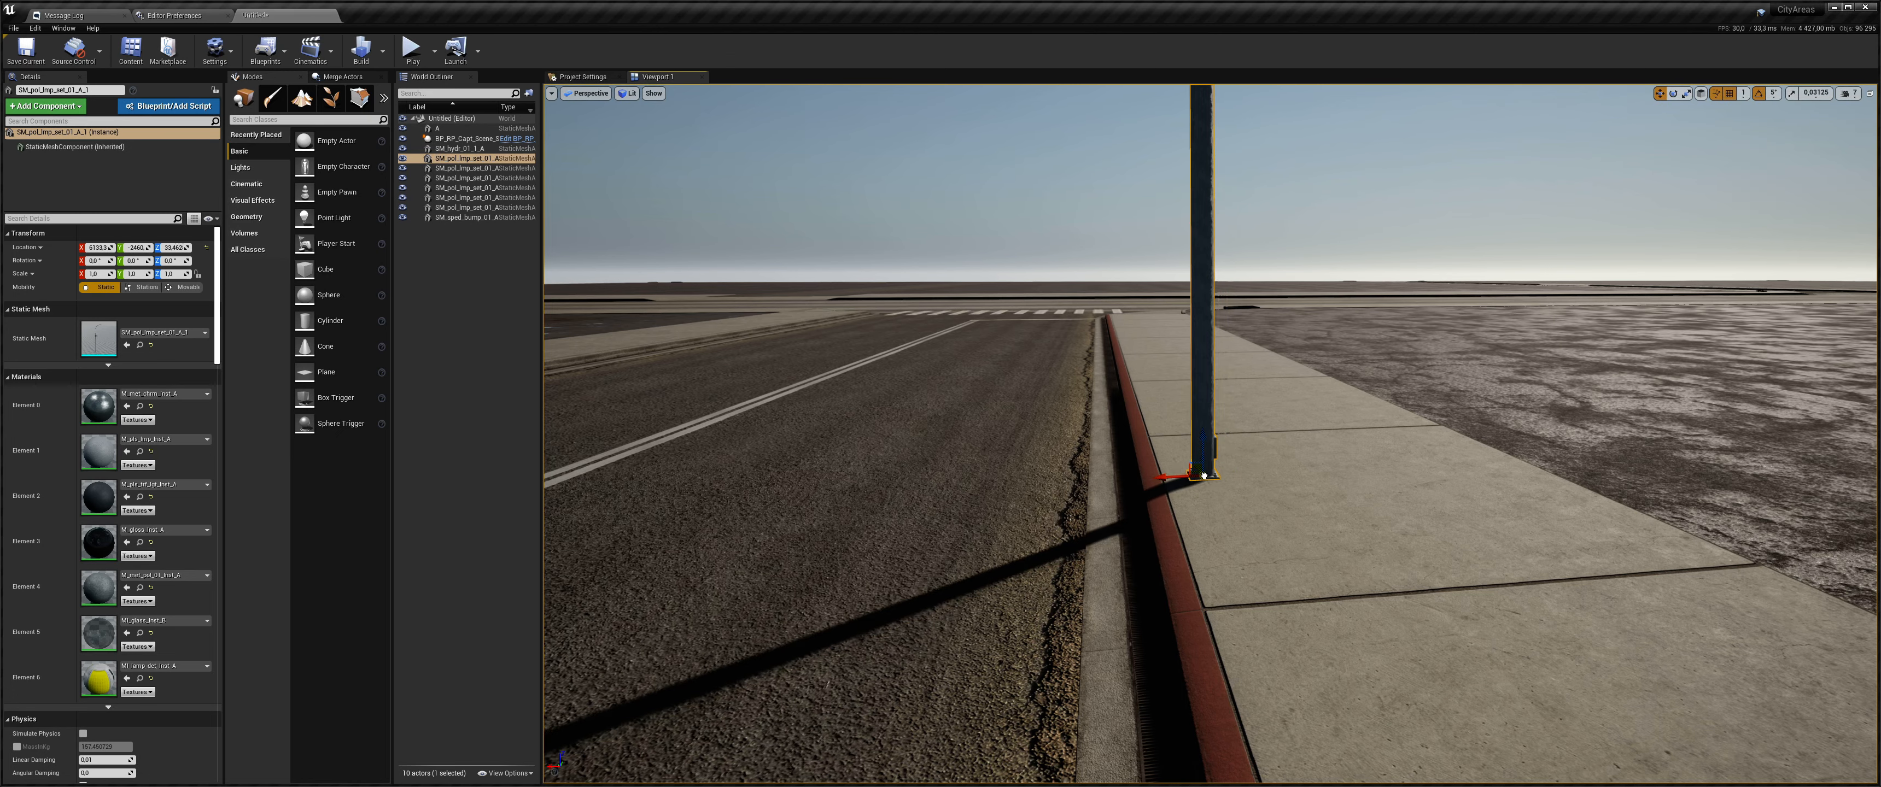
right_drag(1203, 476, 1452, 515)
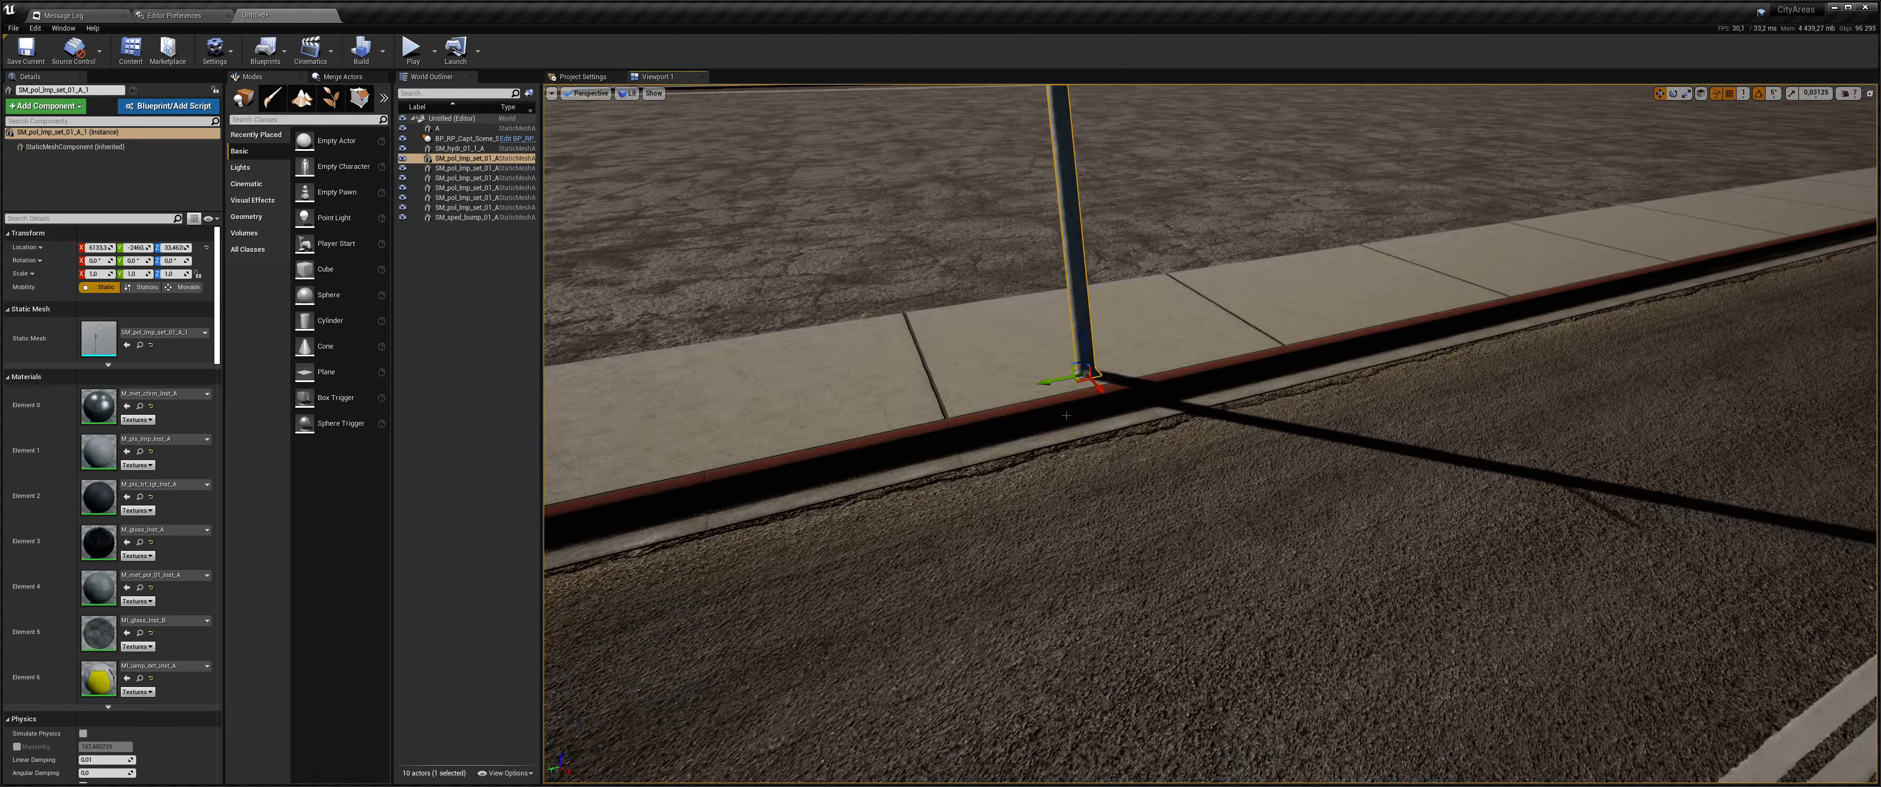
drag(1076, 386, 1064, 390)
- Select the speed bump, shift it slightly across the lane and lower it a little onto the road surface
right_drag(1064, 390, 1188, 435)
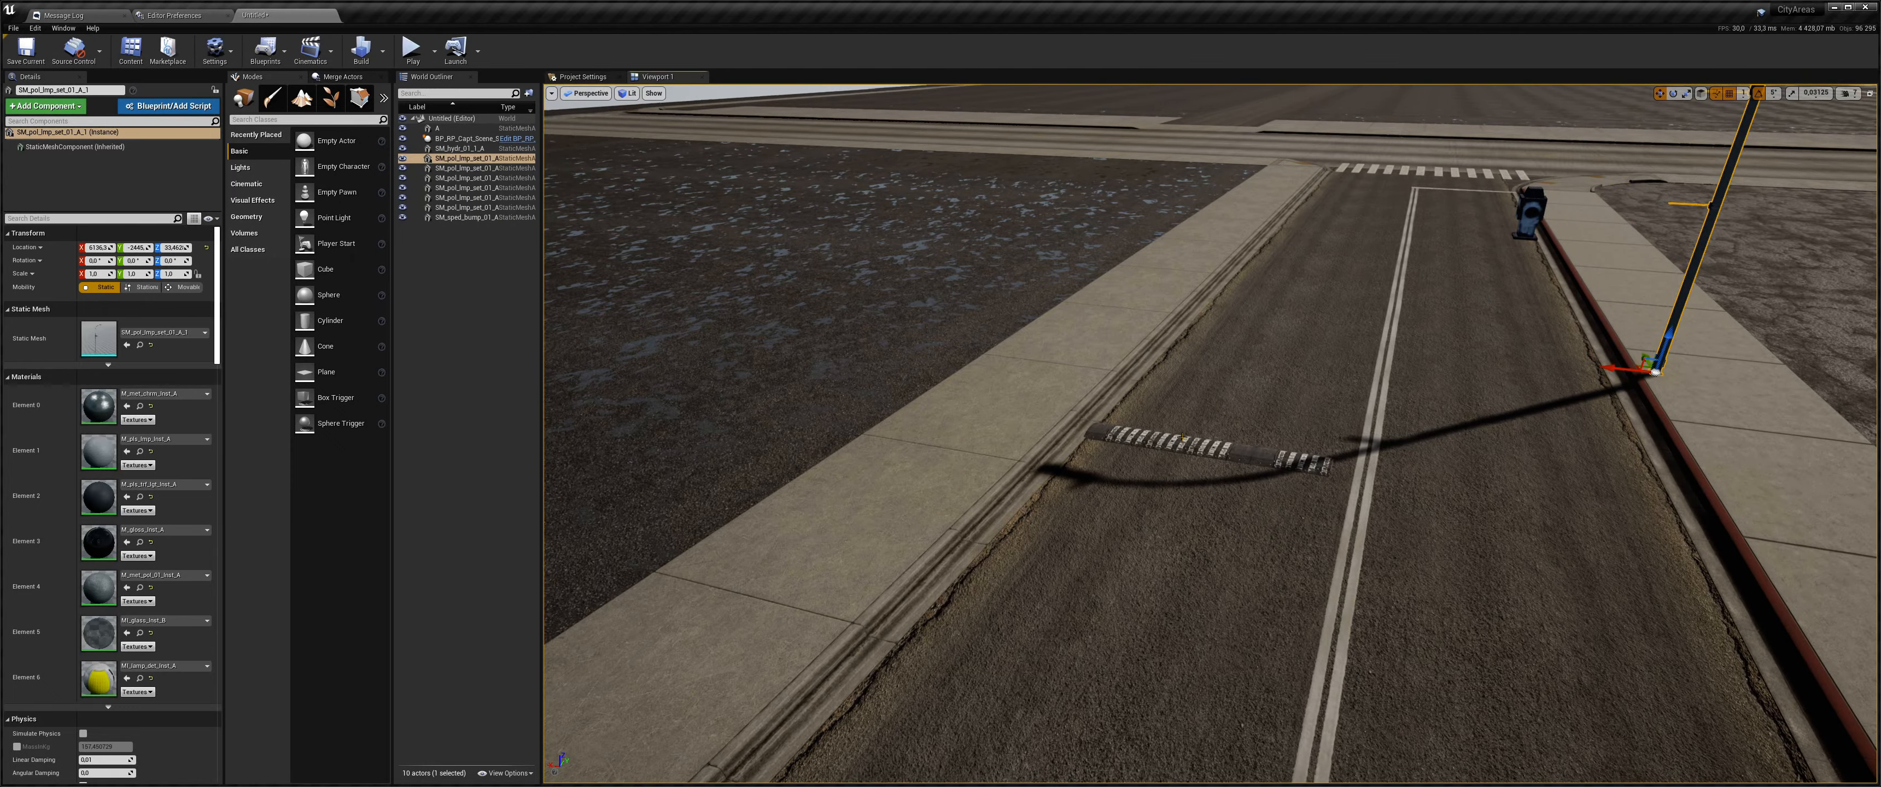
click(1187, 442)
drag(1172, 443, 1186, 437)
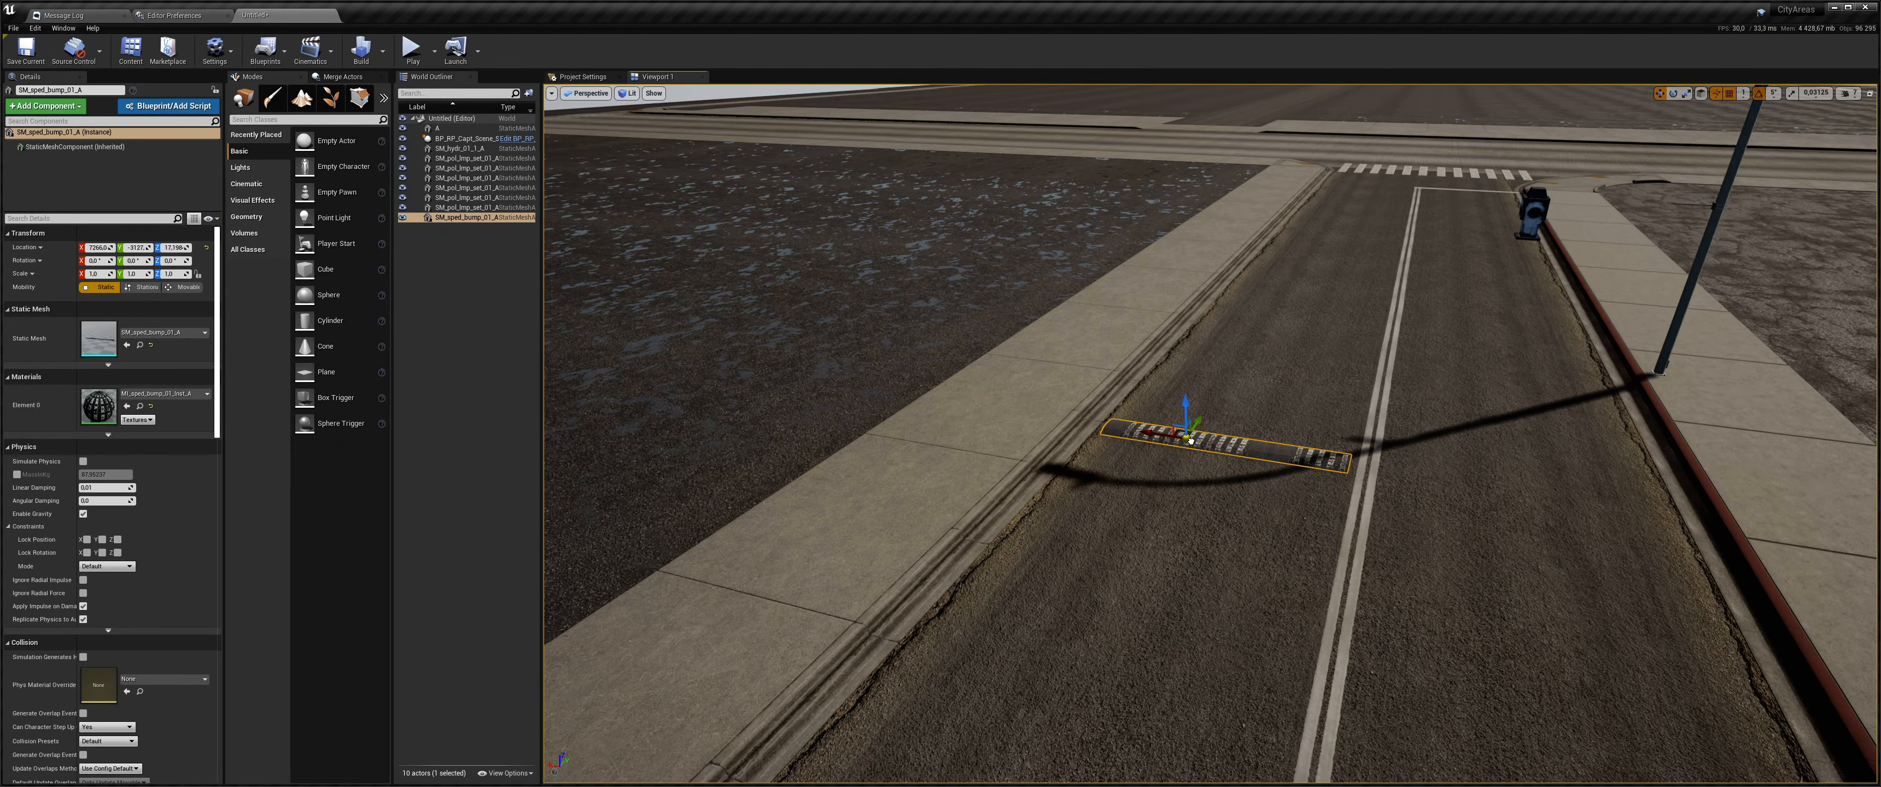
right_drag(1186, 437, 1172, 475)
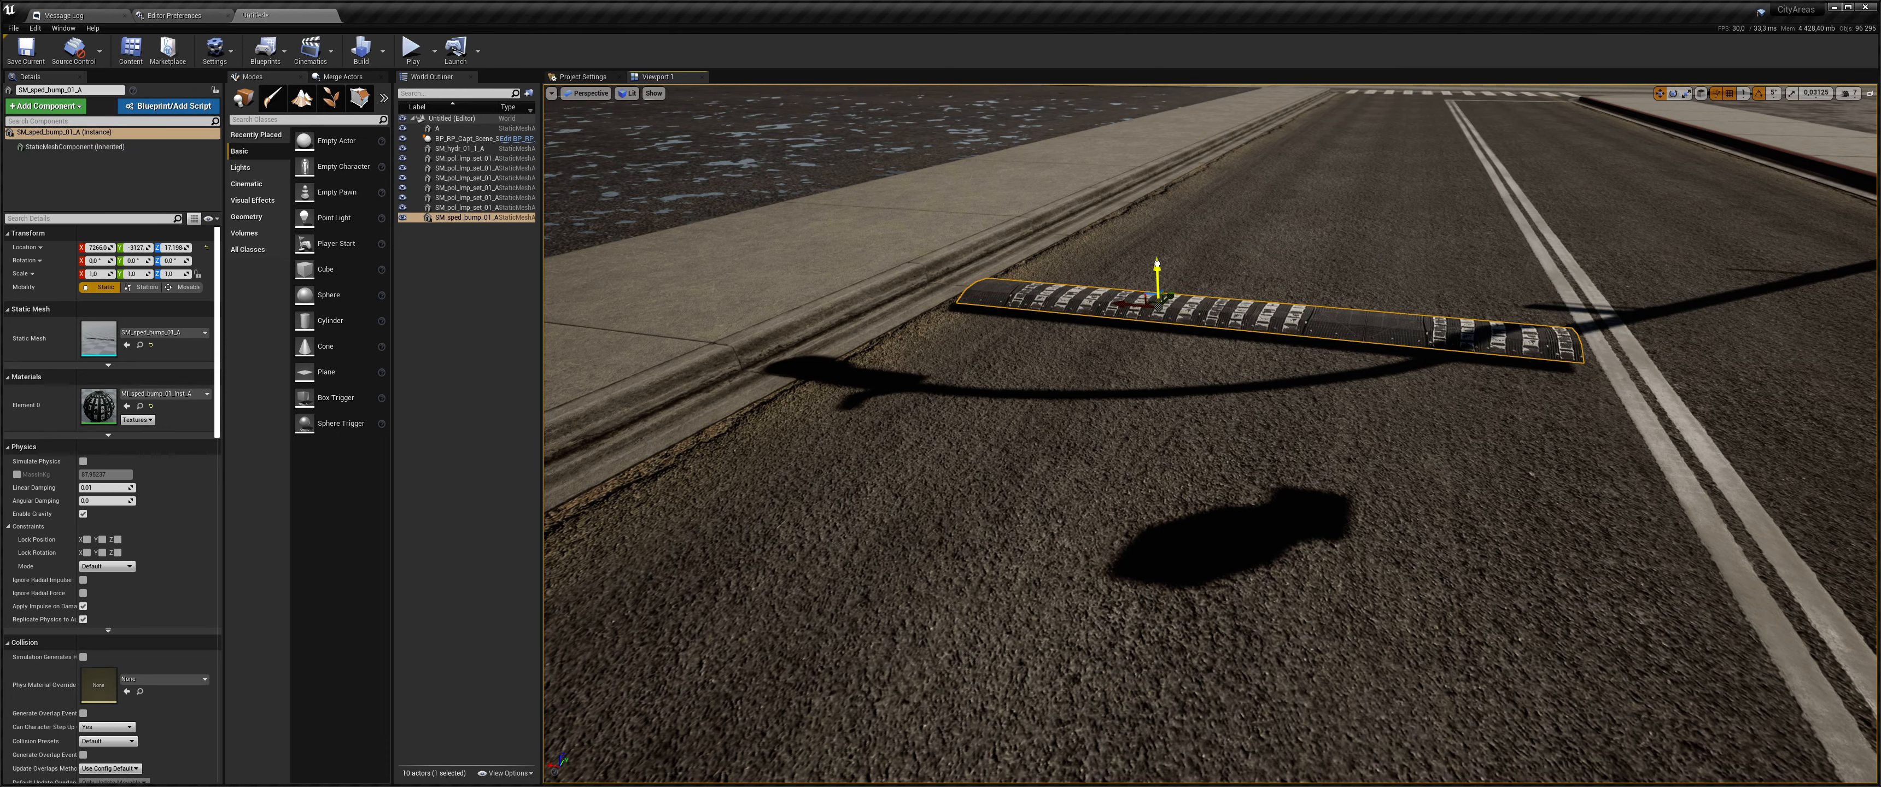
drag(1156, 264, 1156, 270)
- Select the base area mesh A together with the hydrant, all street lamps and the speed bump, leaving out the scene lighting blueprint
right_drag(1156, 270, 1555, 300)
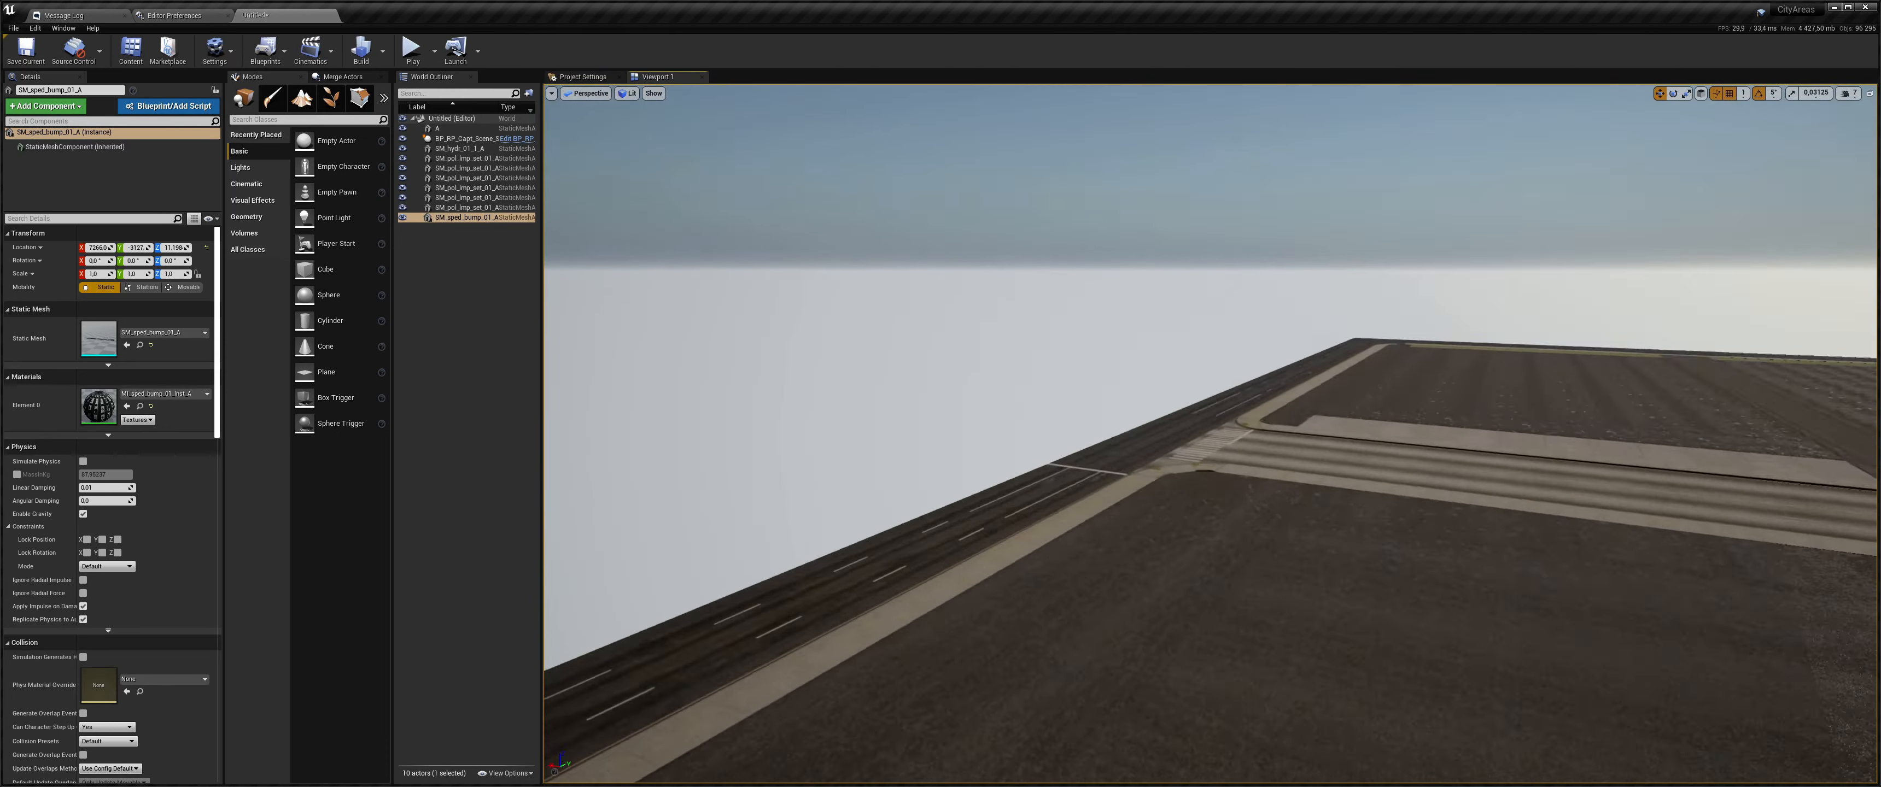
right_drag(1168, 394, 1280, 396)
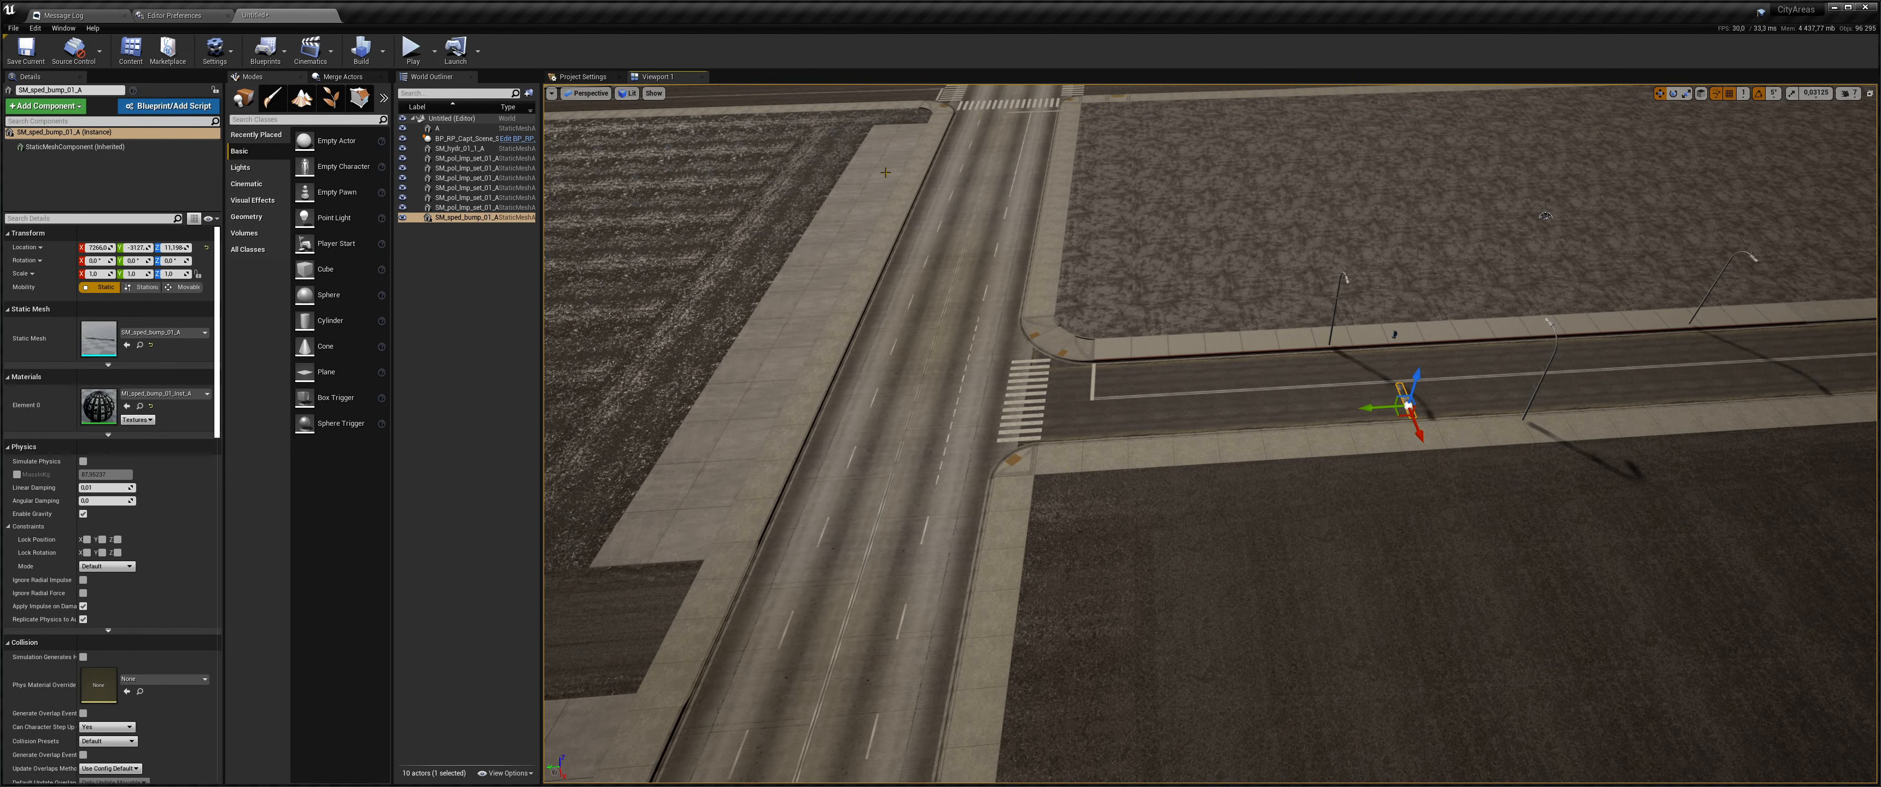
right_drag(895, 175, 1051, 99)
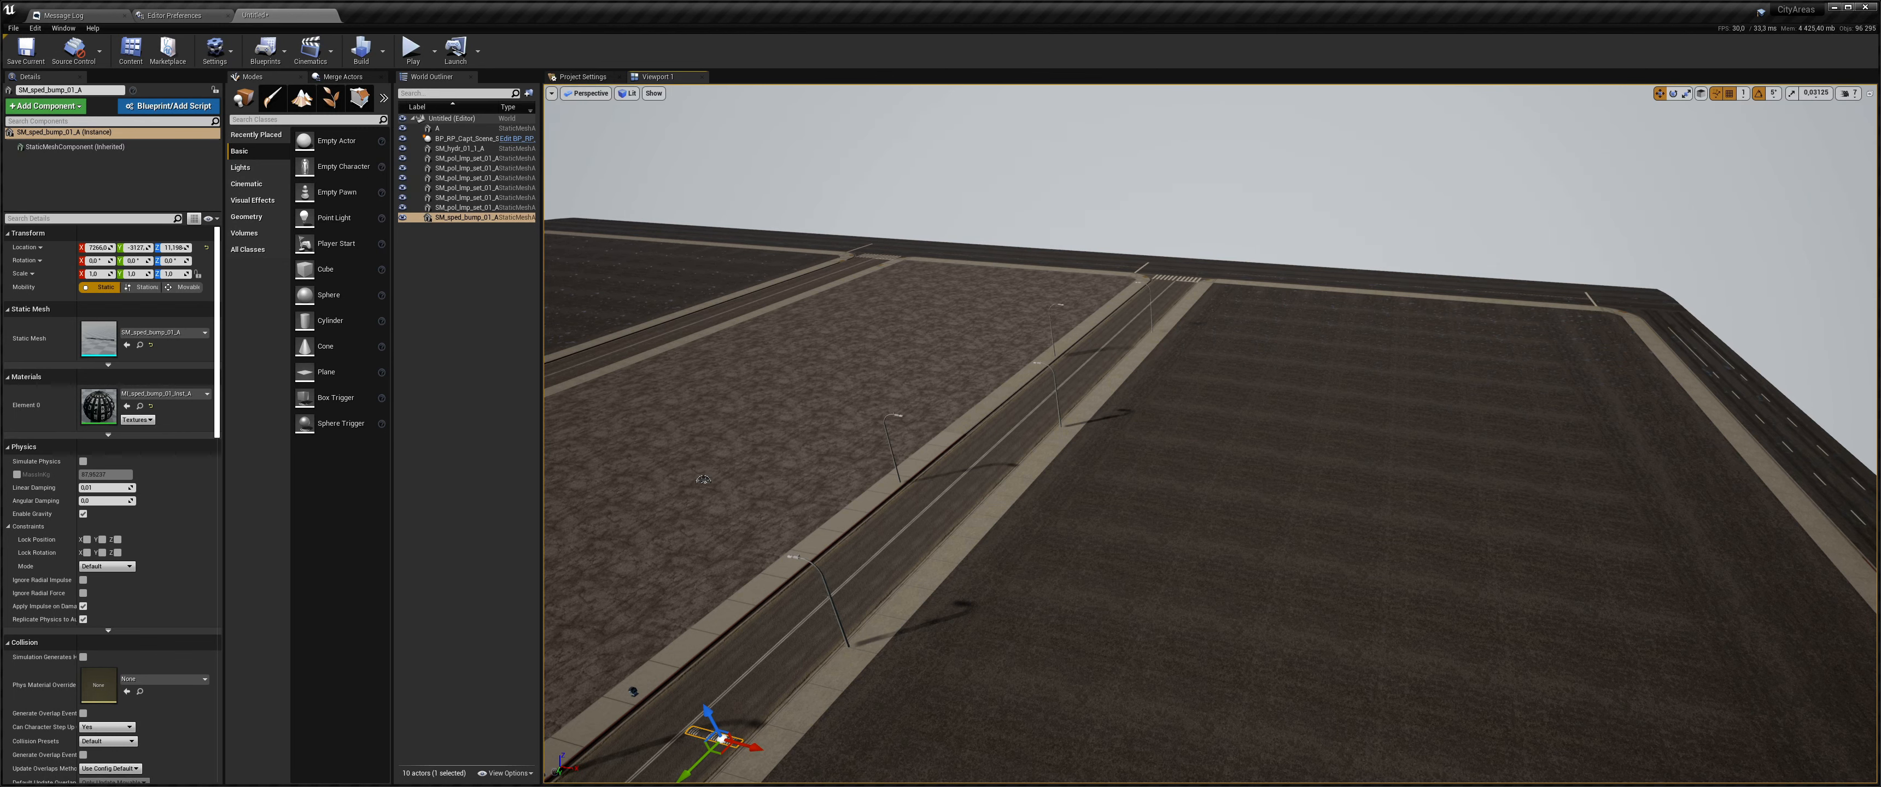
right_drag(1051, 99, 946, 95)
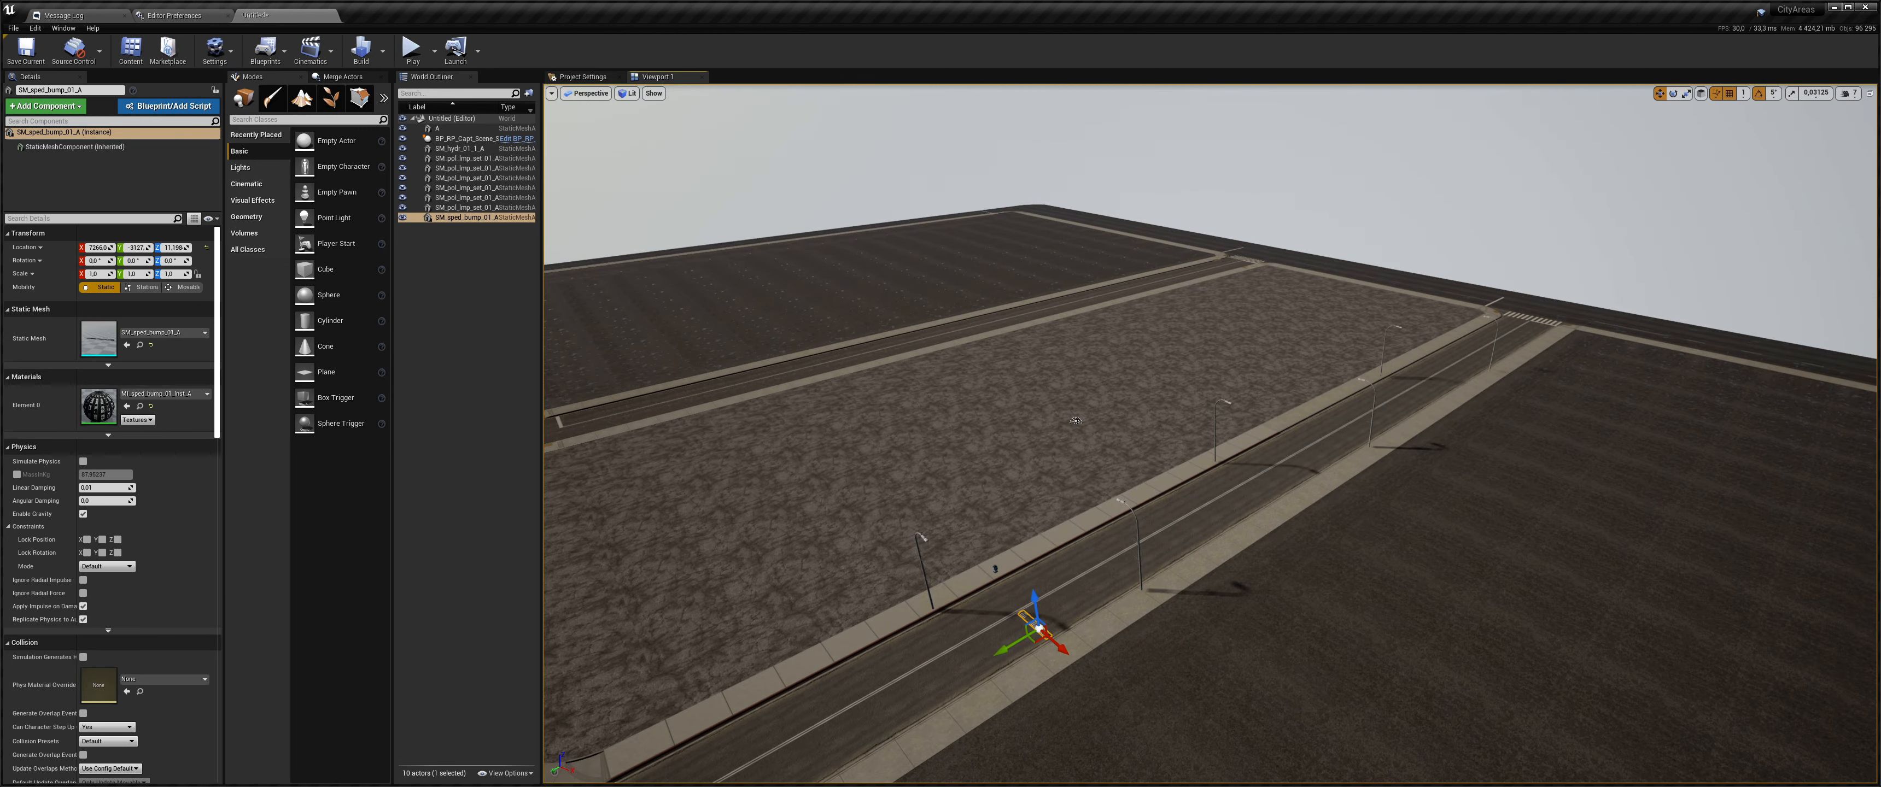
click(441, 129)
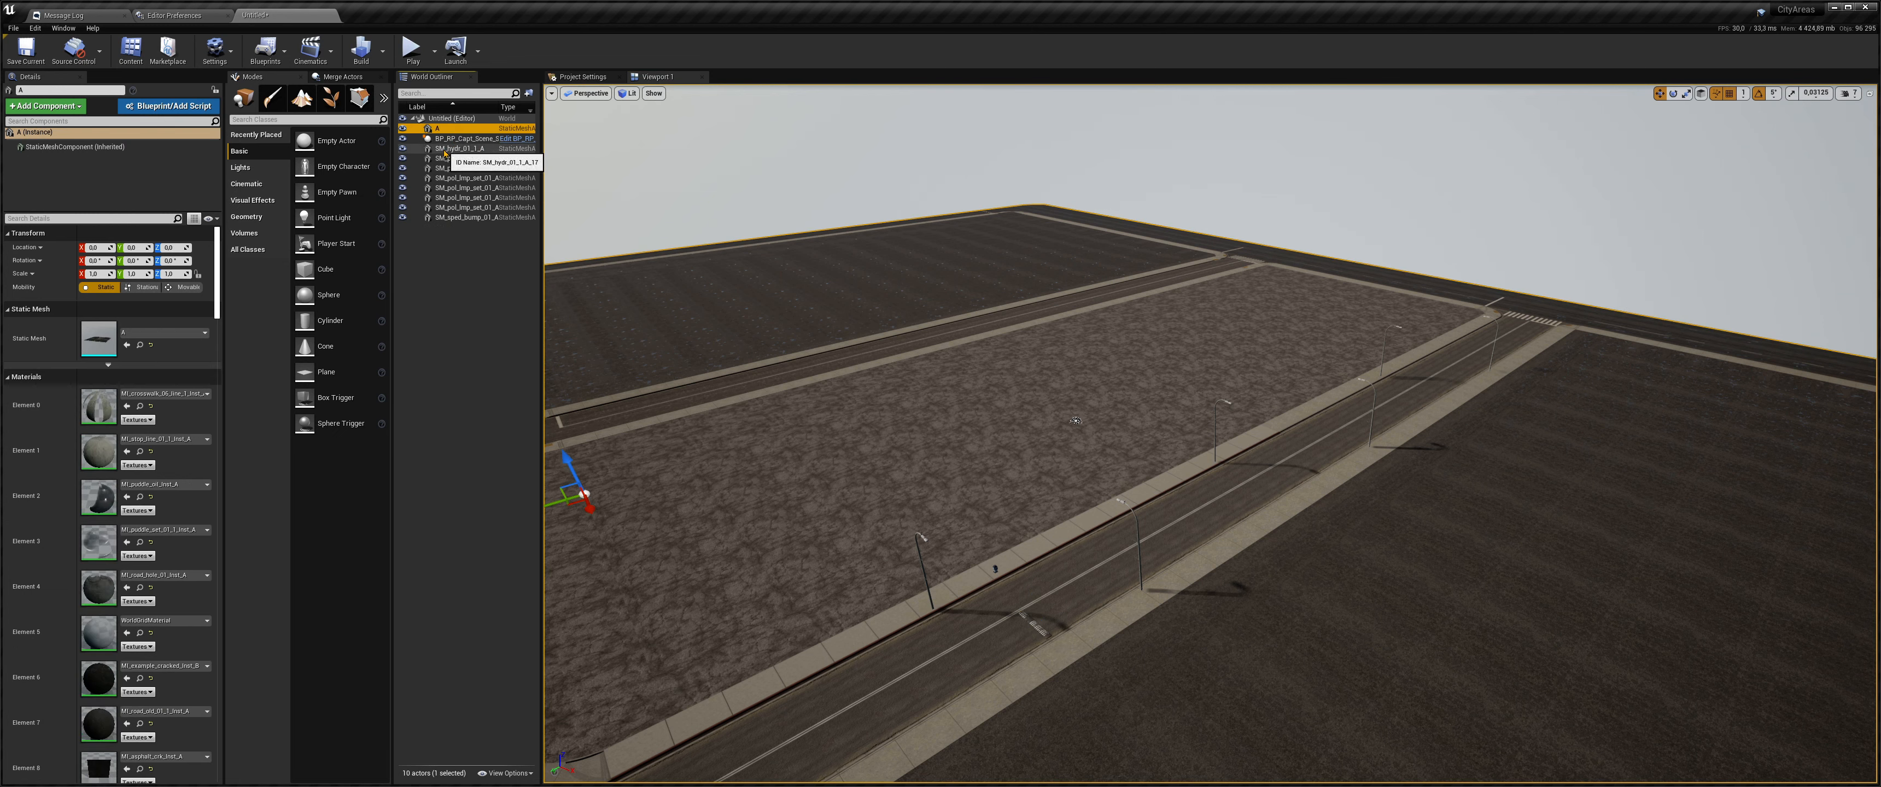
ctrl+click(453, 148)
ctrl+click(457, 158)
ctrl+click(460, 168)
ctrl+click(463, 178)
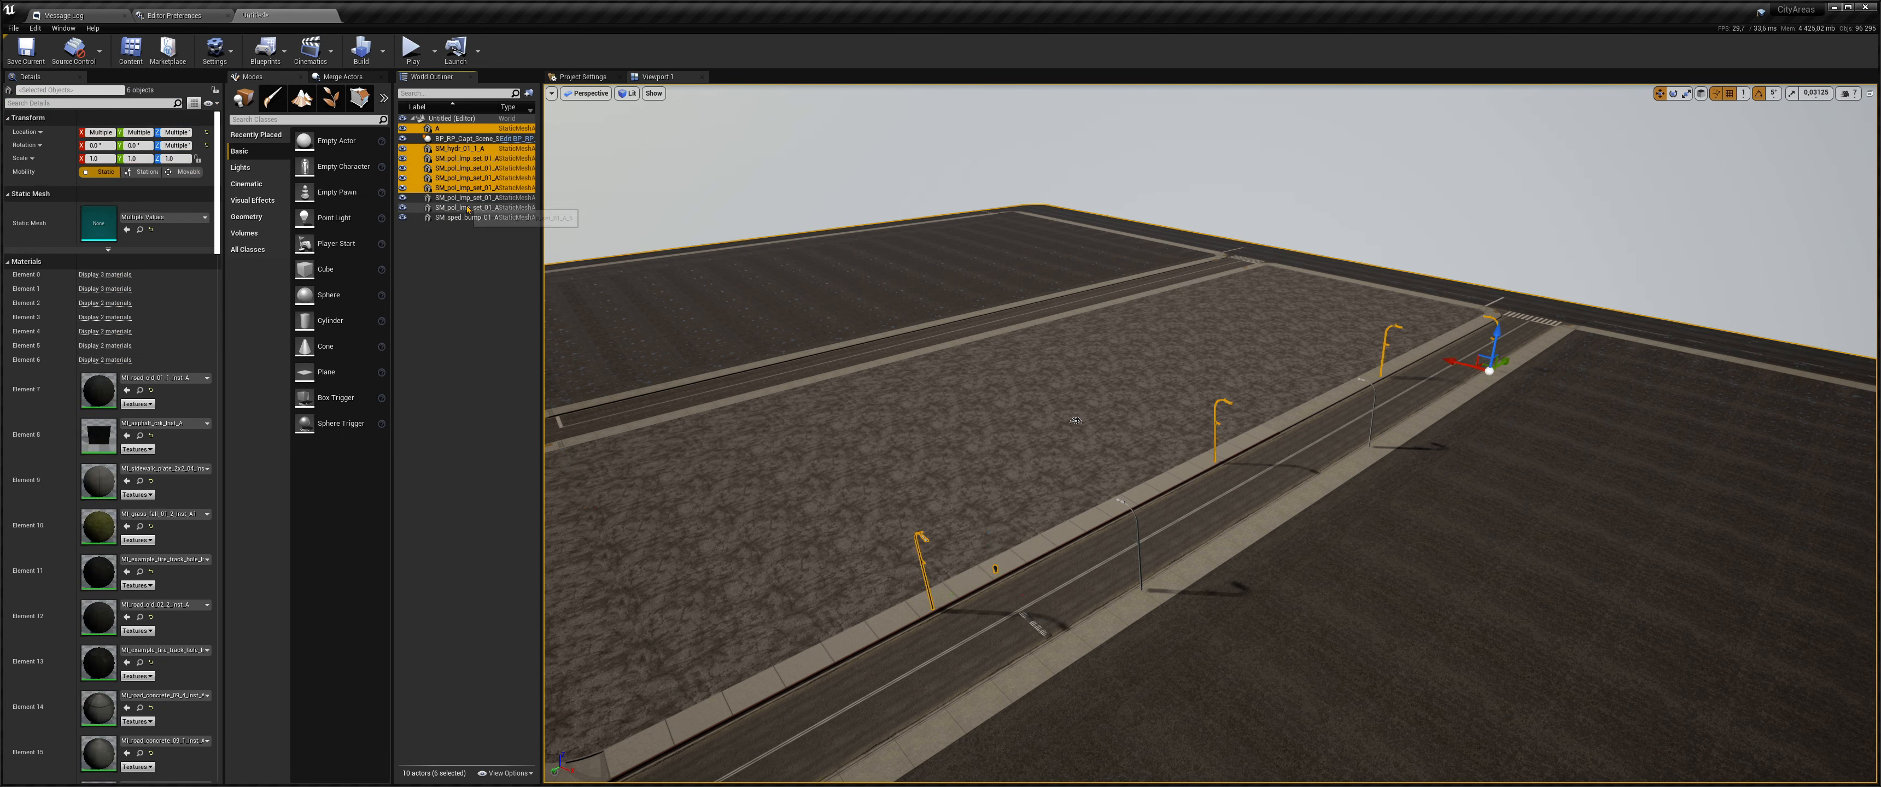
ctrl+click(467, 207)
ctrl+click(461, 217)
ctrl+click(454, 199)
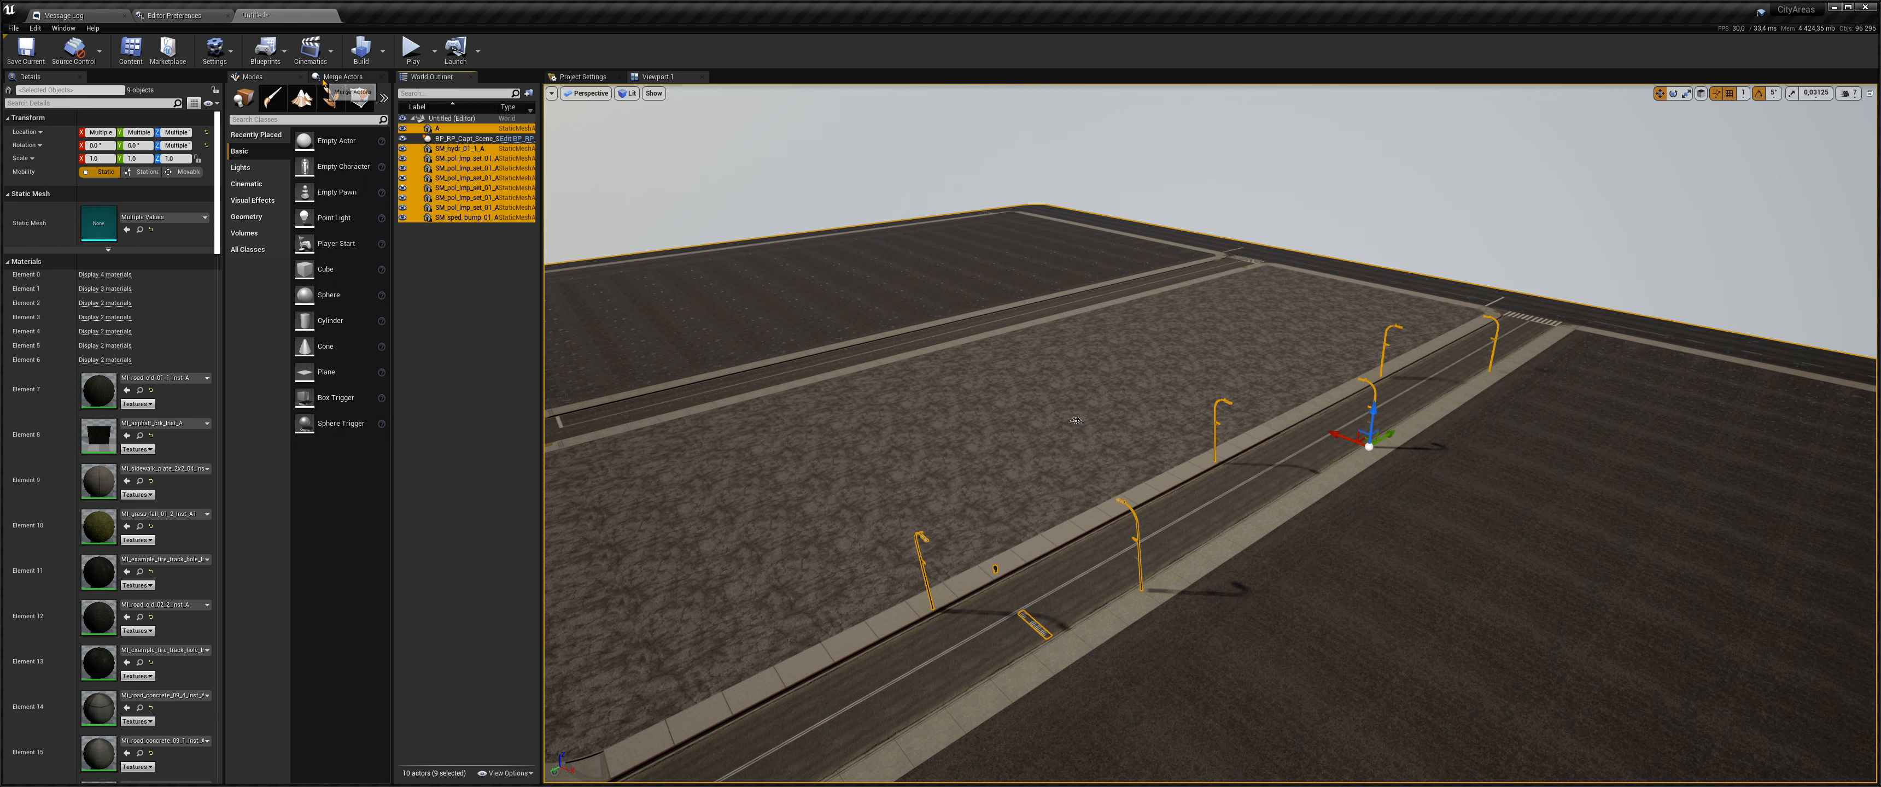
- Merge the selected actors into one static mesh with Merge Actors, taking the name from the existing asset A, and save it
click(342, 77)
click(260, 96)
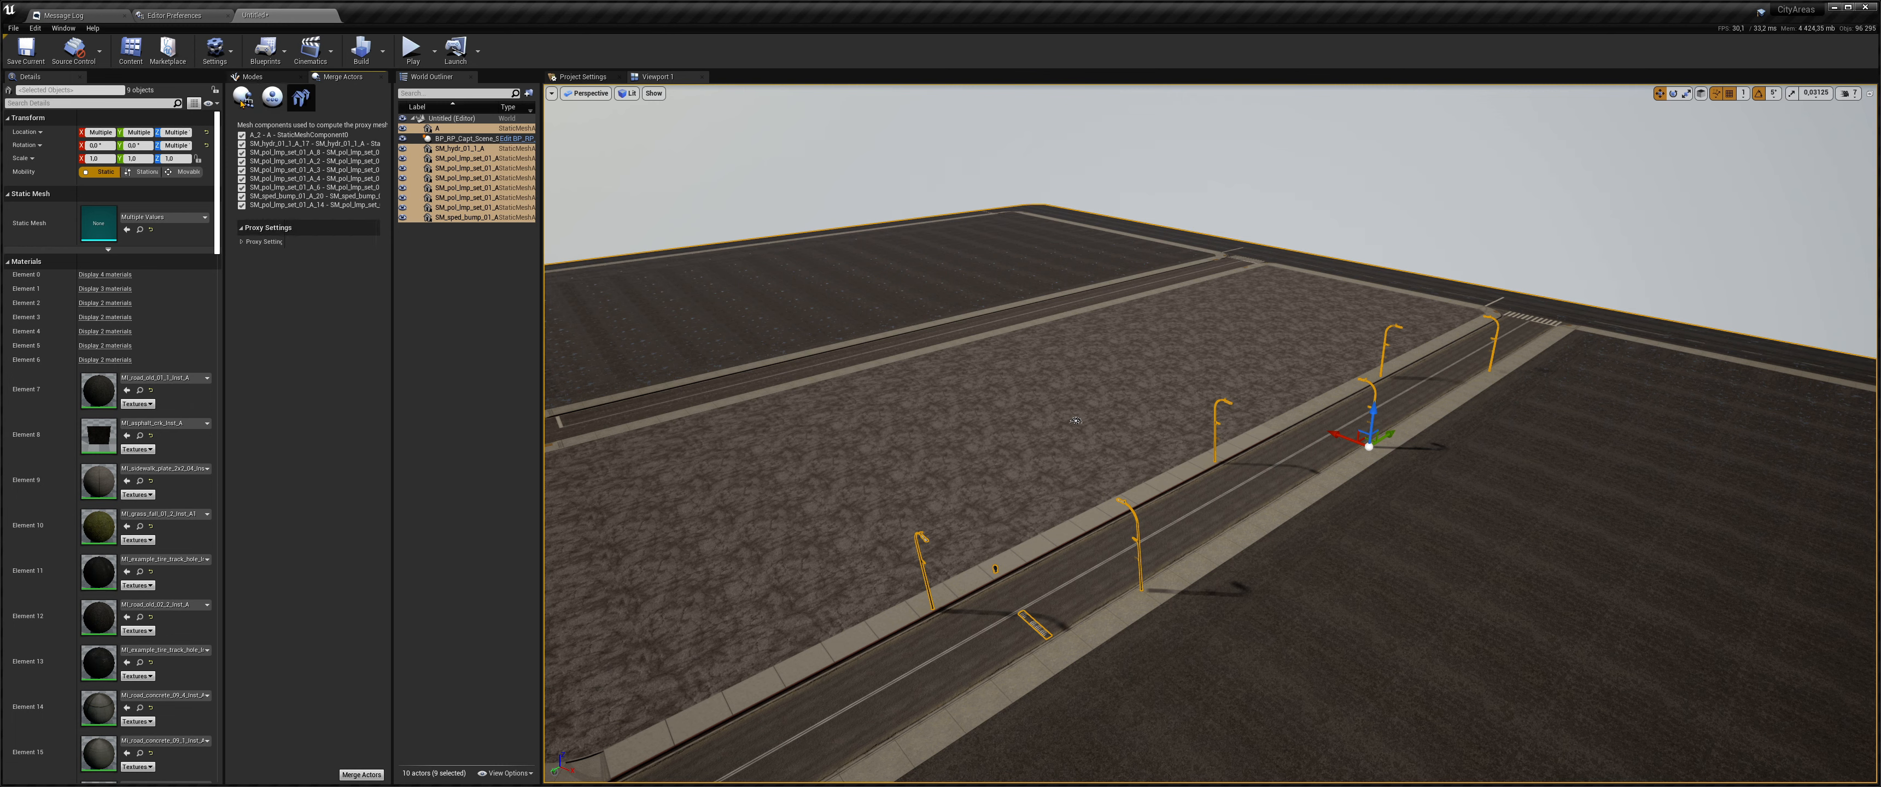
click(361, 775)
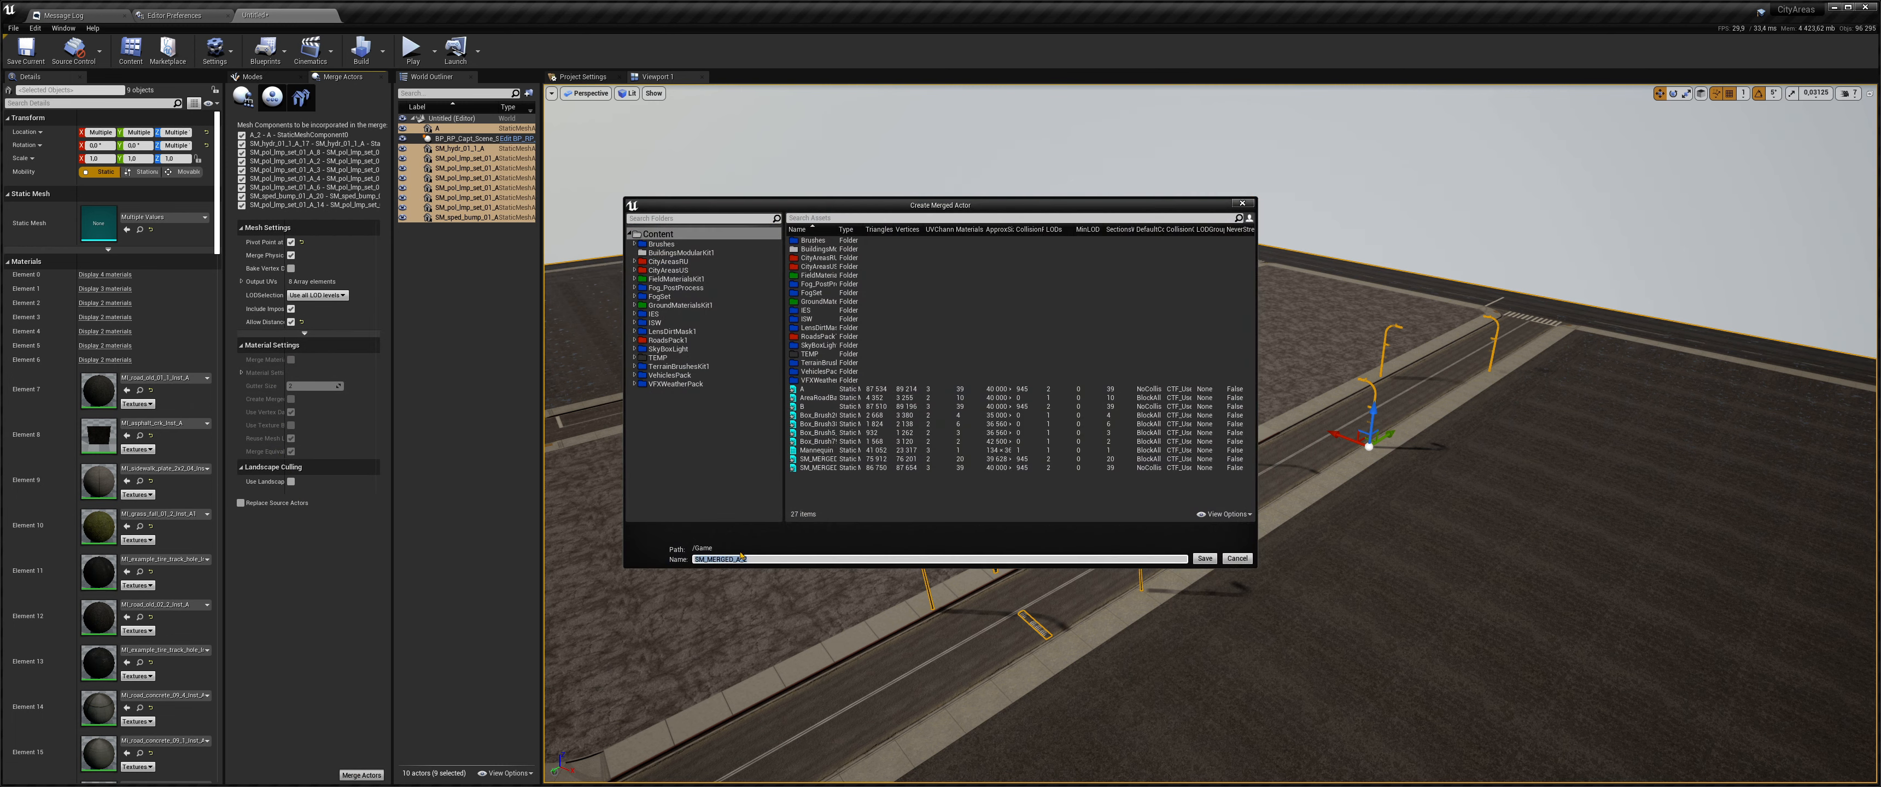
click(814, 389)
click(725, 559)
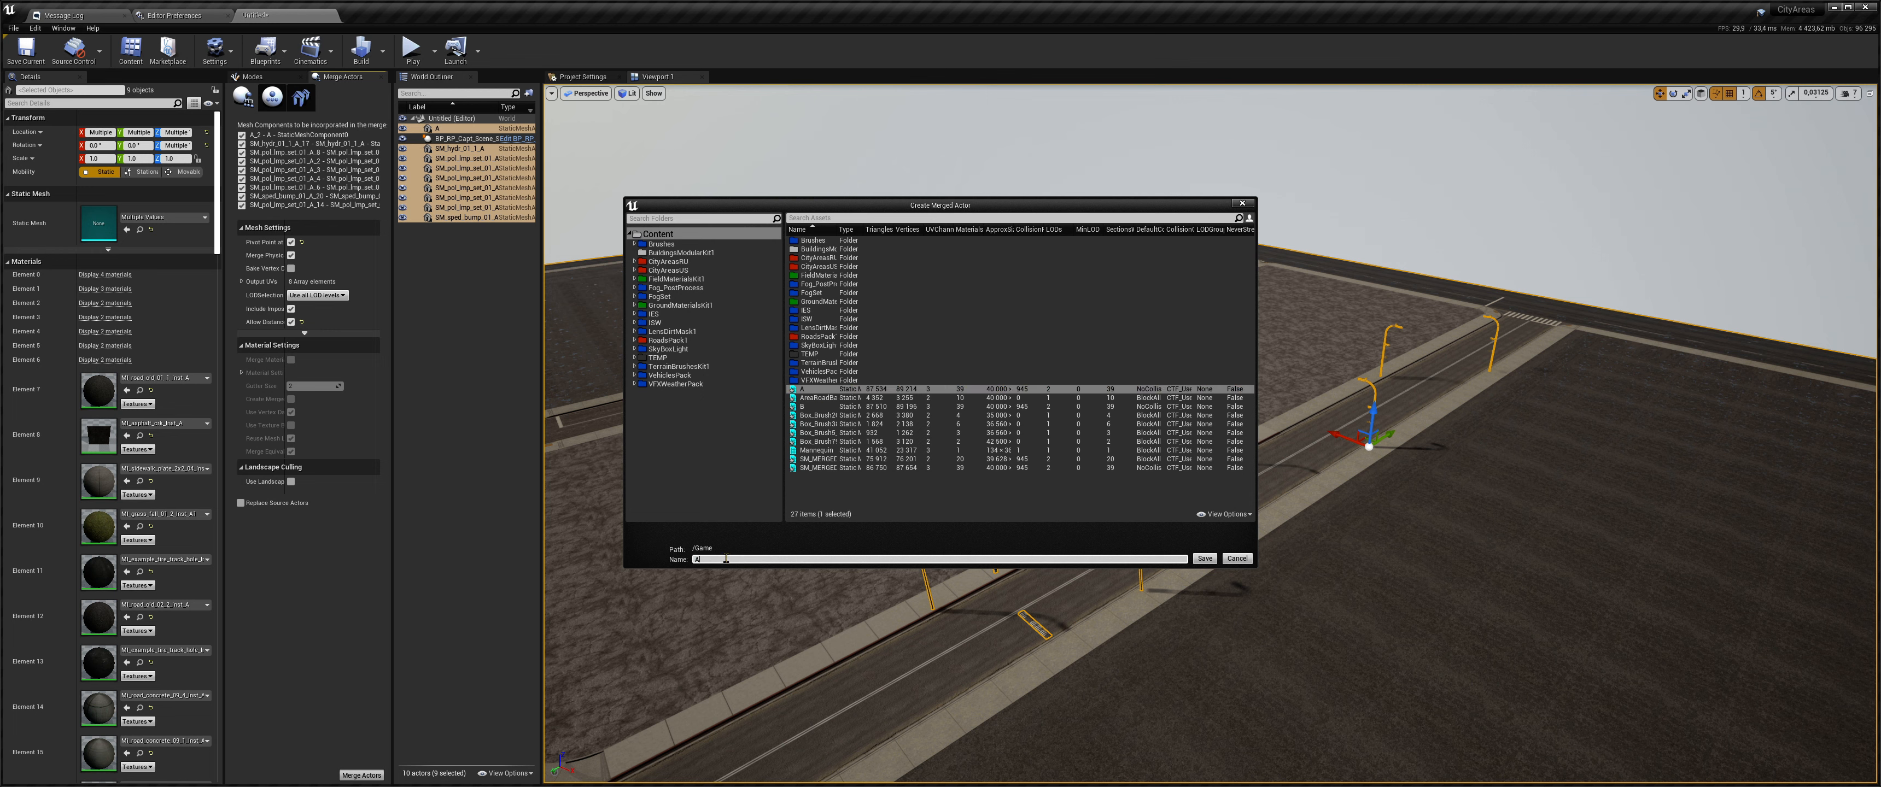
click(1204, 559)
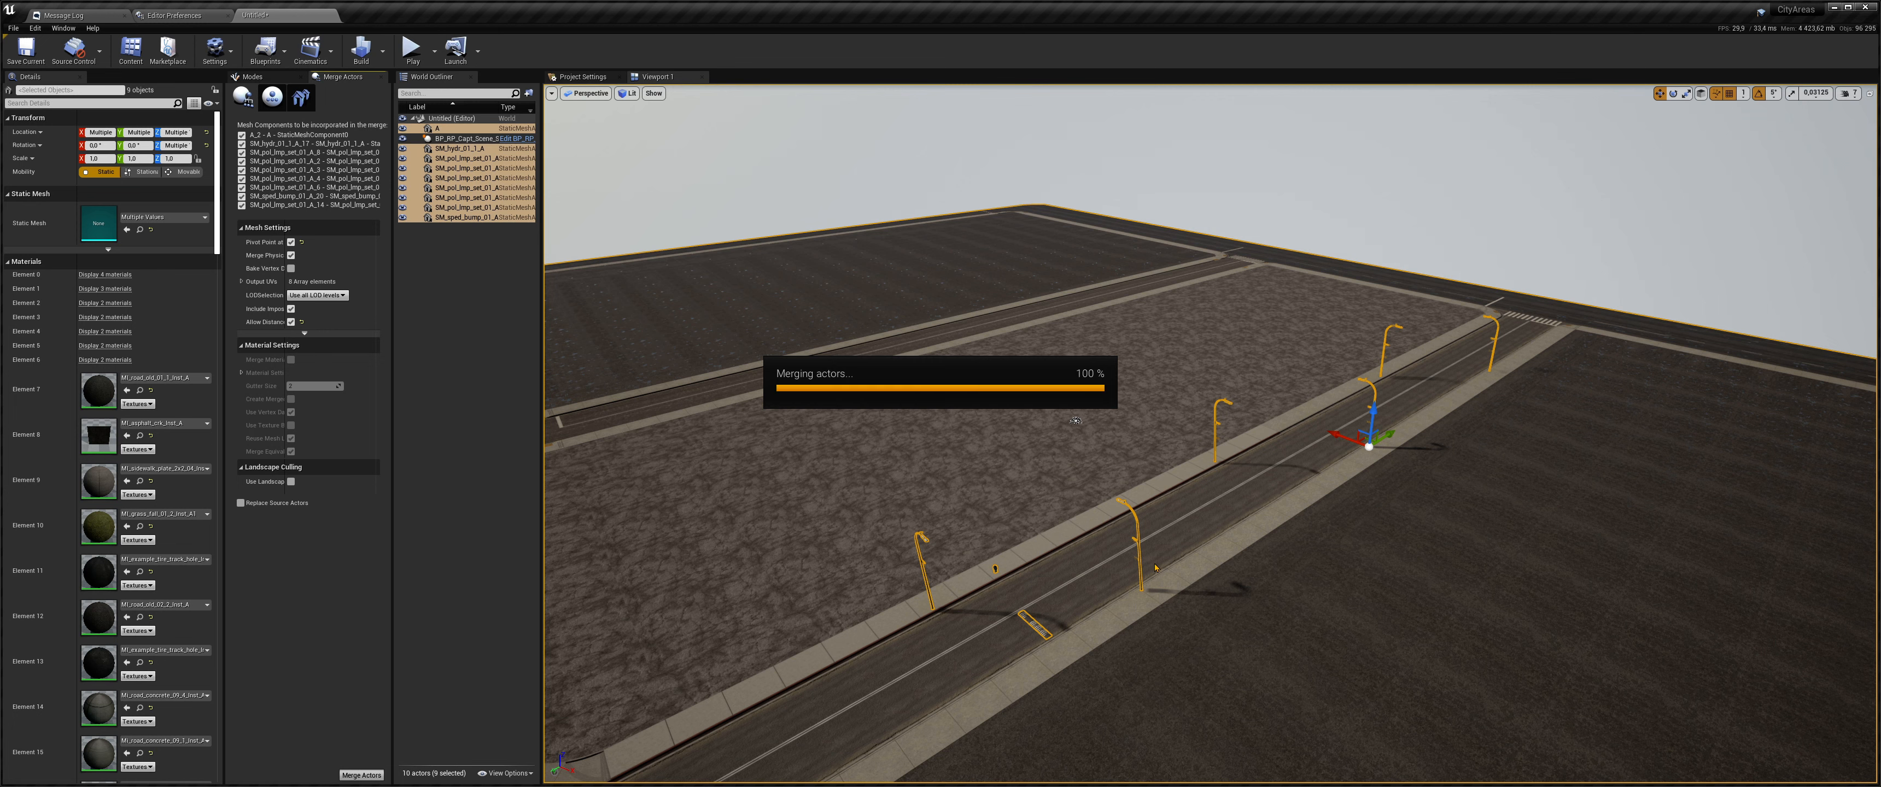
- Deselect the actors and examine the street with its lamps, pedestrian crossing and adjoining main road
click(1236, 229)
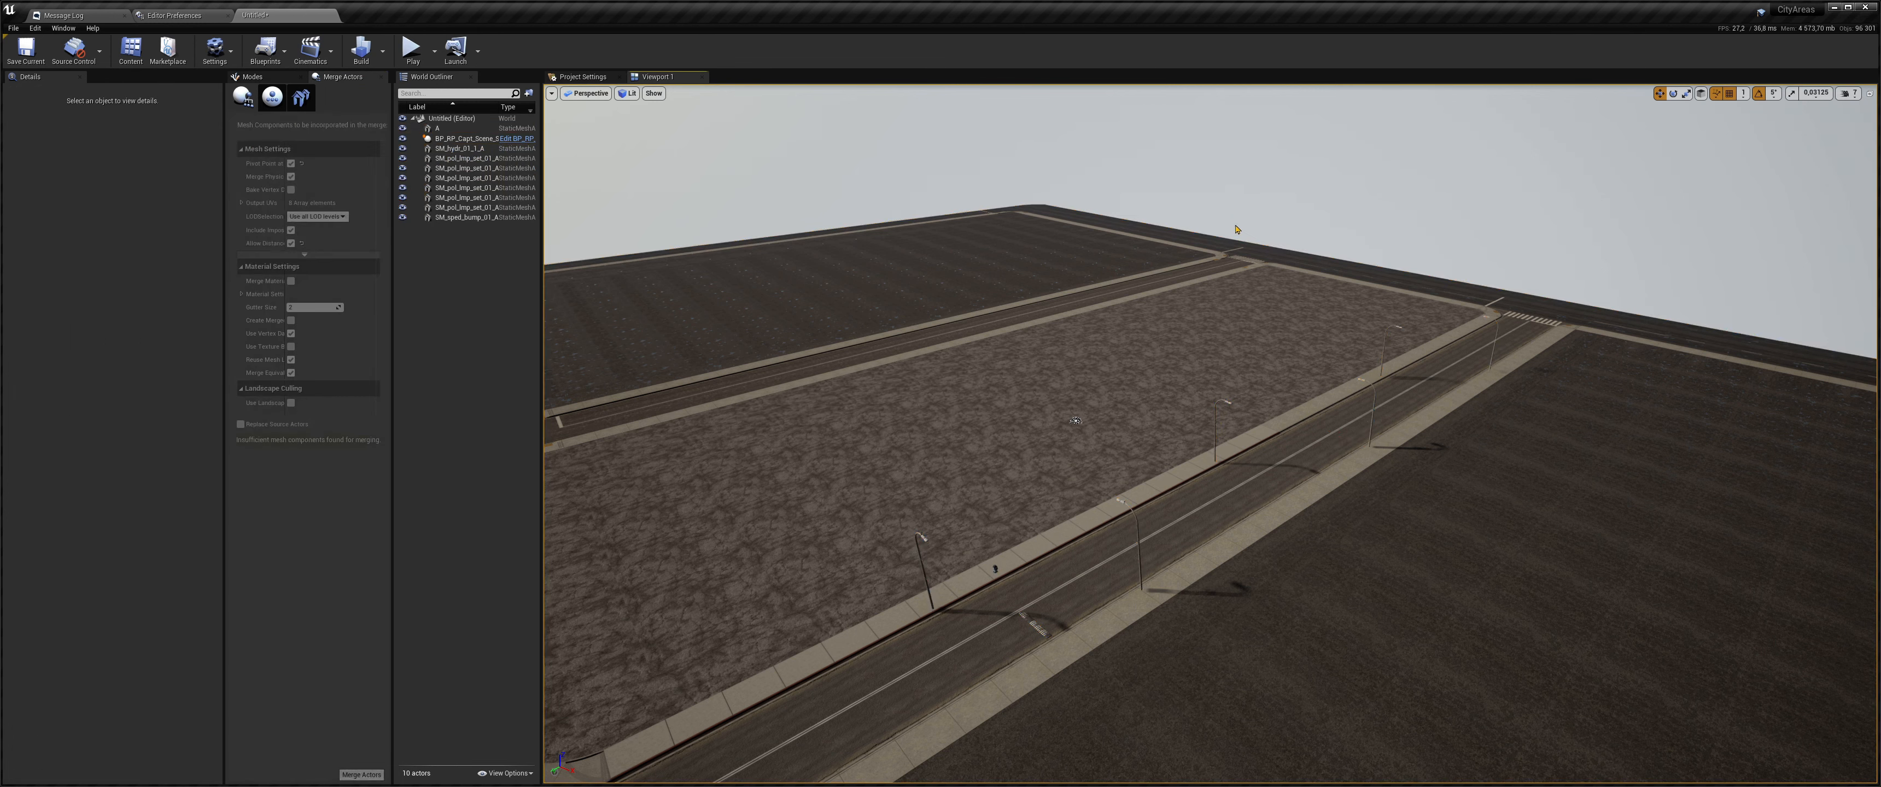
key(w)
right_drag(1211, 409, 1789, 452)
key(w)
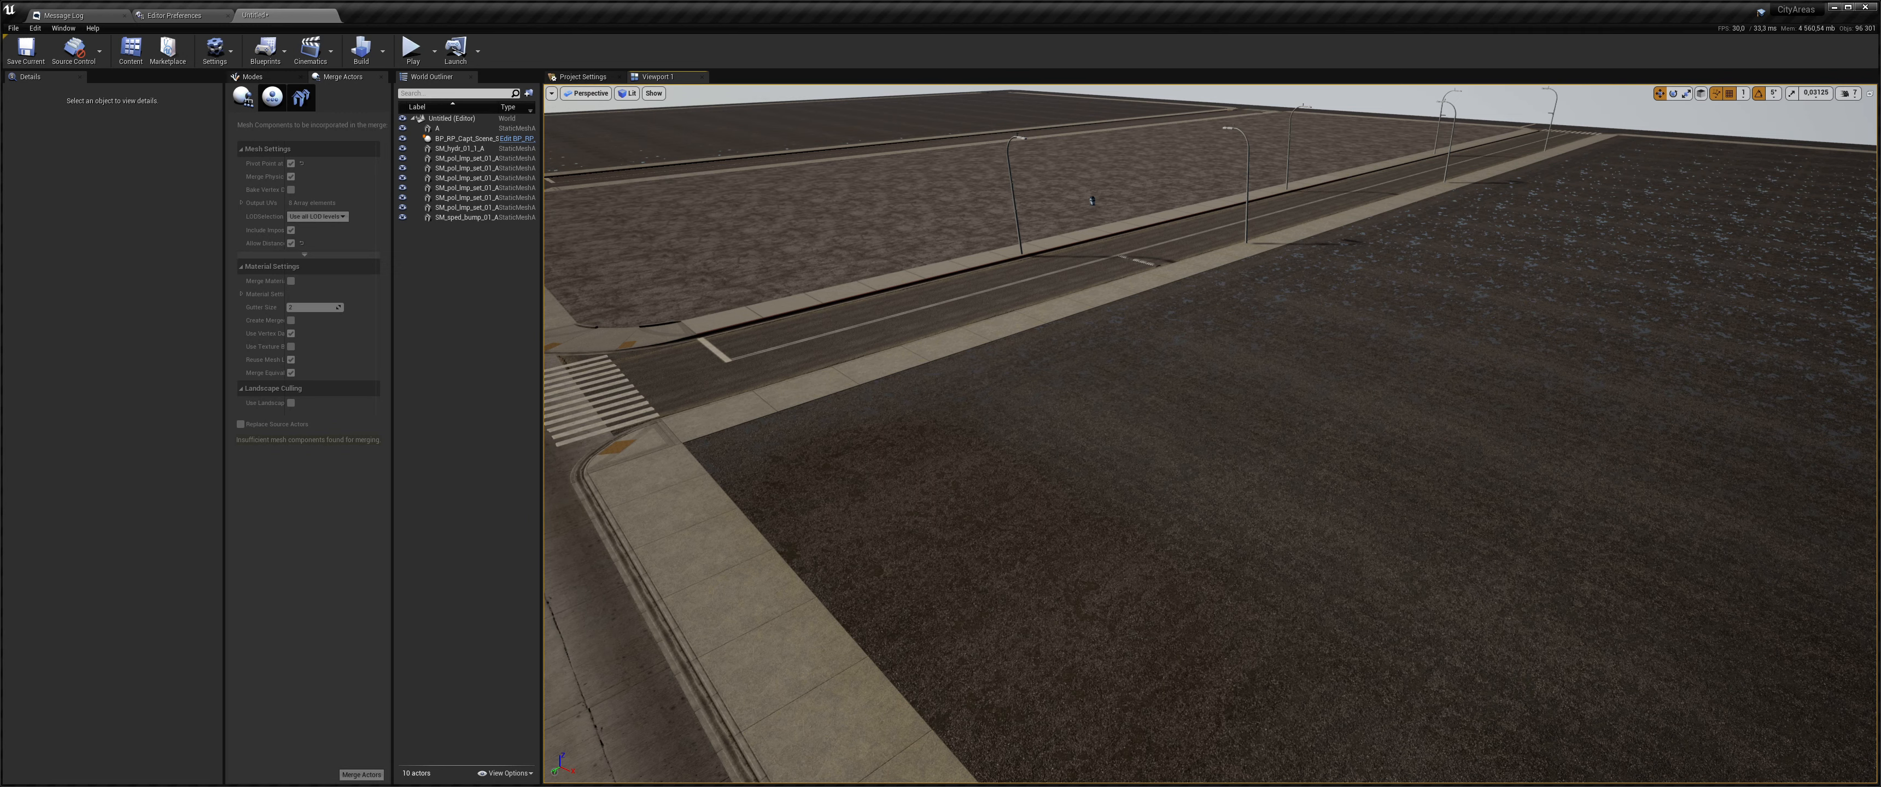
key(s)
right_drag(1789, 453, 1672, 464)
key(w)
key(s)
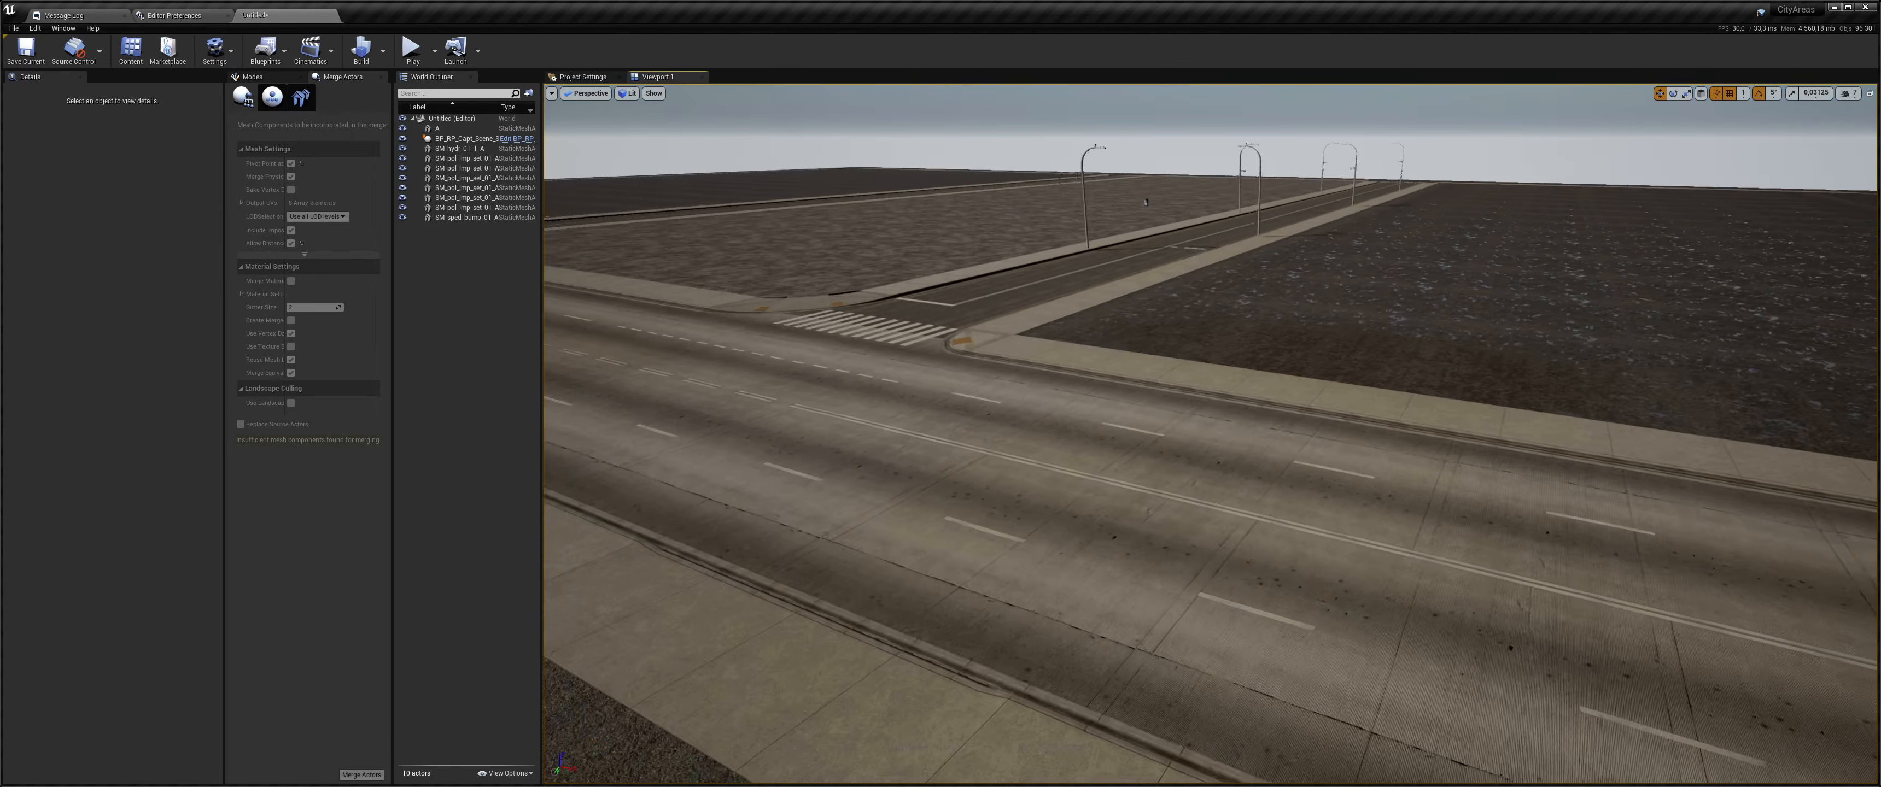
right_drag(1271, 324, 1284, 323)
key(w)
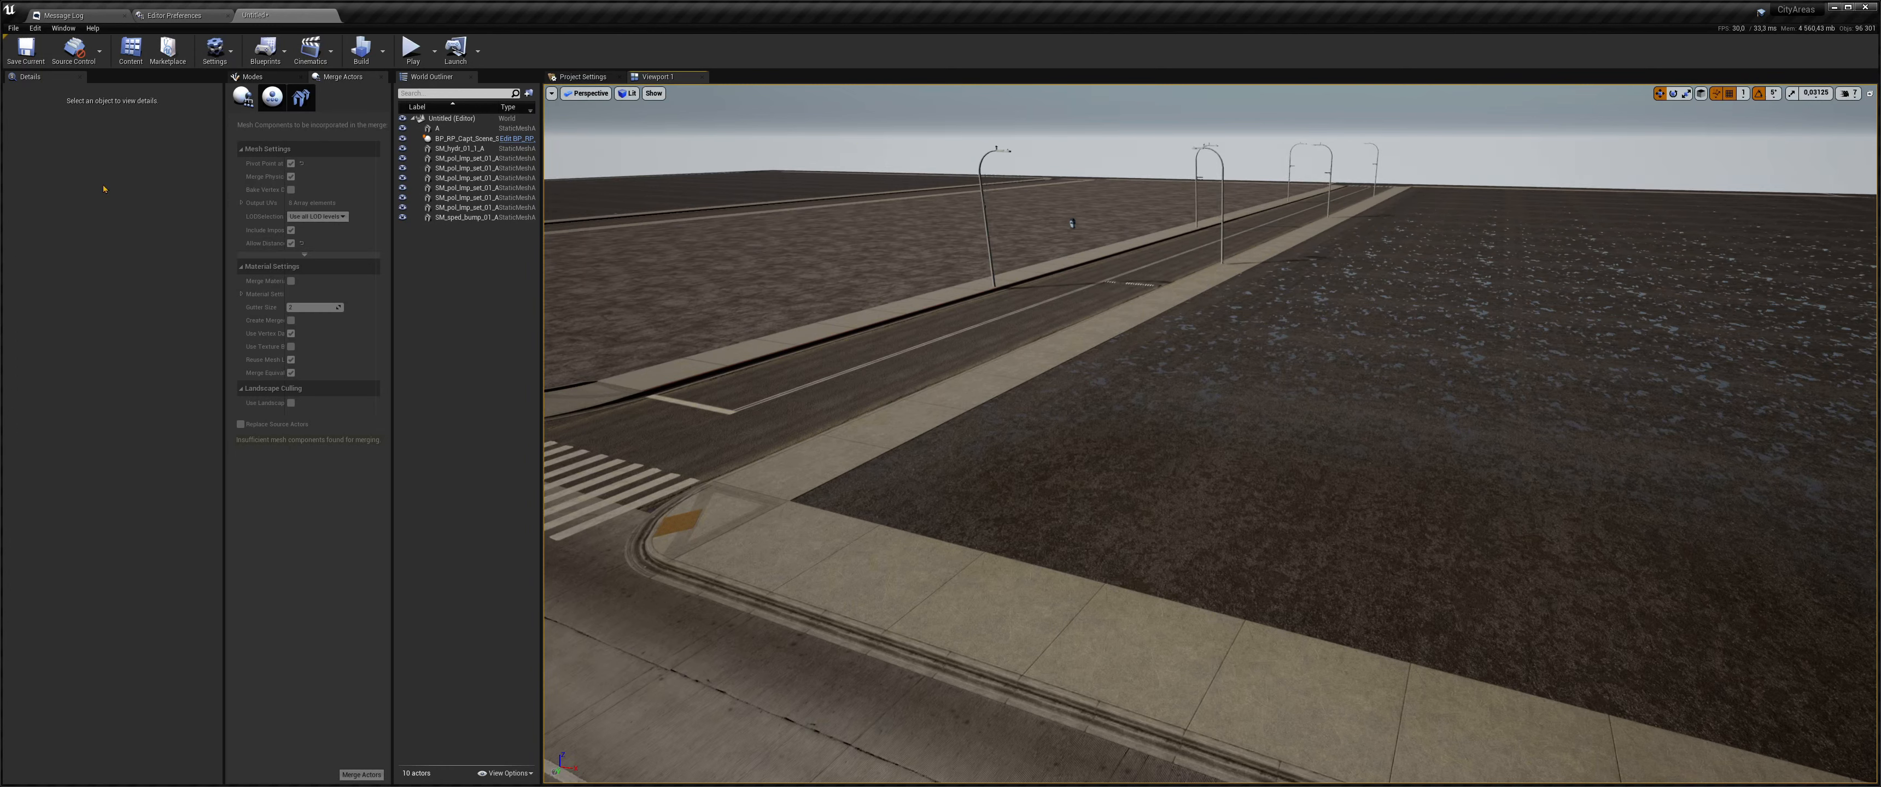
- Bring up the Content Browser window beside the level view and open RoadsPack1/_UpdatesNewAssets/CityAreasUS1/Meshes/Buildings
key(super)
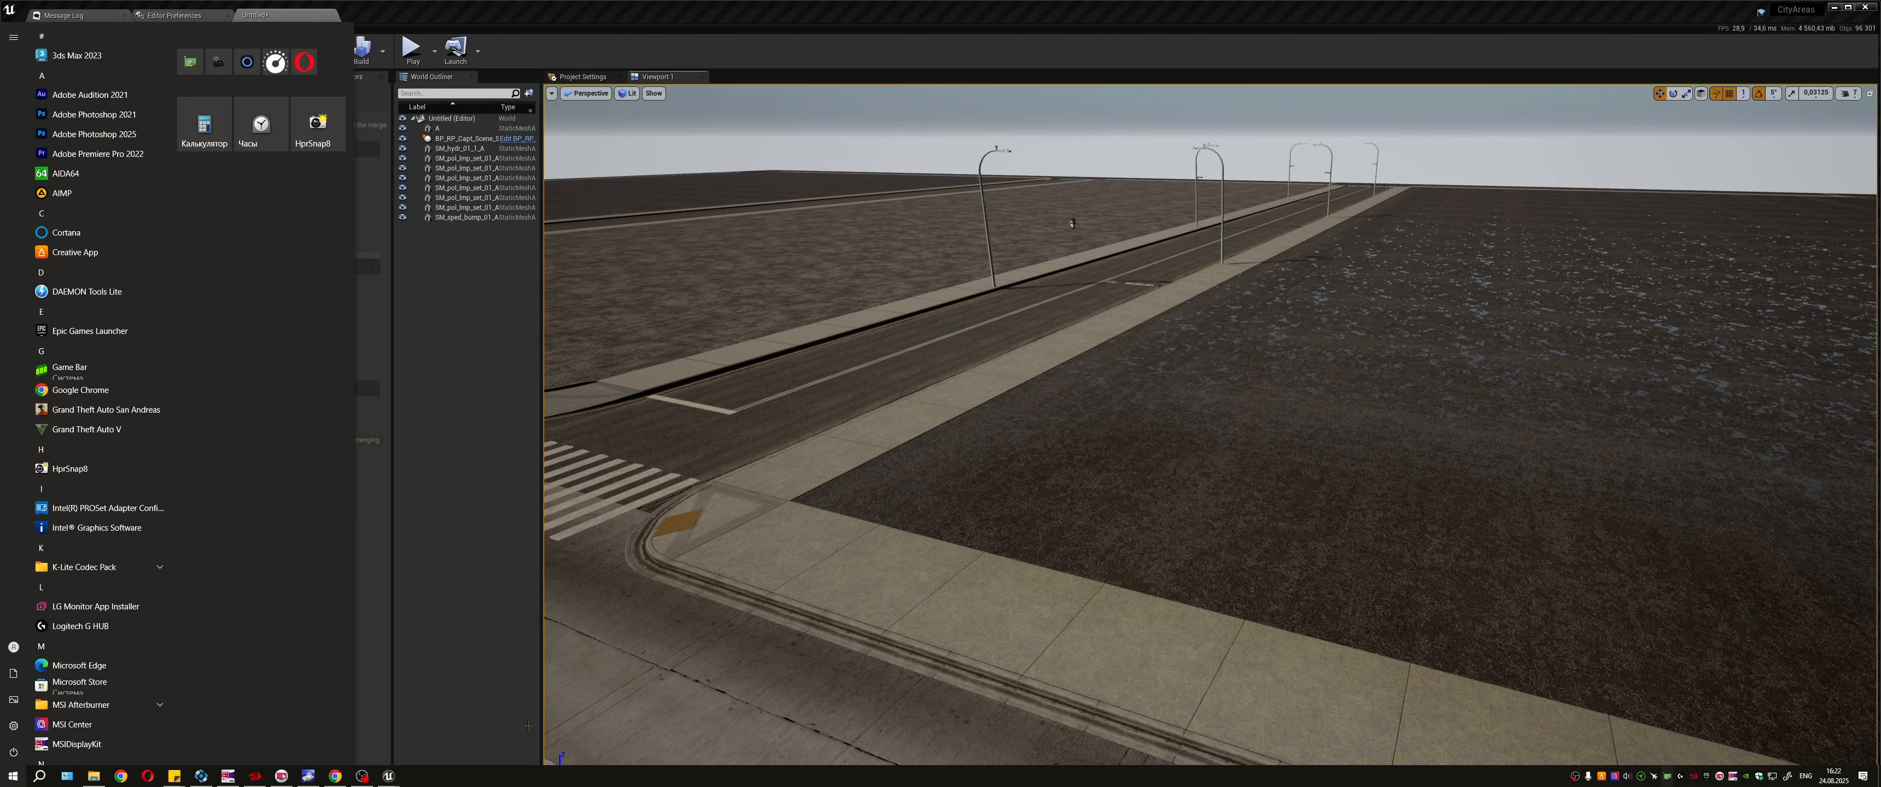
mouse_move(391, 775)
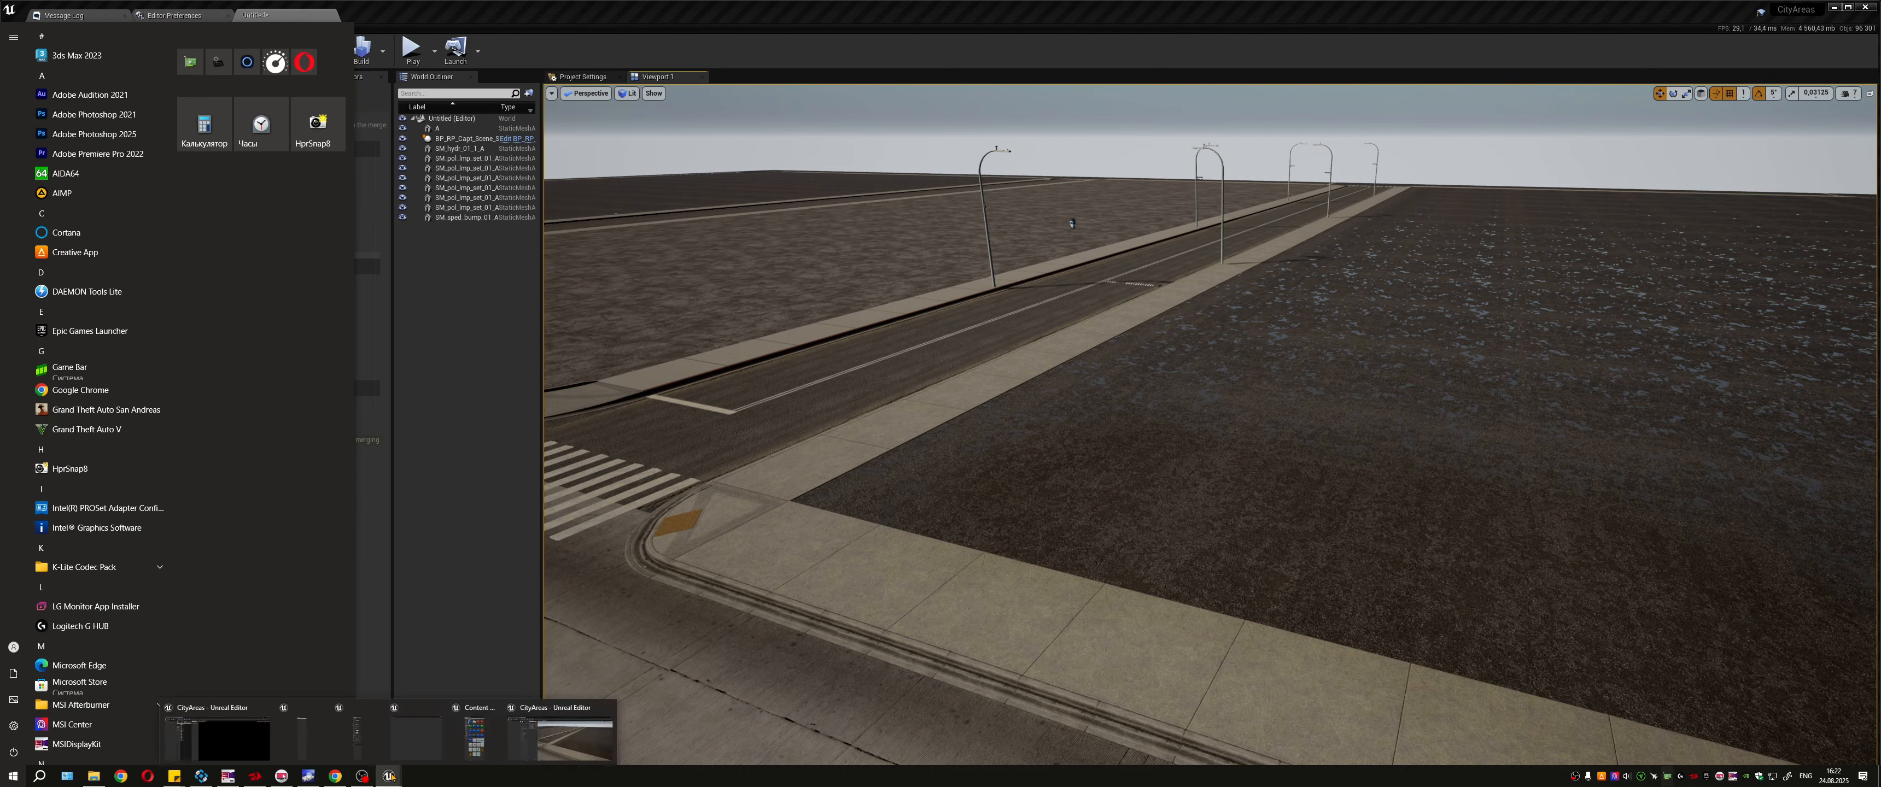
click(479, 749)
key(super)
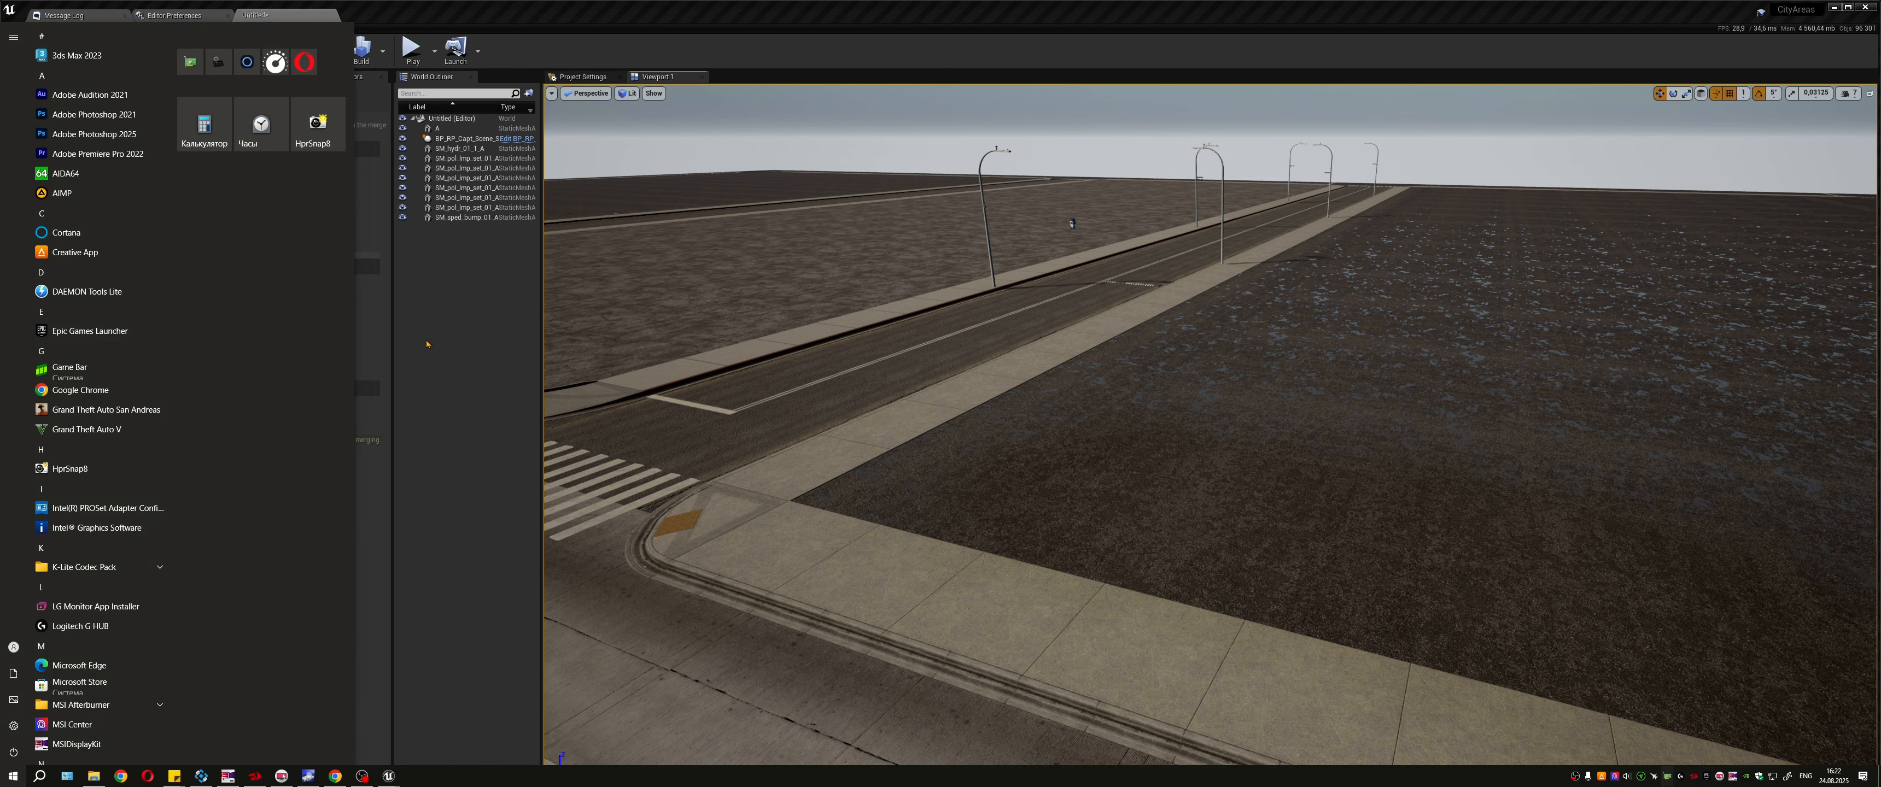
mouse_move(388, 779)
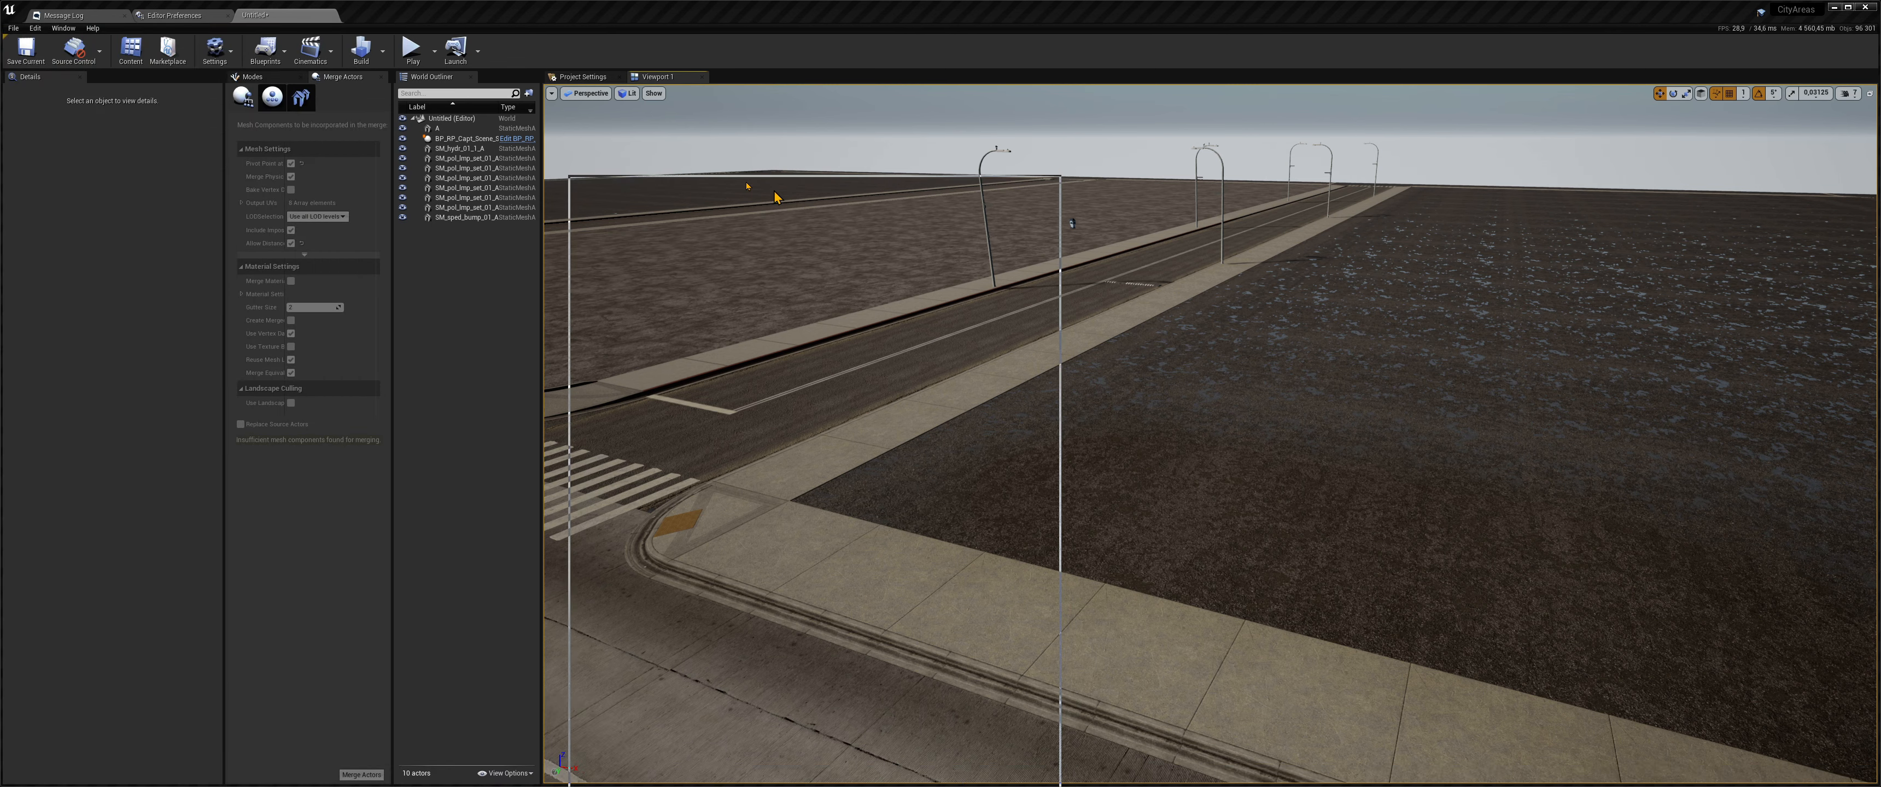
drag(768, 191, 422, 95)
double_click(661, 432)
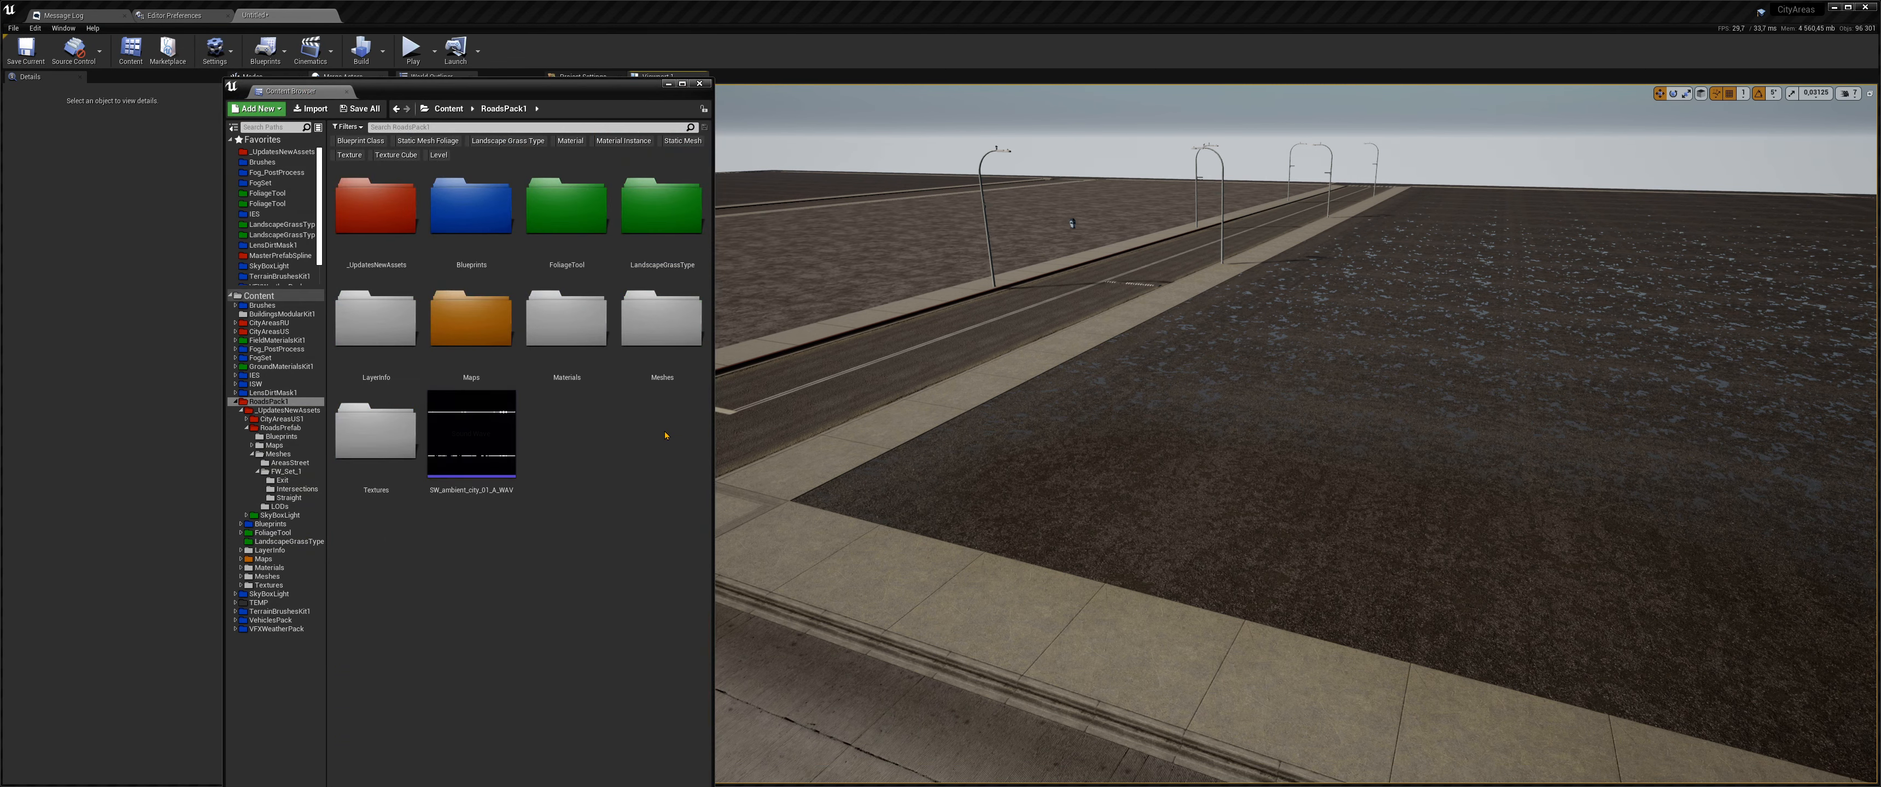
double_click(401, 215)
double_click(406, 228)
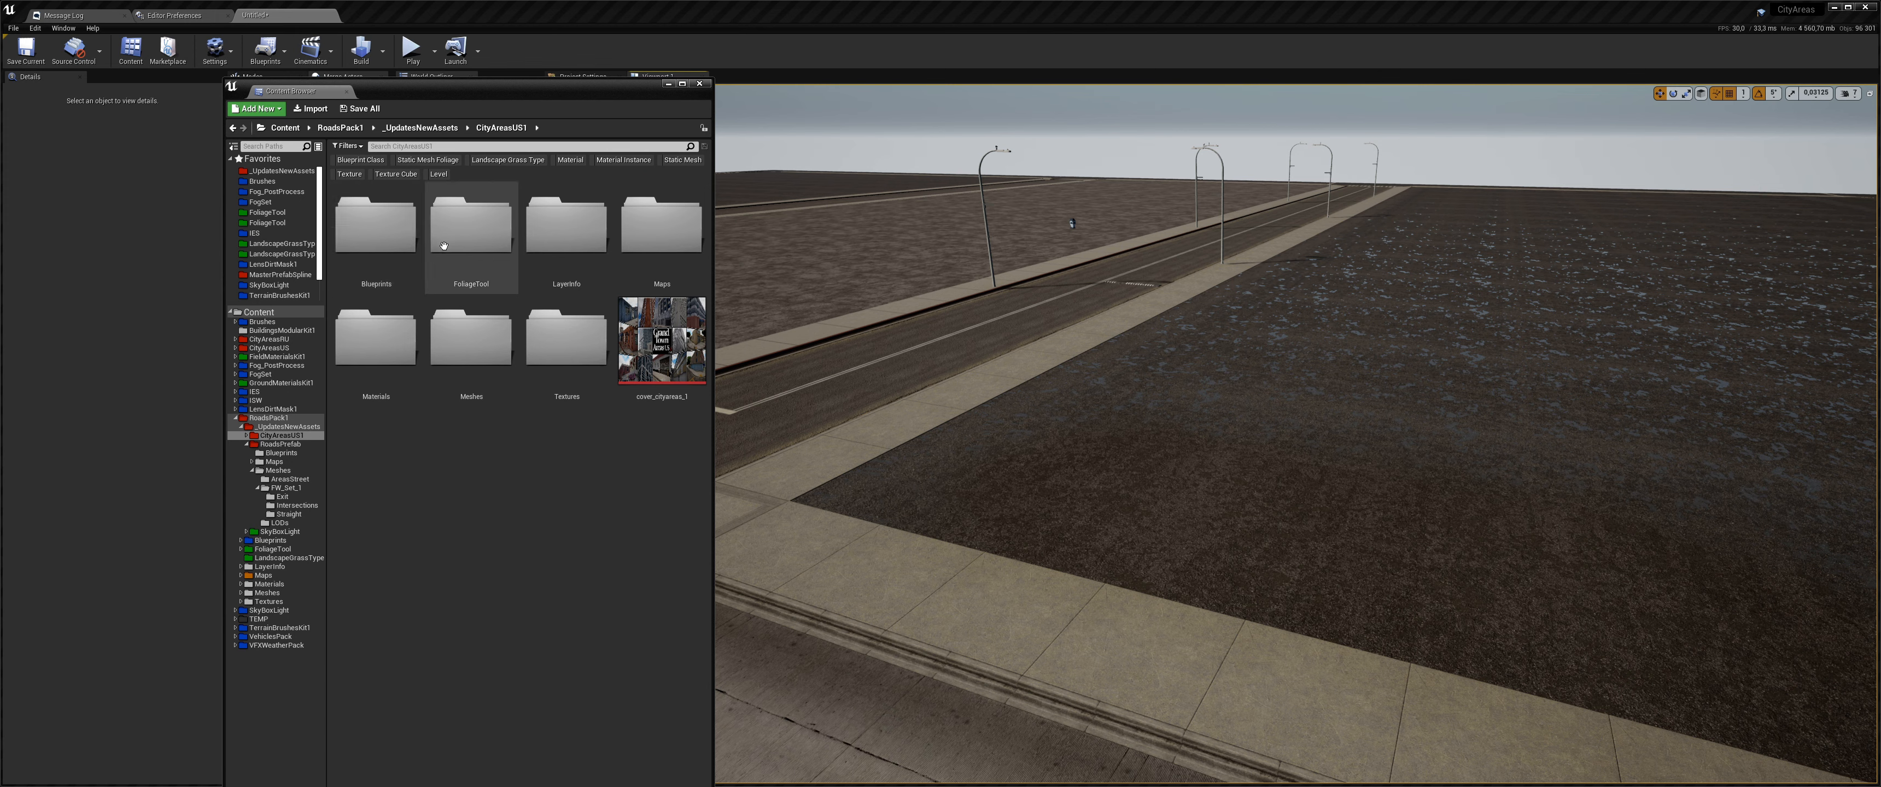
double_click(486, 343)
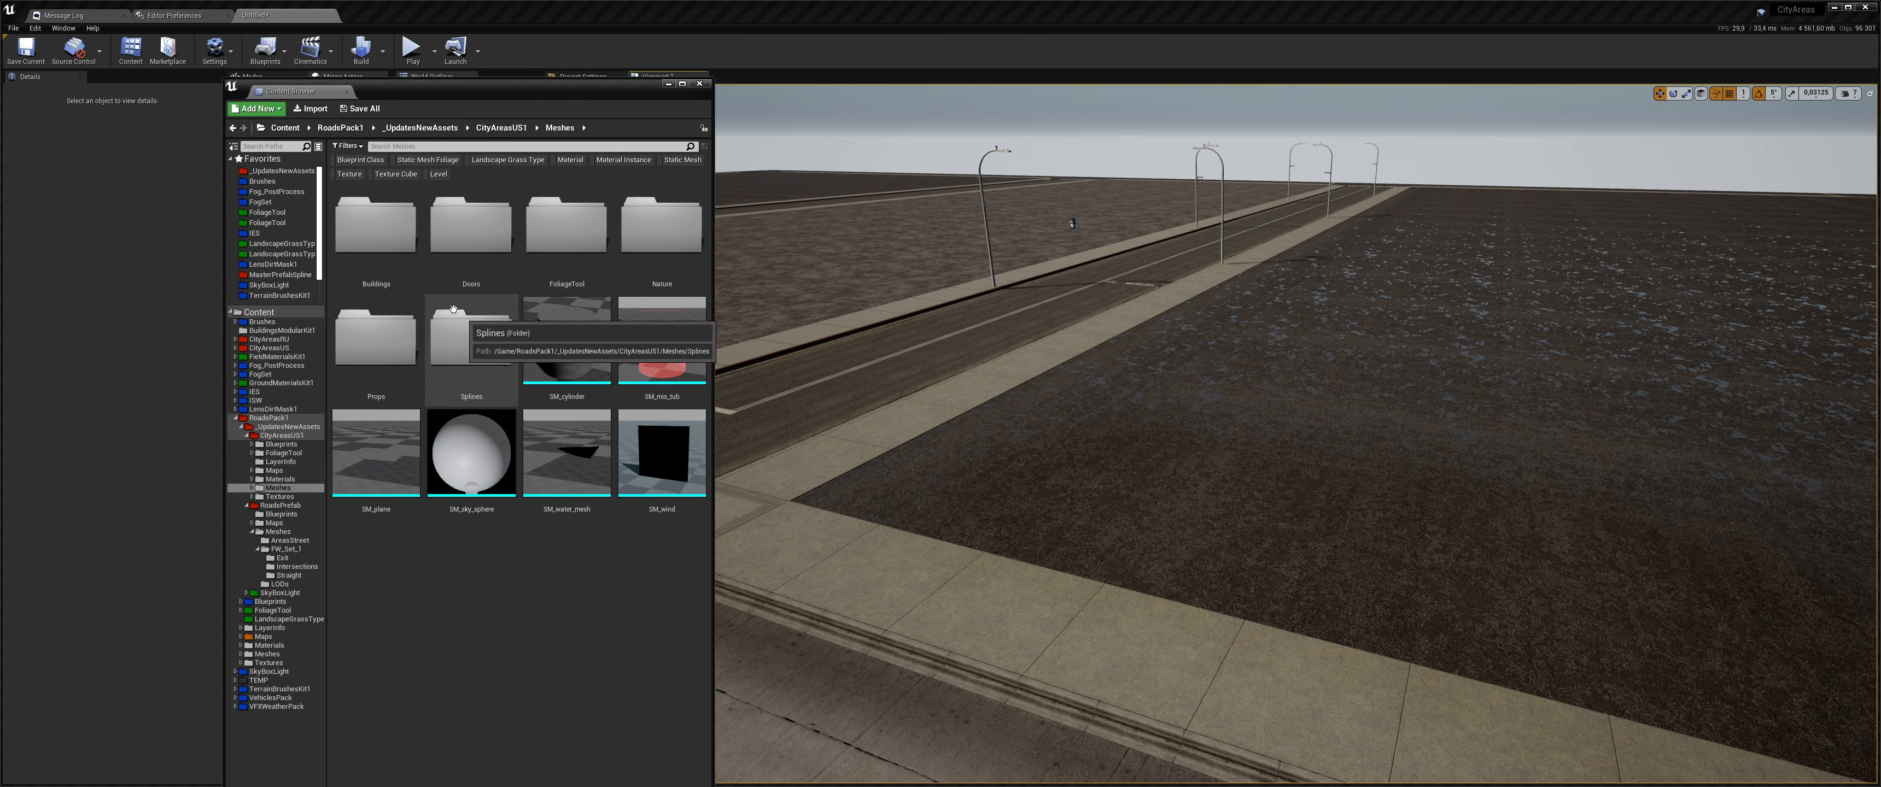
double_click(376, 228)
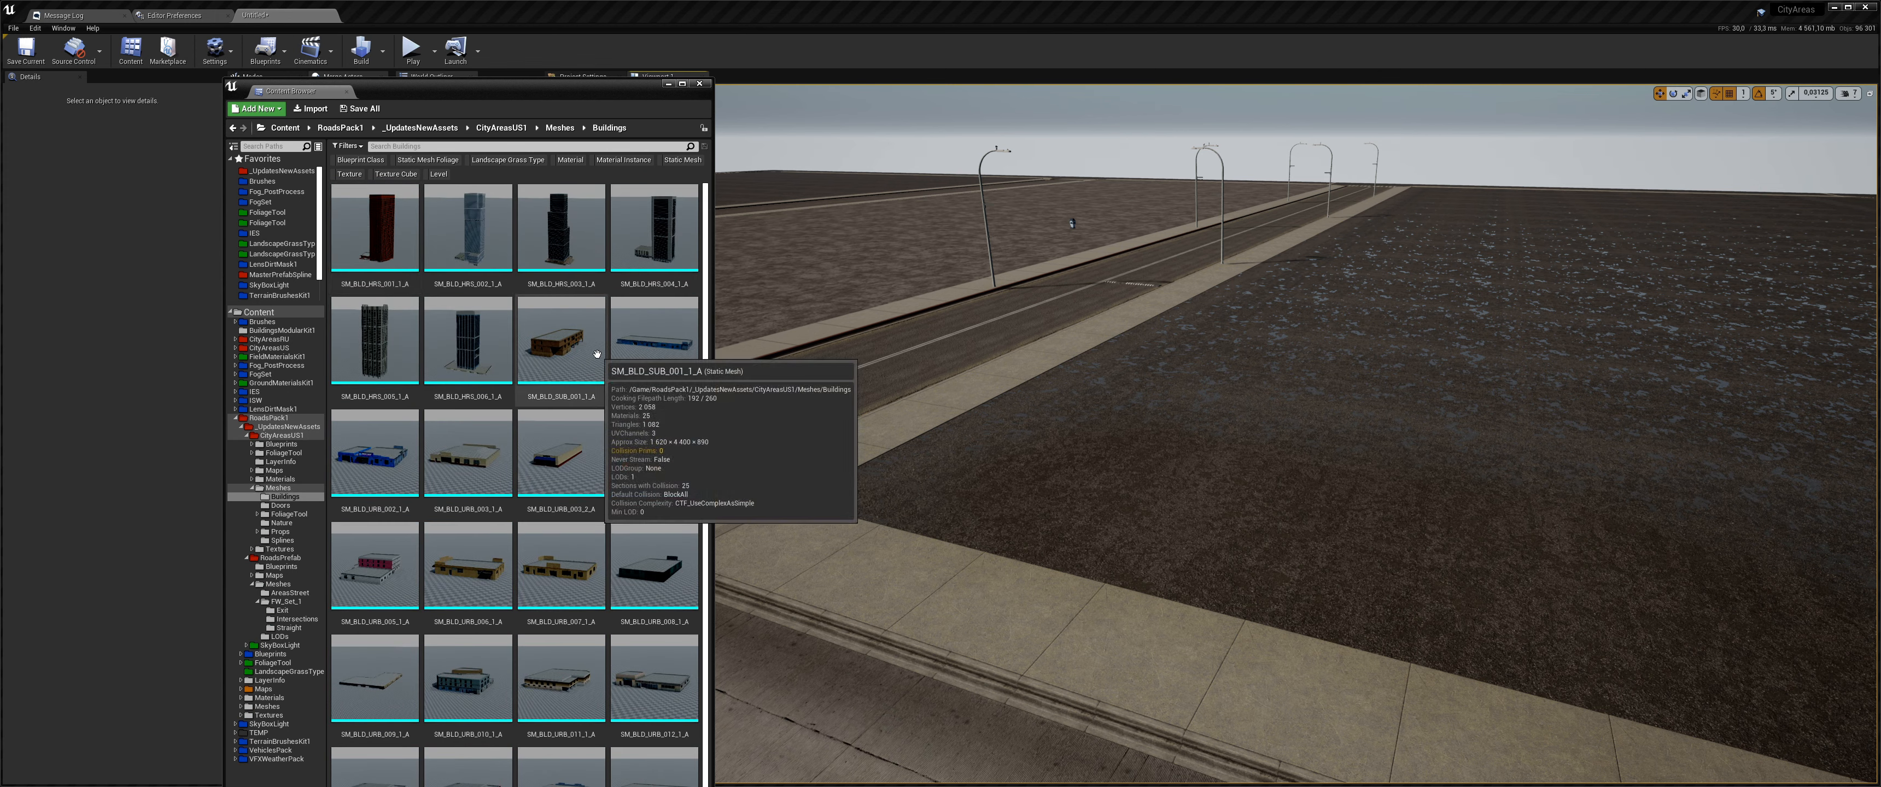
- Place the building SM_BLD_URB_010_1_A in the level and move it down onto the street corner lot beside the crosswalk
scroll(596, 354, down, 1)
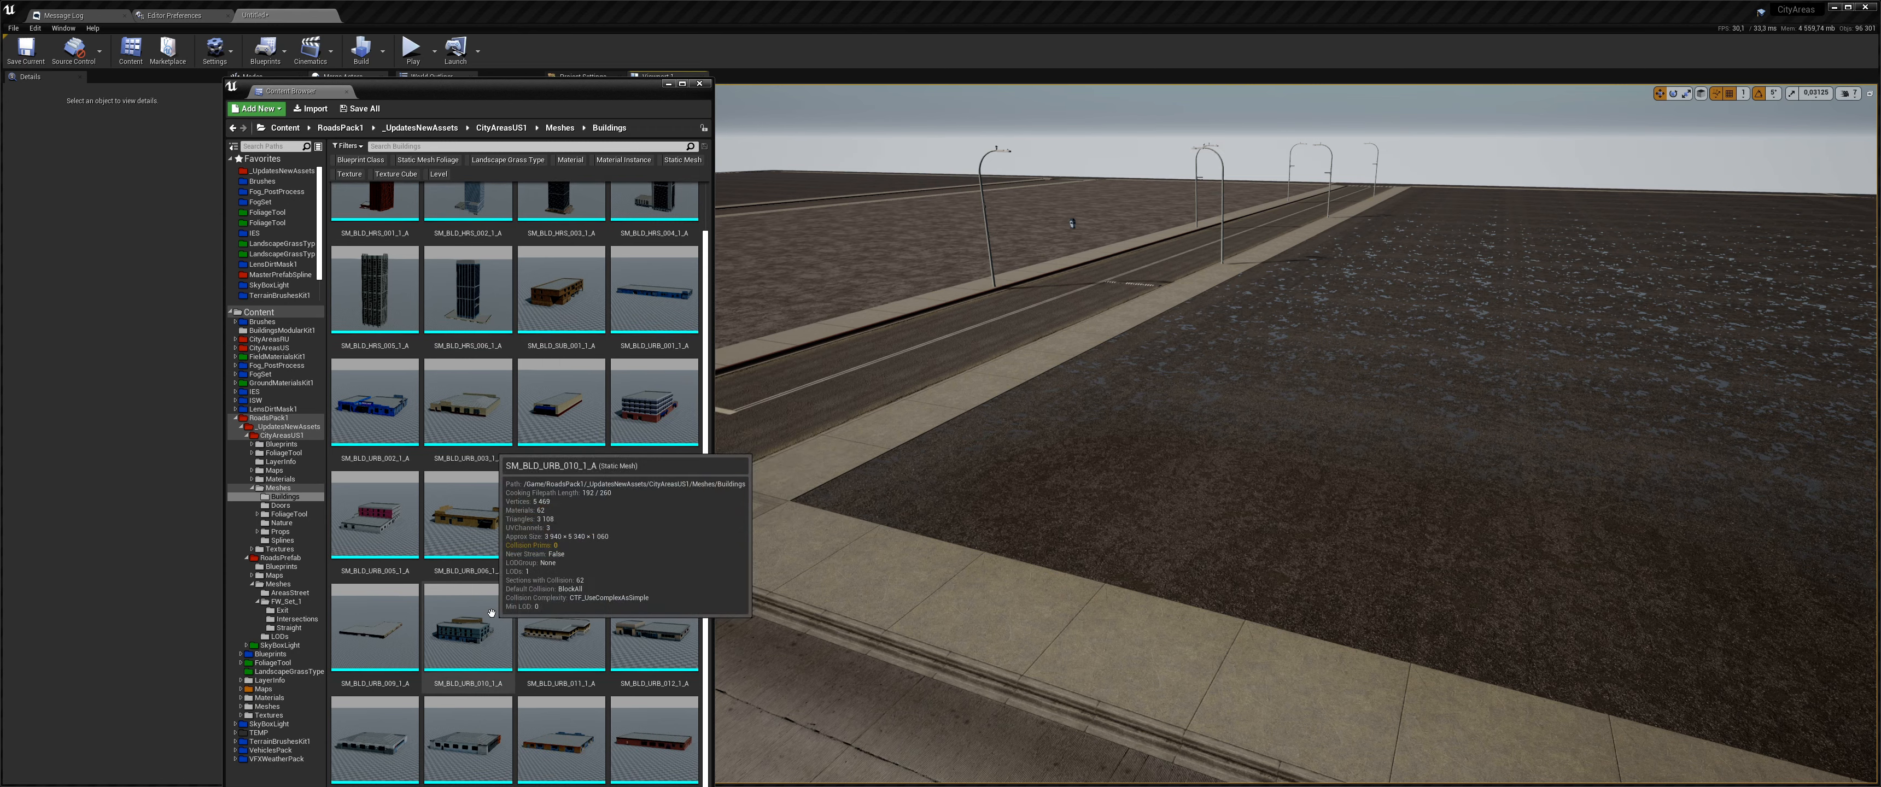
click(468, 622)
drag(1158, 431, 1158, 425)
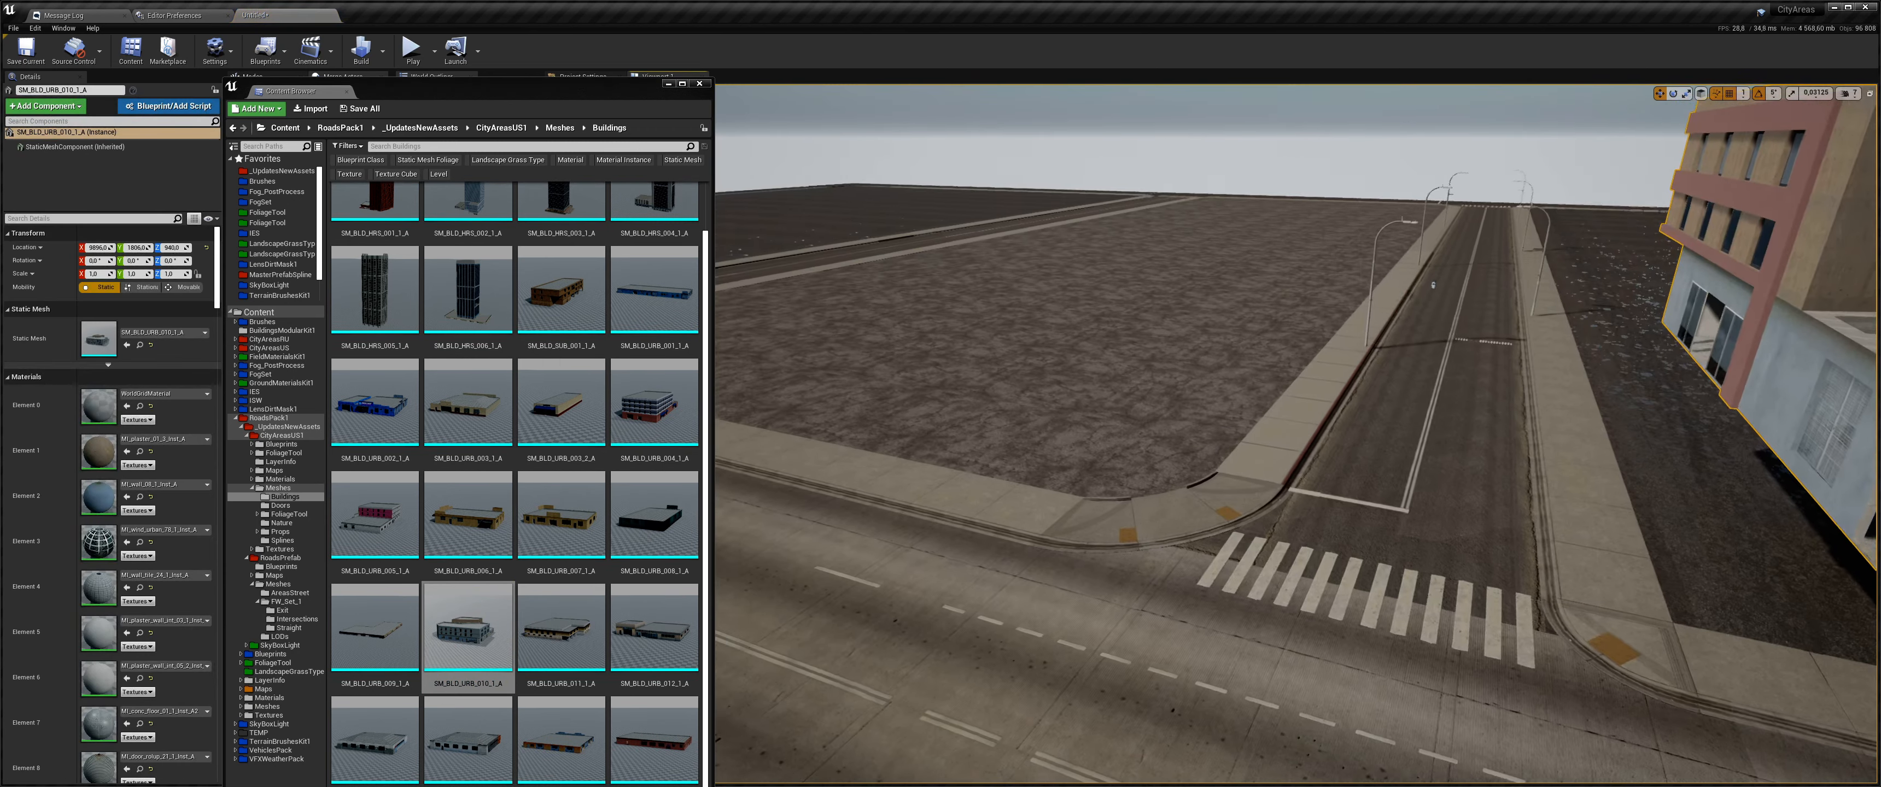
key(f)
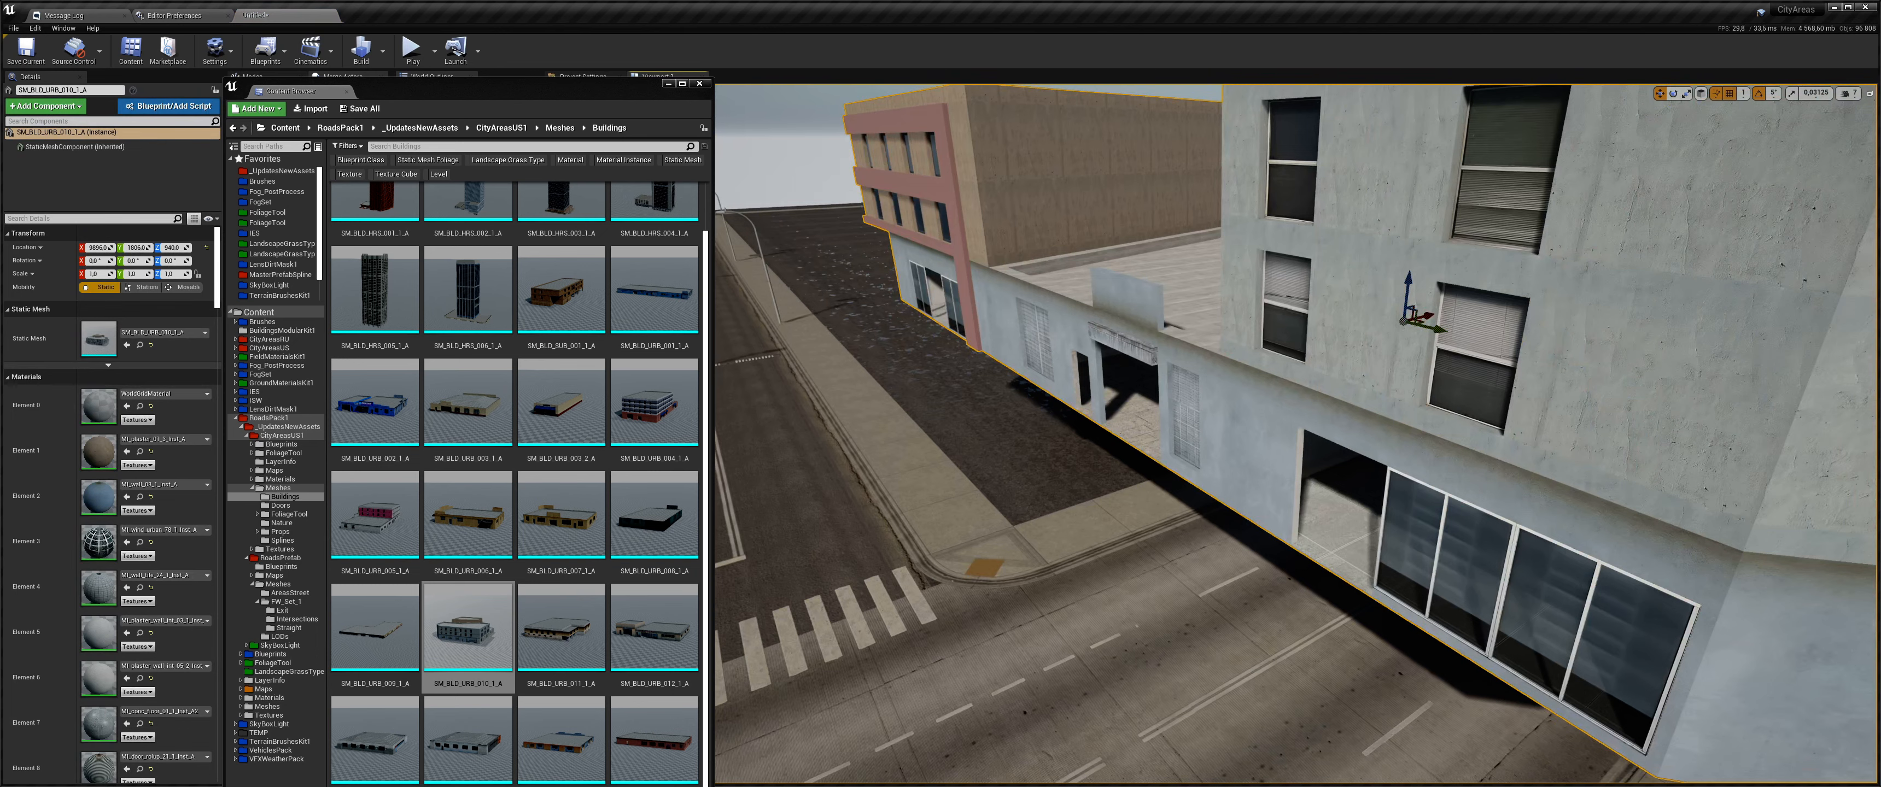
drag(1411, 327, 1108, 321)
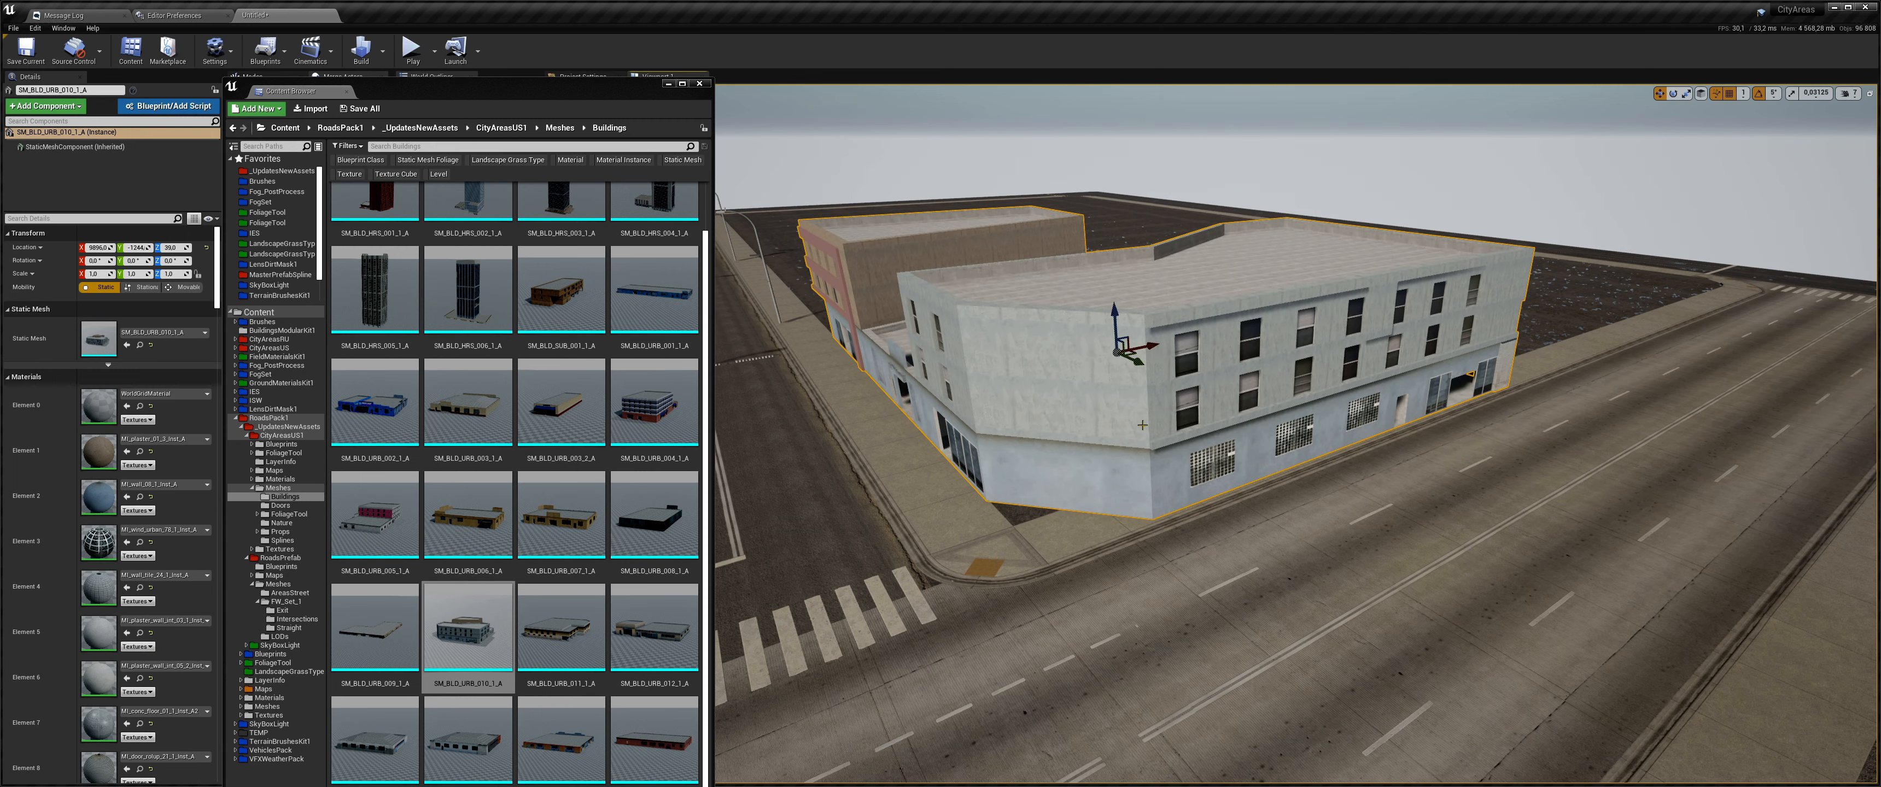
mouse_move(1142, 424)
right_down()
mouse_move(1267, 447)
mouse_move(1179, 427)
right_up()
drag(1125, 337, 1075, 310)
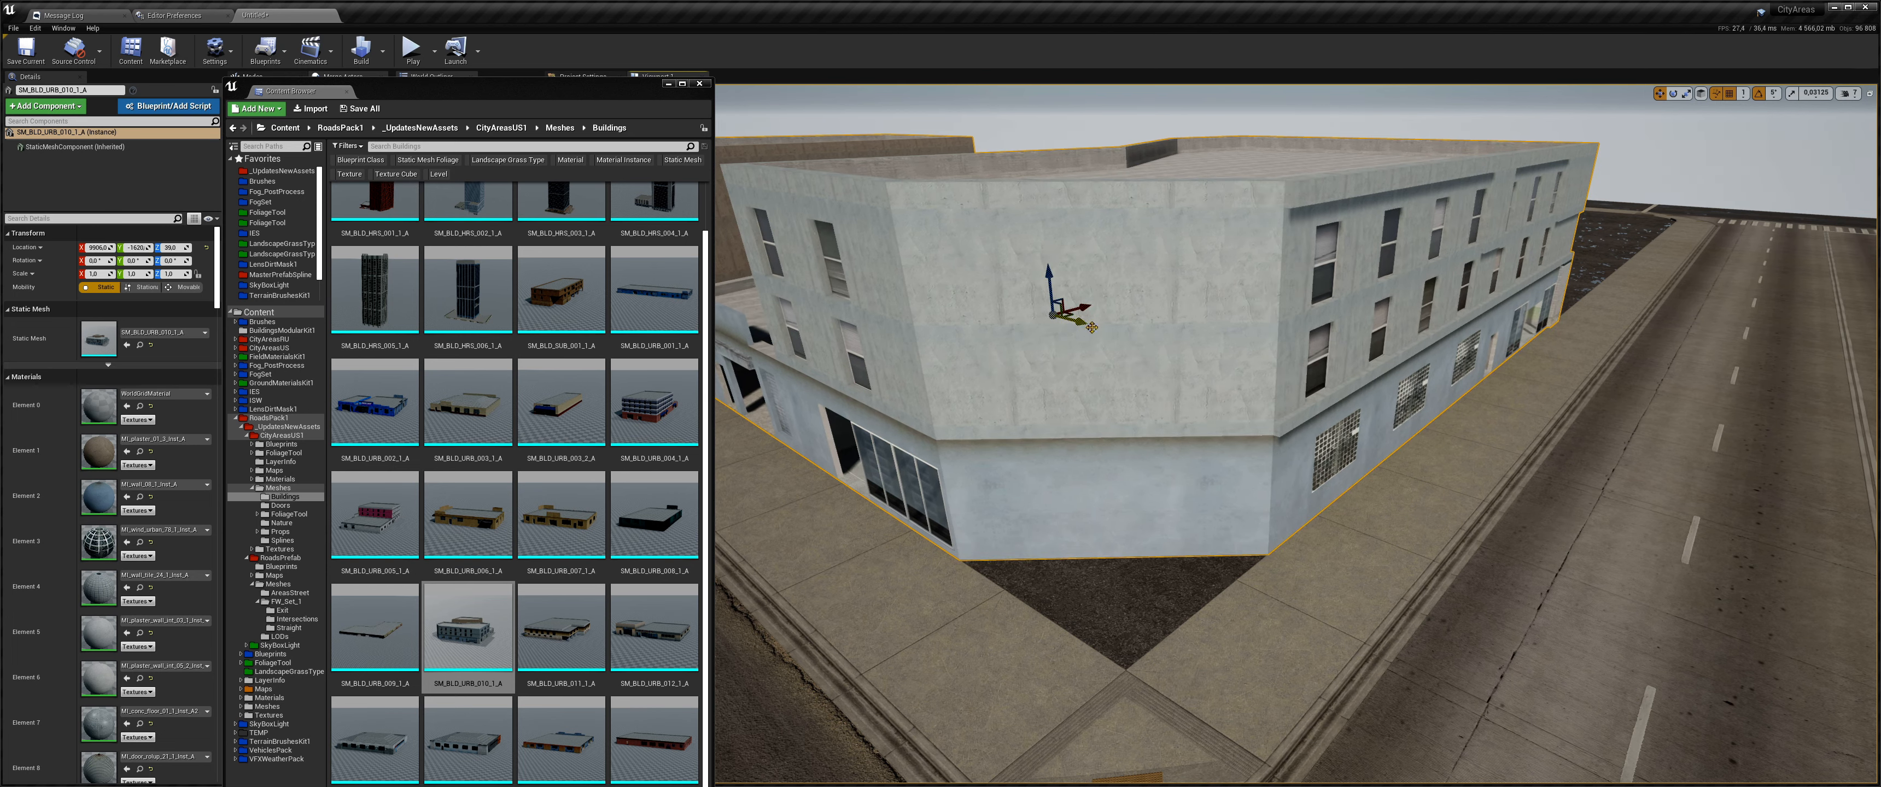
- Place the building SM_BLD_URB_004_1_A at the far end of the street and move it down to the corner lot
right_drag(1091, 328, 1752, 292)
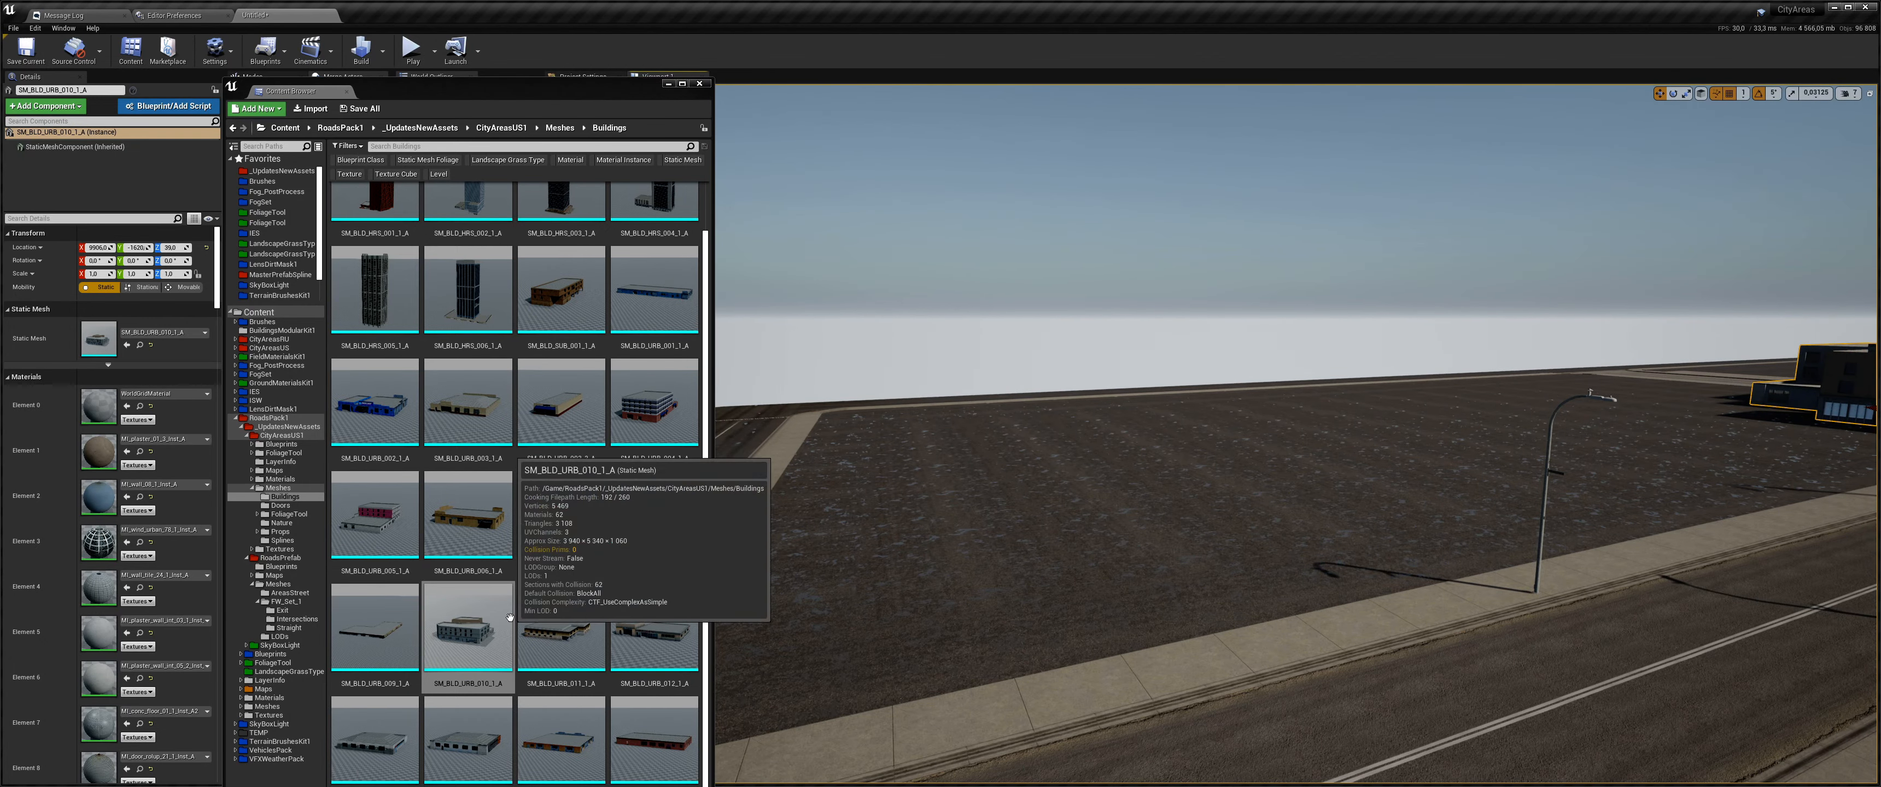
drag(510, 618, 392, 529)
right_drag(1139, 467, 1081, 461)
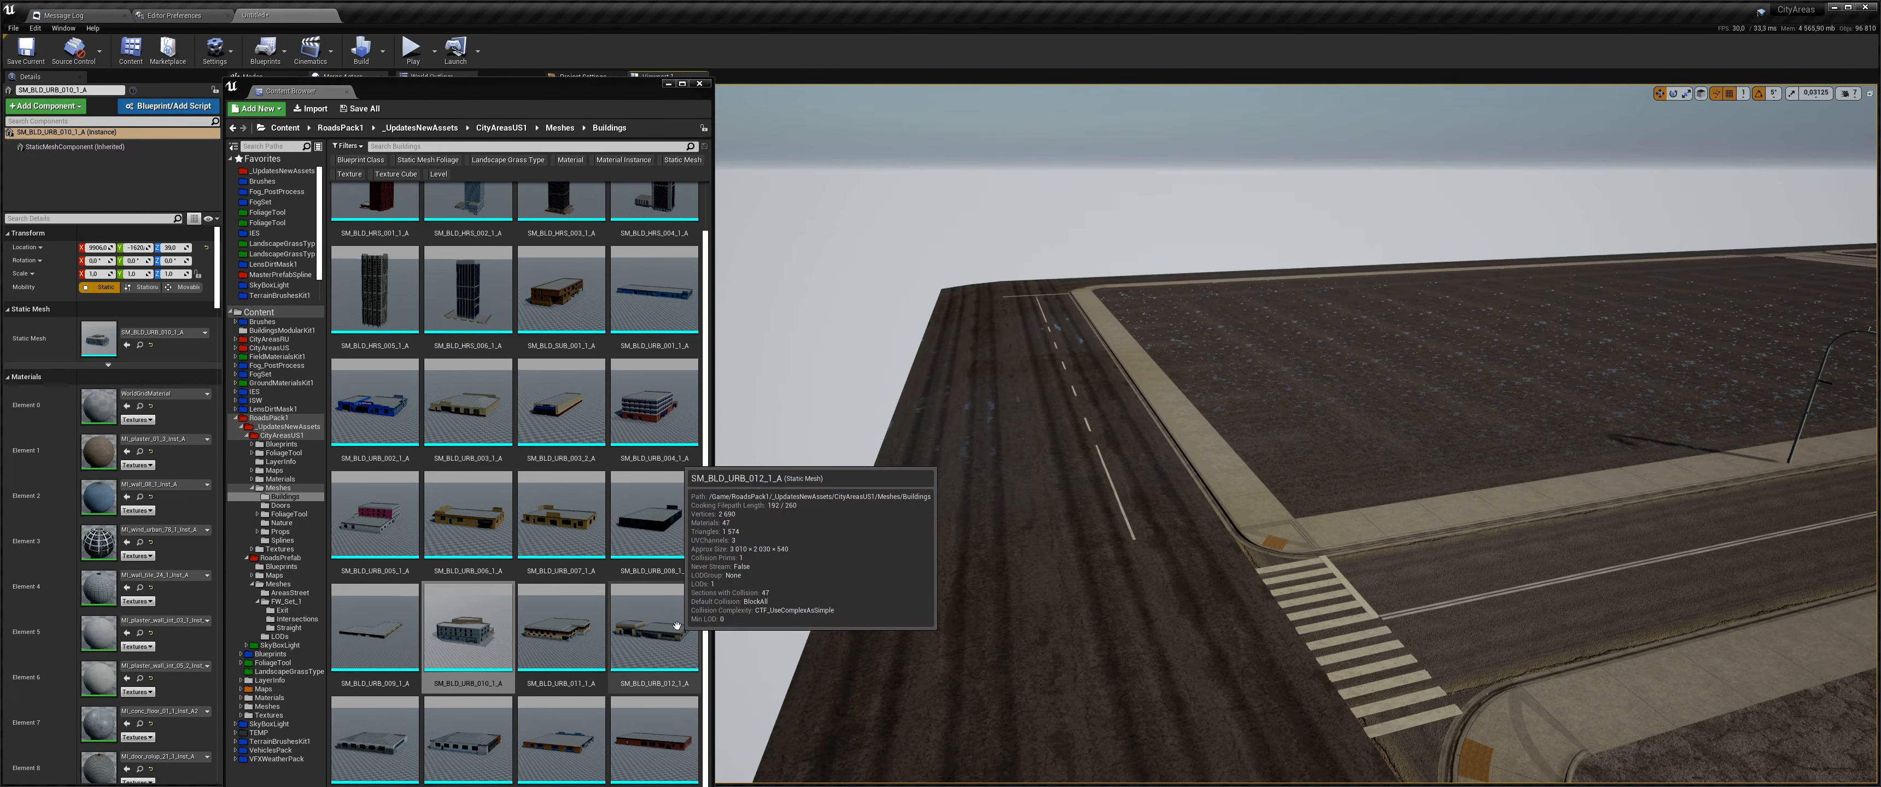
scroll(657, 475, up, 1)
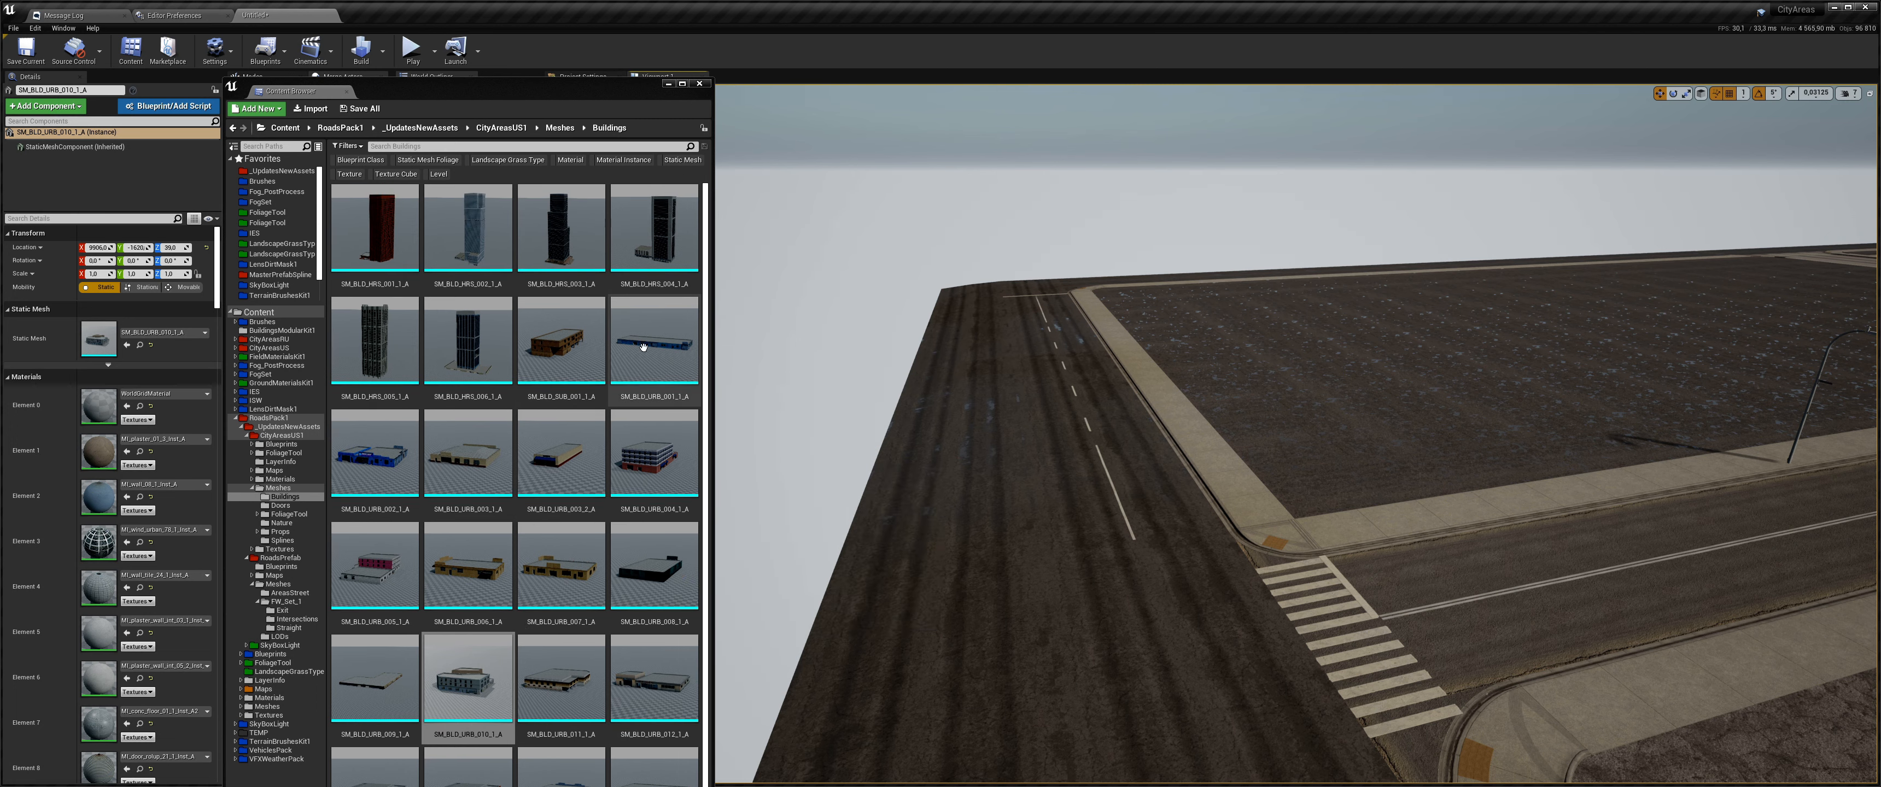
scroll(643, 347, down, 1)
drag(646, 405, 1271, 544)
key(f)
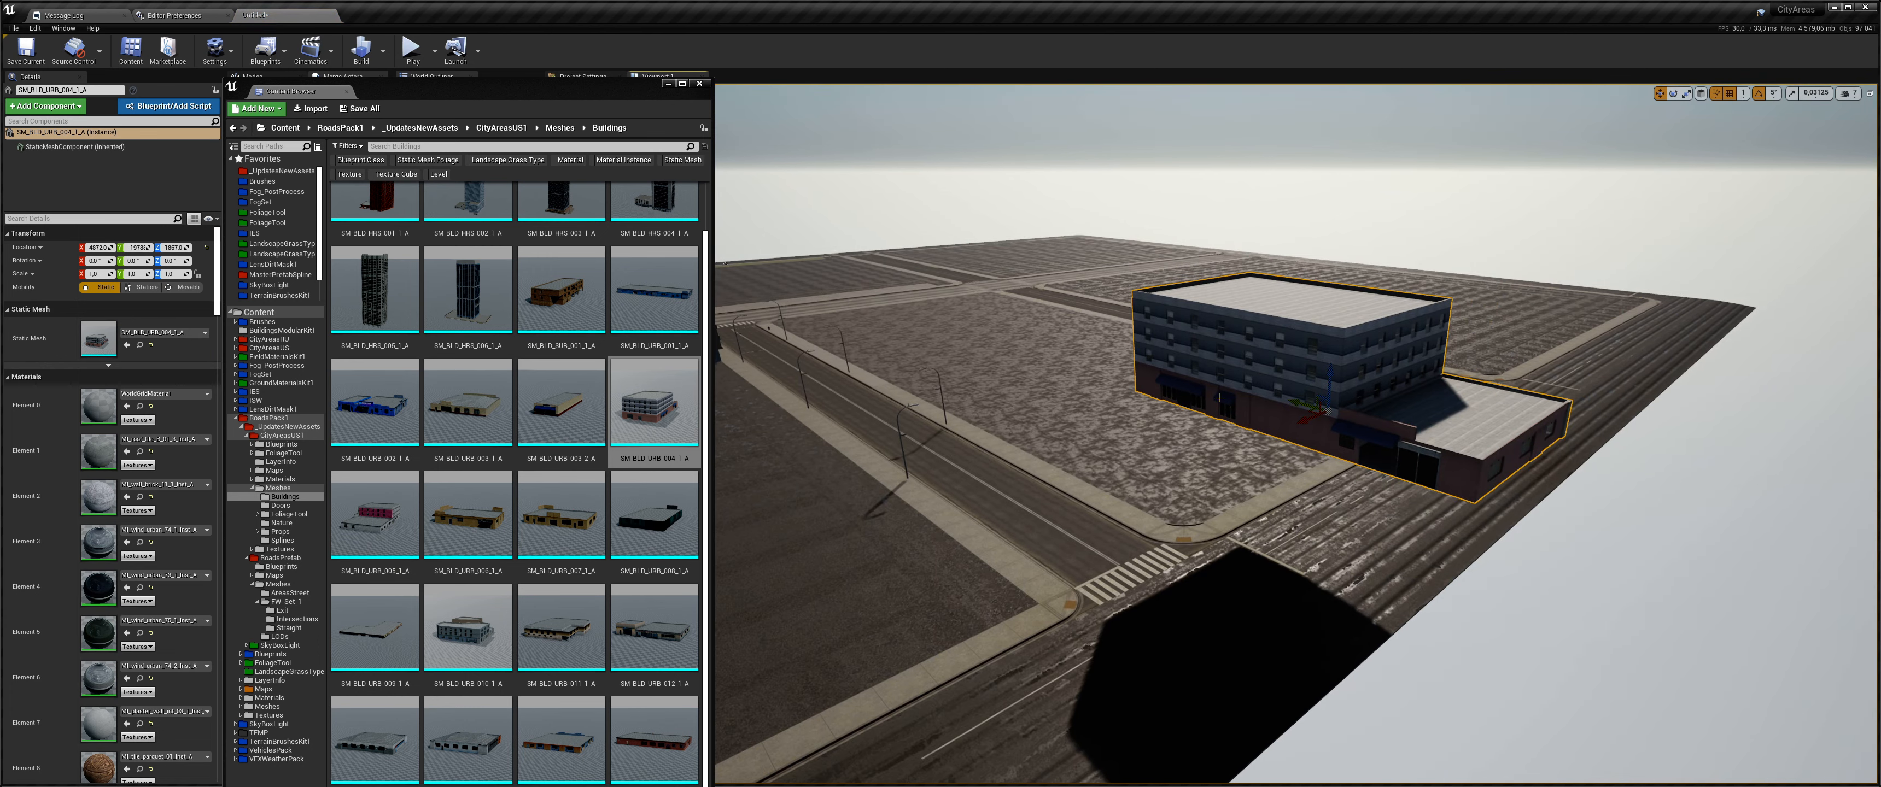
drag(1291, 400, 1143, 445)
key(f)
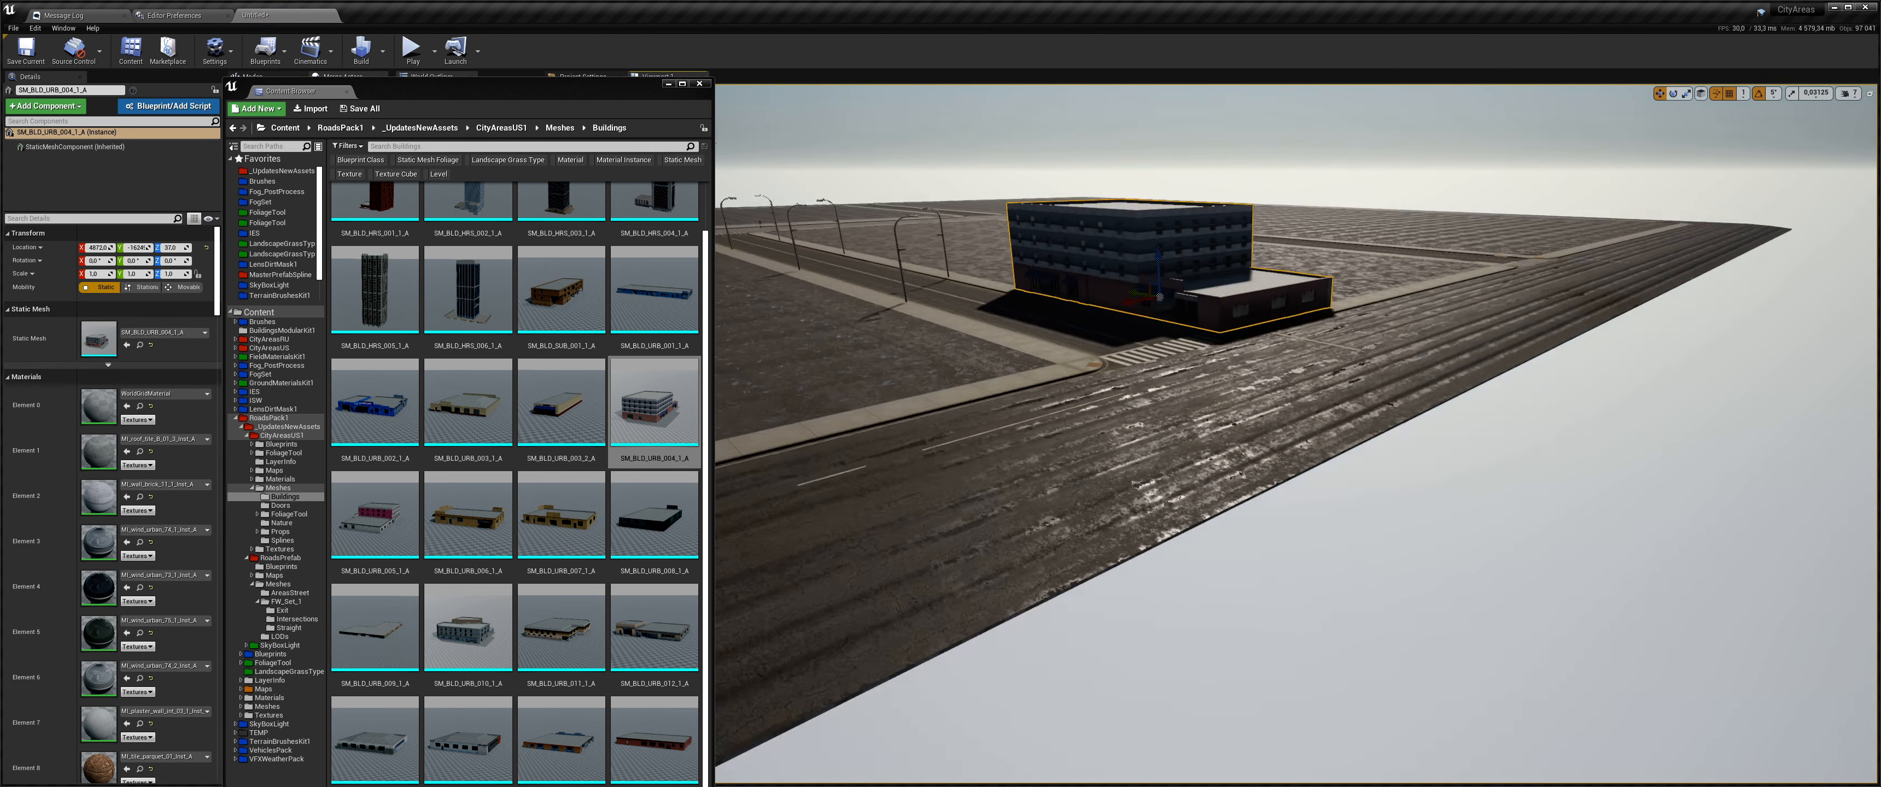
- Lower SM_BLD_URB_004_1_A slightly onto the ground and align its facade with the sidewalk edge
drag(1033, 523, 1082, 509)
drag(1082, 508, 1071, 508)
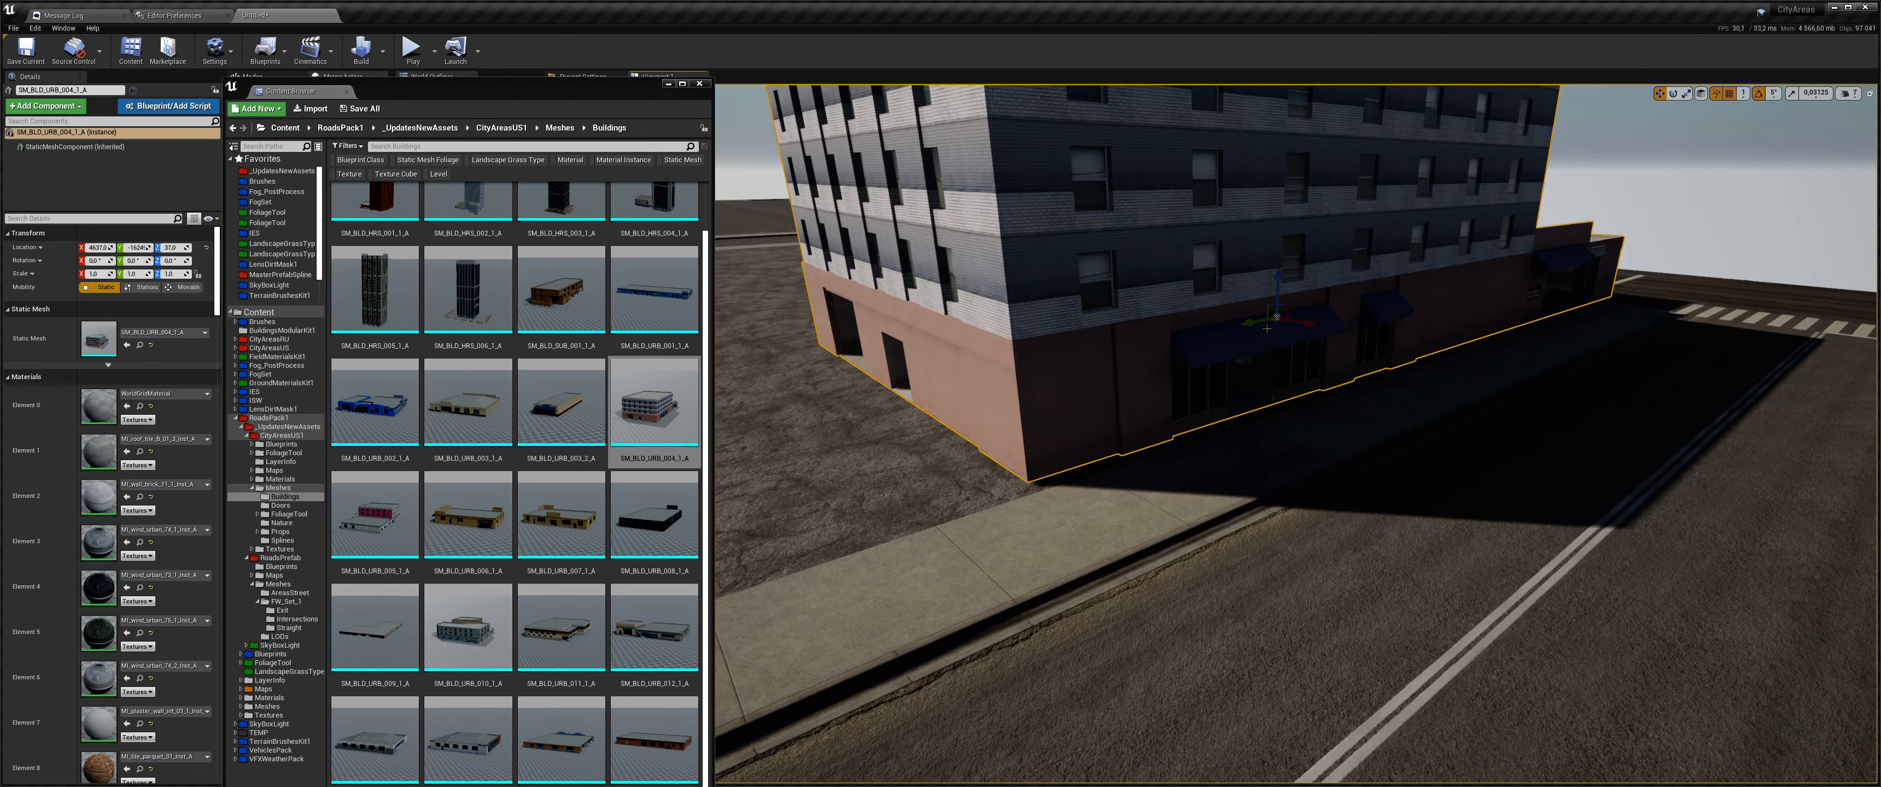
mouse_move(1254, 327)
mouse_down()
mouse_move(1192, 335)
mouse_move(1213, 307)
mouse_move(1195, 342)
mouse_move(1238, 338)
mouse_up()
right_drag(1319, 459, 1344, 464)
drag(991, 348, 1027, 359)
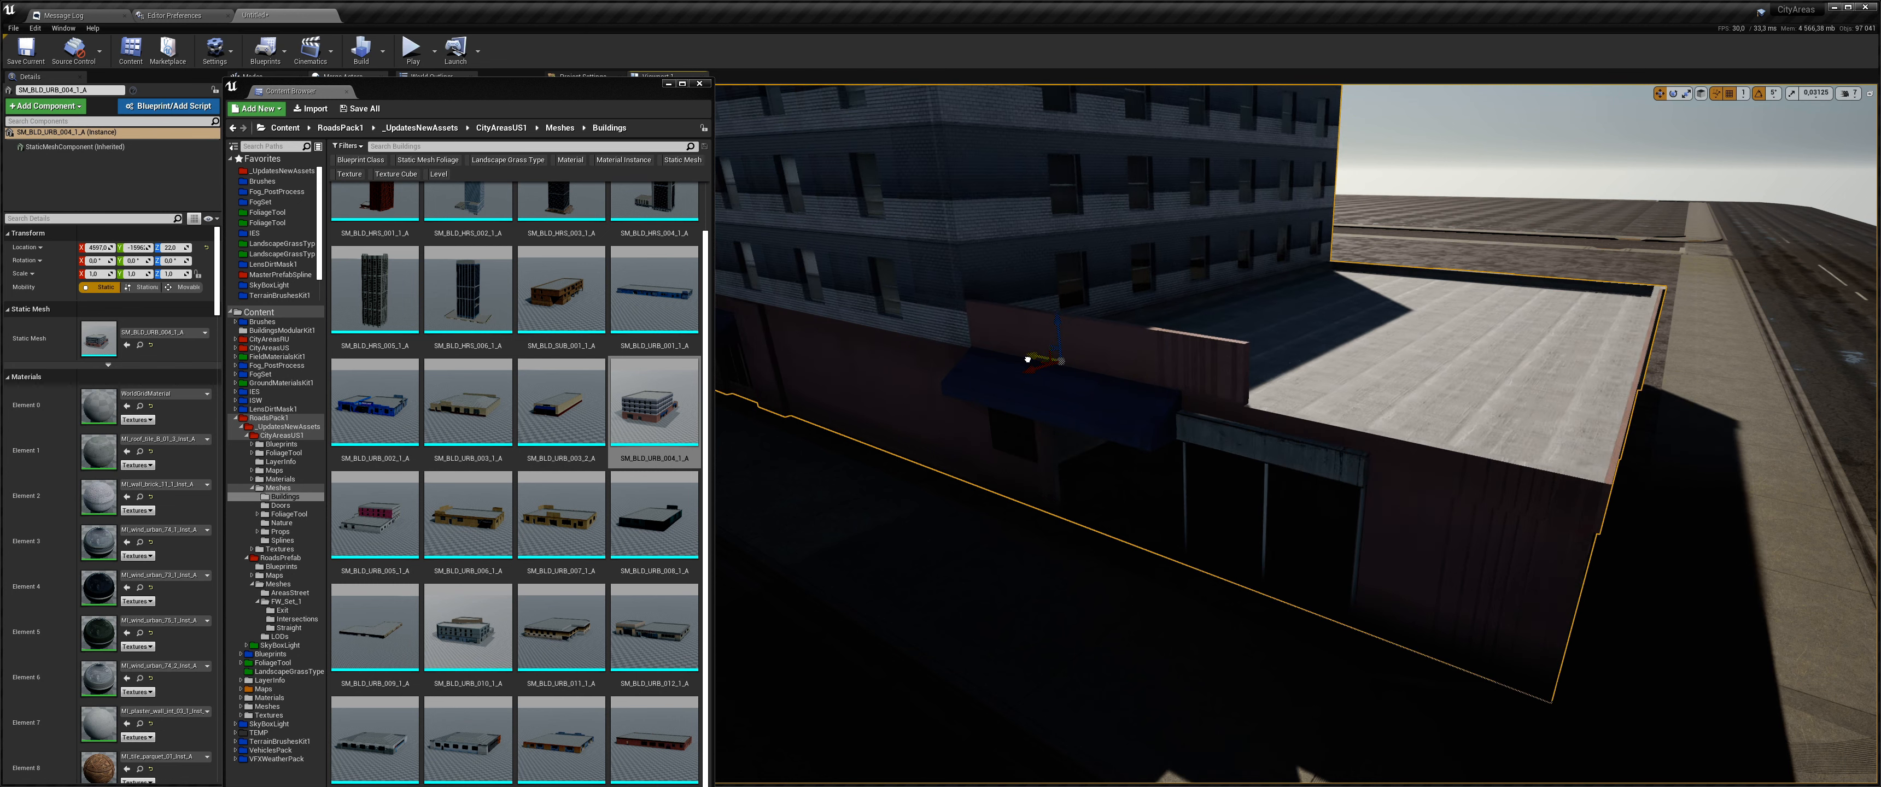
right_drag(1028, 360, 993, 387)
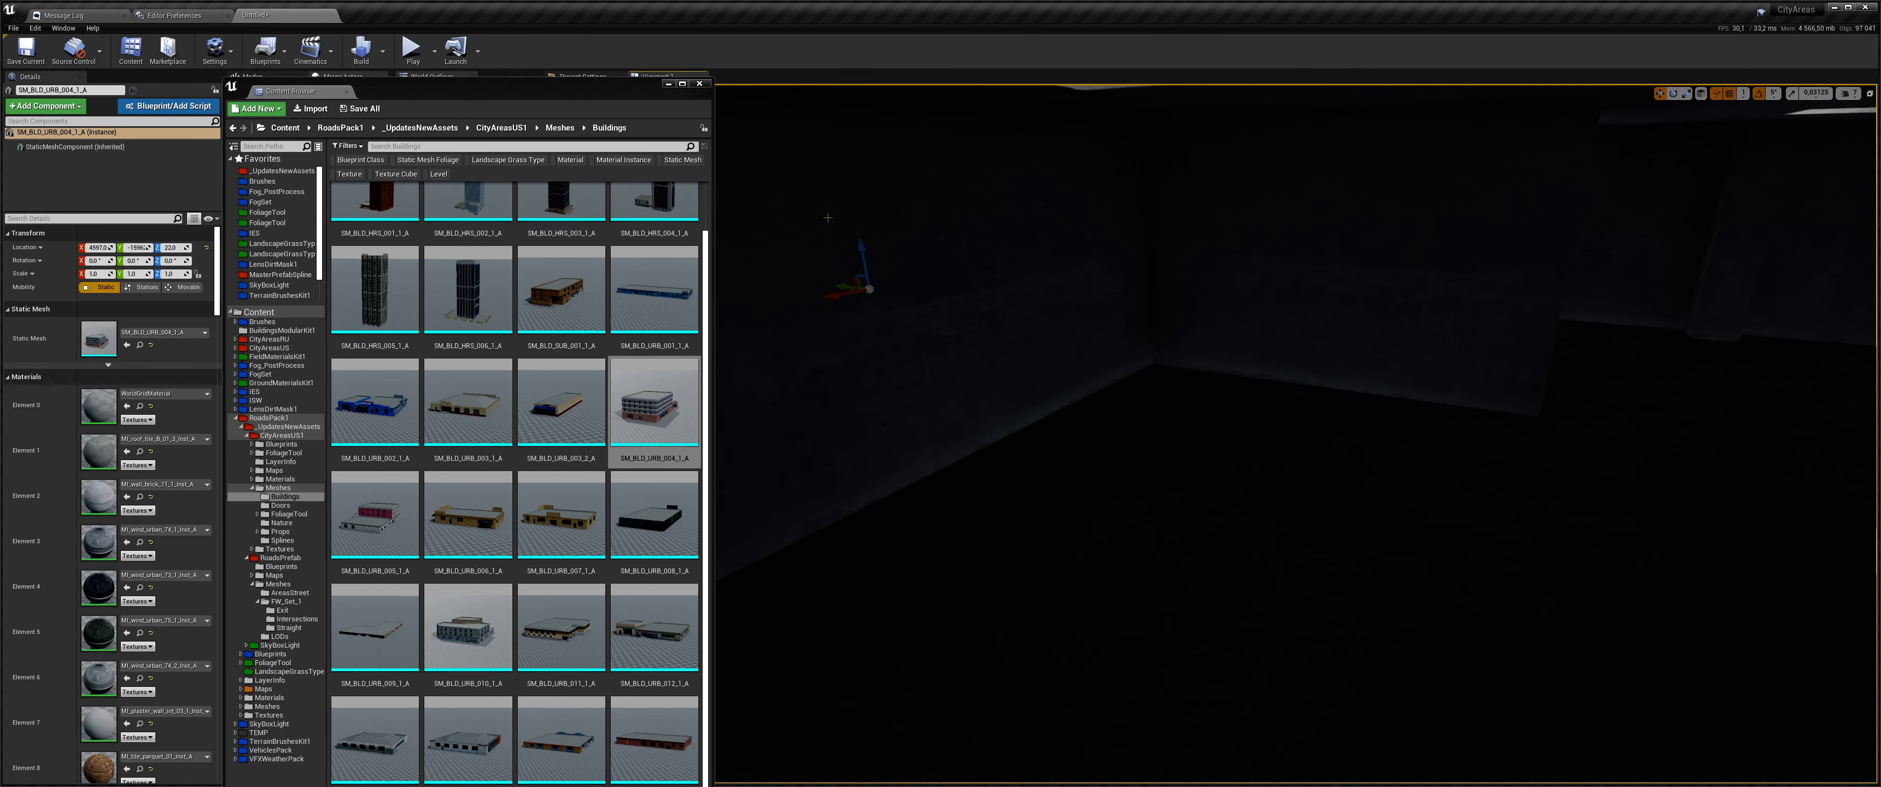
- Turn off the Distance Field Ambient Occlusion show flag for the viewport, finishing in the Lit view mode
click(668, 83)
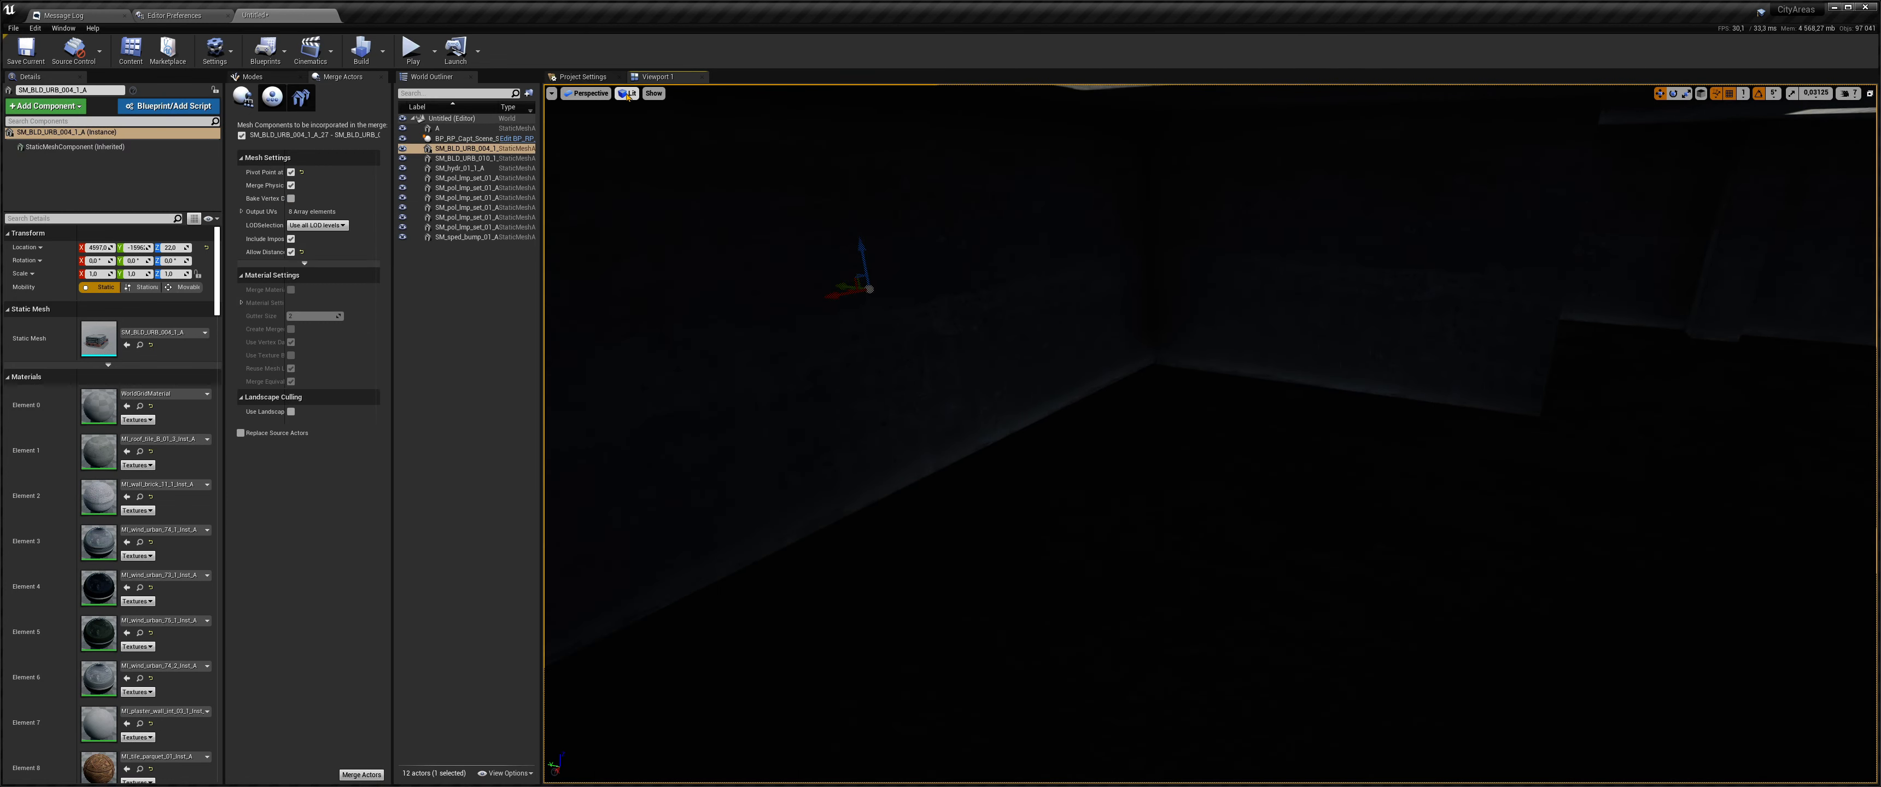
click(627, 93)
click(653, 128)
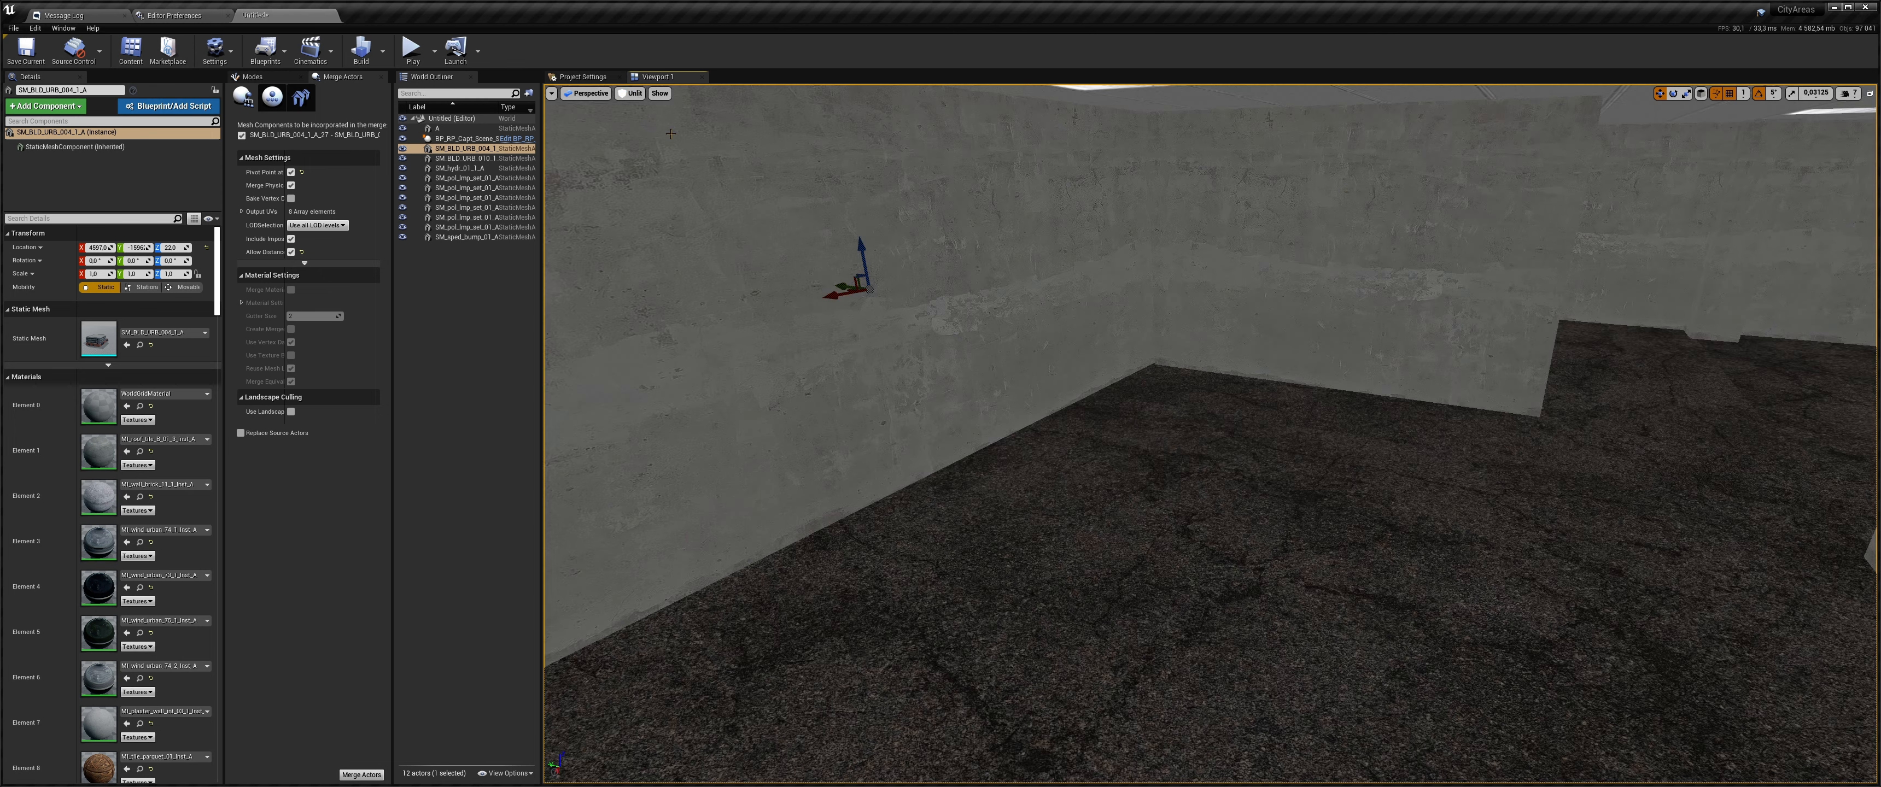
click(659, 94)
mouse_move(701, 361)
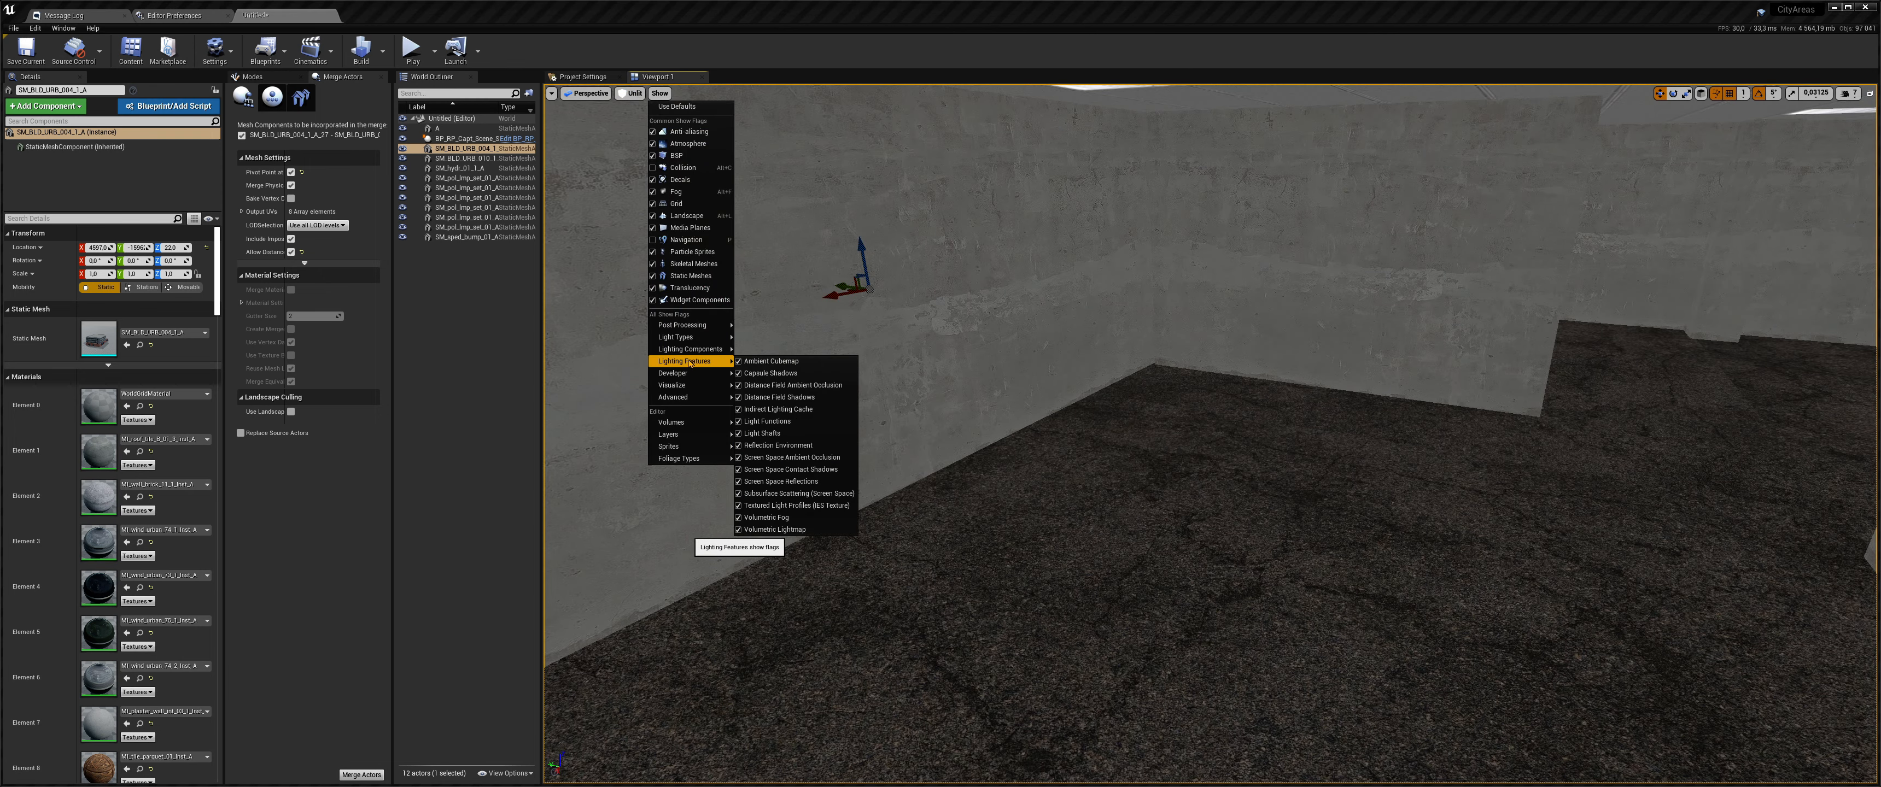
click(792, 387)
click(633, 93)
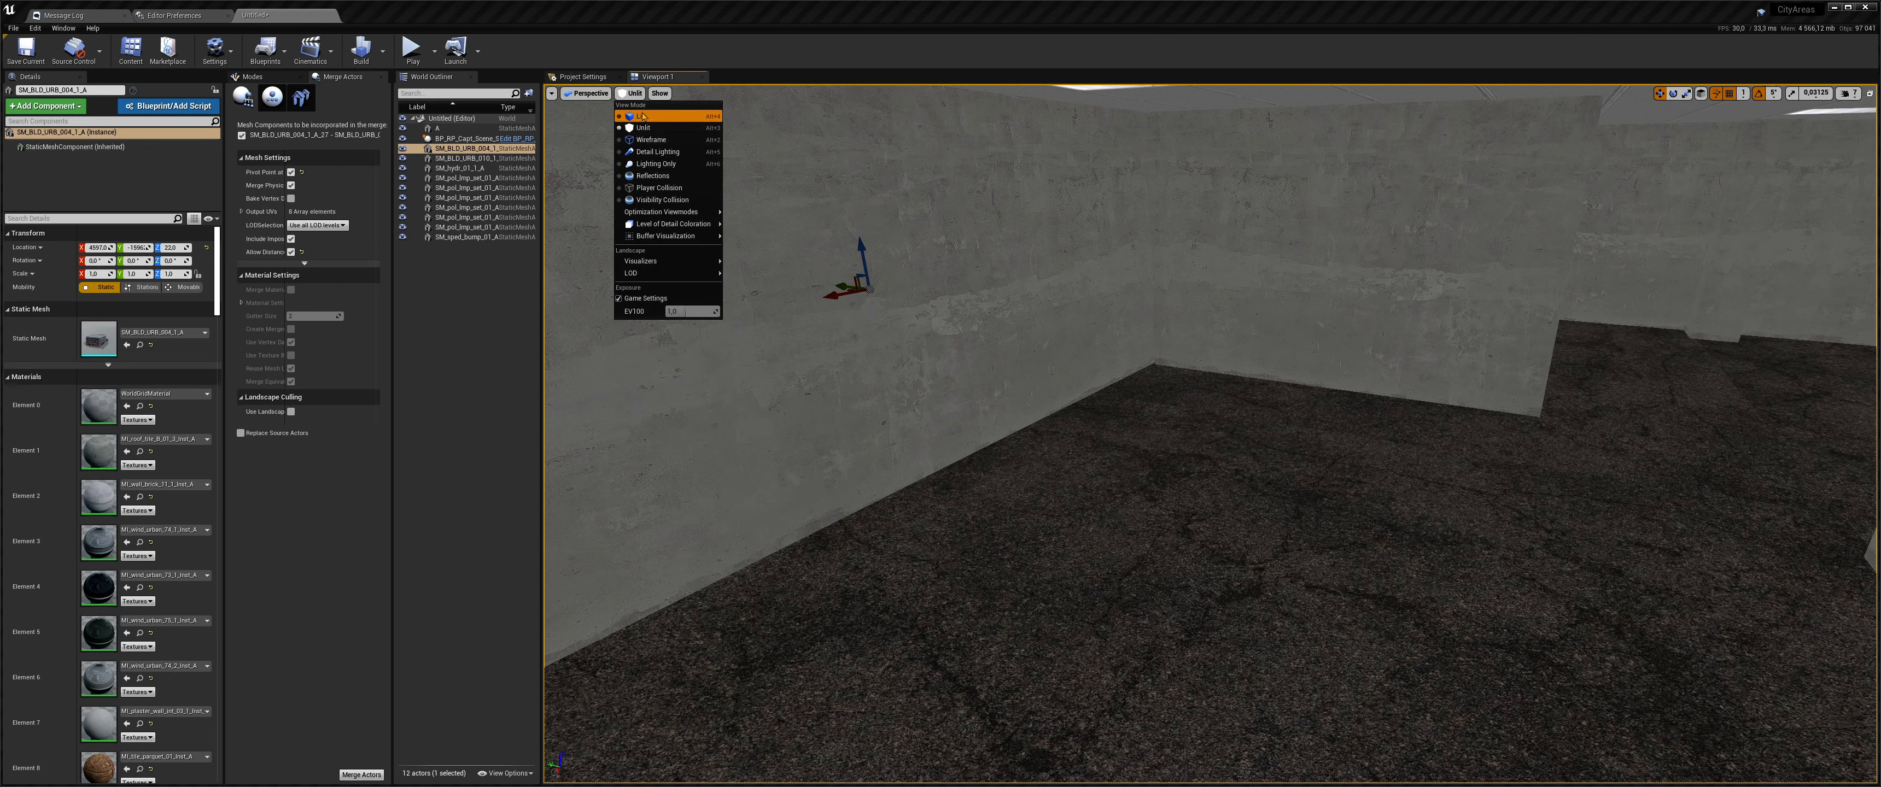
click(642, 116)
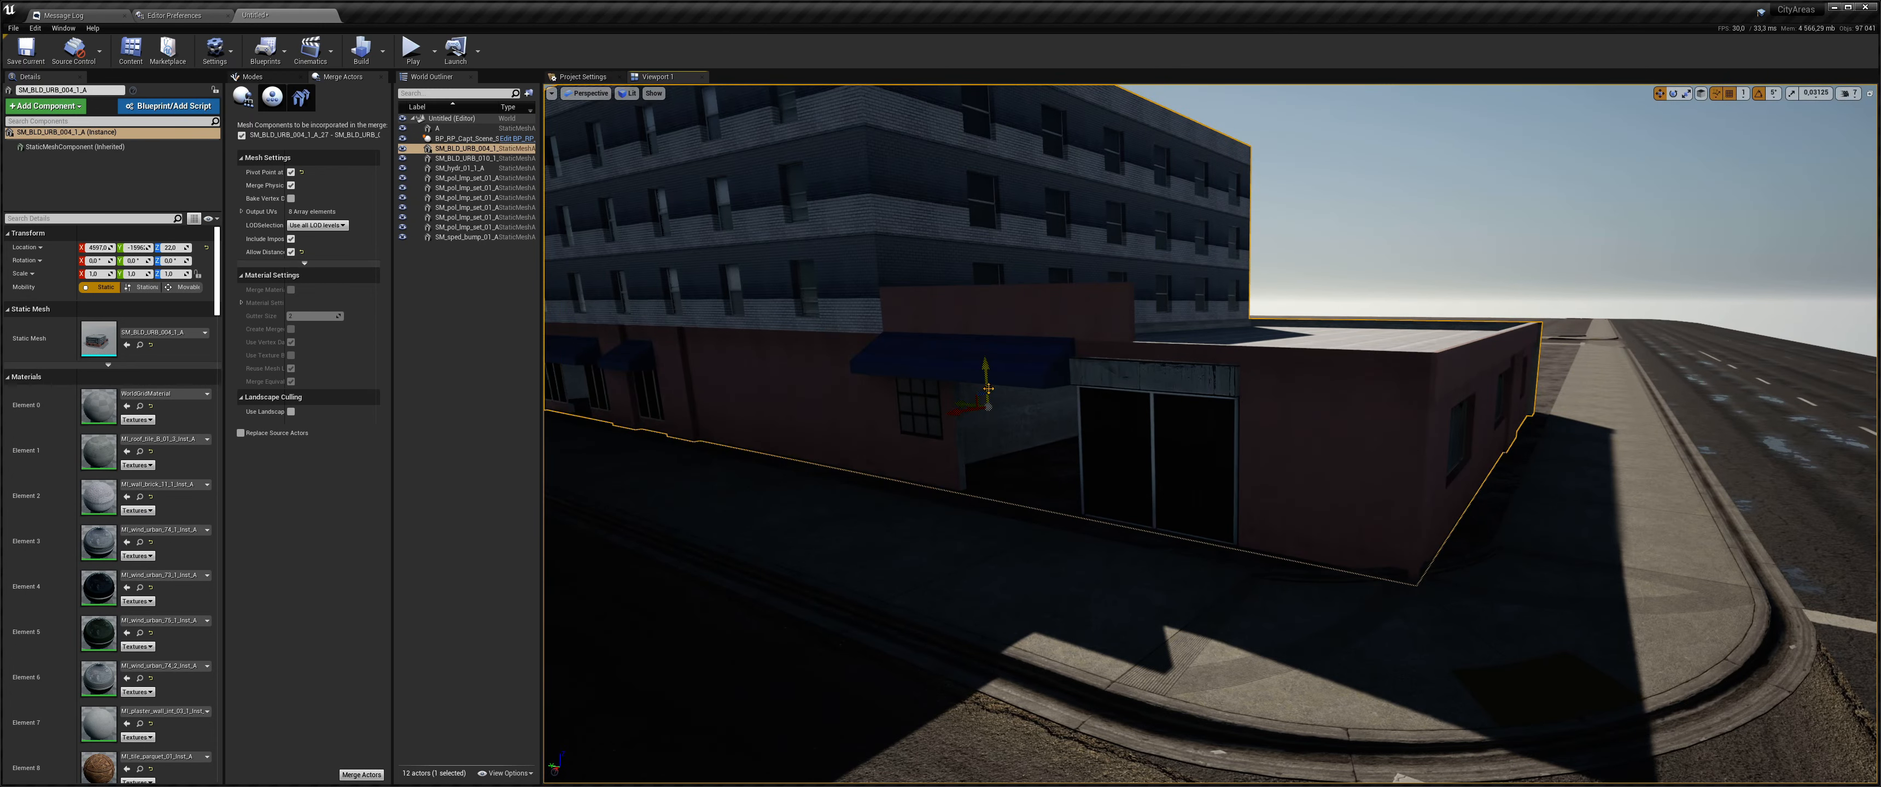
- Nudge SM_BLD_URB_004_1_A at its corner beside the sidewalk and deselect it
drag(987, 389, 929, 402)
click(1293, 274)
drag(1293, 273, 1286, 314)
- Review the placement of both corner buildings along the street from each end of the block
key(s)
right_drag(1287, 314, 1059, 358)
key(w)
key(s)
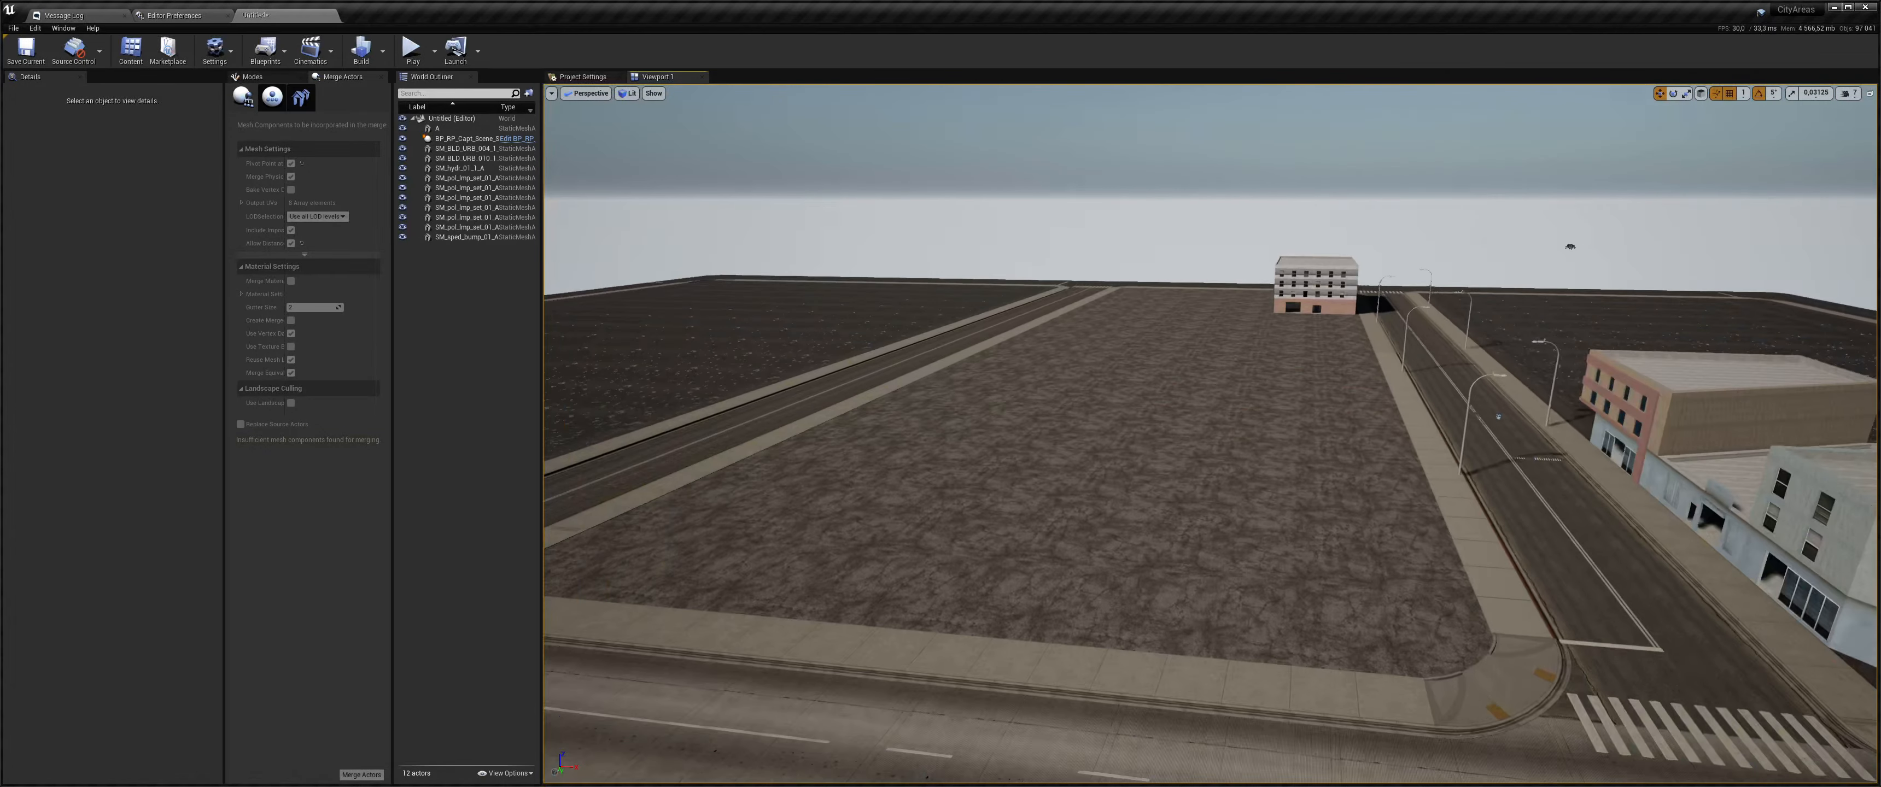
key(super)
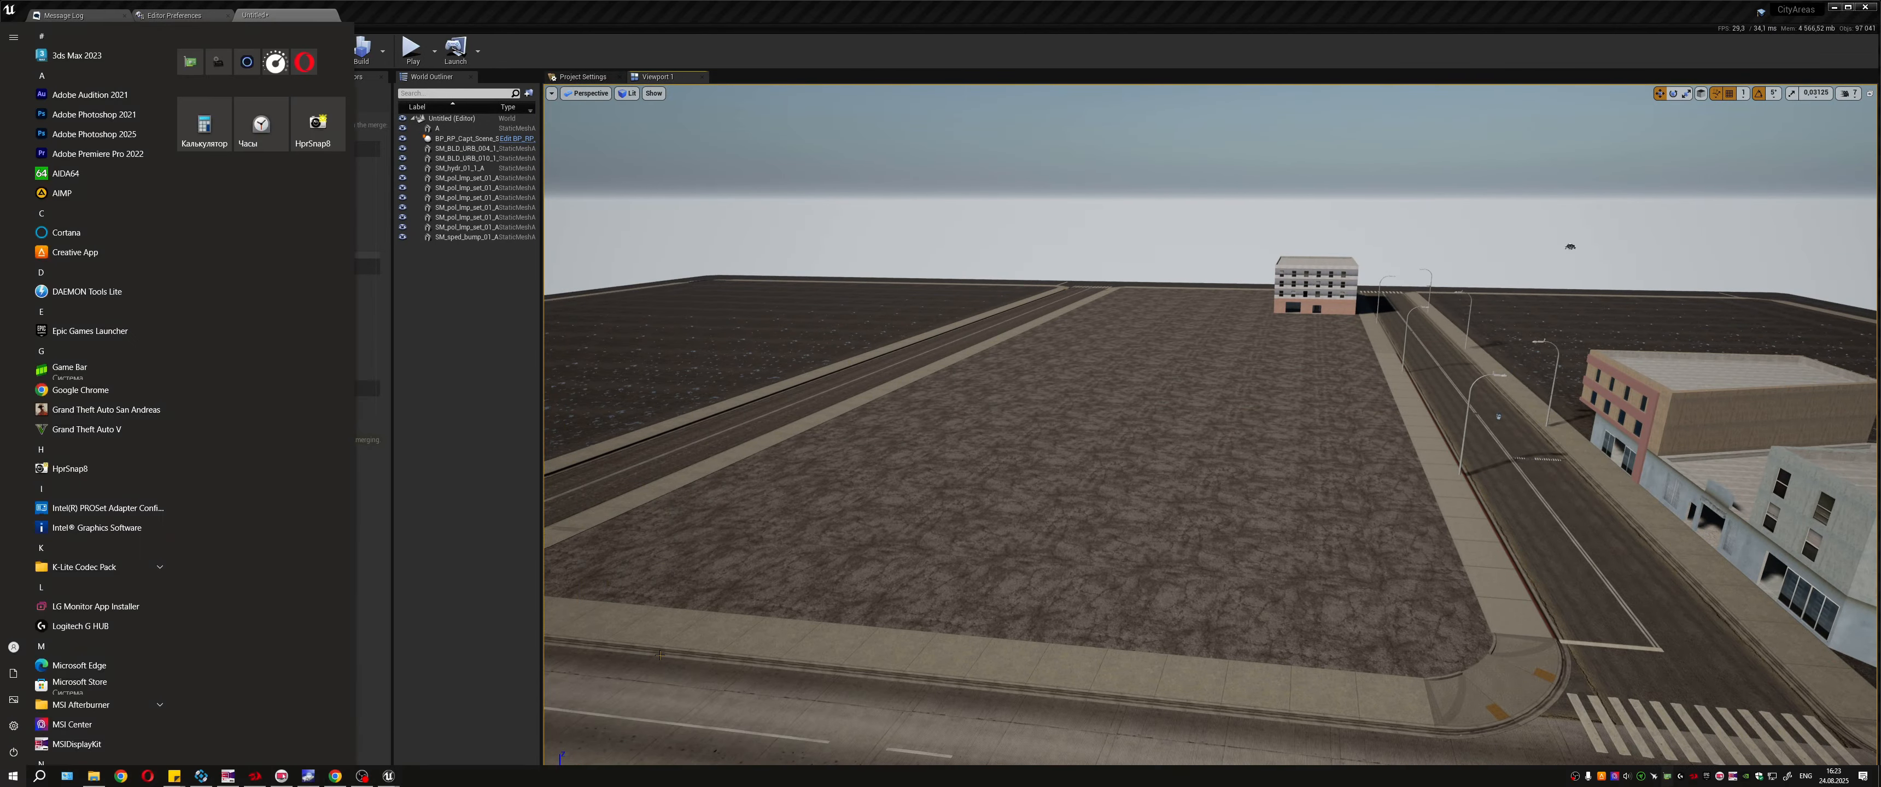
right_drag(880, 522, 1563, 537)
key(w)
key(a)
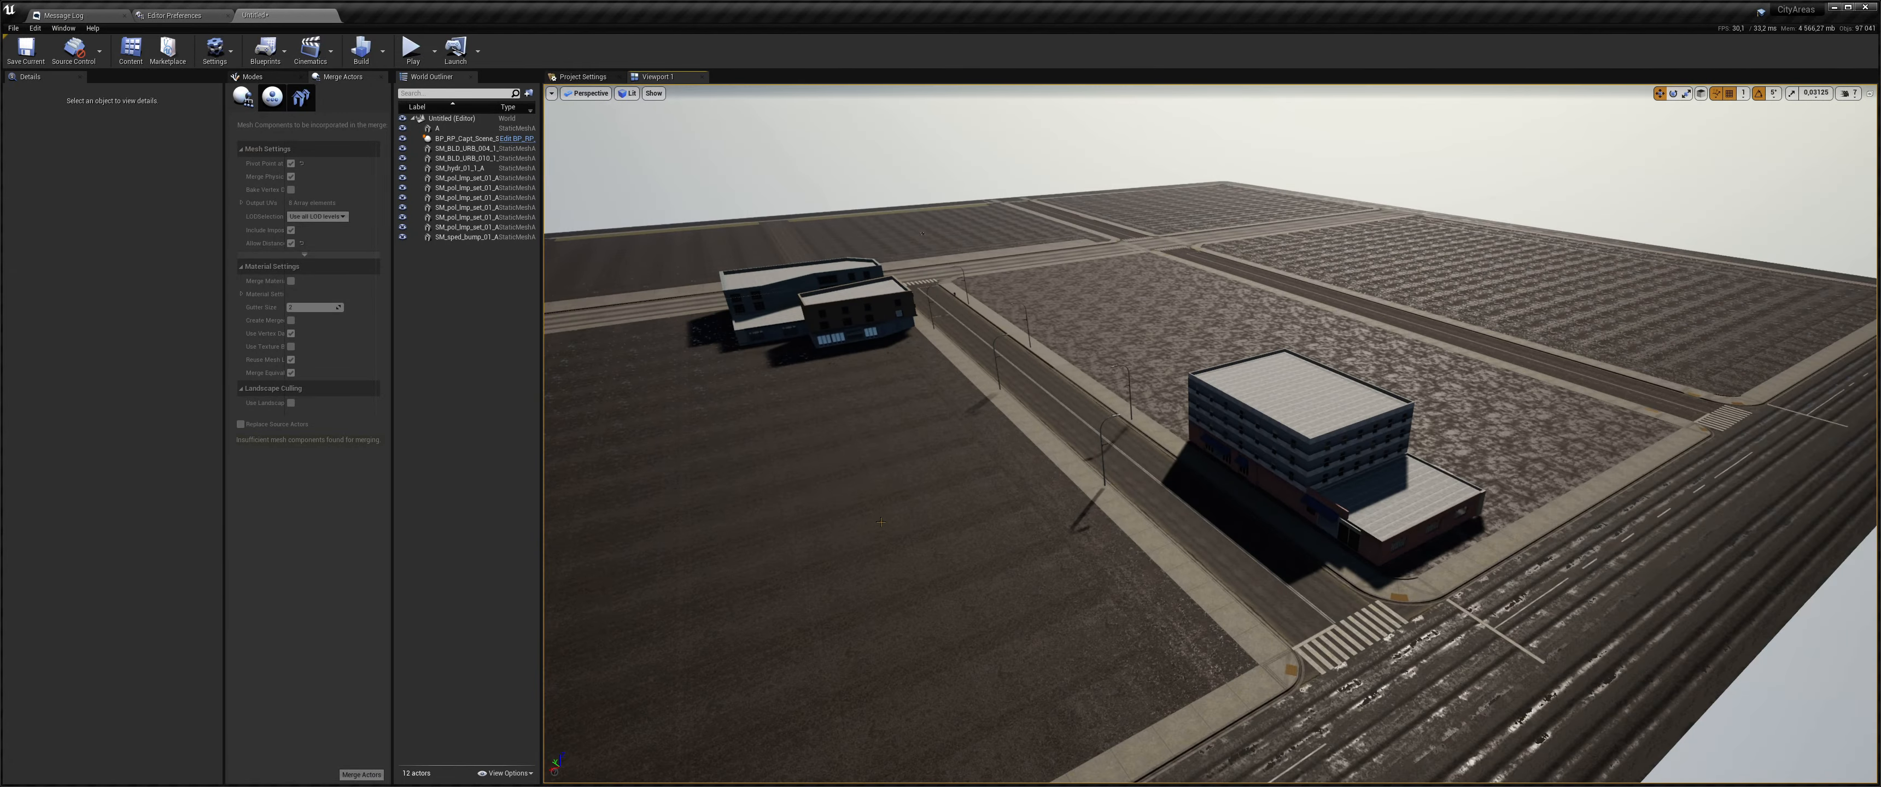
- Merge base area mesh A with both corner buildings and all street props, excluding the scene blueprint, into a static mesh named A2
click(954, 244)
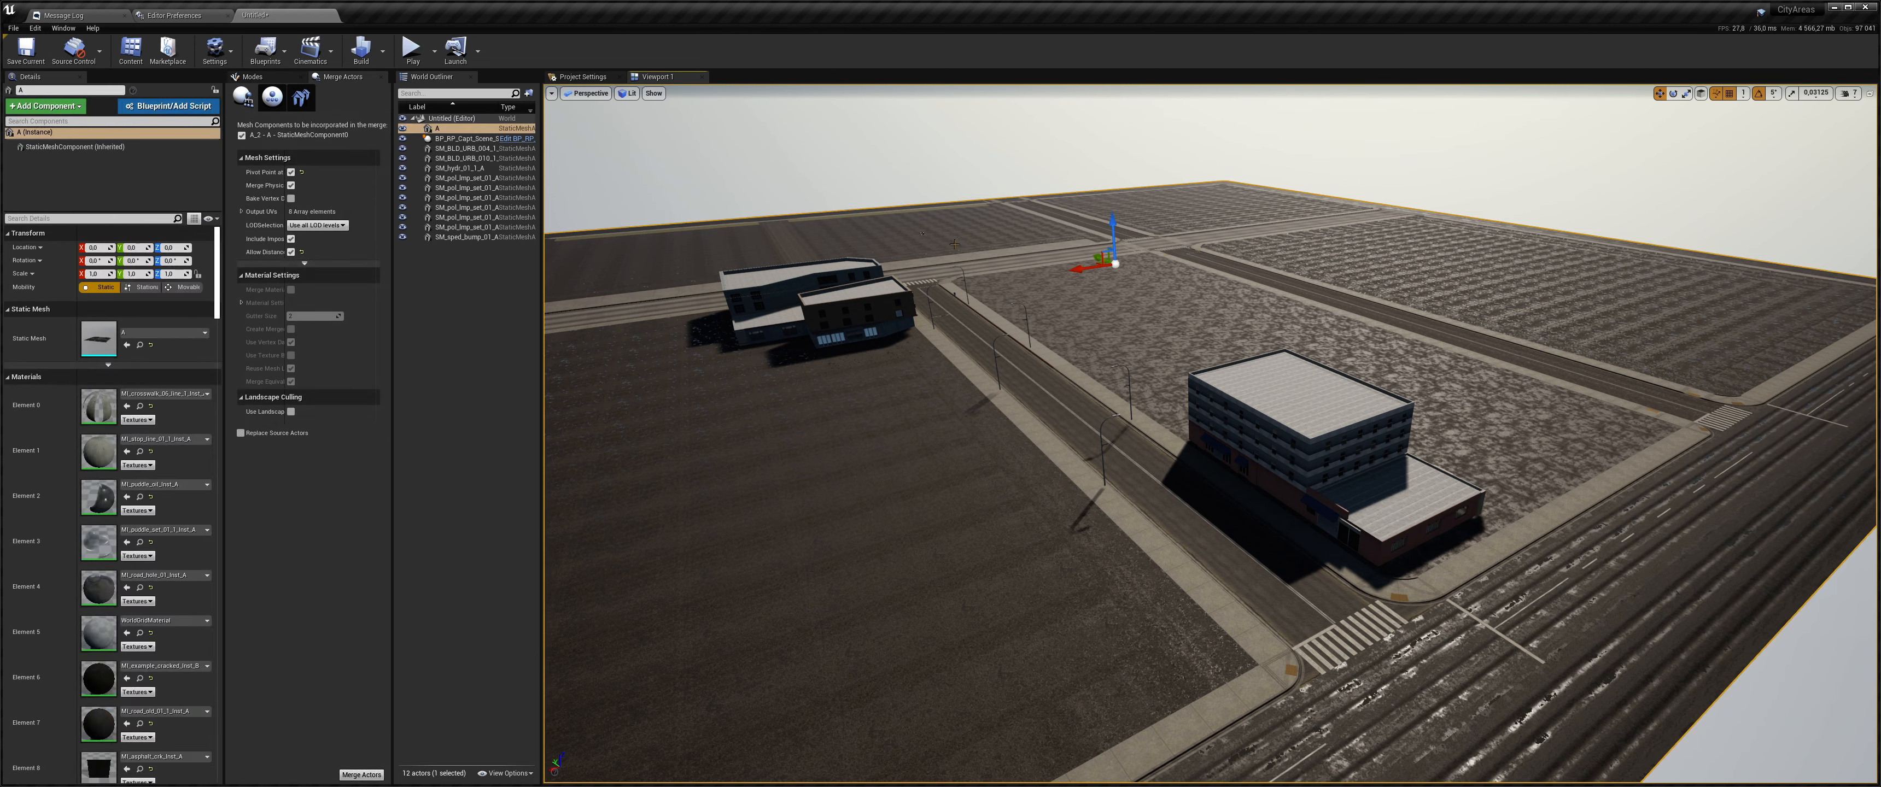
click(446, 139)
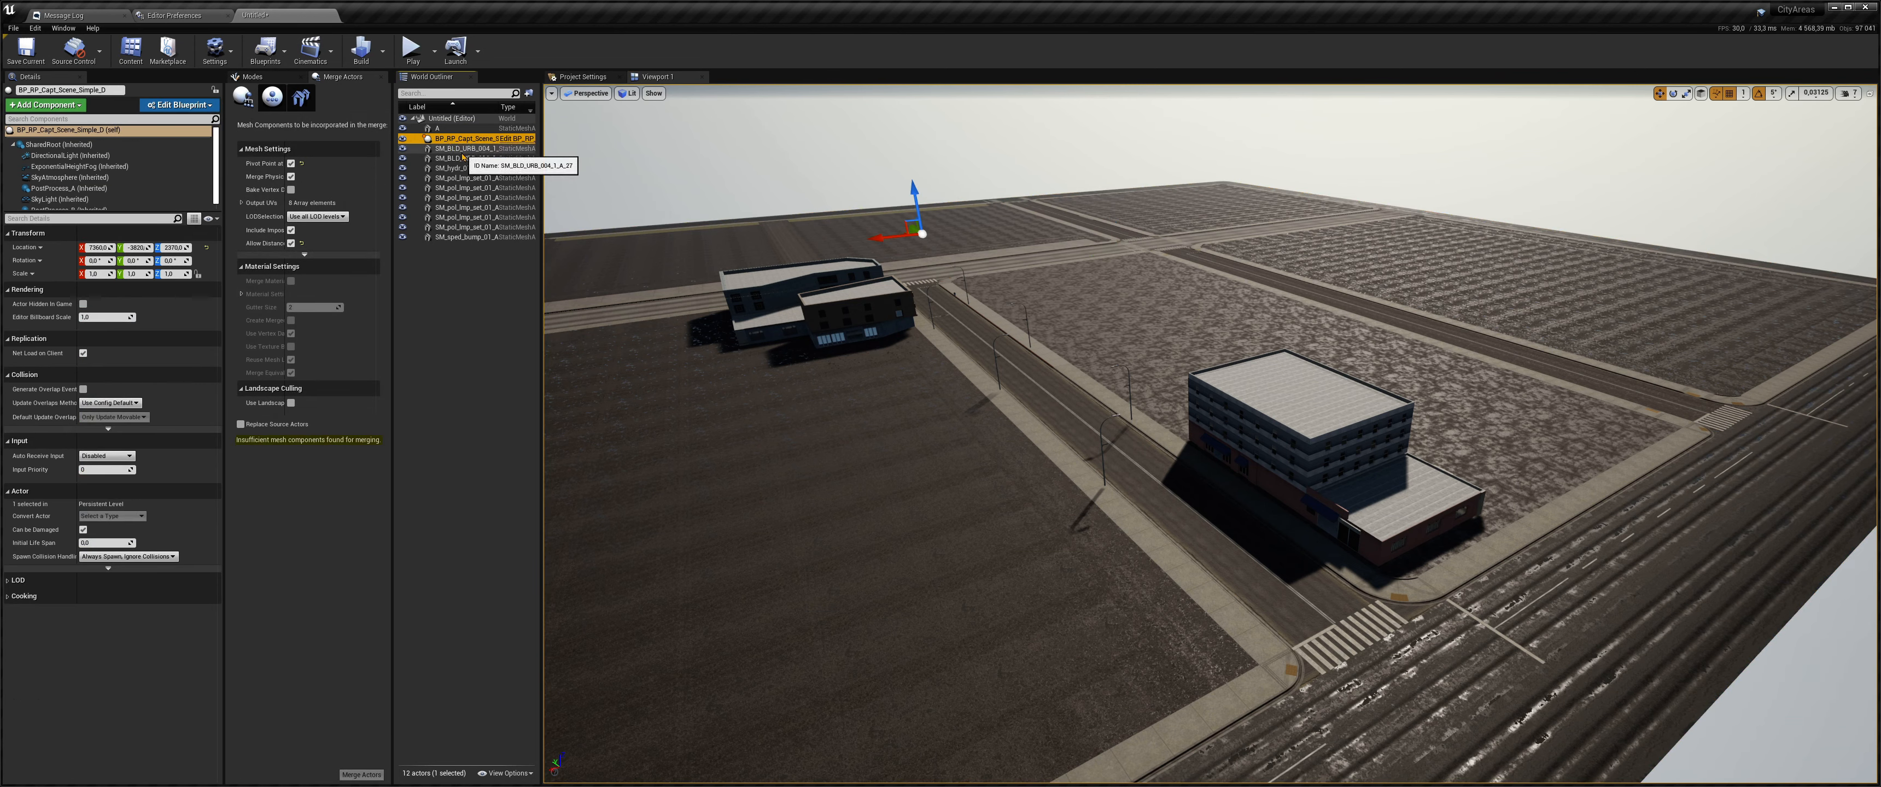
click(462, 148)
shift+click(467, 237)
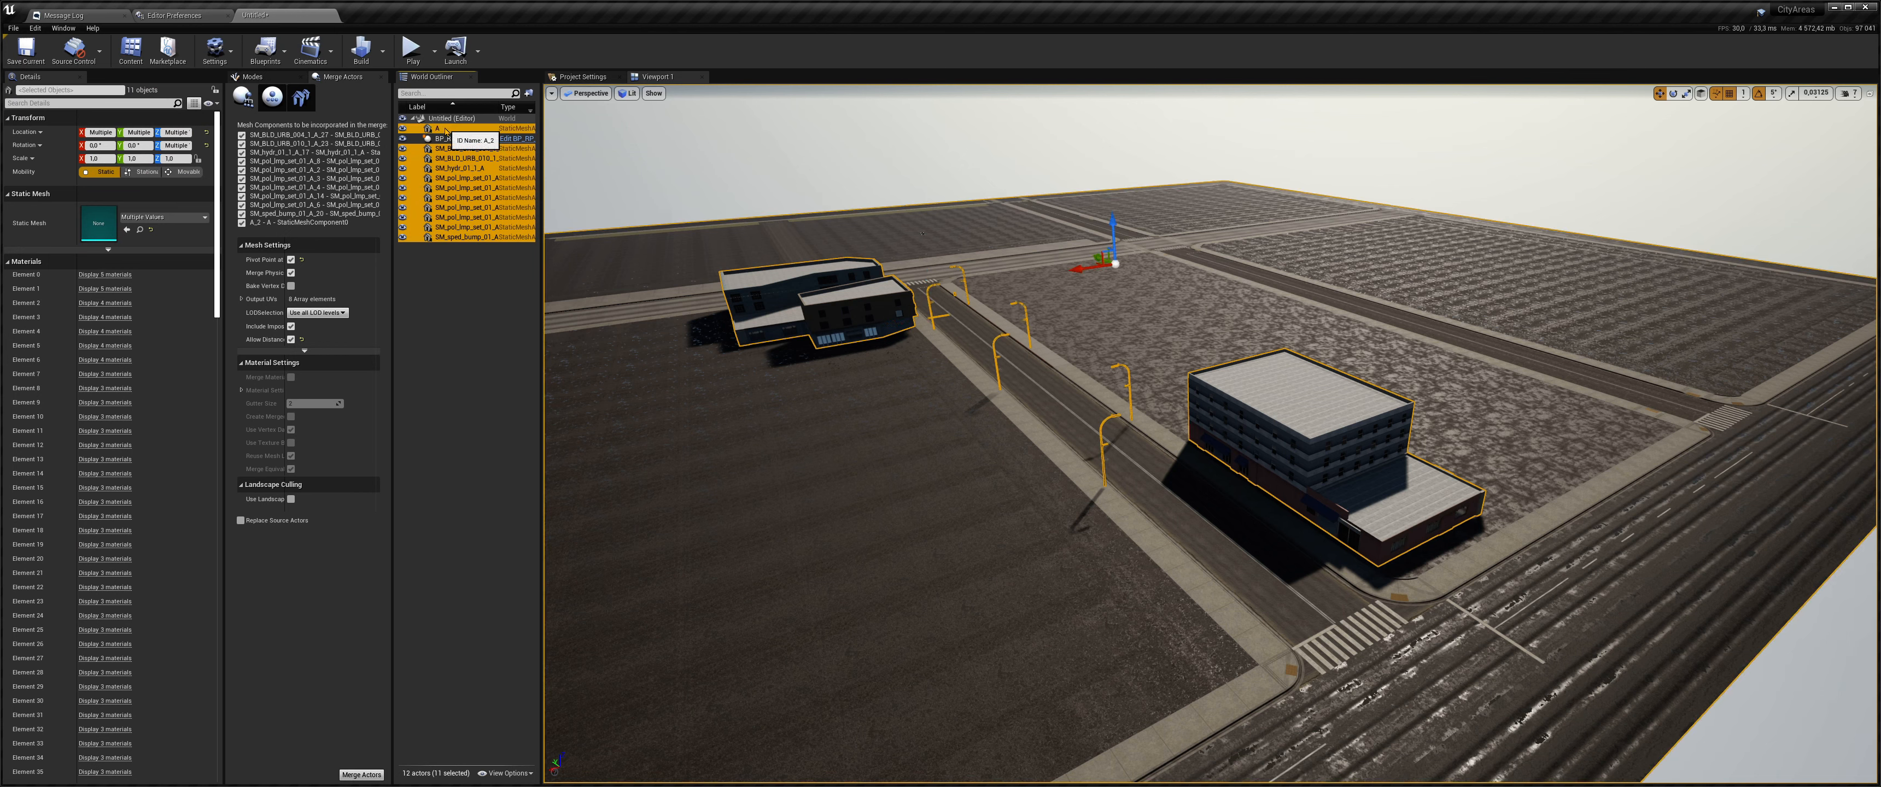
click(361, 775)
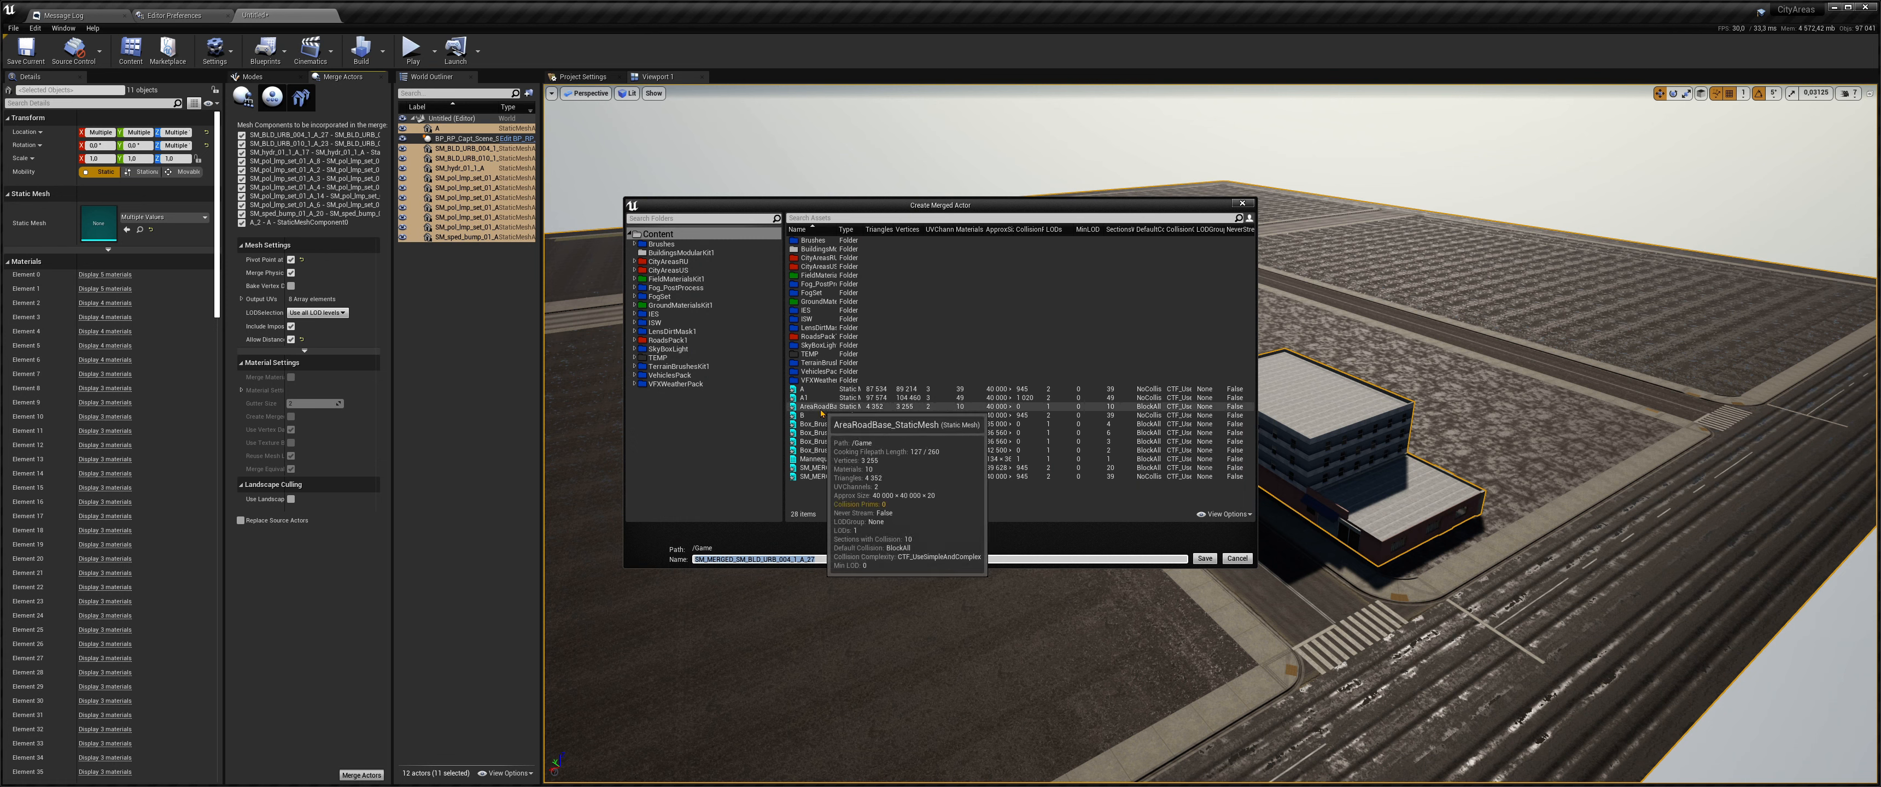
text(A2)
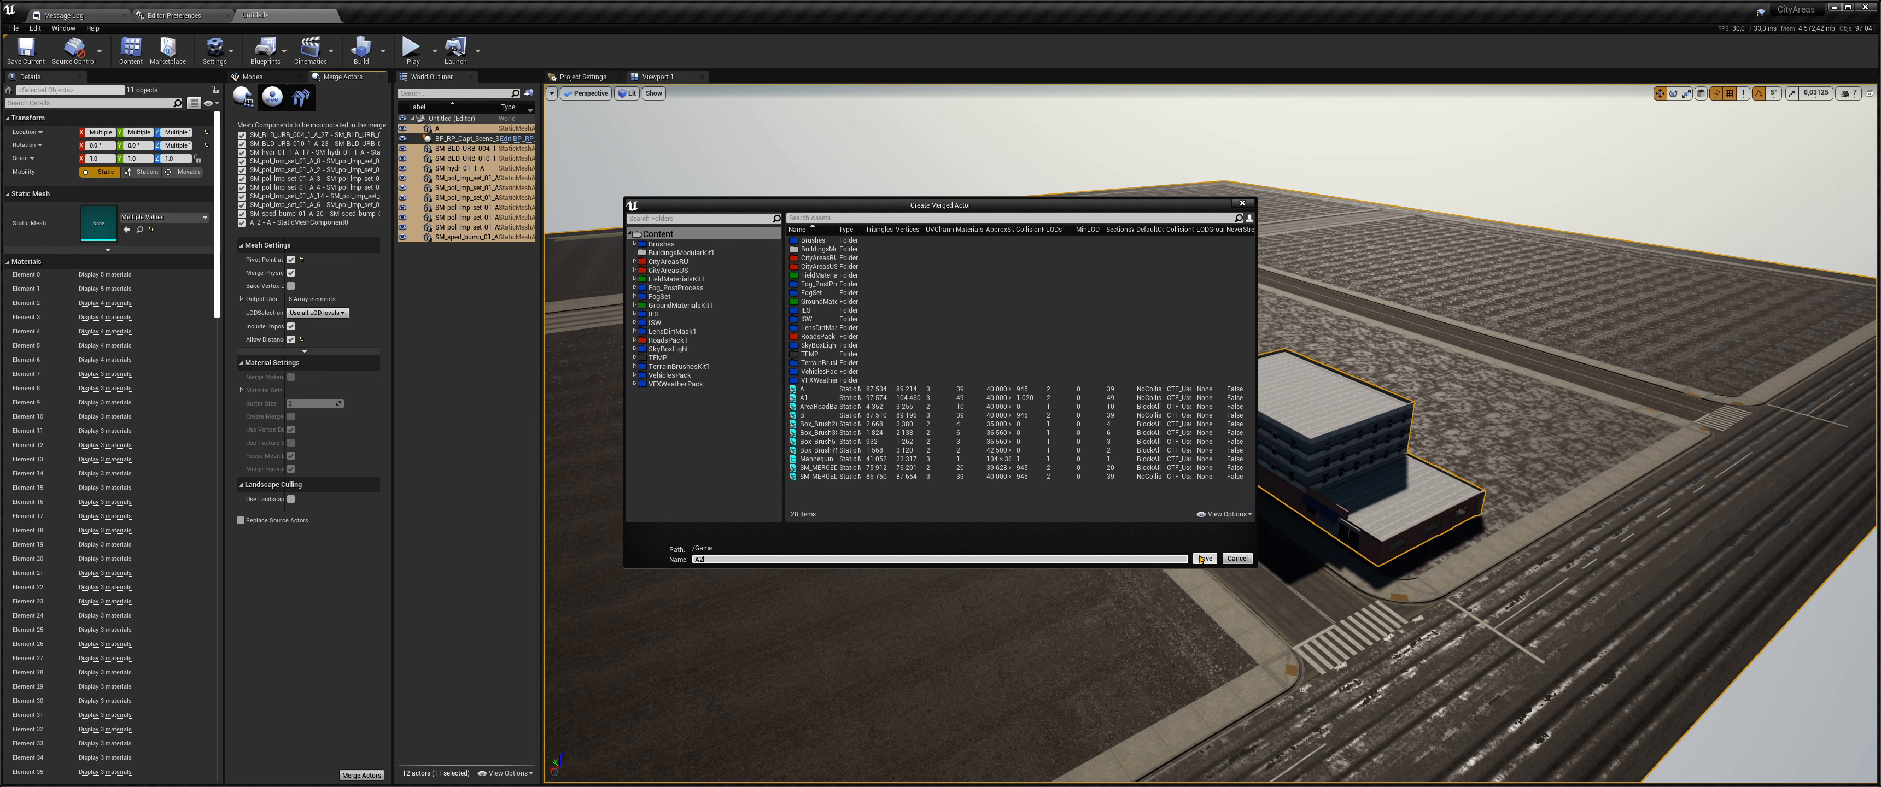
click(1203, 559)
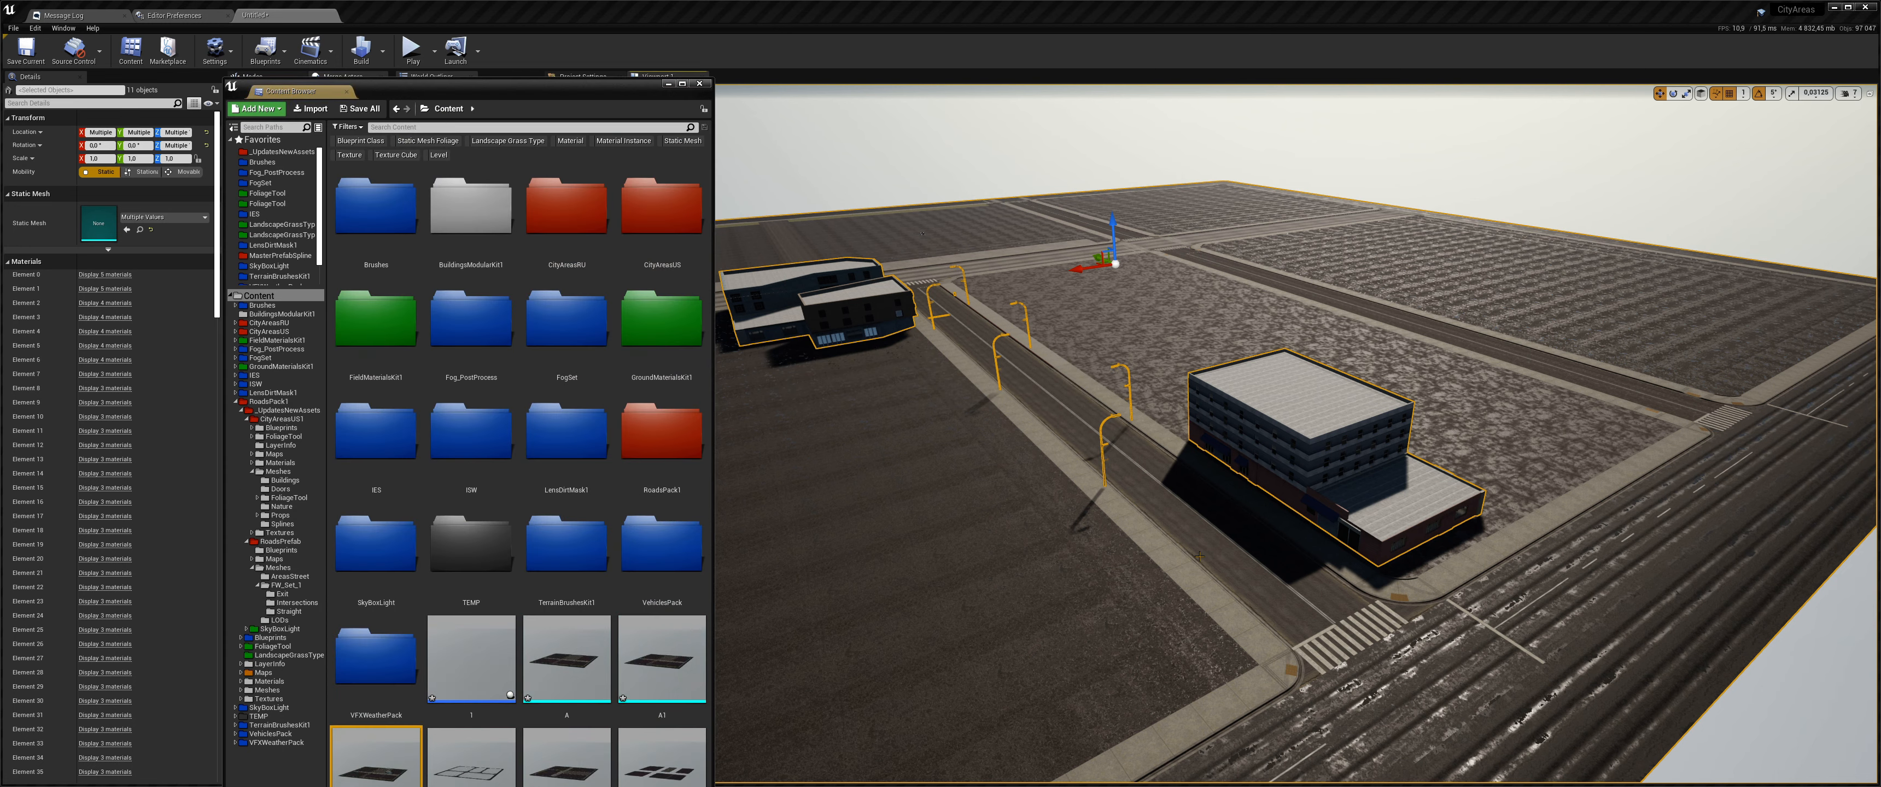
- Reposition the Content Browser window clear of the street block and bring the merged mesh A2 into view among the assets
drag(631, 94, 908, 92)
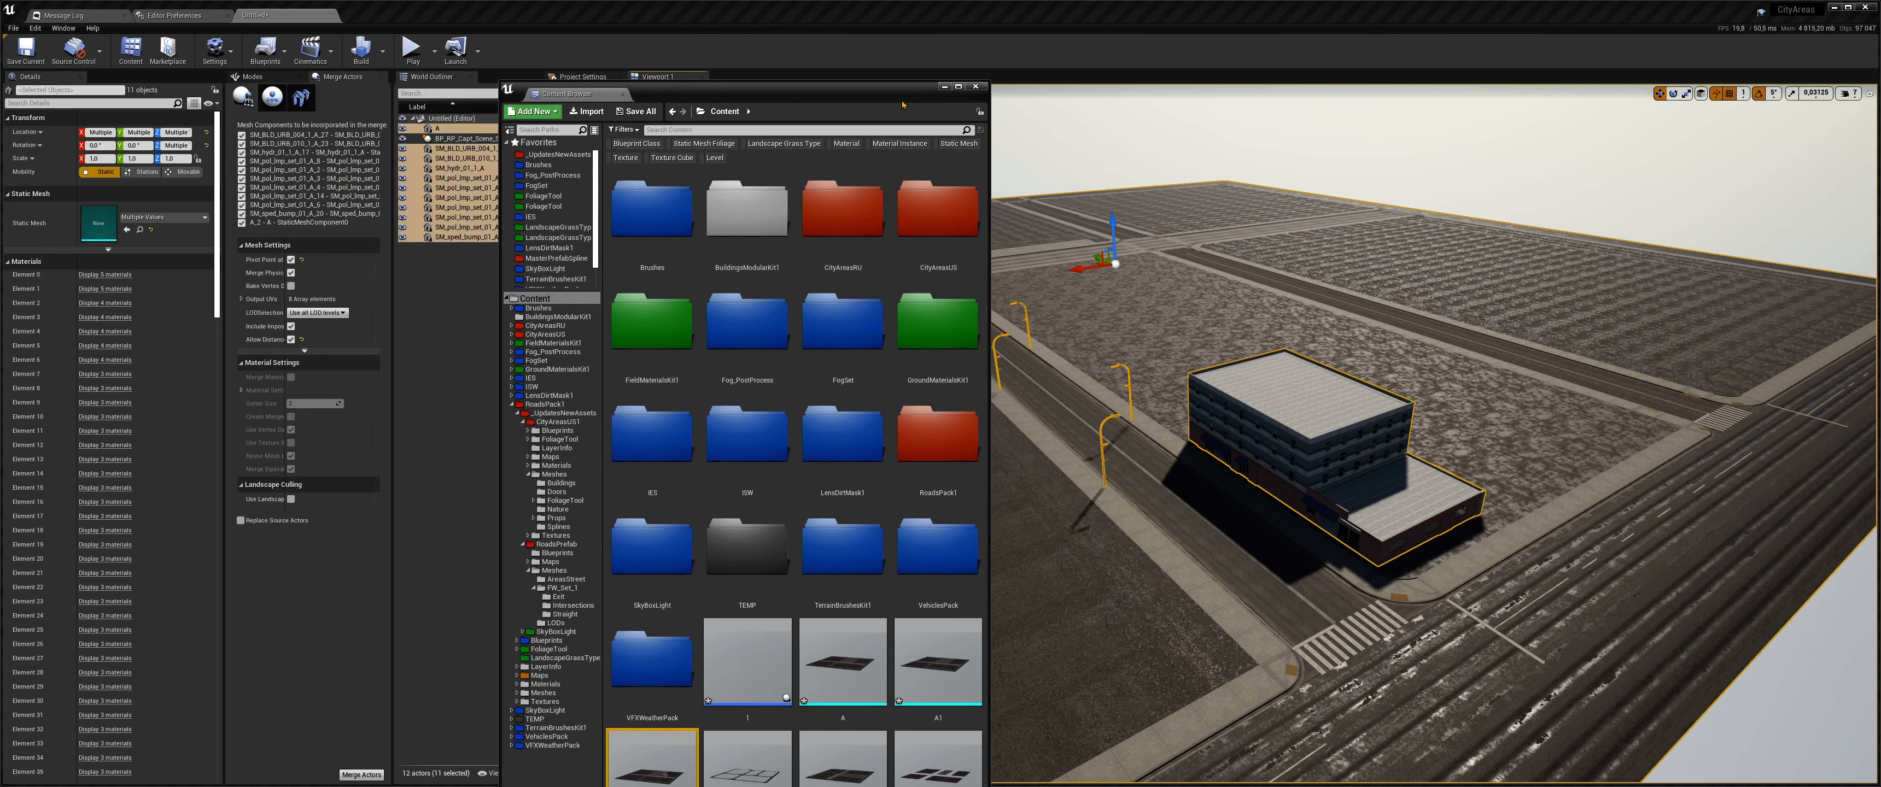
drag(756, 91, 625, 58)
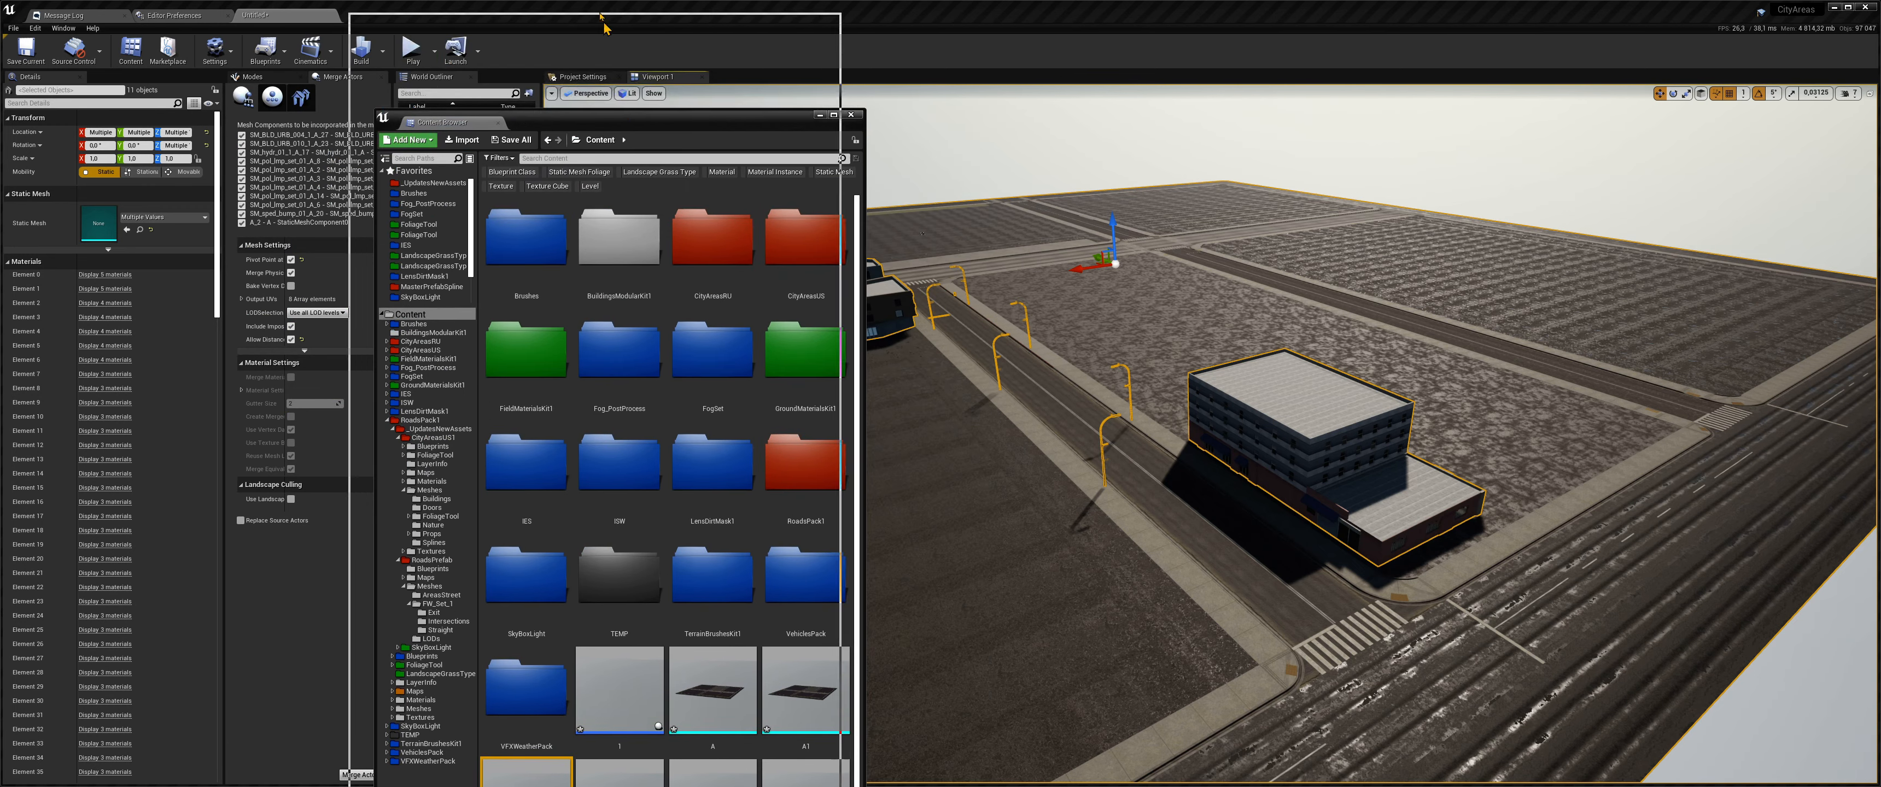
drag(629, 24, 451, 76)
scroll(497, 400, down, 5)
scroll(497, 400, down, 4)
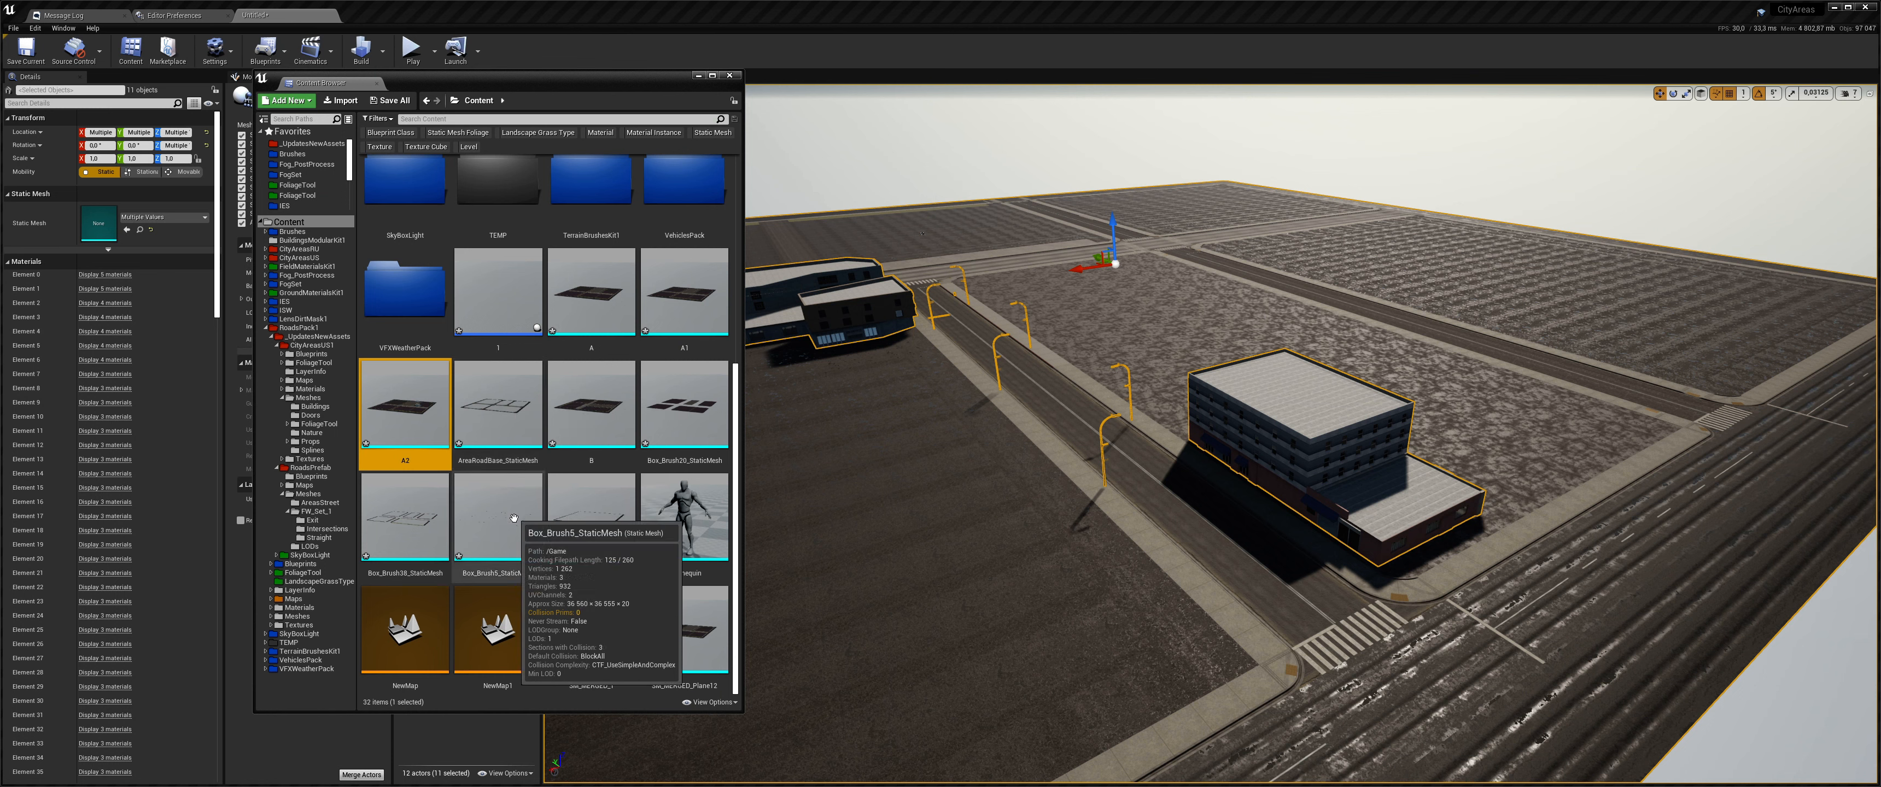
- Open the NewMap1 level without saving the pending content changes, and move the Content Browser aside
double_click(524, 614)
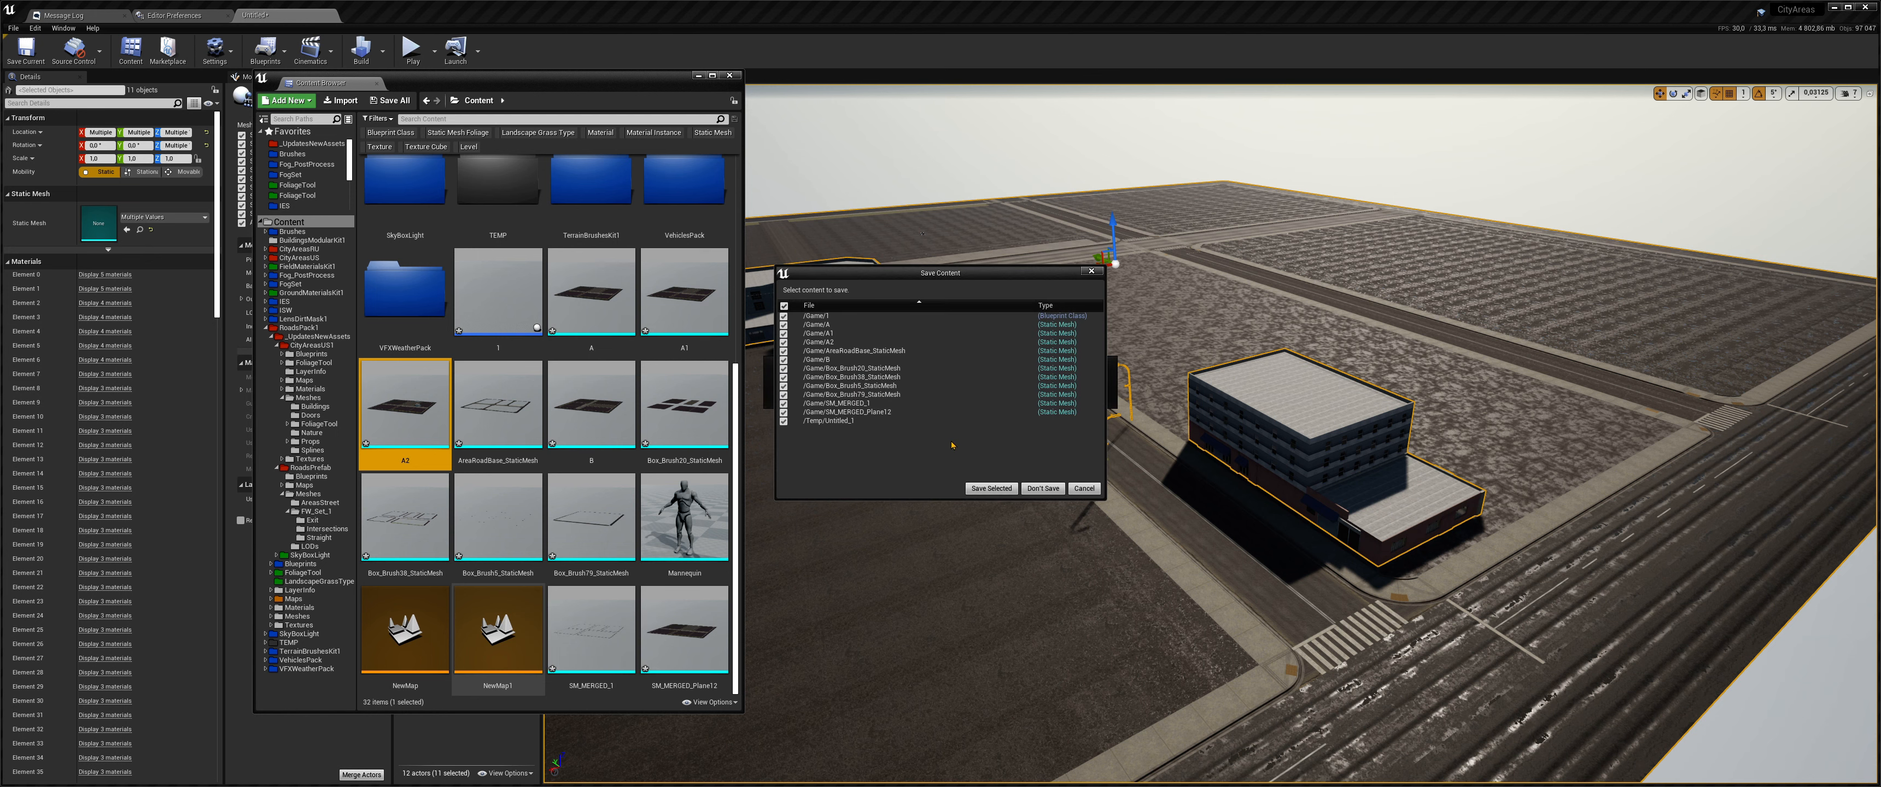
click(1041, 489)
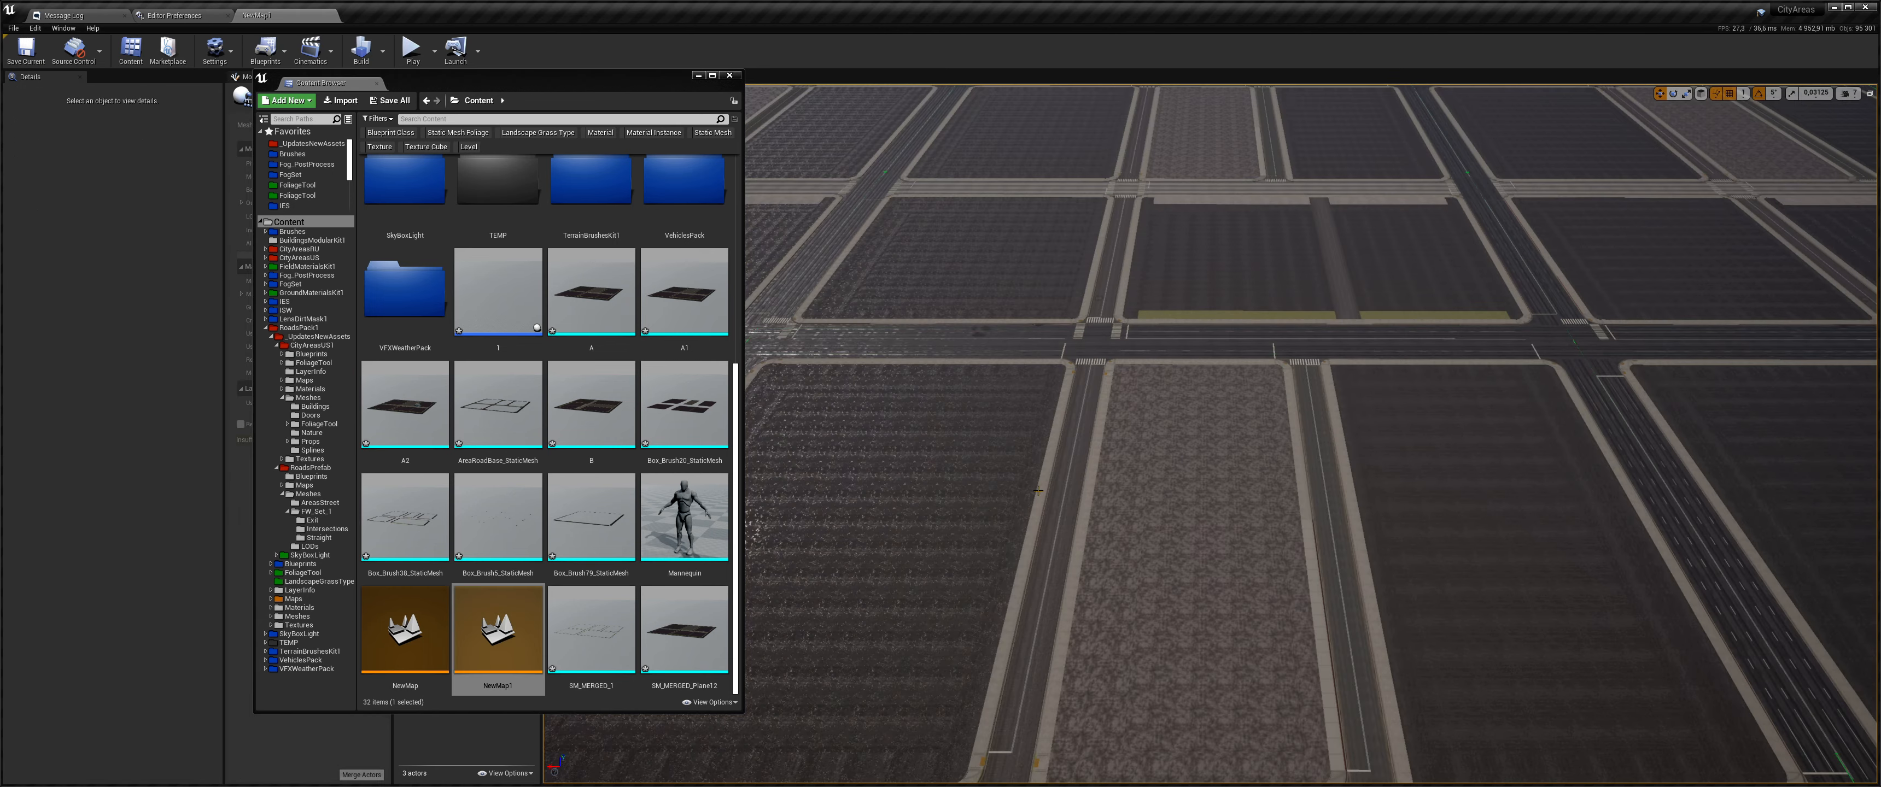
mouse_move(1054, 472)
right_down()
mouse_move(949, 409)
mouse_move(752, 438)
mouse_move(1048, 468)
right_up()
drag(520, 85, 701, 145)
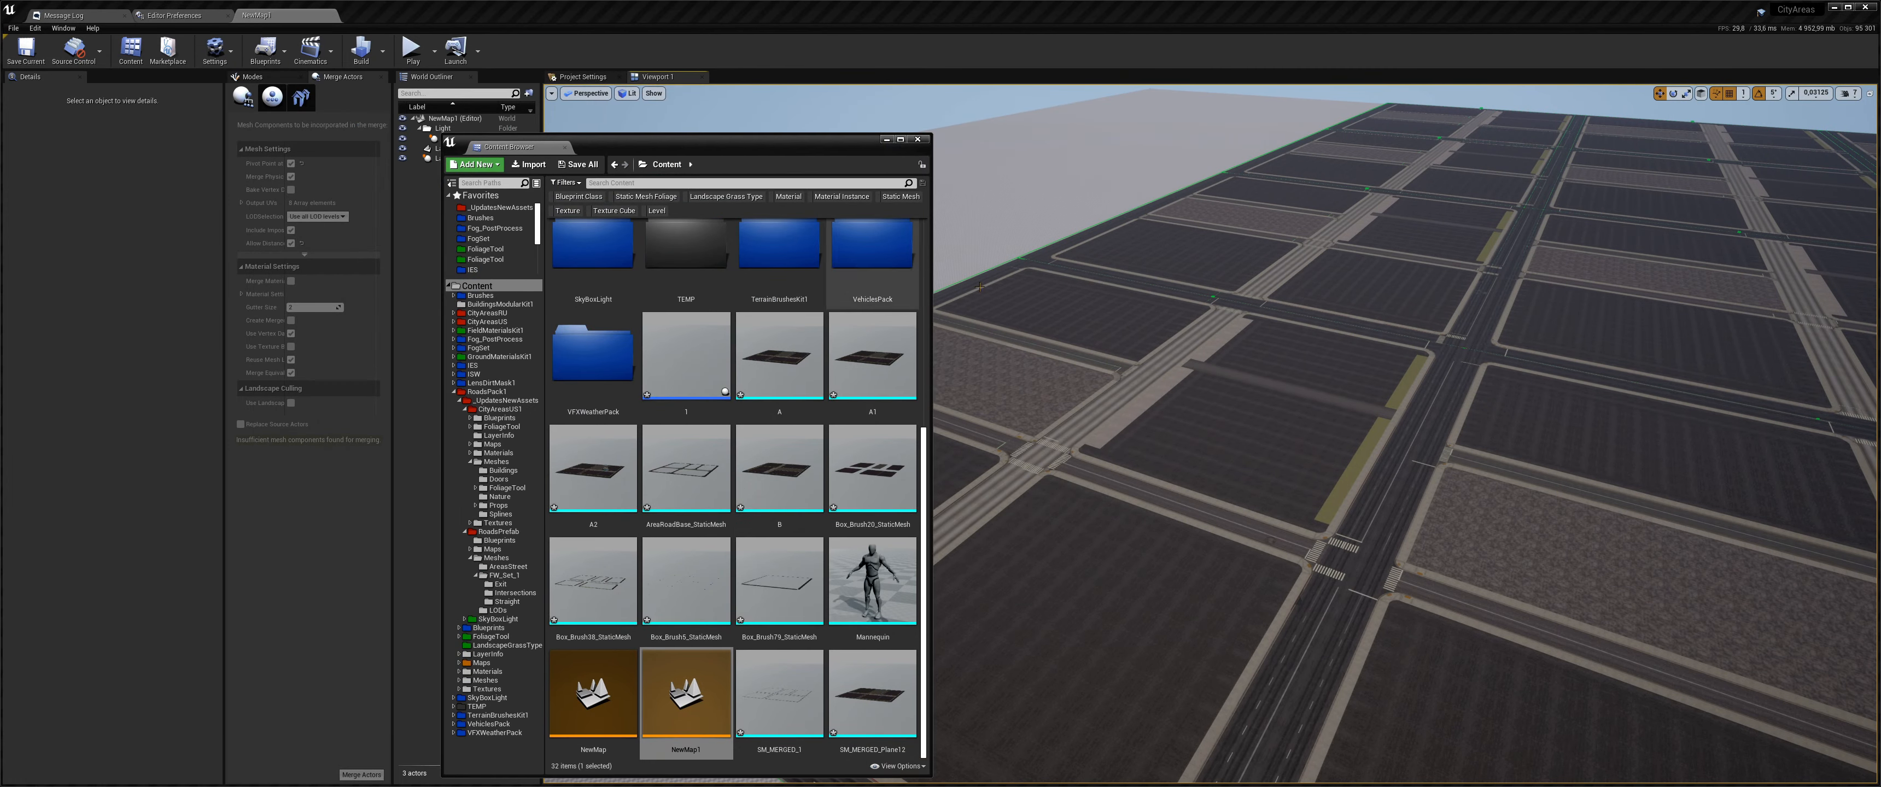
- Switch to landscape spline editing and assign the A1 static mesh to a spline segment of the road grid
click(253, 77)
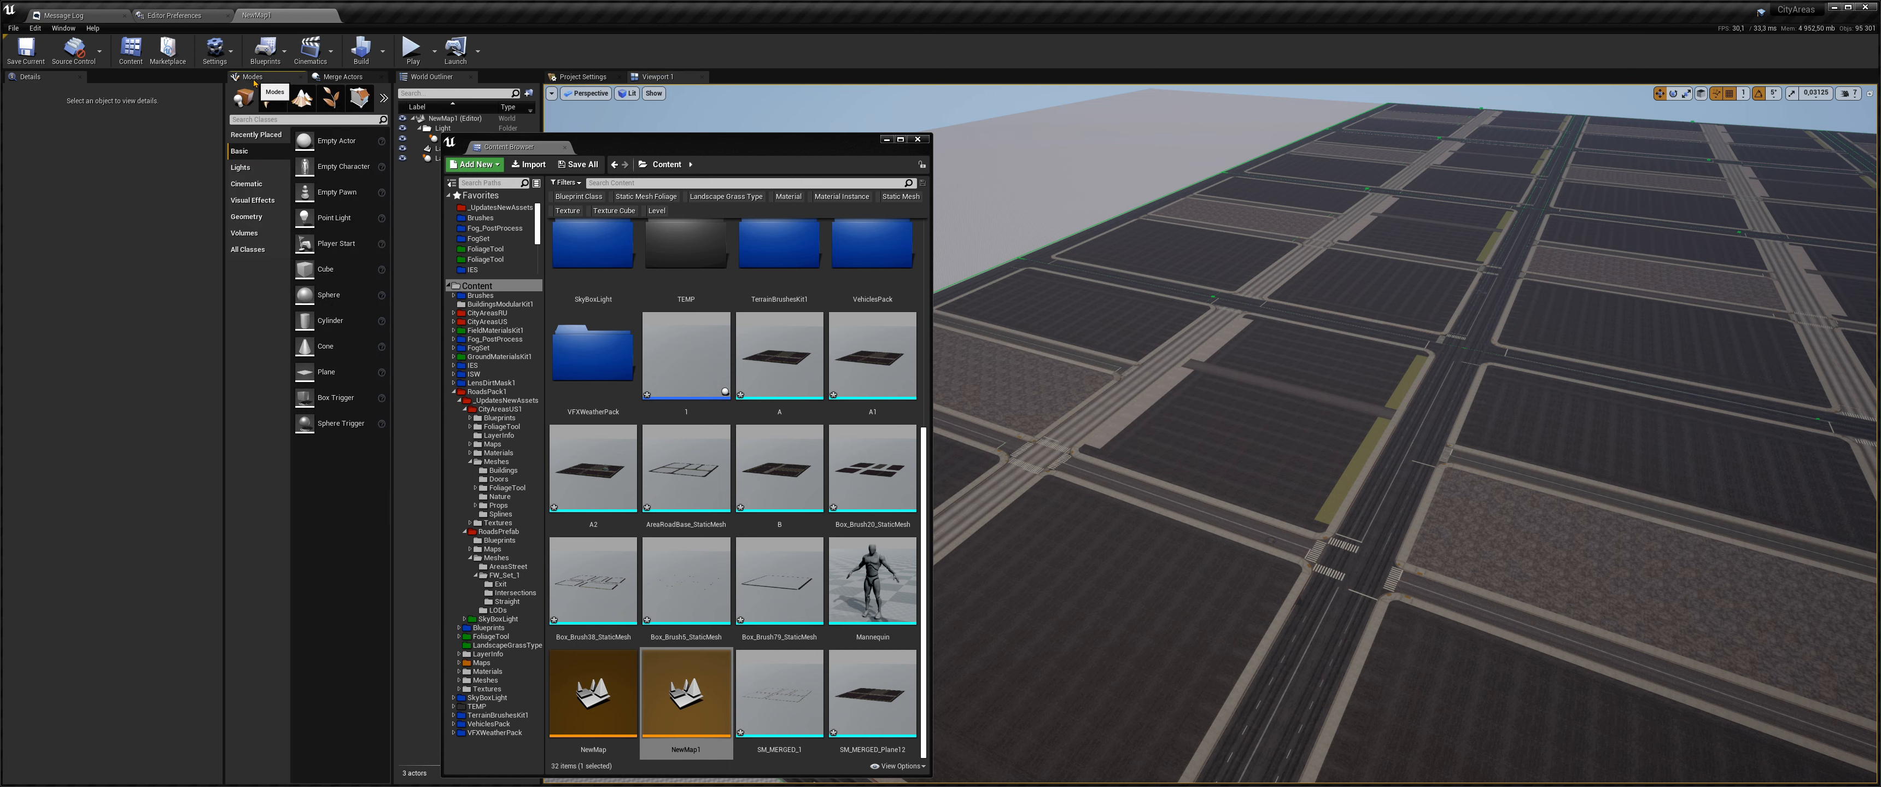
click(302, 99)
click(257, 186)
click(276, 462)
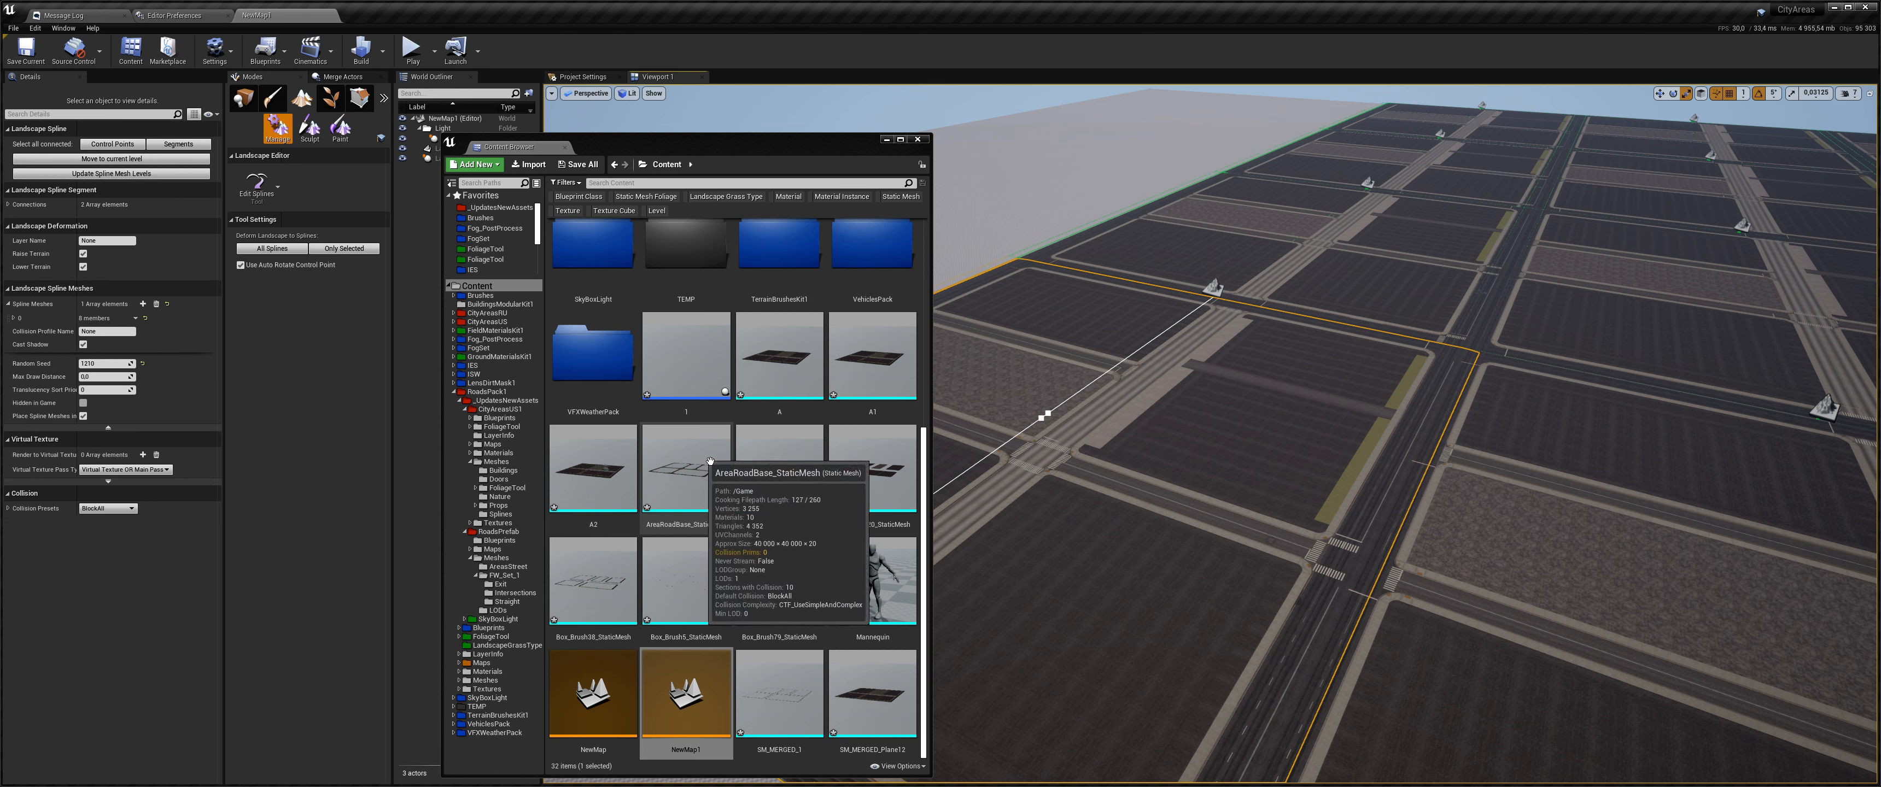
click(885, 391)
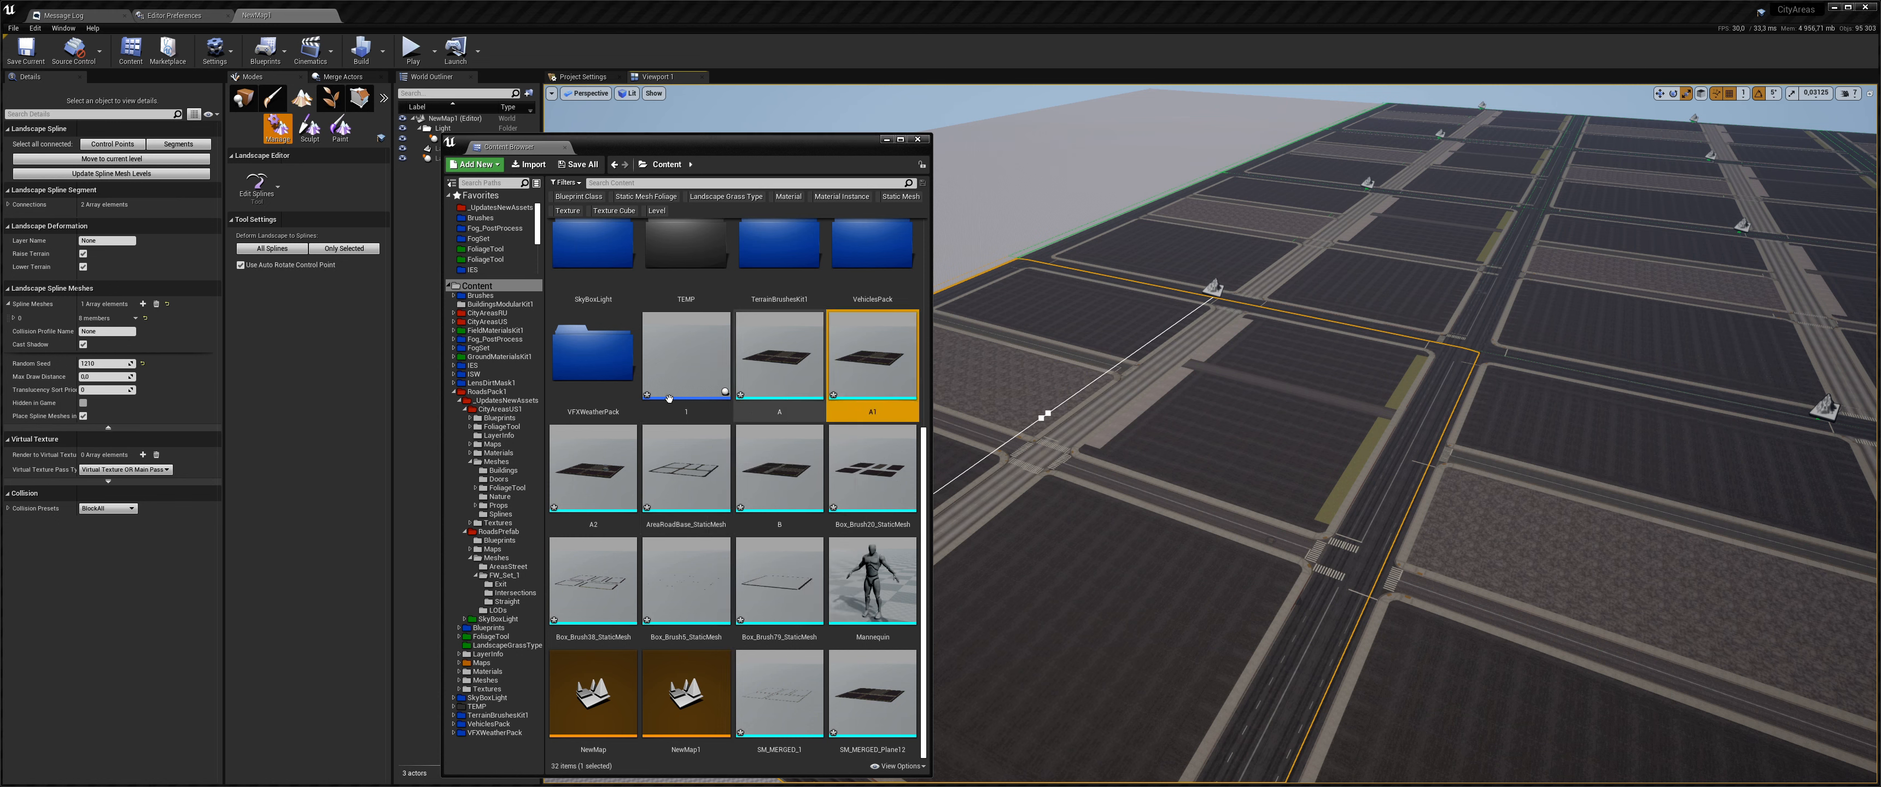
click(15, 317)
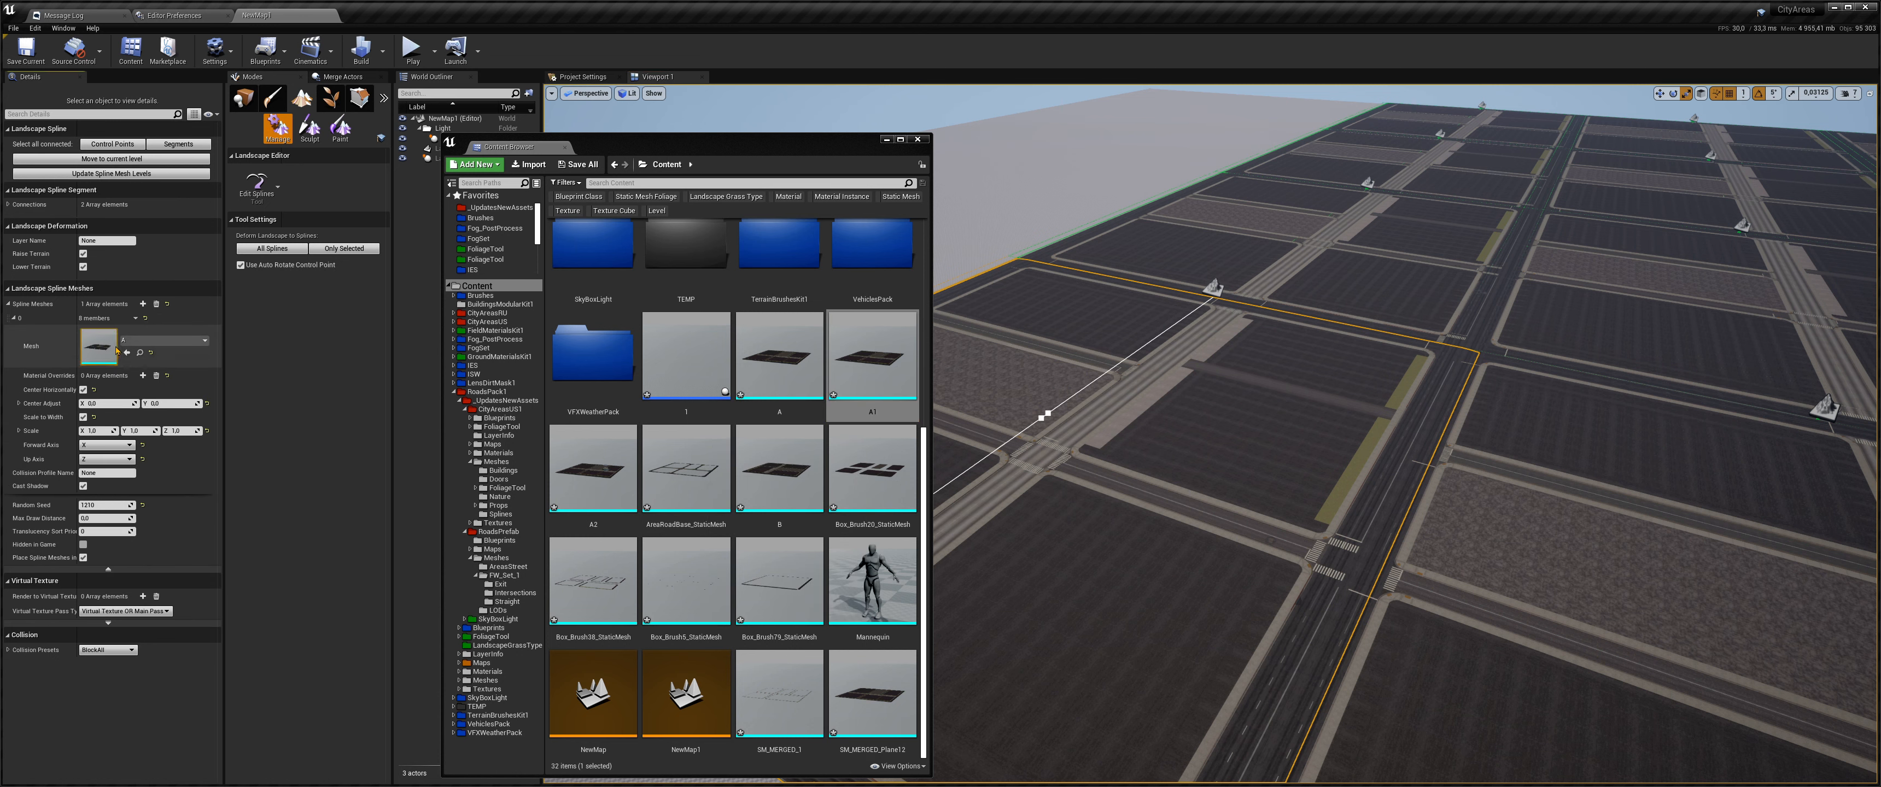
click(127, 352)
- Replace the mesh of another city-block landscape spline segment with the A2 static mesh
right_drag(1168, 380, 1271, 465)
key(w)
key(w)
key(w)
key(w)
key(w)
key(w)
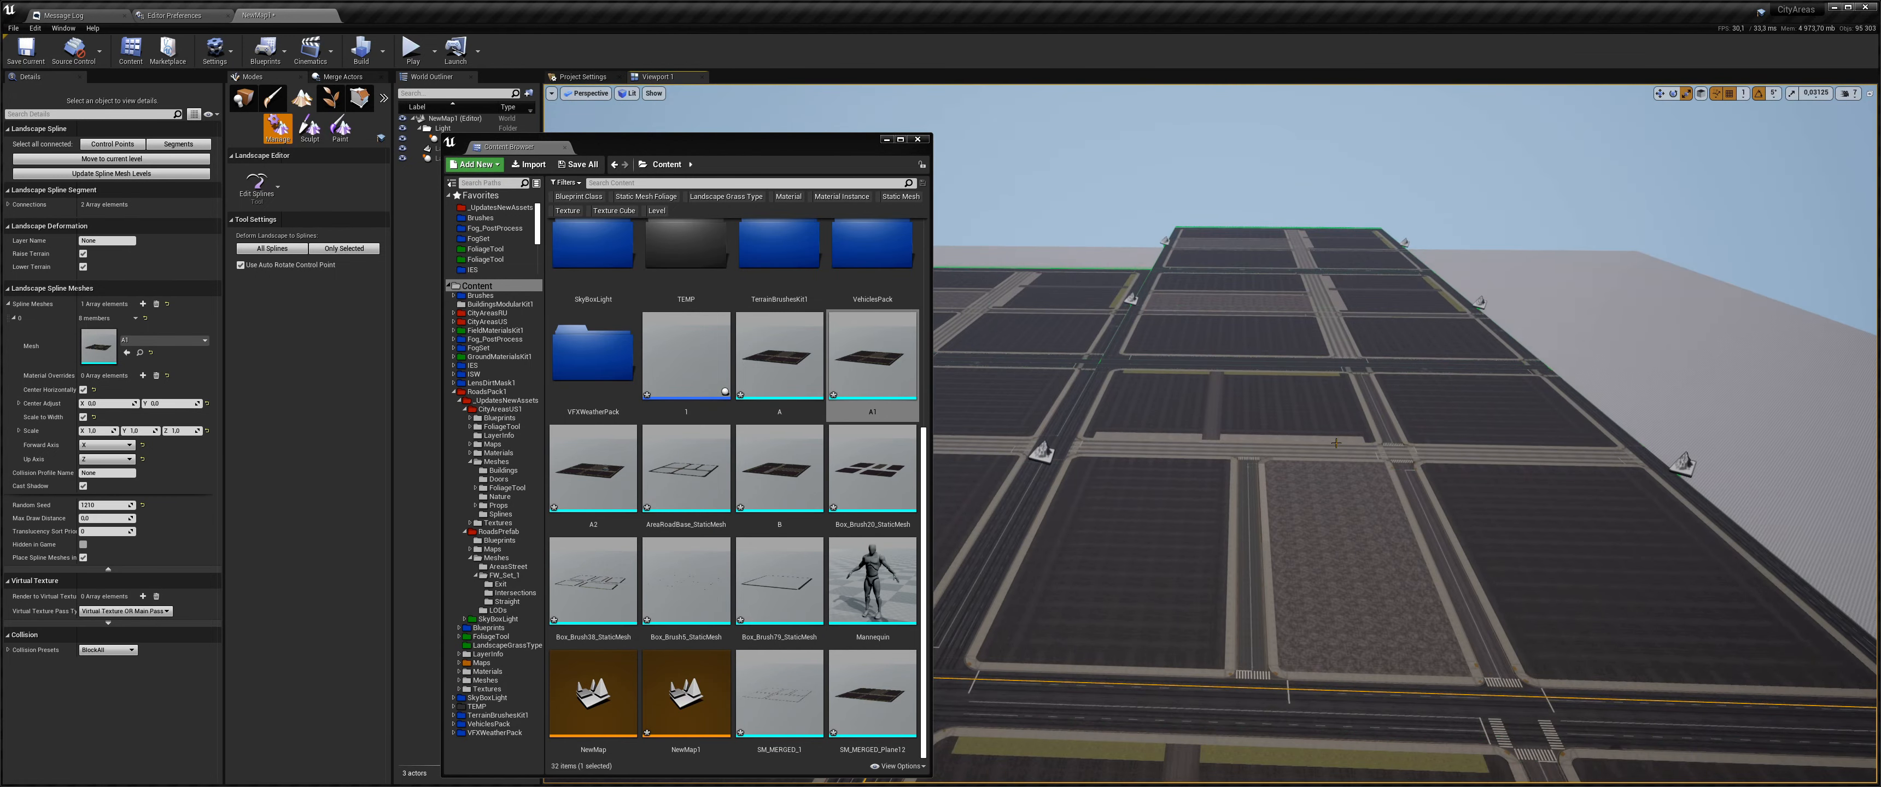
click(1271, 465)
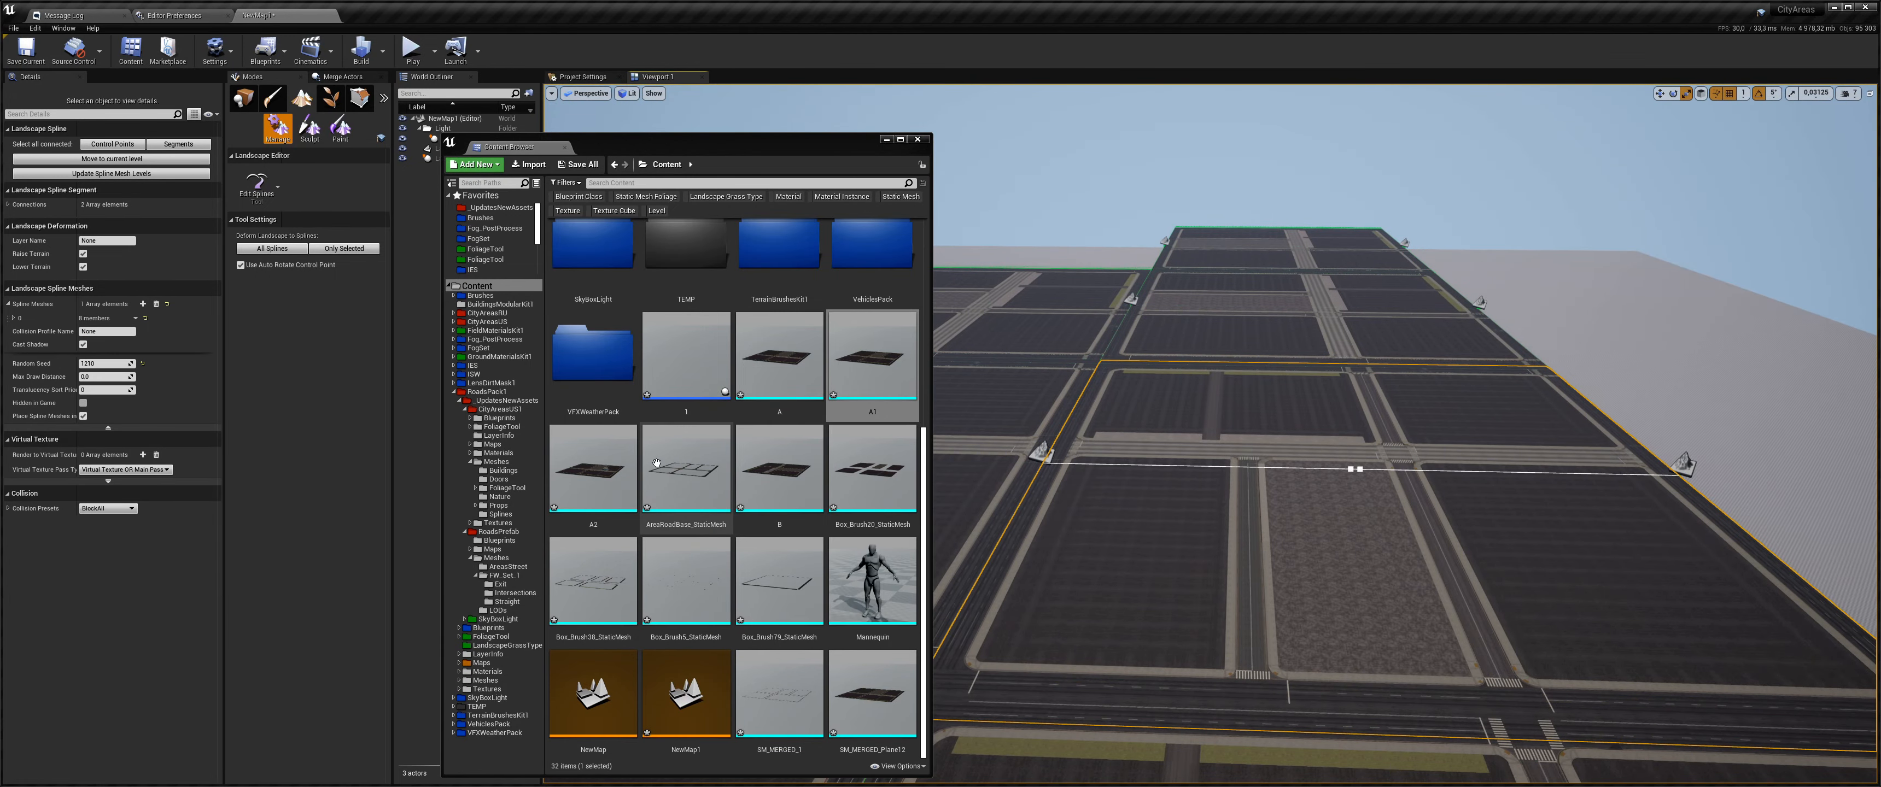
click(593, 468)
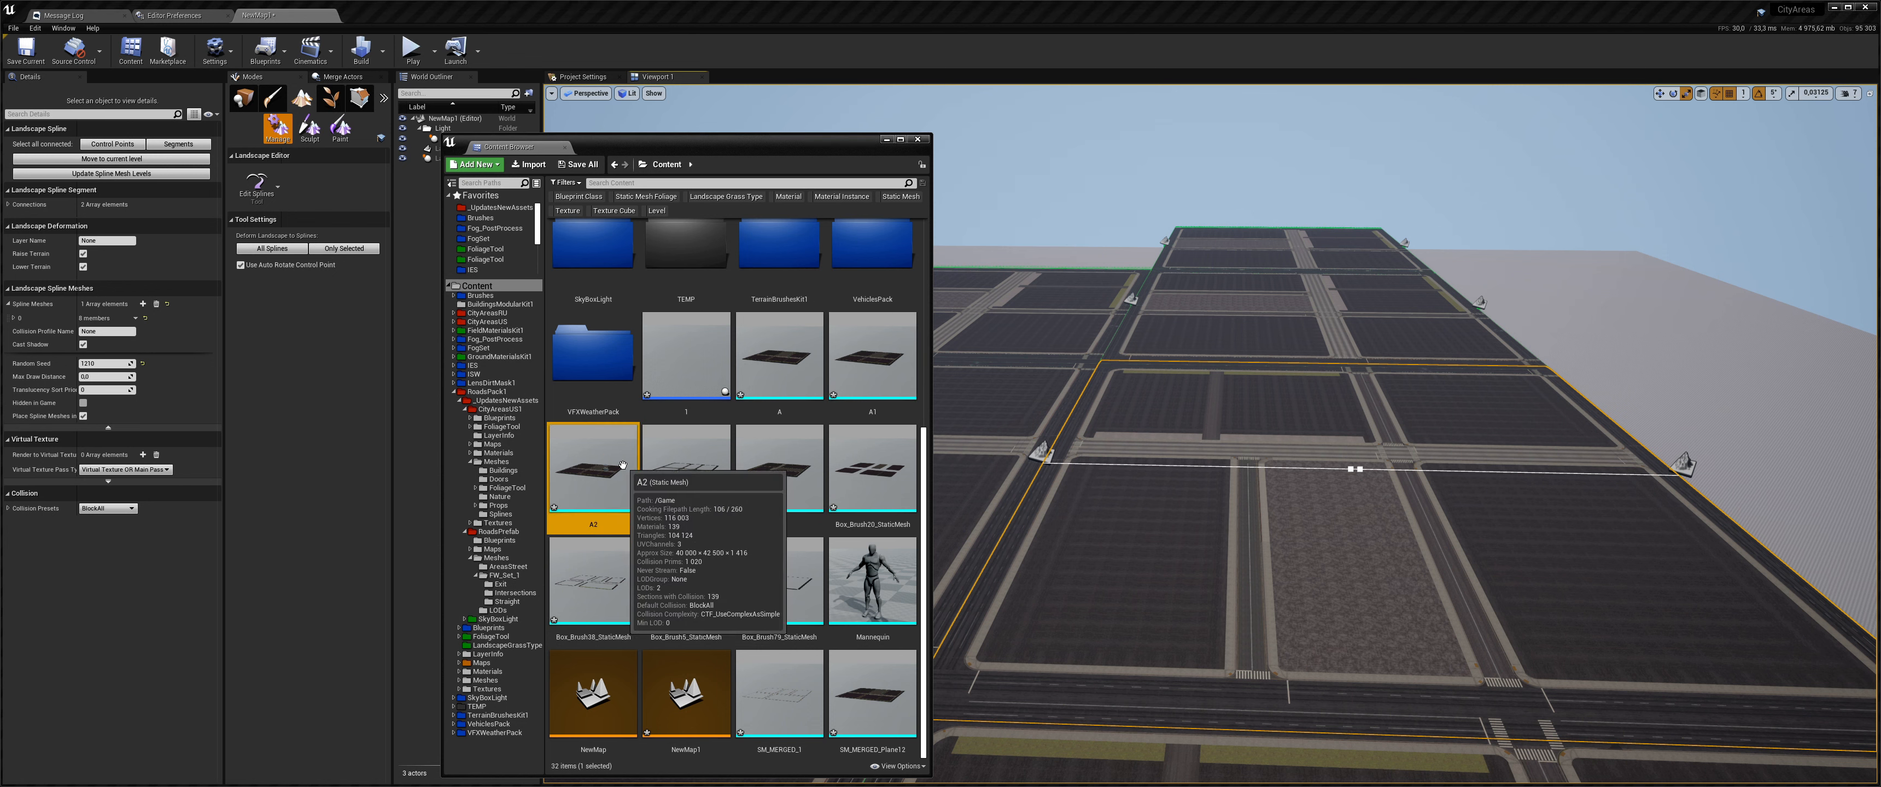
click(13, 317)
click(128, 355)
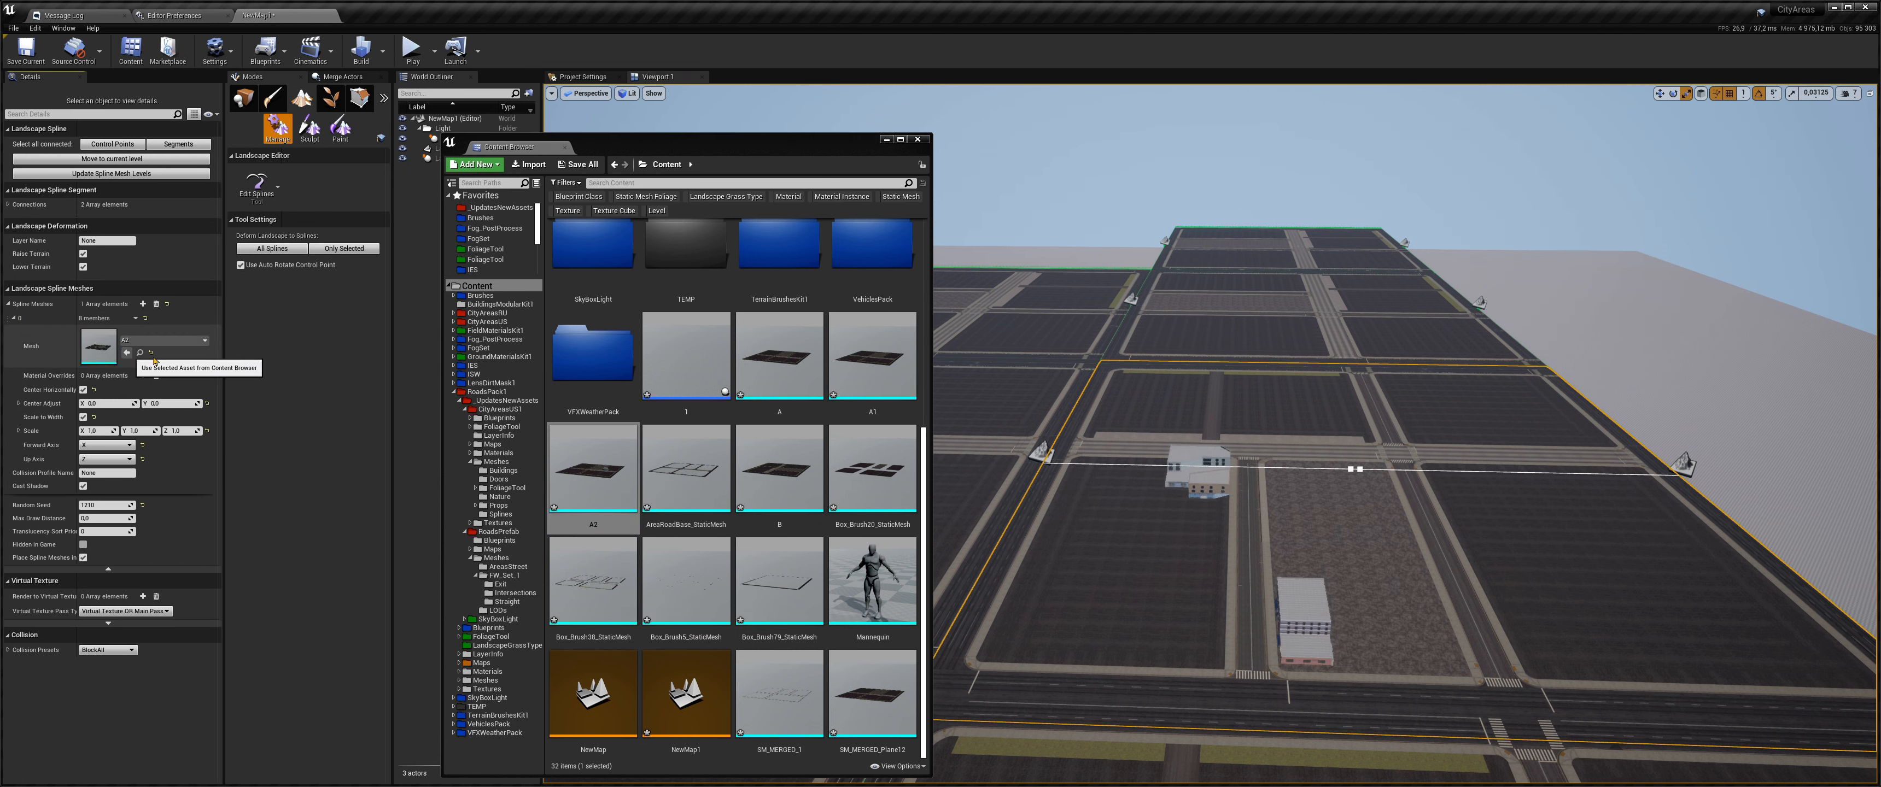
- Close the Content Browser, leave landscape editing and save the current level
right_drag(1241, 438, 1147, 518)
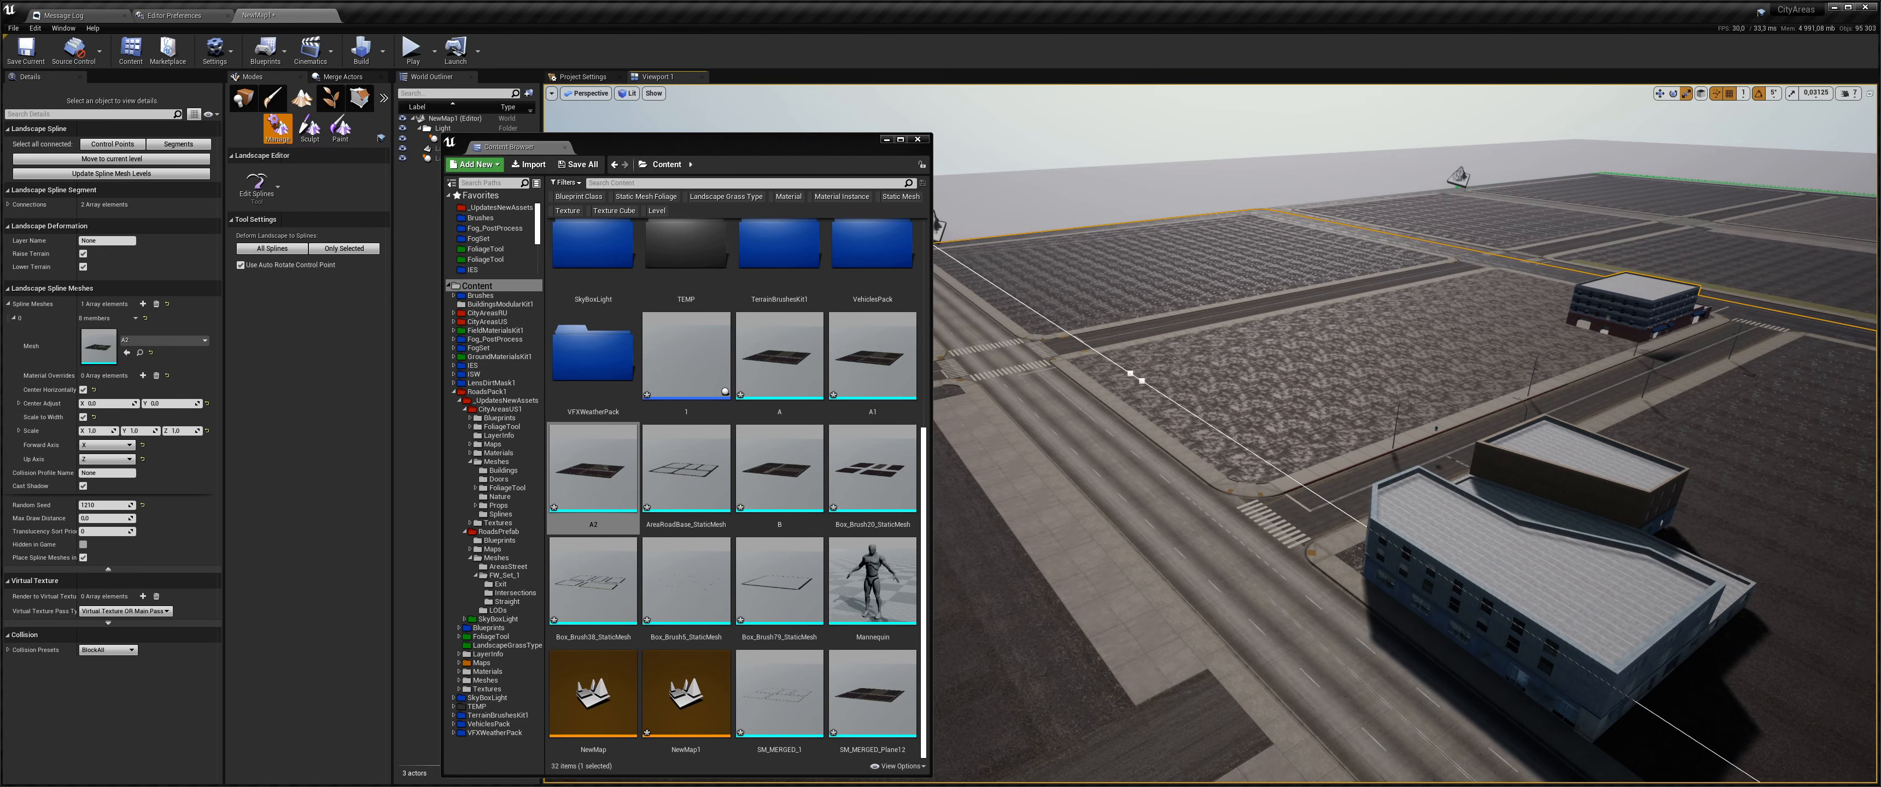
right_drag(1182, 511, 1292, 508)
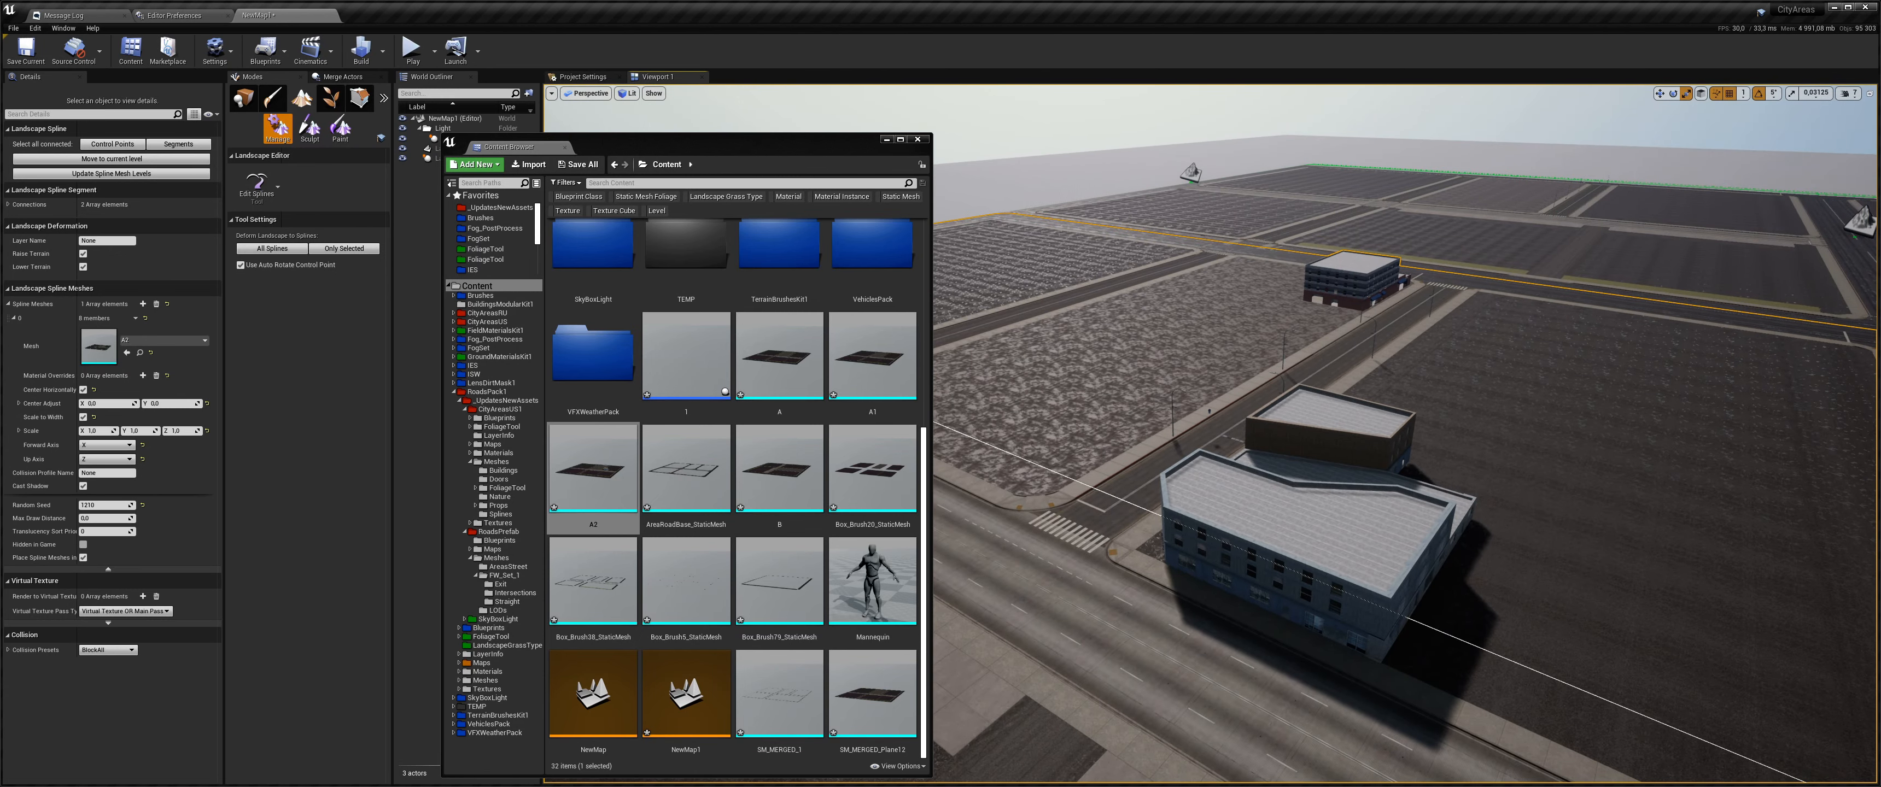
right_drag(1190, 213, 1231, 211)
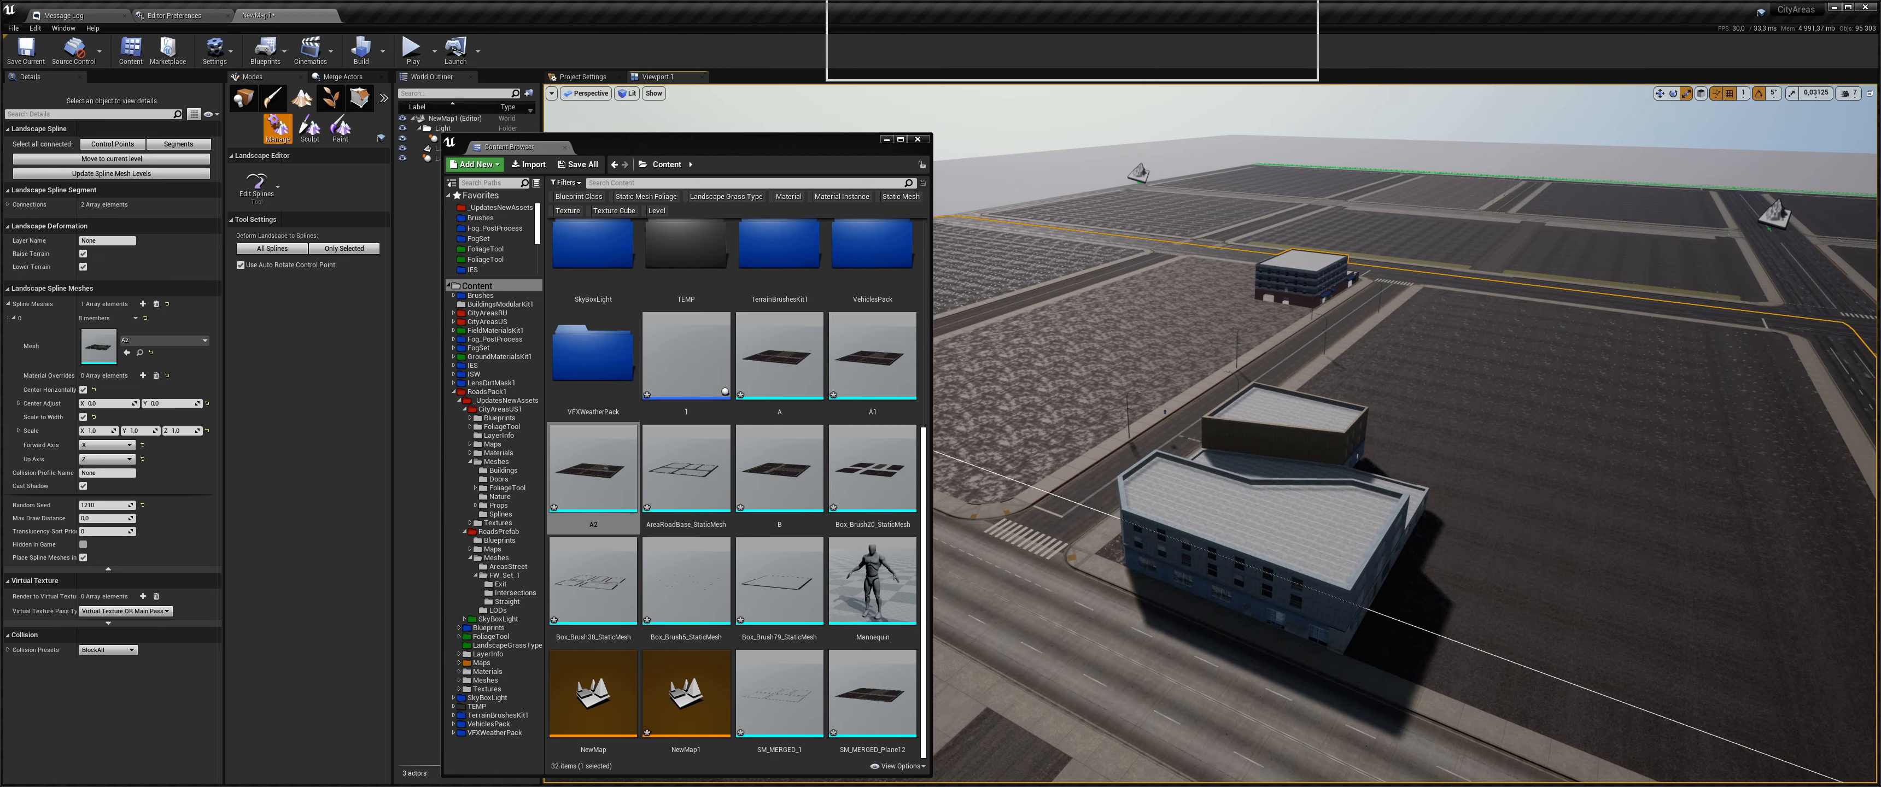
click(917, 139)
right_drag(923, 390, 892, 457)
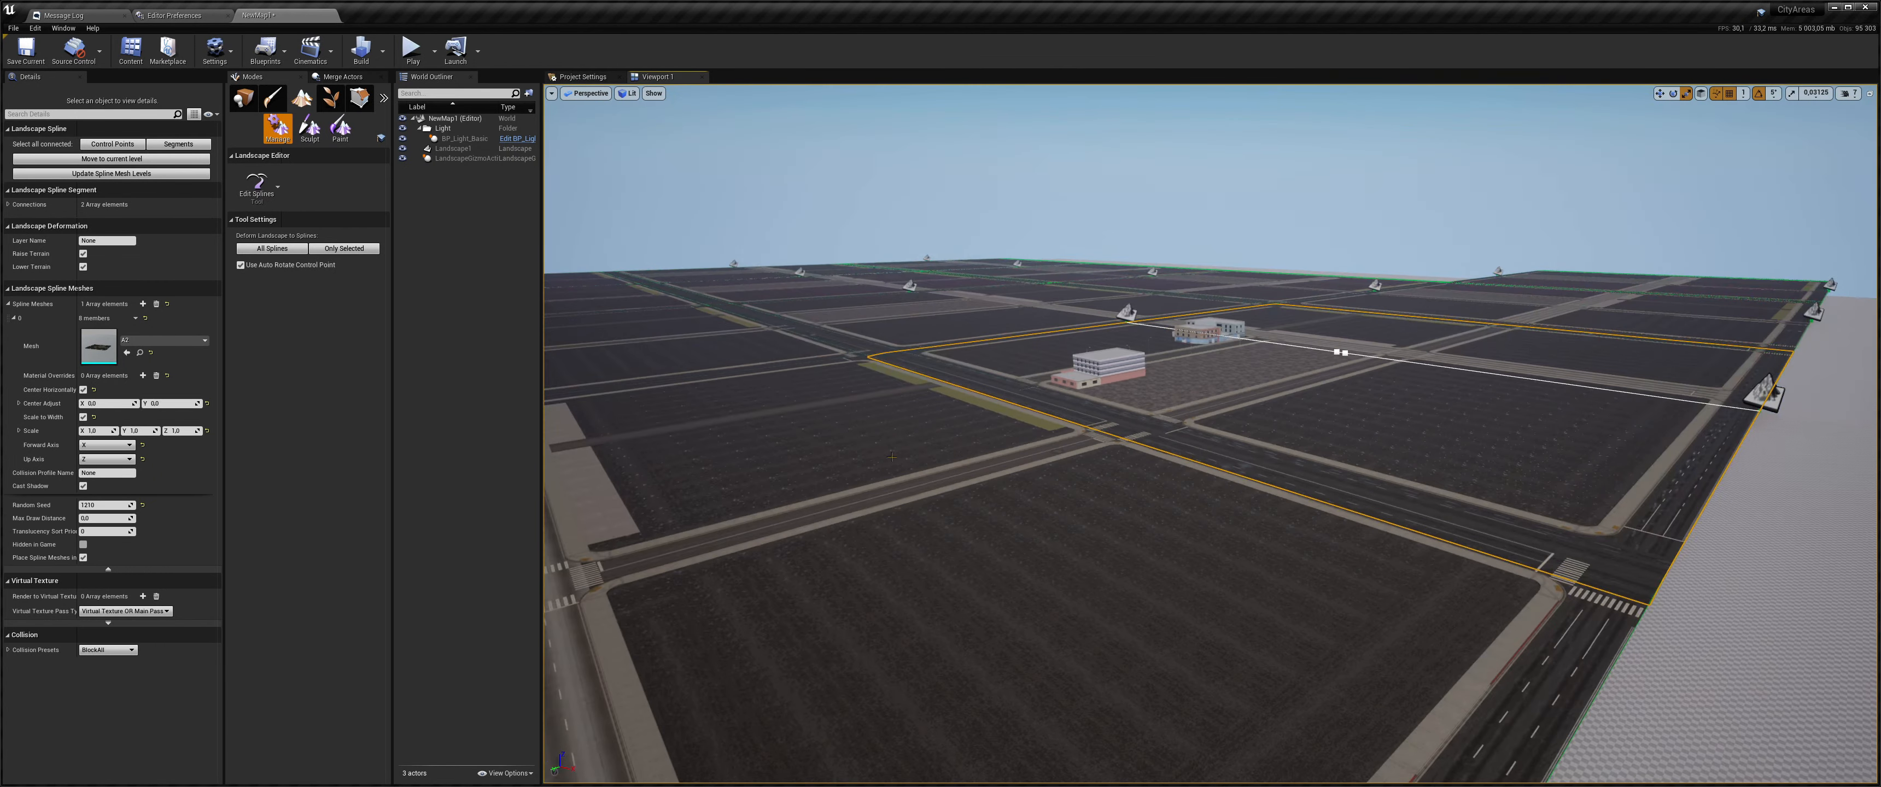
click(243, 97)
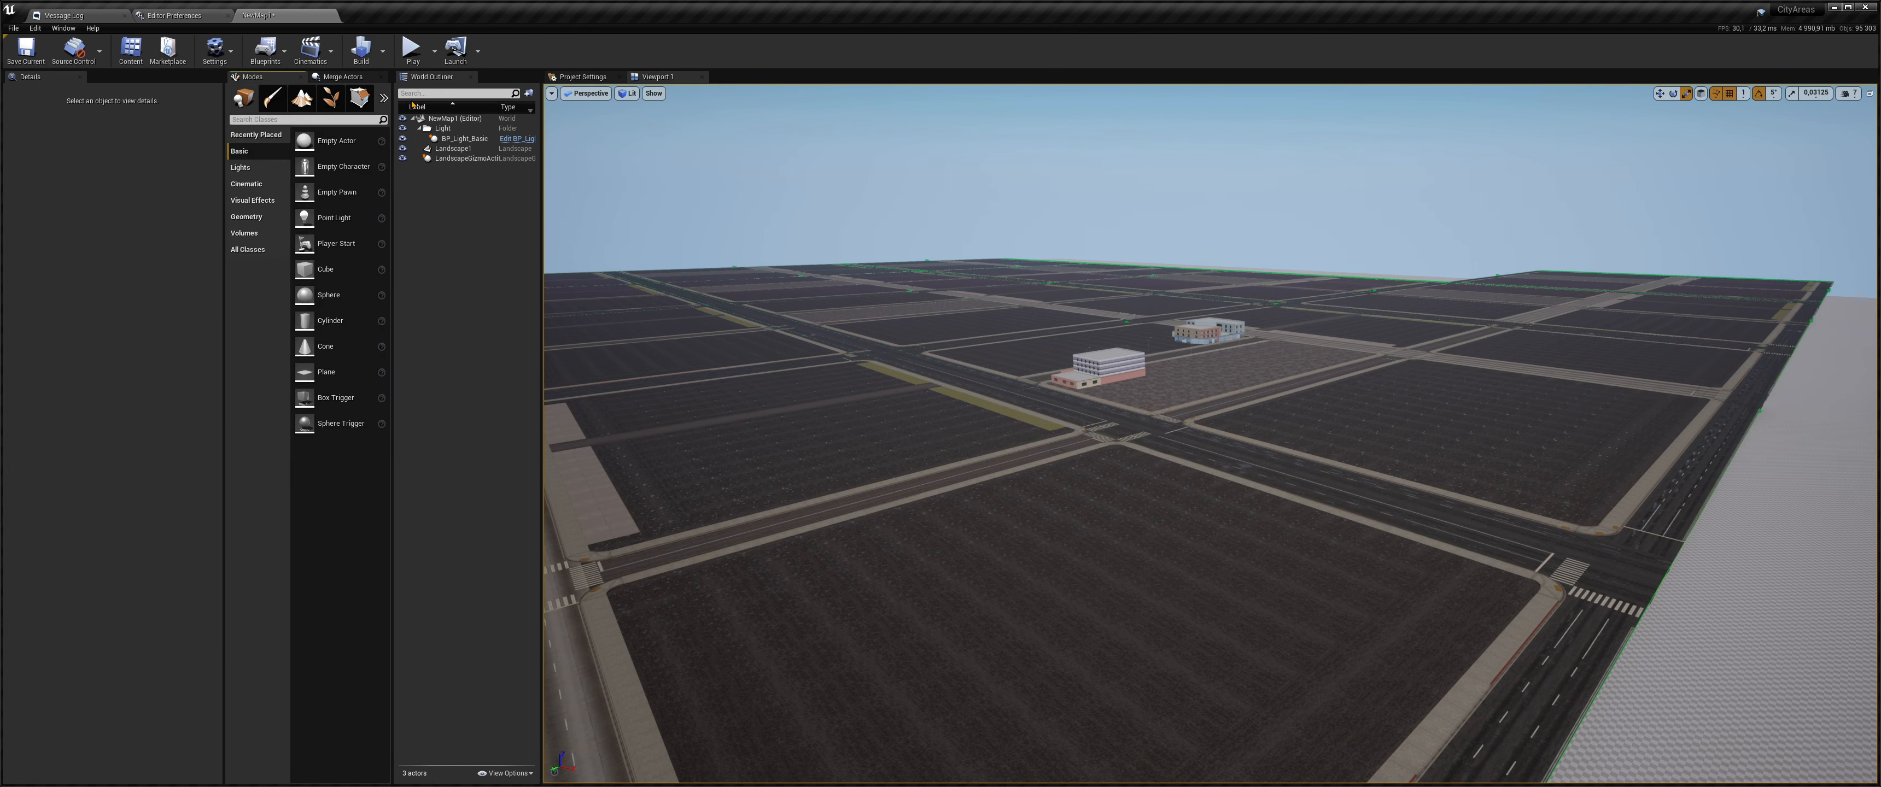
click(22, 52)
- Return to landscape spline editing, select a distant edge control point and set the position snap grid to 500
click(302, 100)
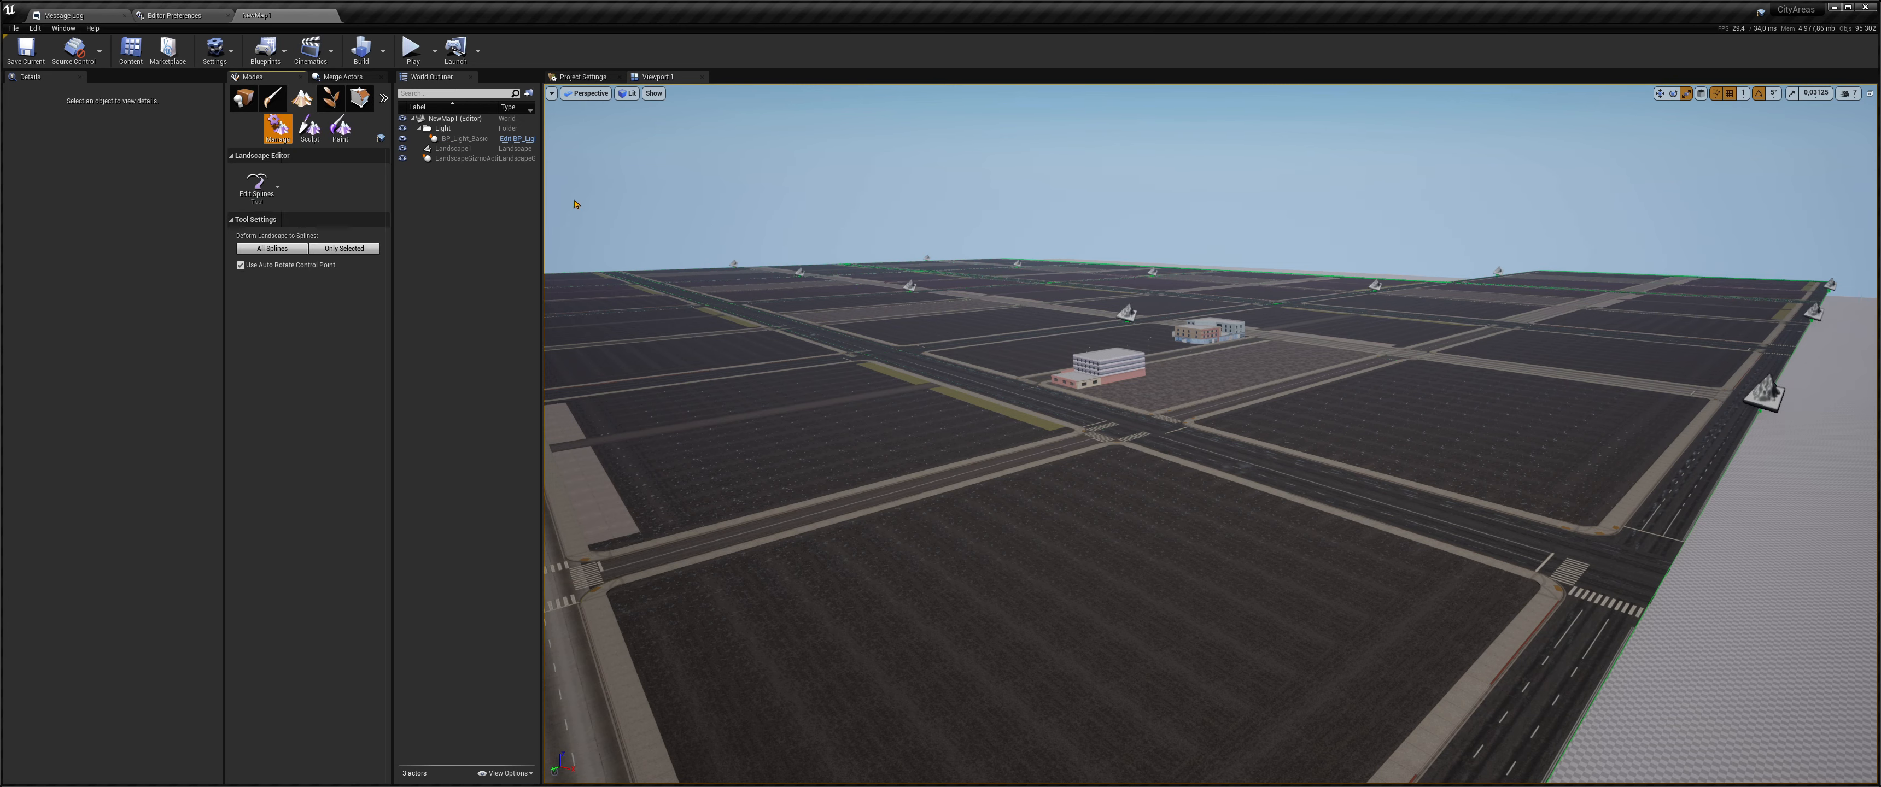
right_drag(590, 296, 596, 258)
key(w)
key(w)
right_drag(1197, 362, 1056, 397)
click(1037, 410)
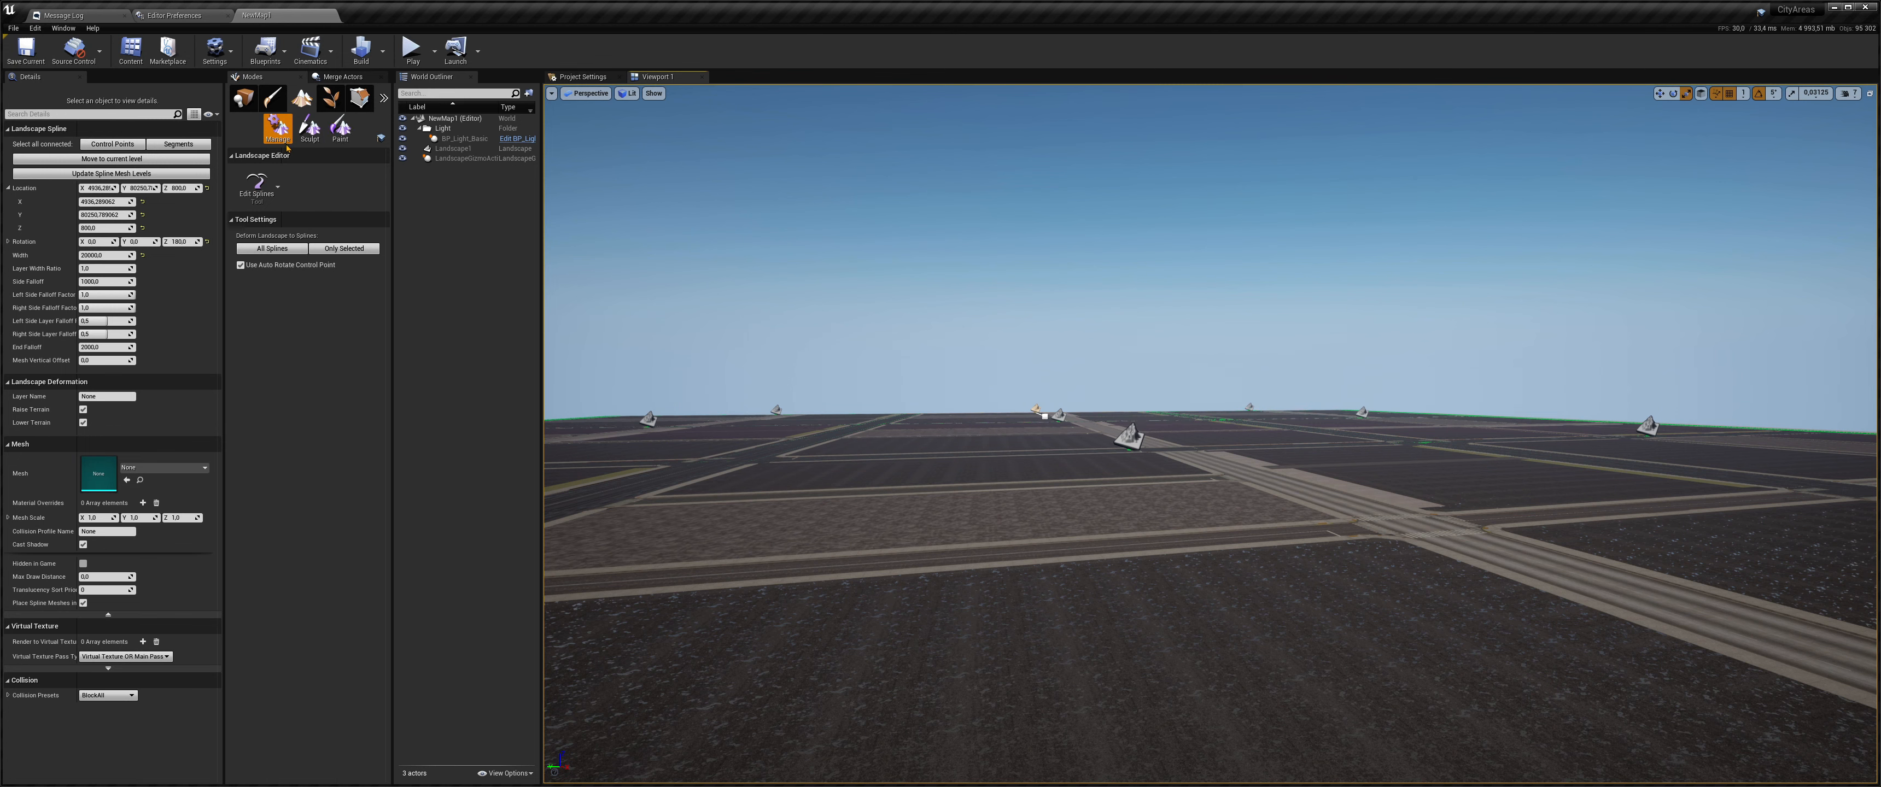
click(1743, 93)
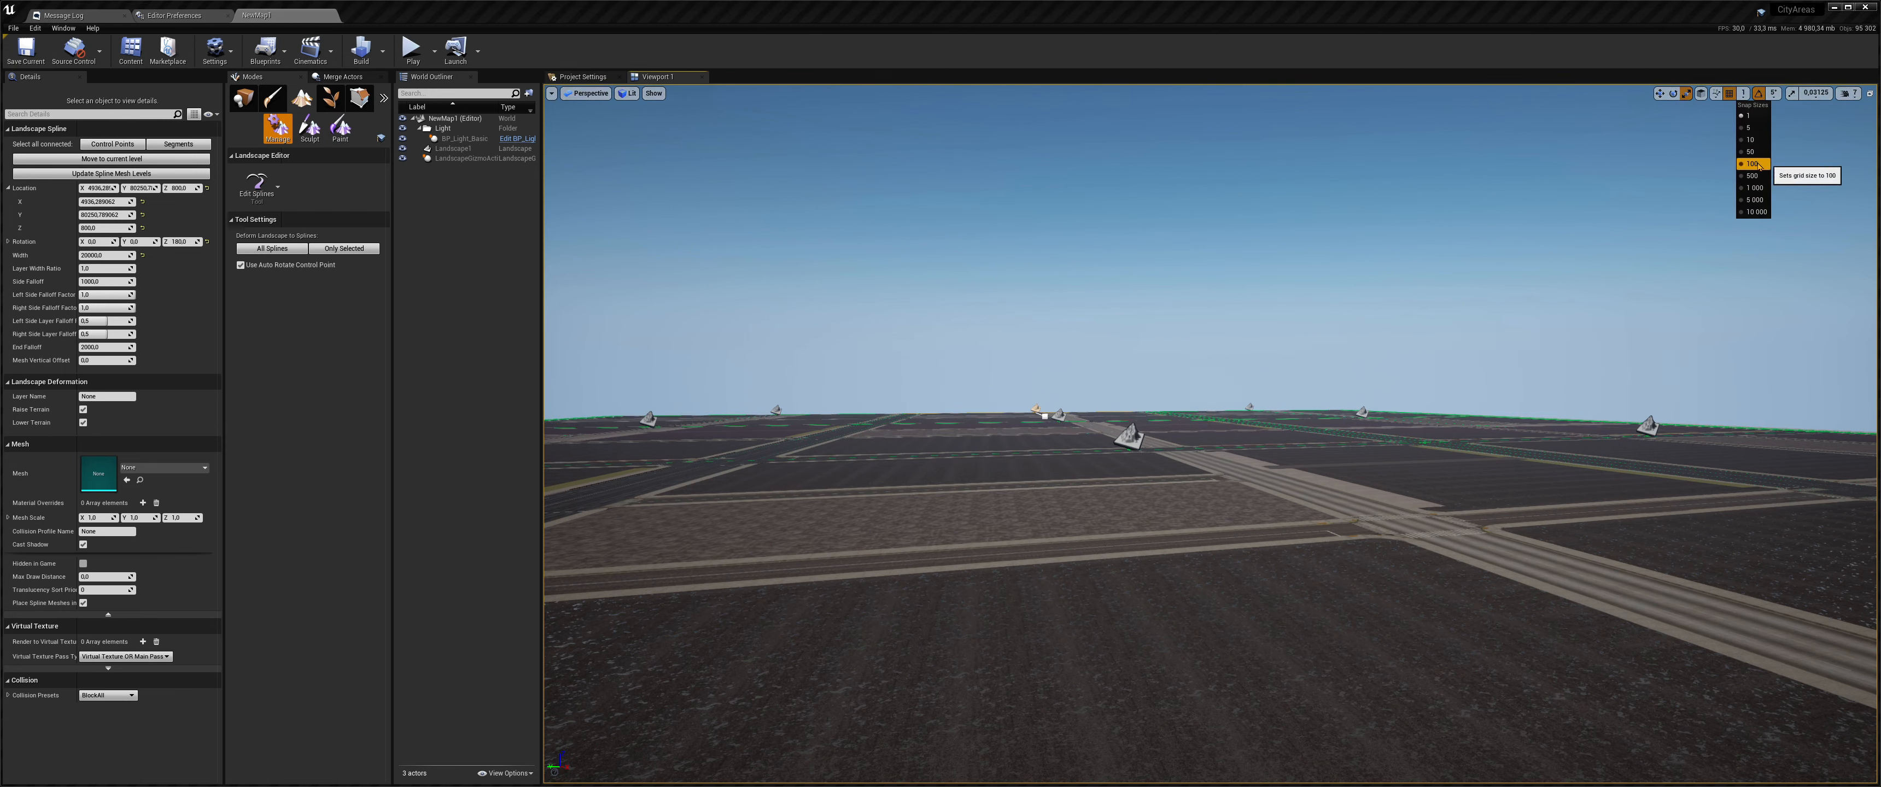
click(1757, 178)
- Raise the three spline control points along the outer edge of the city grid to Z 1800
right_drag(1606, 292, 1549, 281)
key(w)
key(w)
key(w)
drag(1479, 414, 1466, 396)
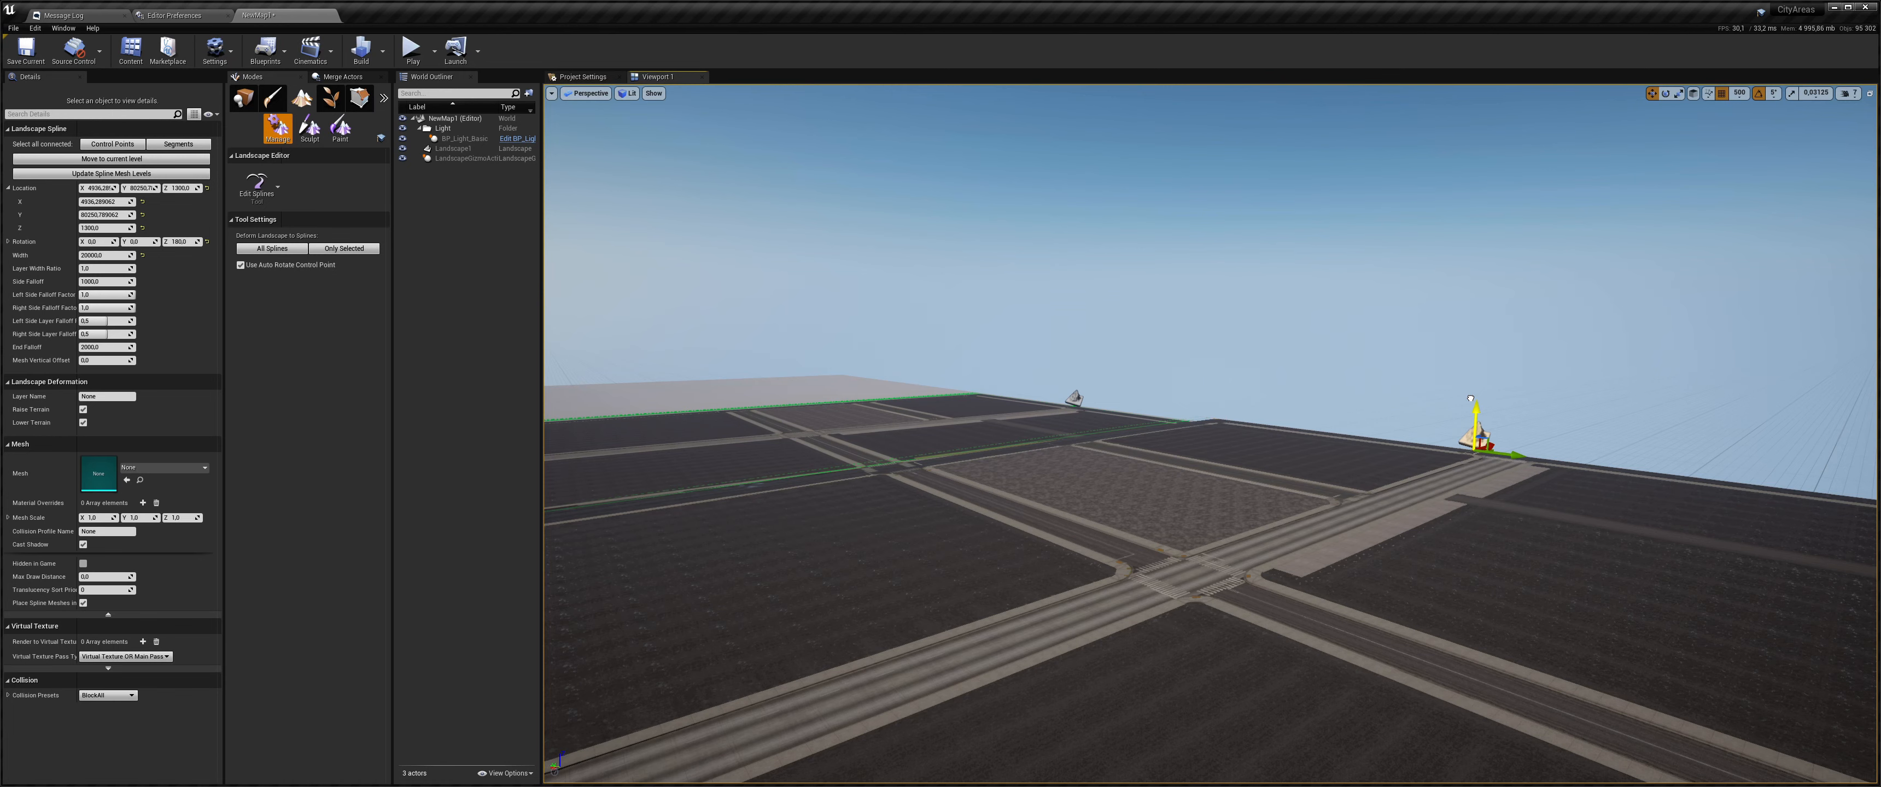
click(1073, 400)
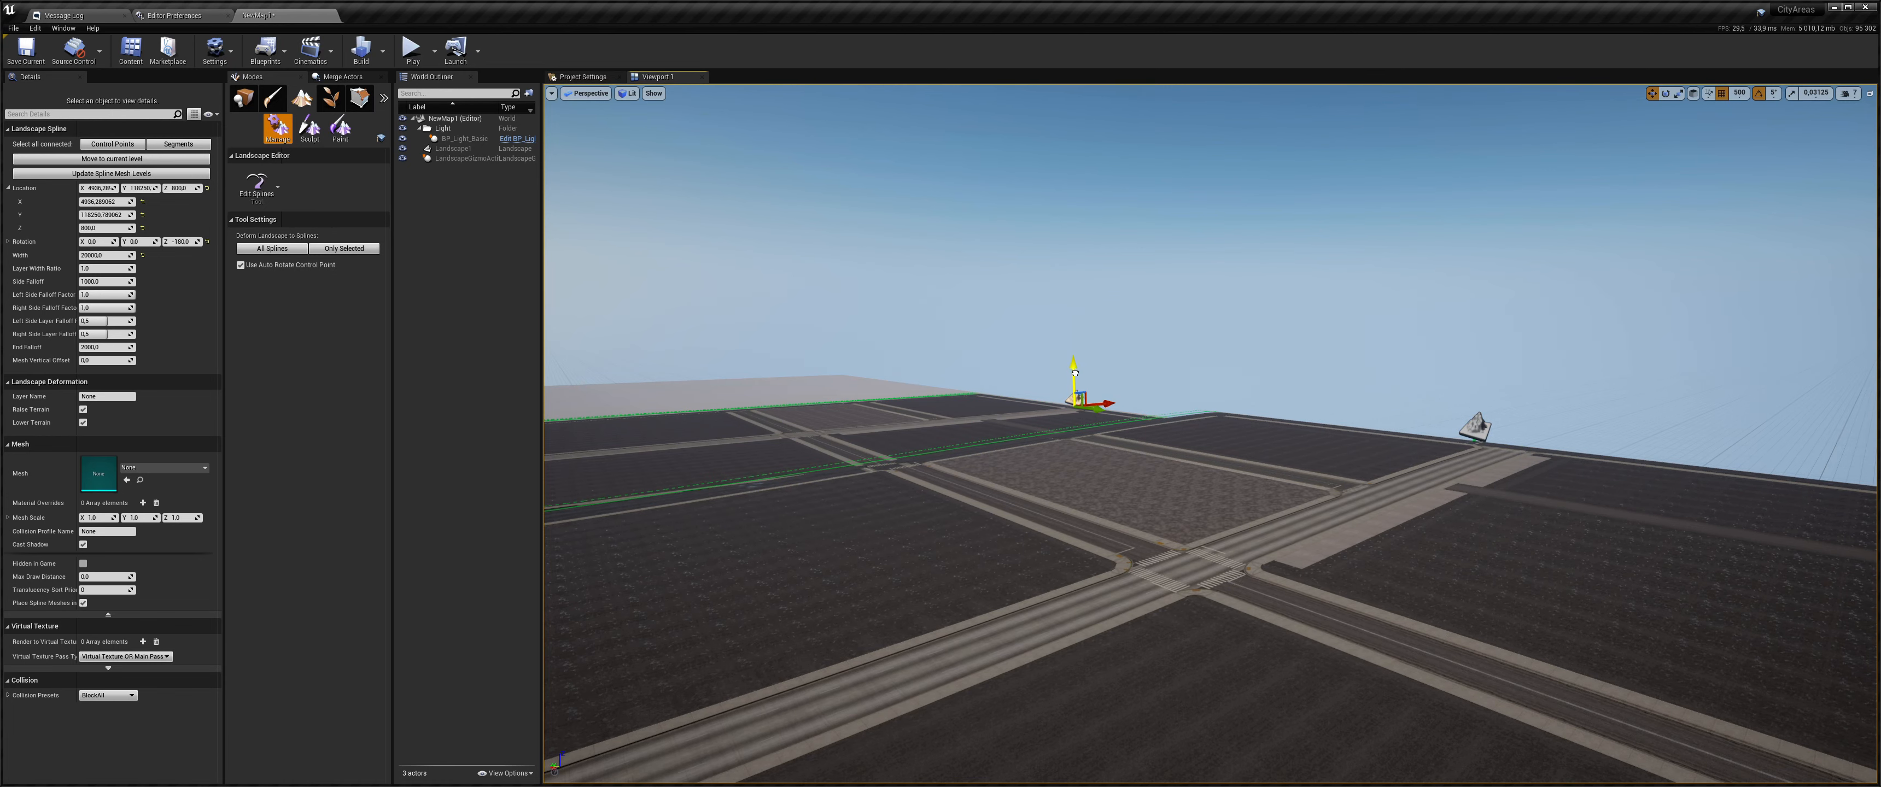
drag(1071, 380, 1070, 365)
right_drag(1070, 365, 922, 424)
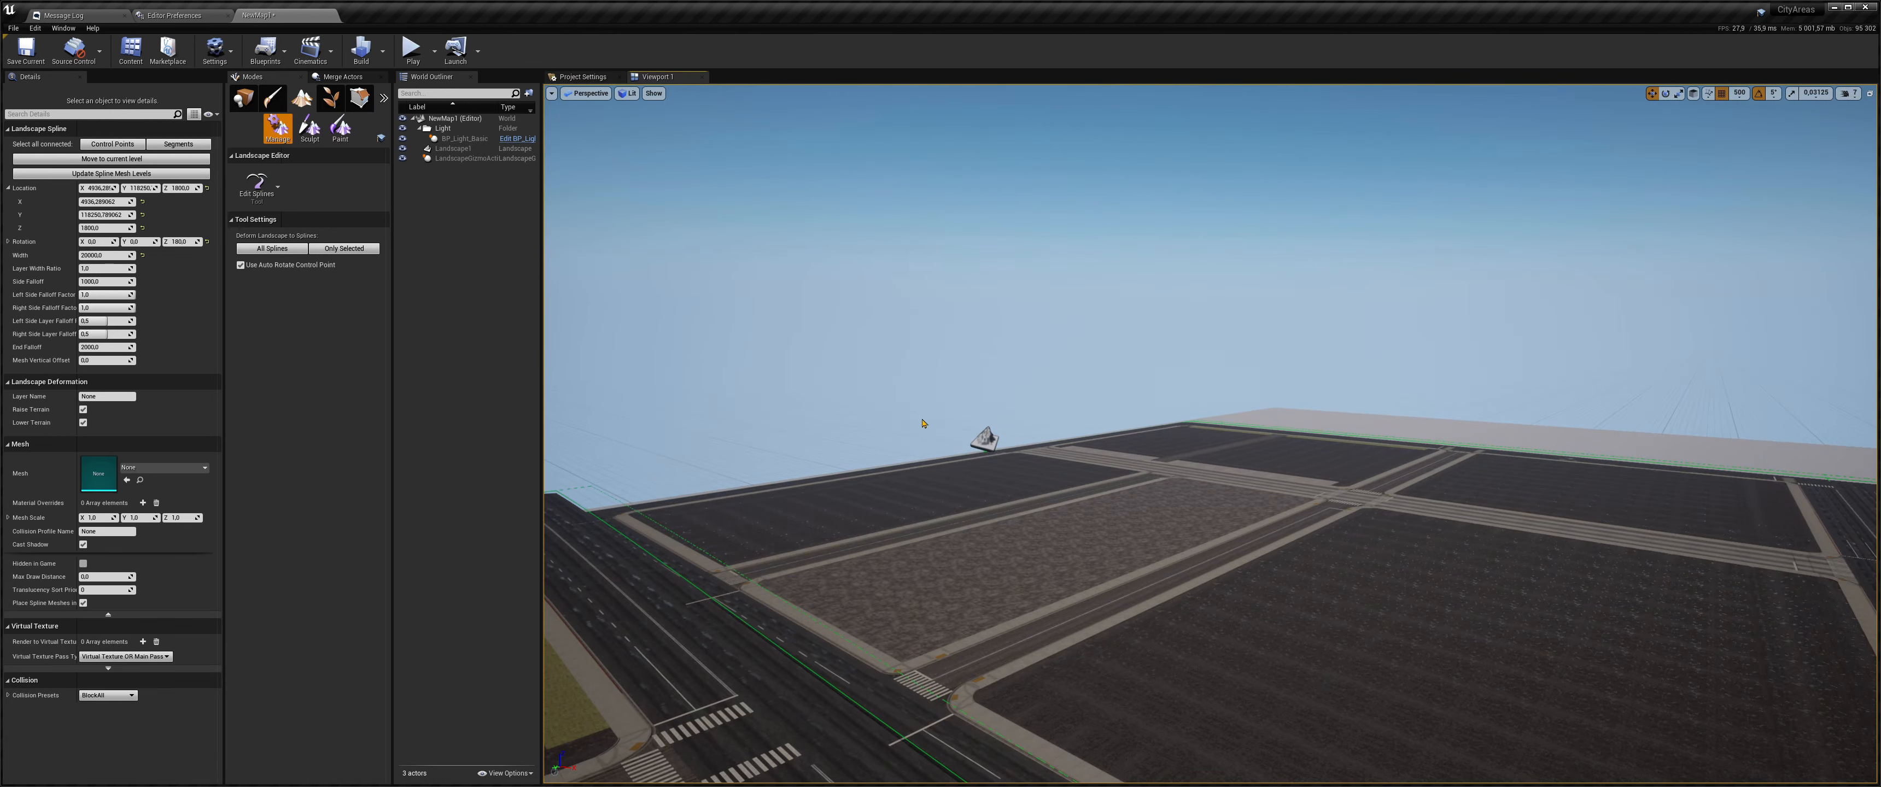
drag(984, 416, 983, 399)
- Raise the three control points of the neighbouring inner spline row, along the main road, to Z 1300
right_drag(1117, 452, 1169, 457)
drag(1048, 458, 1043, 450)
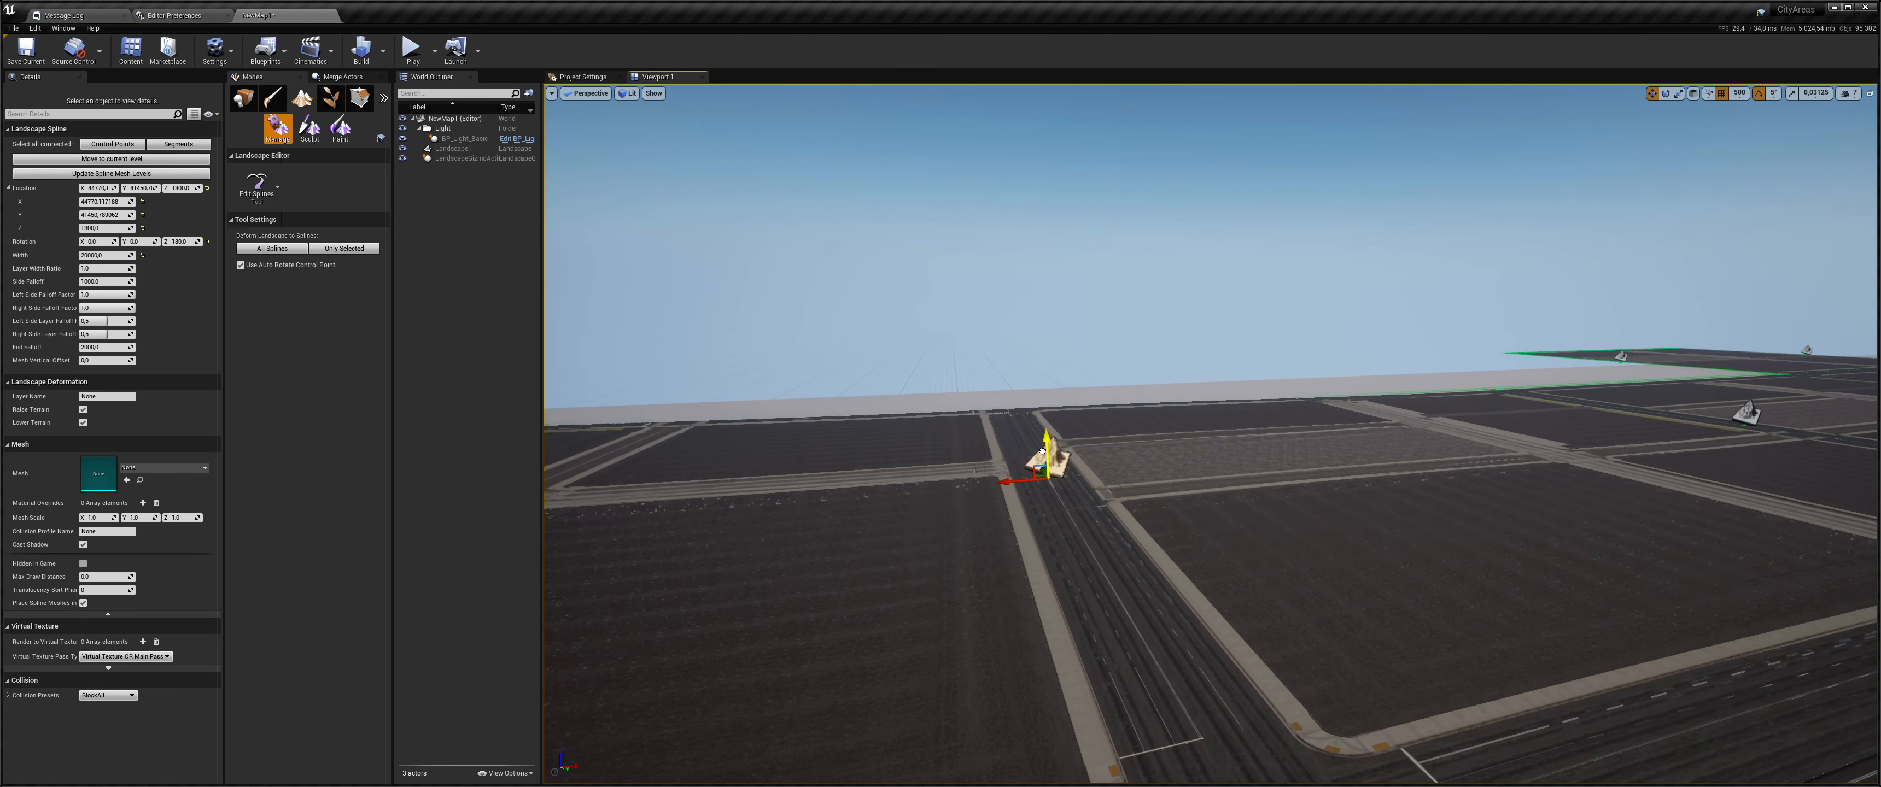
right_drag(1040, 450, 1369, 478)
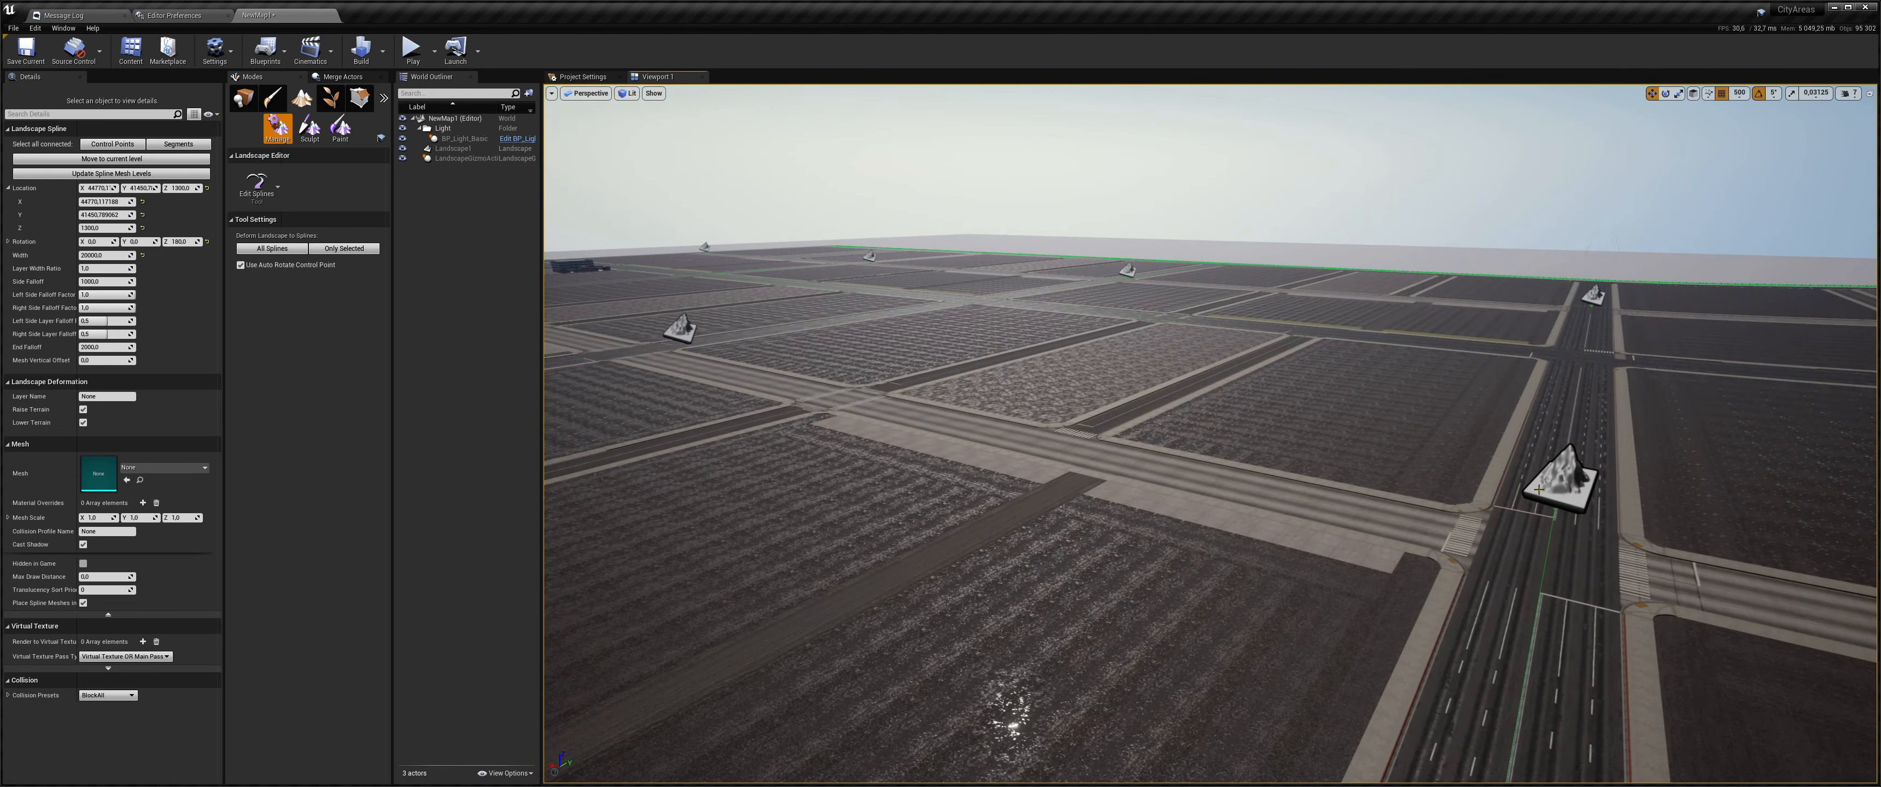
click(1561, 475)
drag(1560, 475, 1553, 460)
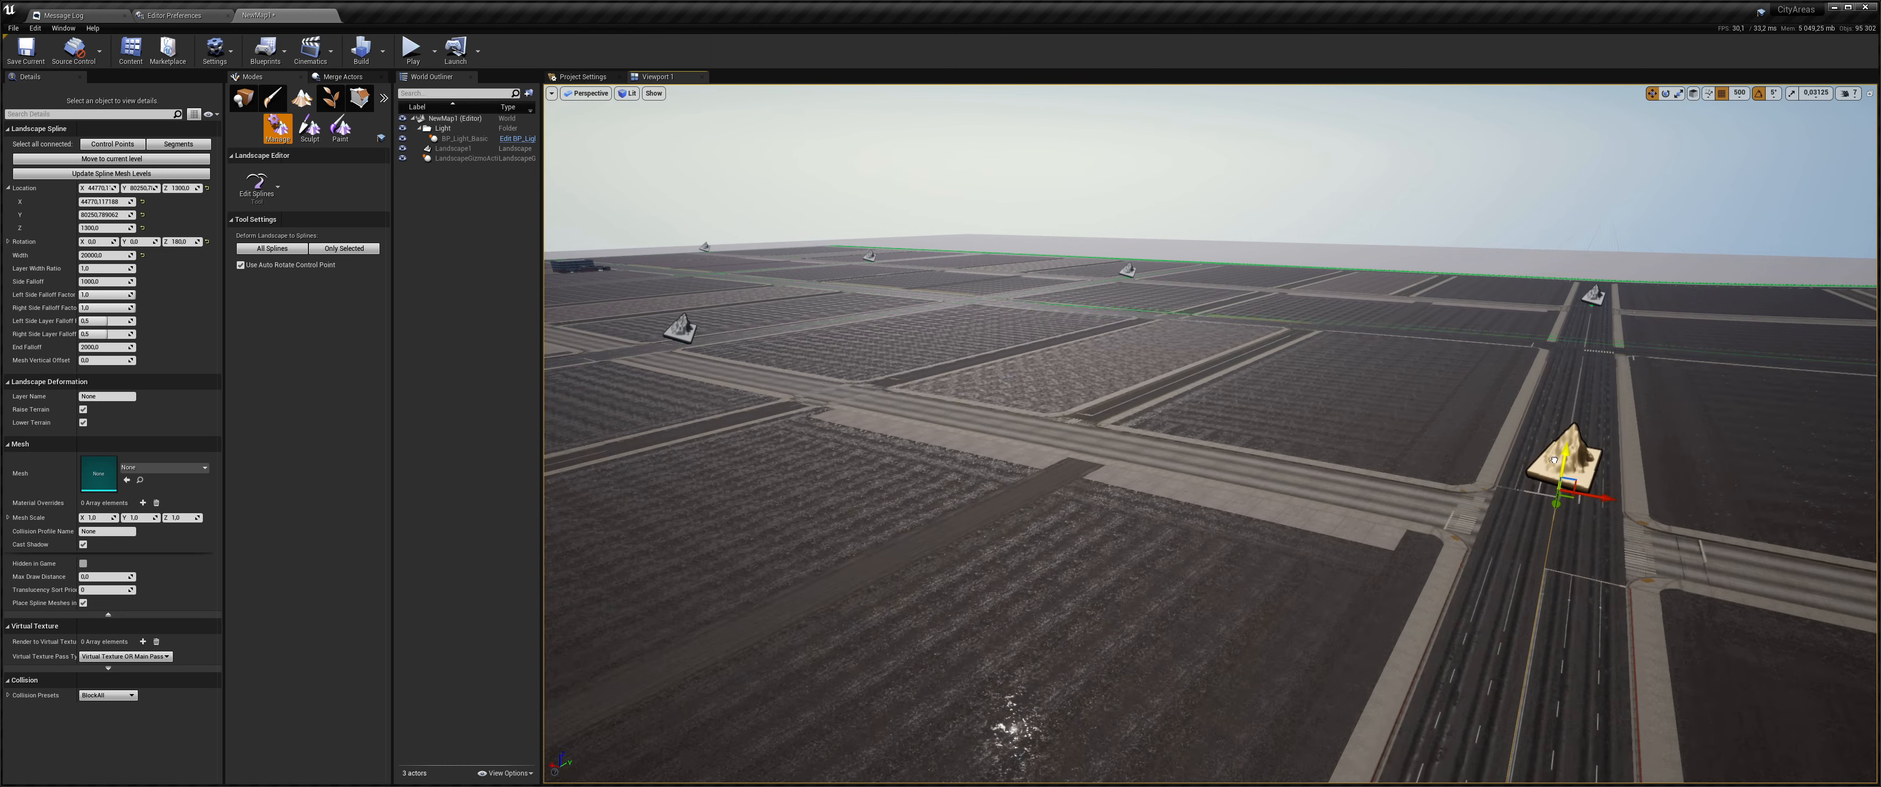
click(1593, 292)
key(f)
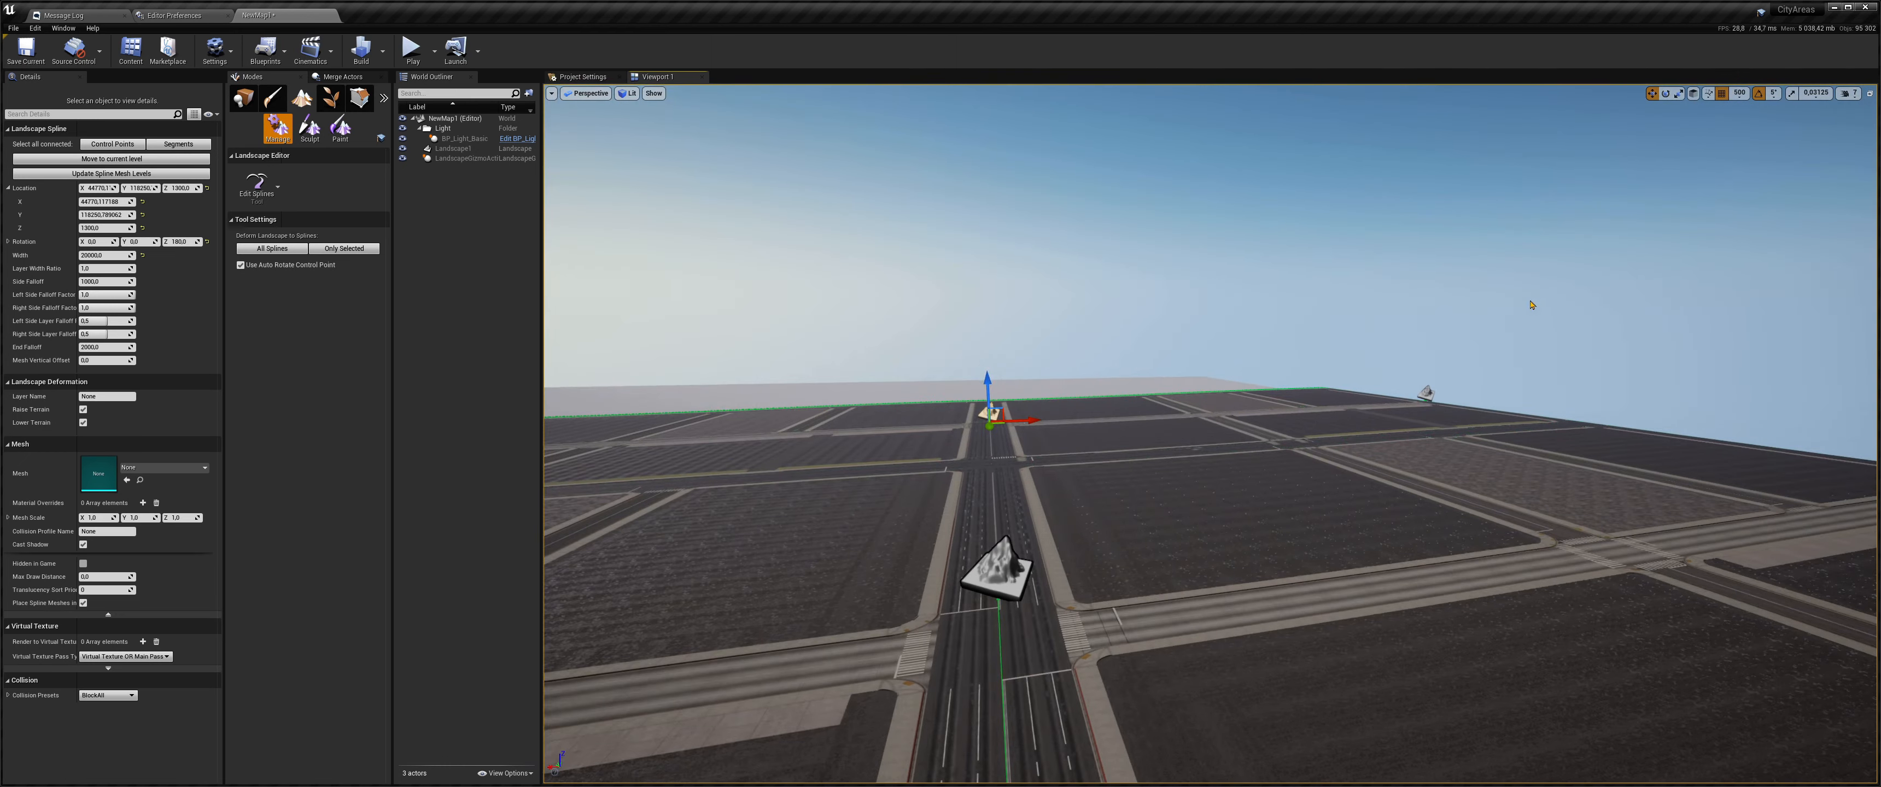
- Tilt the nearest outer-edge control point about -4.6 degrees around Y and lower it slightly
key(d)
right_drag(1533, 305, 1395, 318)
key(s)
key(s)
key(s)
key(q)
key(w)
click(1358, 398)
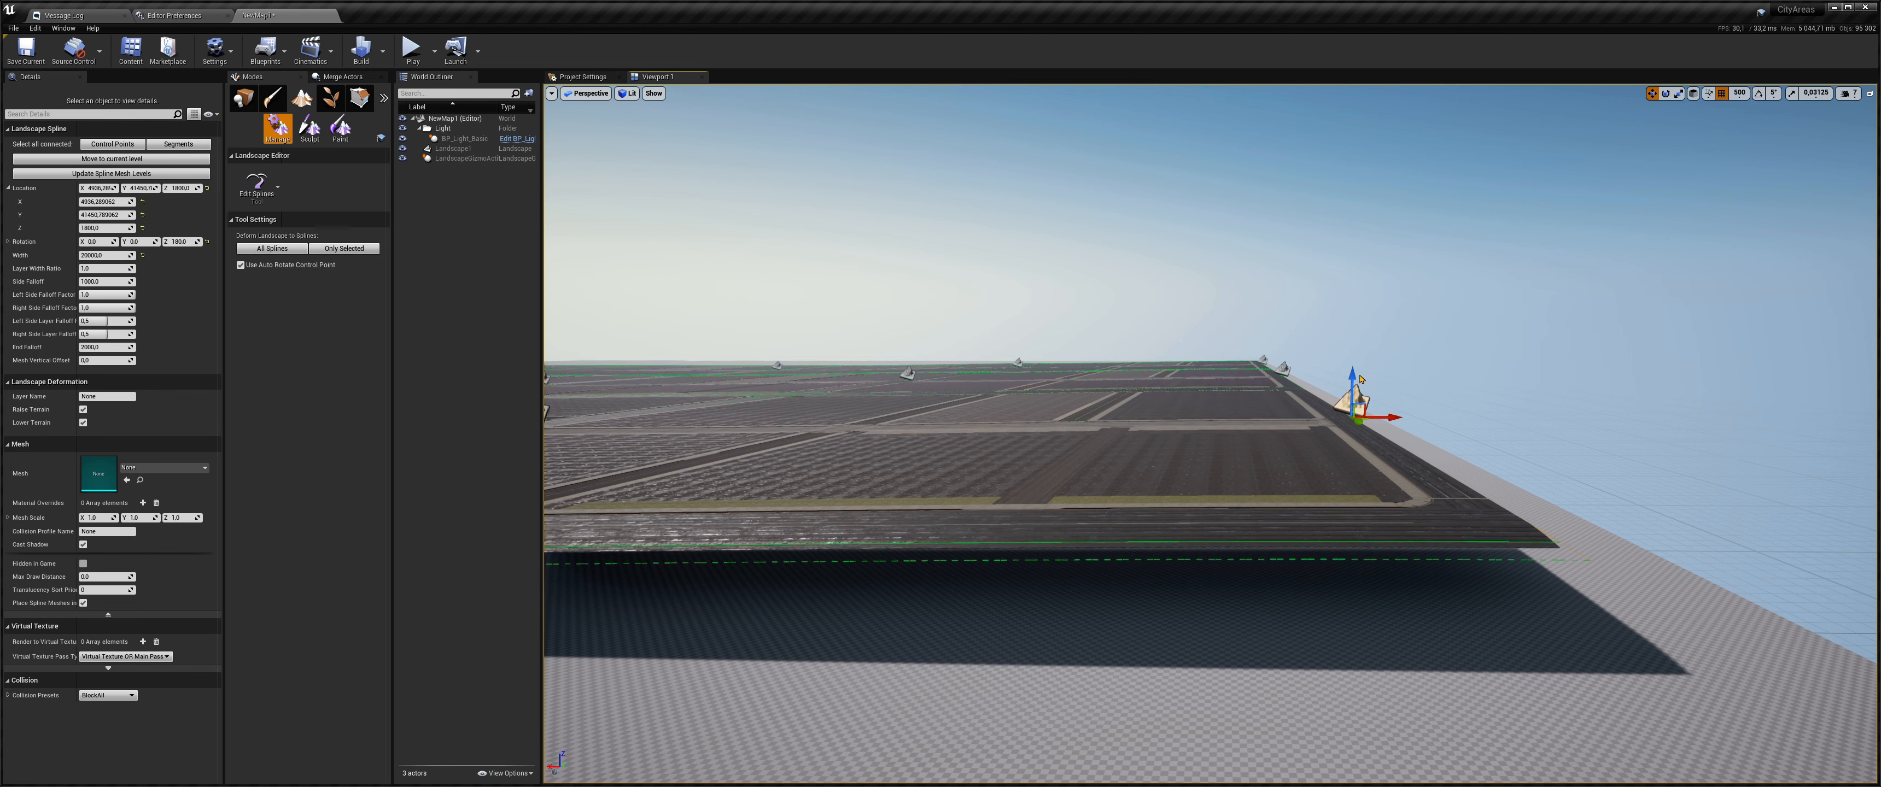
key(e)
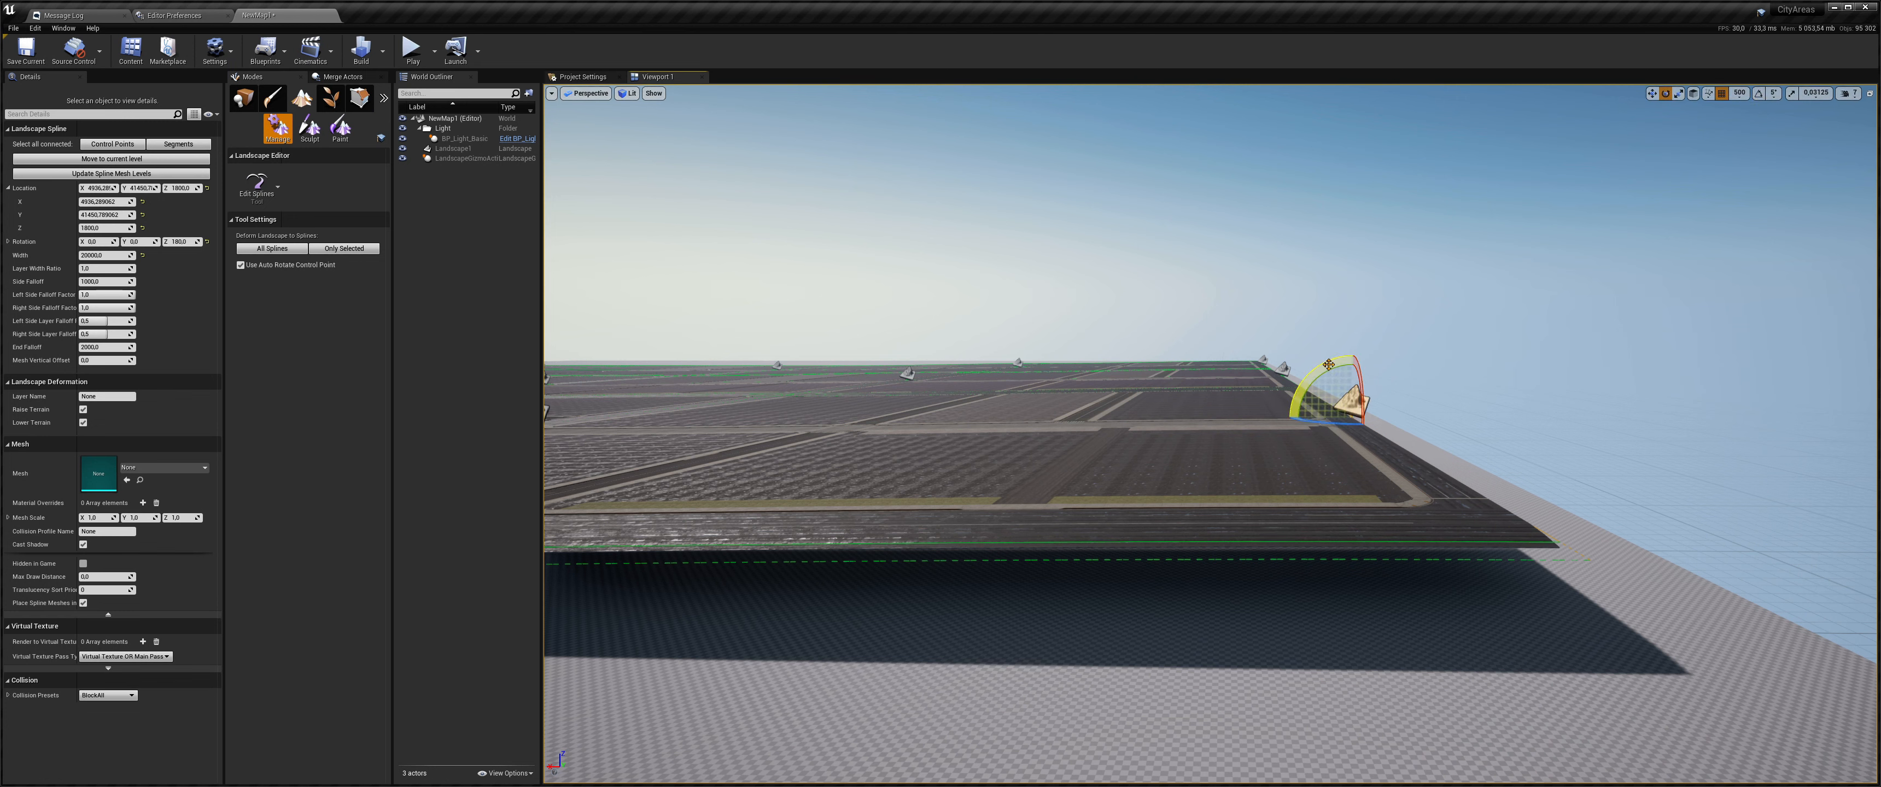
drag(1328, 365, 1336, 387)
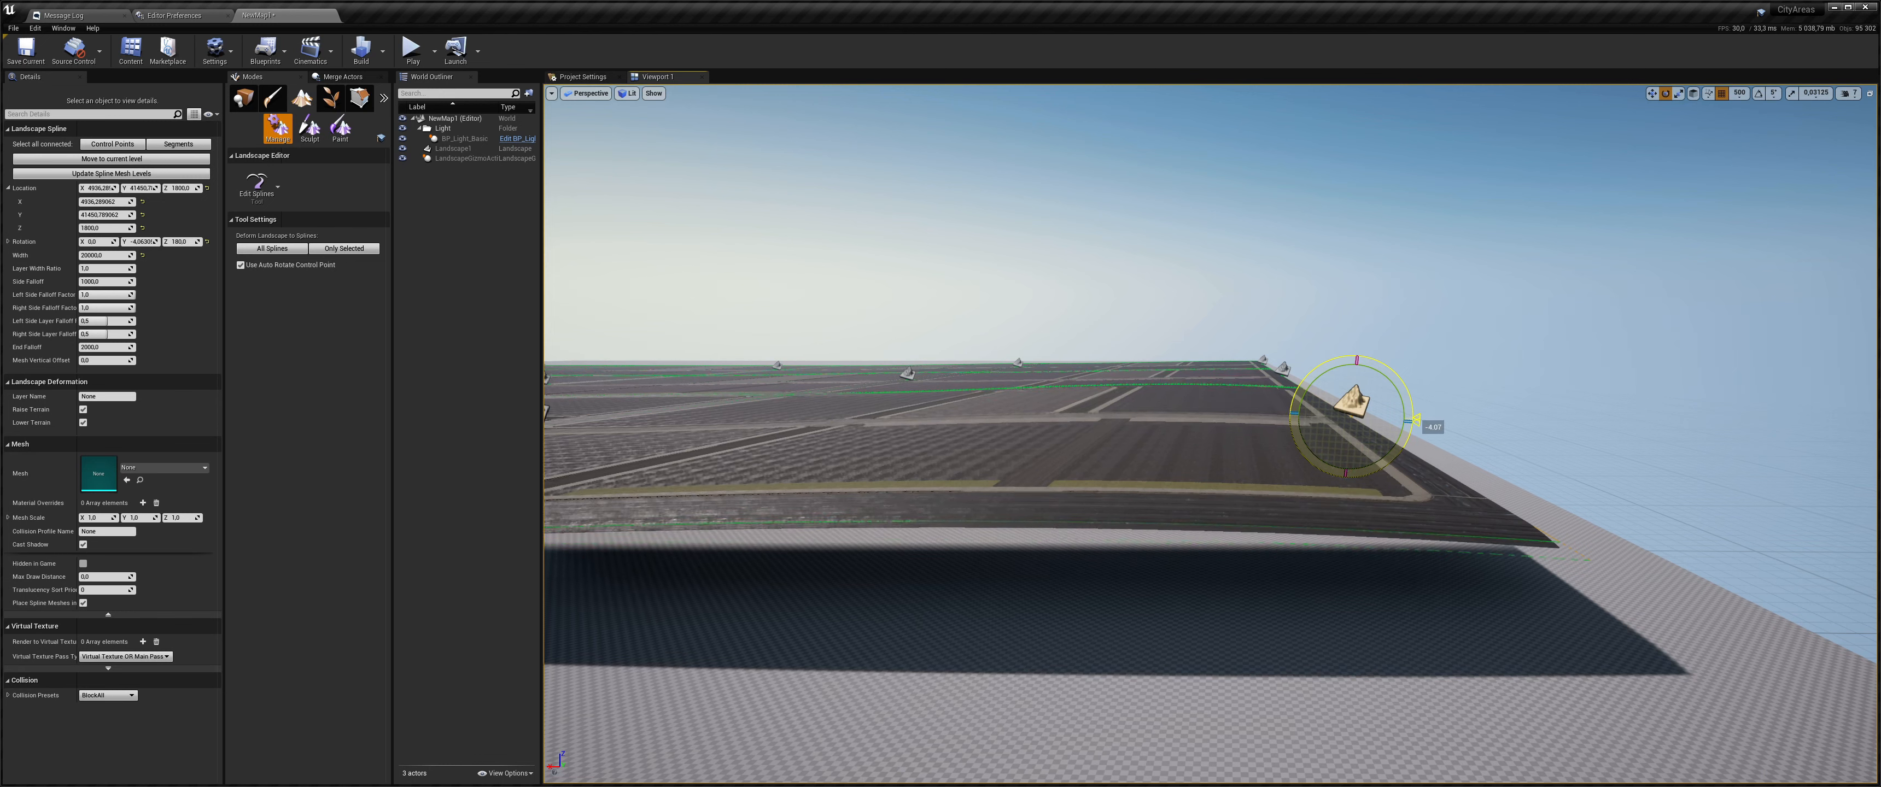
key(w)
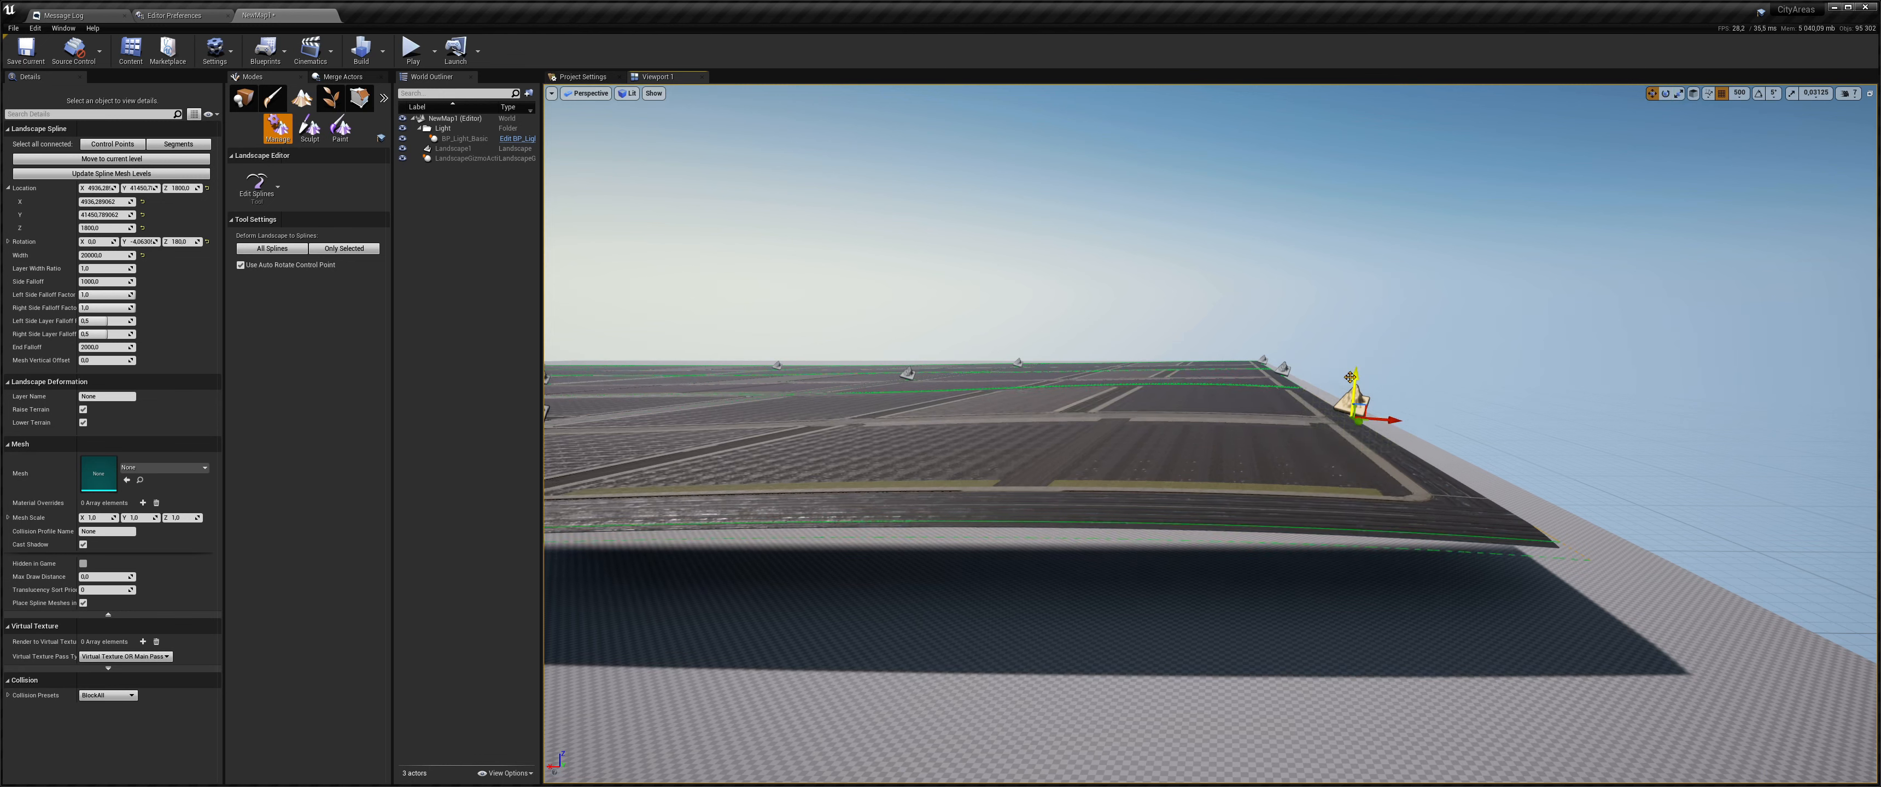
drag(1350, 381, 1346, 393)
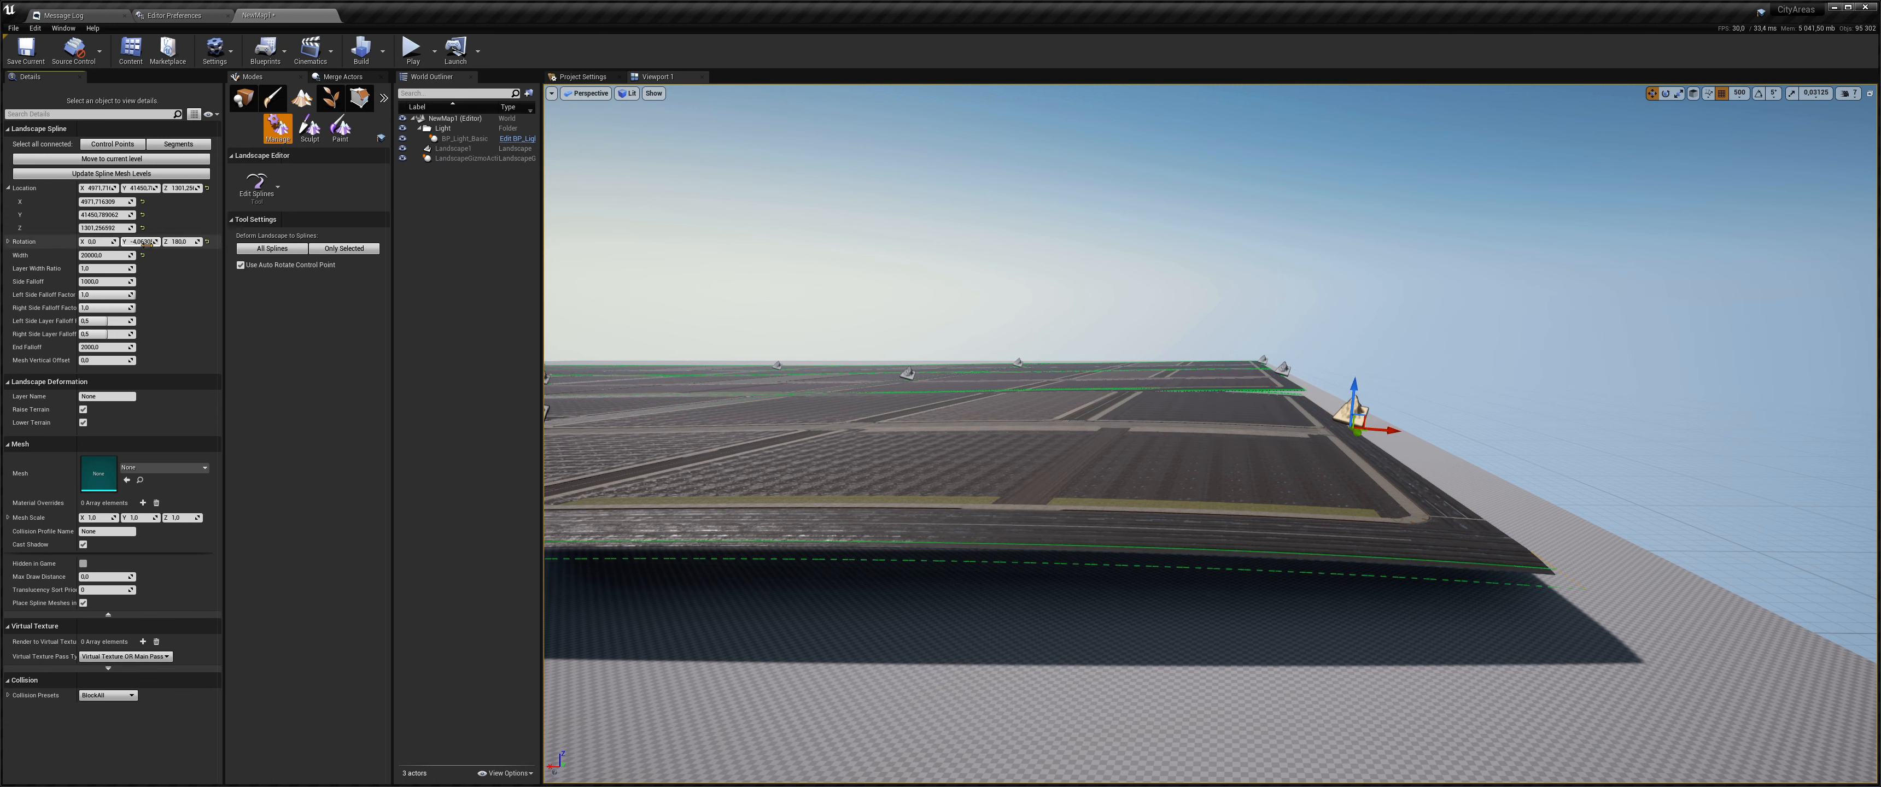
- Apply the same Y rotation to the two other outer-edge control points and reselect the nearest one
click(1284, 371)
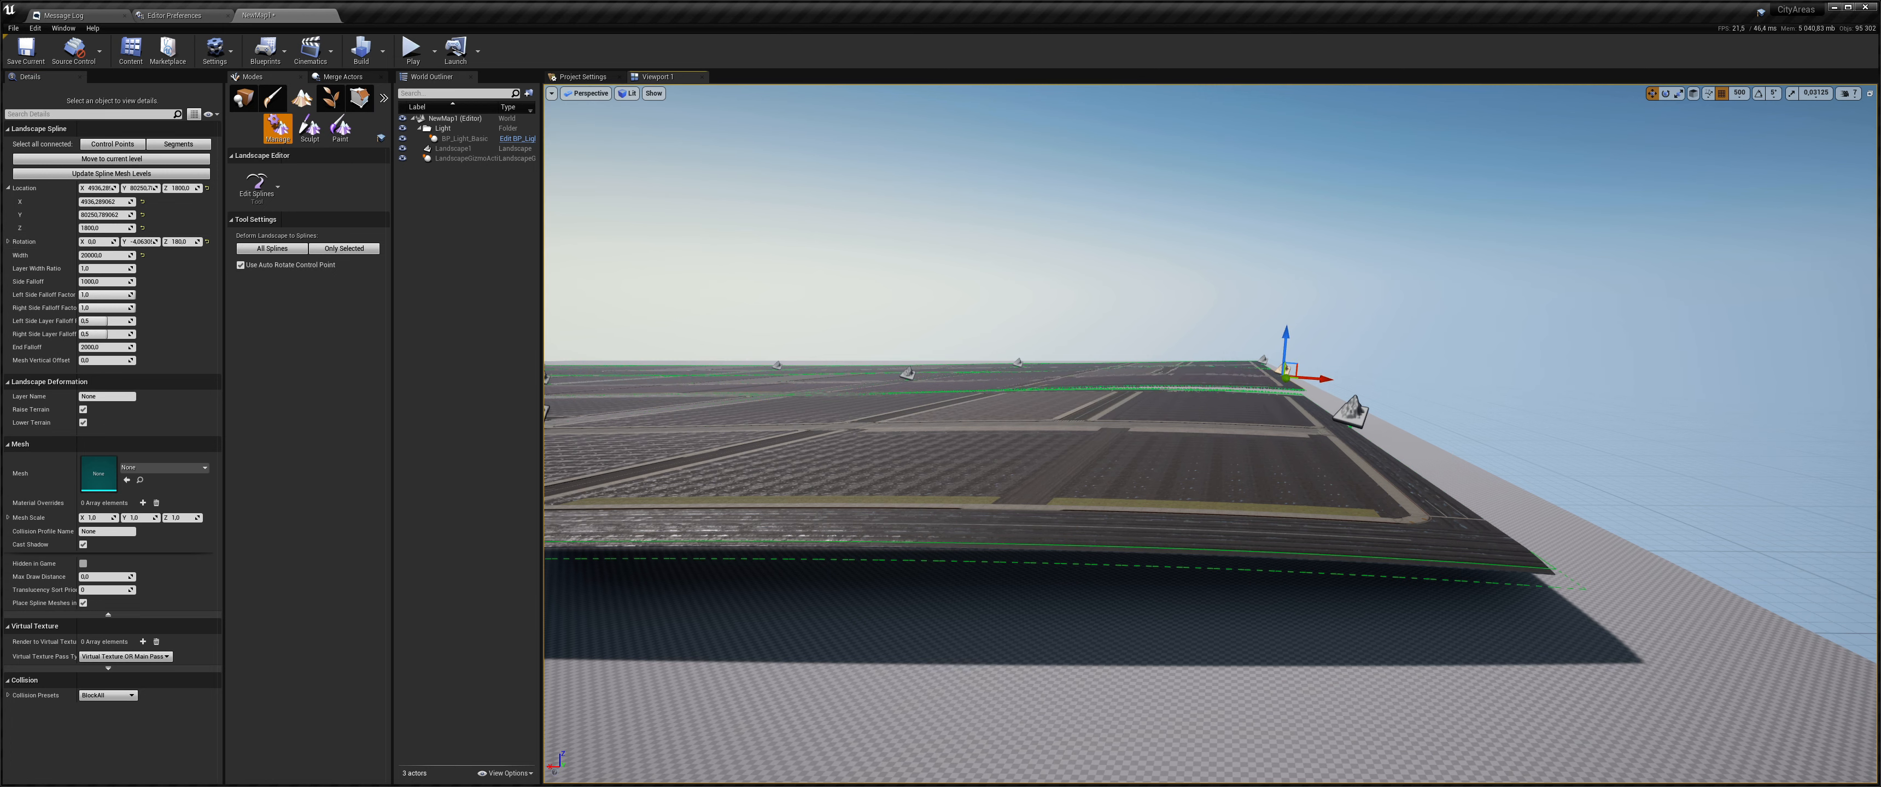
key(e)
right_drag(1145, 323, 1144, 323)
click(1229, 365)
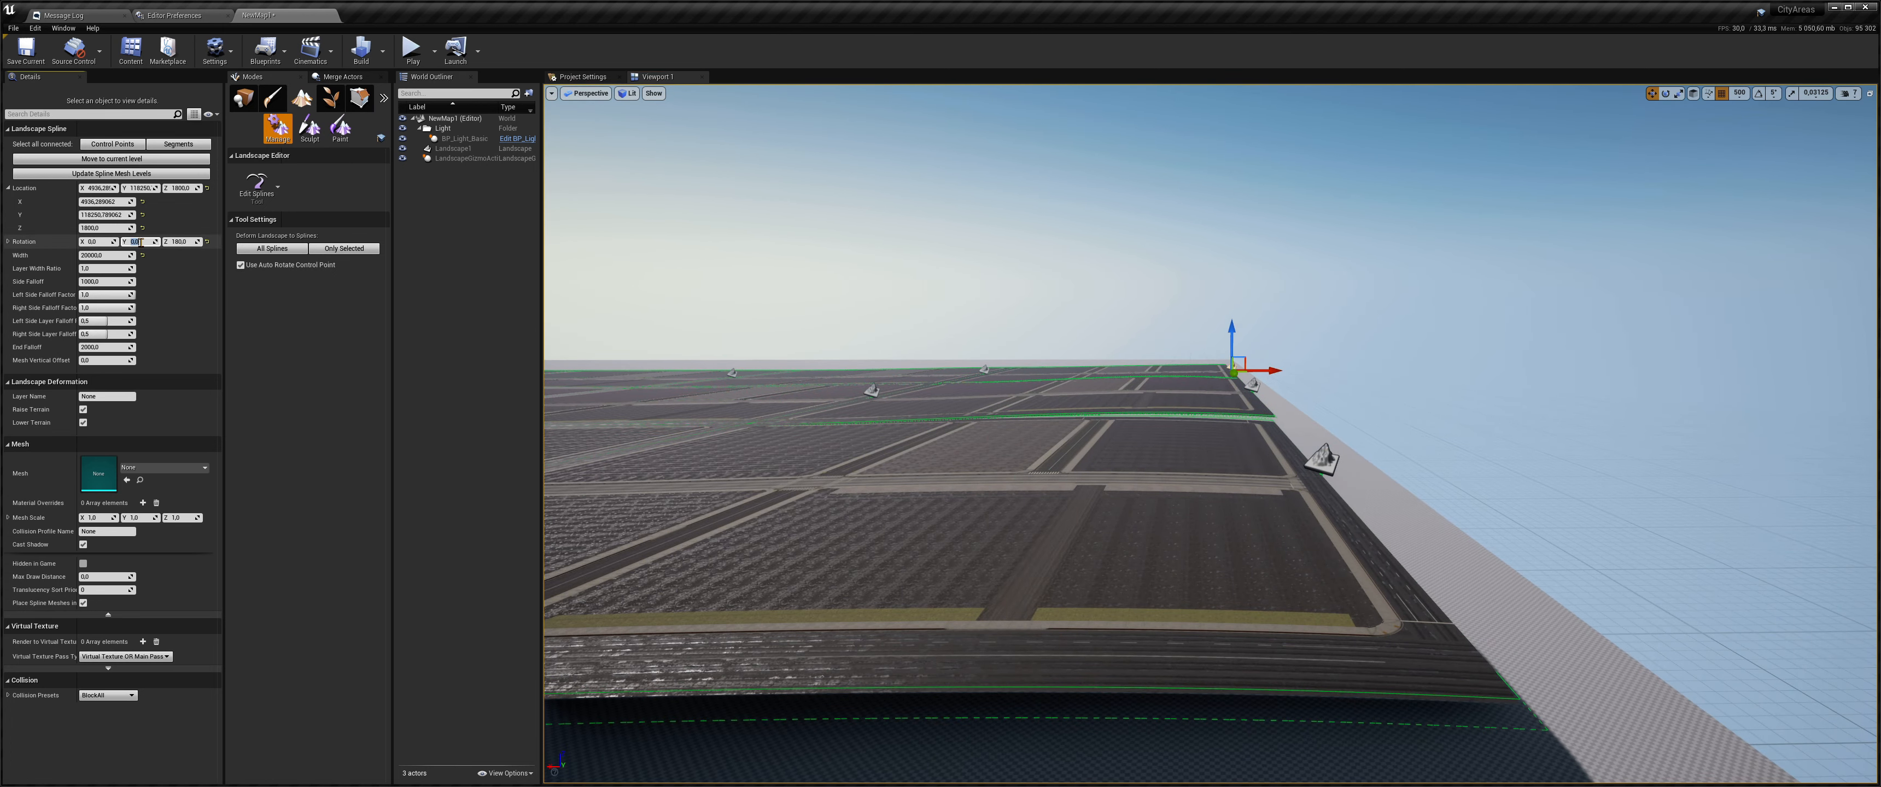
right_drag(909, 340, 923, 345)
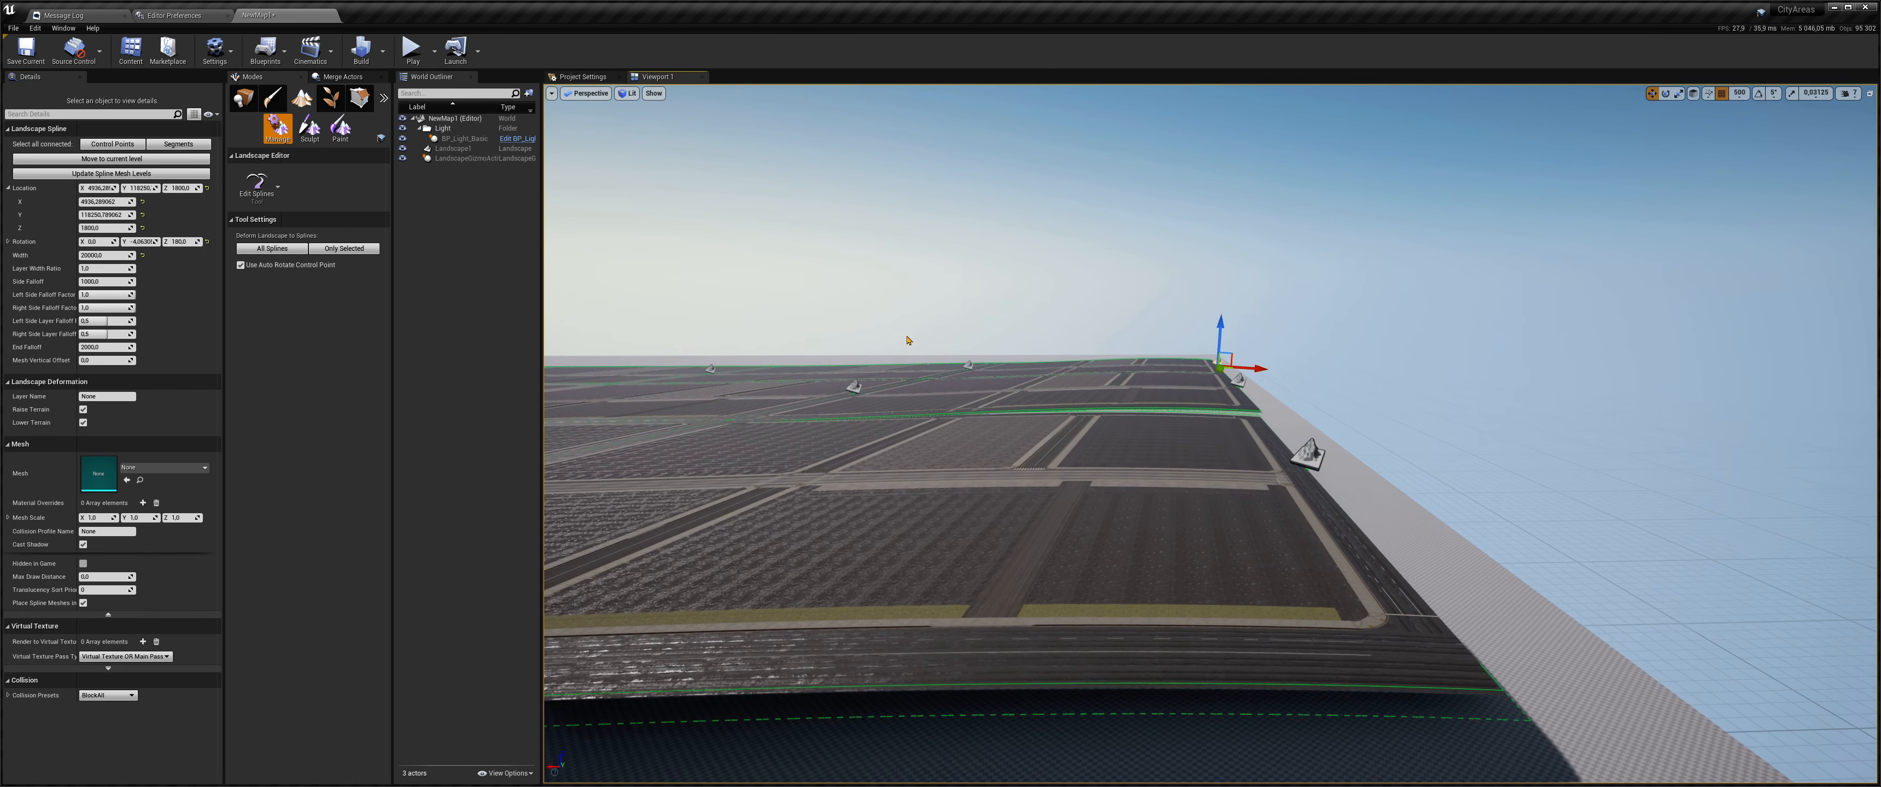
click(1309, 448)
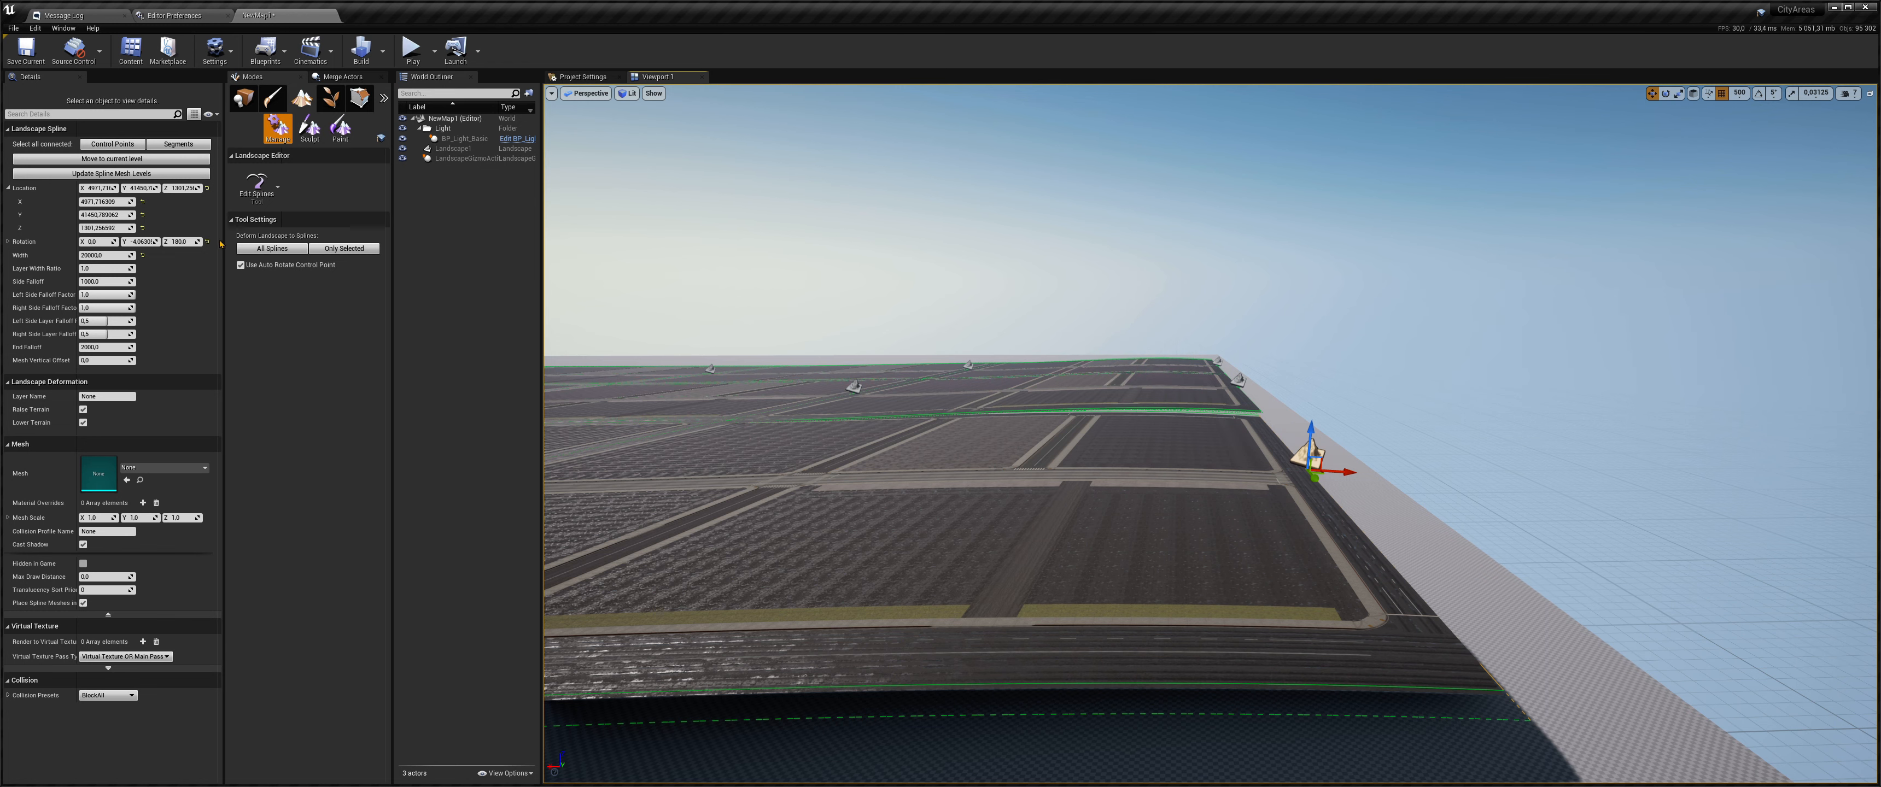
- Set the Z location of the two other outer-edge spline control points to 1301.256592
click(1242, 380)
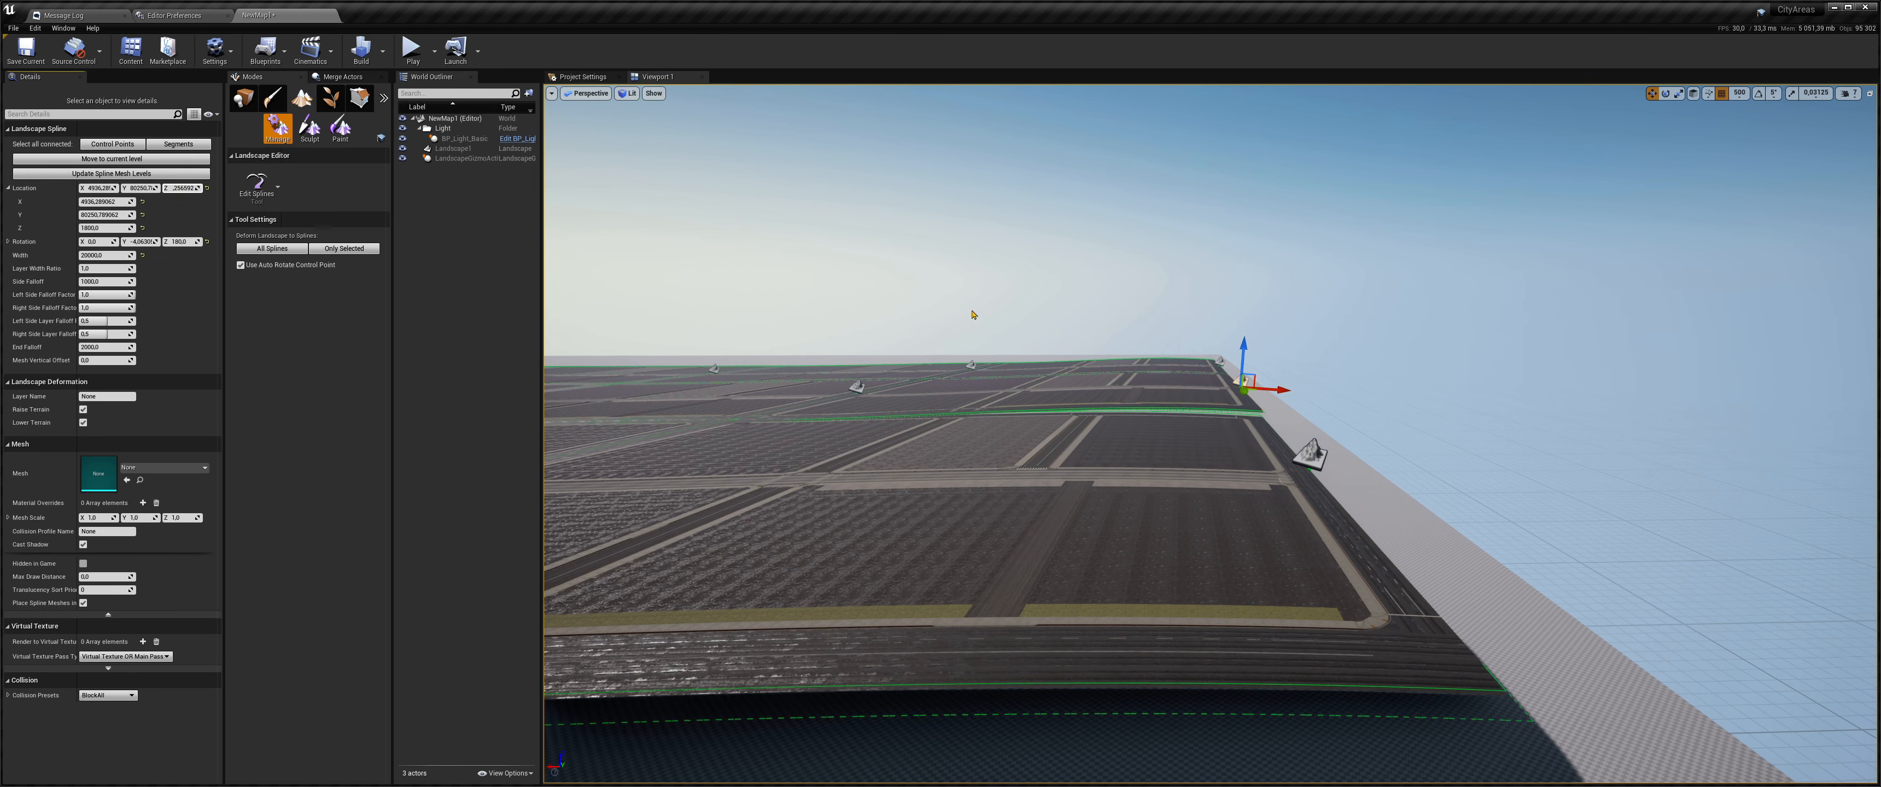
click(1219, 361)
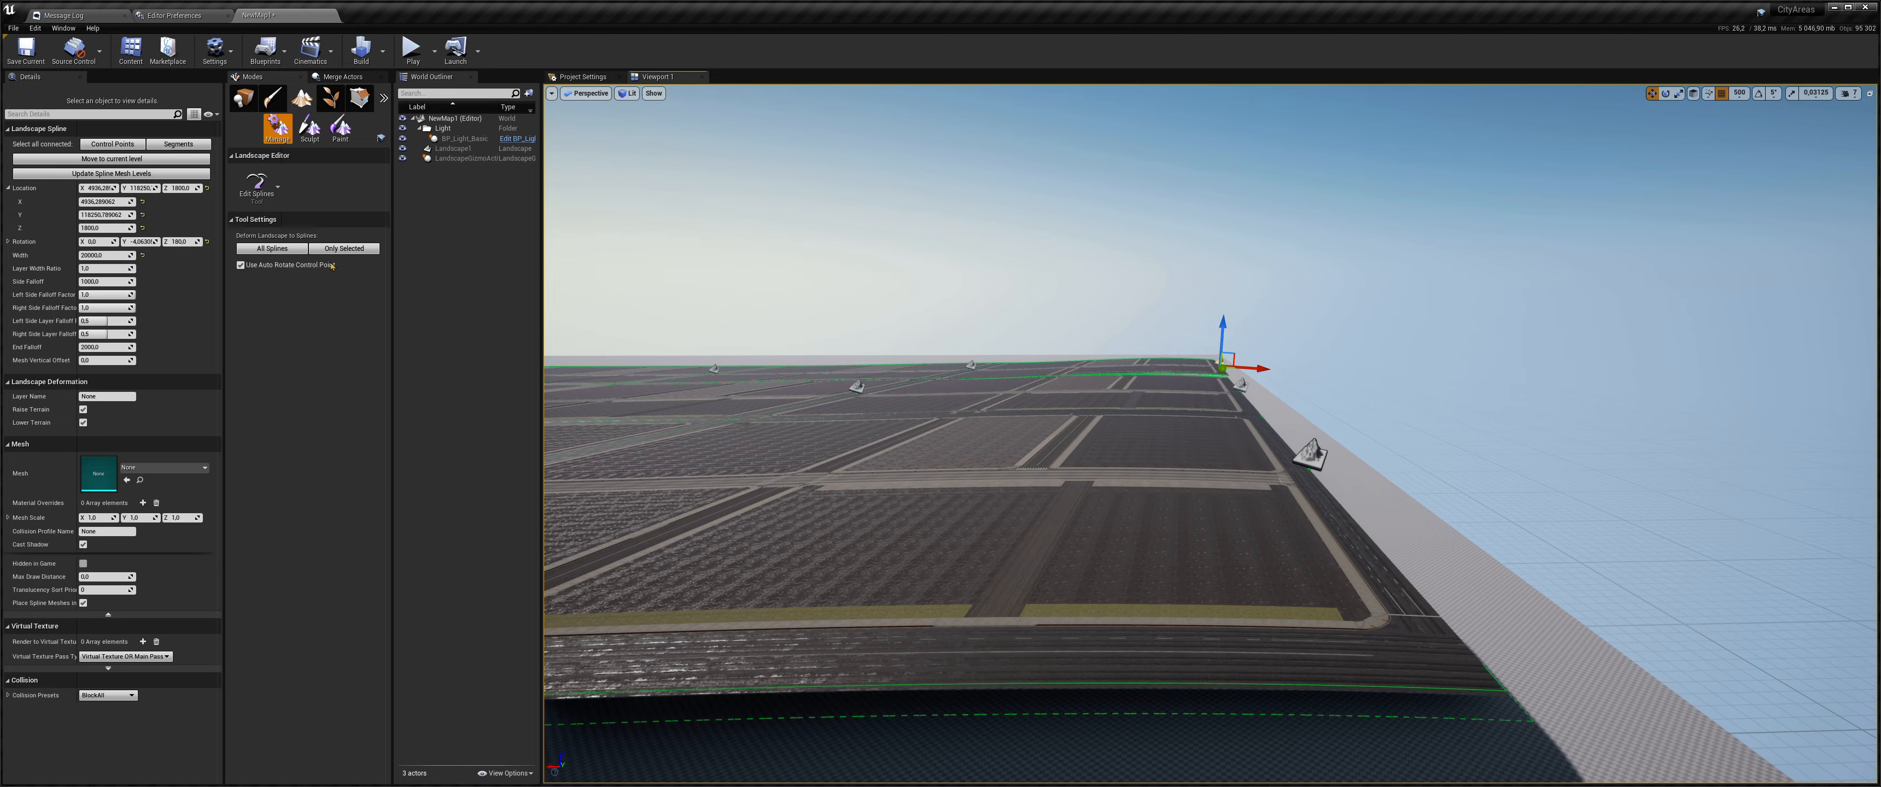
click(179, 189)
text(1301,256592)
key(w)
right_drag(876, 351, 1047, 383)
key(w)
key(w)
key(s)
key(w)
key(s)
click(1047, 382)
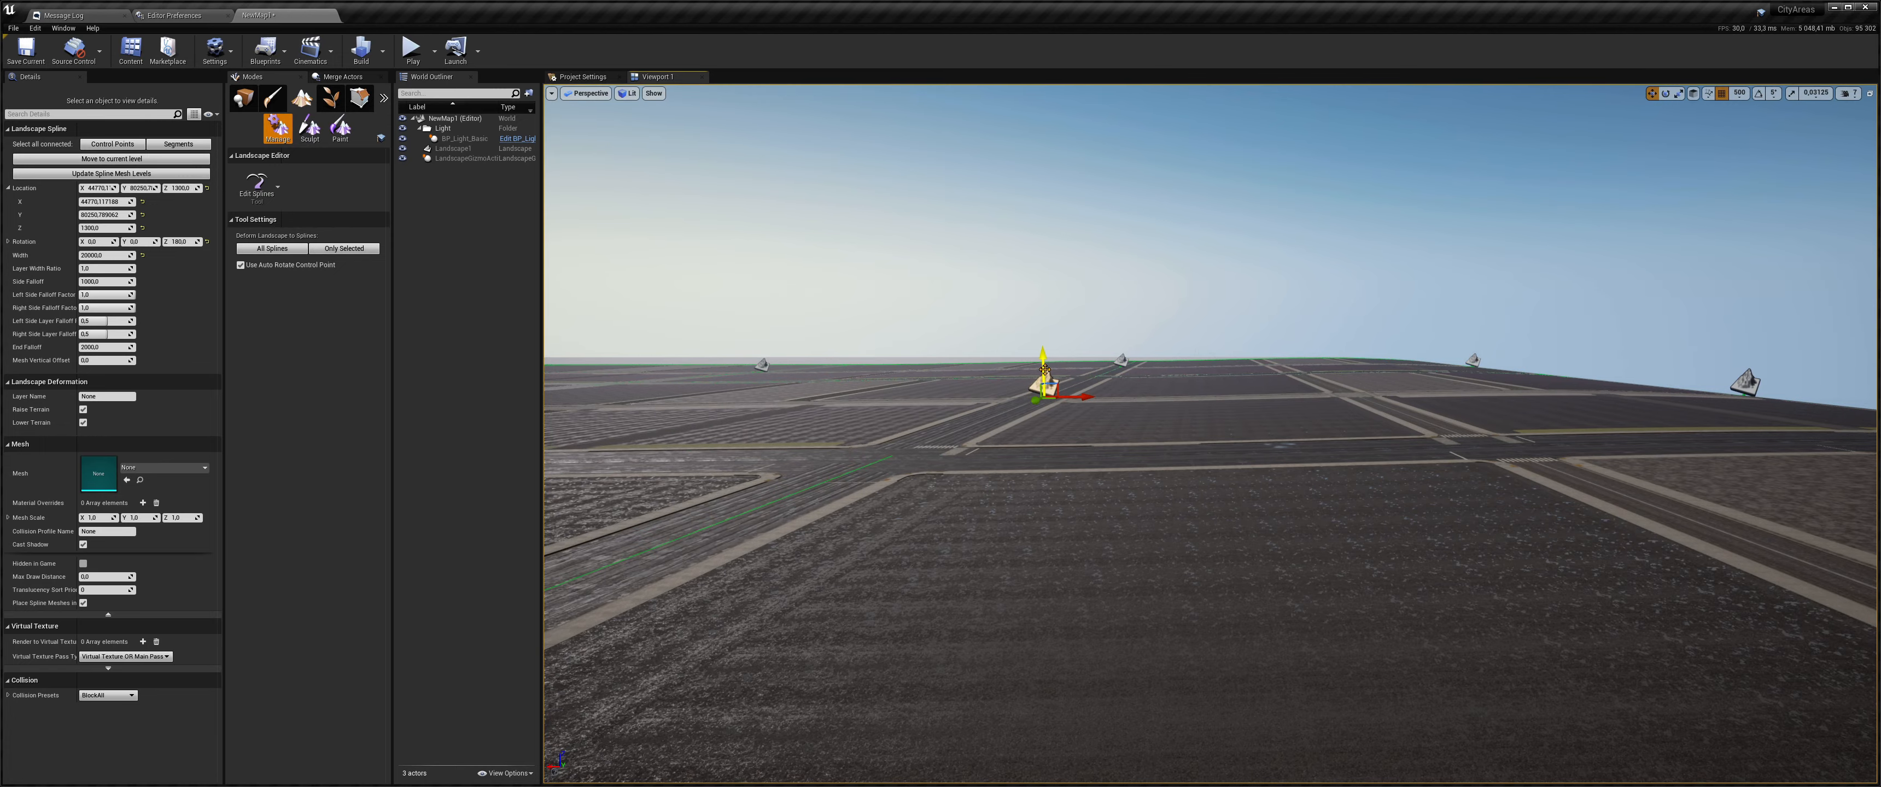
click(1739, 93)
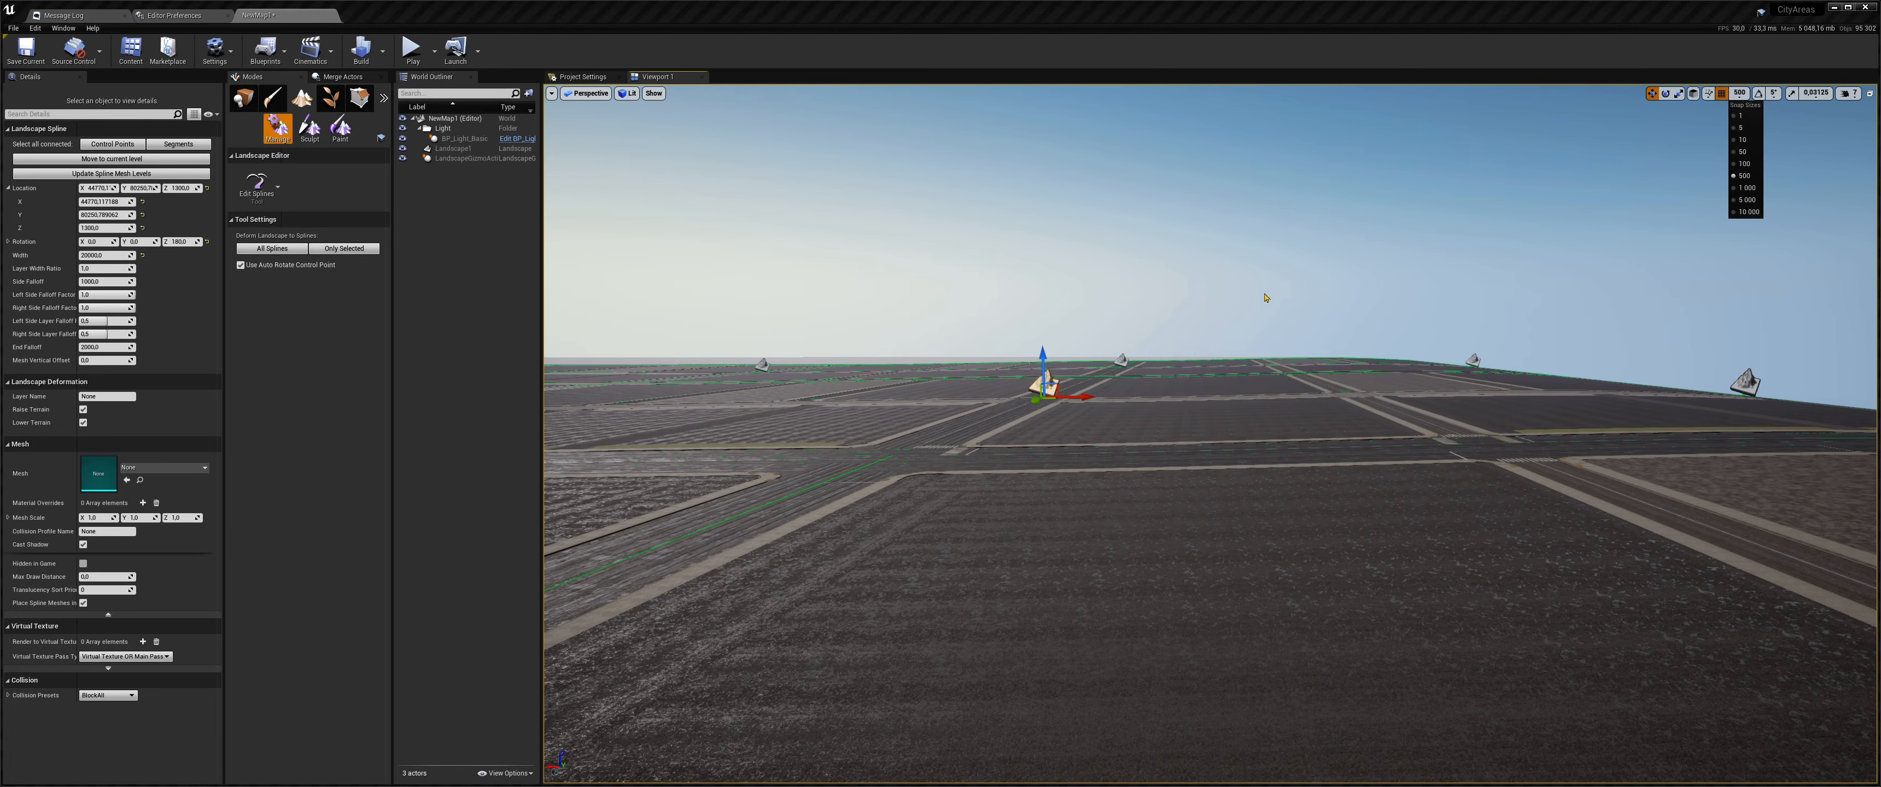
- Raise the middle spline control point on the opposite outer edge of the city grid to Z 1800
key(s)
right_drag(1266, 296, 1227, 285)
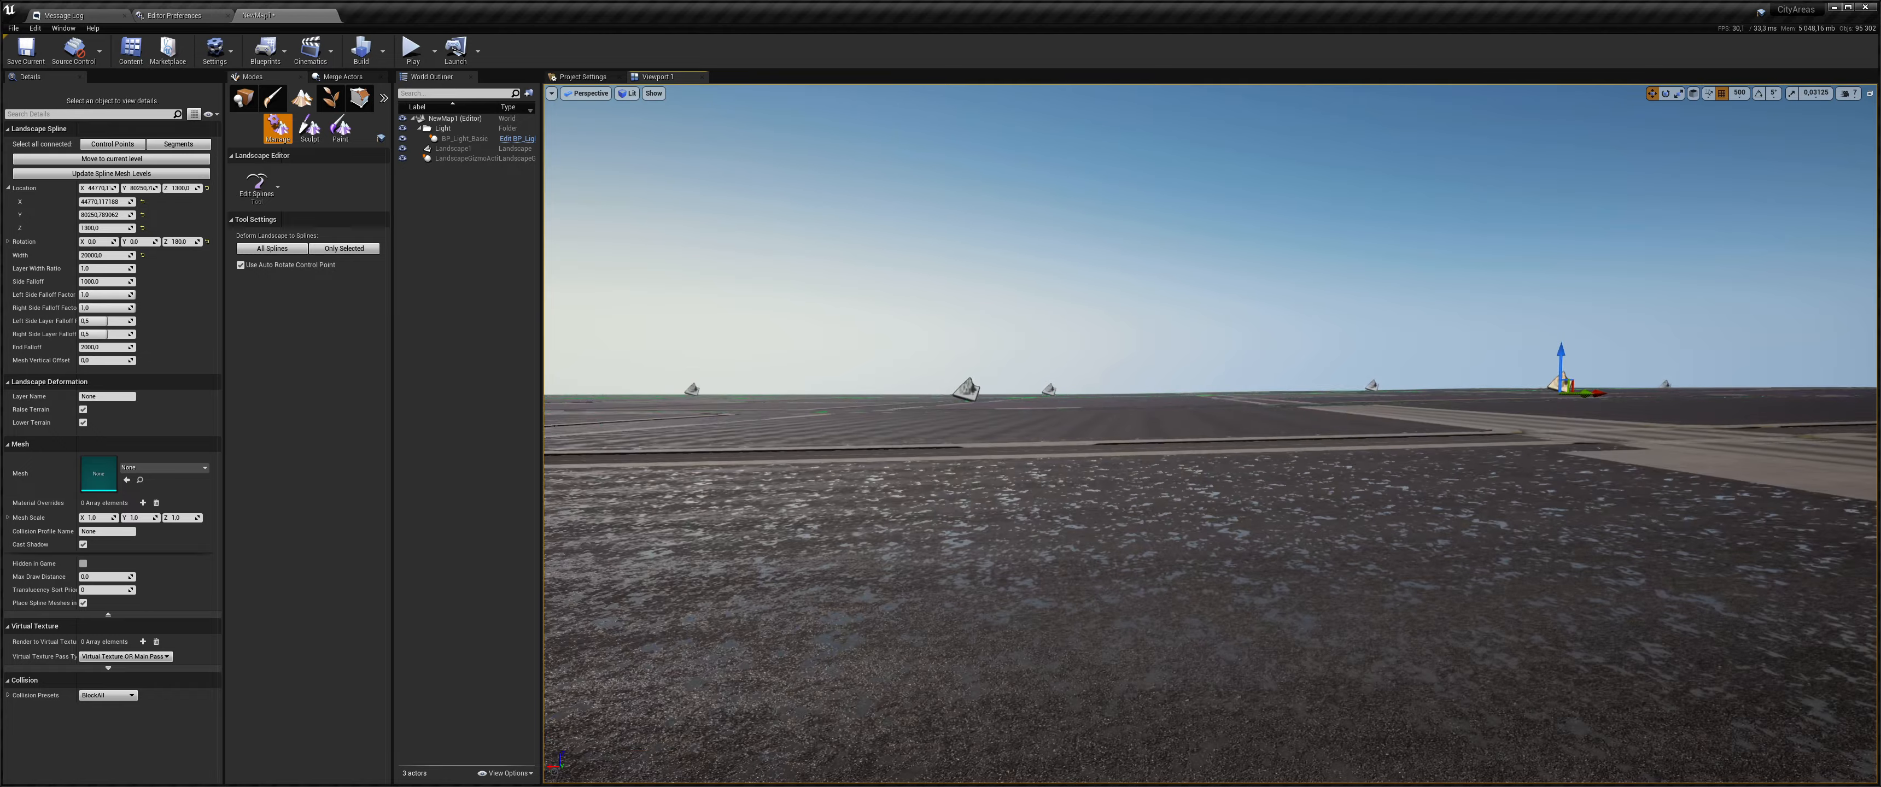
right_drag(1210, 433, 1067, 447)
key(w)
key(w)
key(s)
key(w)
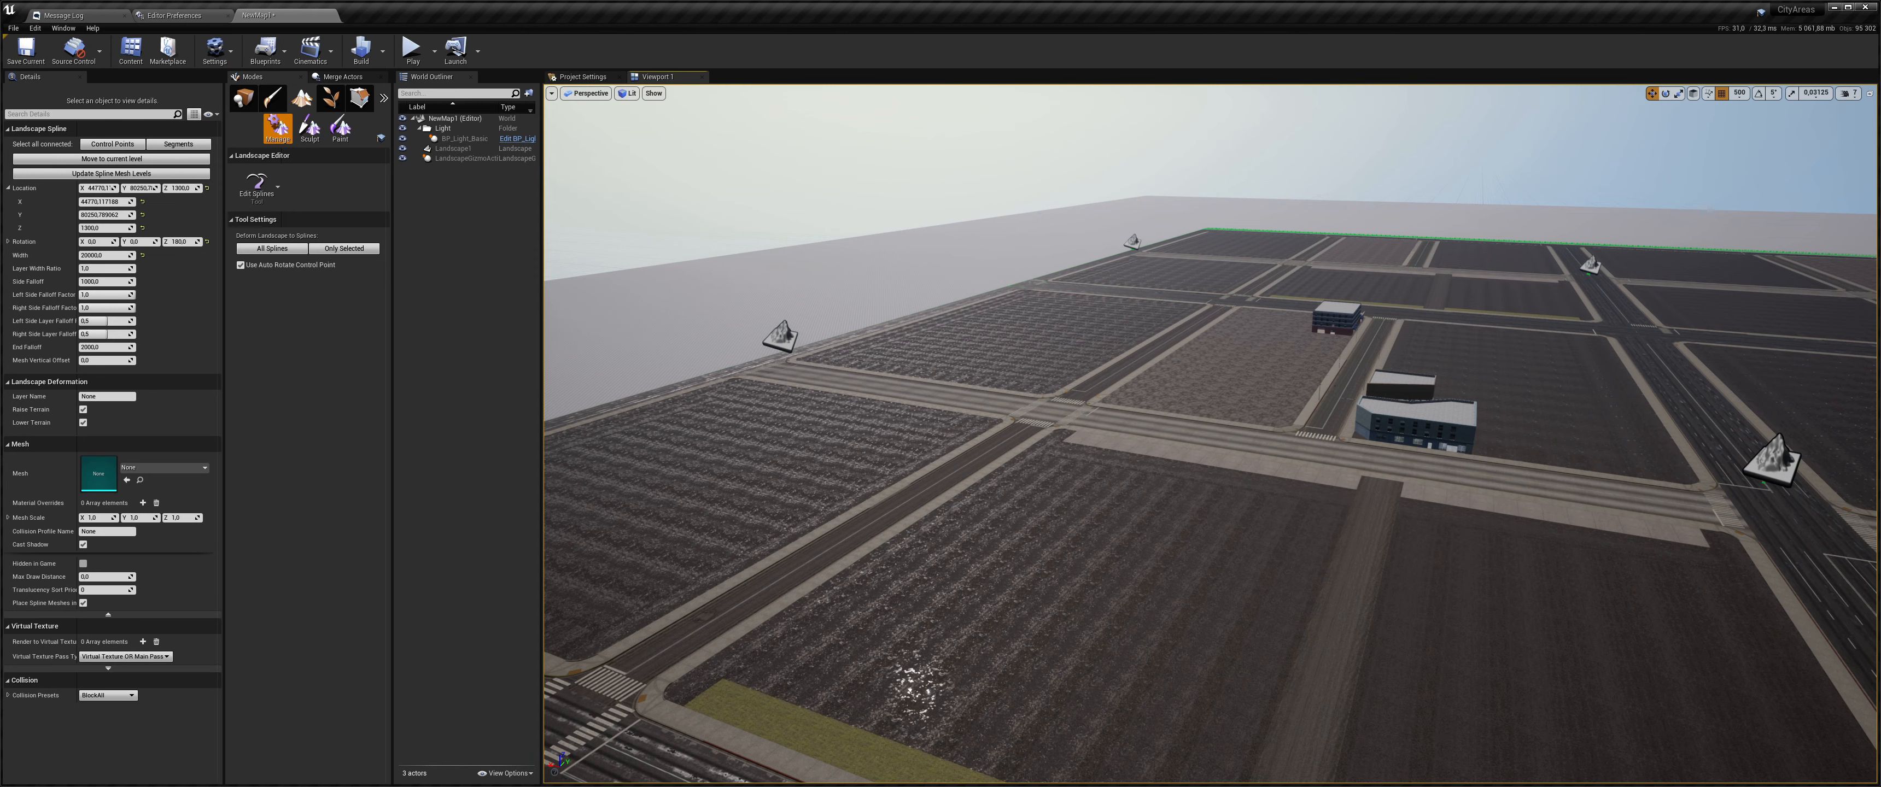
drag(779, 323, 766, 305)
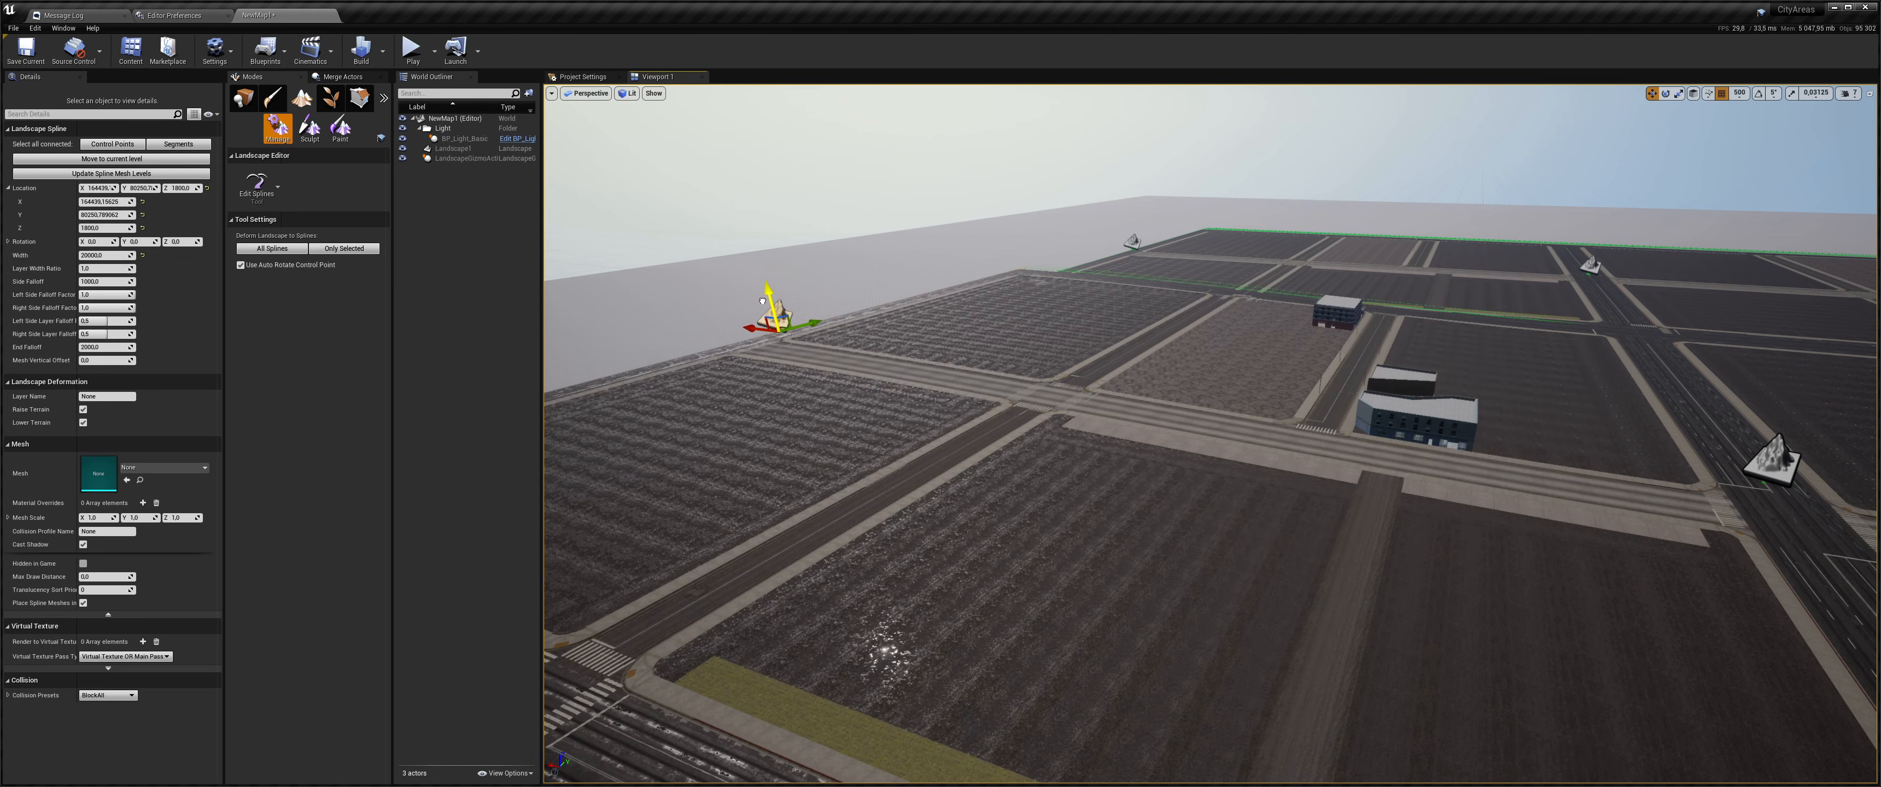
- Set the position grid snap to 100 and move the middle control point of the inner row beside the opposite edge to Z 900
key(q)
right_drag(980, 321, 1051, 292)
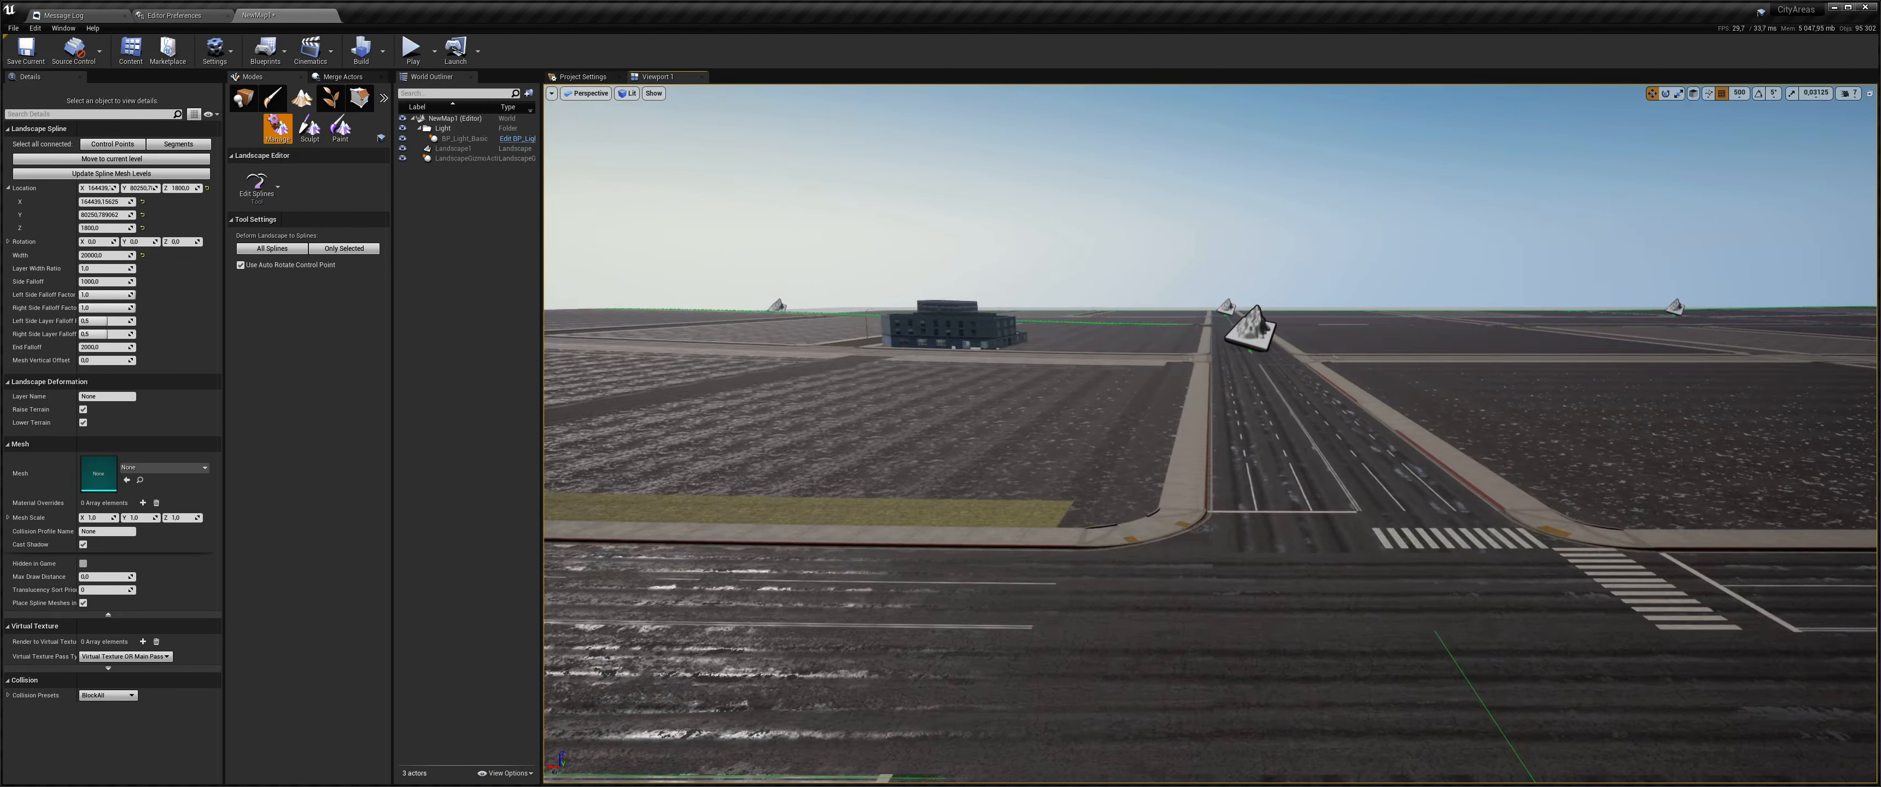
click(1249, 331)
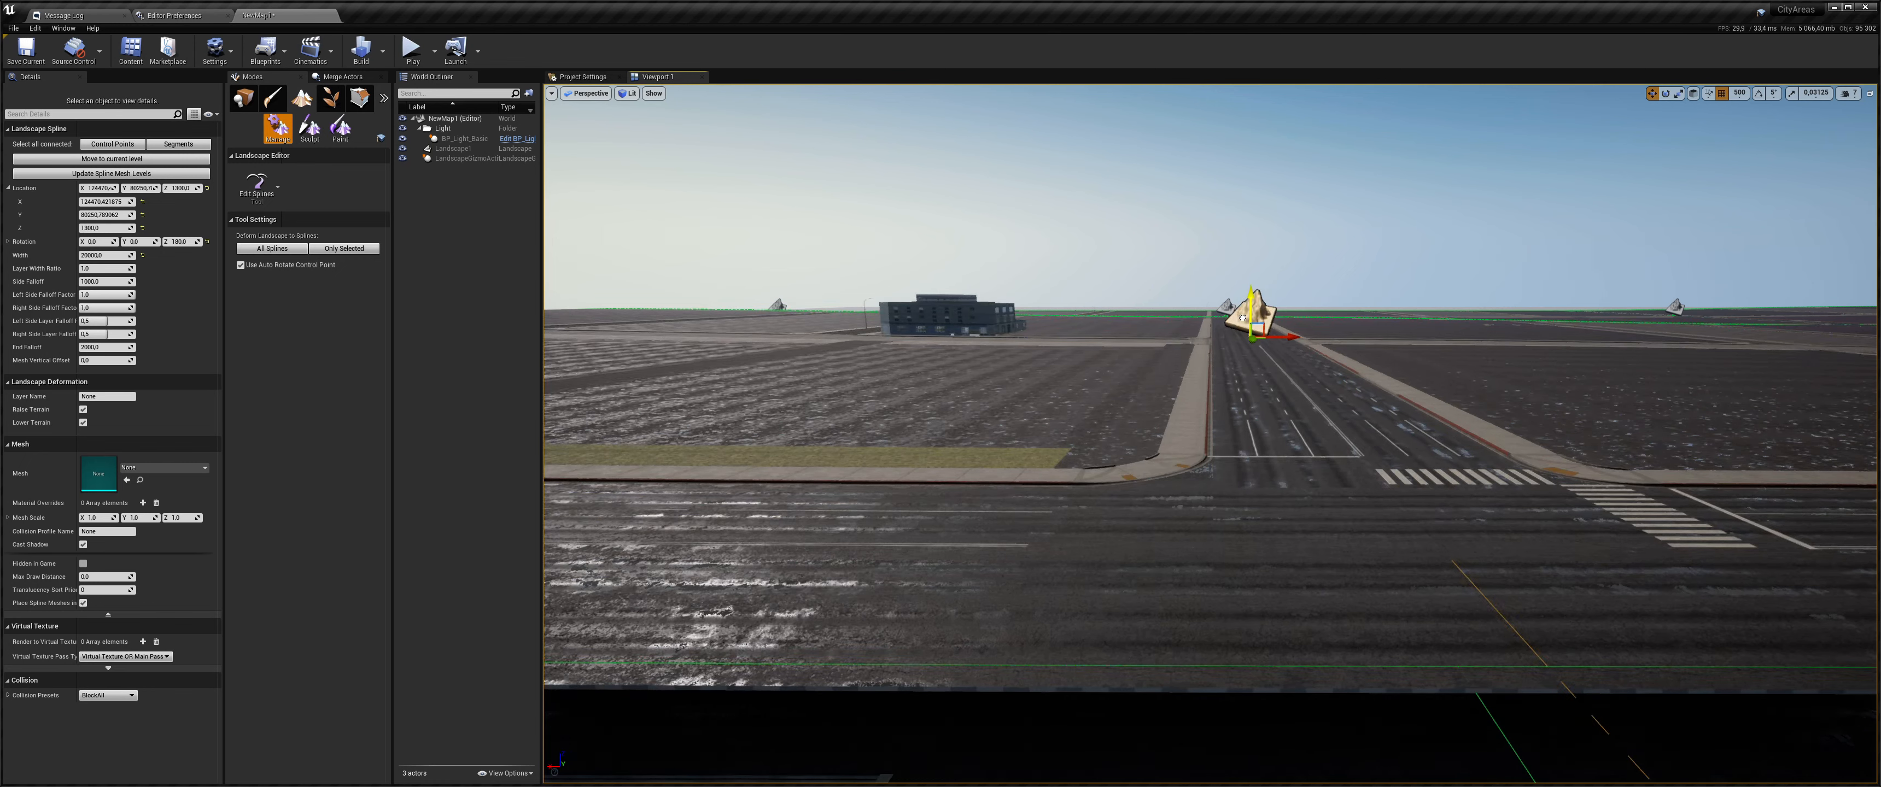
click(1739, 93)
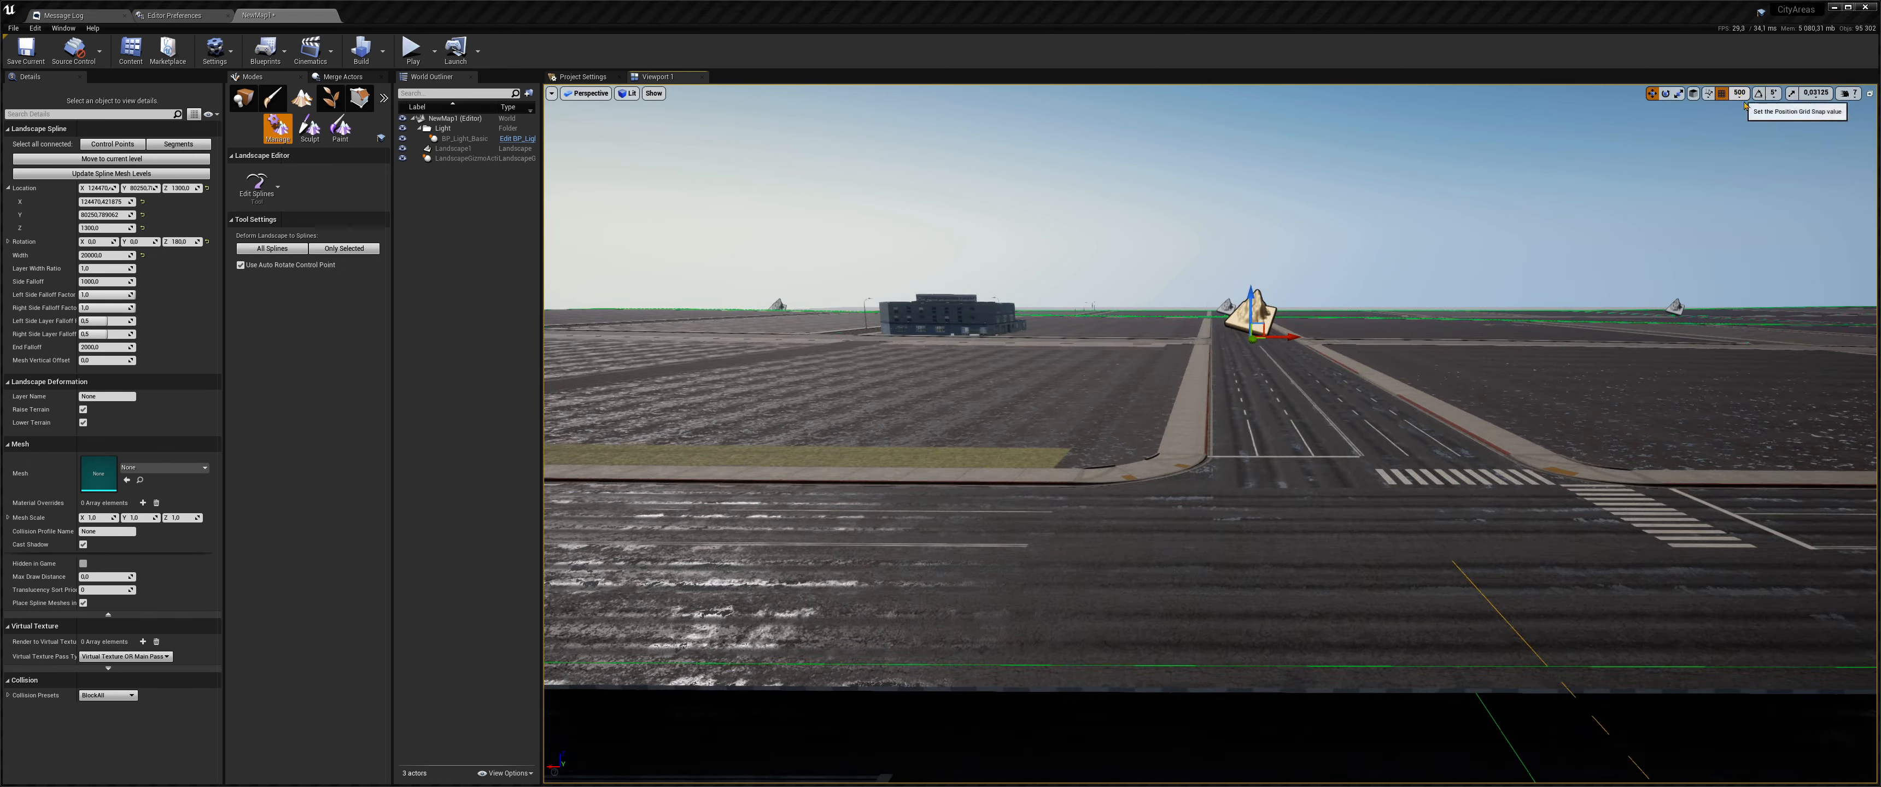
click(1748, 164)
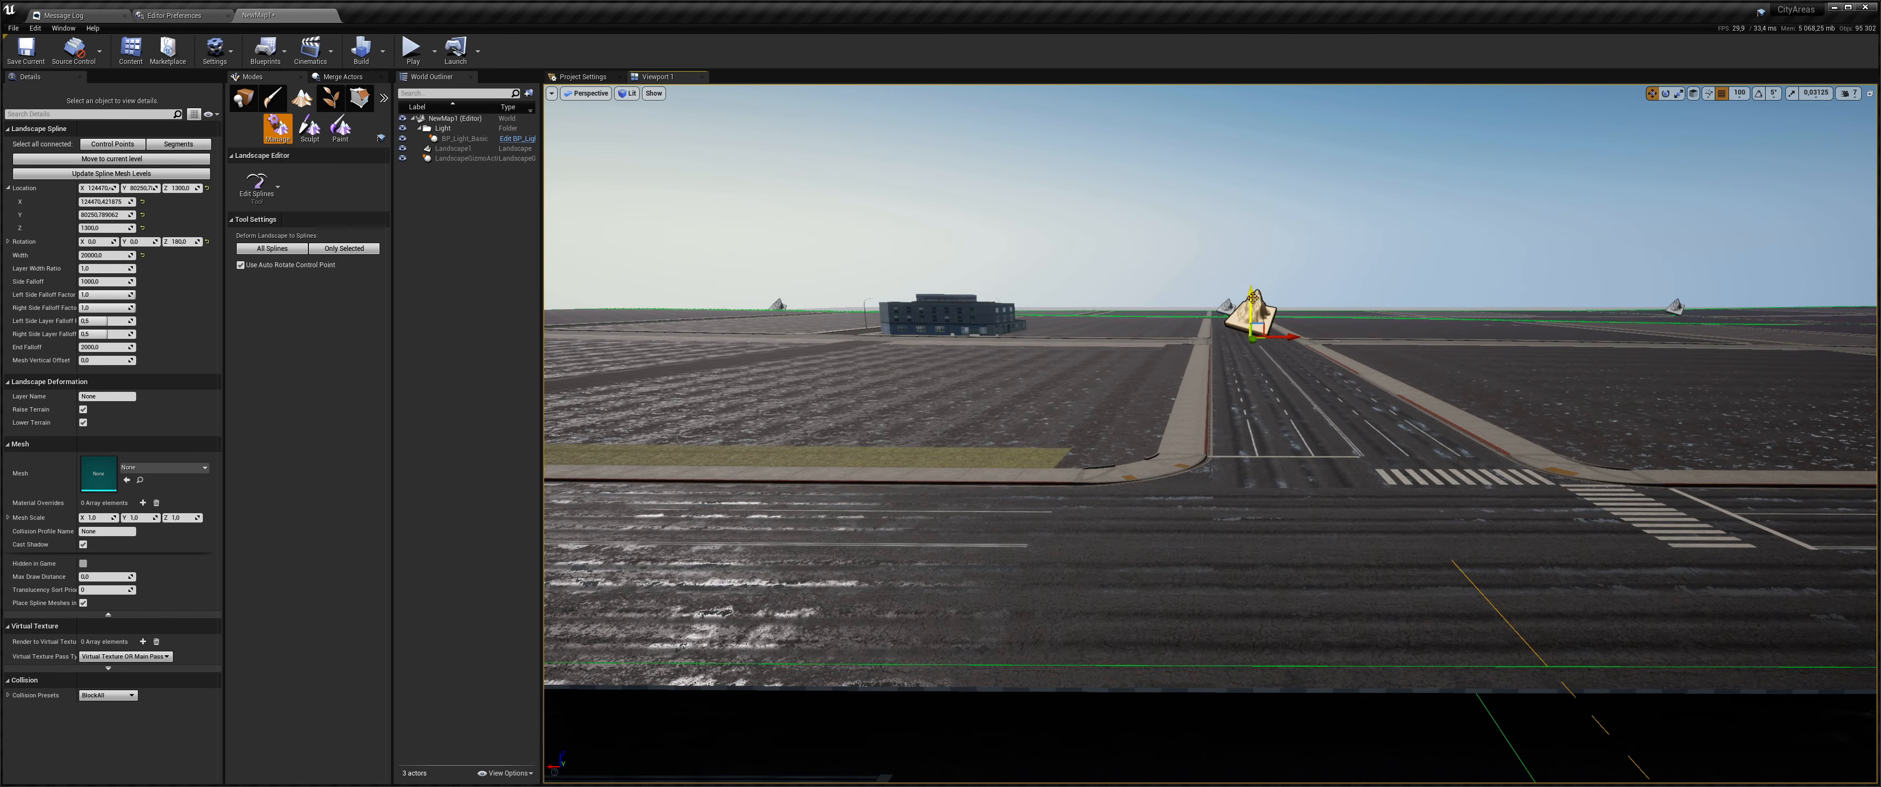
drag(1251, 295, 1249, 308)
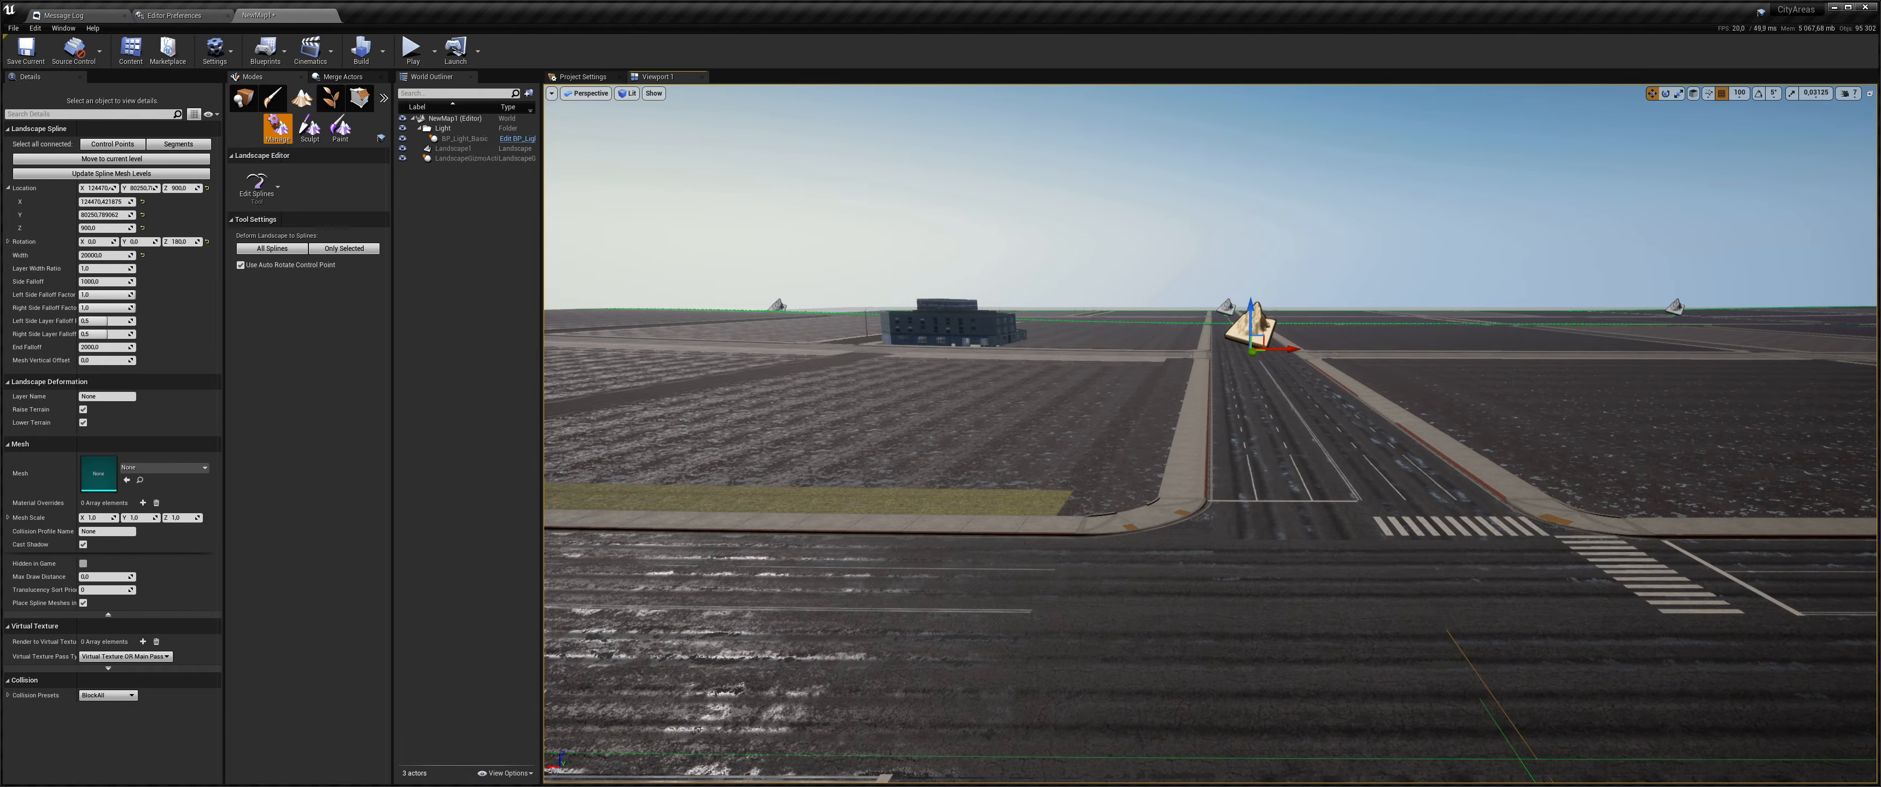
- Tilt the opposite outer edge's middle control point around Y toward the landscape edge and lower it
key(s)
right_drag(1249, 308, 1128, 309)
click(793, 330)
key(e)
drag(814, 300, 775, 333)
key(w)
- Tilt the middle control point of the neighbouring inner row slightly around Y and raise it to about Z 1000
right_drag(837, 332, 876, 340)
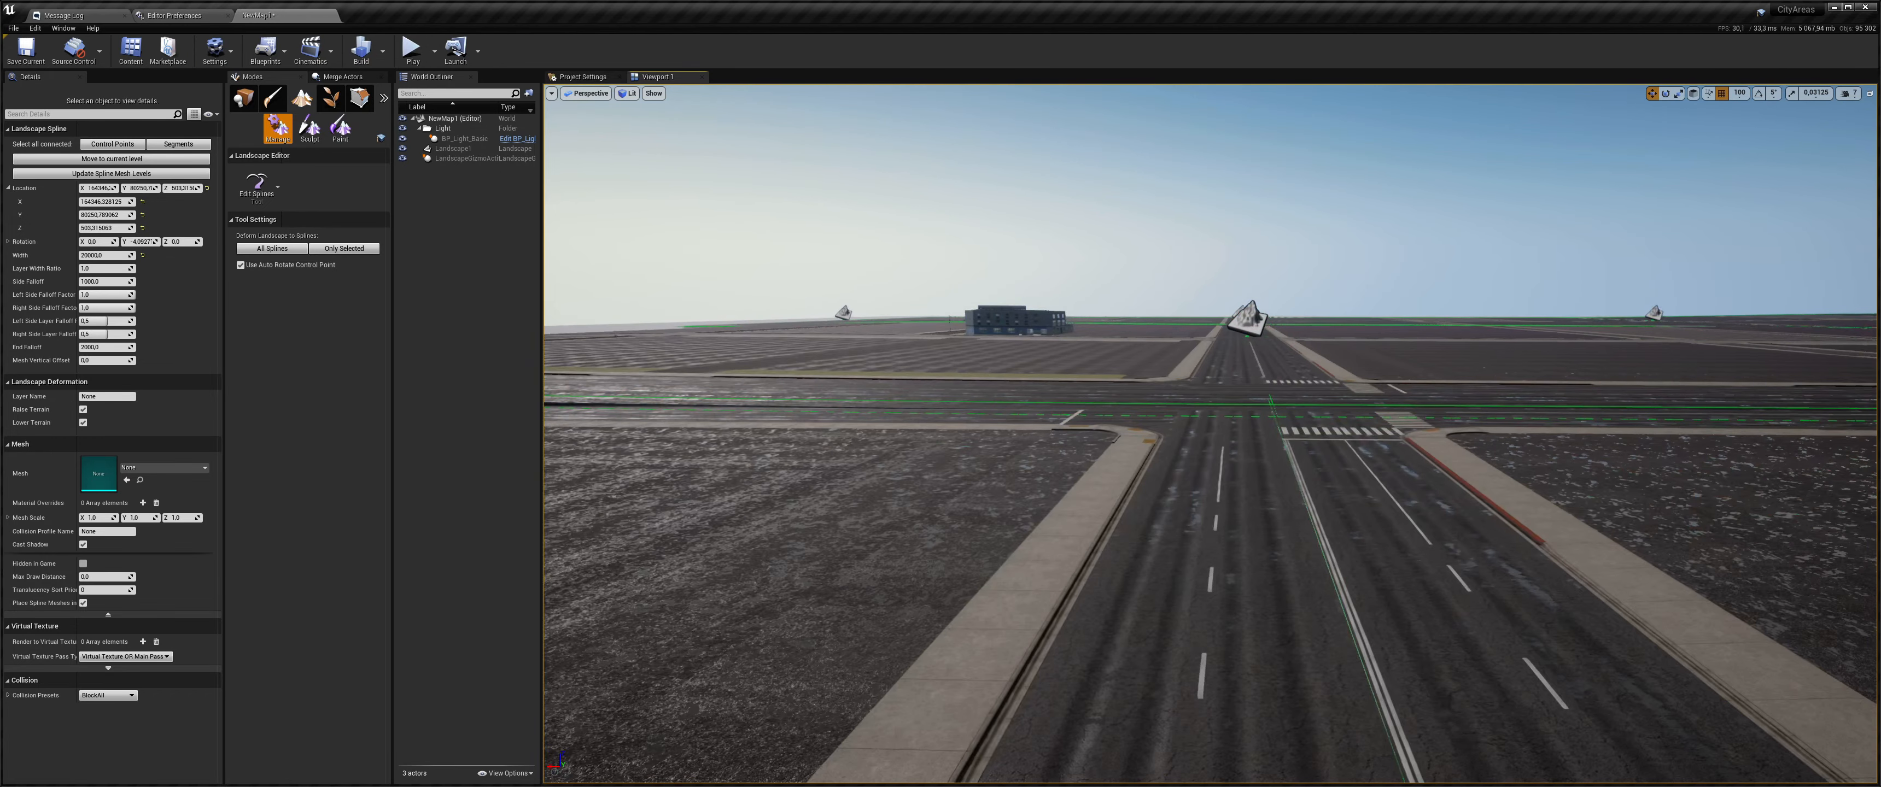
click(1252, 316)
key(e)
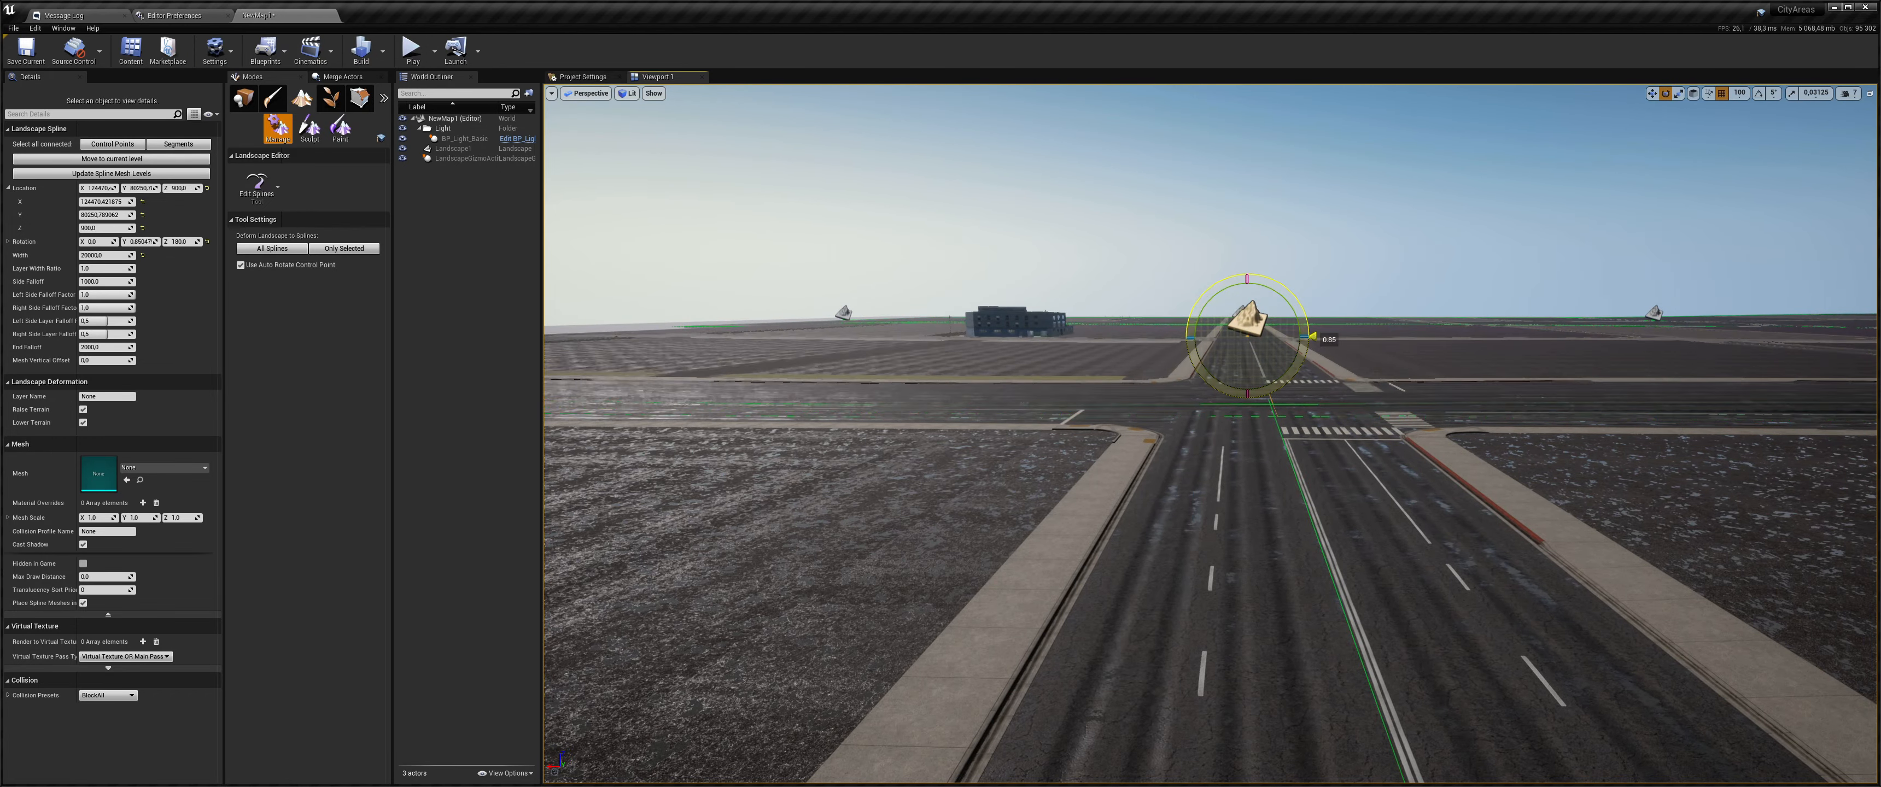
key(w)
drag(1249, 313, 1237, 305)
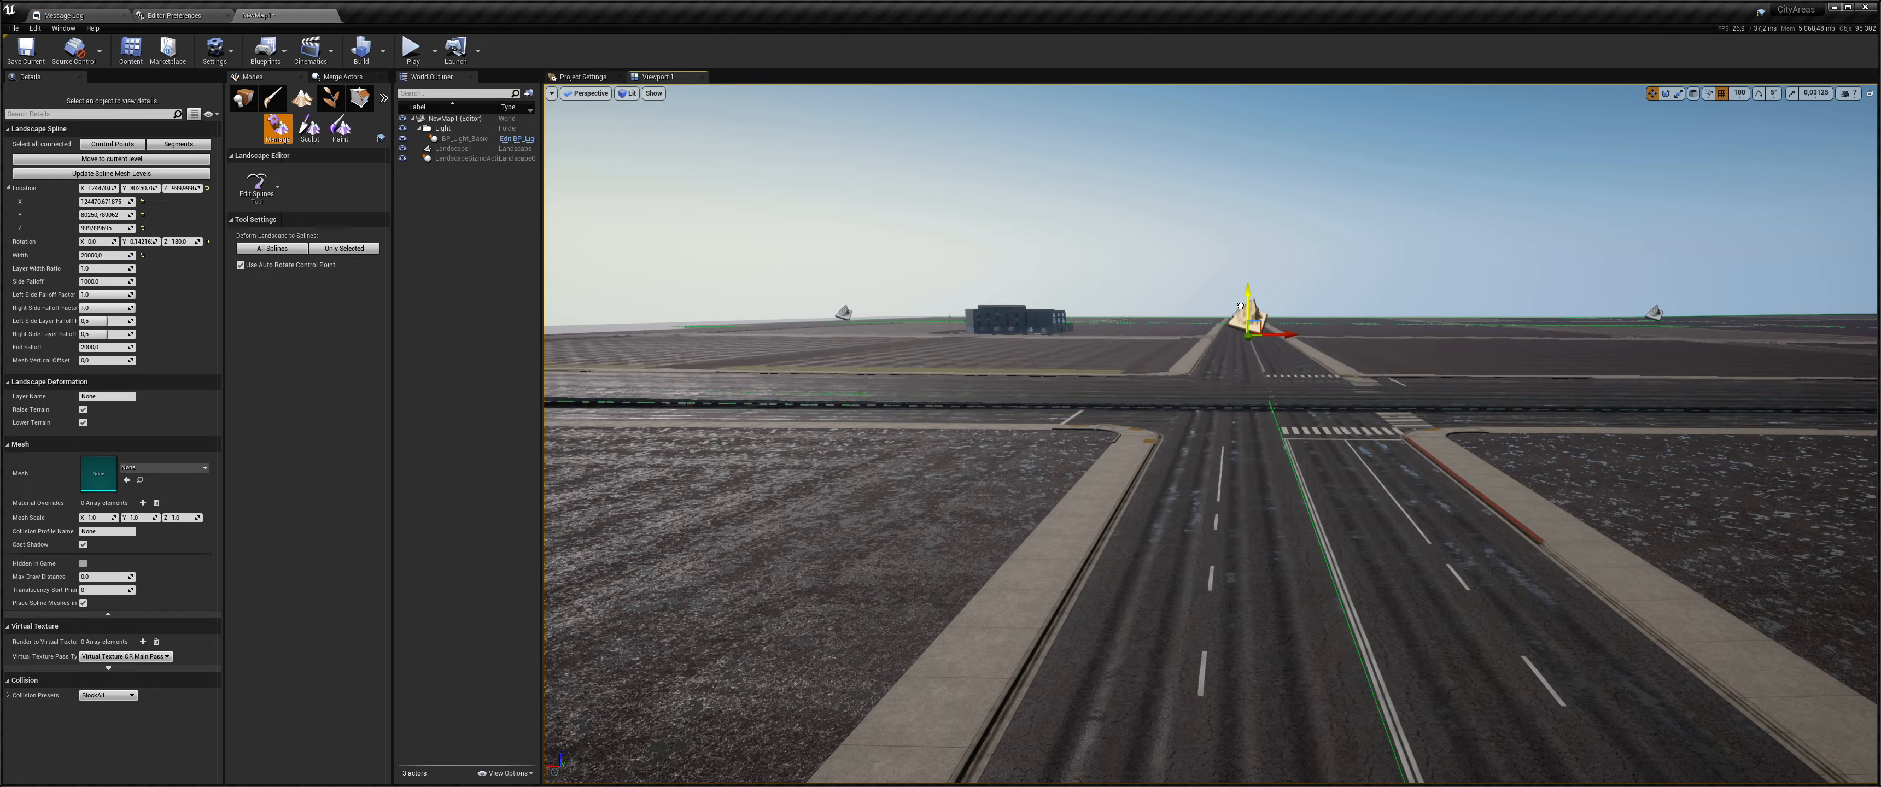
- Raise the tilted inner-row middle control point to about Z 1170, using a position grid snap of 10
key(a)
right_drag(1036, 320, 1424, 281)
key(w)
key(w)
key(w)
right_drag(1169, 300, 1314, 346)
key(s)
key(s)
key(a)
key(w)
key(w)
key(d)
key(w)
key(s)
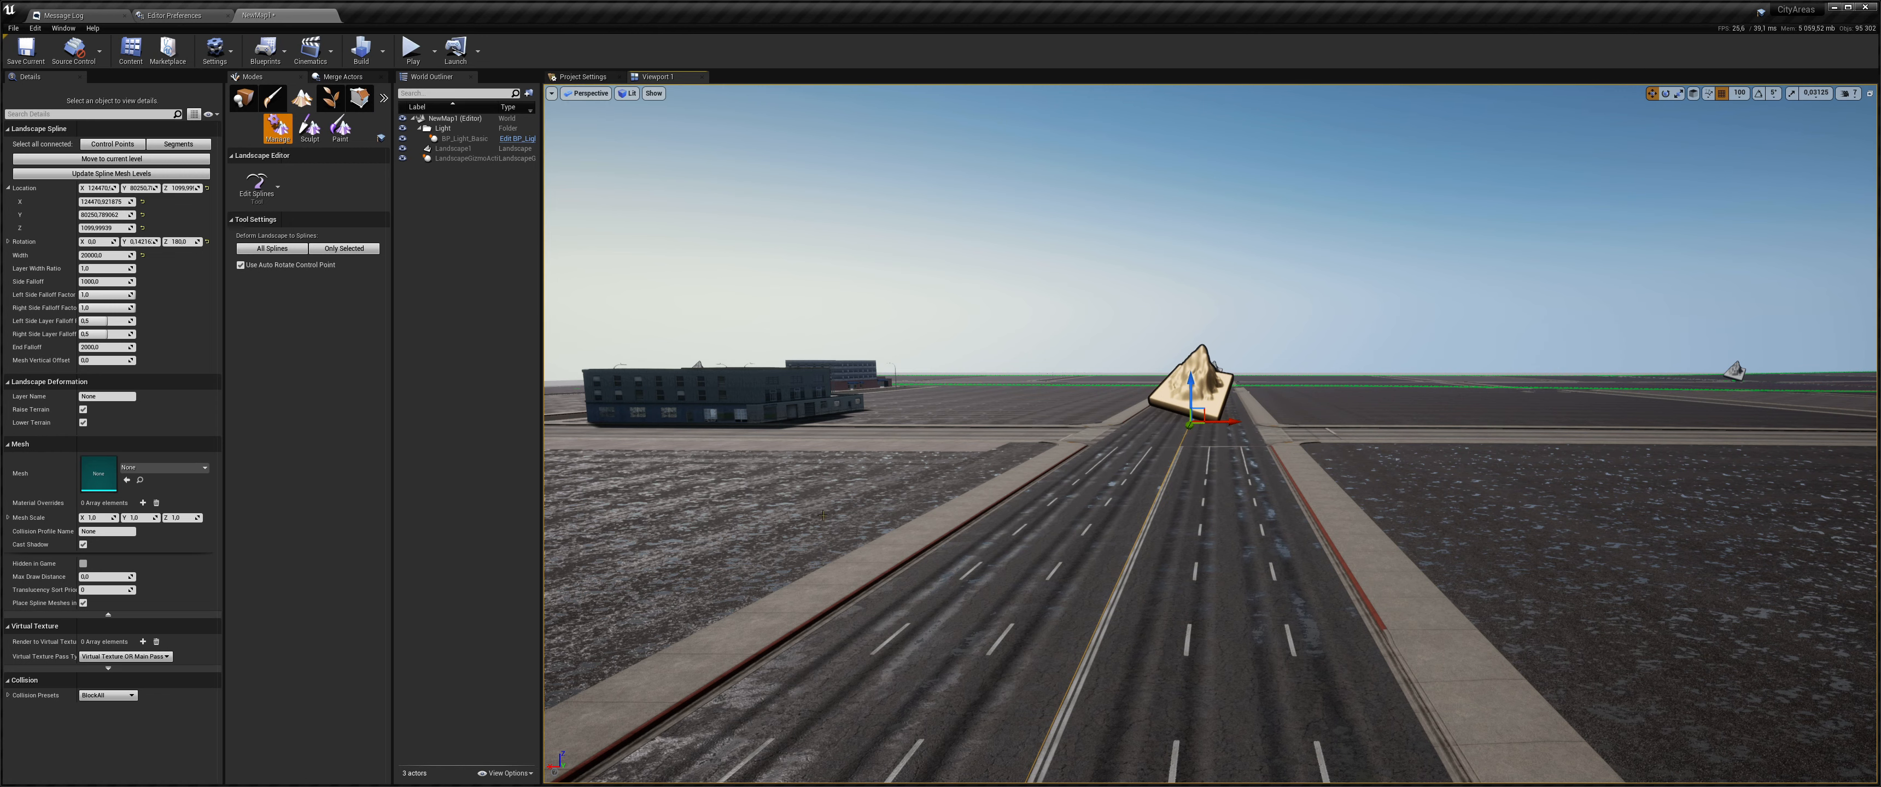
key(w)
right_drag(1314, 346, 1303, 318)
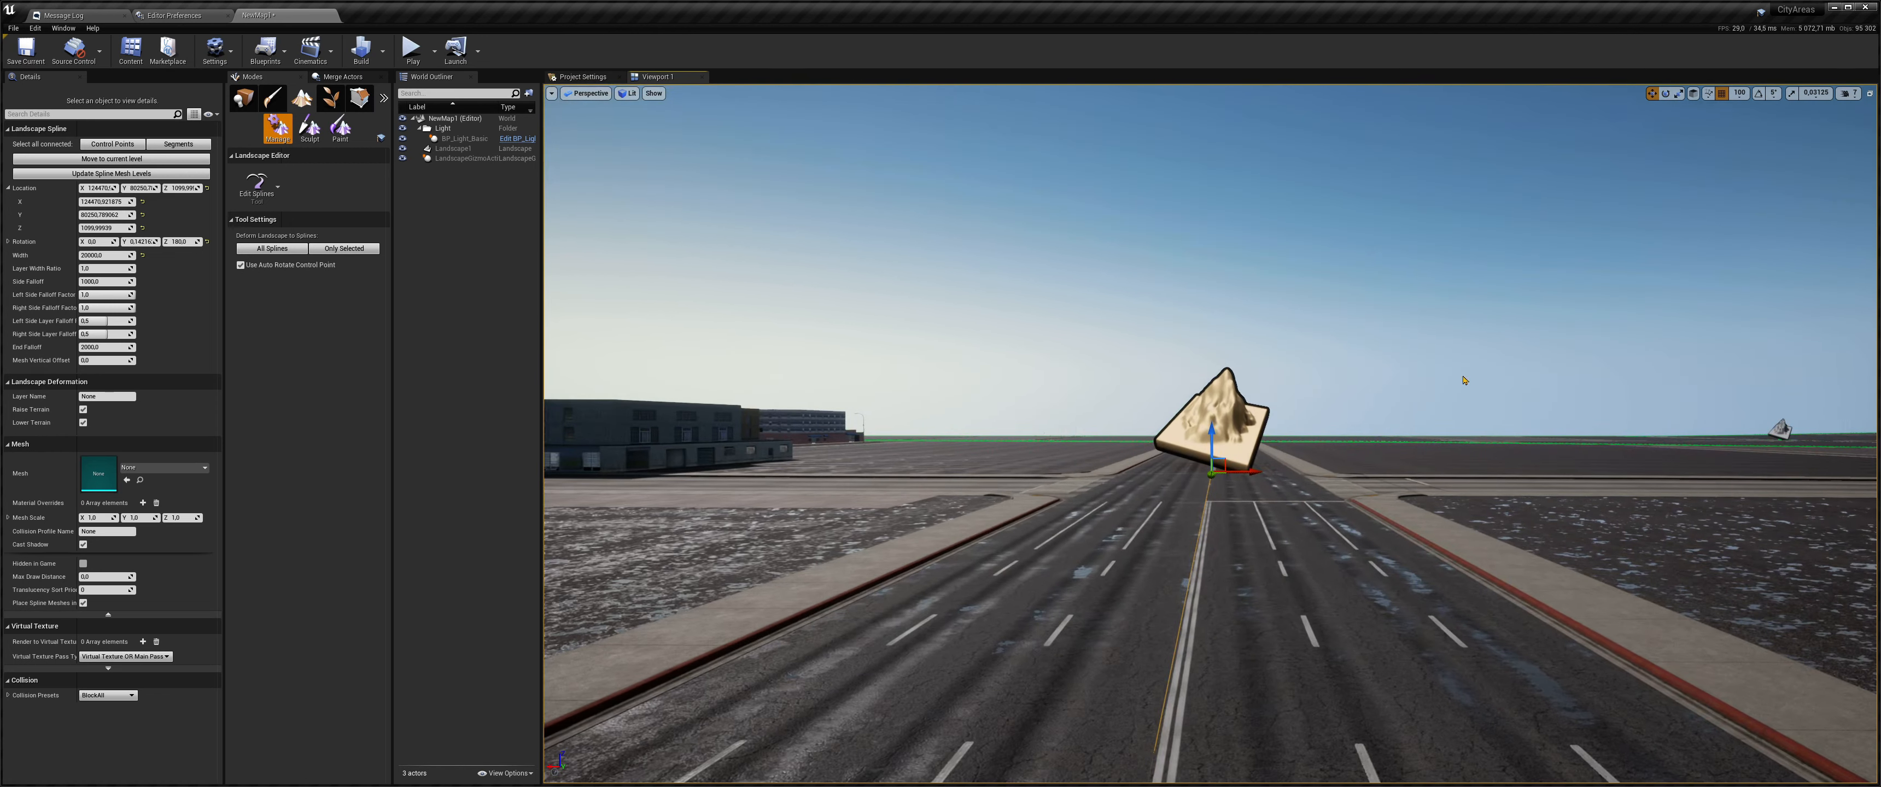
click(1741, 95)
click(1742, 139)
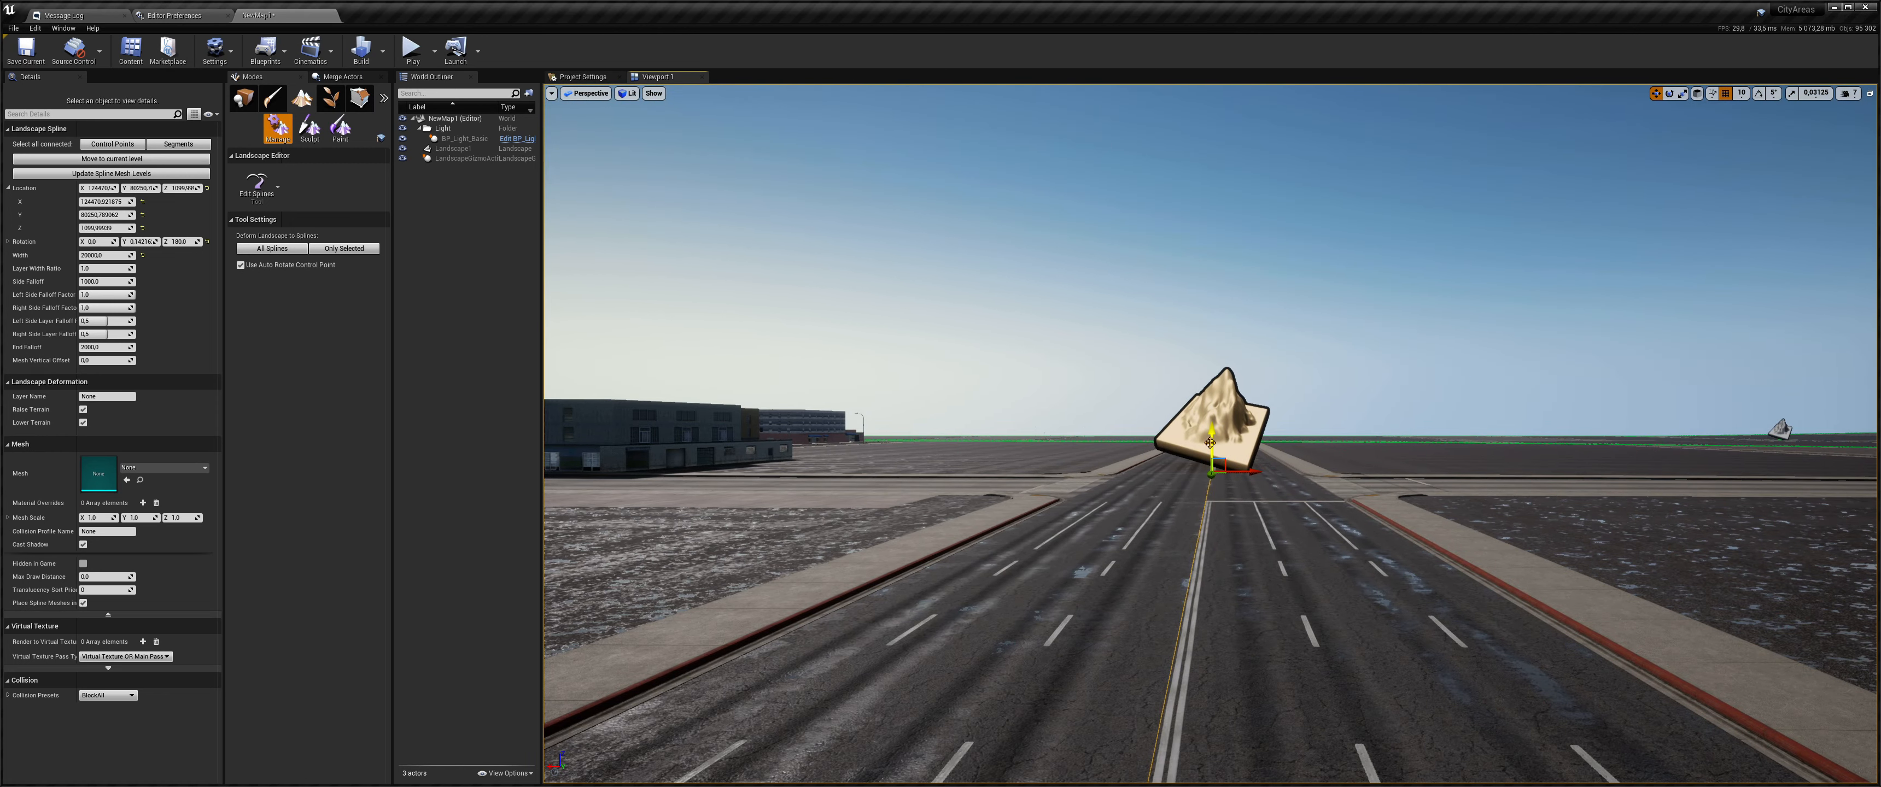
drag(1209, 447, 1204, 440)
- Copy the inner-row middle control point's Y rotation to the two other control points in that row
right_drag(1204, 440, 1183, 509)
key(s)
key(d)
key(a)
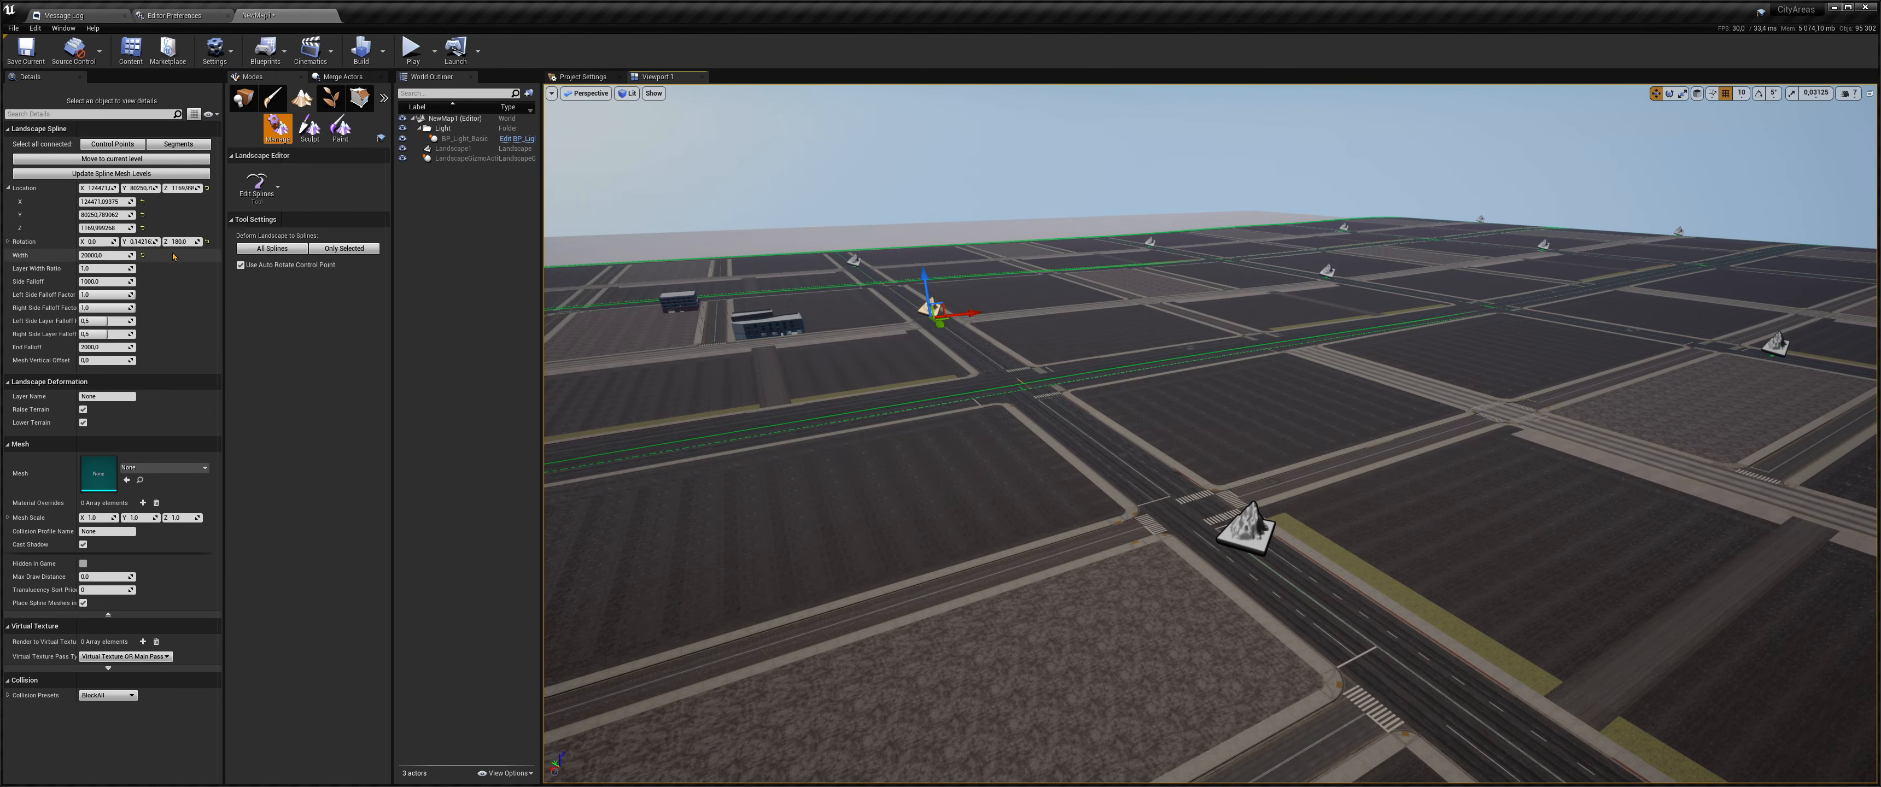
click(156, 241)
click(1246, 533)
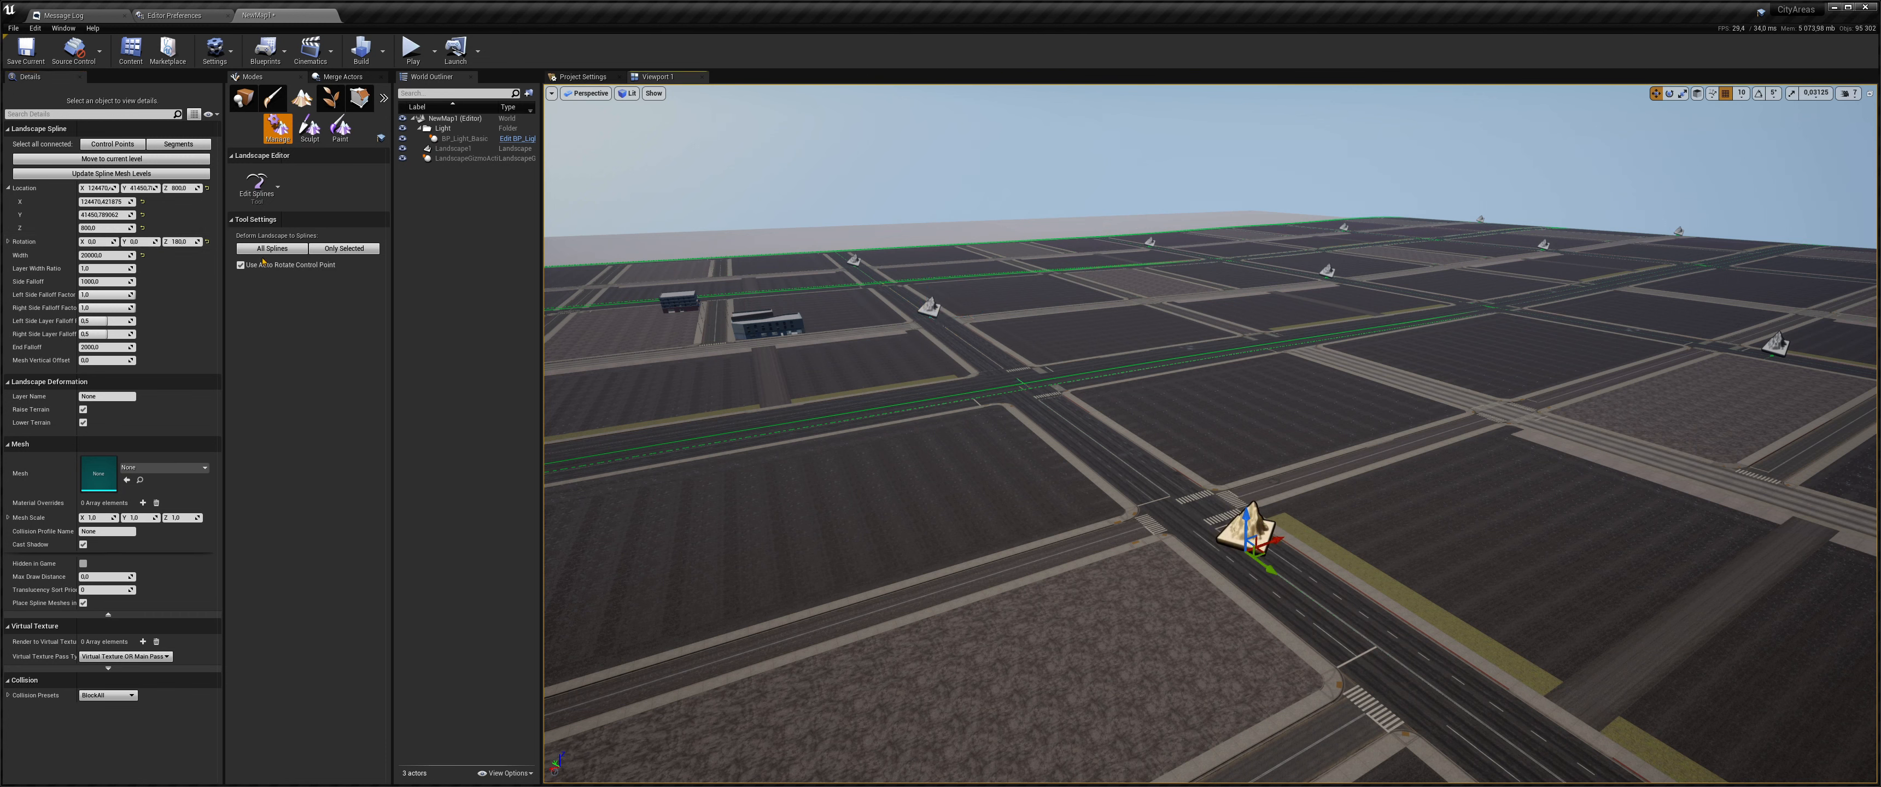
click(860, 262)
click(136, 243)
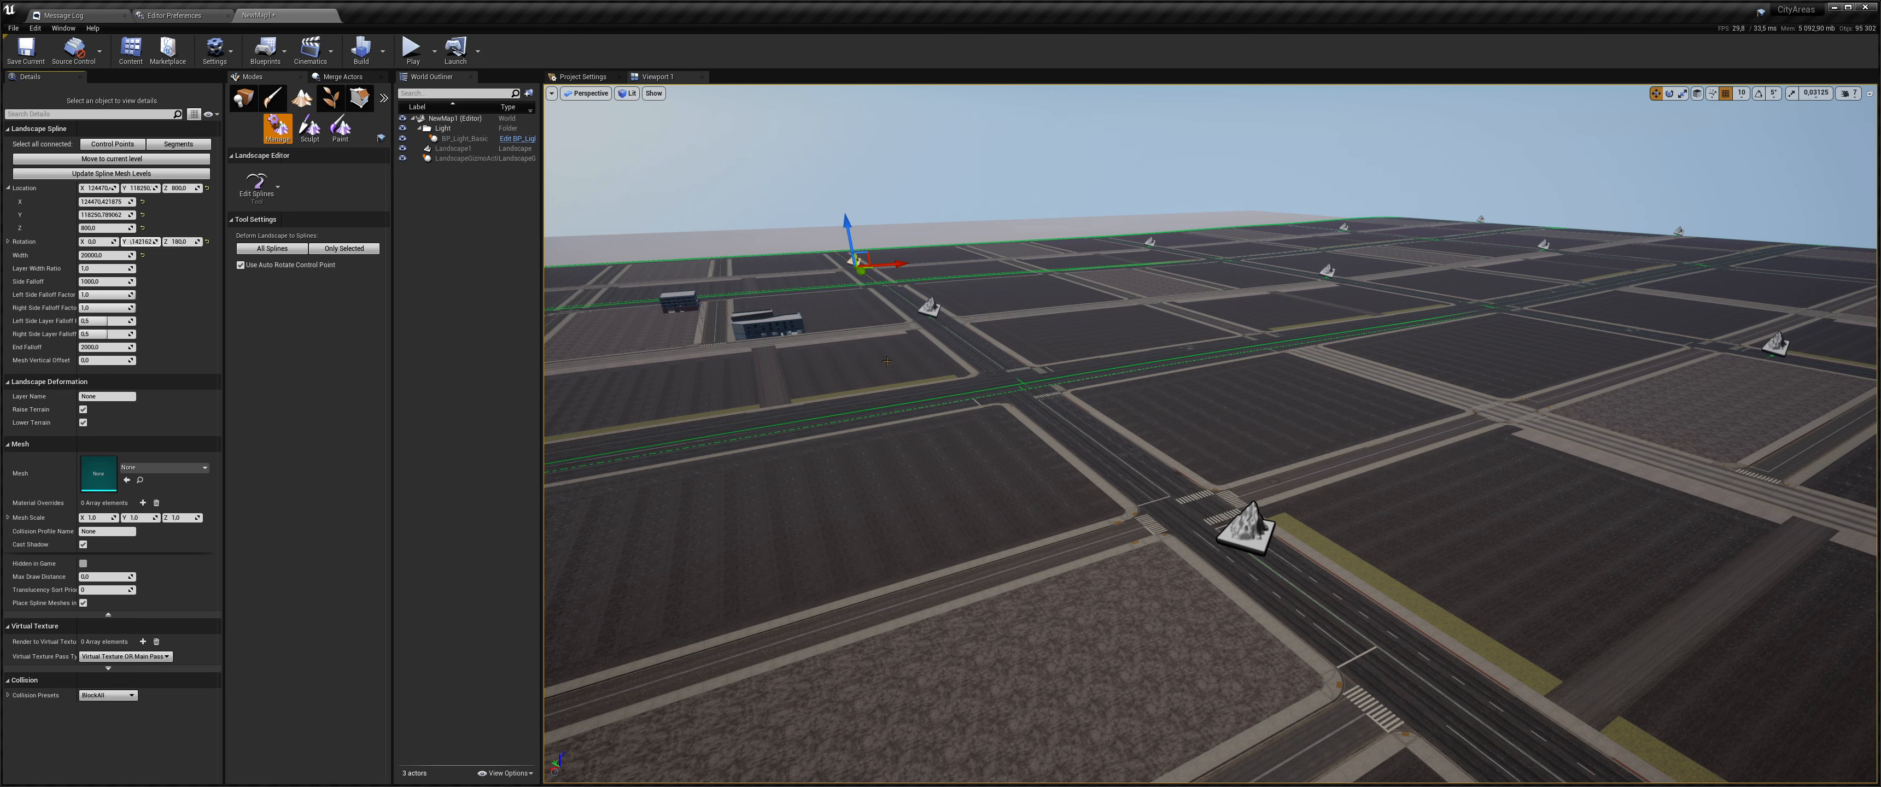
right_drag(880, 372, 840, 372)
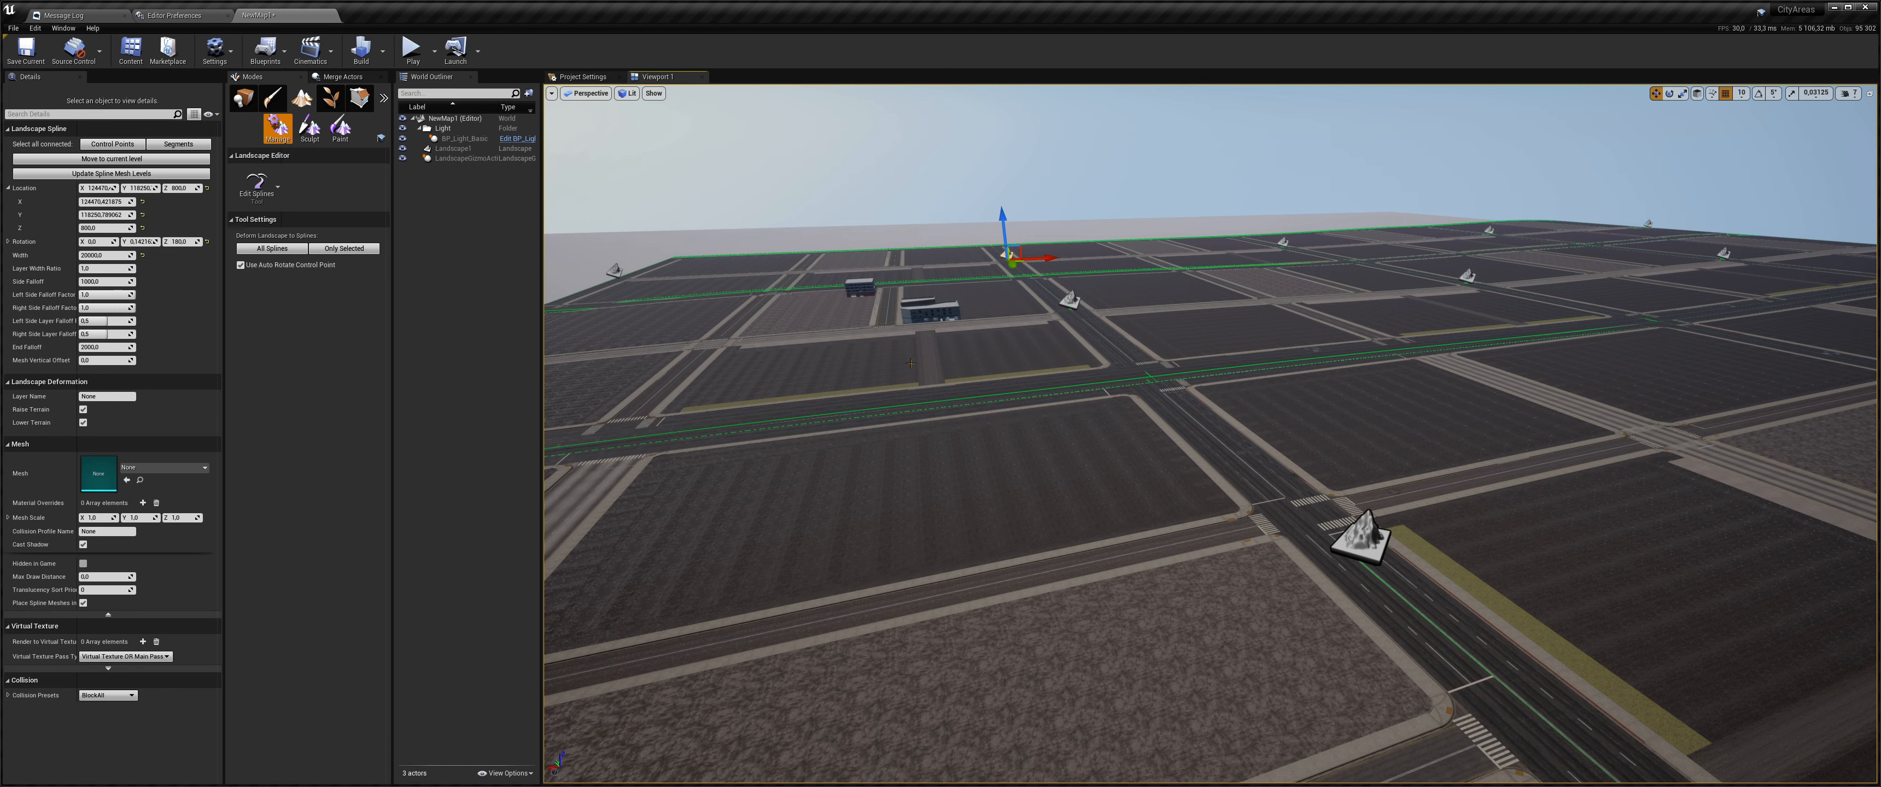
- Copy the Y rotation of the opposite outer edge's middle control point to the two other points along that edge
key(w)
right_drag(925, 368, 944, 407)
click(1045, 328)
click(635, 450)
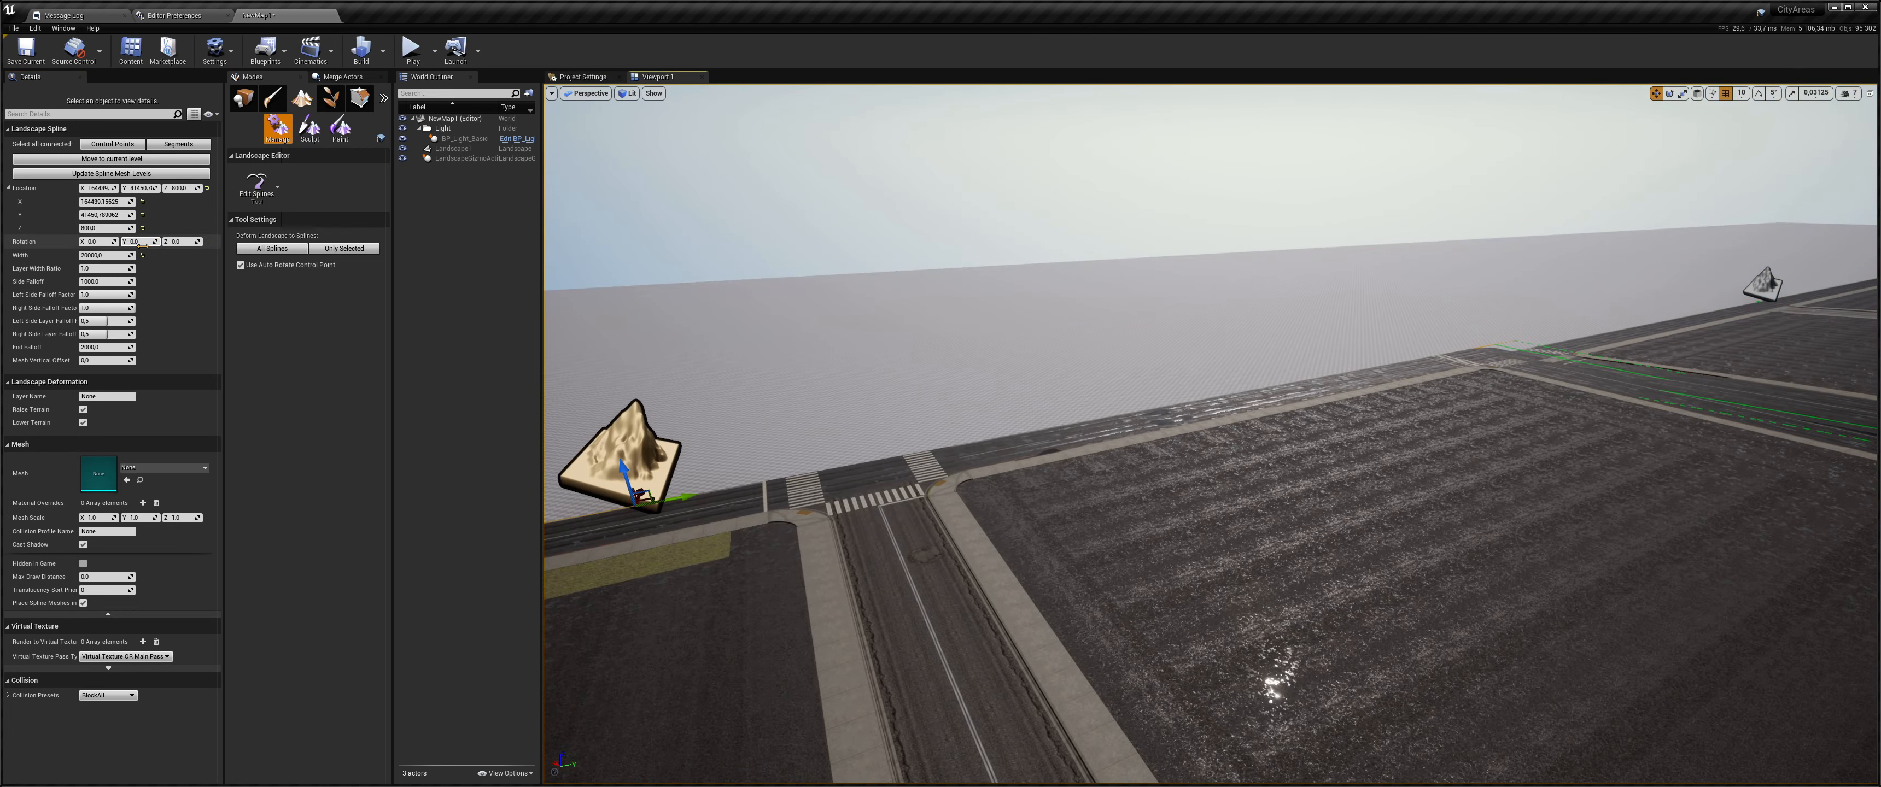
click(104, 256)
key(w)
right_drag(810, 365, 679, 376)
click(869, 391)
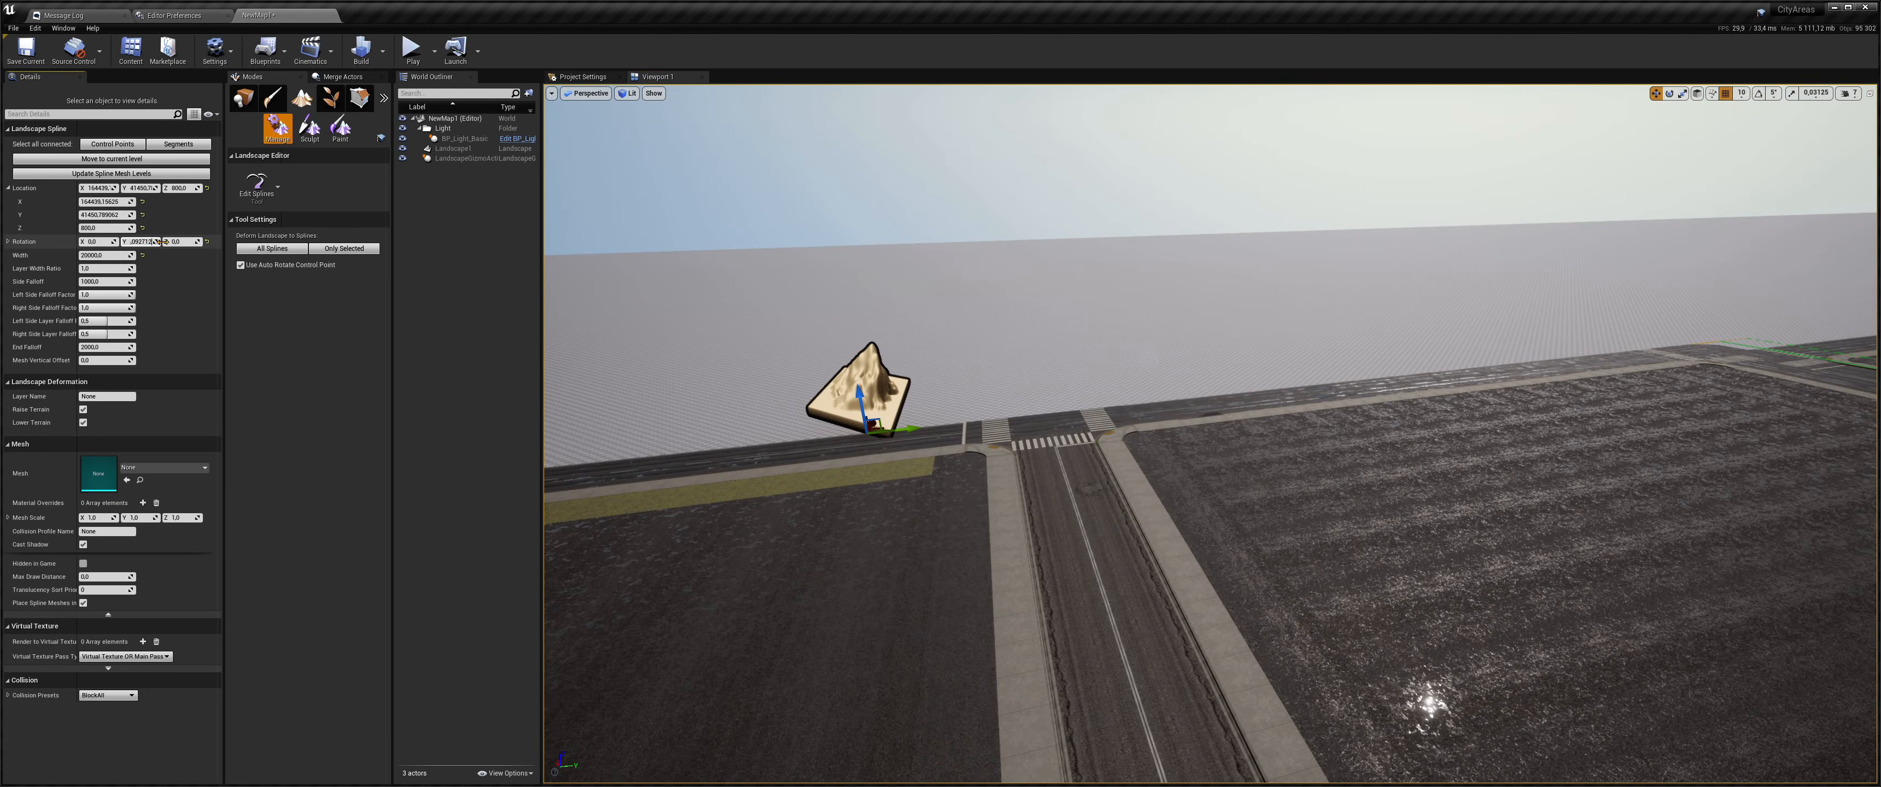
key(Return)
right_drag(1169, 272, 1460, 274)
click(1254, 239)
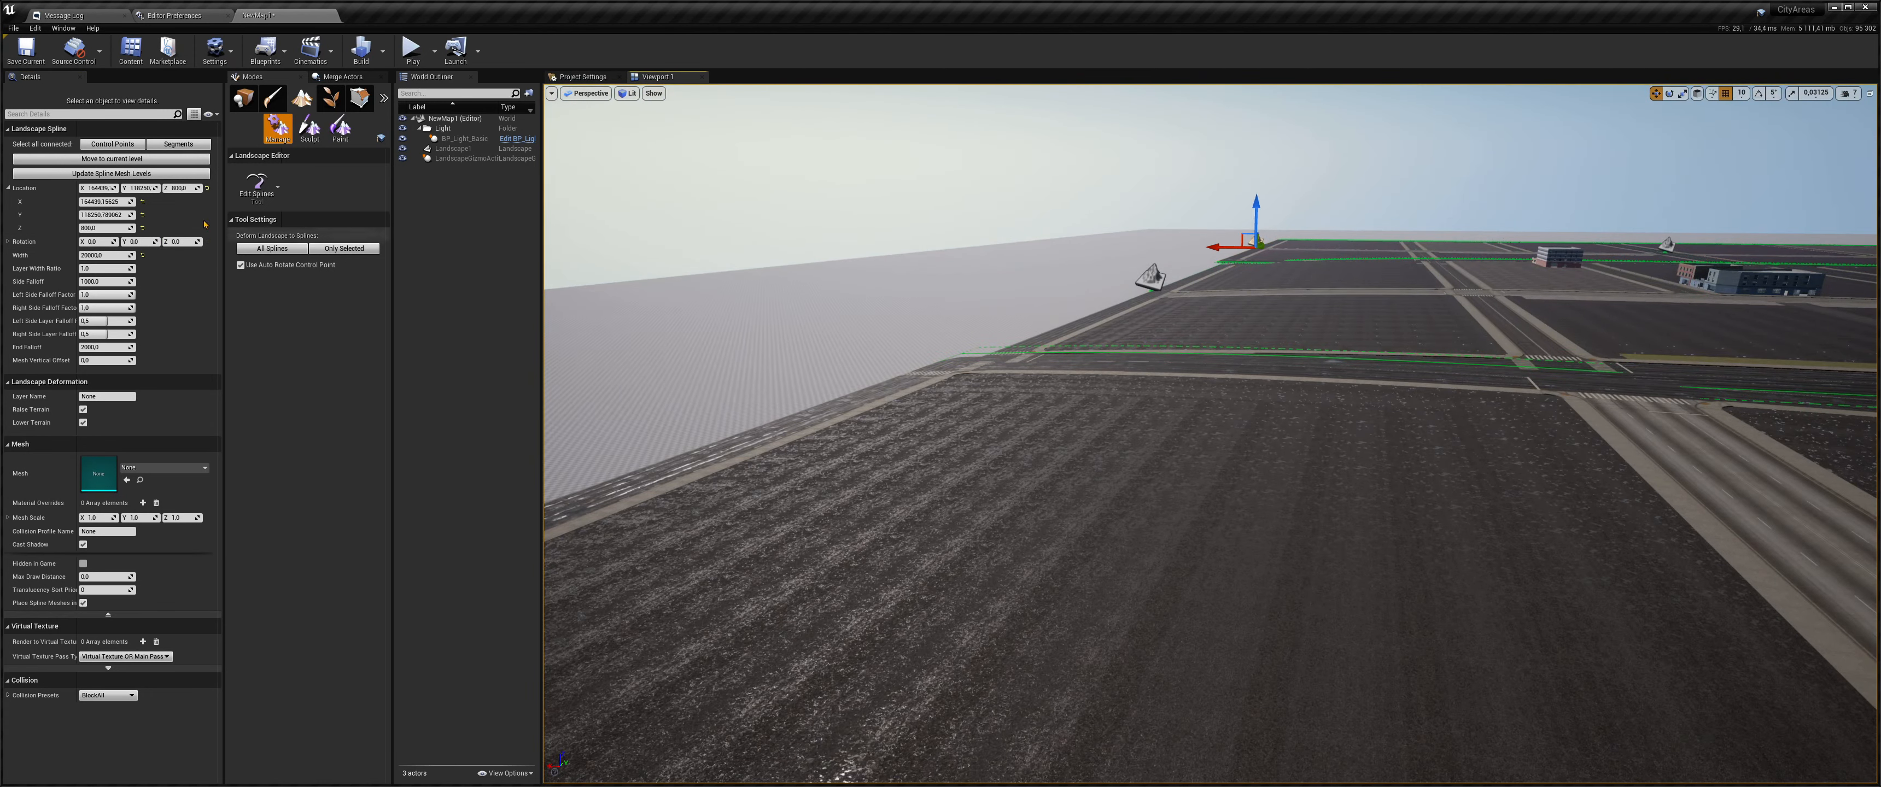
right_drag(873, 273, 913, 274)
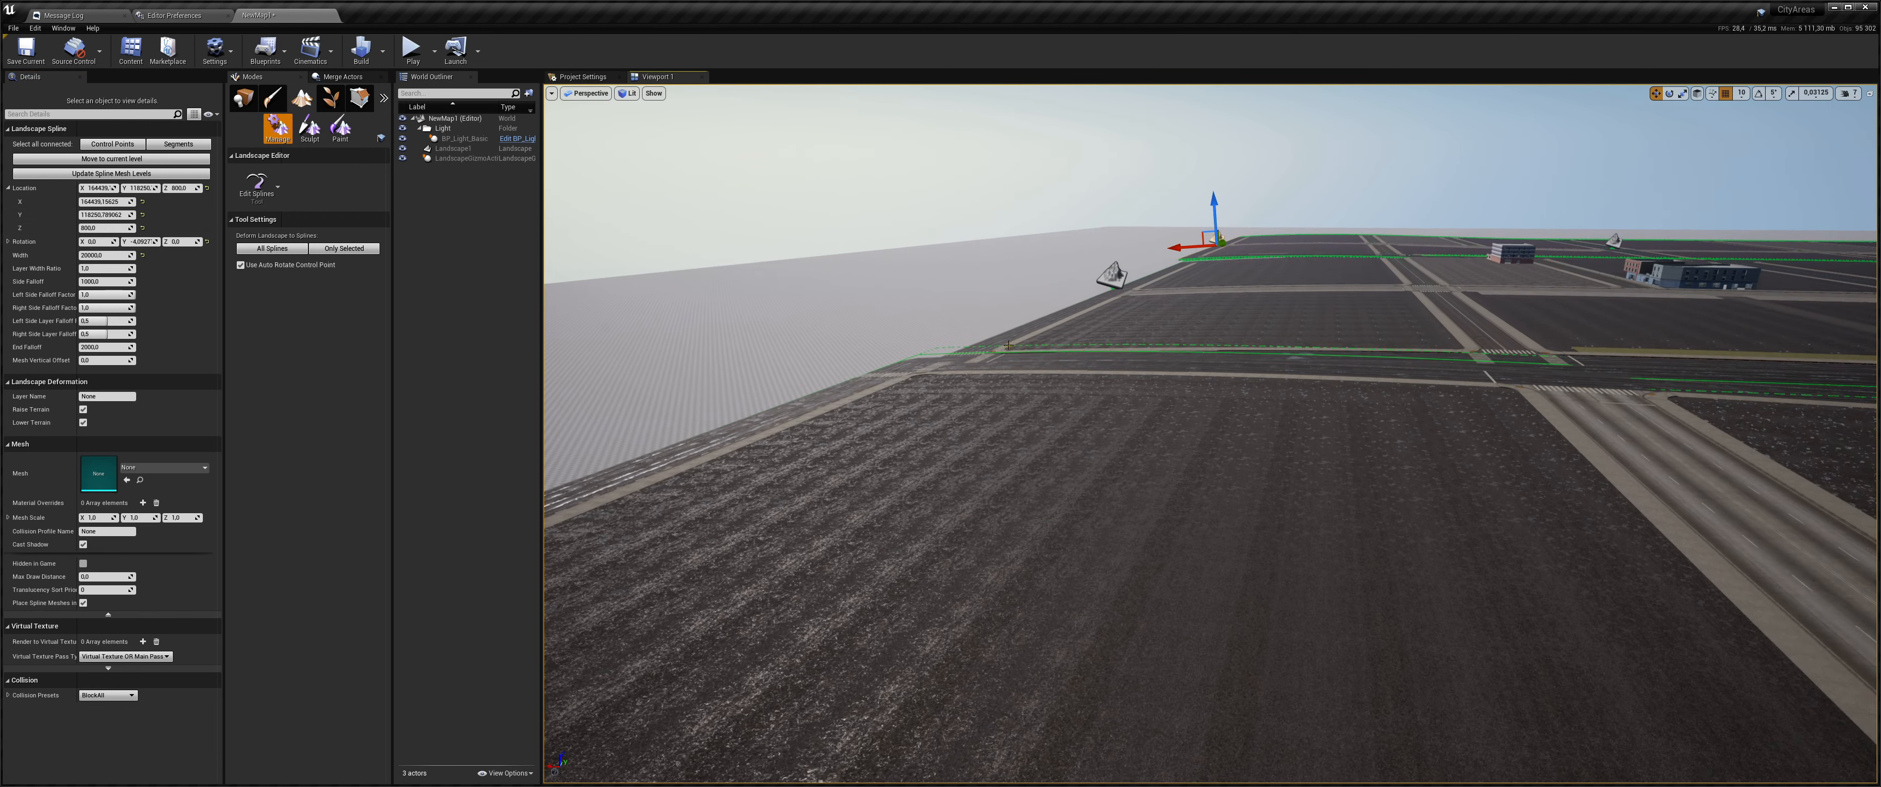
- Copy the Z location of the opposite outer edge's middle control point to the two other points along that edge
click(1124, 279)
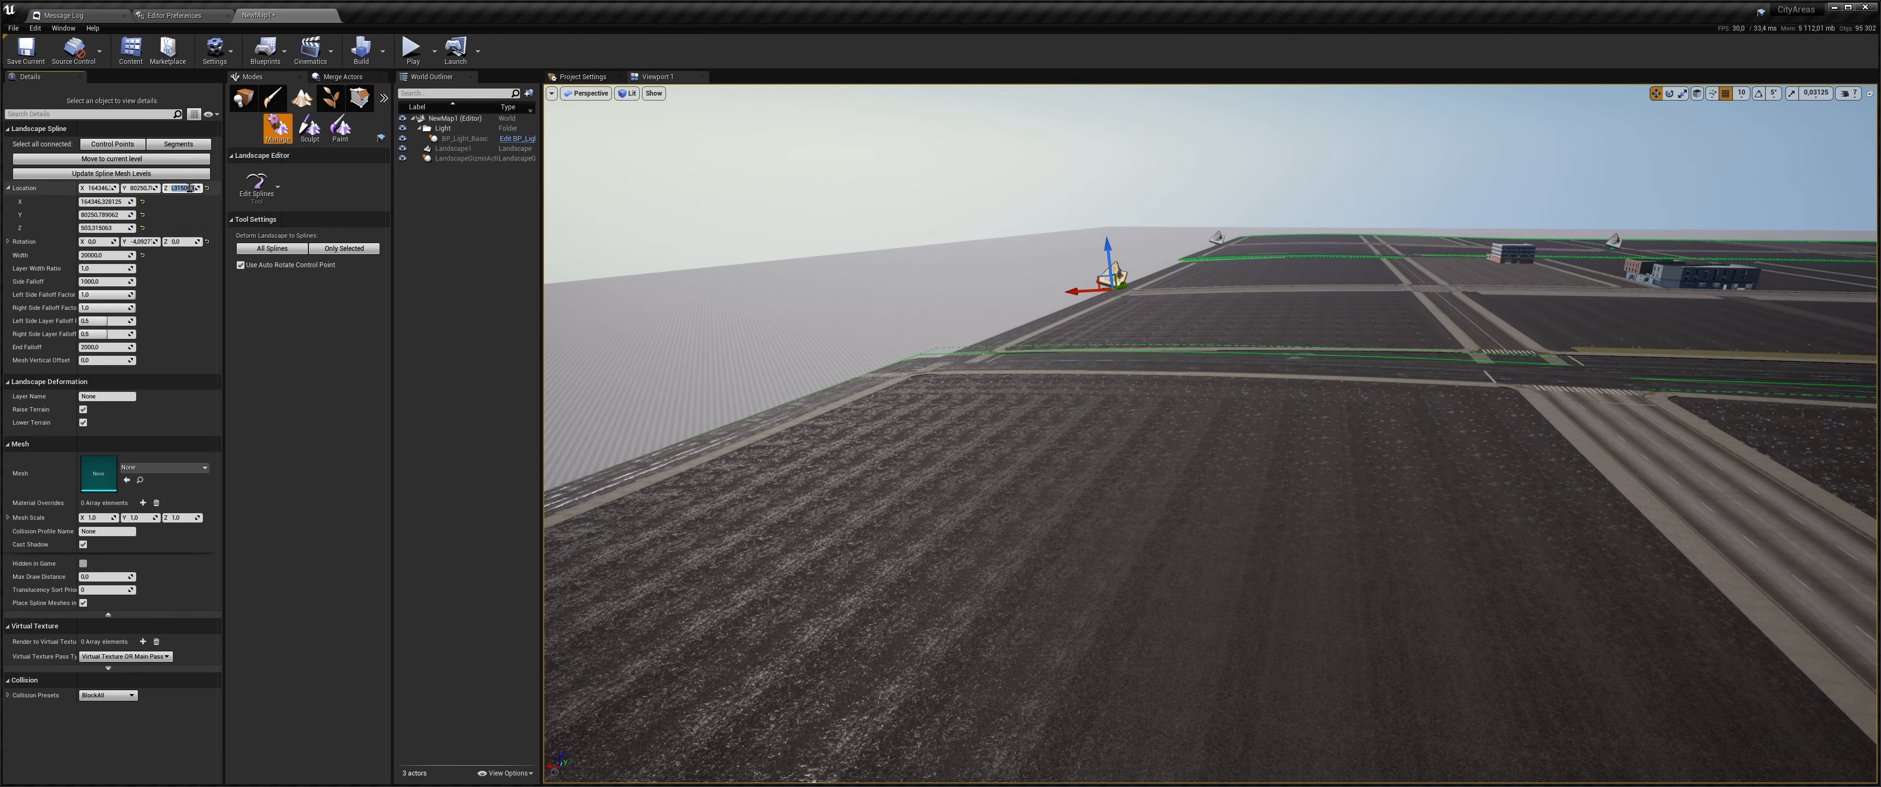
right_drag(986, 350, 701, 355)
click(947, 380)
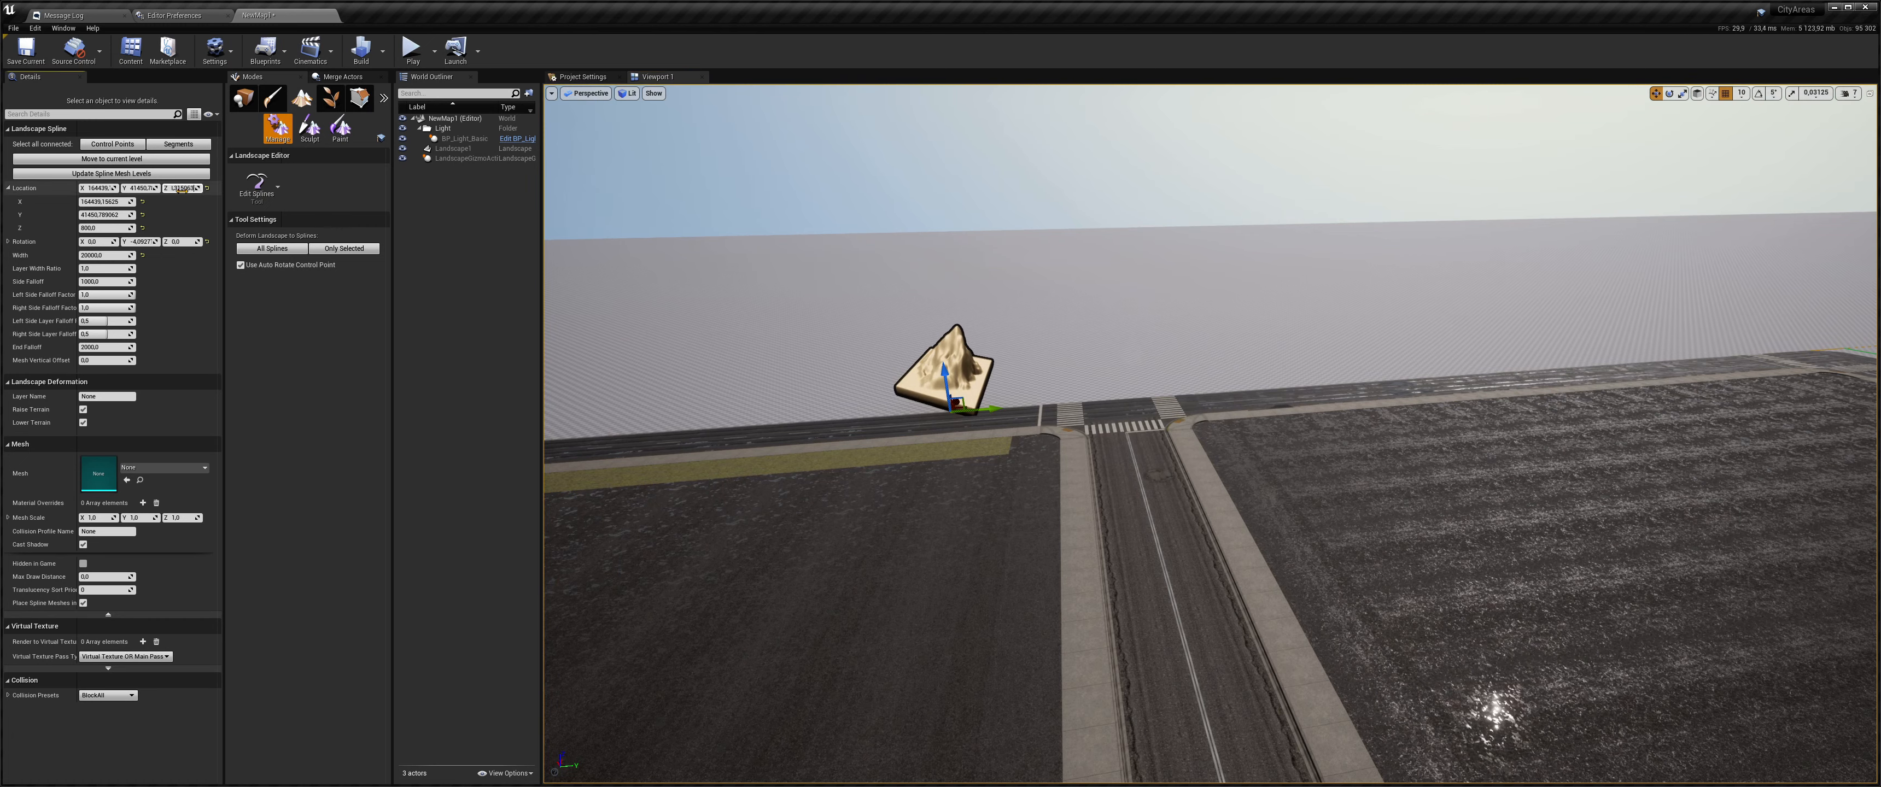
right_drag(876, 395, 1139, 394)
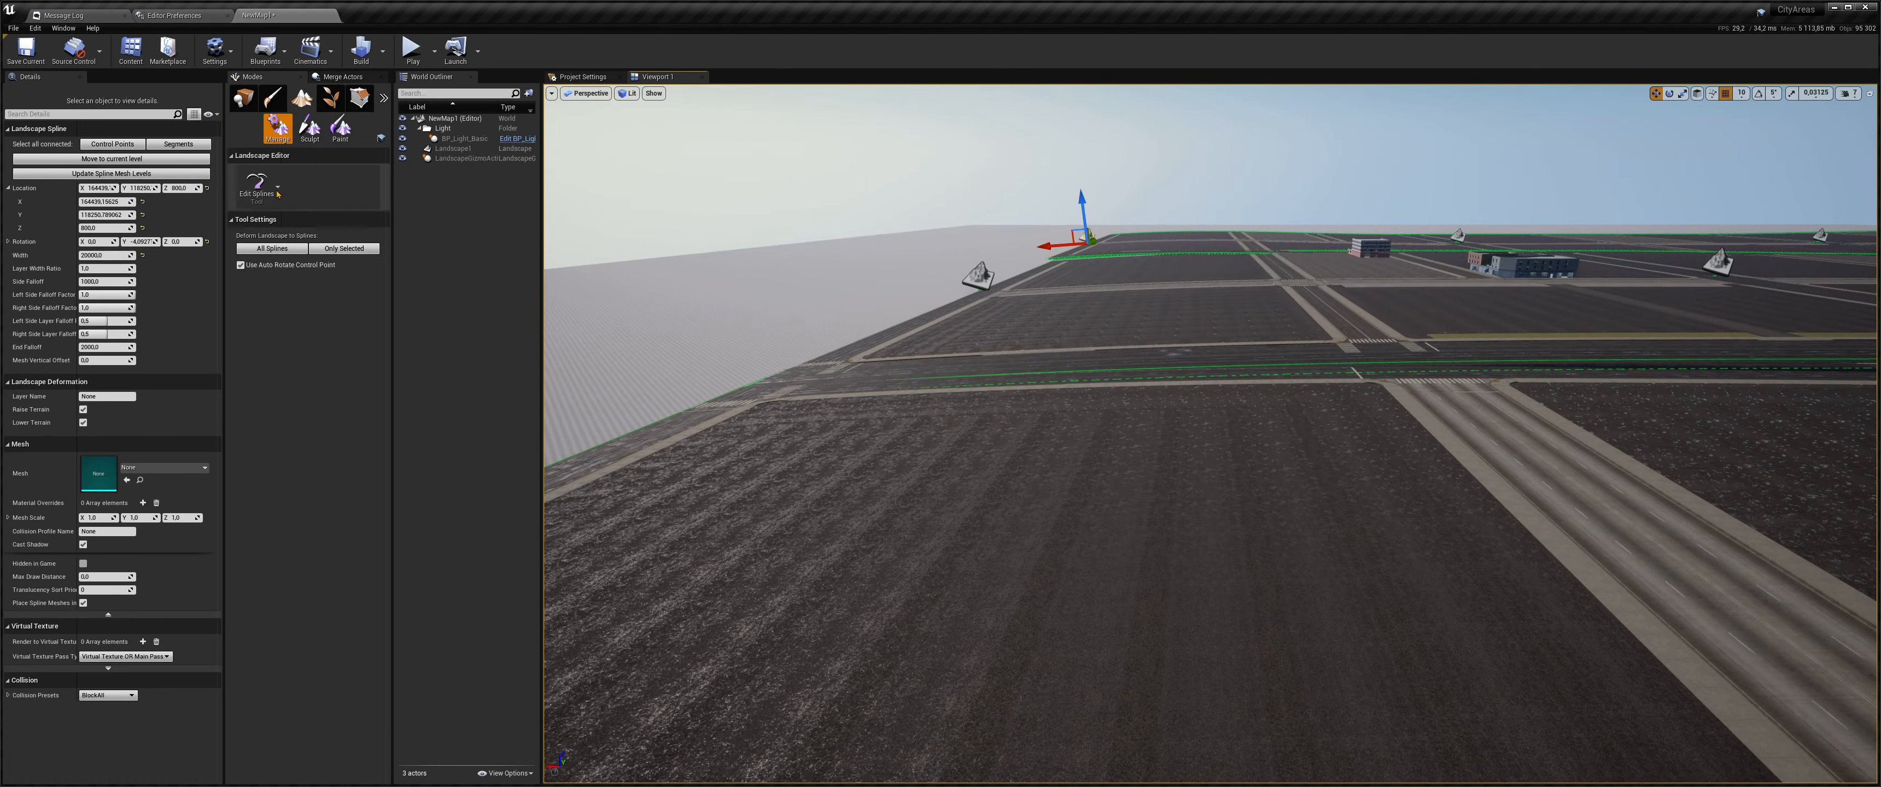
- Copy the inner-row middle control point's Z location of about 1170 to the two other control points in that row
key(w)
right_drag(913, 387, 1010, 375)
key(s)
key(d)
click(1245, 263)
click(181, 188)
key(ctrl+c)
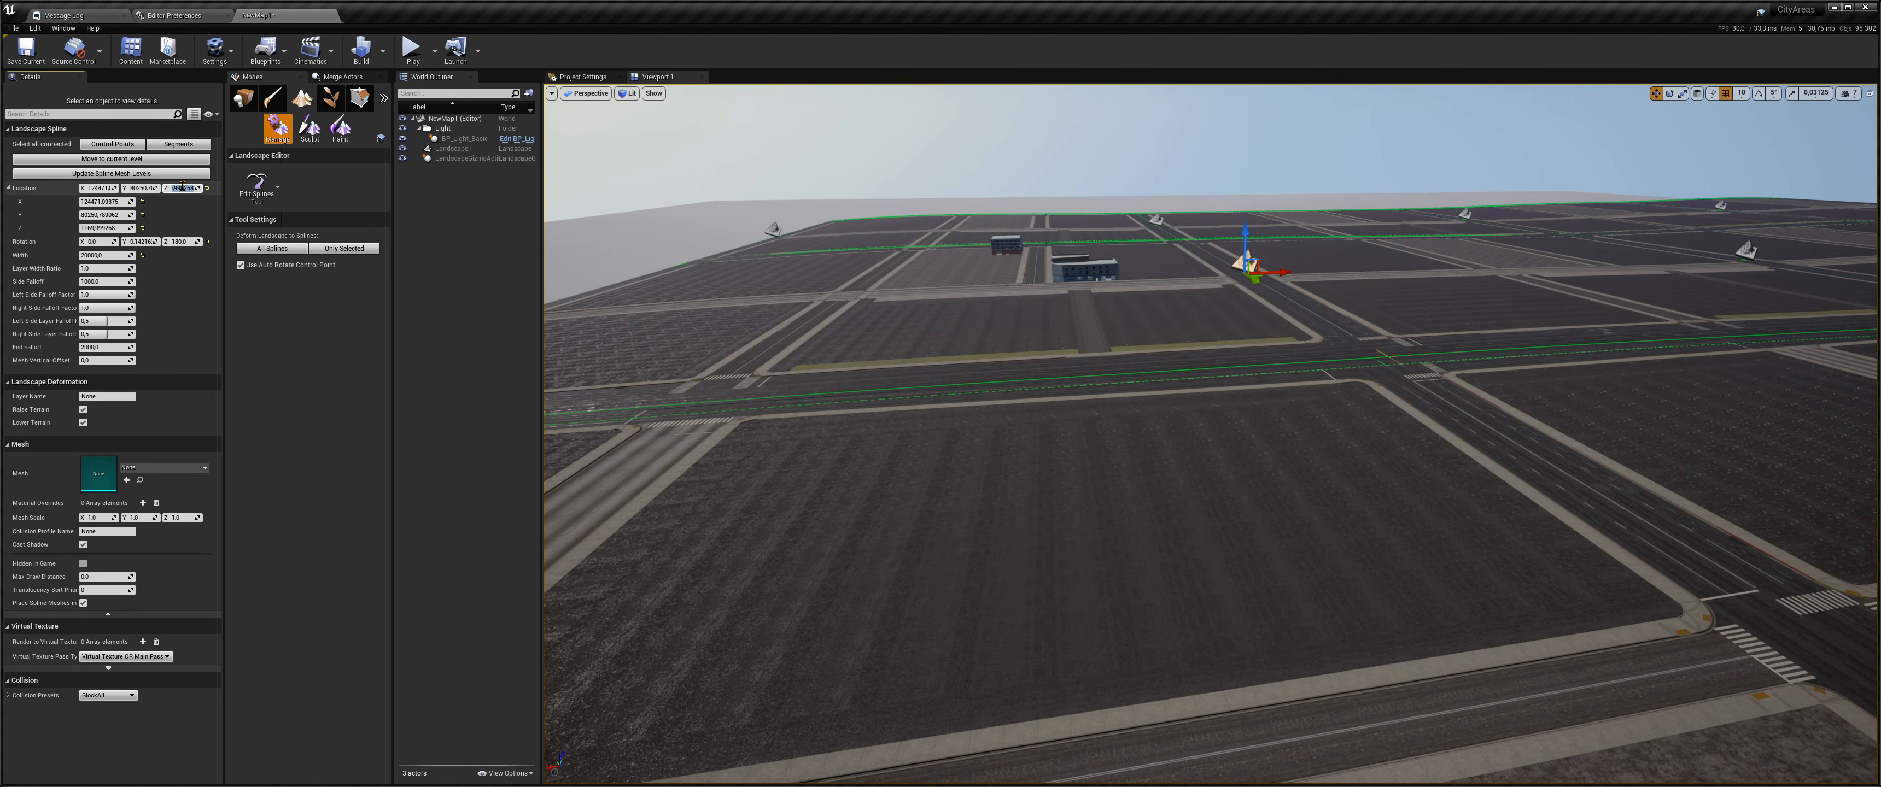
click(1160, 221)
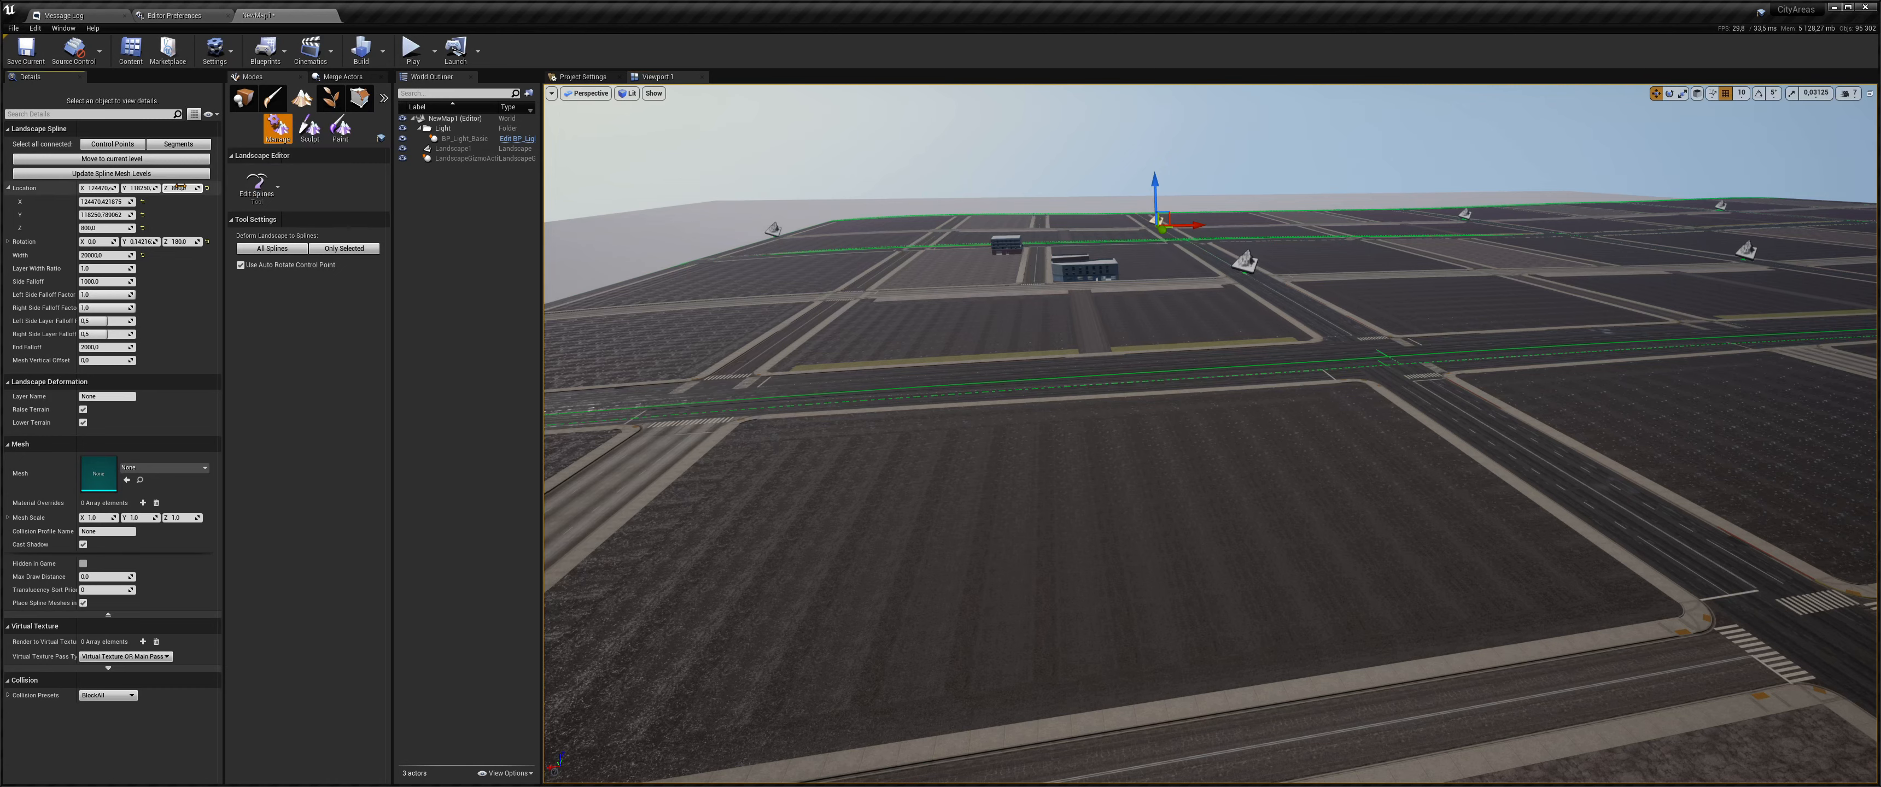
right_drag(858, 254, 975, 263)
click(1574, 527)
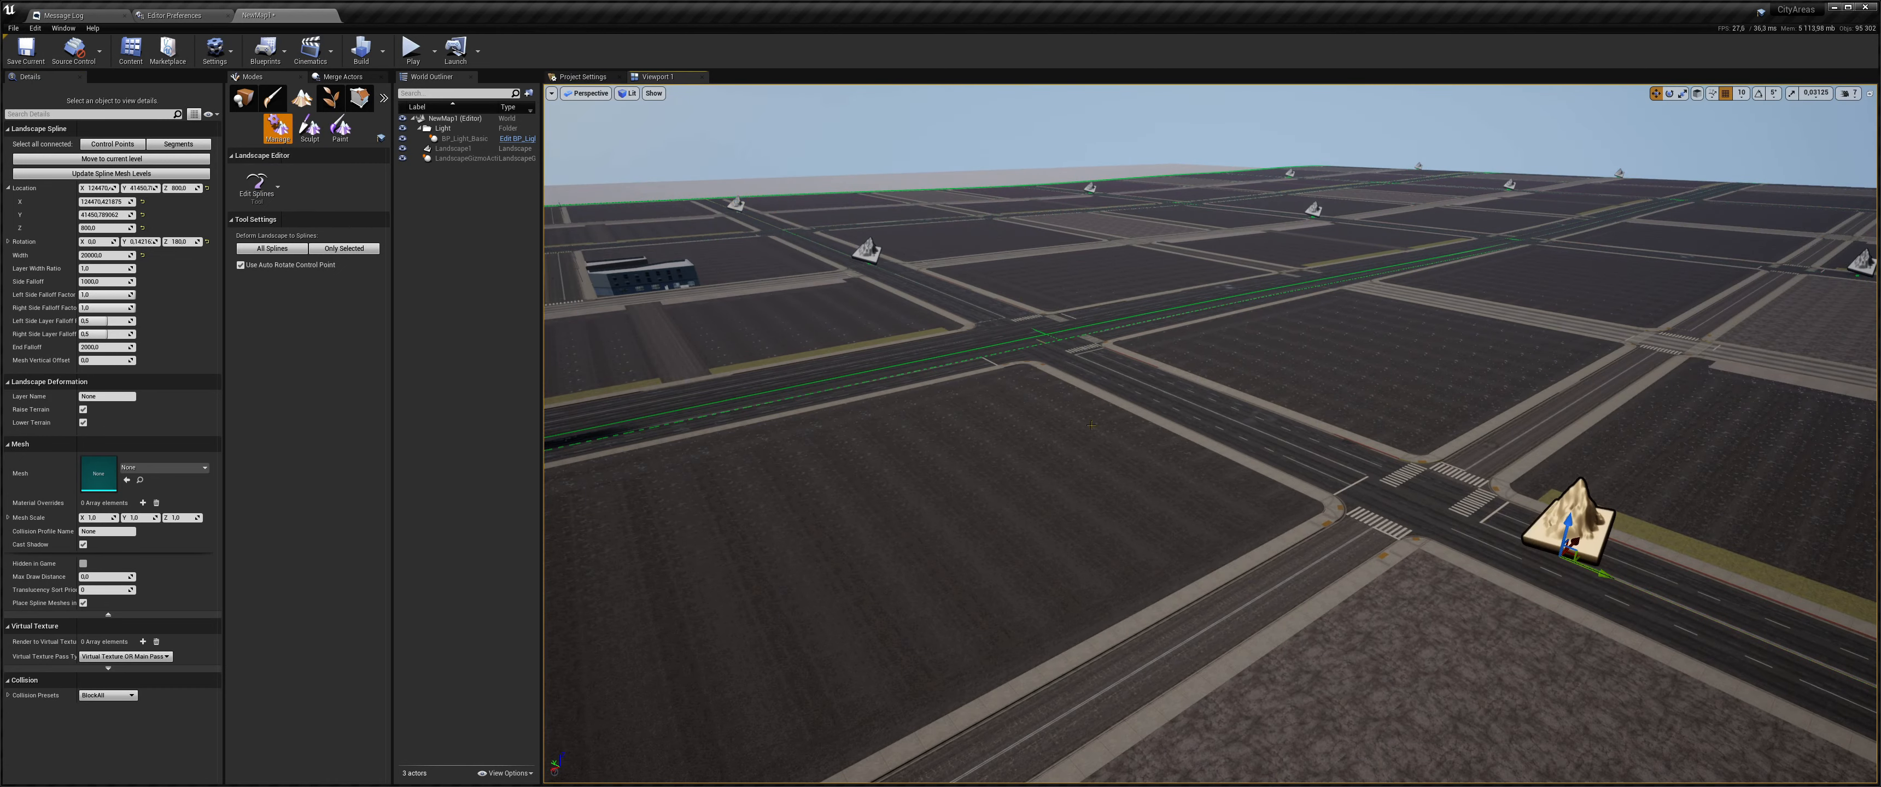
key(ctrl+v)
- Reapply the inner-row middle control point's Y rotation to the far and near control points of that row
right_drag(1153, 276, 1015, 259)
key(w)
key(d)
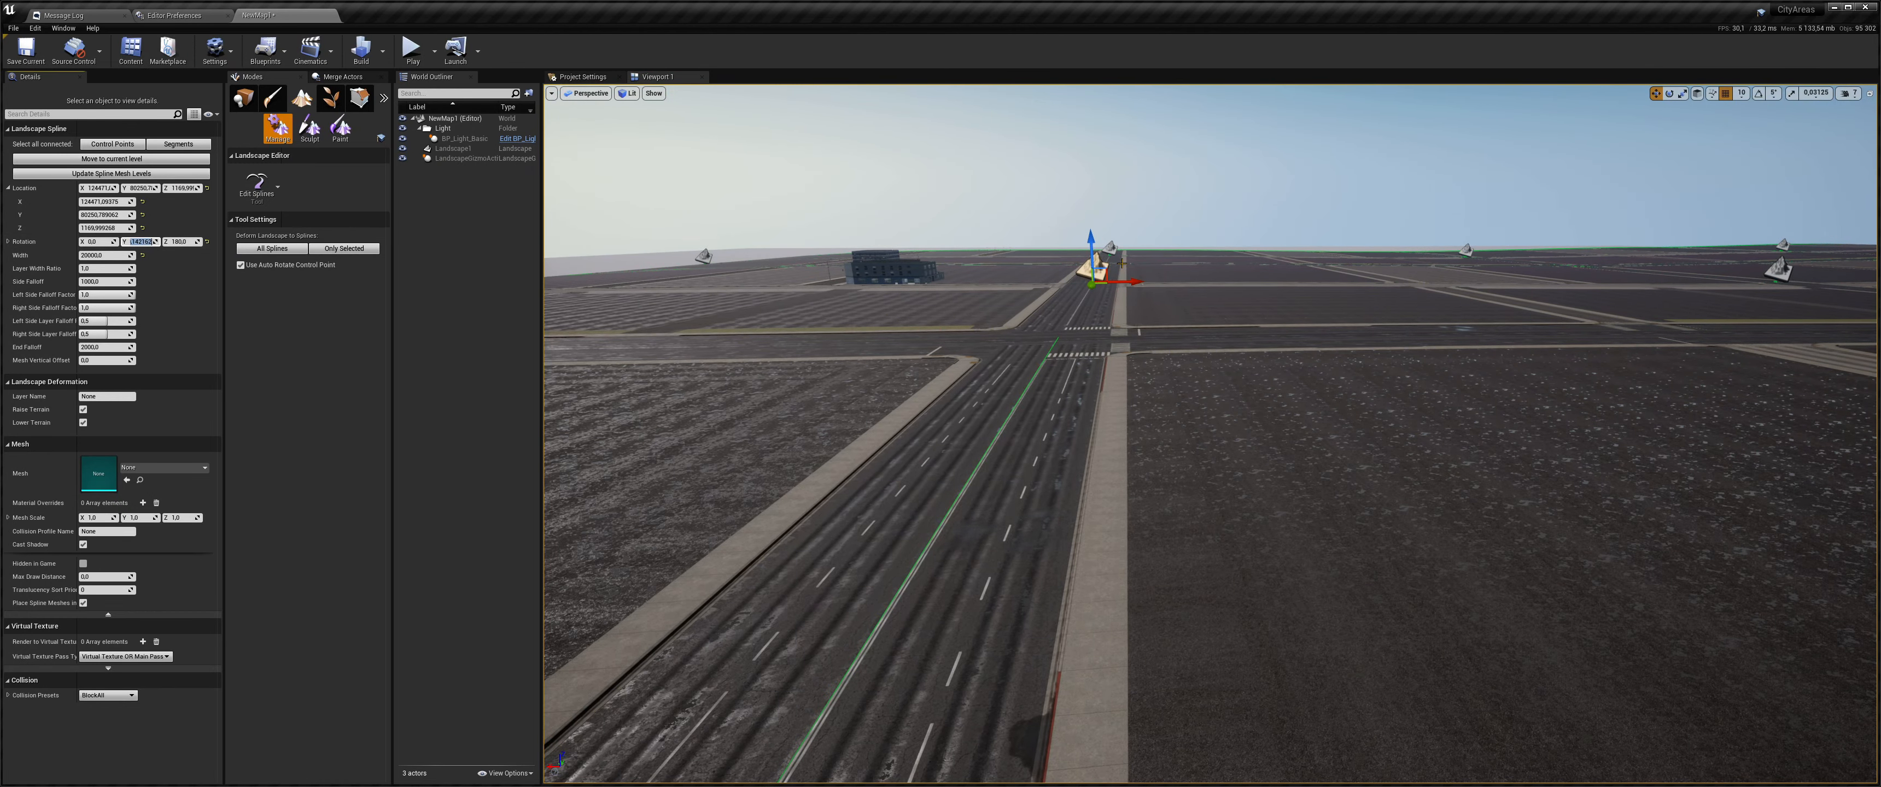
click(1110, 248)
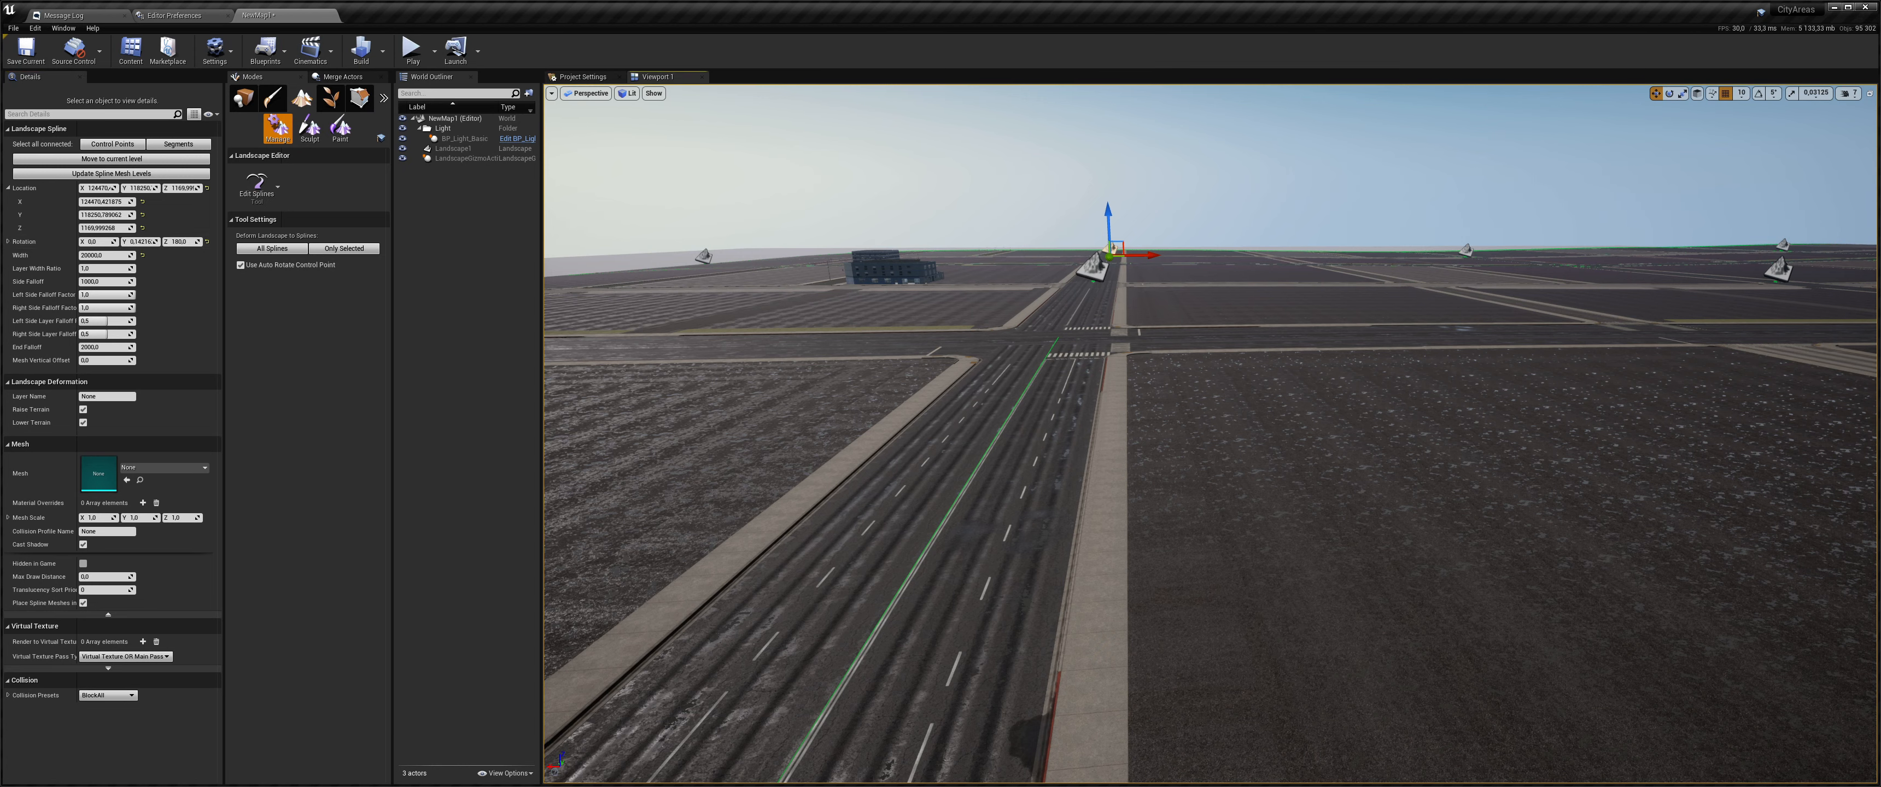
right_drag(1197, 376, 715, 372)
click(1197, 376)
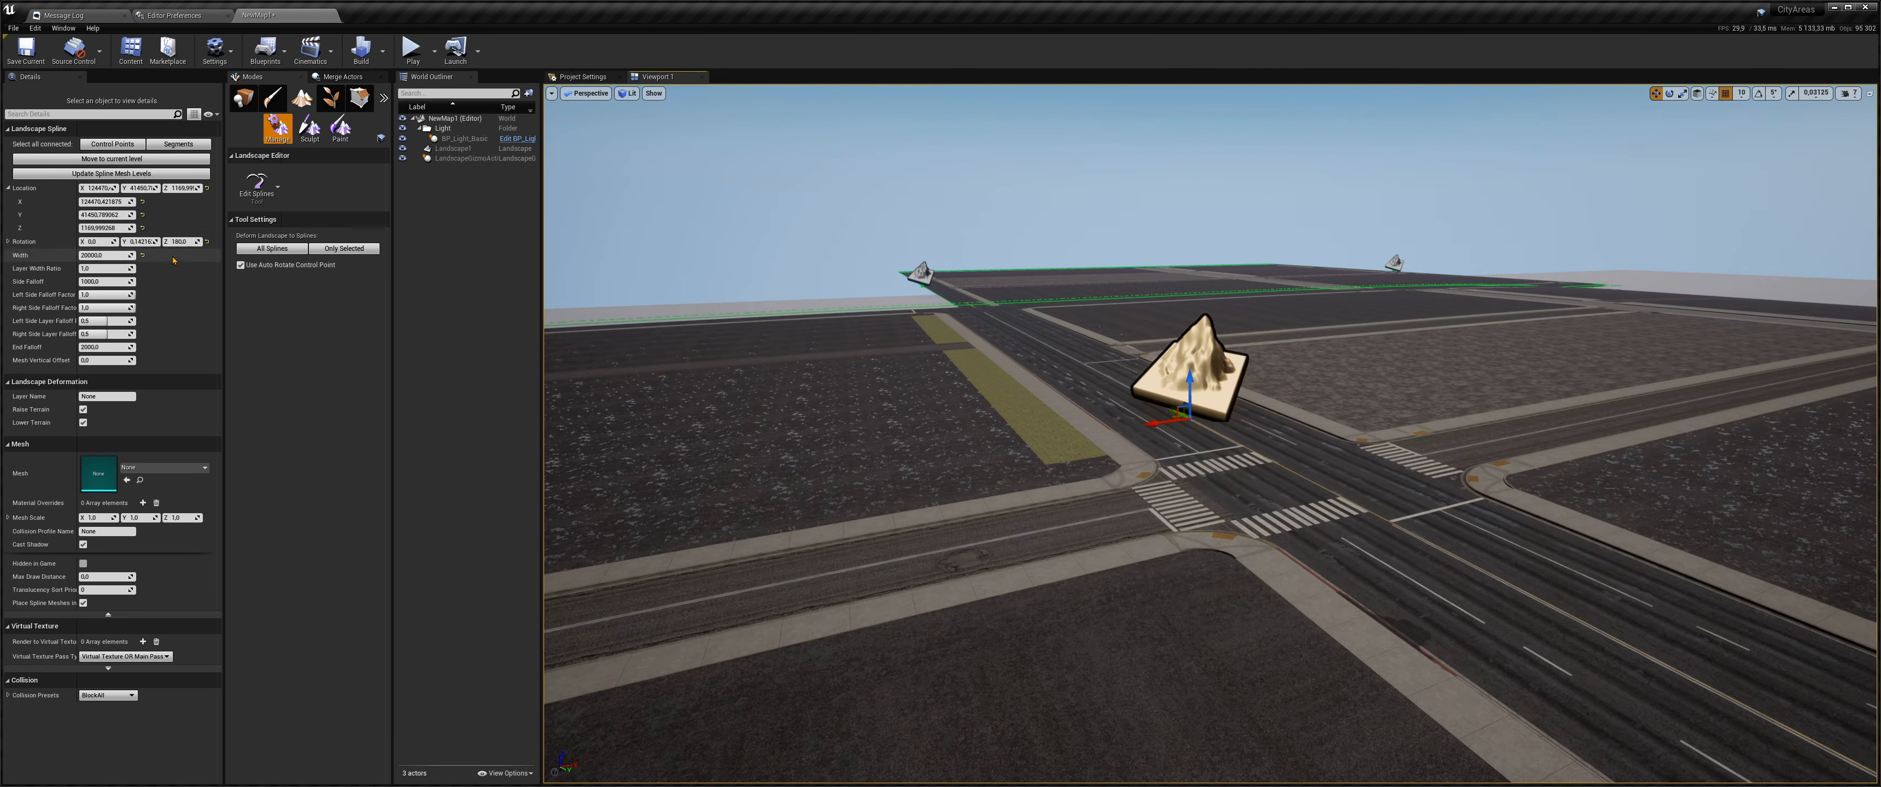
click(172, 260)
right_drag(949, 409, 990, 404)
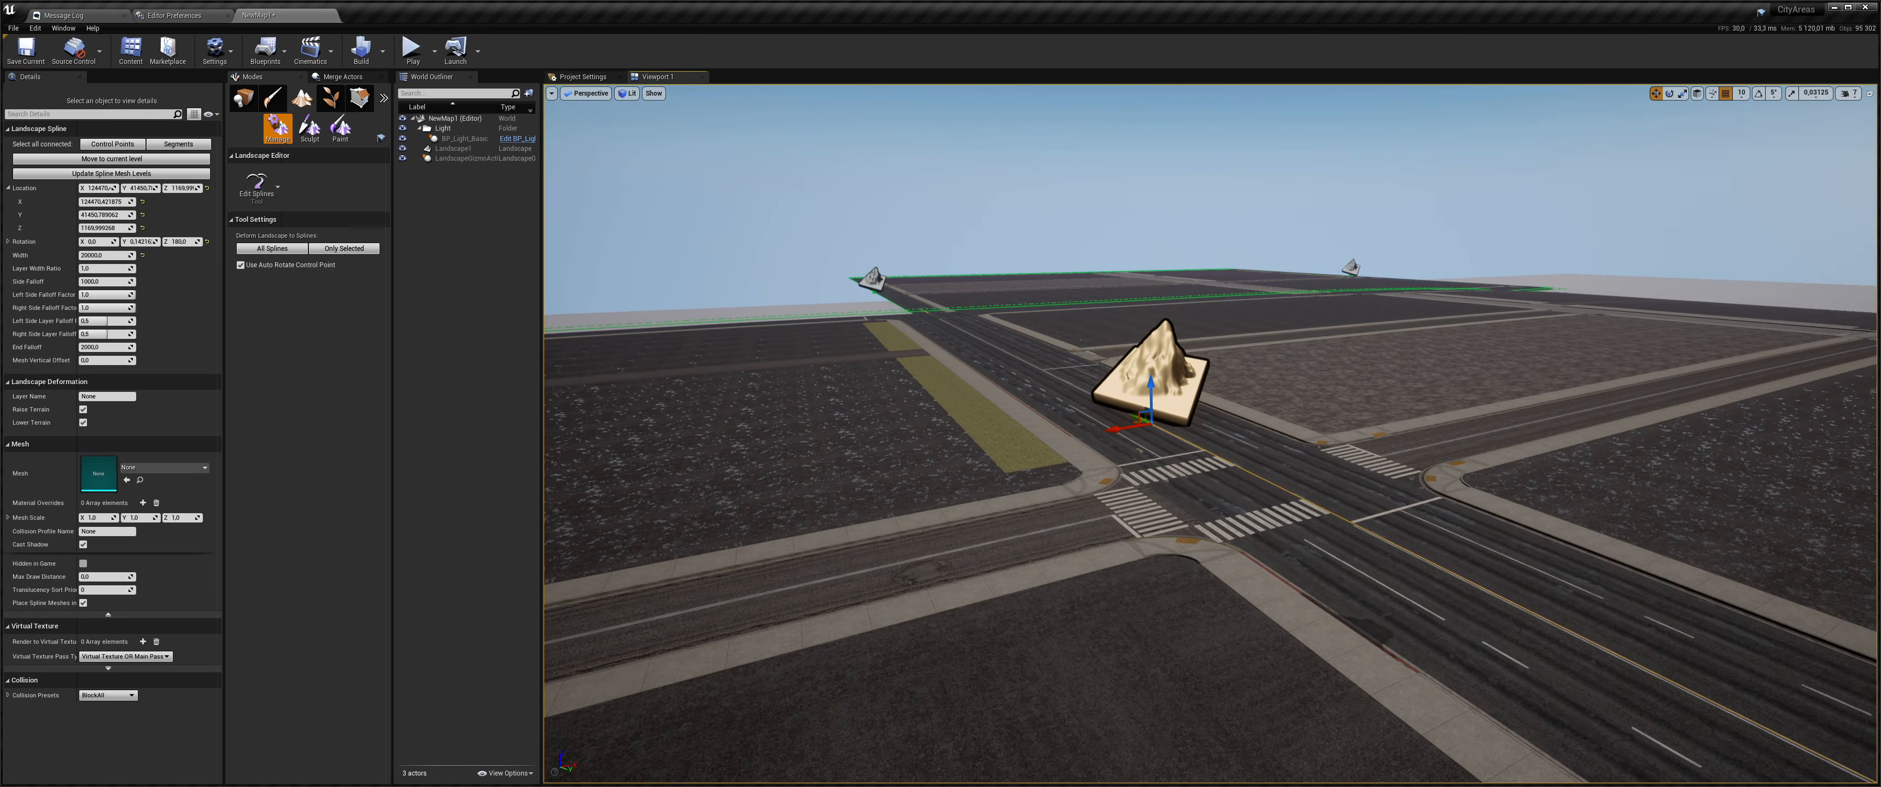
click(1143, 210)
right_drag(1143, 209, 1569, 161)
key(w)
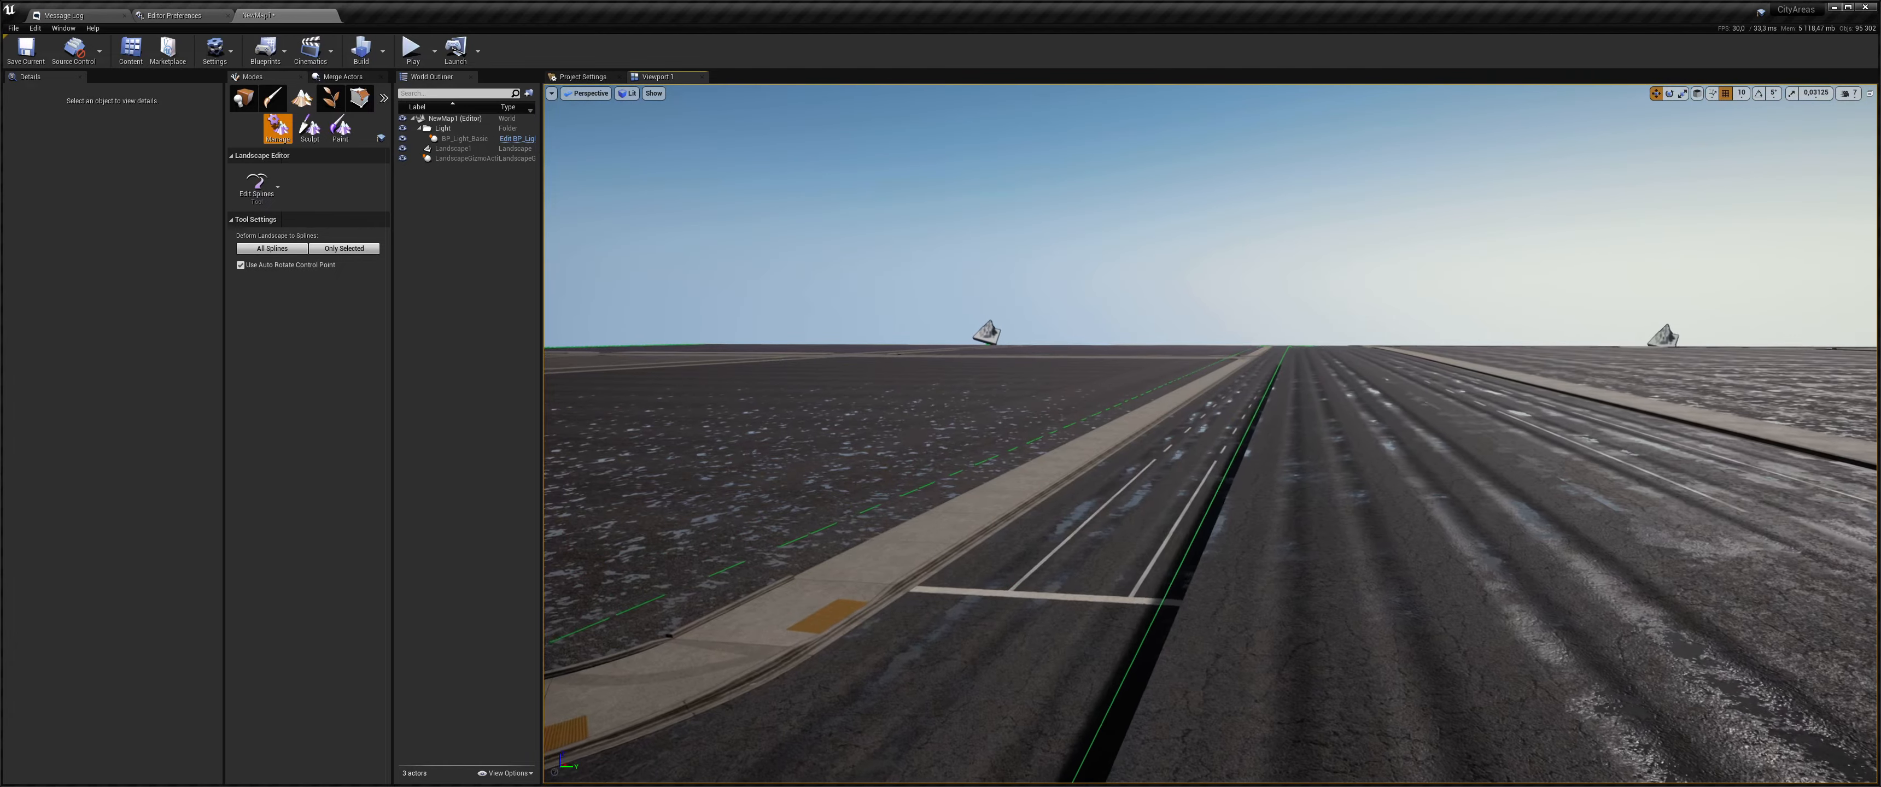
- Try to paste the value copied from the inner-row middle control point into the near point's Y rotation, and undo it
key(s)
right_drag(1168, 292, 1355, 337)
click(1354, 337)
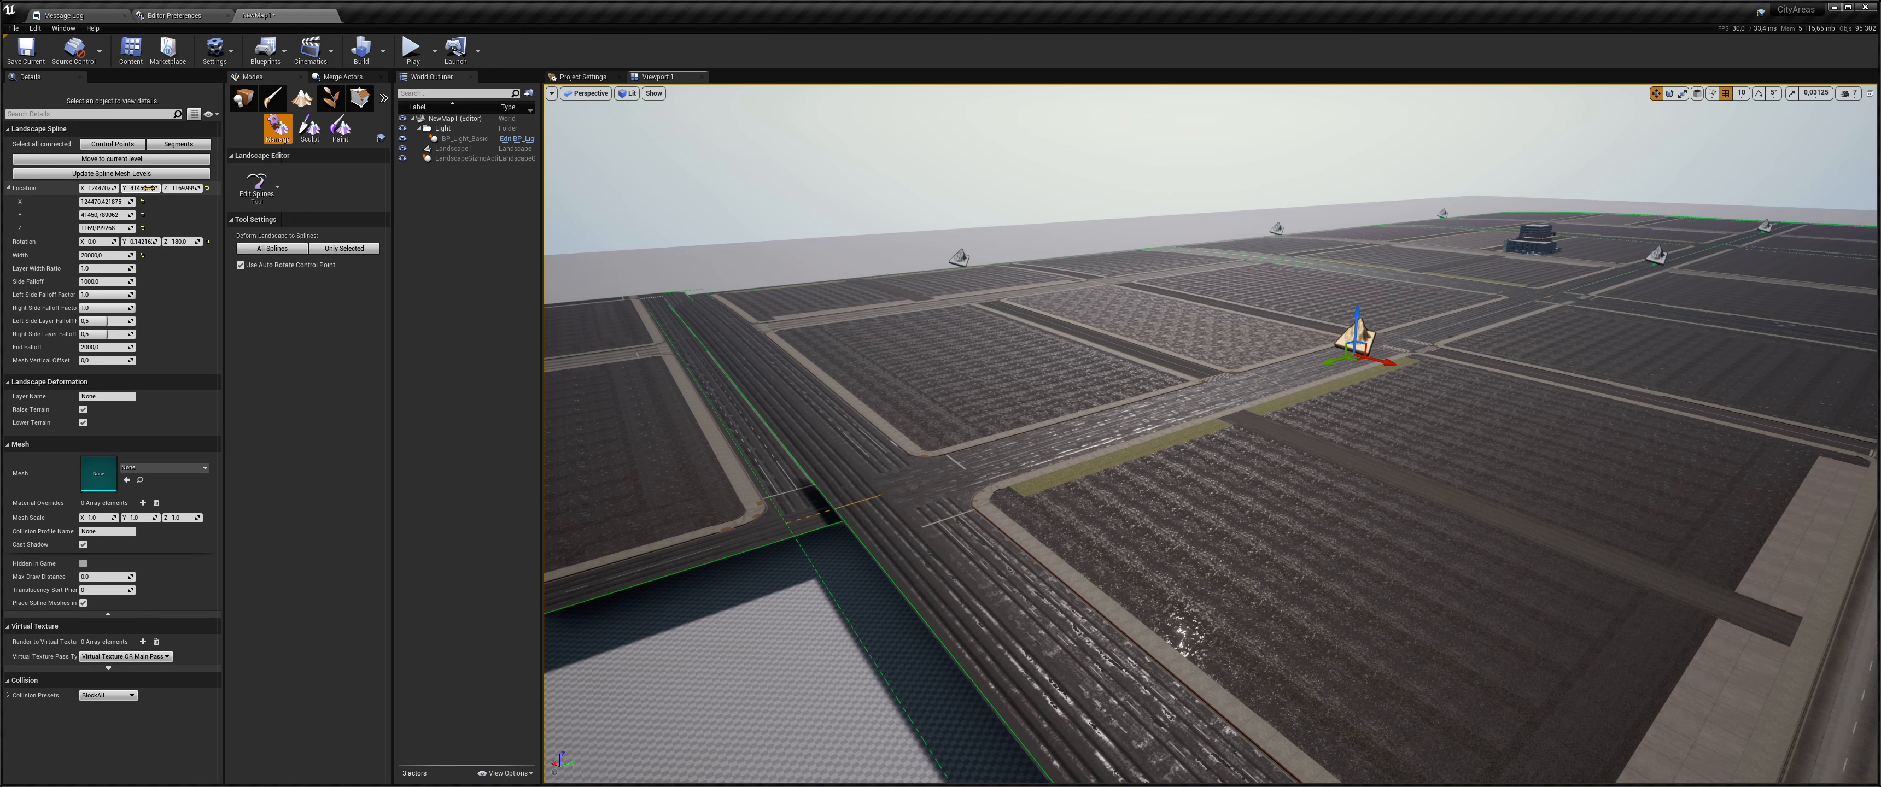
right_drag(1027, 327, 905, 343)
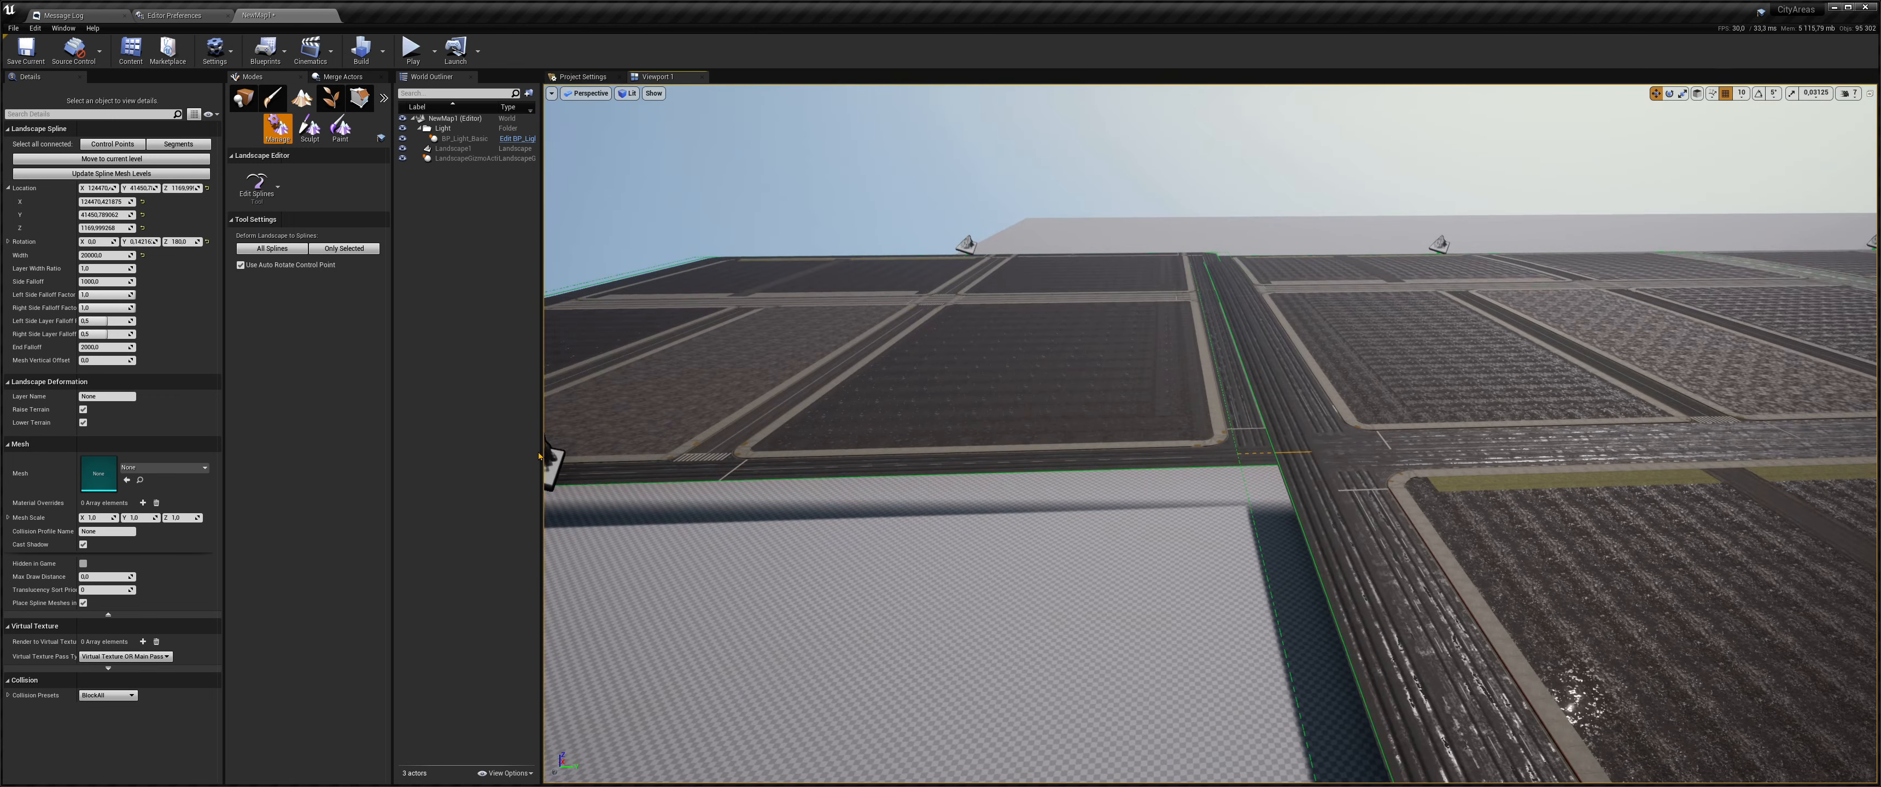
click(555, 469)
click(139, 242)
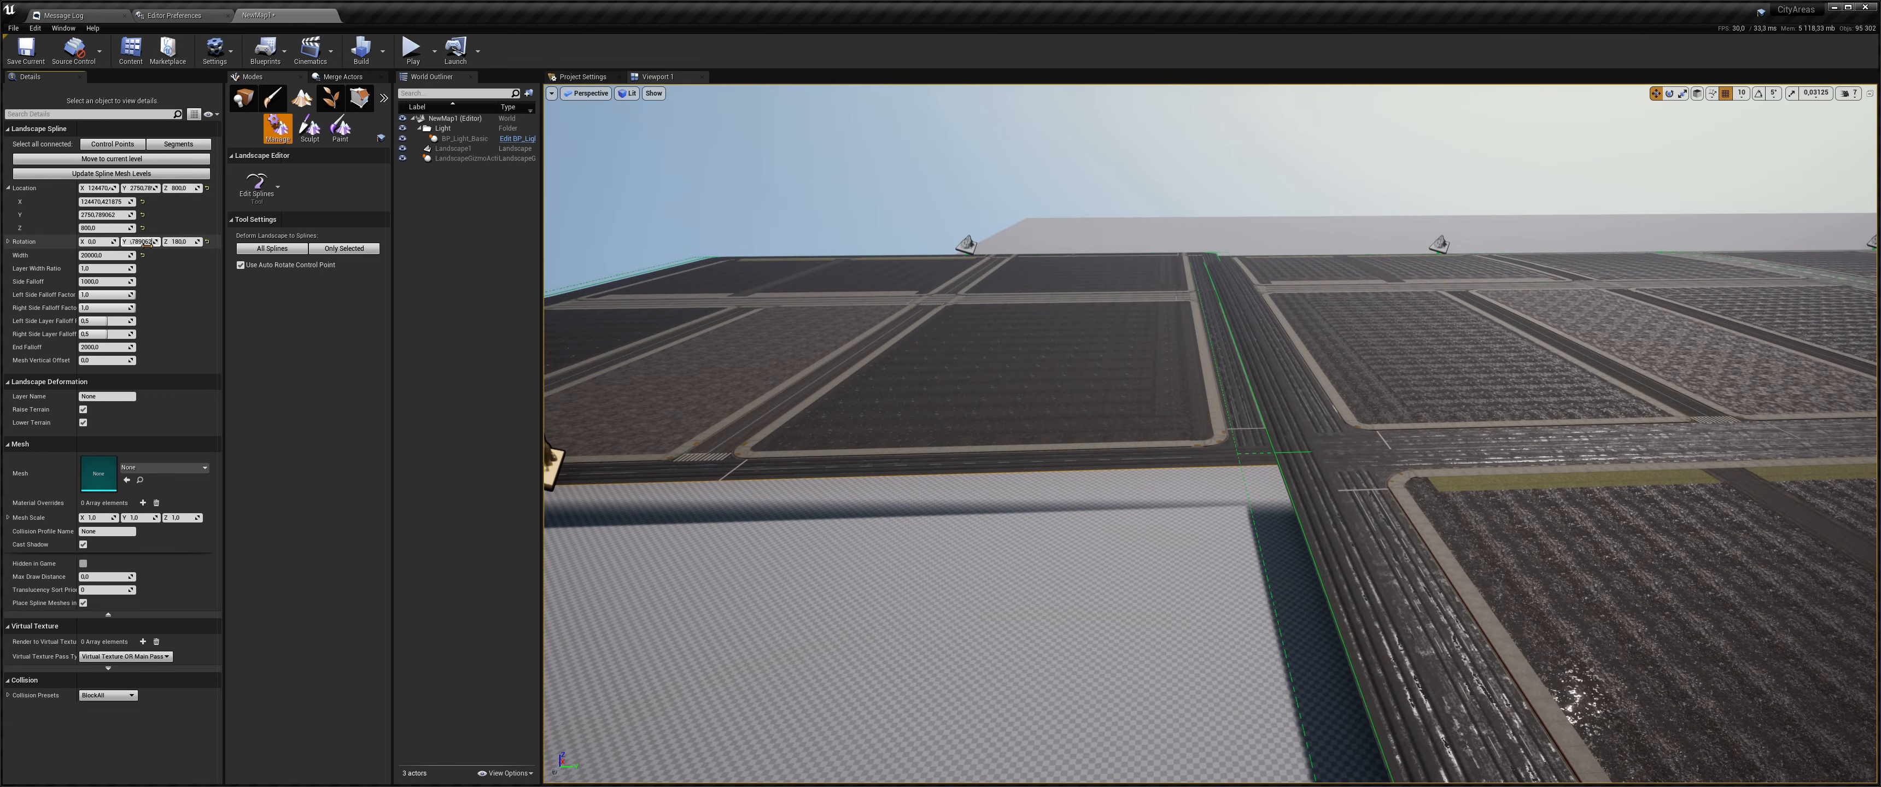
text(41450,789062)
key(Return)
key(ctrl+z)
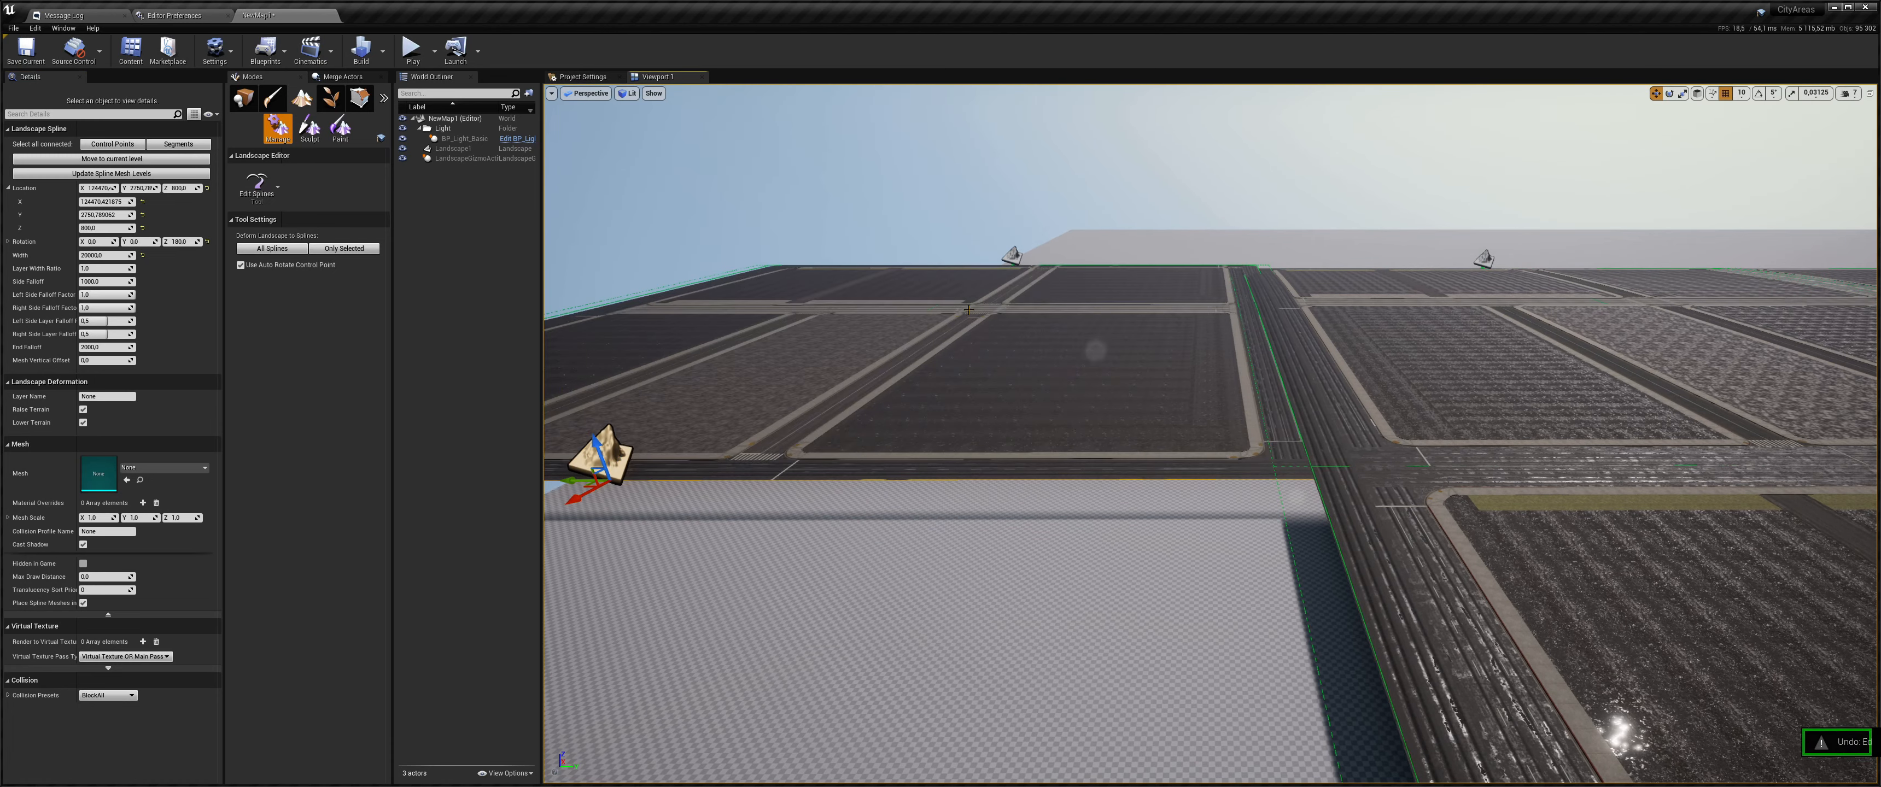
- Copy the Y rotation of the inner-row middle control point to the near control point of the same row
right_drag(912, 313, 1080, 321)
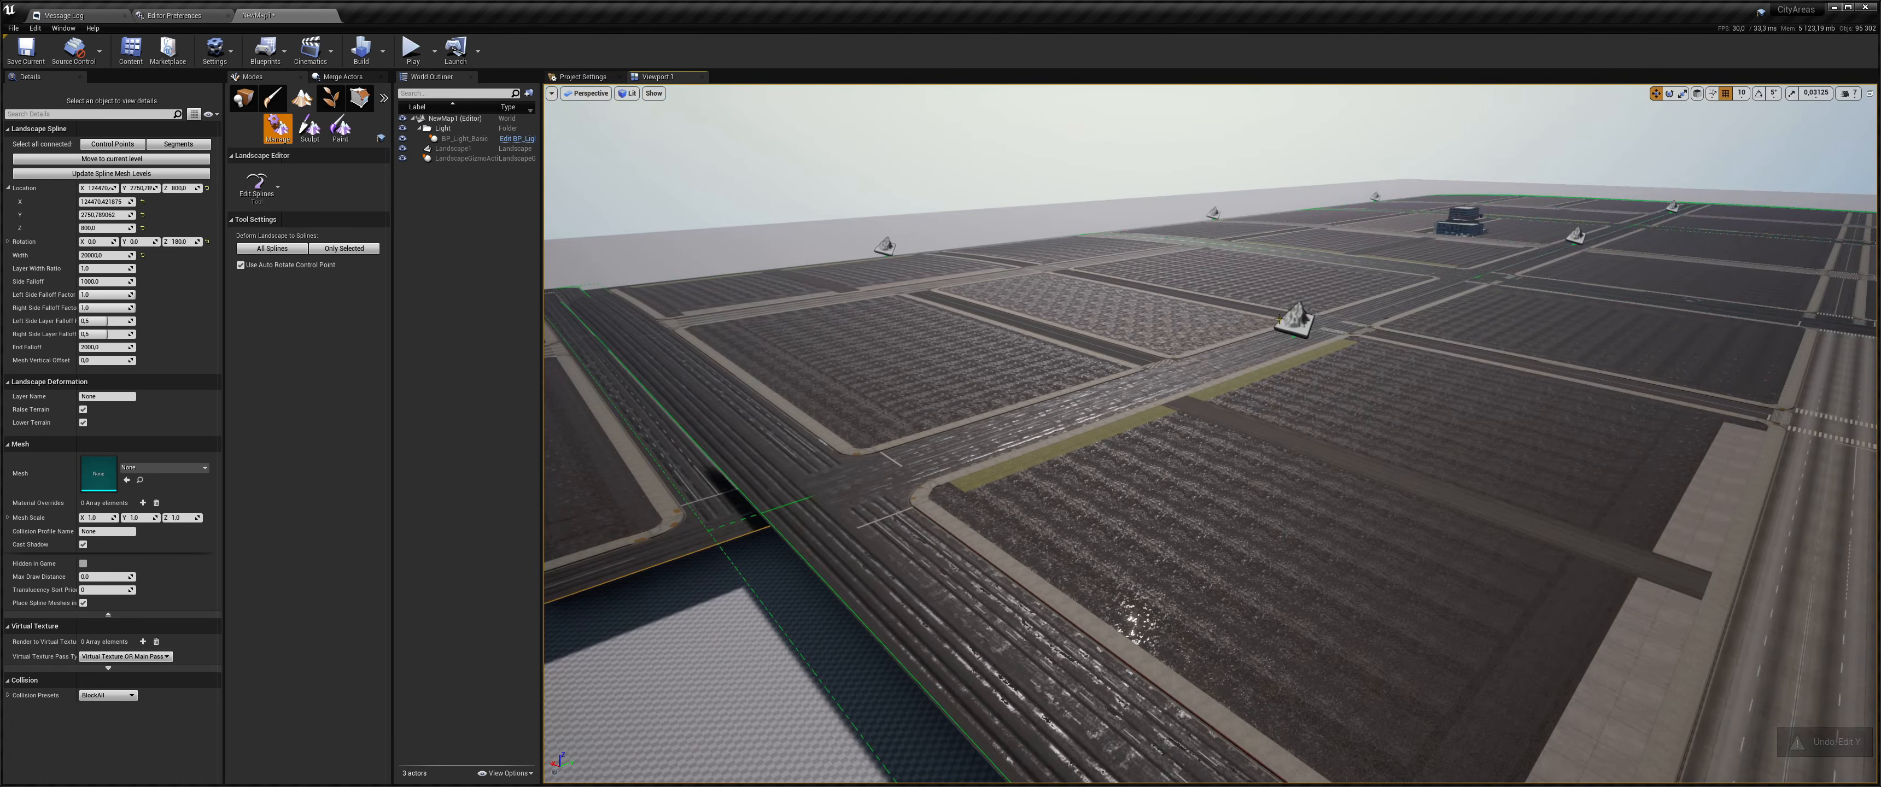
click(1294, 324)
right_drag(840, 328, 657, 336)
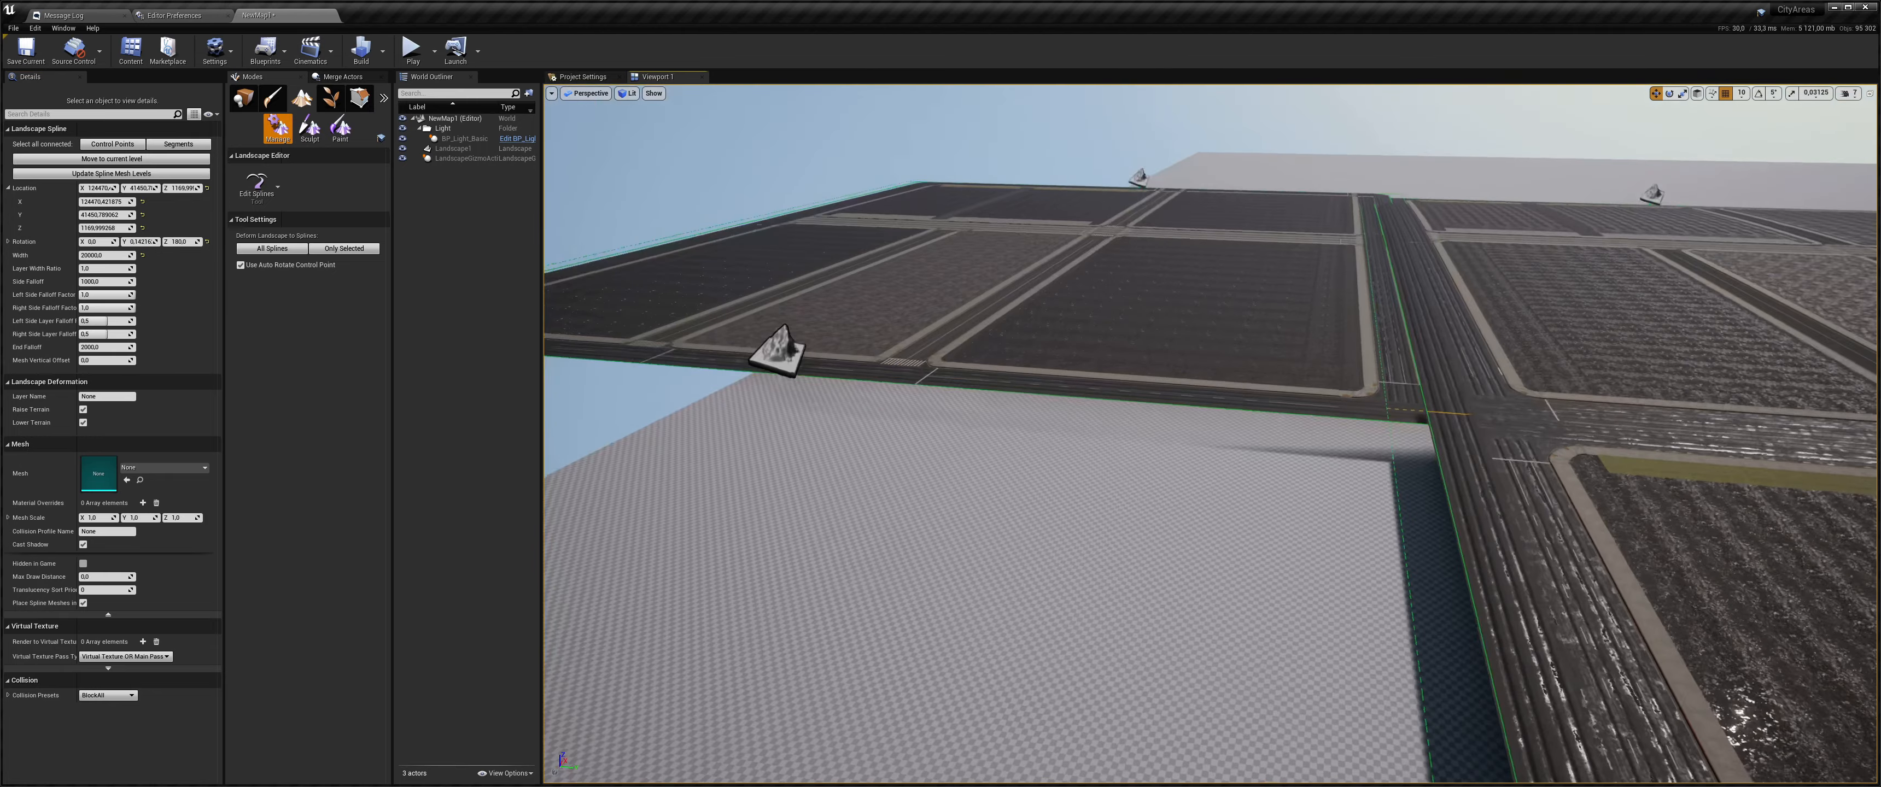
click(775, 357)
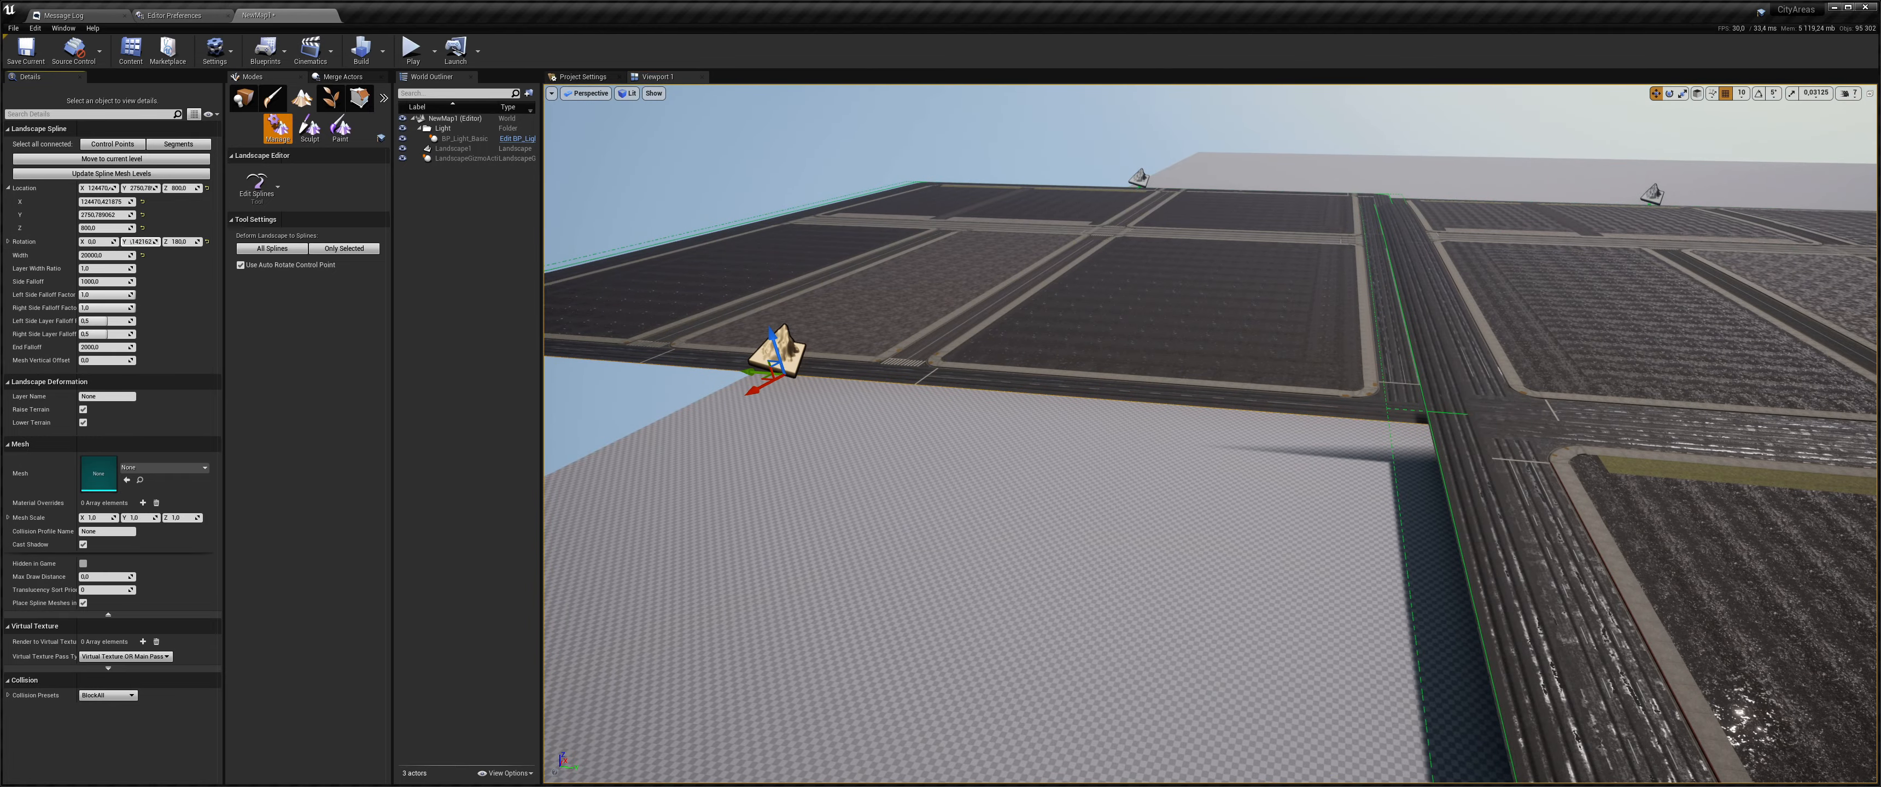
right_drag(847, 394, 880, 394)
right_drag(1040, 226, 1165, 236)
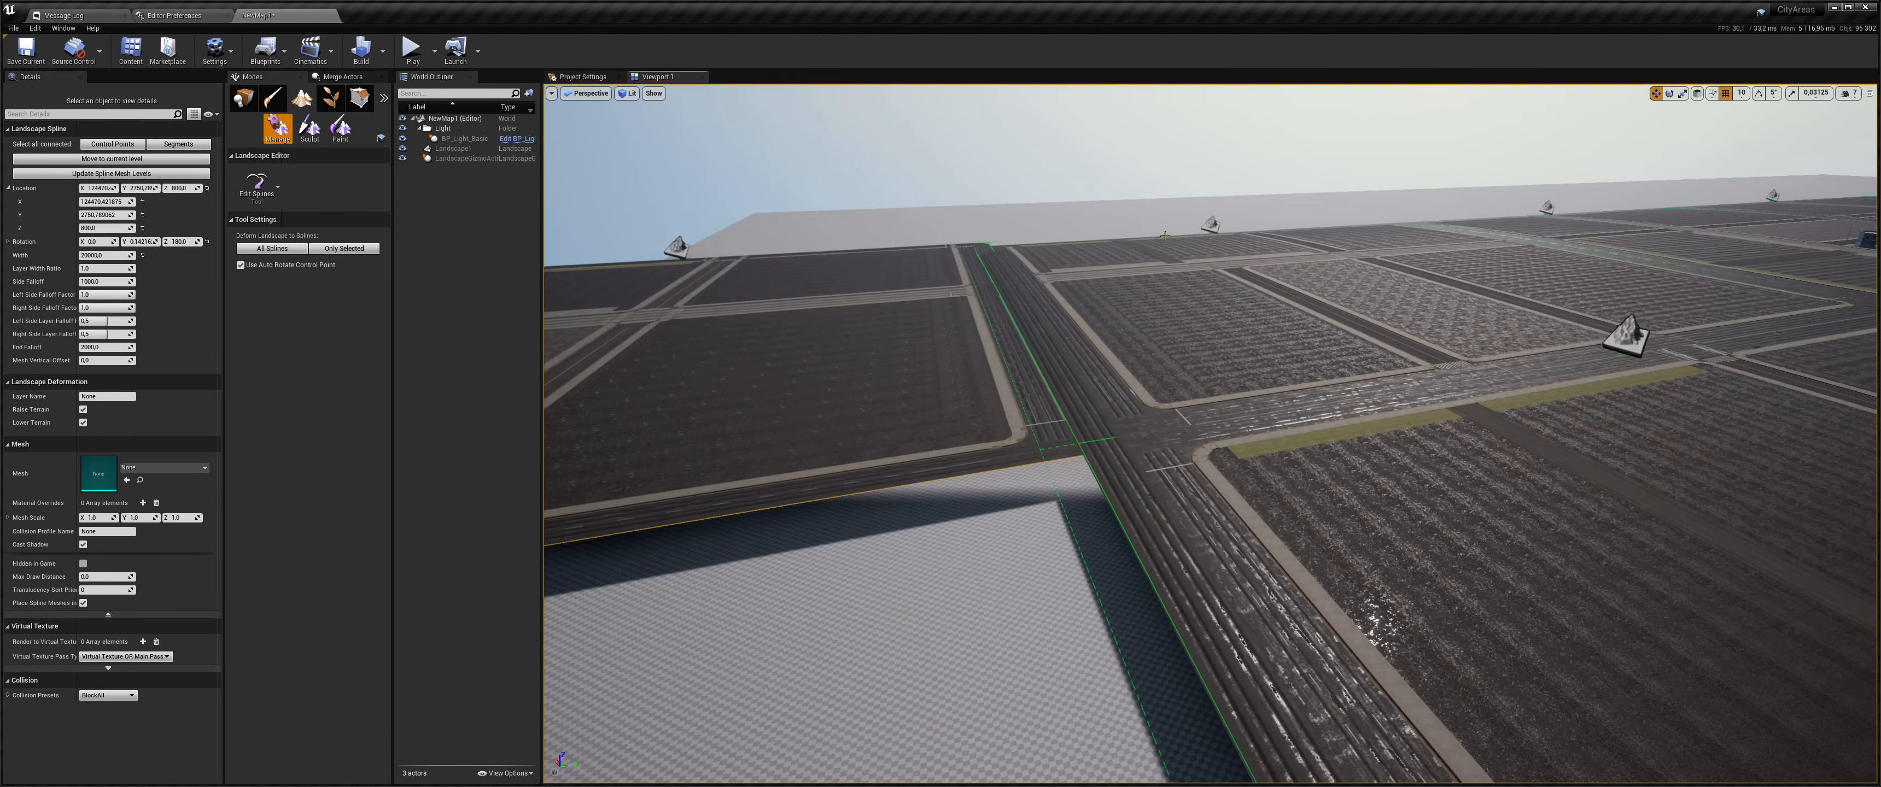
- Copy the Y rotation of the outer edge's middle control point to the near control point on that edge
click(149, 240)
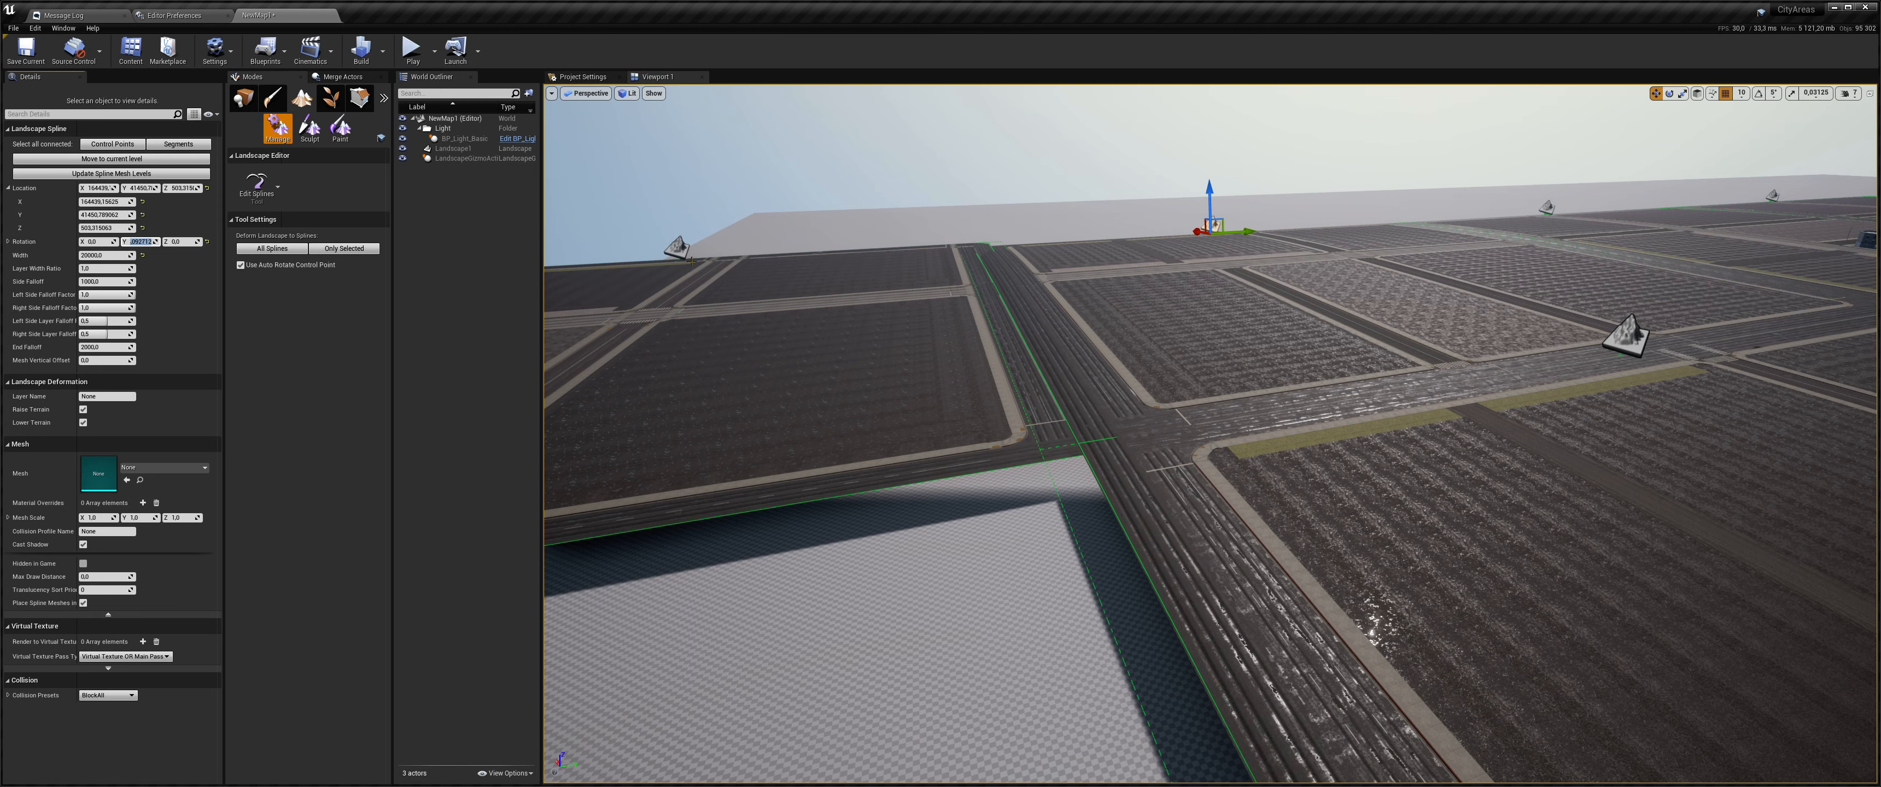
click(677, 249)
click(144, 241)
key(ctrl+v)
- Copy the outer edge middle control point's Z location of about 503 to the near control point on that edge
key(w)
right_drag(875, 365, 608, 292)
key(w)
click(1521, 309)
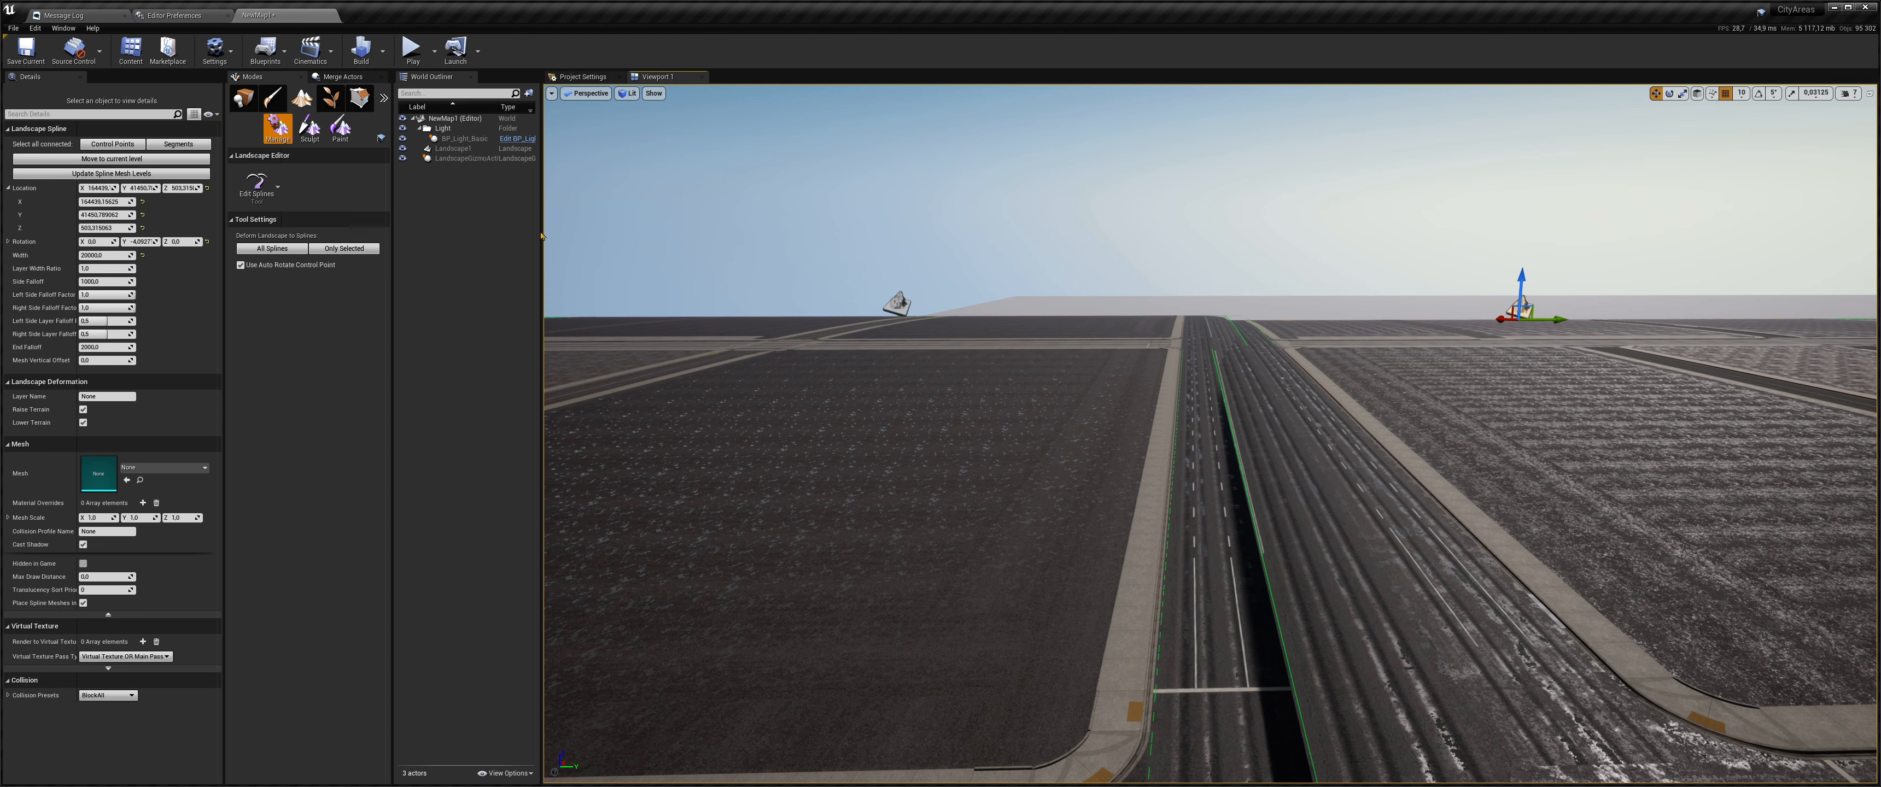
click(898, 302)
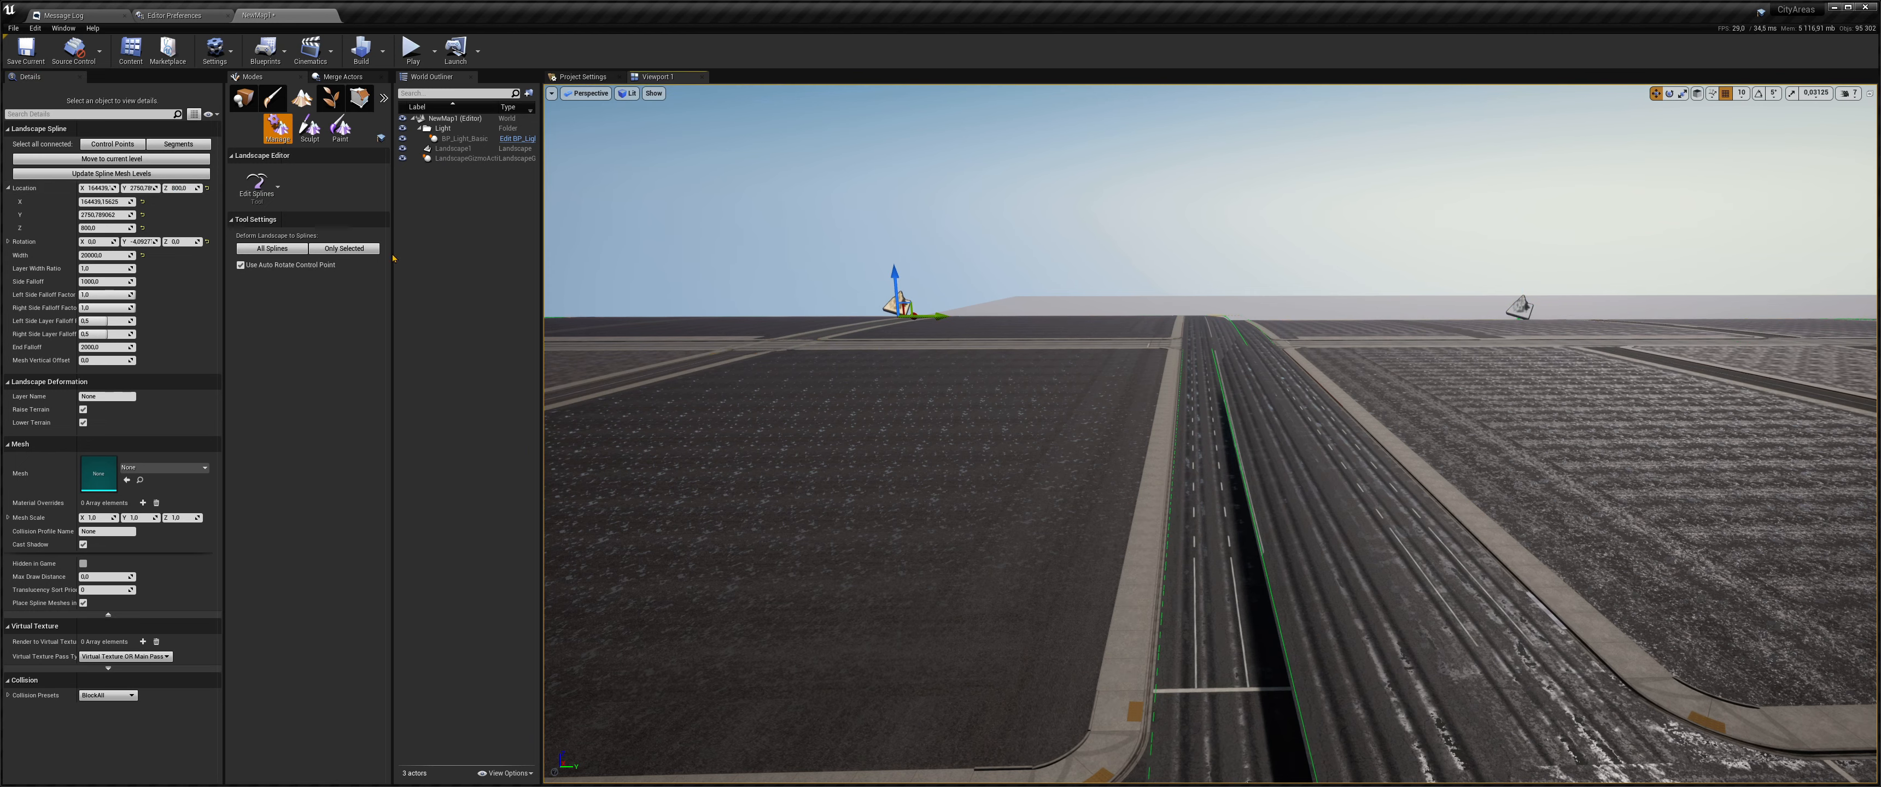
click(183, 188)
text(503,315063)
- Copy the inner-row middle control point's Z location to the near control point of that row
key(s)
right_drag(971, 363, 1080, 365)
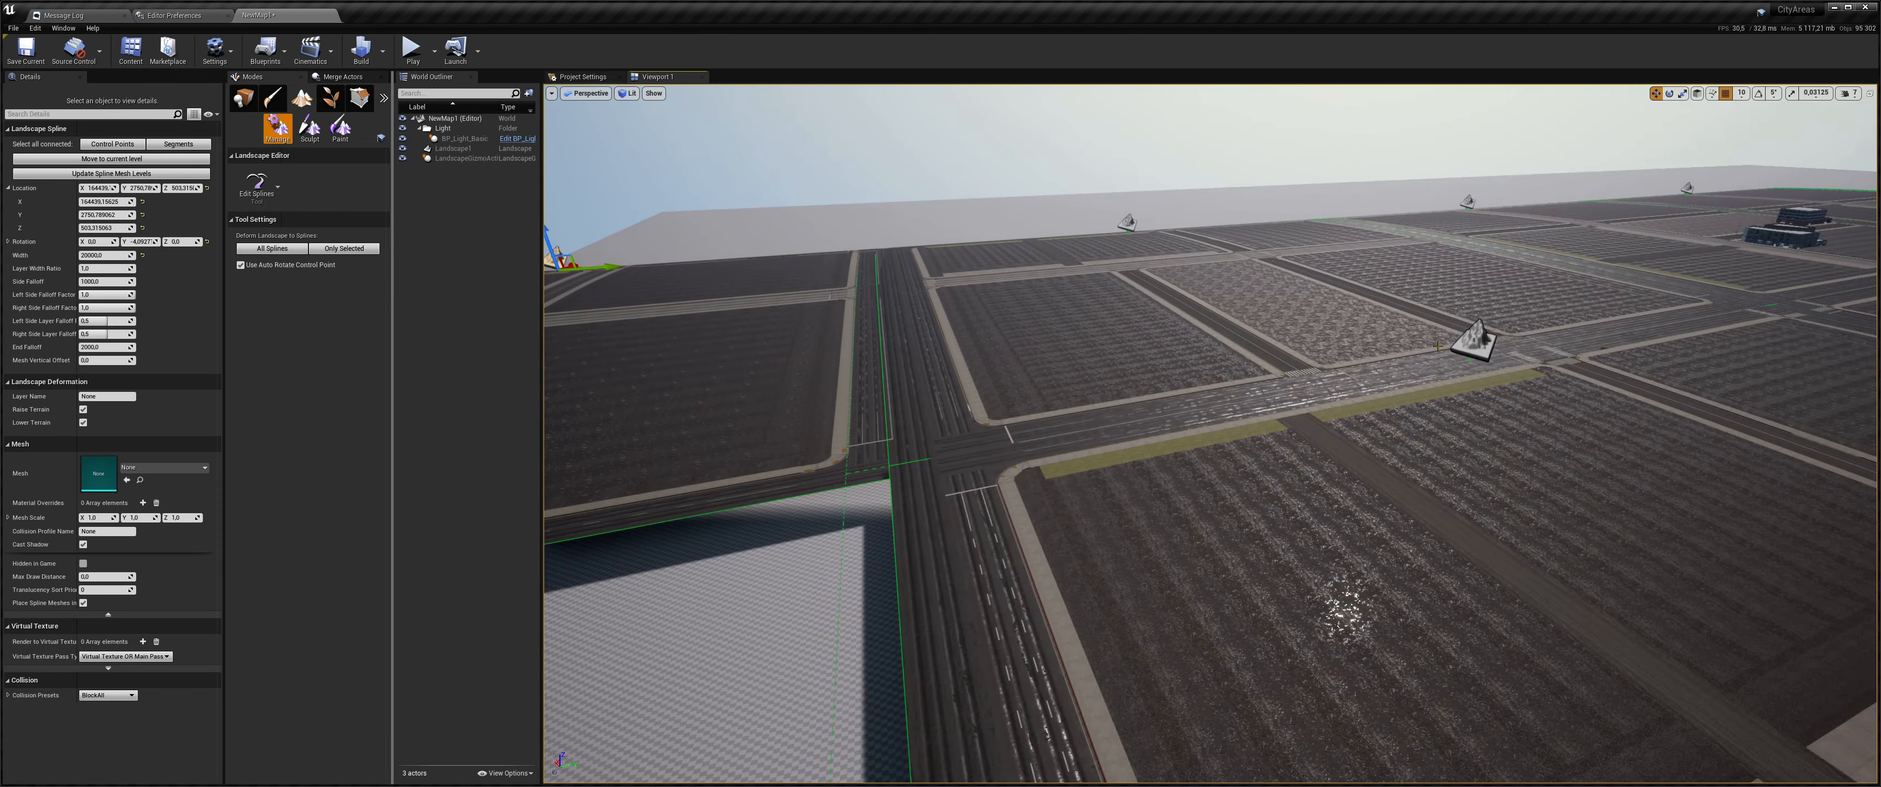
click(1471, 340)
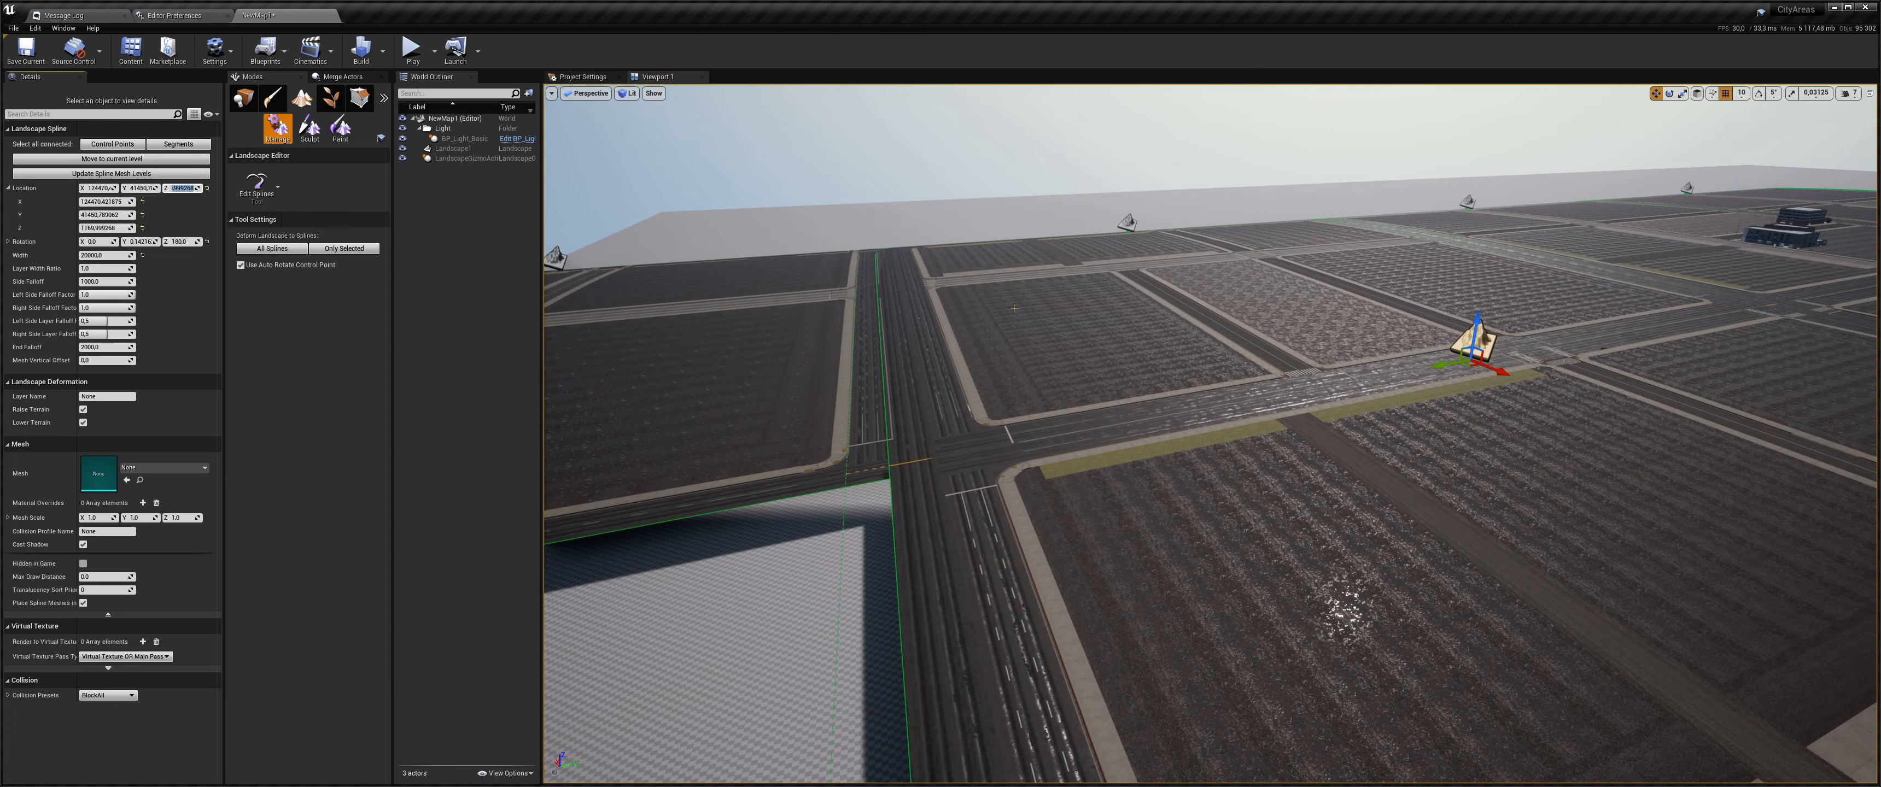
right_drag(1013, 307, 927, 307)
click(627, 369)
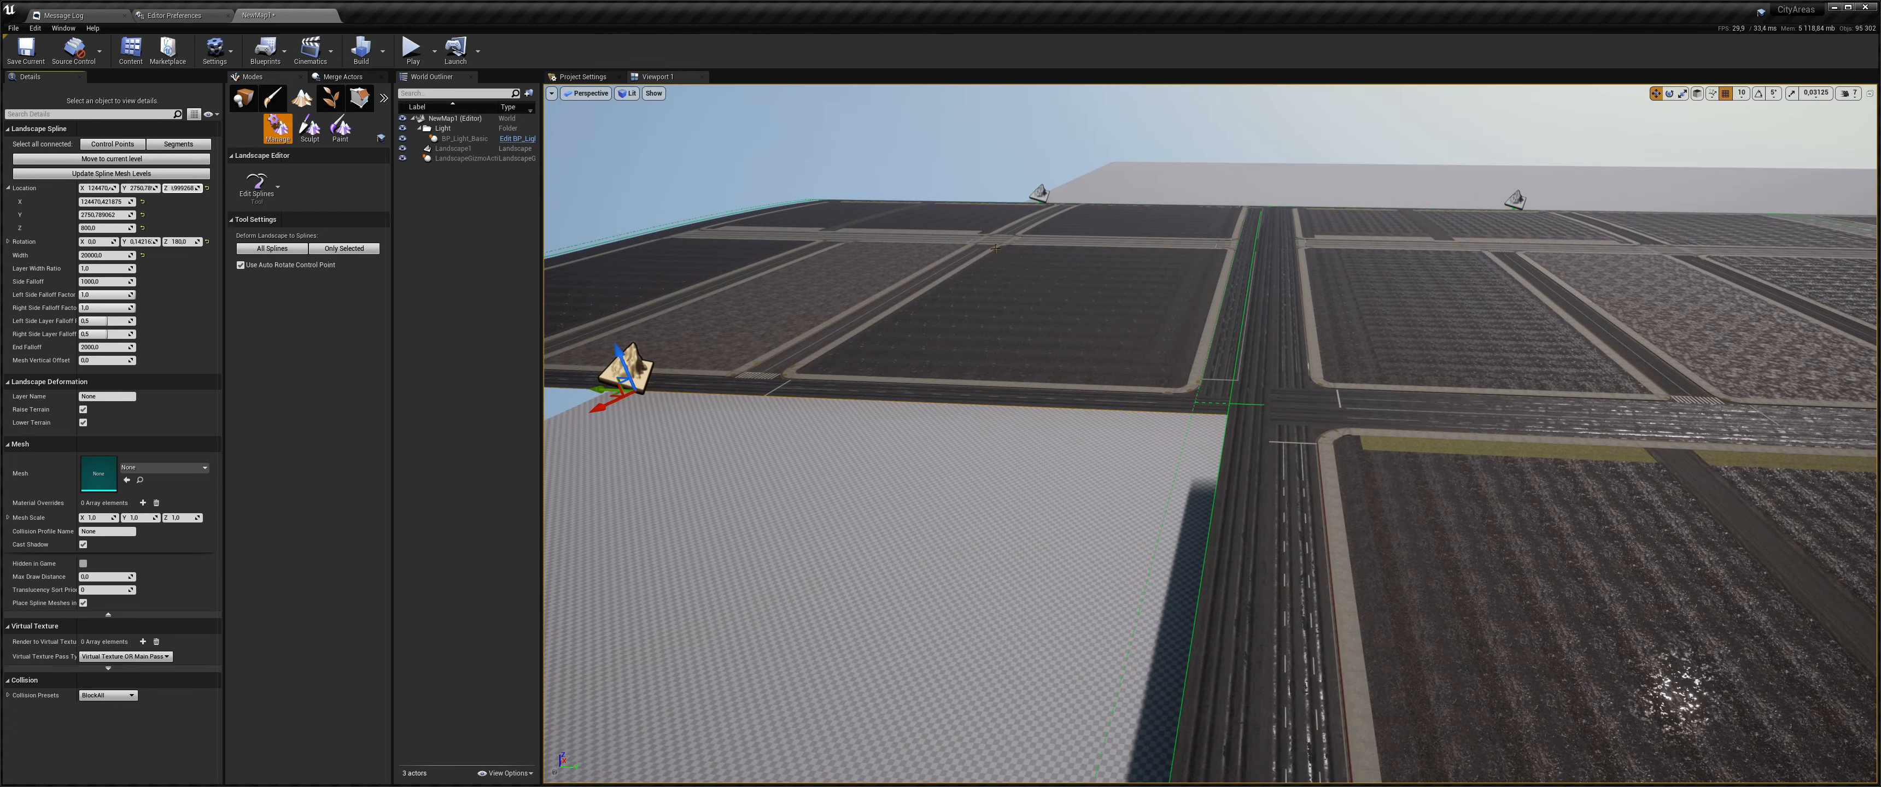
right_drag(995, 248, 1124, 221)
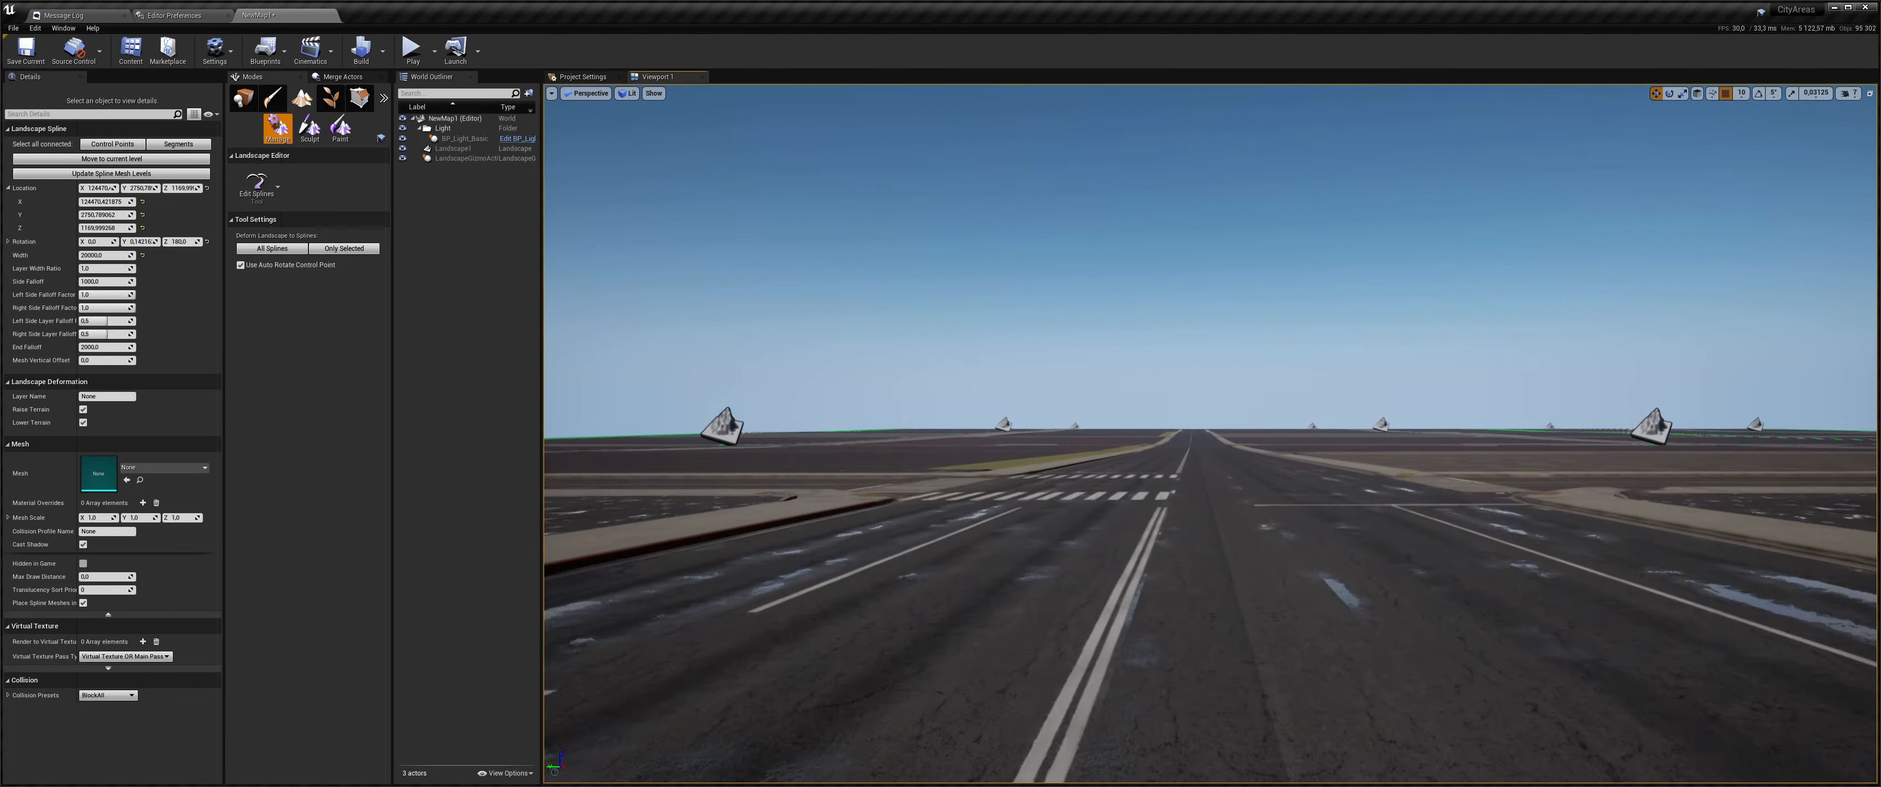
- Inspect the bent ground from street level, looking along the roads towards both sides of the city
right_drag(1125, 222, 1299, 222)
key(w)
right_drag(1210, 434, 883, 417)
key(w)
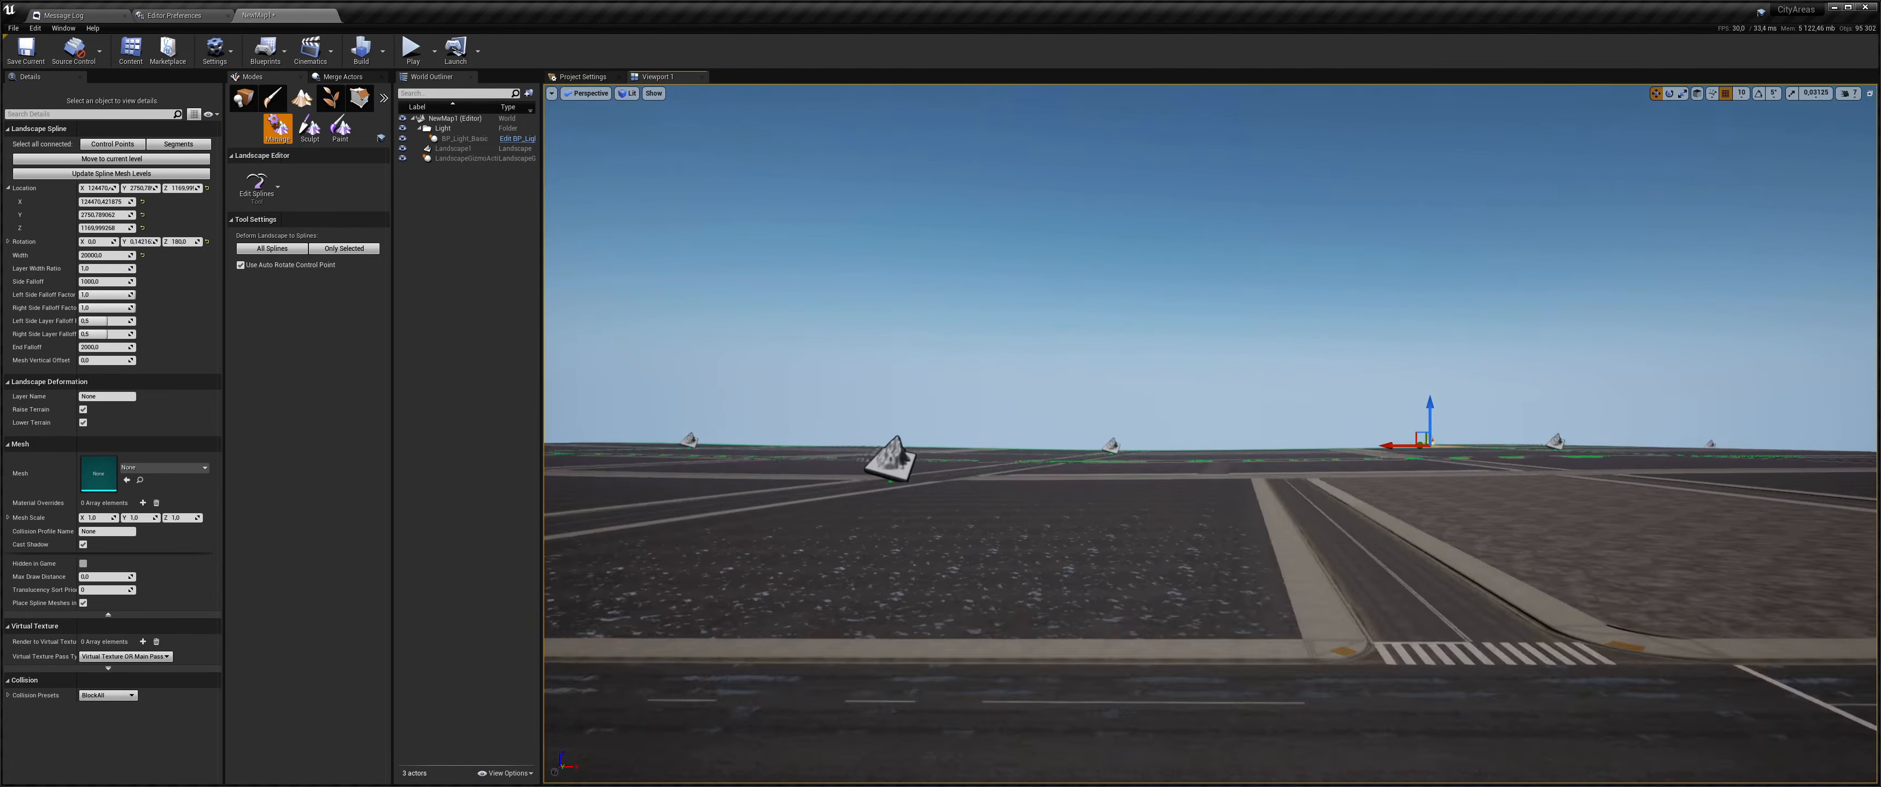
key(w)
right_drag(1210, 433, 1464, 459)
key(s)
key(s)
key(d)
key(w)
key(d)
- Try to extend the city outward with a new spline control point beyond the outer edge's end point, and undo it
right_drag(1146, 233, 1084, 232)
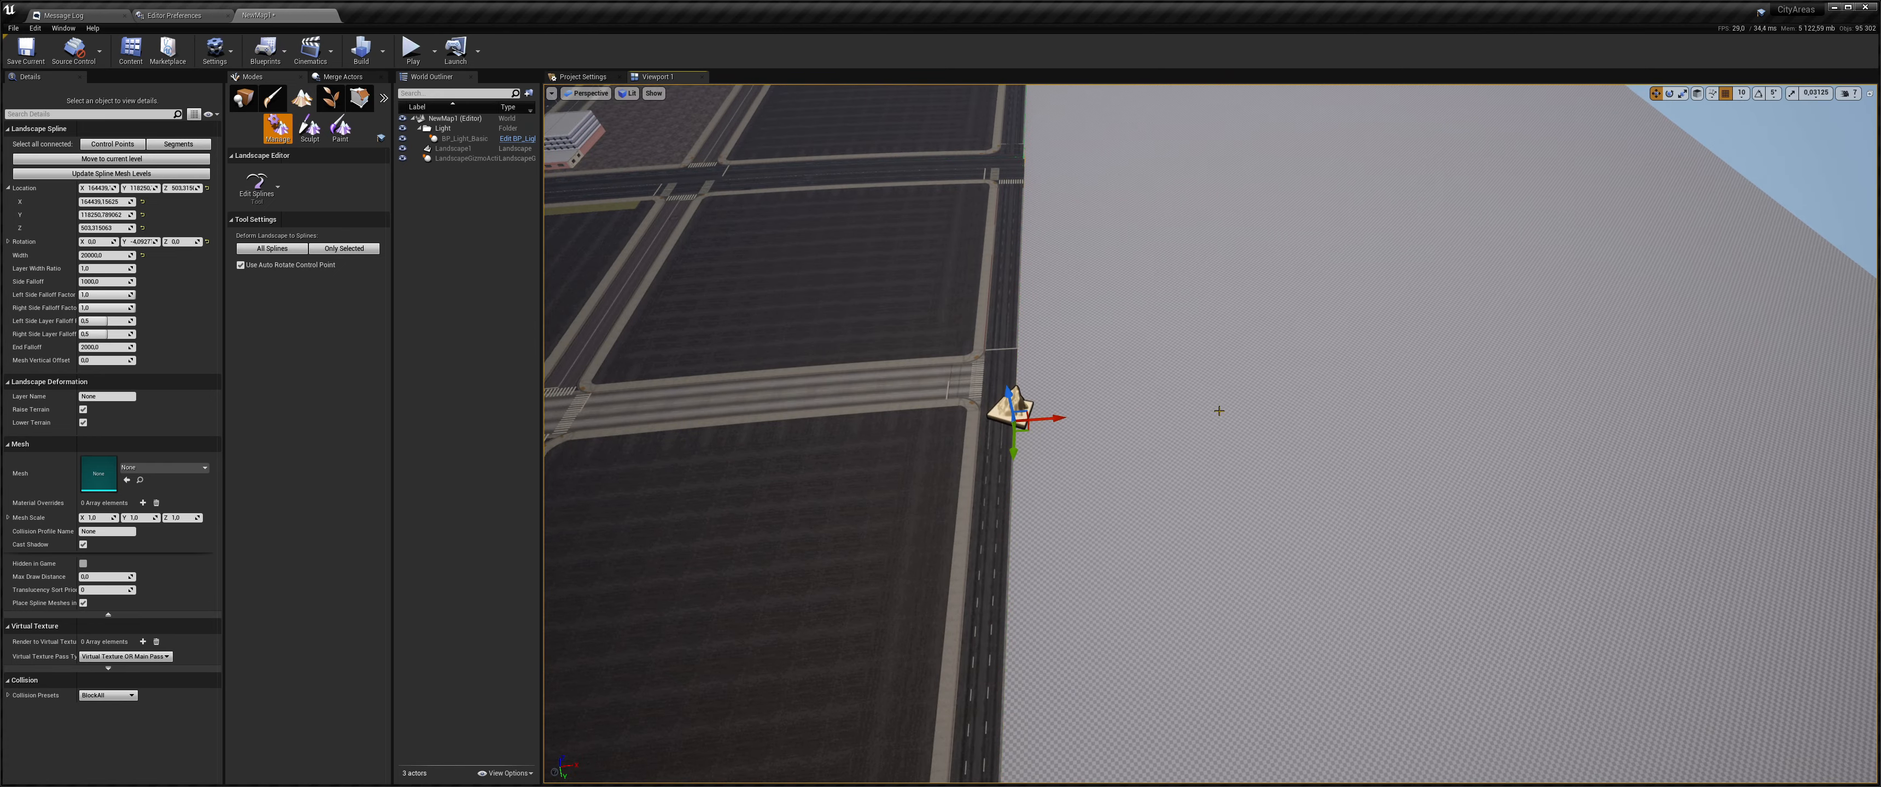
mouse_move(1219, 410)
right_down()
mouse_move(1241, 412)
mouse_move(1219, 408)
right_up()
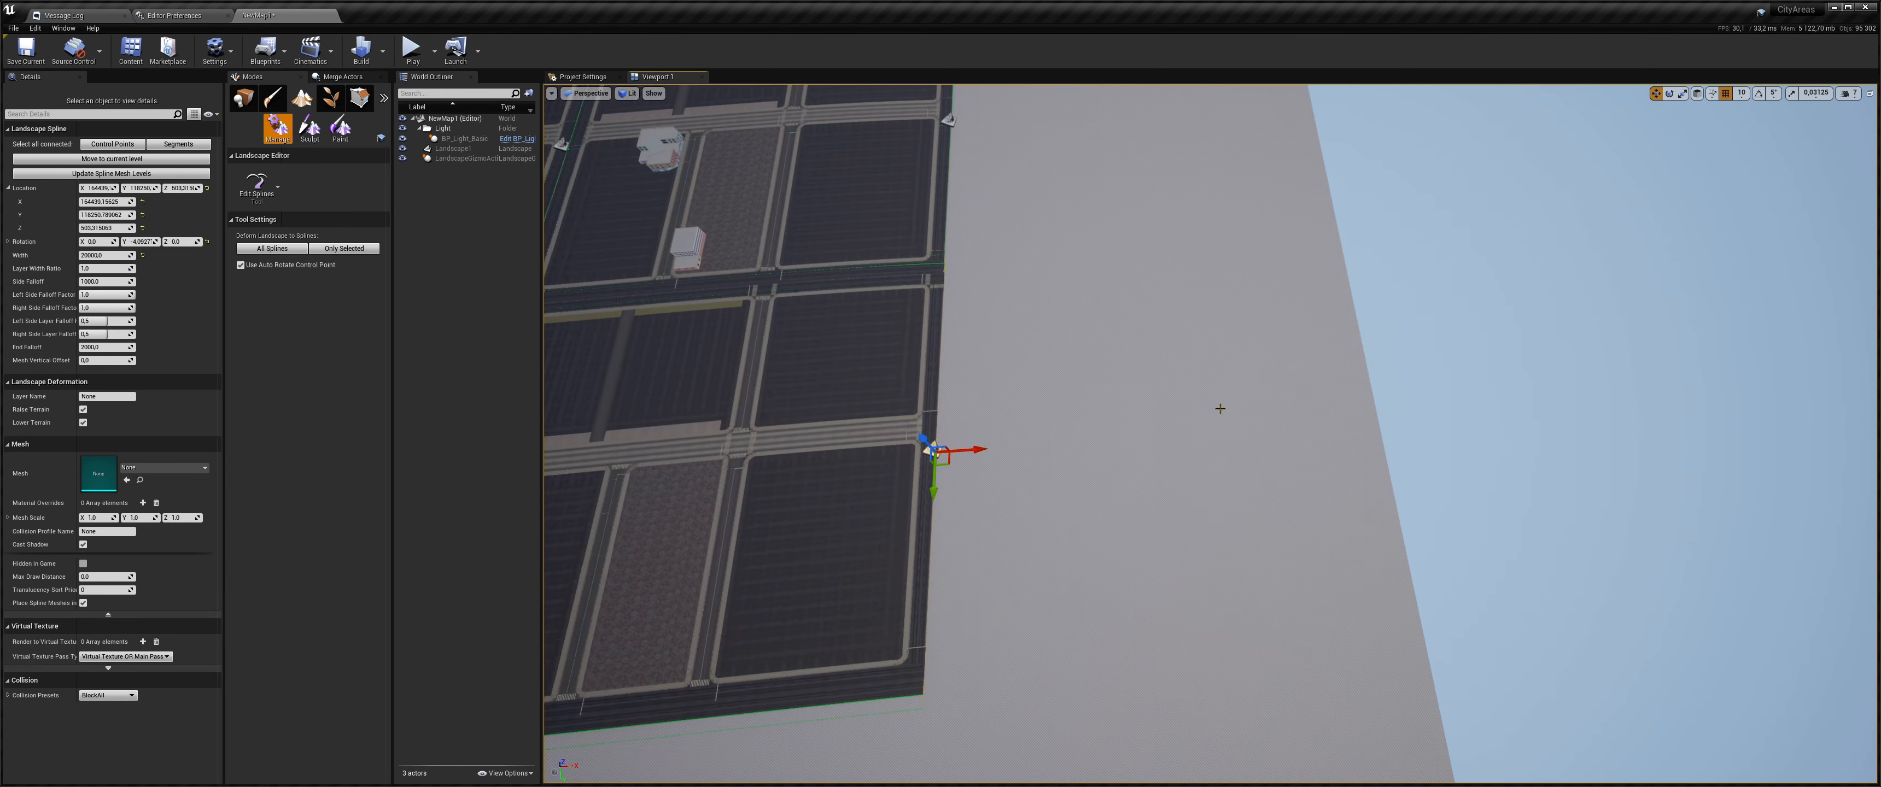
ctrl+click(1348, 454)
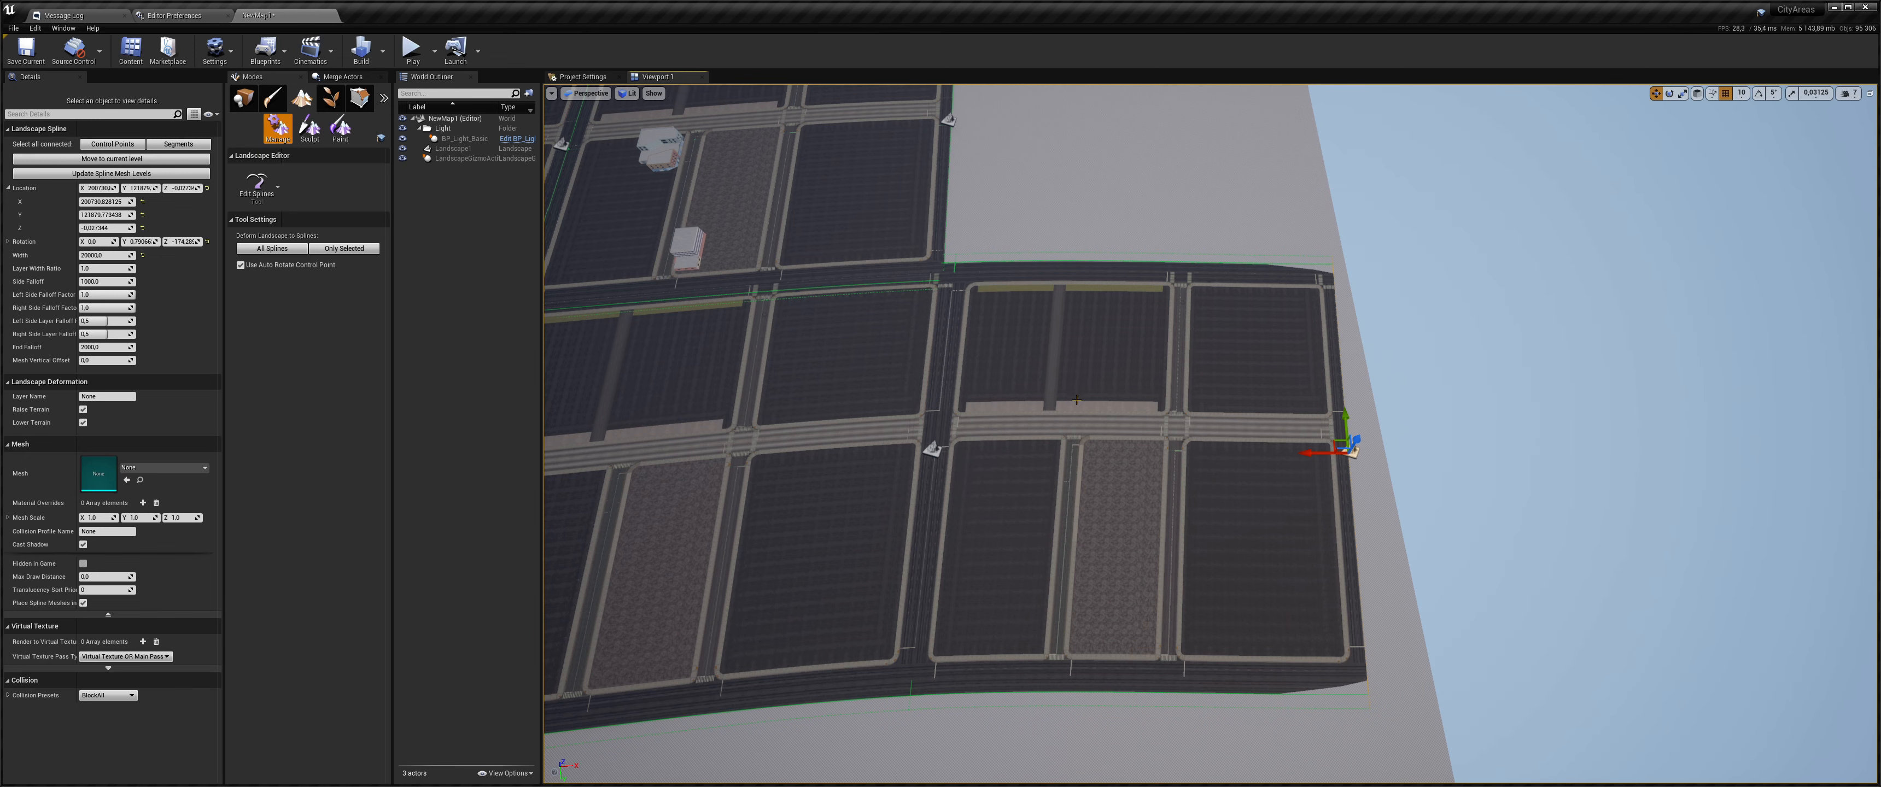
key(ctrl+z)
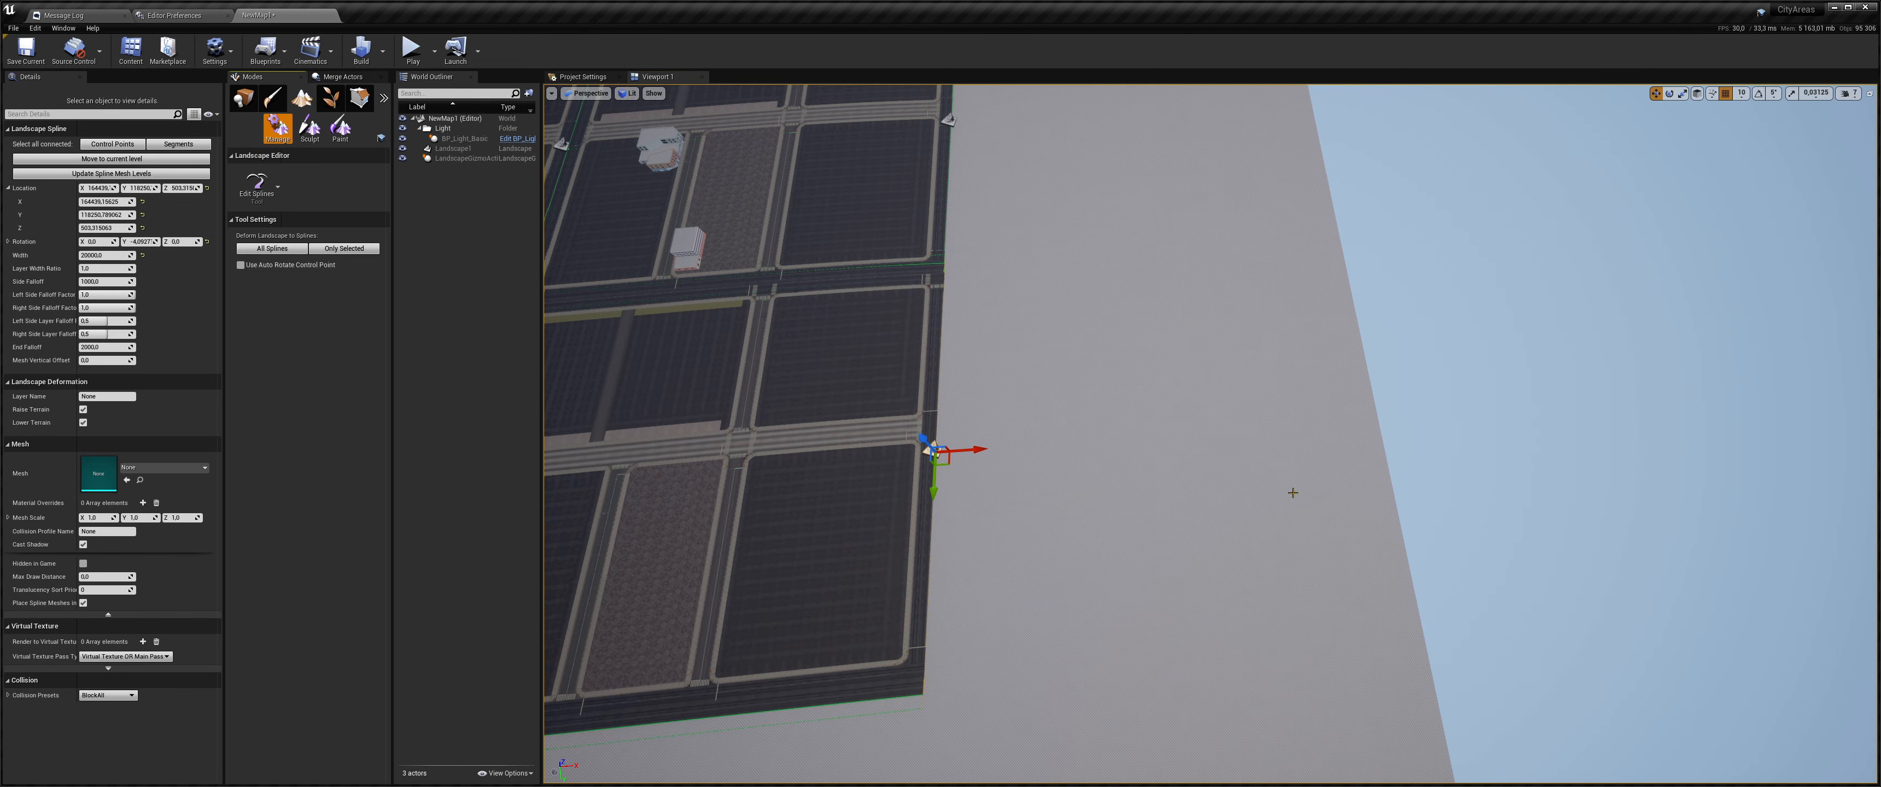
- With automatic control point rotation turned off, add the new control point again outward from the outer edge's end point
key(ctrl+y)
key(w)
right_drag(1119, 518, 1068, 518)
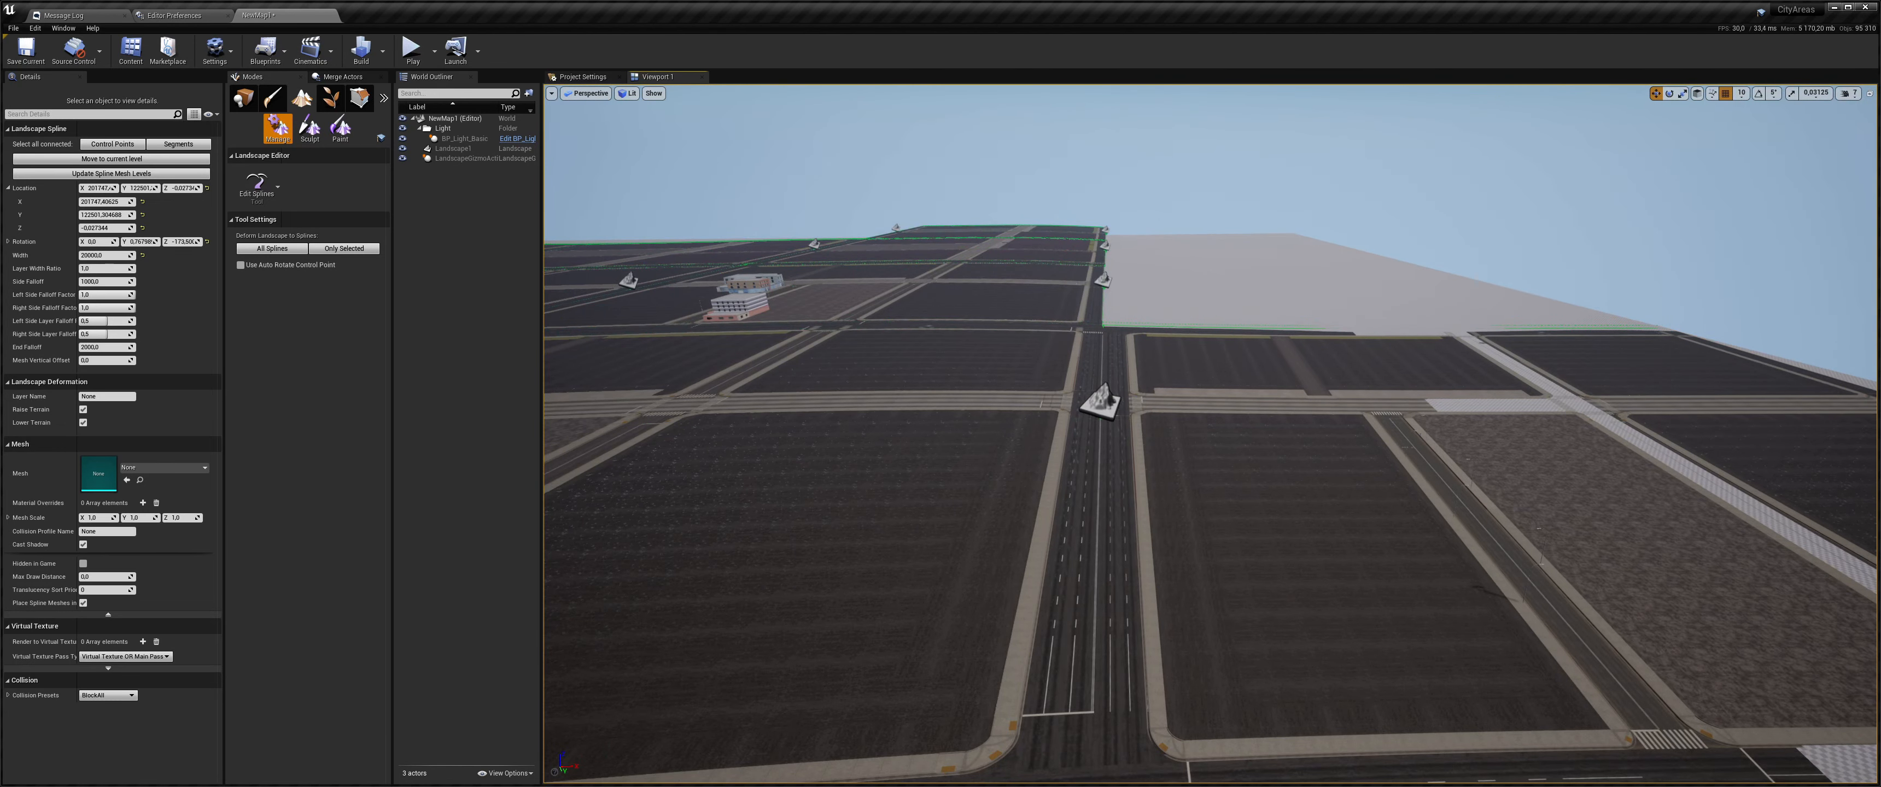
- Tilt the new outermost control point about its Y axis and lower it so the added block slopes down
right_drag(1204, 400, 1346, 378)
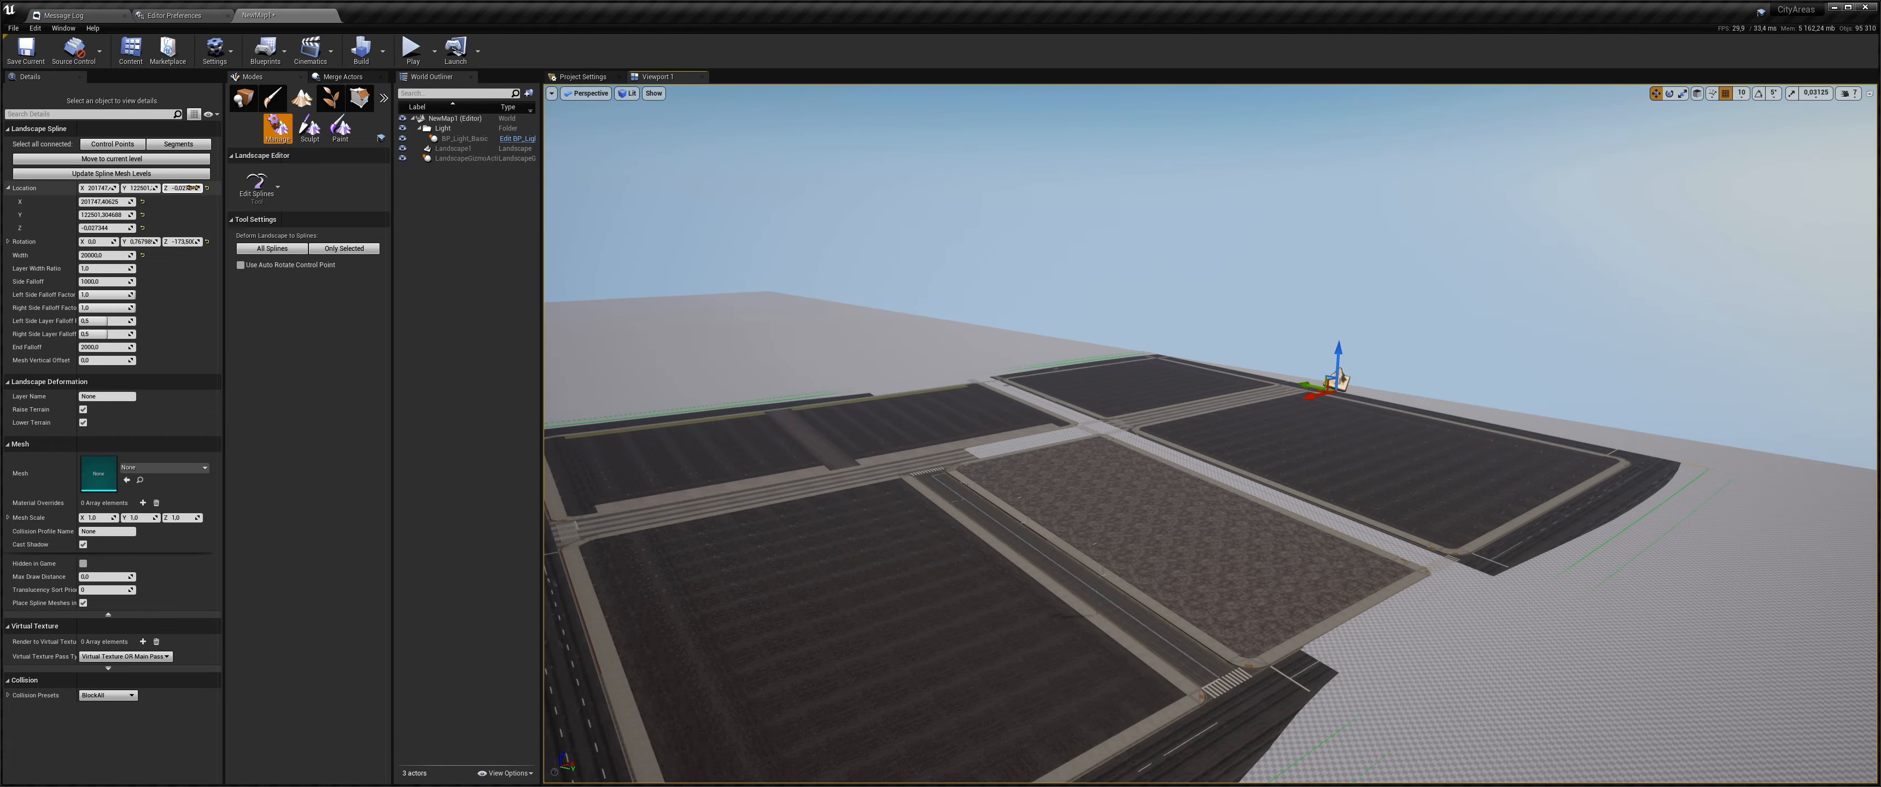
right_drag(1139, 394, 1044, 438)
key(d)
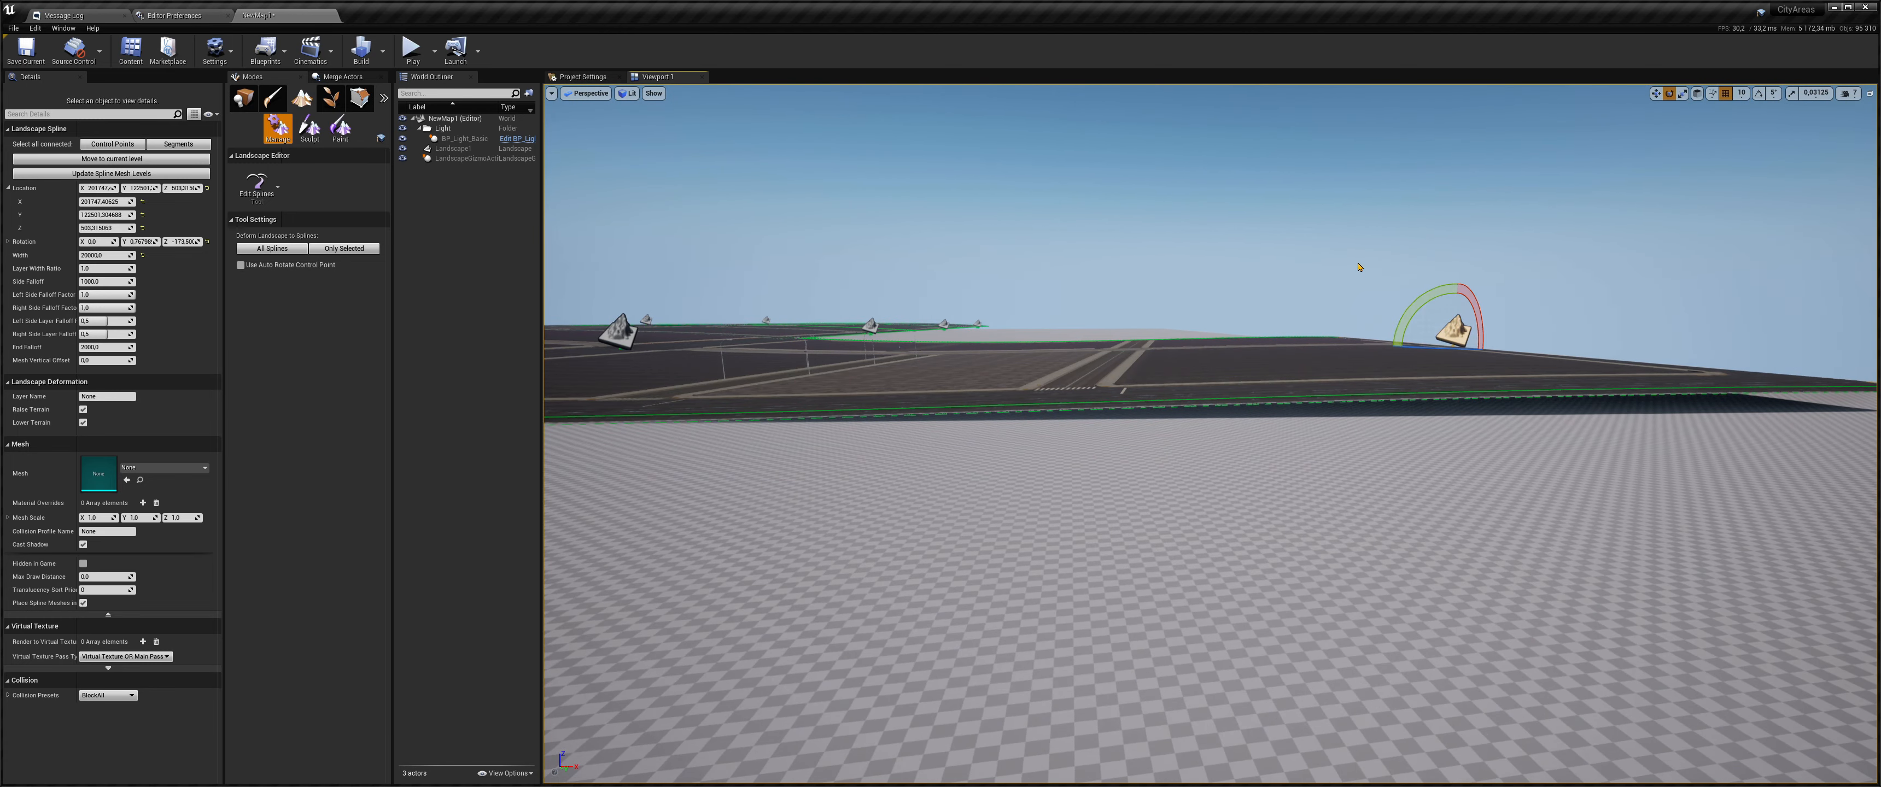
drag(1439, 289, 1453, 309)
key(w)
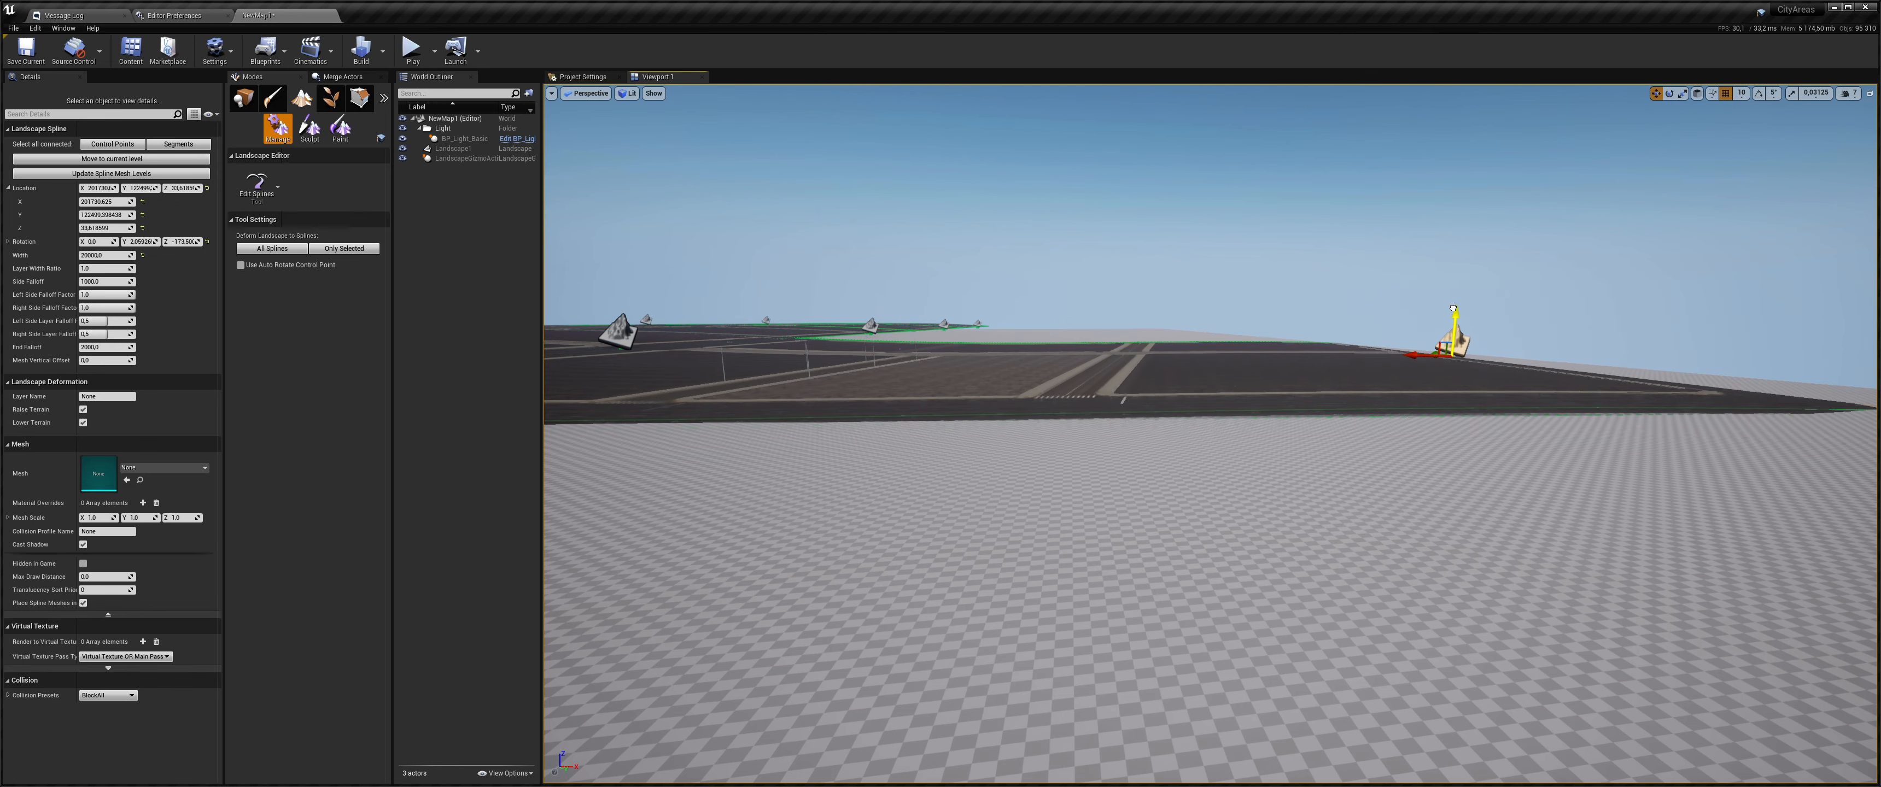
- Tilt the former outer edge's end control point about its Y axis to blend into the newly added block
right_drag(1219, 304, 1023, 307)
key(e)
drag(1076, 398, 1112, 441)
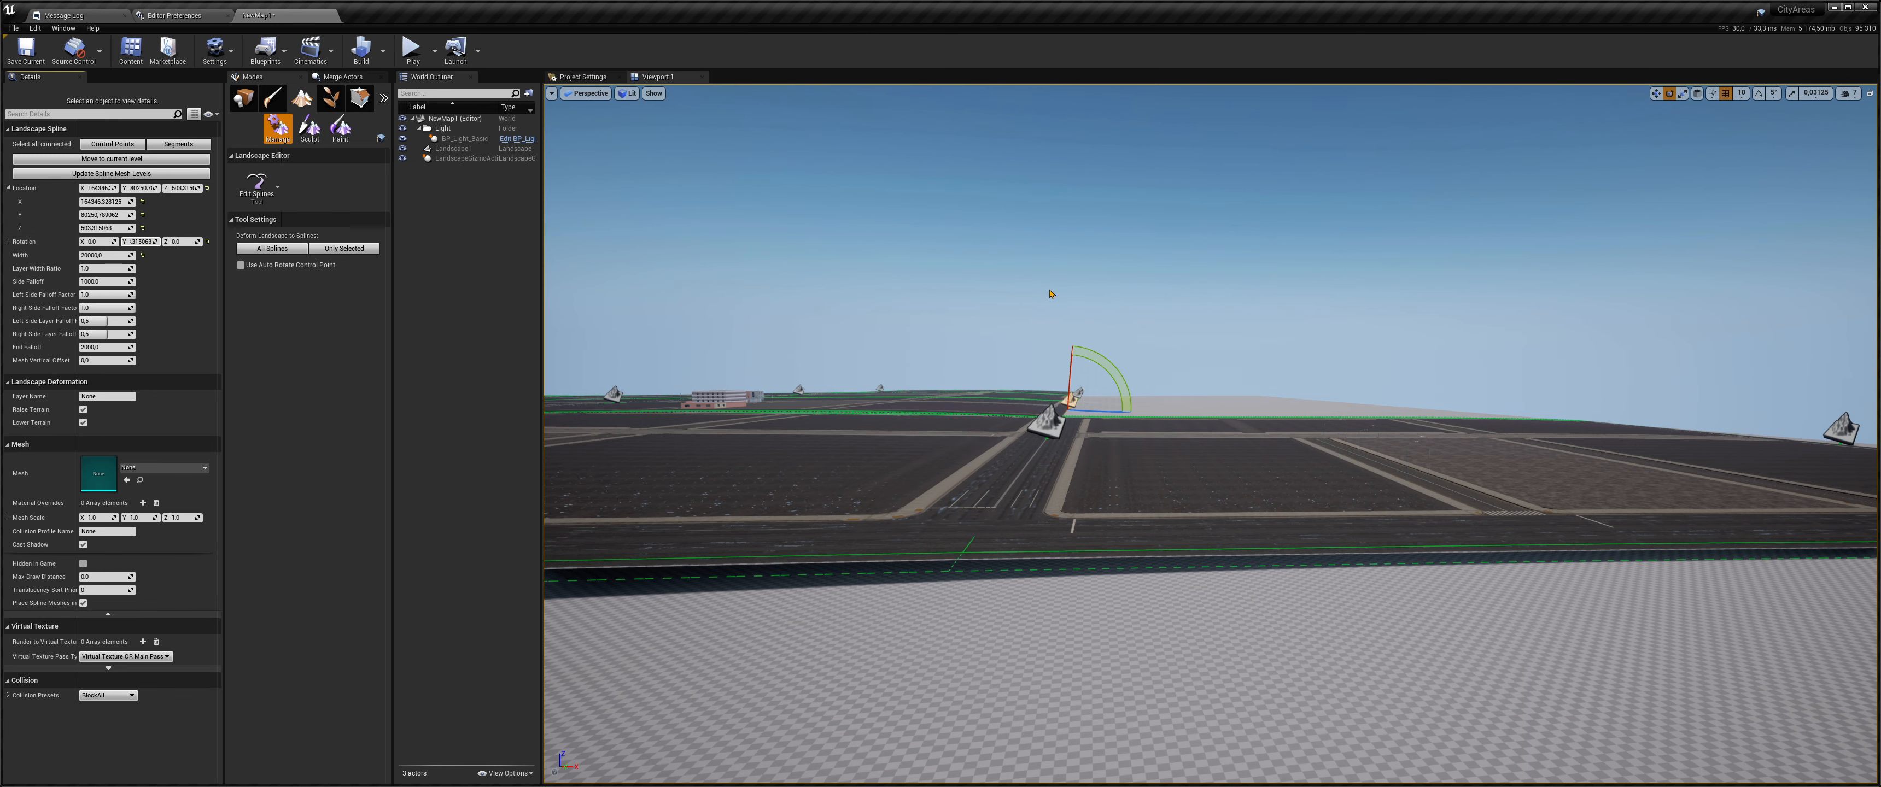
- Undo the wrong Y rotation edit and copy the end control point's Y rotation to the next point along the former outer edge
right_drag(1051, 294, 1026, 287)
key(ctrl+z)
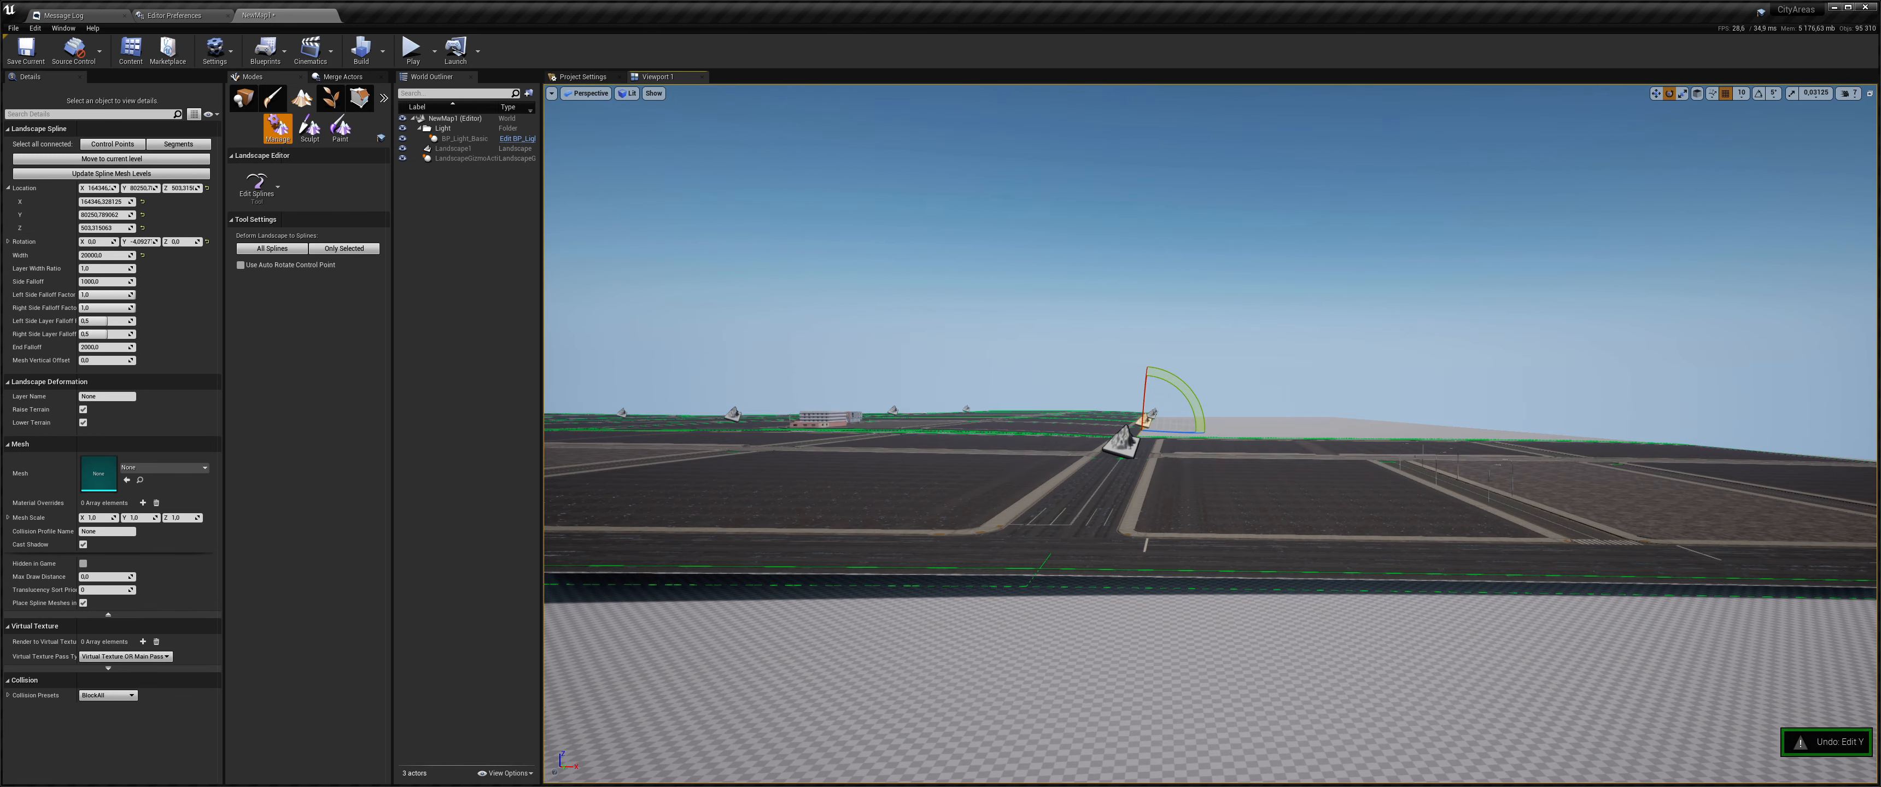
click(1120, 443)
click(140, 242)
key(ctrl+c)
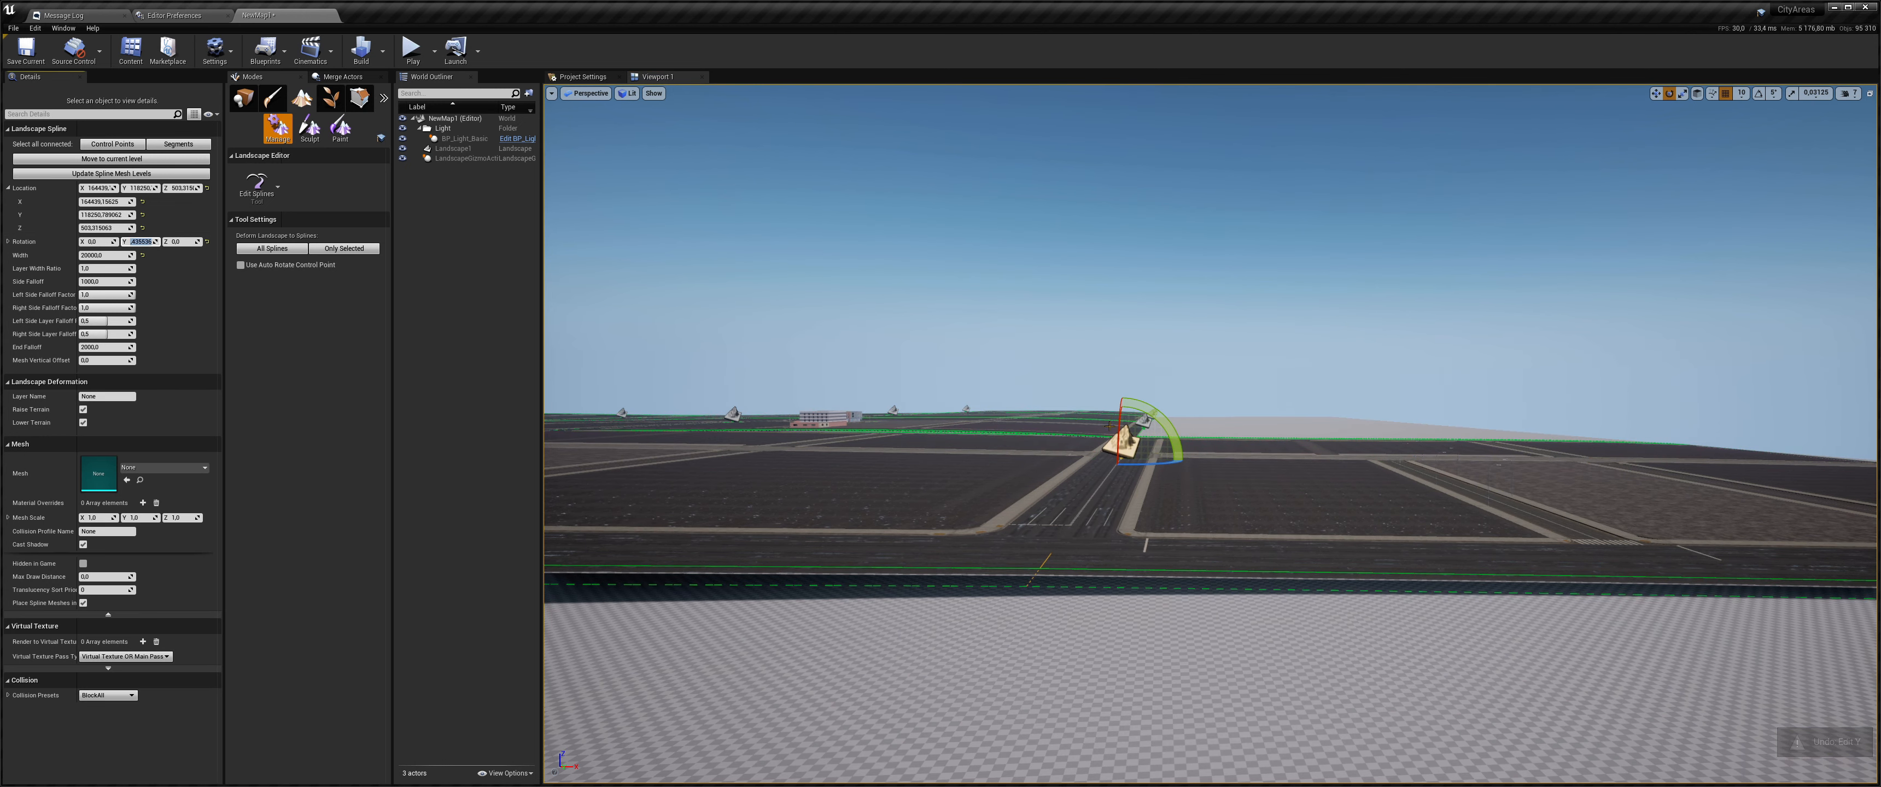
click(1143, 422)
click(148, 242)
key(ctrl+v)
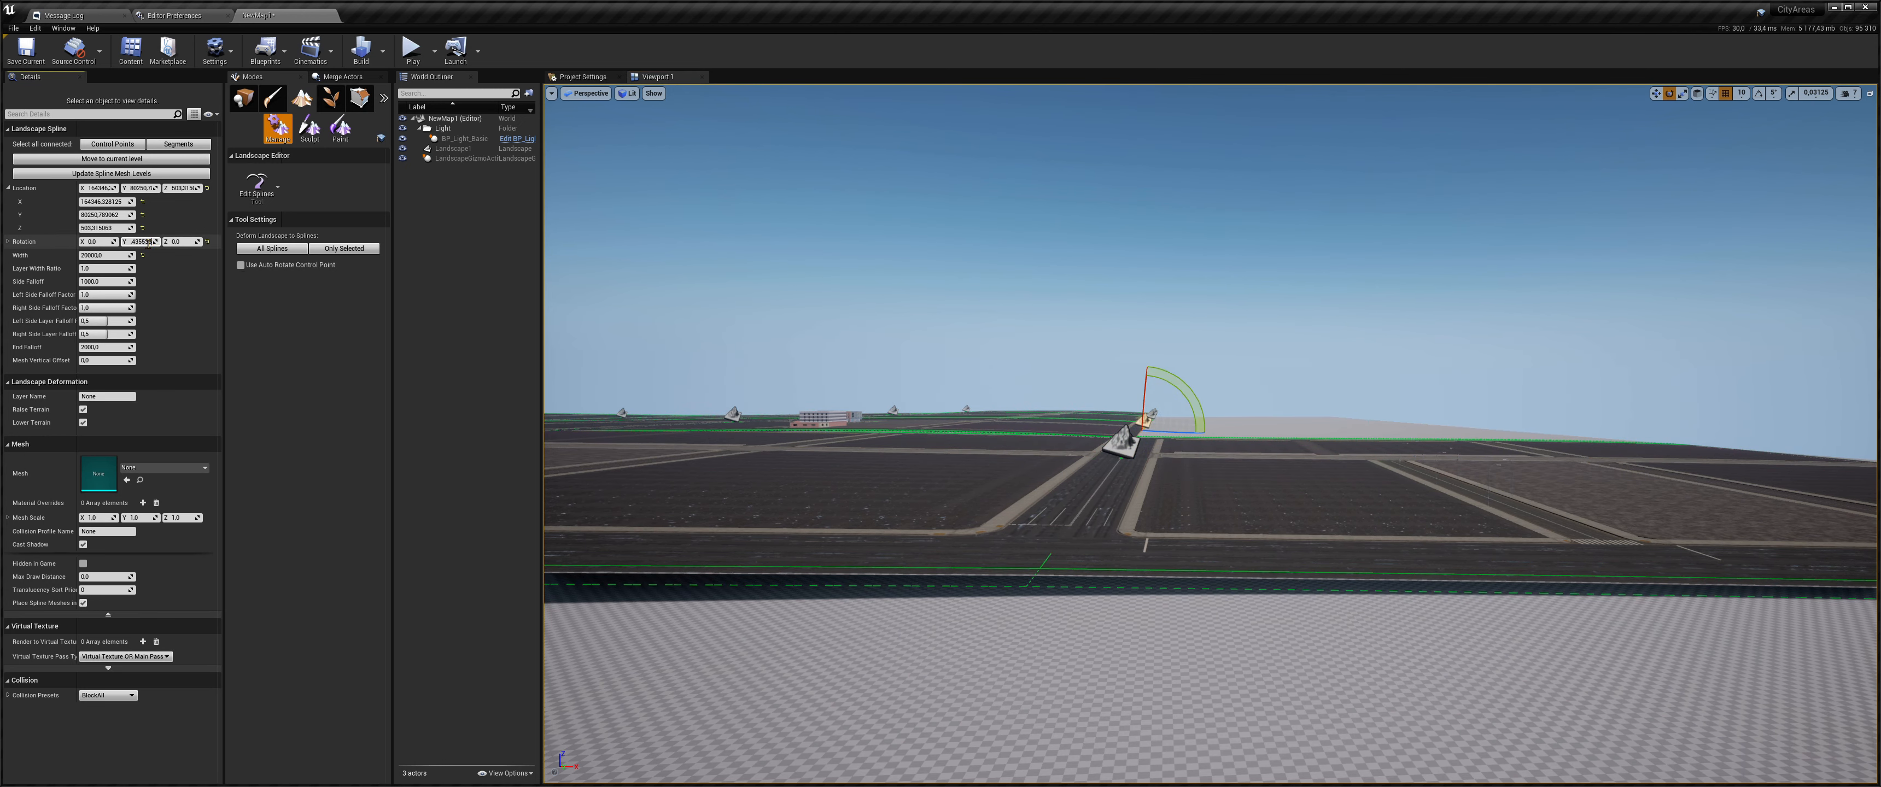
- Apply the same copied Y rotation to the two remaining control points along the former outer edge
mouse_move(1145, 353)
right_down()
mouse_move(1135, 289)
mouse_move(1145, 354)
right_up()
key(w)
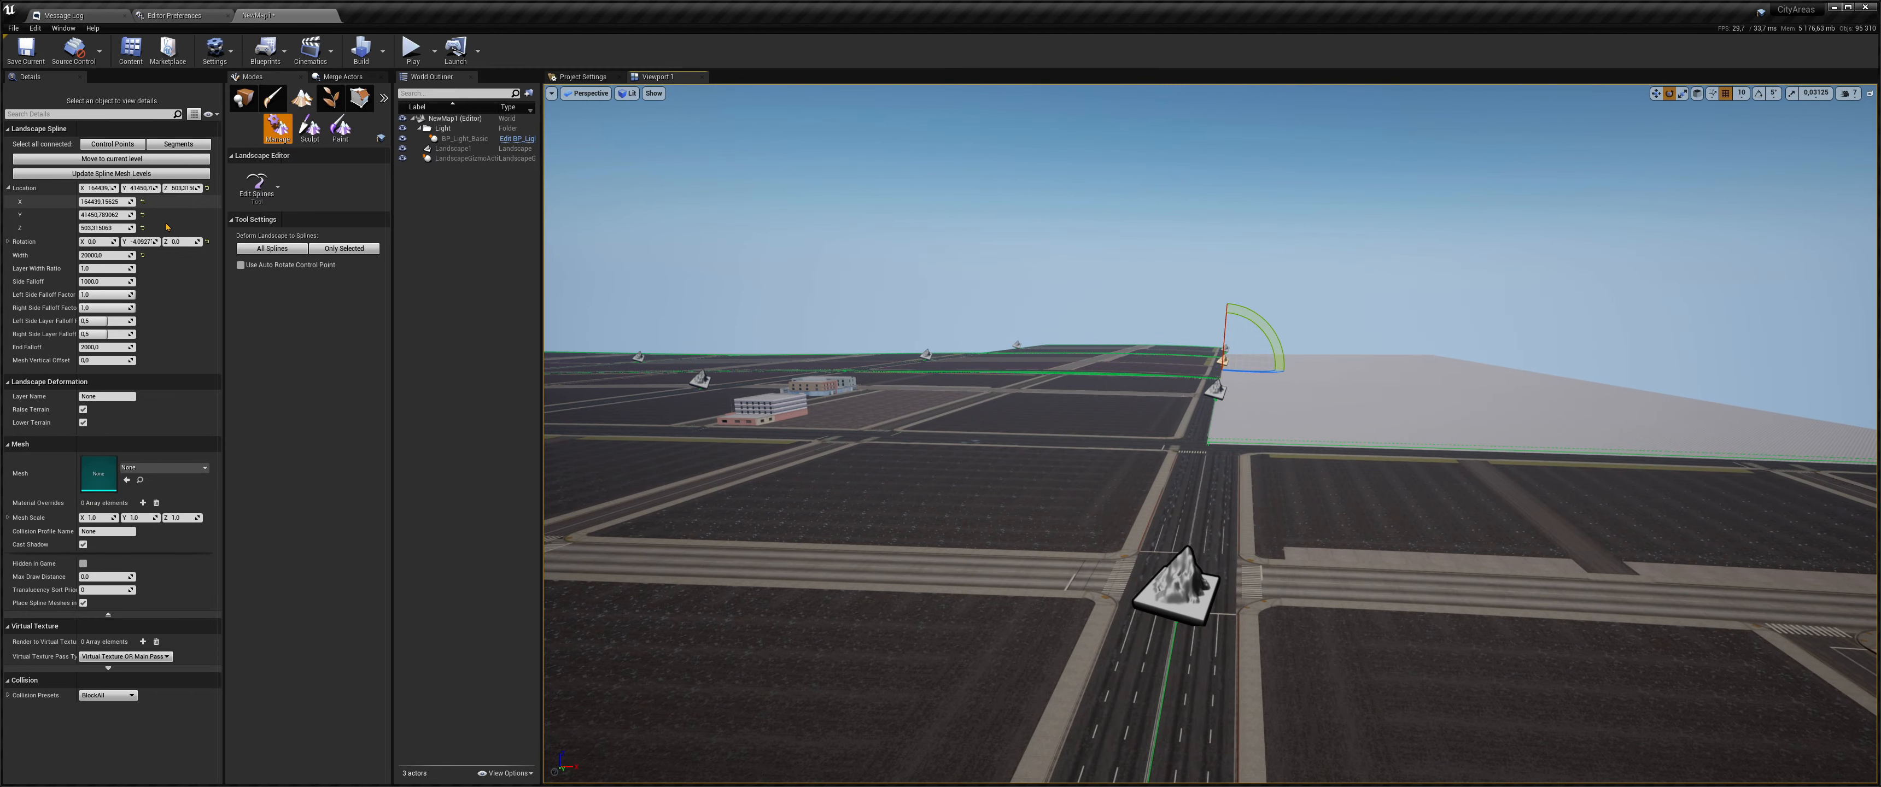
click(154, 241)
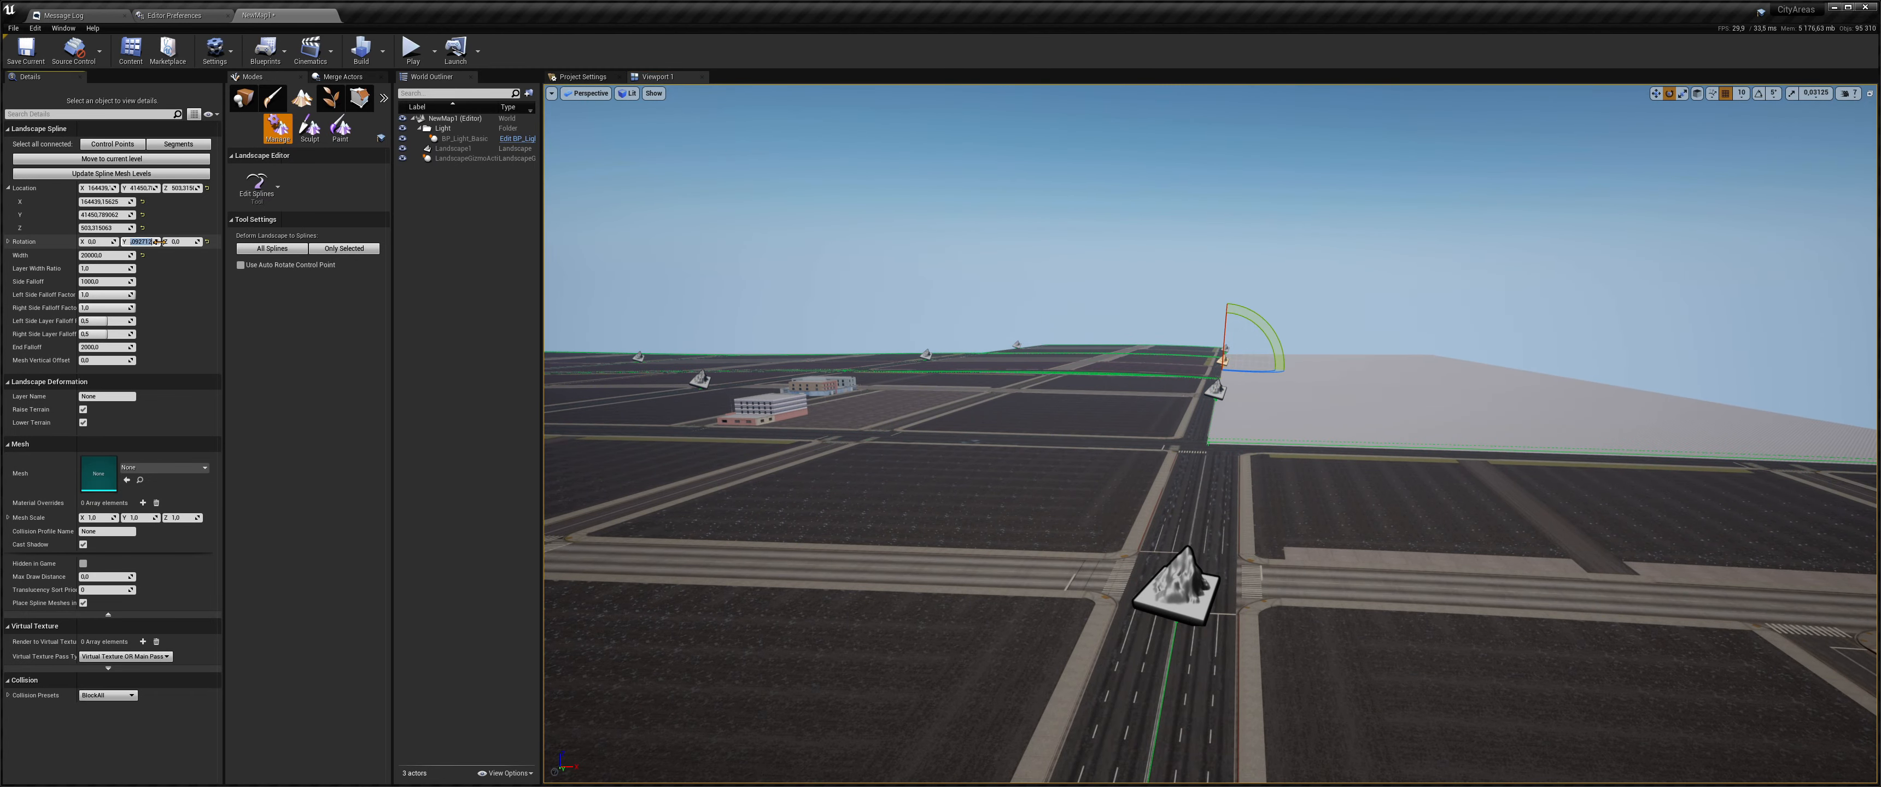
click(1222, 349)
- Rotate the added block's outermost control point about Z and move it slightly outward to adjust the block's outline
right_drag(1168, 409, 1199, 585)
key(w)
key(s)
key(s)
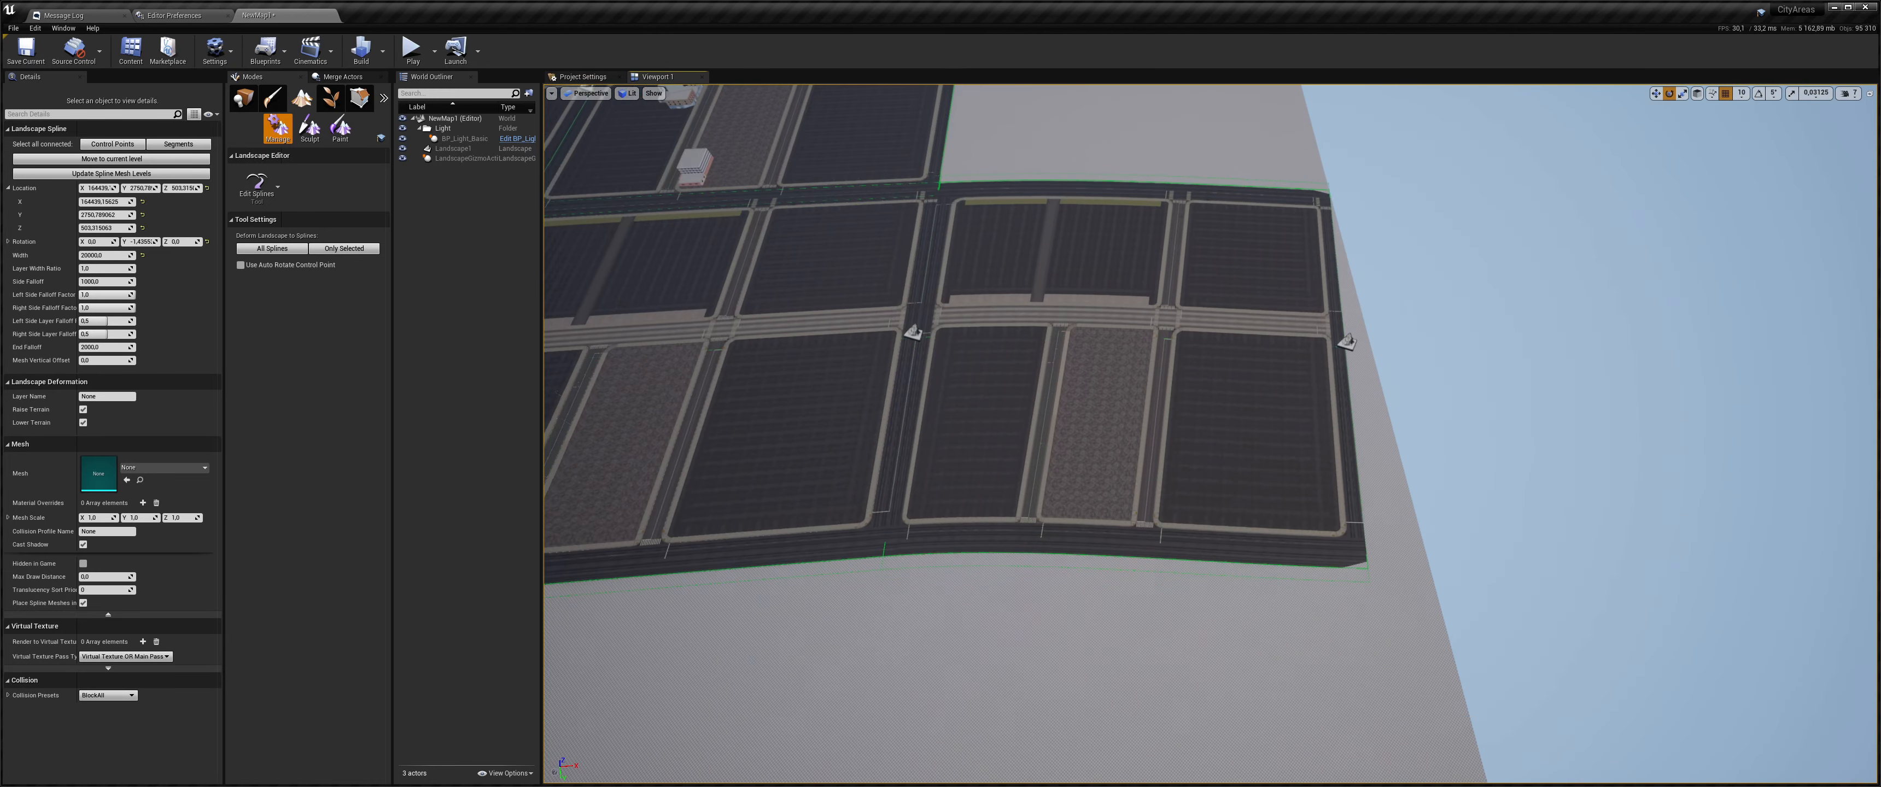
drag(1313, 388, 1329, 346)
key(w)
right_drag(1358, 371, 1372, 324)
drag(1328, 250, 1317, 237)
right_drag(1317, 237, 1431, 204)
- Extend the next row by adding a spline block from its edge control point and moving the new end control point outward
right_drag(1182, 362, 1166, 362)
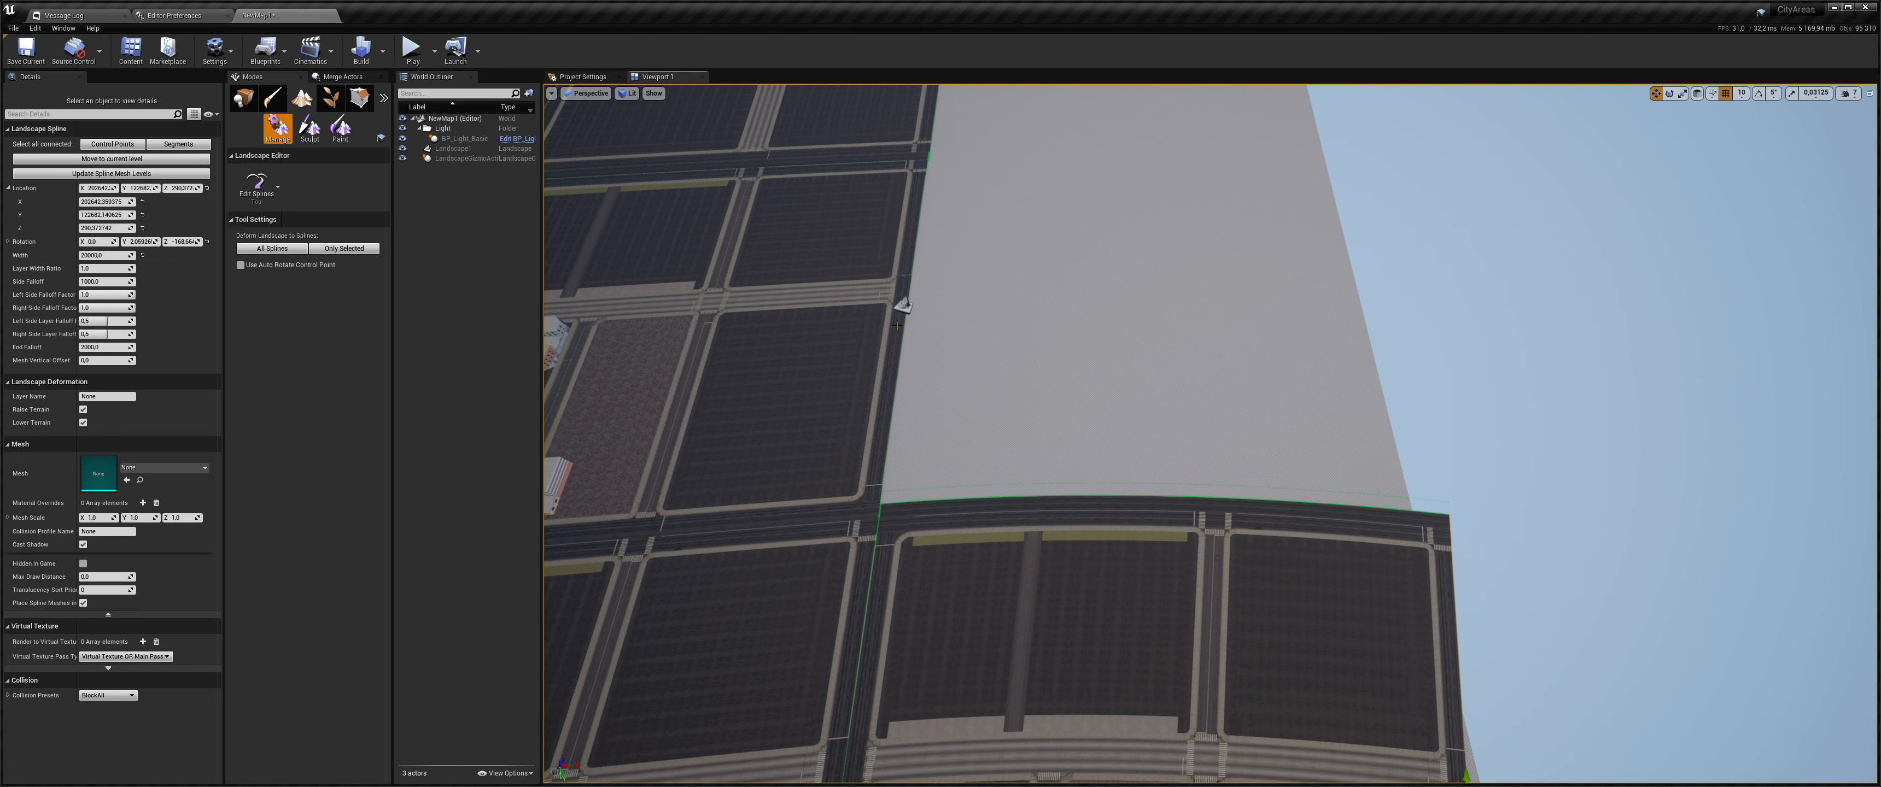
ctrl+click(1358, 315)
drag(1320, 315, 1385, 315)
key(e)
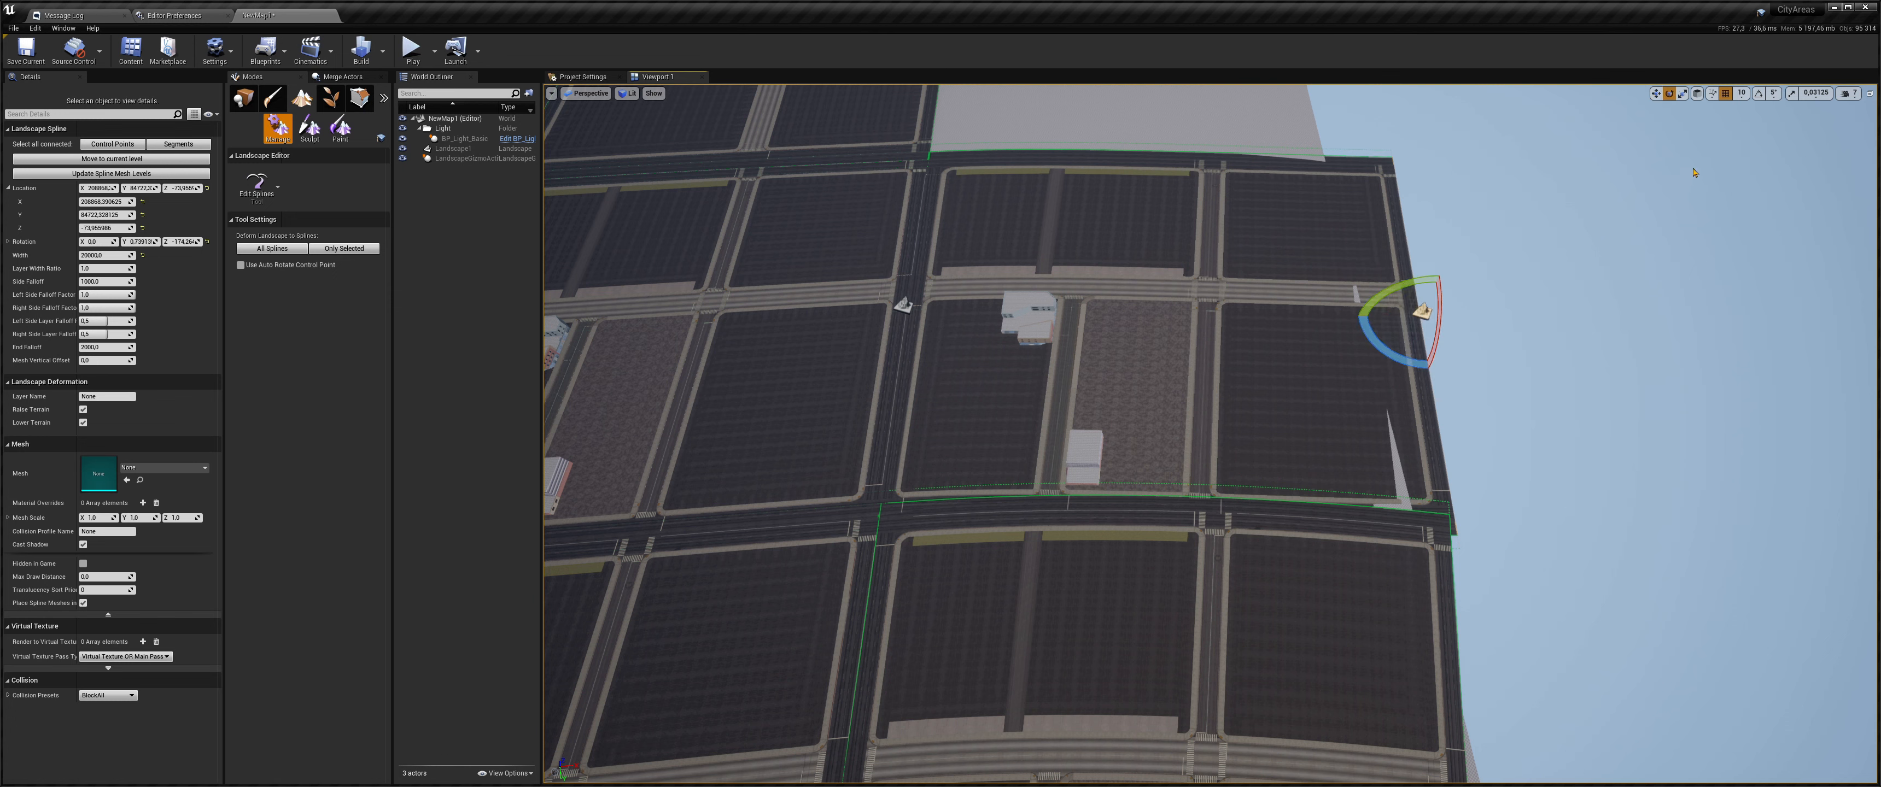
- Turn off grid snapping and hide the landscape in a wireframe top view of the new block
click(1726, 94)
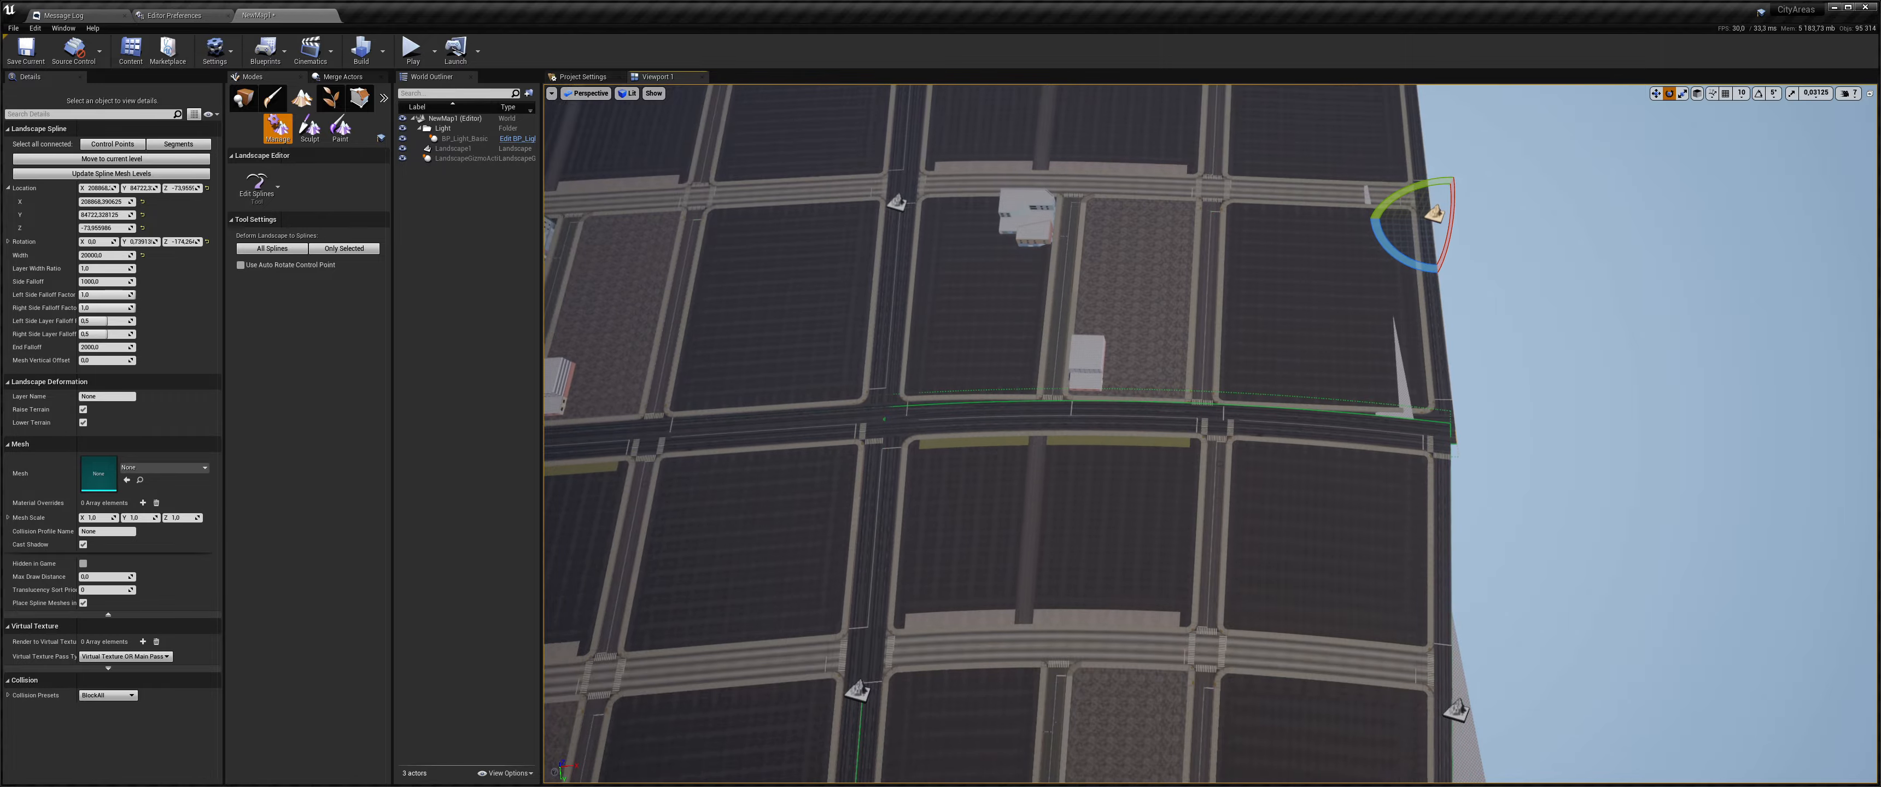
key(alt+j)
key(alt+2)
scroll(1274, 457, down, 10)
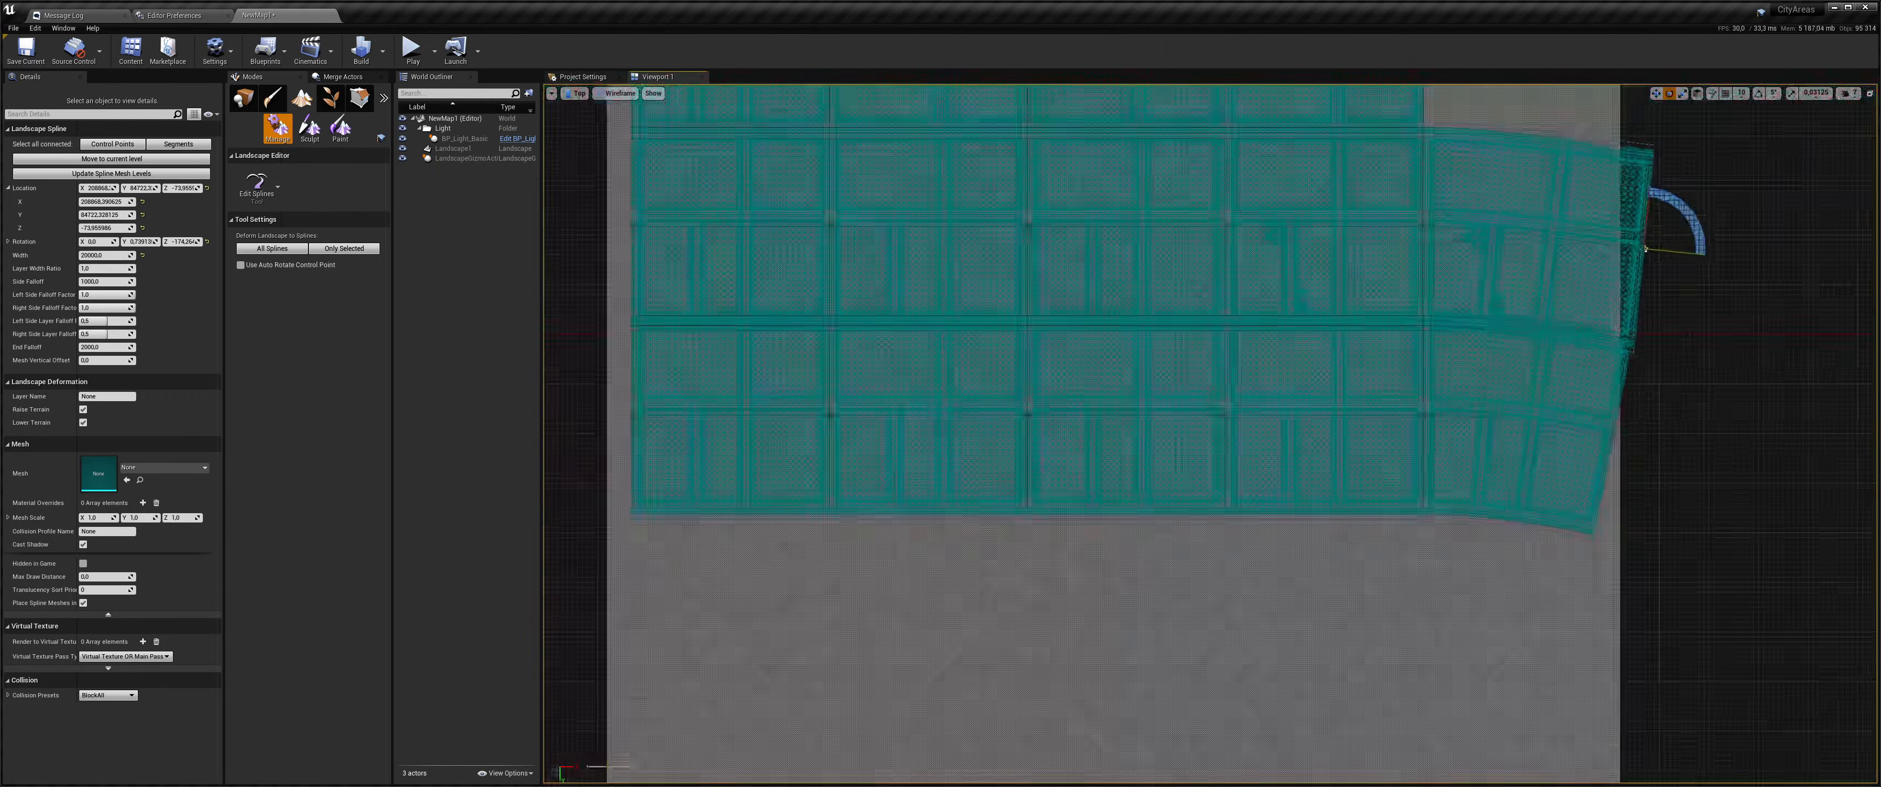
right_drag(1273, 457, 862, 690)
scroll(1190, 561, up, 8)
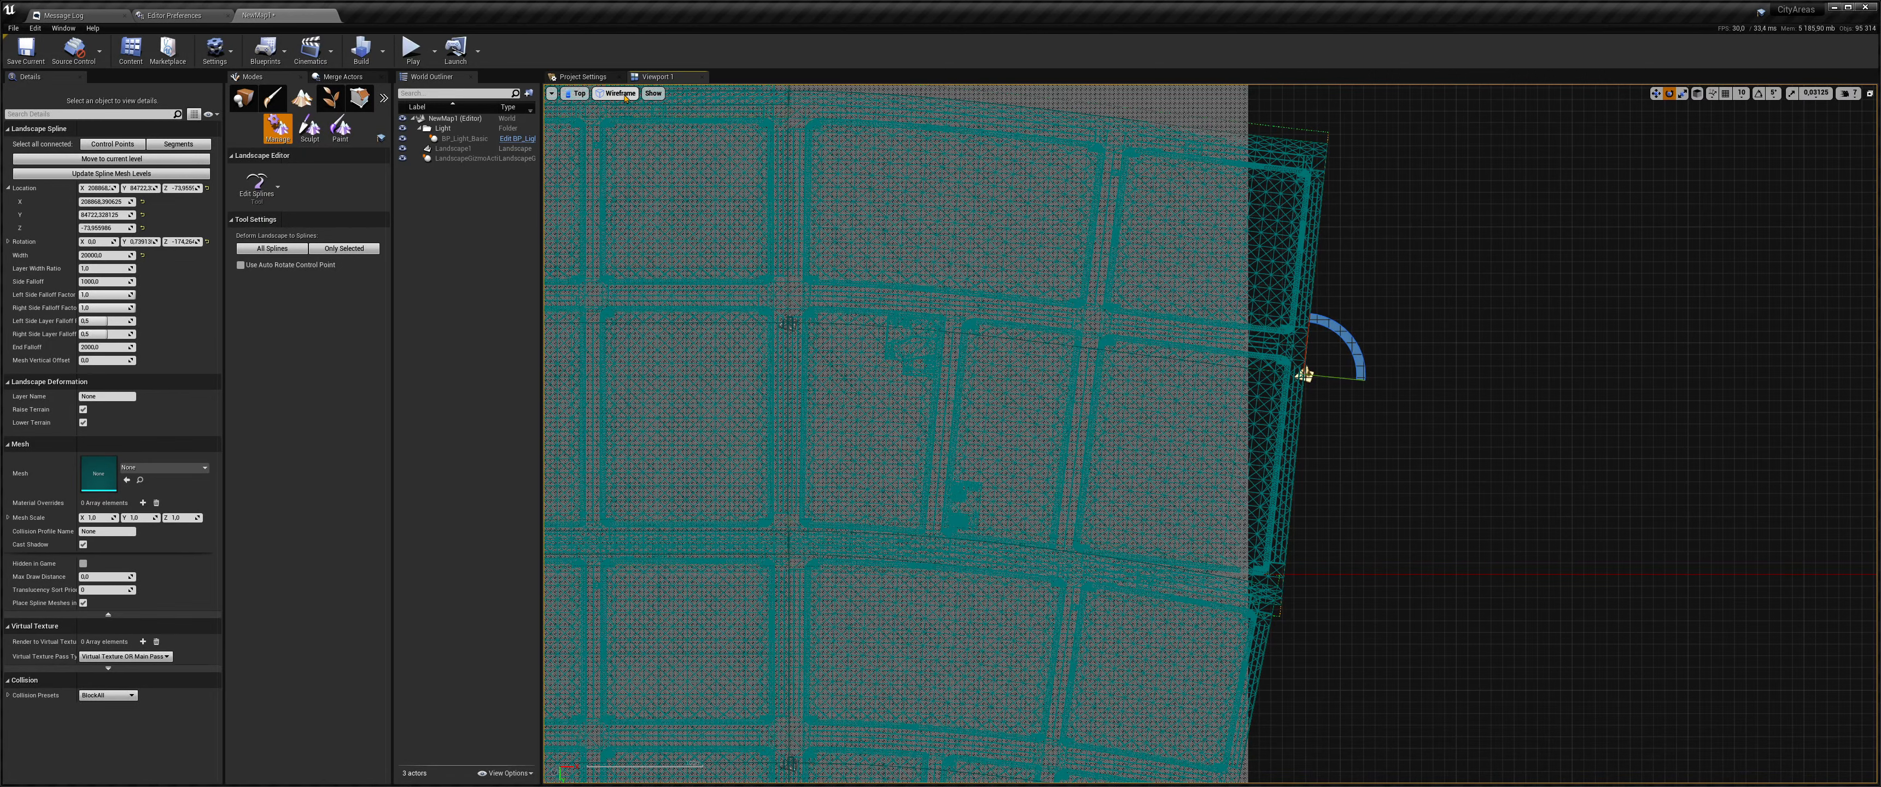
click(652, 93)
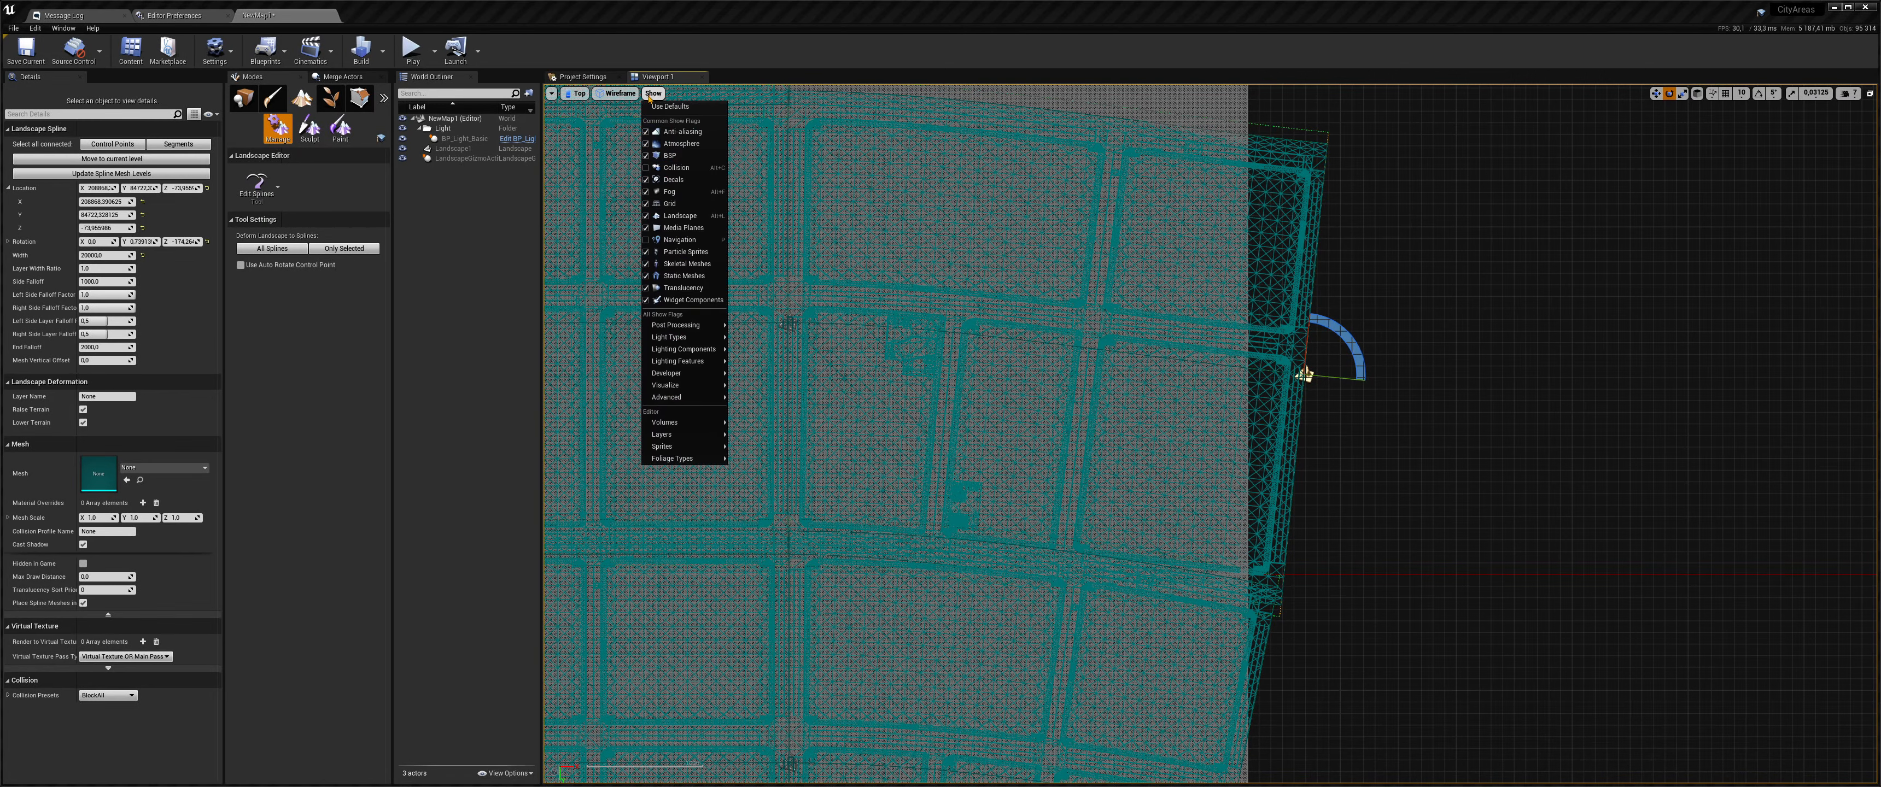
click(695, 216)
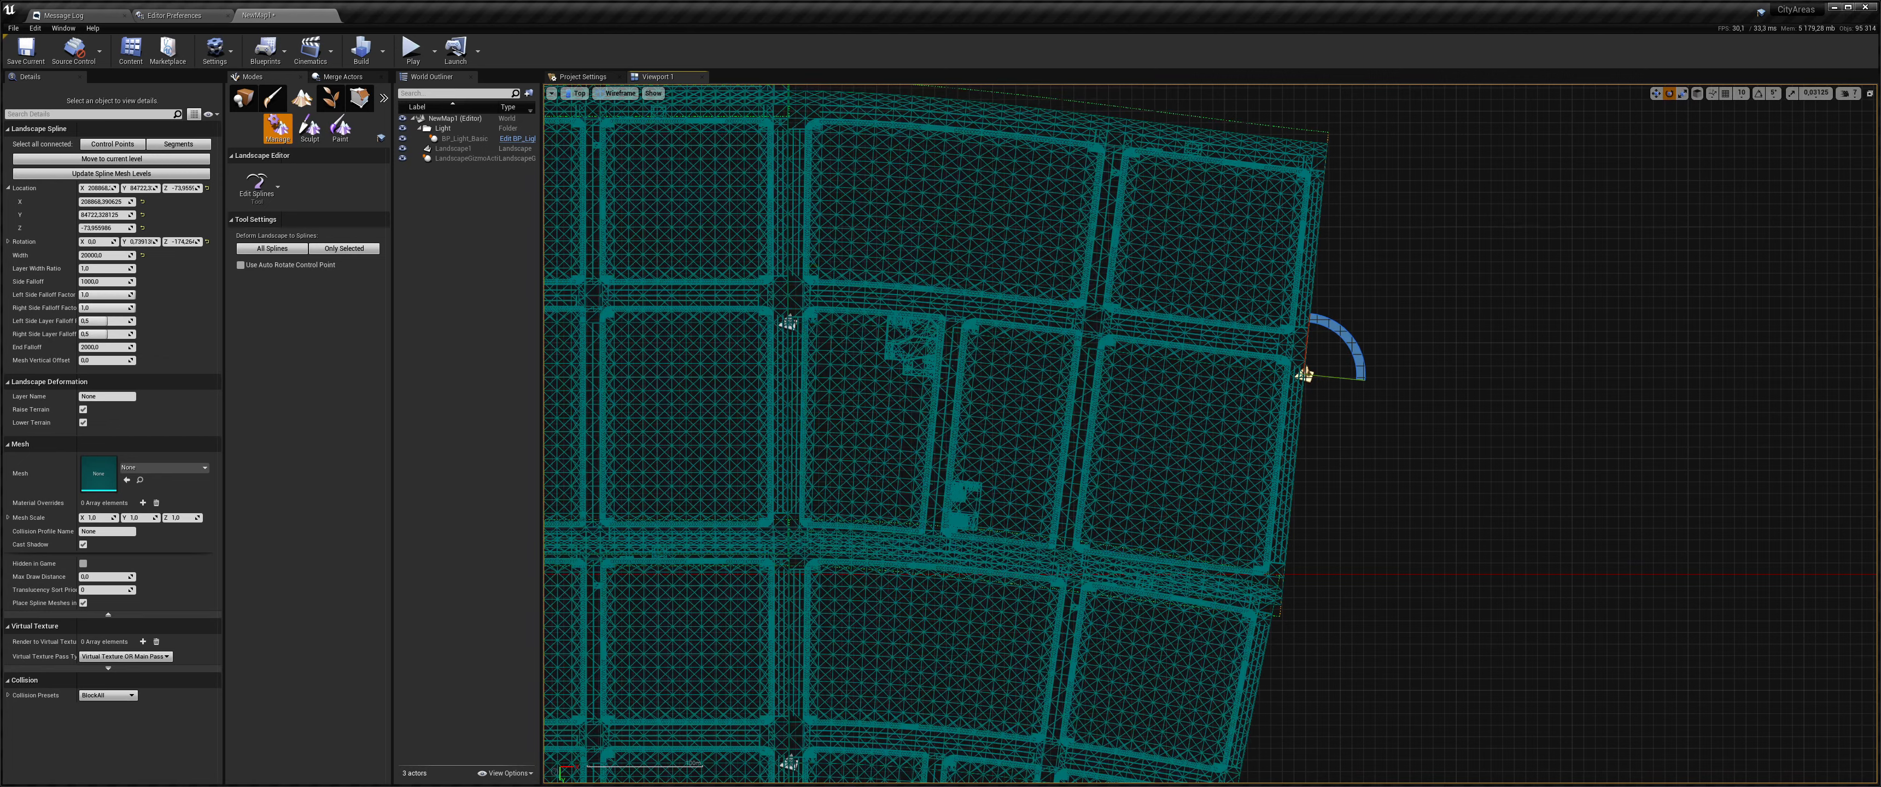
- Rotate the new block's outer control point about Z and move it outward to align its edge with the neighbouring row
scroll(1026, 391, down, 4)
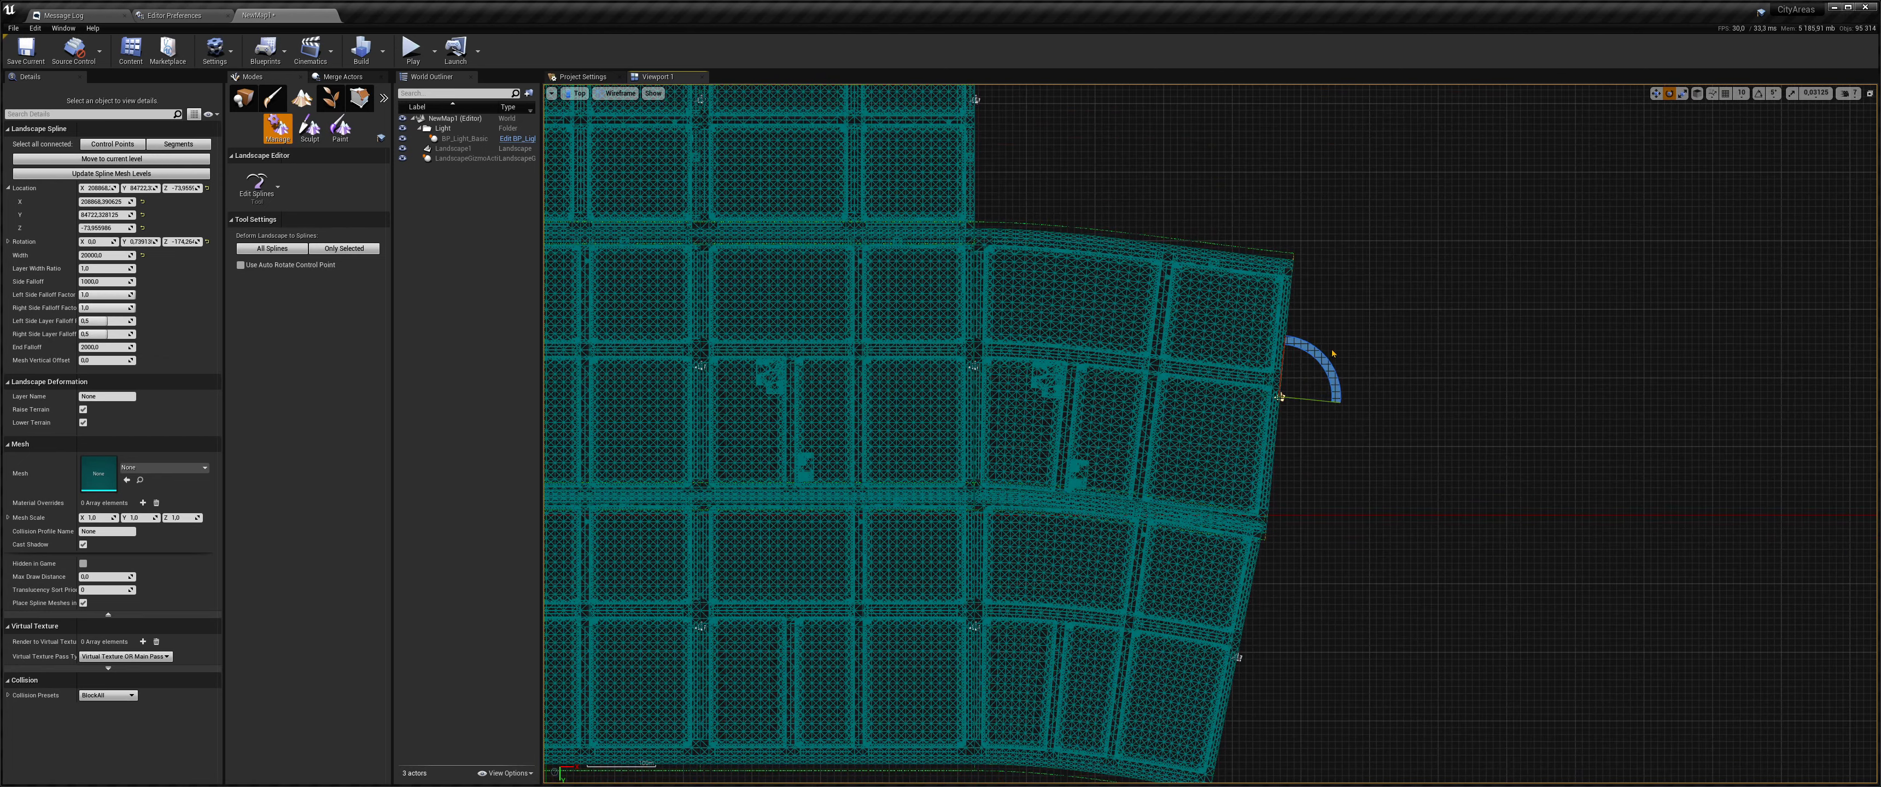
drag(1333, 354, 1336, 358)
key(w)
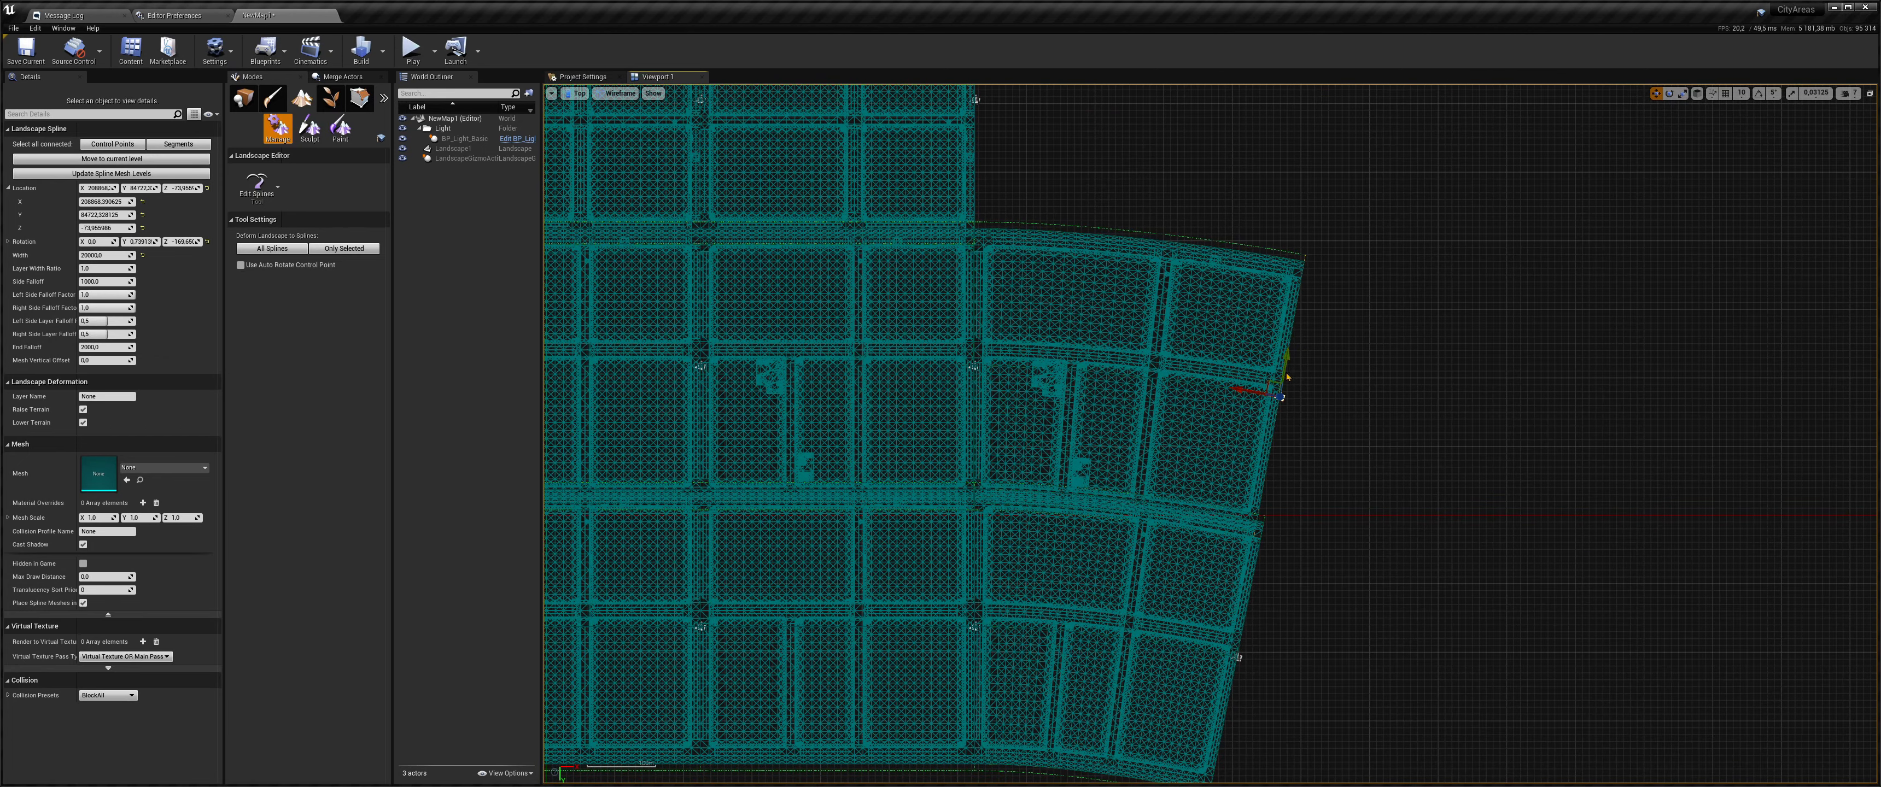
drag(1234, 389, 1288, 362)
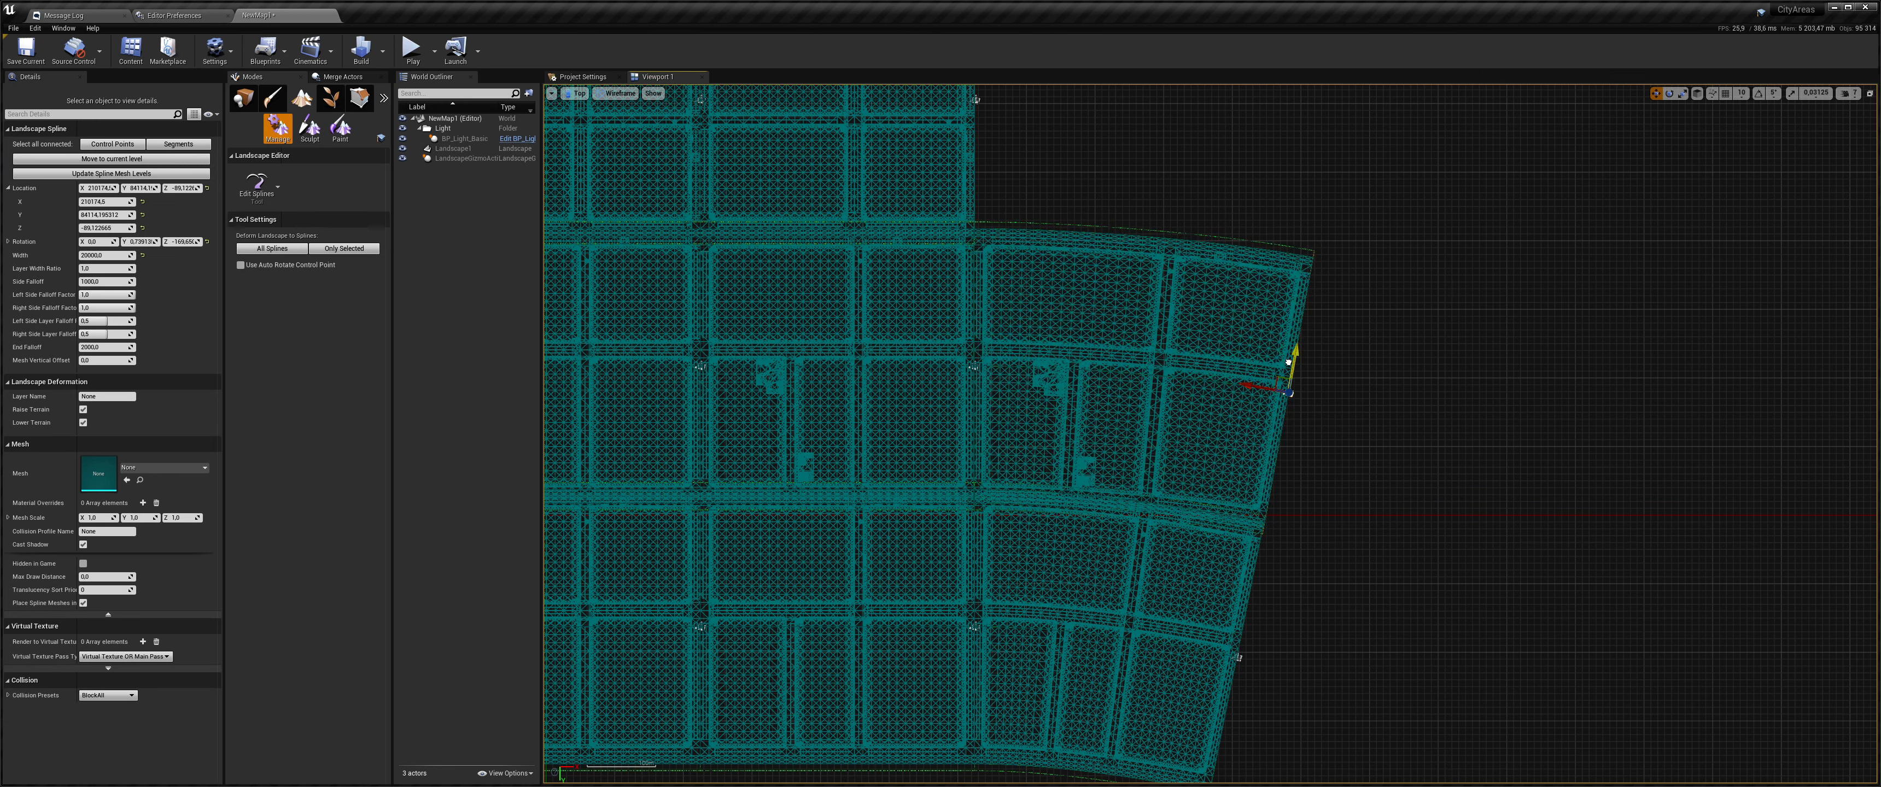
scroll(1131, 422, up, 12)
scroll(1131, 422, down, 8)
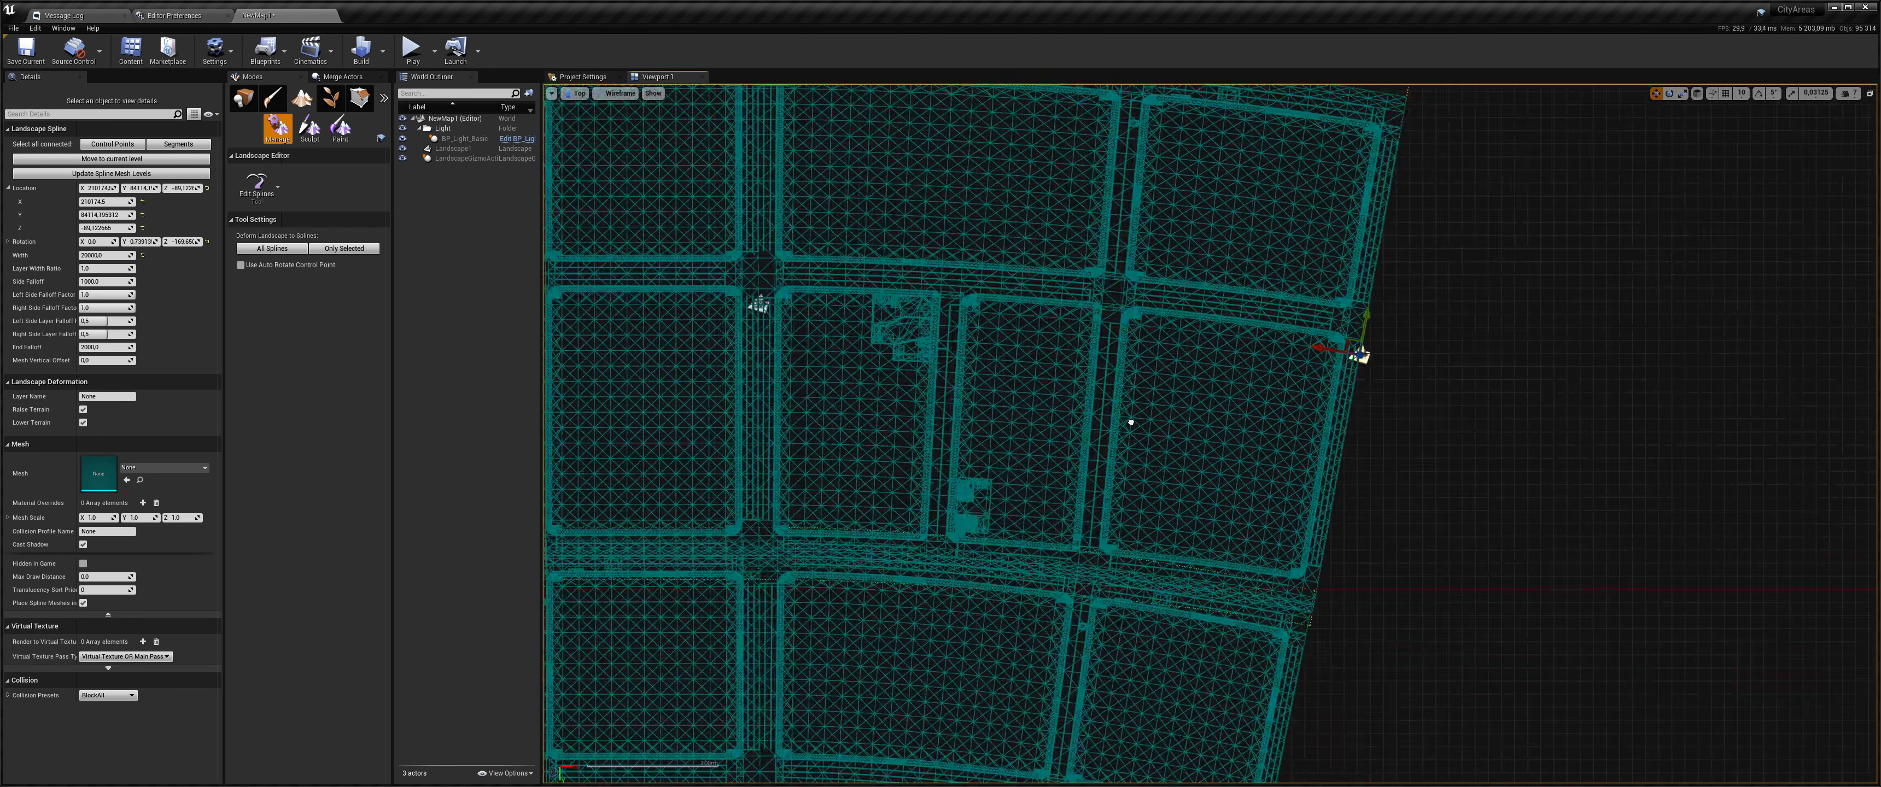
drag(1330, 351, 1329, 349)
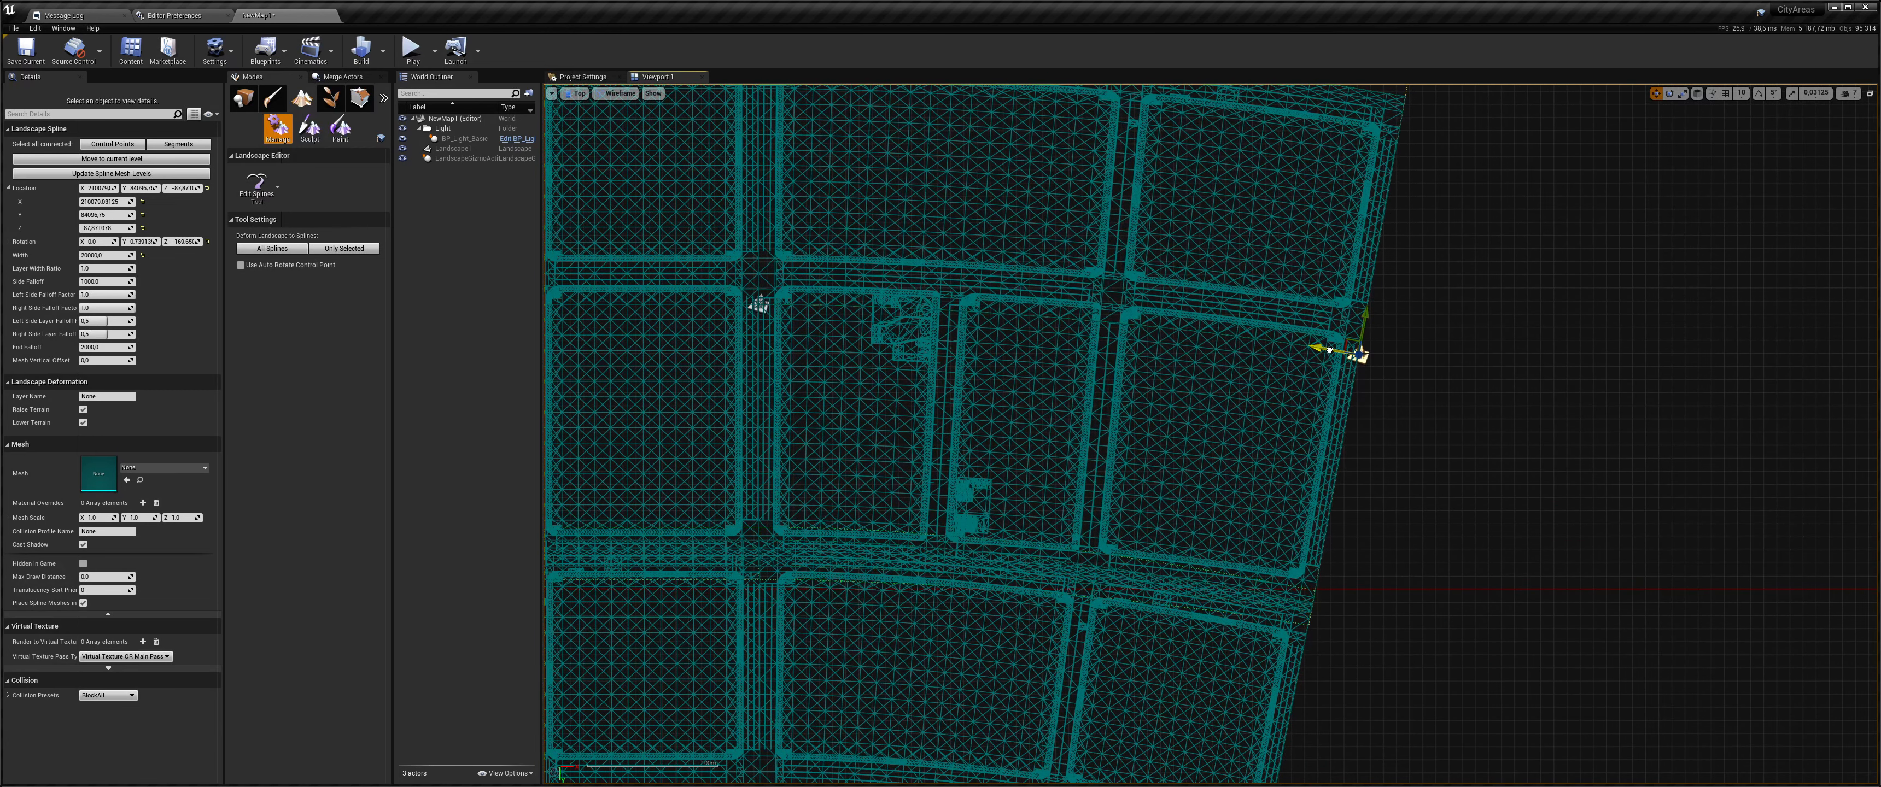
- Fine-tune the new outer control point's position along its local X axis to close the seam with the neighbouring block
key(alt+g)
right_drag(1330, 350, 1195, 263)
key(w)
key(s)
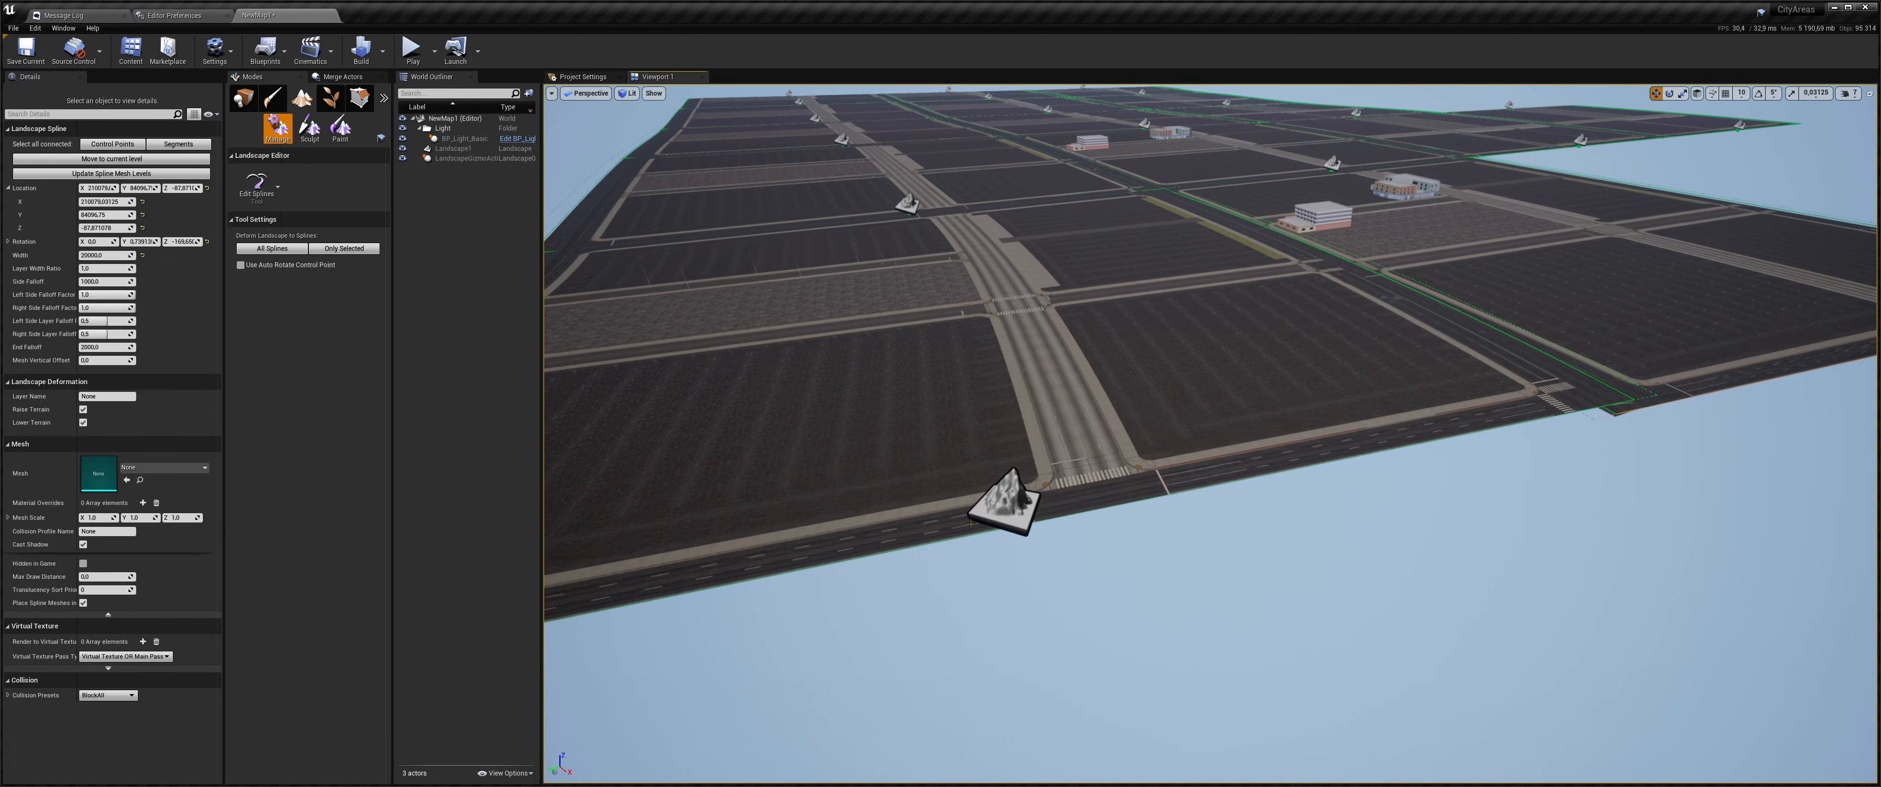
right_drag(992, 515, 1160, 447)
key(w)
click(1411, 401)
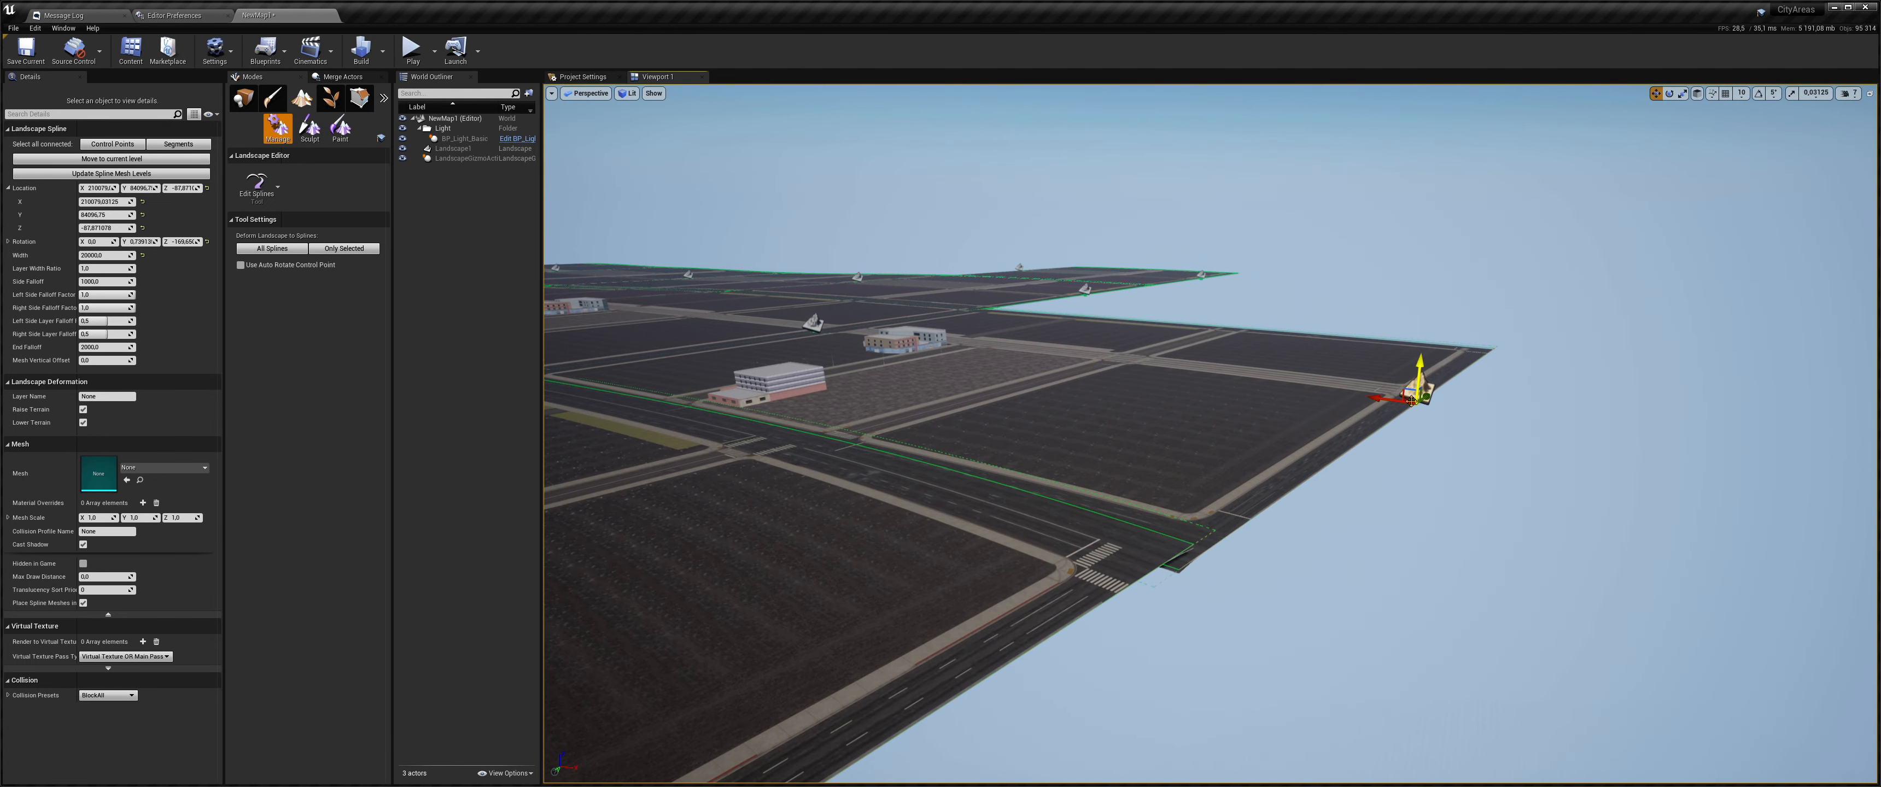
drag(1377, 398, 1370, 398)
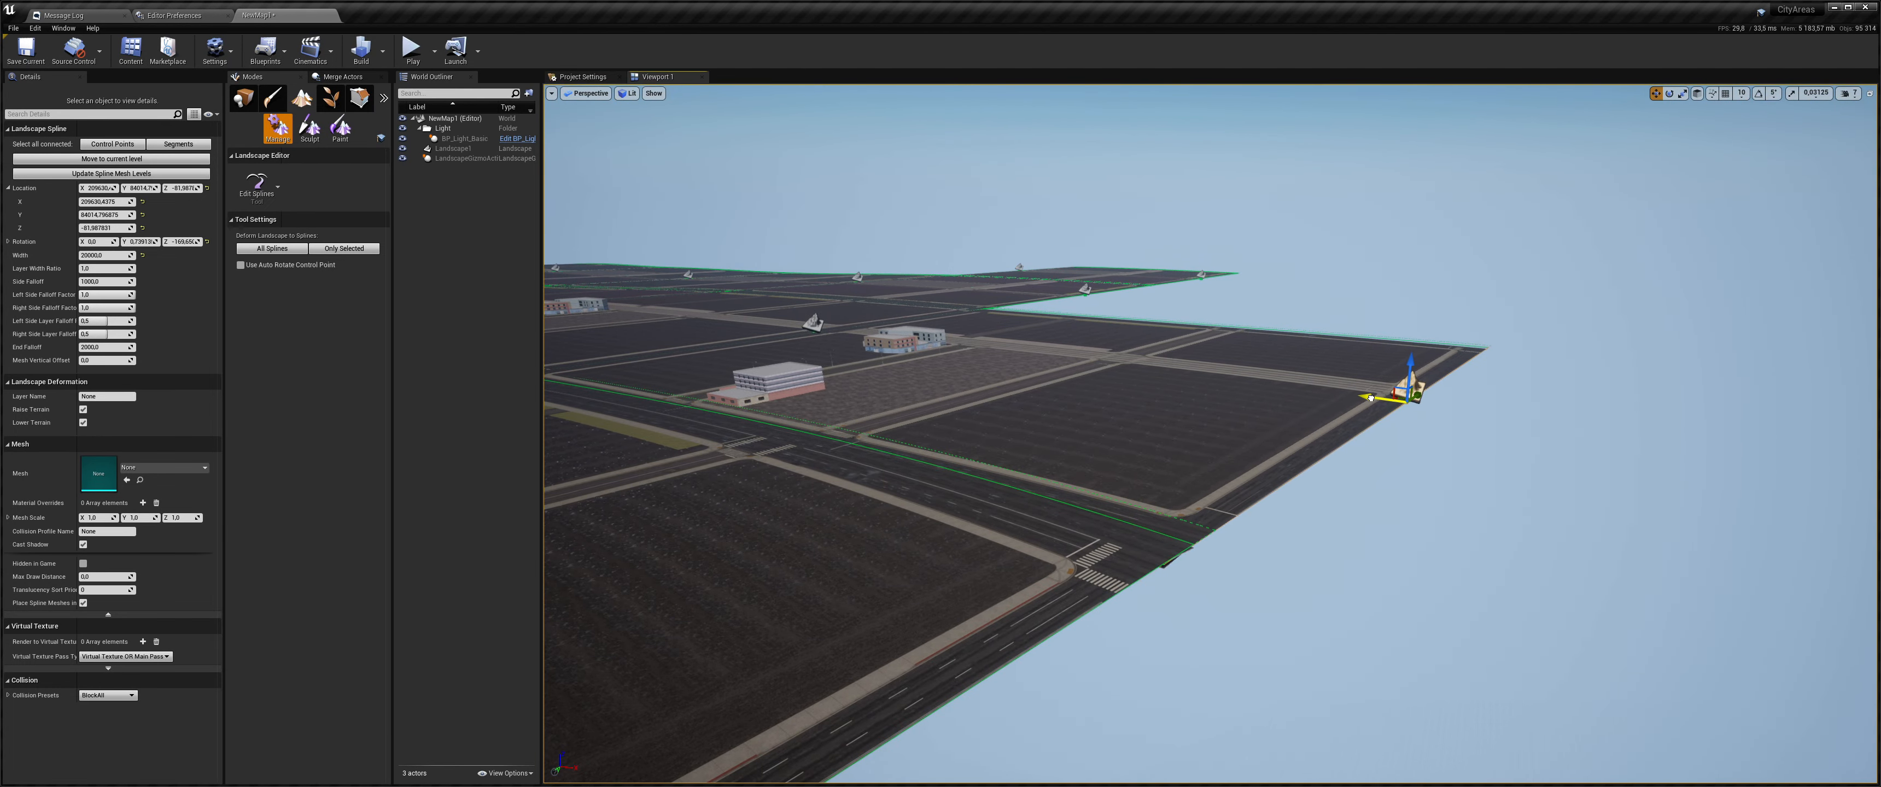
key(alt+j)
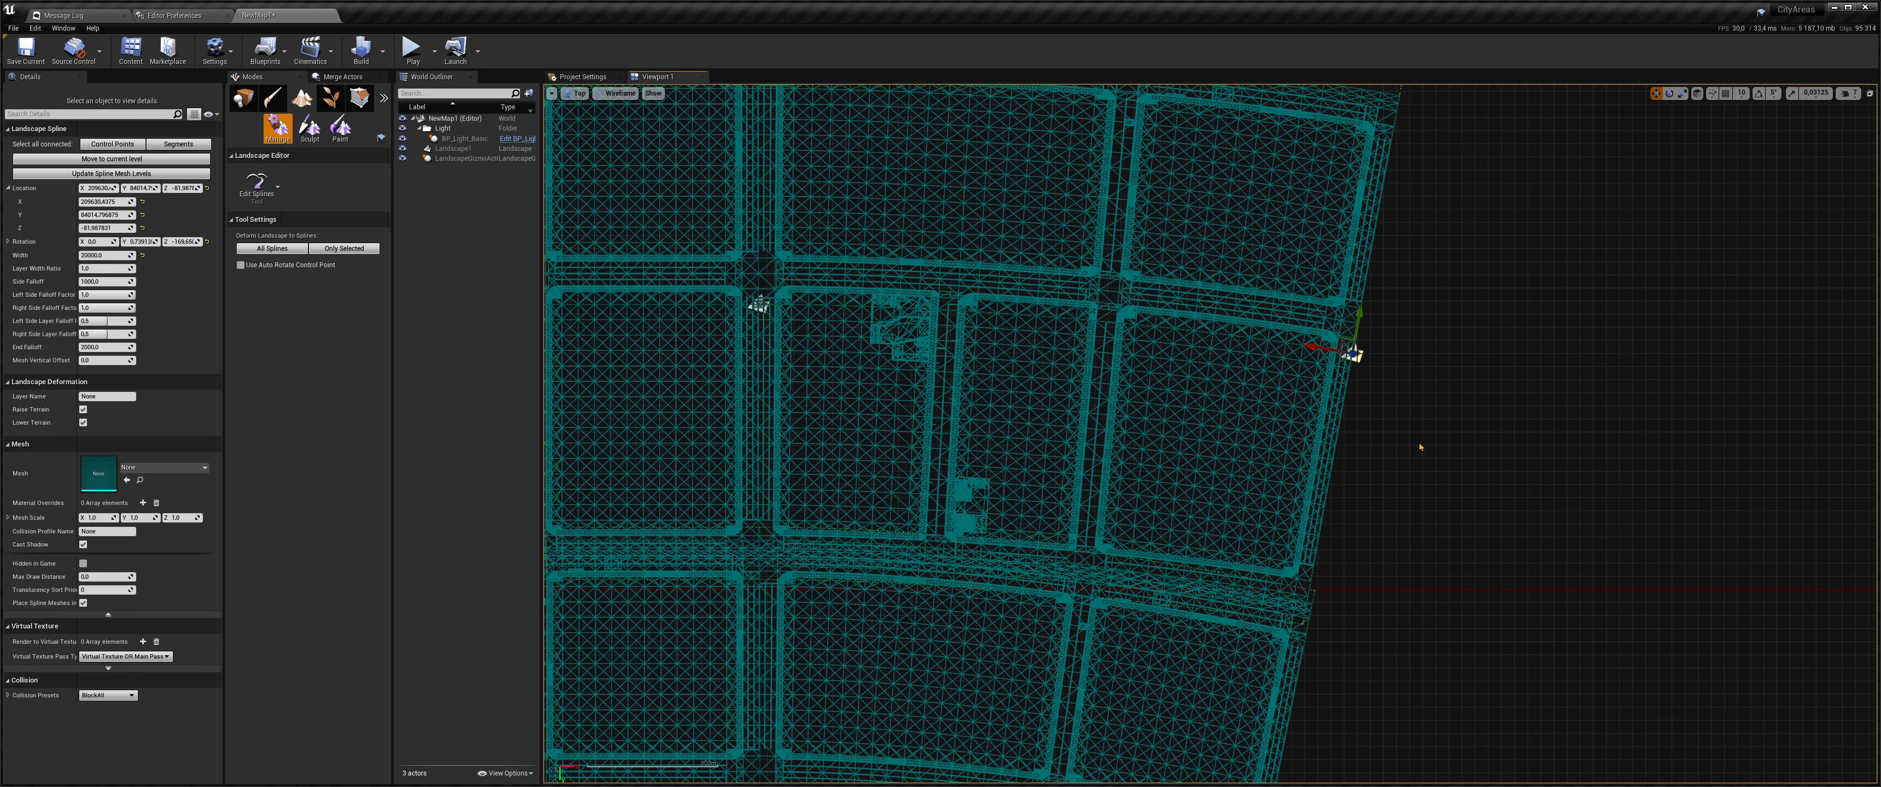
drag(1399, 332, 1332, 353)
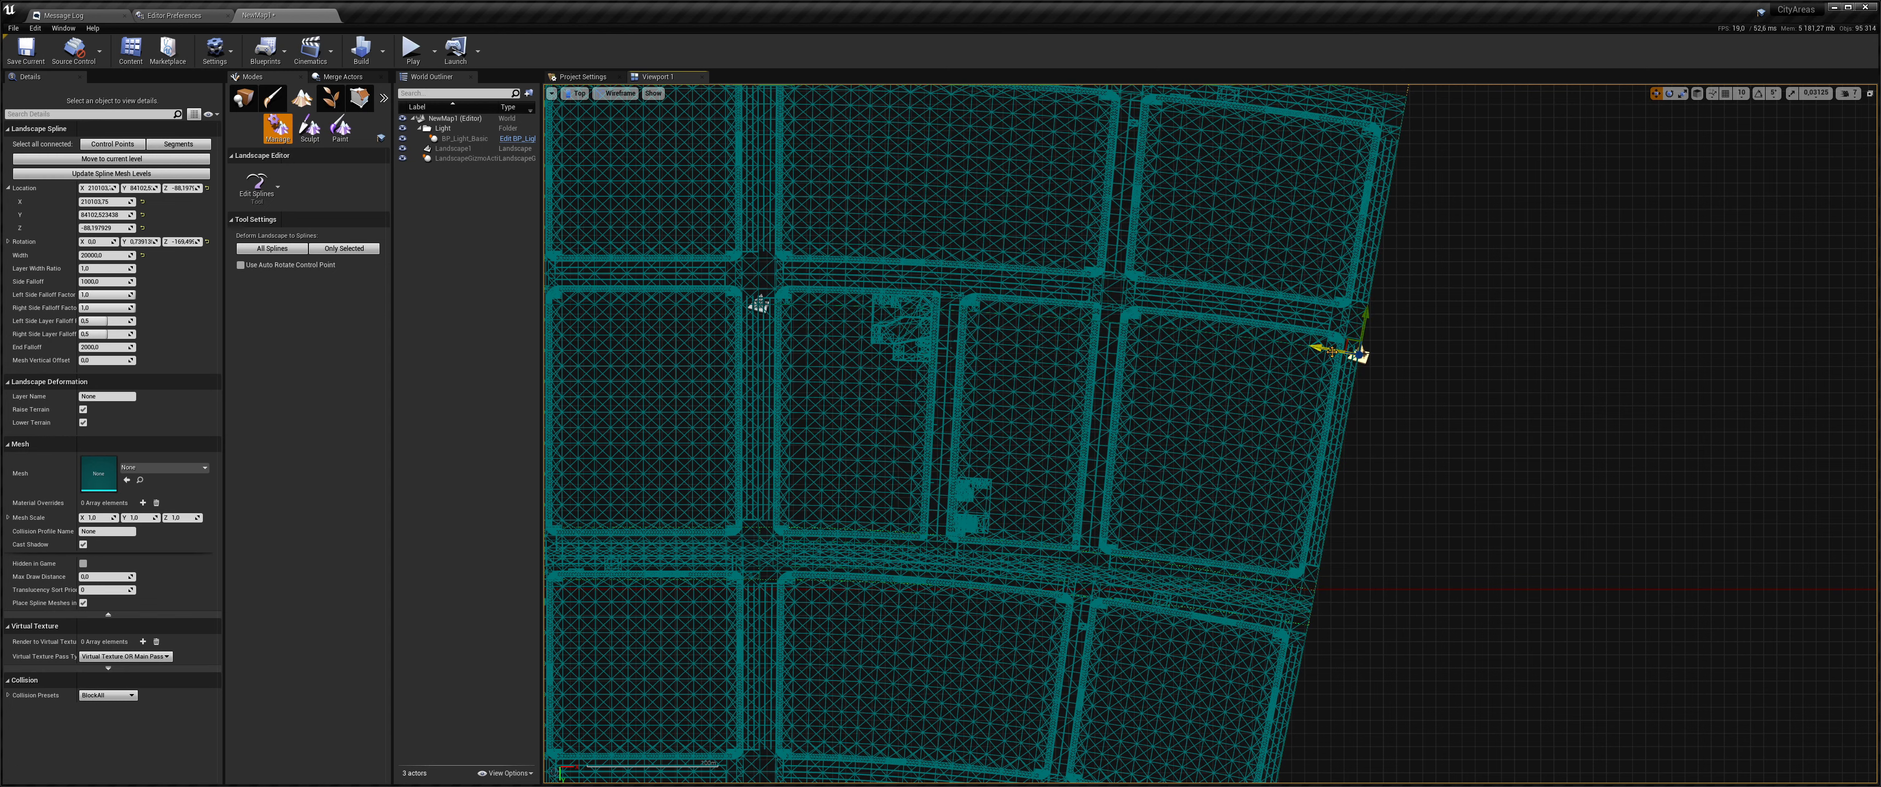
- Copy the neighbouring outer control point's Y rotation to the new block's outer control point
key(alt+g)
right_drag(1355, 442, 1204, 459)
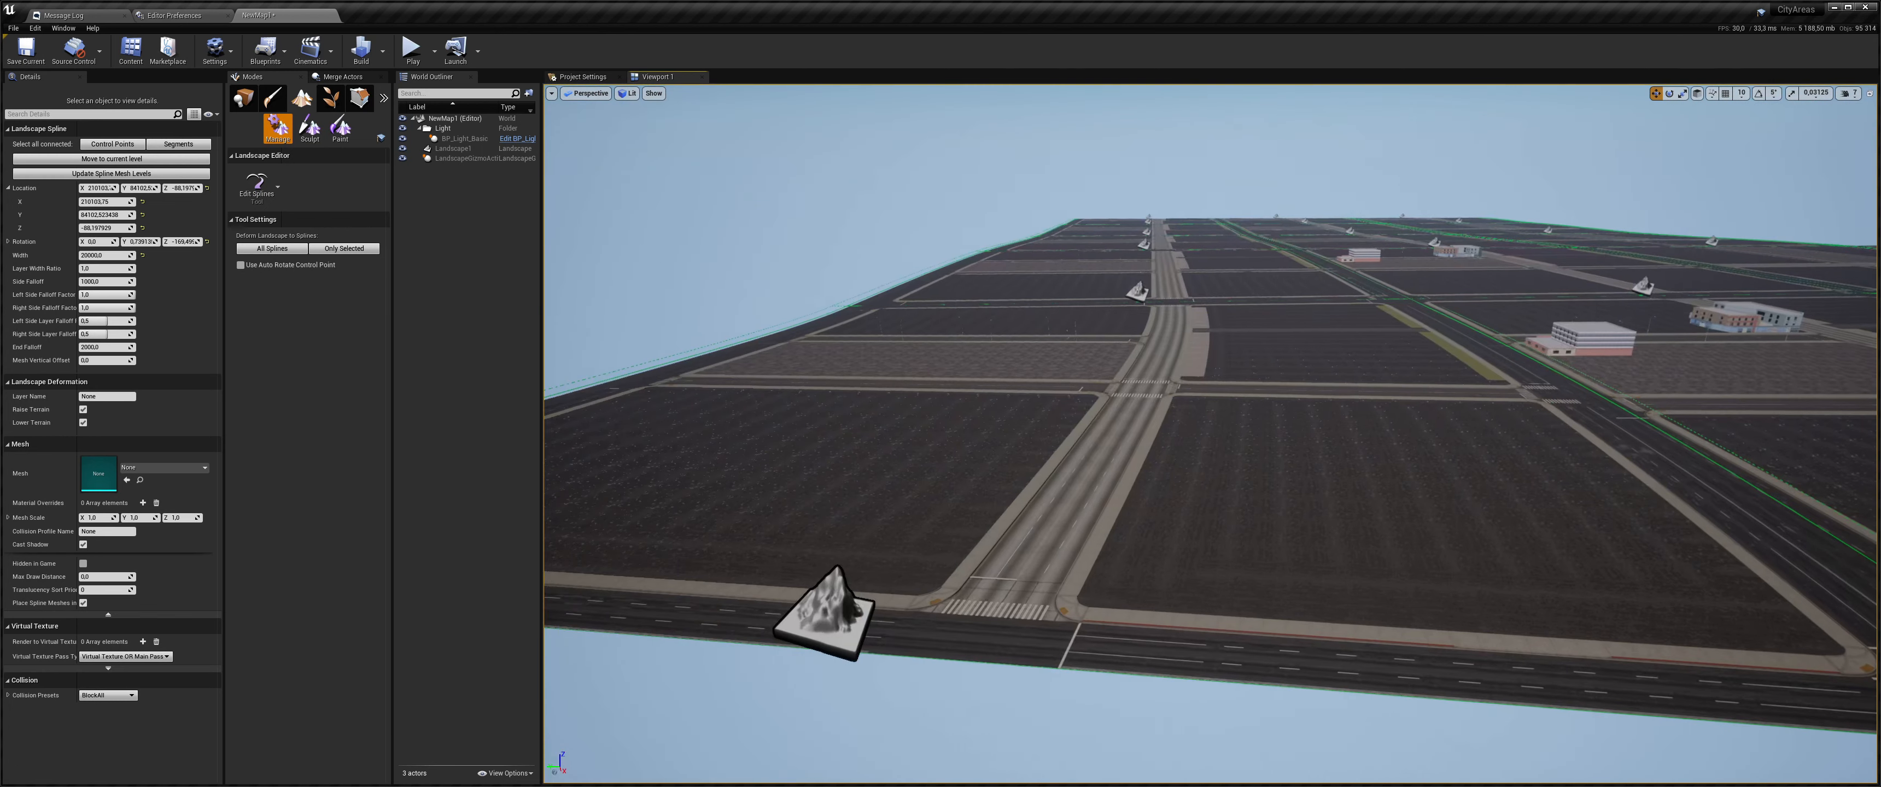
click(832, 580)
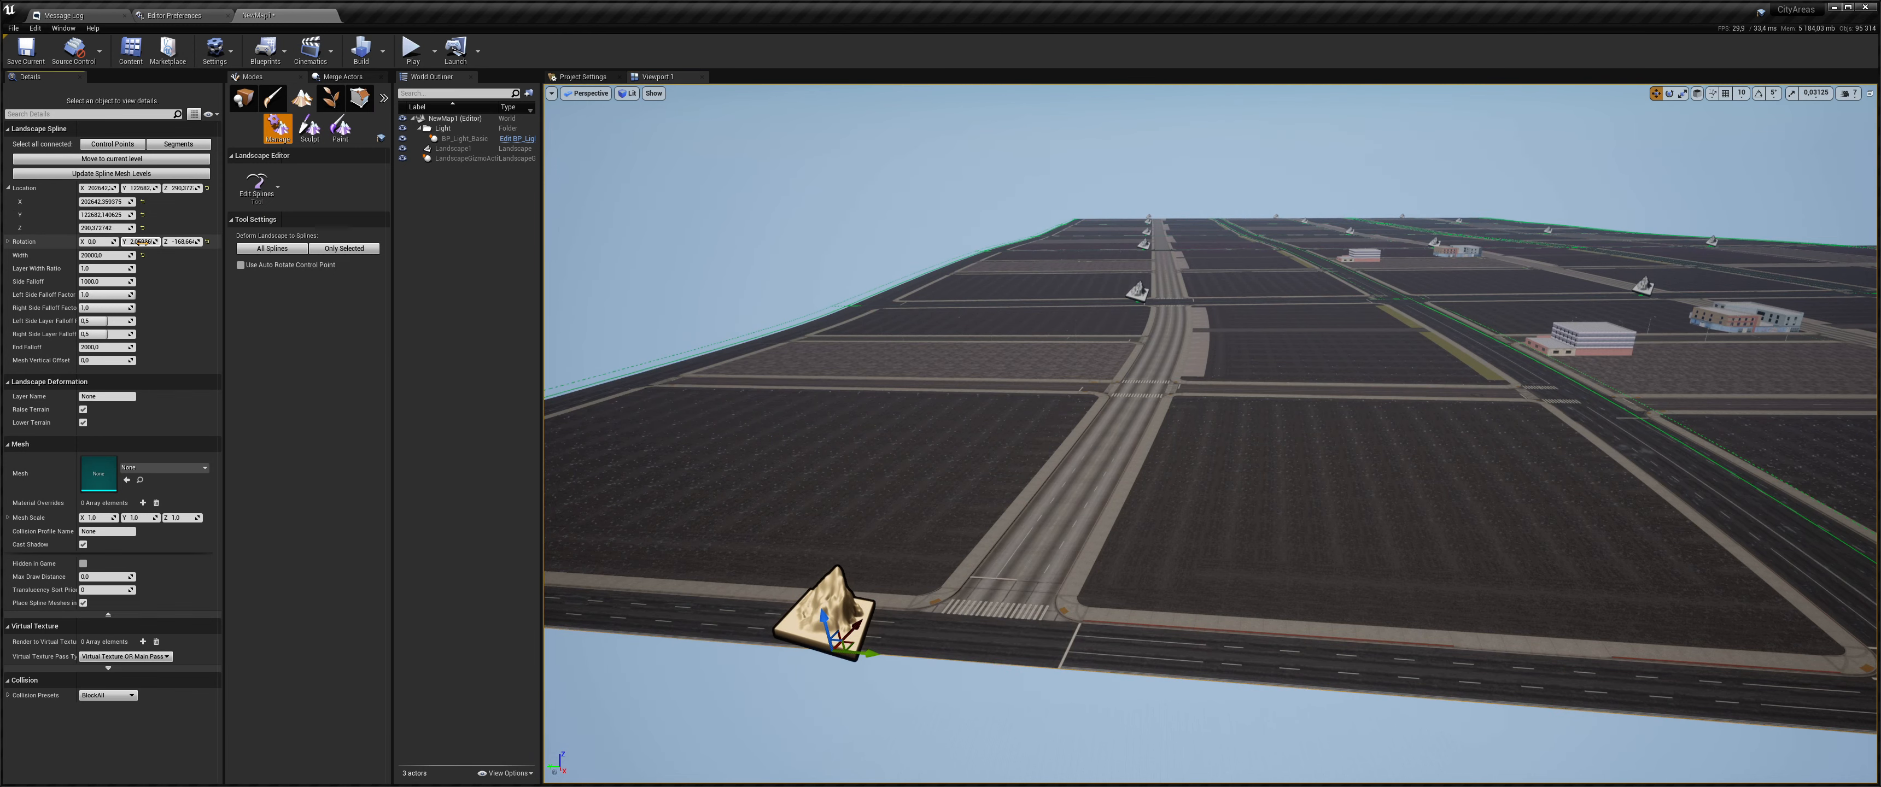
right_drag(876, 409, 1081, 400)
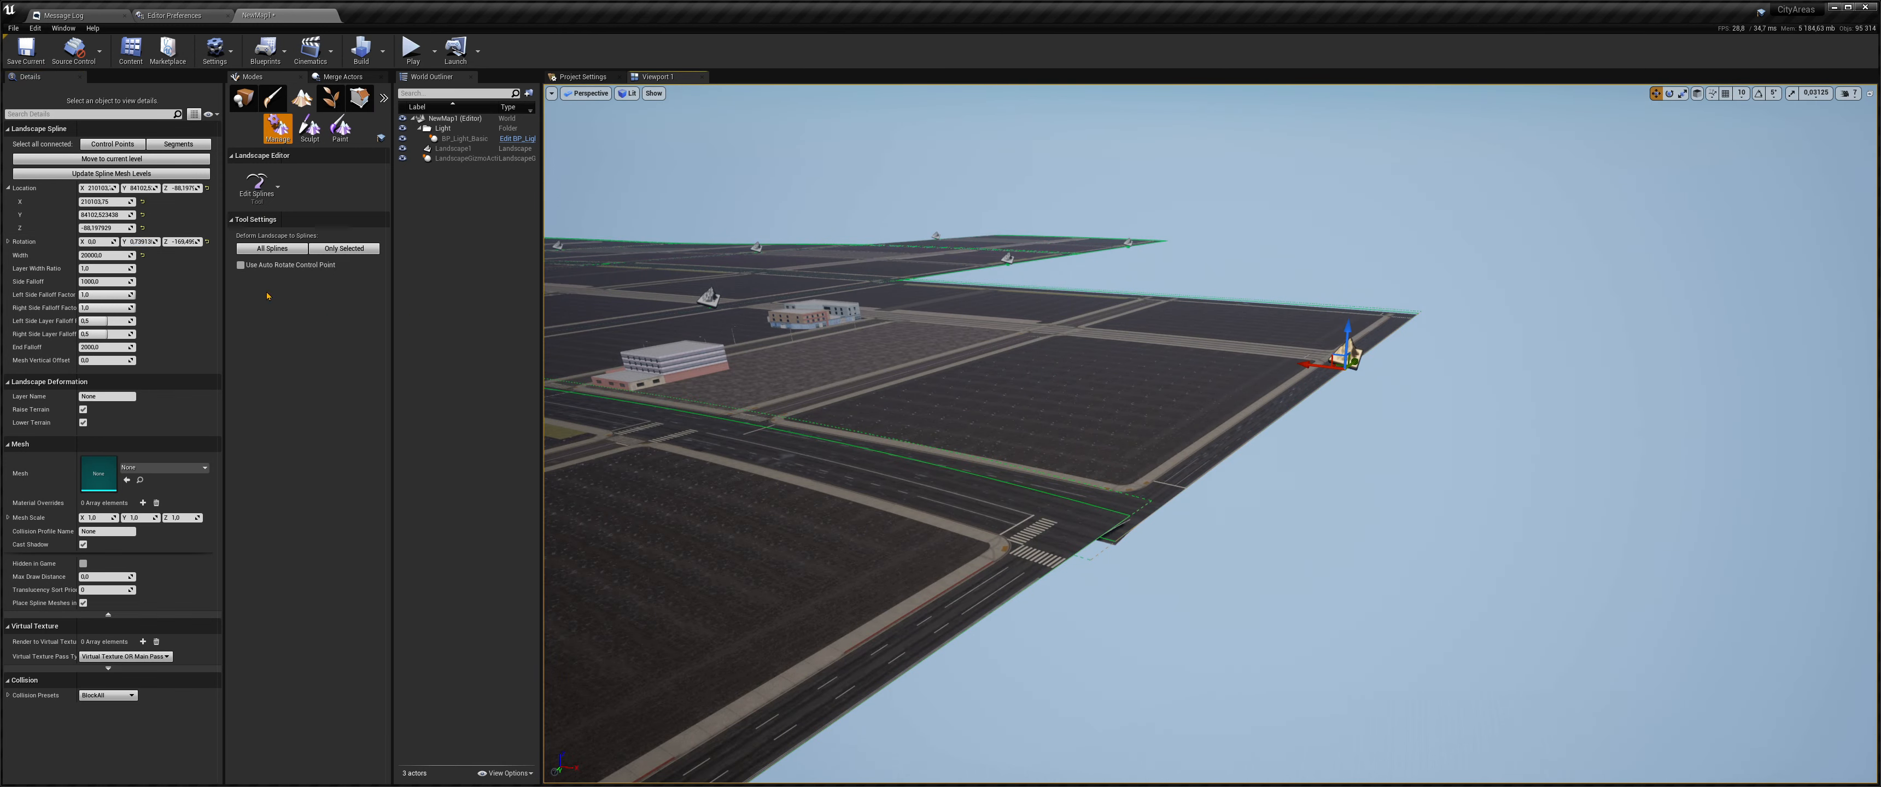
right_drag(869, 299, 737, 301)
- Copy the neighbouring outer control point's Z location to the new block's outer control point
right_drag(1115, 443, 869, 438)
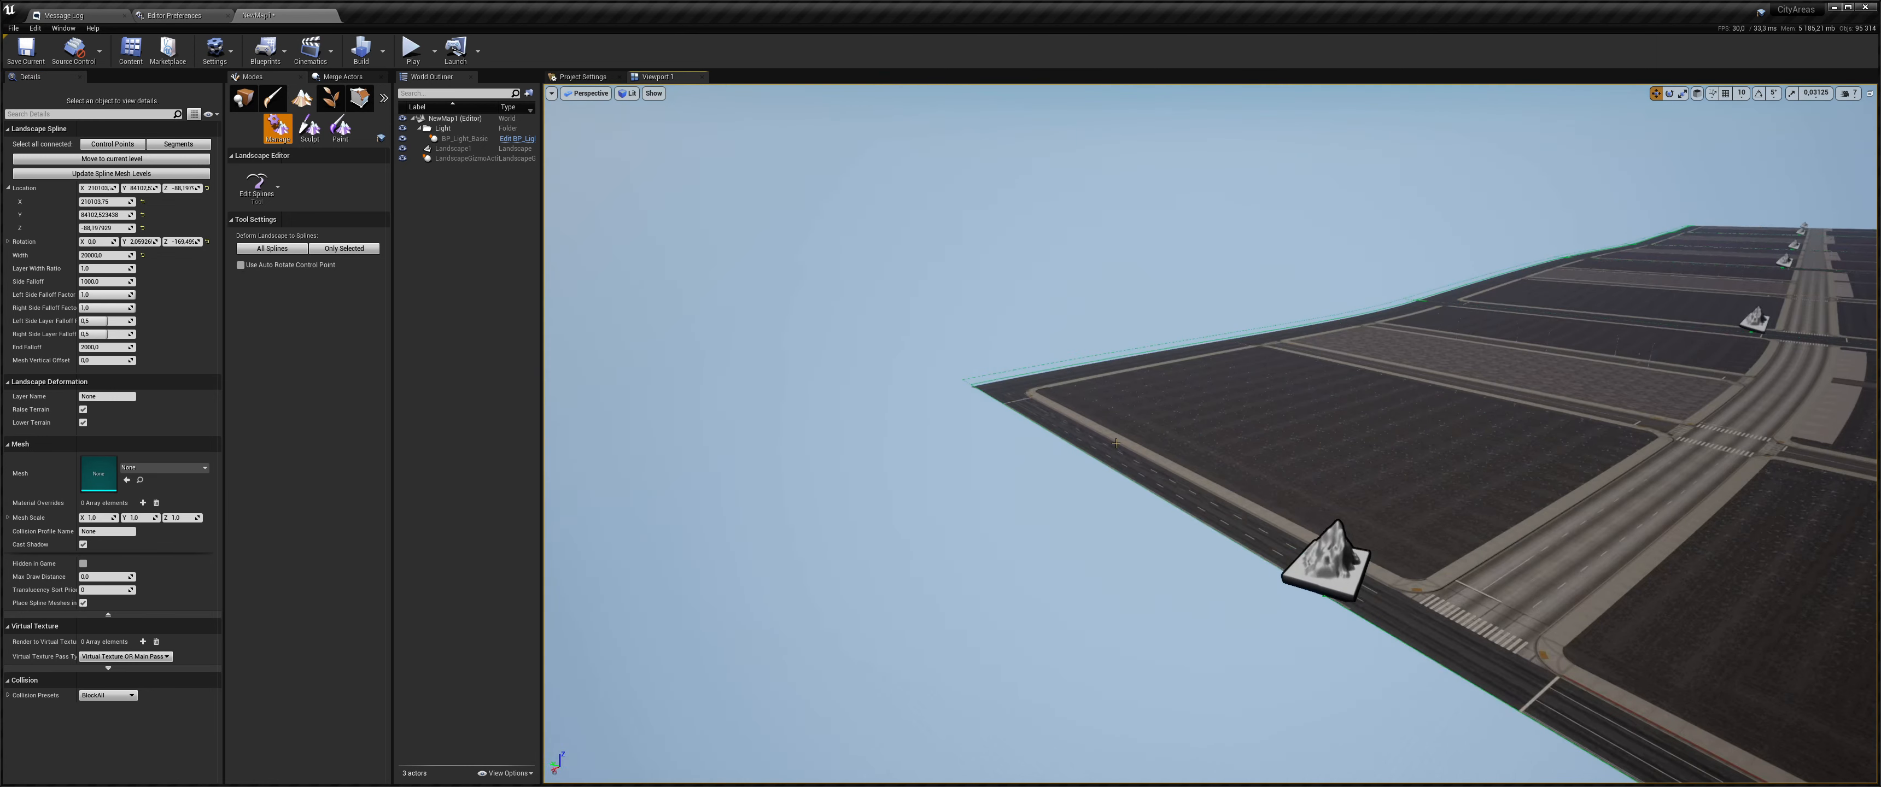
click(1336, 566)
right_drag(715, 267, 1038, 285)
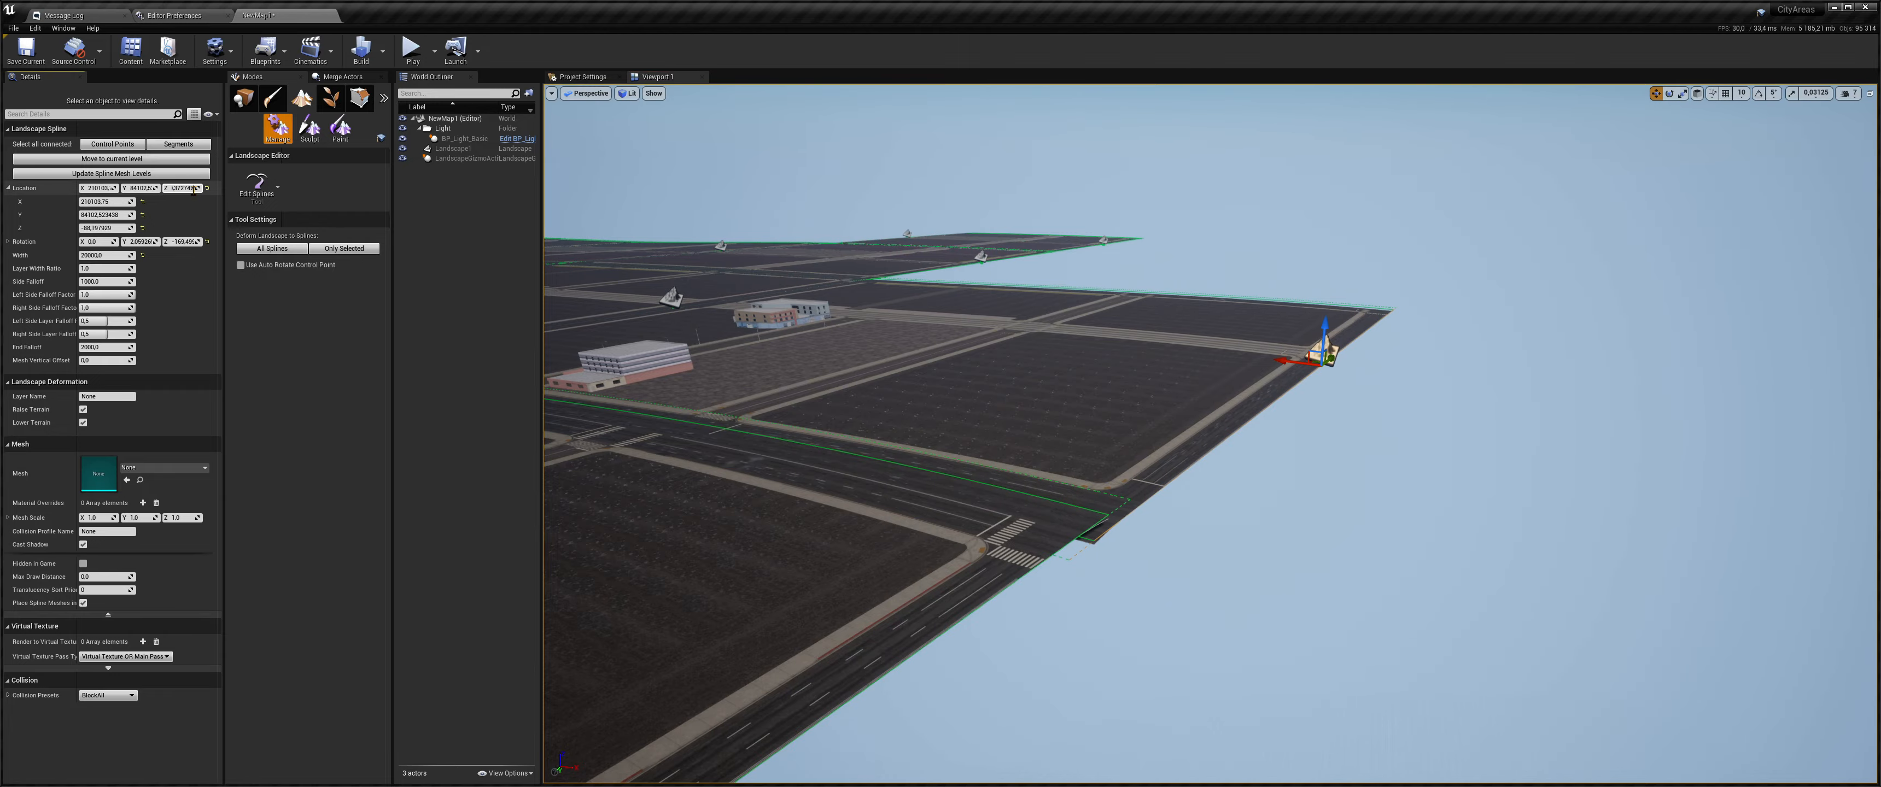
- Examine how the newly added blocks join the rest of the city grid, with no control point selected
right_drag(738, 292, 496, 335)
key(w)
key(w)
key(w)
key(s)
key(s)
key(w)
right_drag(913, 334, 849, 205)
key(s)
key(s)
key(Escape)
key(s)
key(w)
key(w)
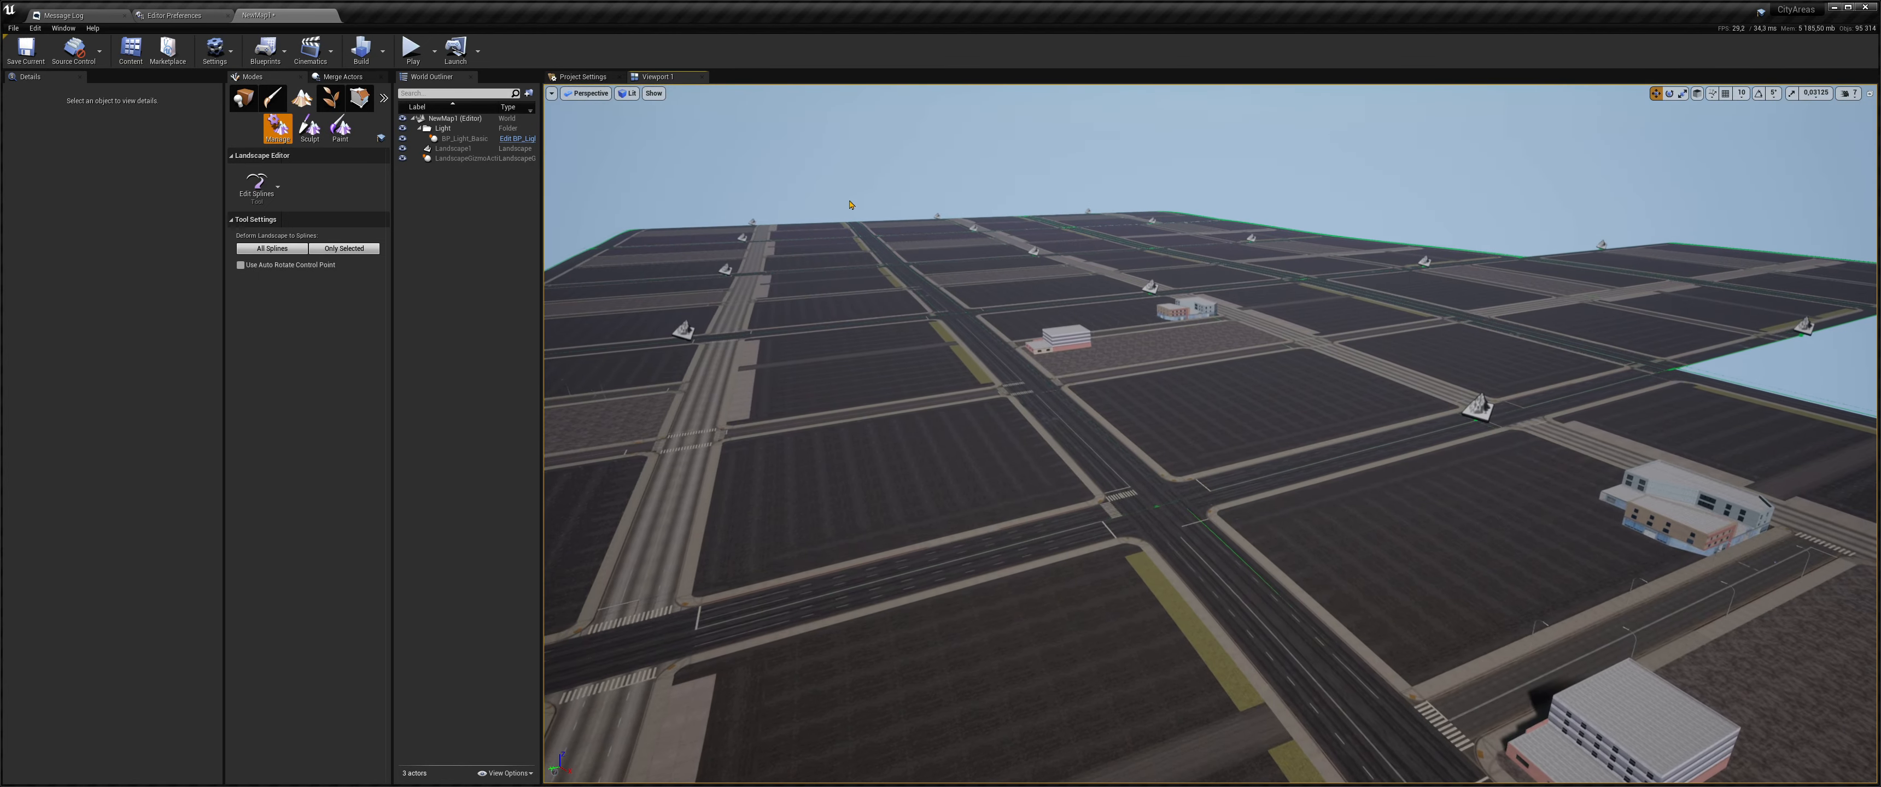
- Turn the landscape's display back on in the perspective view
click(652, 94)
click(696, 215)
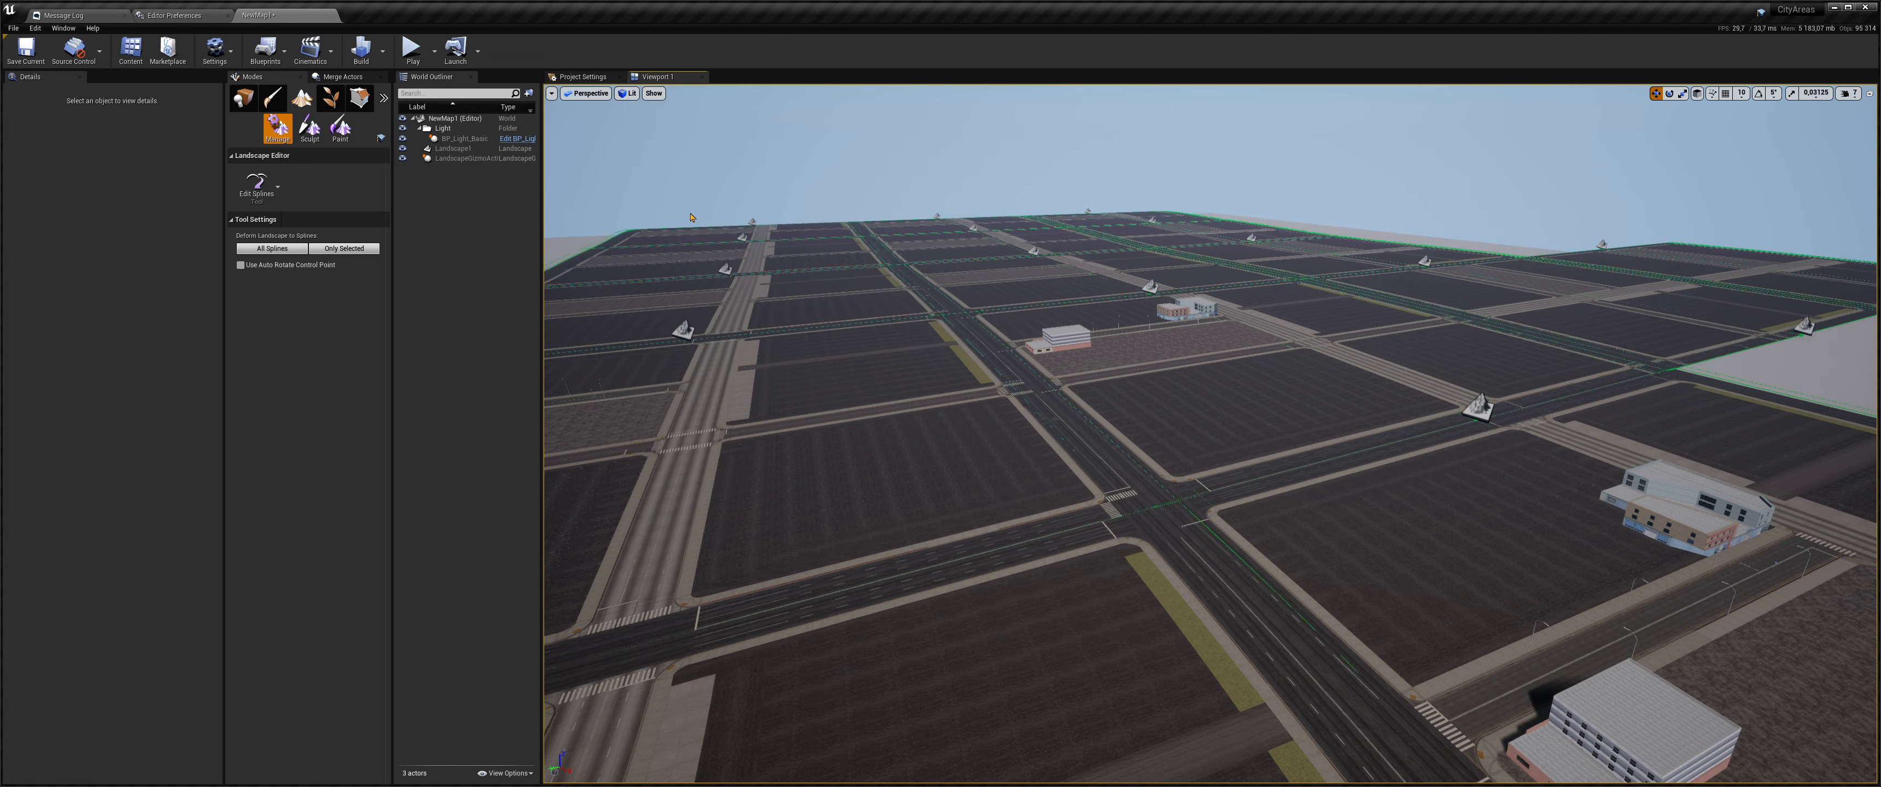
key(w)
mouse_move(912, 328)
right_down()
mouse_move(1255, 347)
mouse_move(1249, 285)
mouse_move(1607, 292)
mouse_move(1774, 394)
mouse_move(1727, 387)
mouse_move(1683, 329)
mouse_move(1511, 317)
mouse_move(1541, 252)
mouse_move(1591, 256)
mouse_move(1628, 307)
mouse_move(1650, 278)
right_up()
key(s)
key(w)
mouse_move(1210, 434)
right_down()
mouse_move(1241, 505)
mouse_move(1285, 438)
mouse_move(1372, 468)
mouse_move(1333, 496)
right_up()
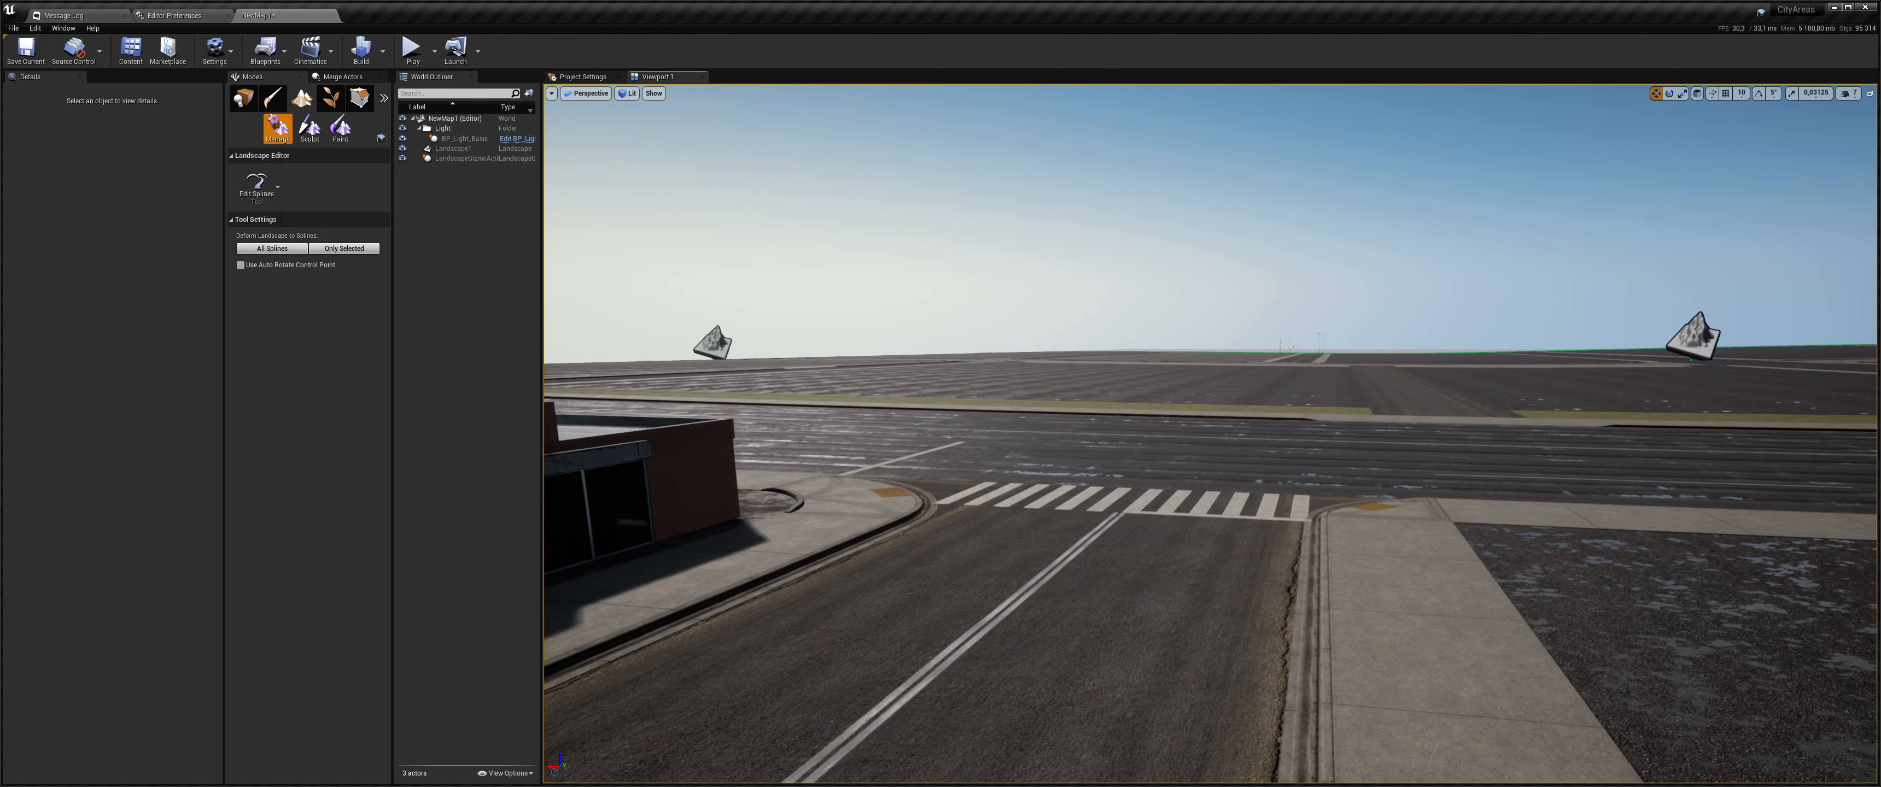
- Place the mast-arm traffic light from RoadsPack1's TrafficLights blueprints on the sidewalk corner beside the crosswalk
drag(1226, 0, 340, 138)
scroll(368, 265, up, 3)
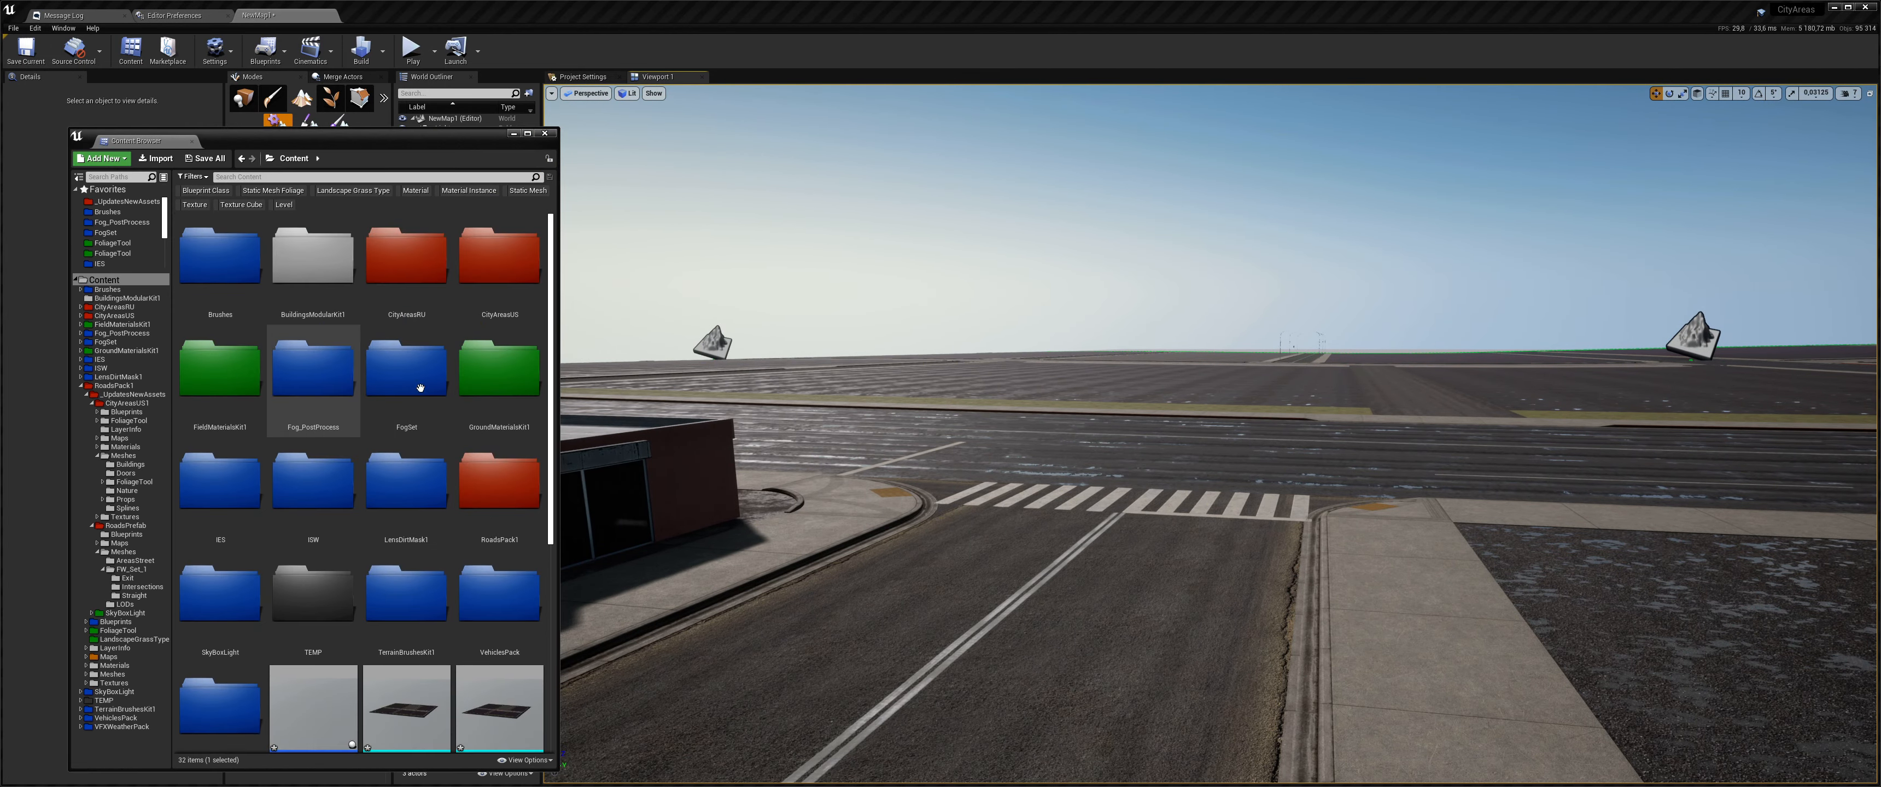
double_click(491, 474)
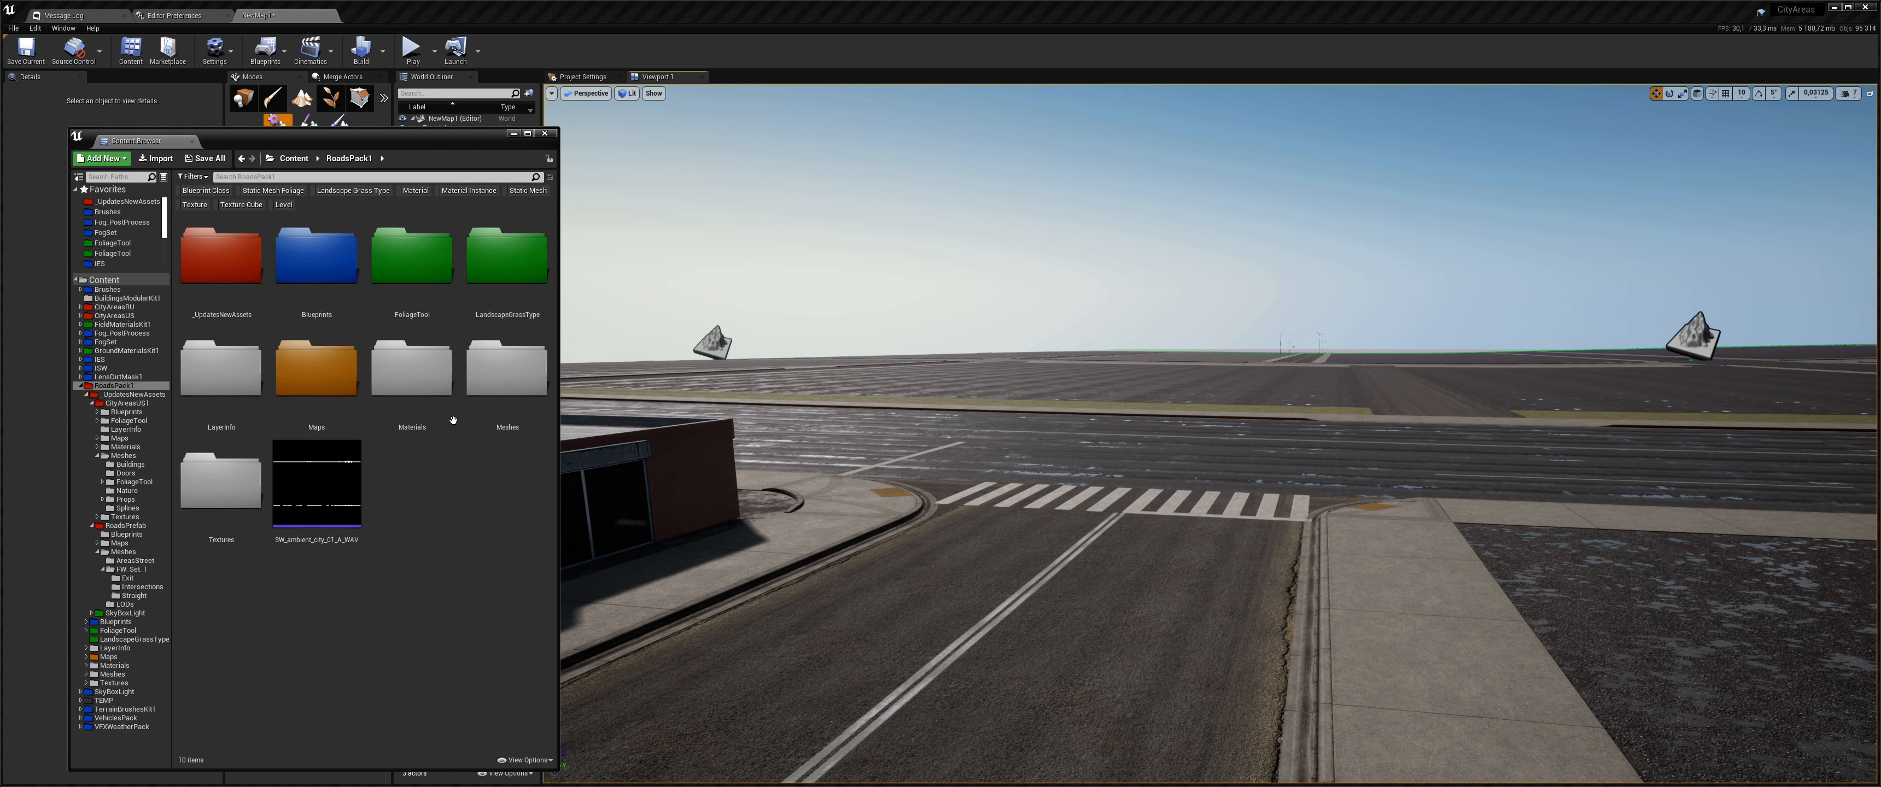
double_click(484, 408)
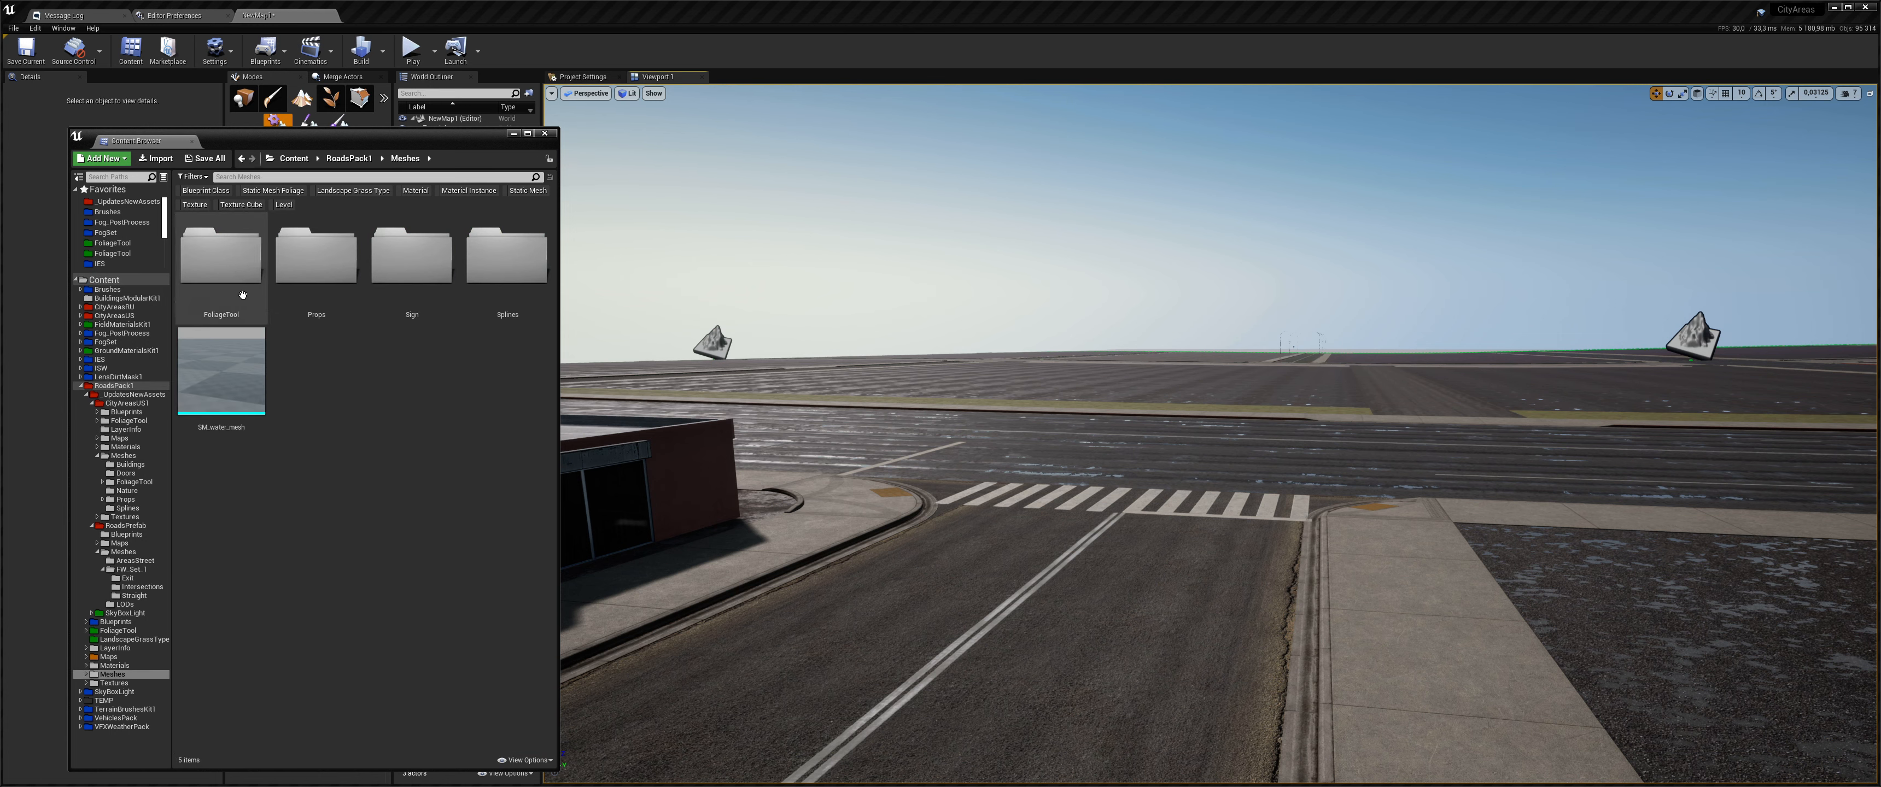
key(alt+Left)
double_click(326, 321)
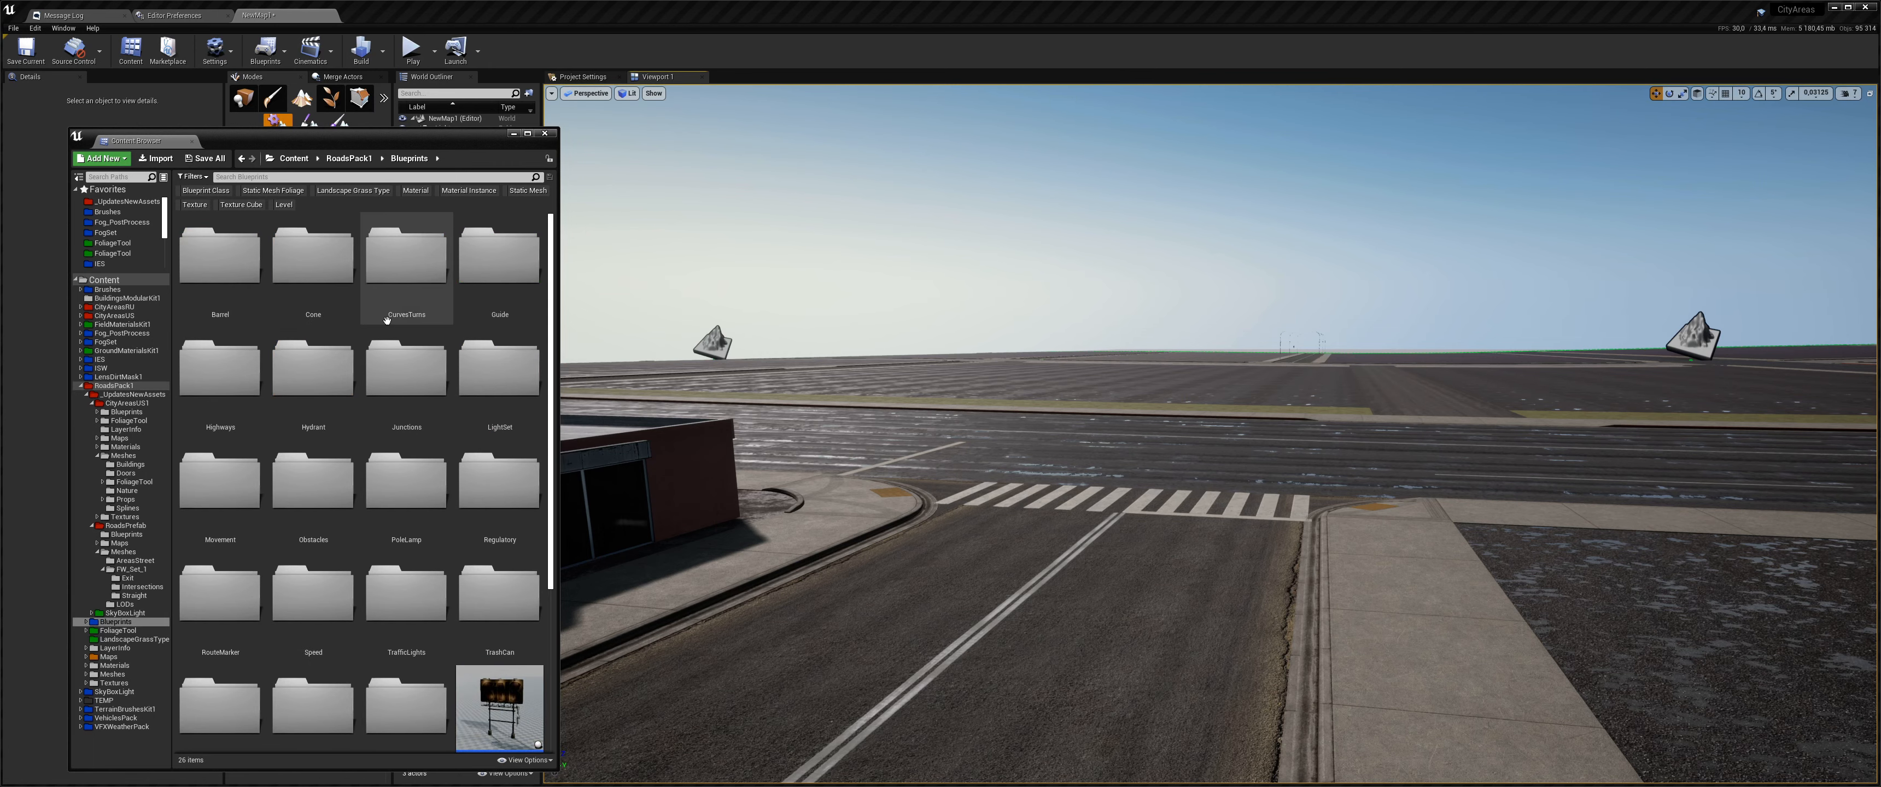
scroll(416, 454, down, 3)
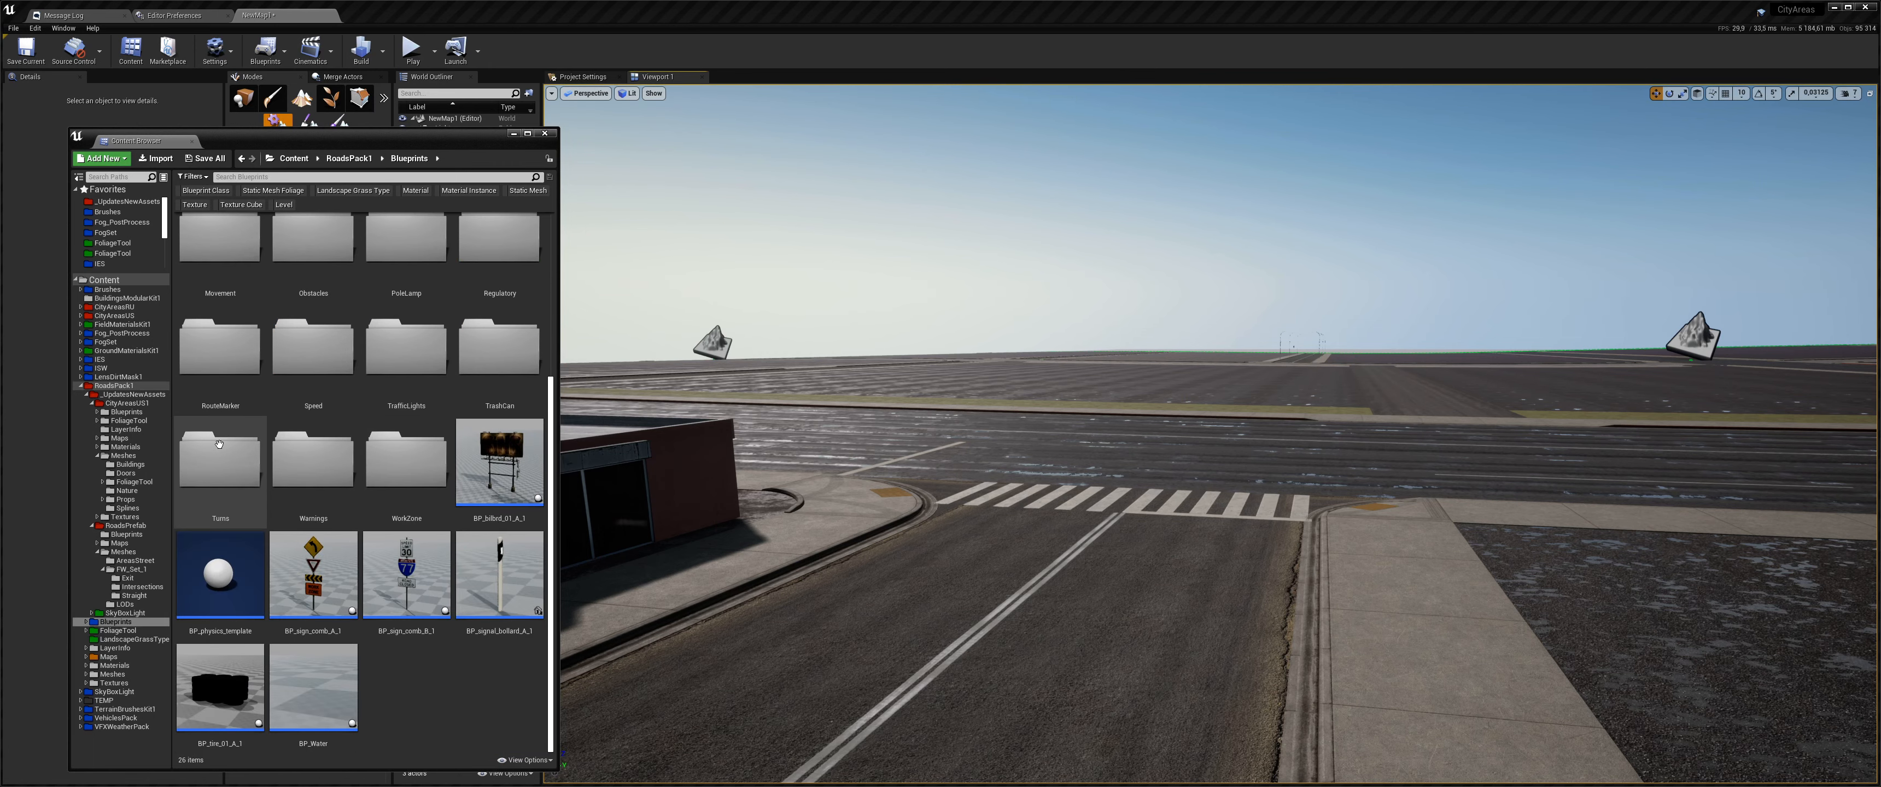
double_click(391, 356)
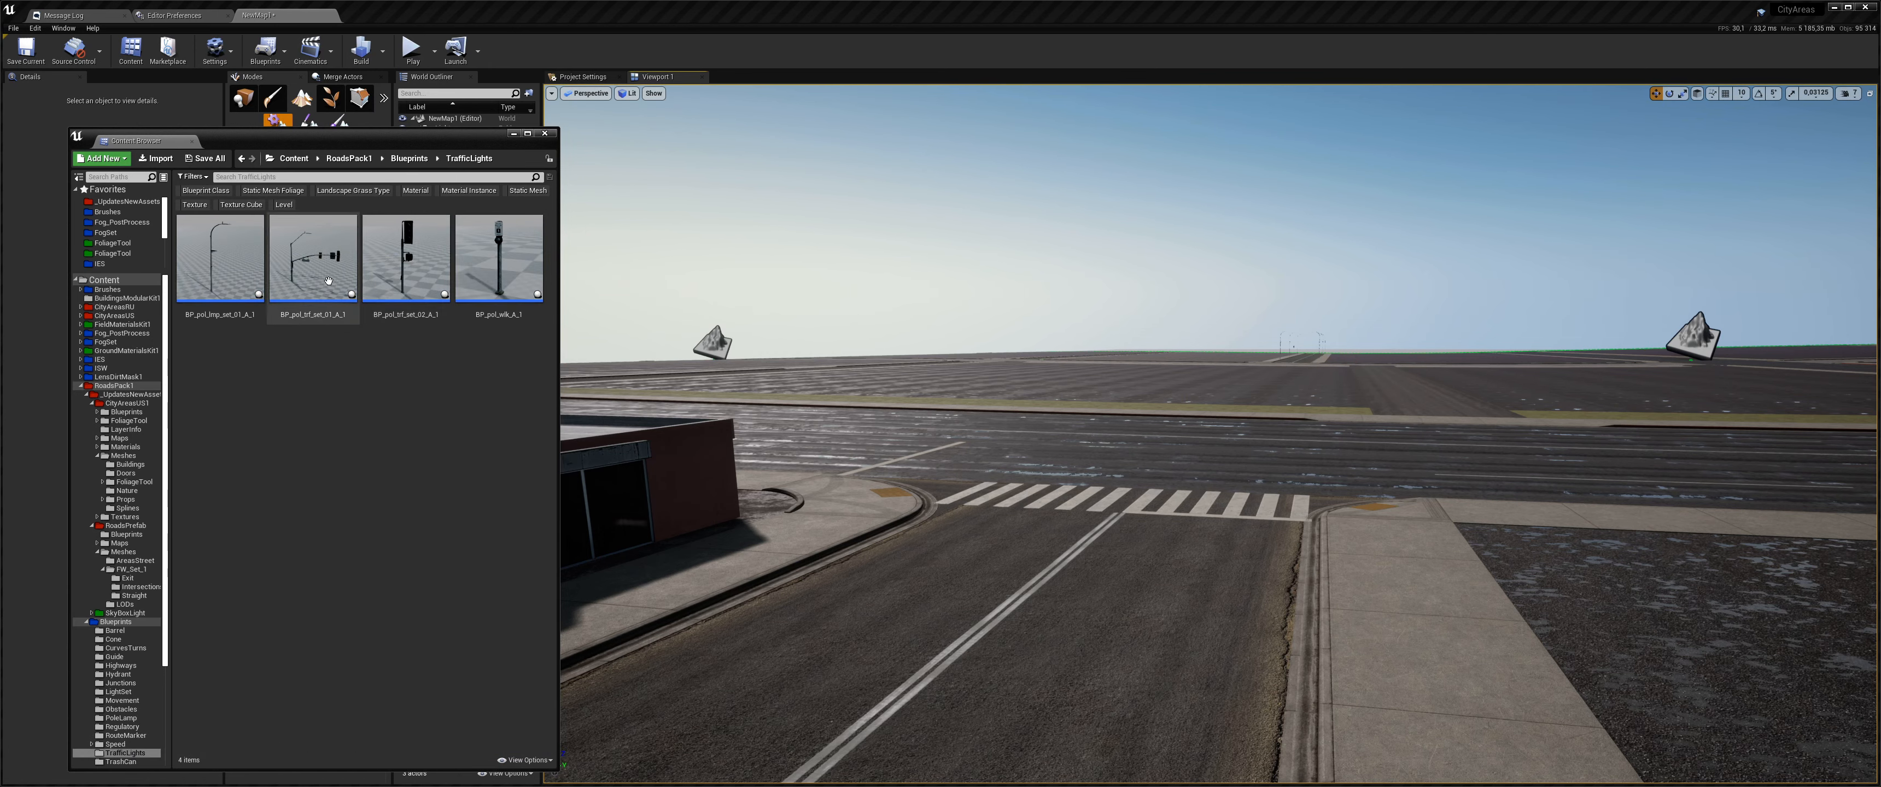
drag(312, 257, 1336, 529)
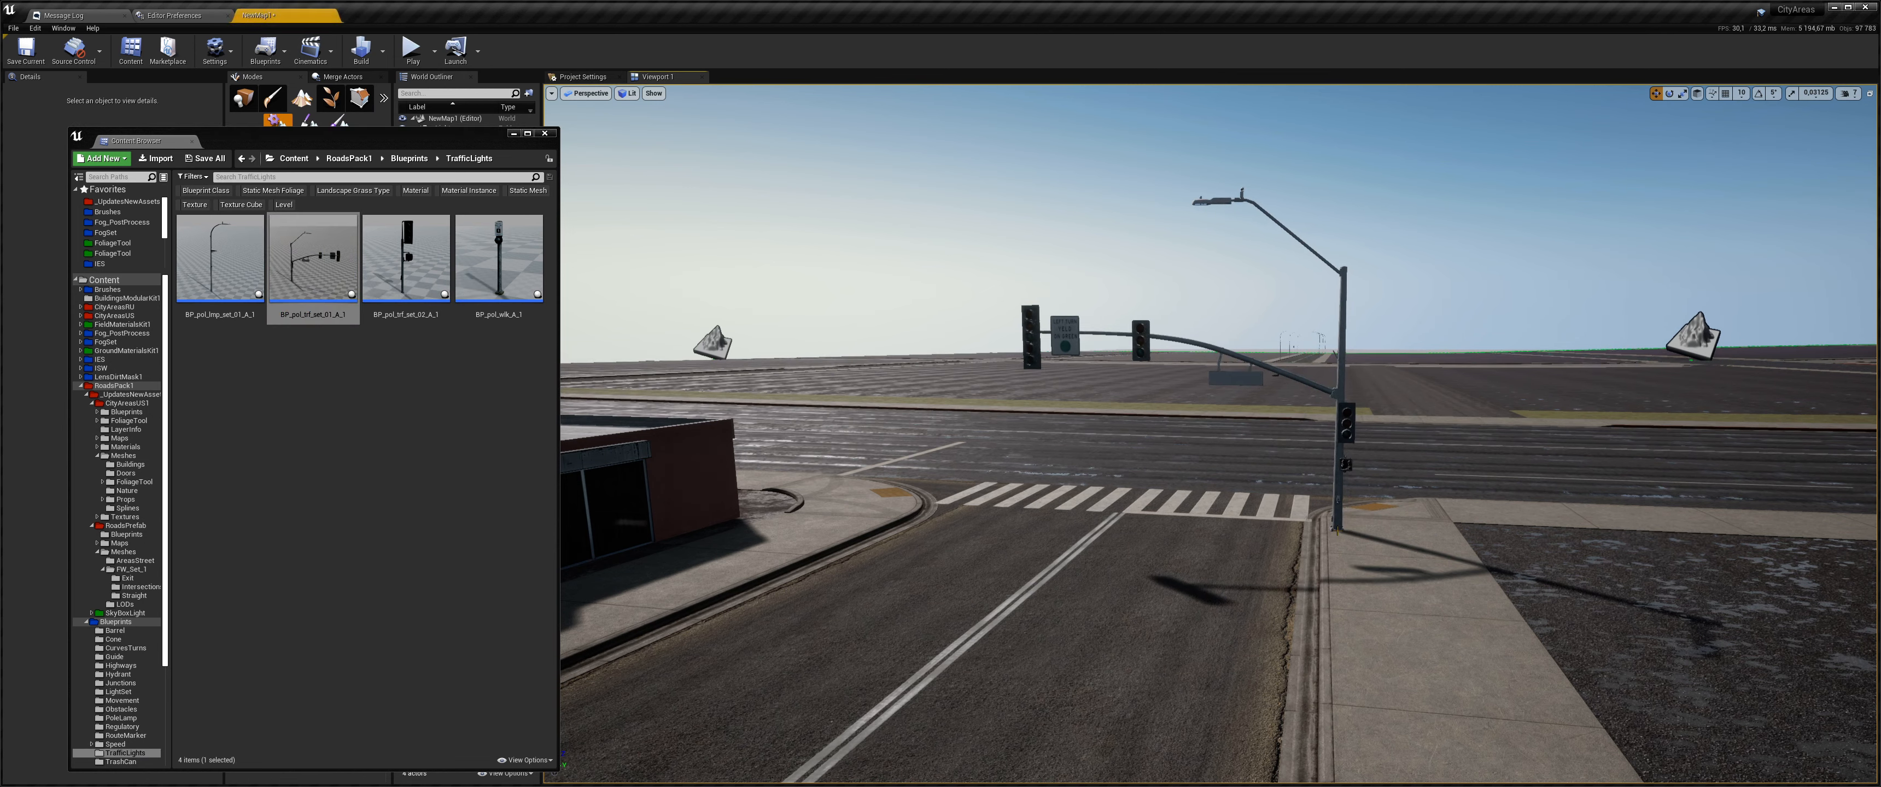
- Examine the placed traffic light's surroundings and the streets and block surfaces from above
right_drag(1158, 436, 964, 591)
key(s)
key(w)
key(s)
key(w)
key(w)
key(w)
key(w)
key(e)
key(w)
key(s)
right_drag(1047, 459, 1143, 435)
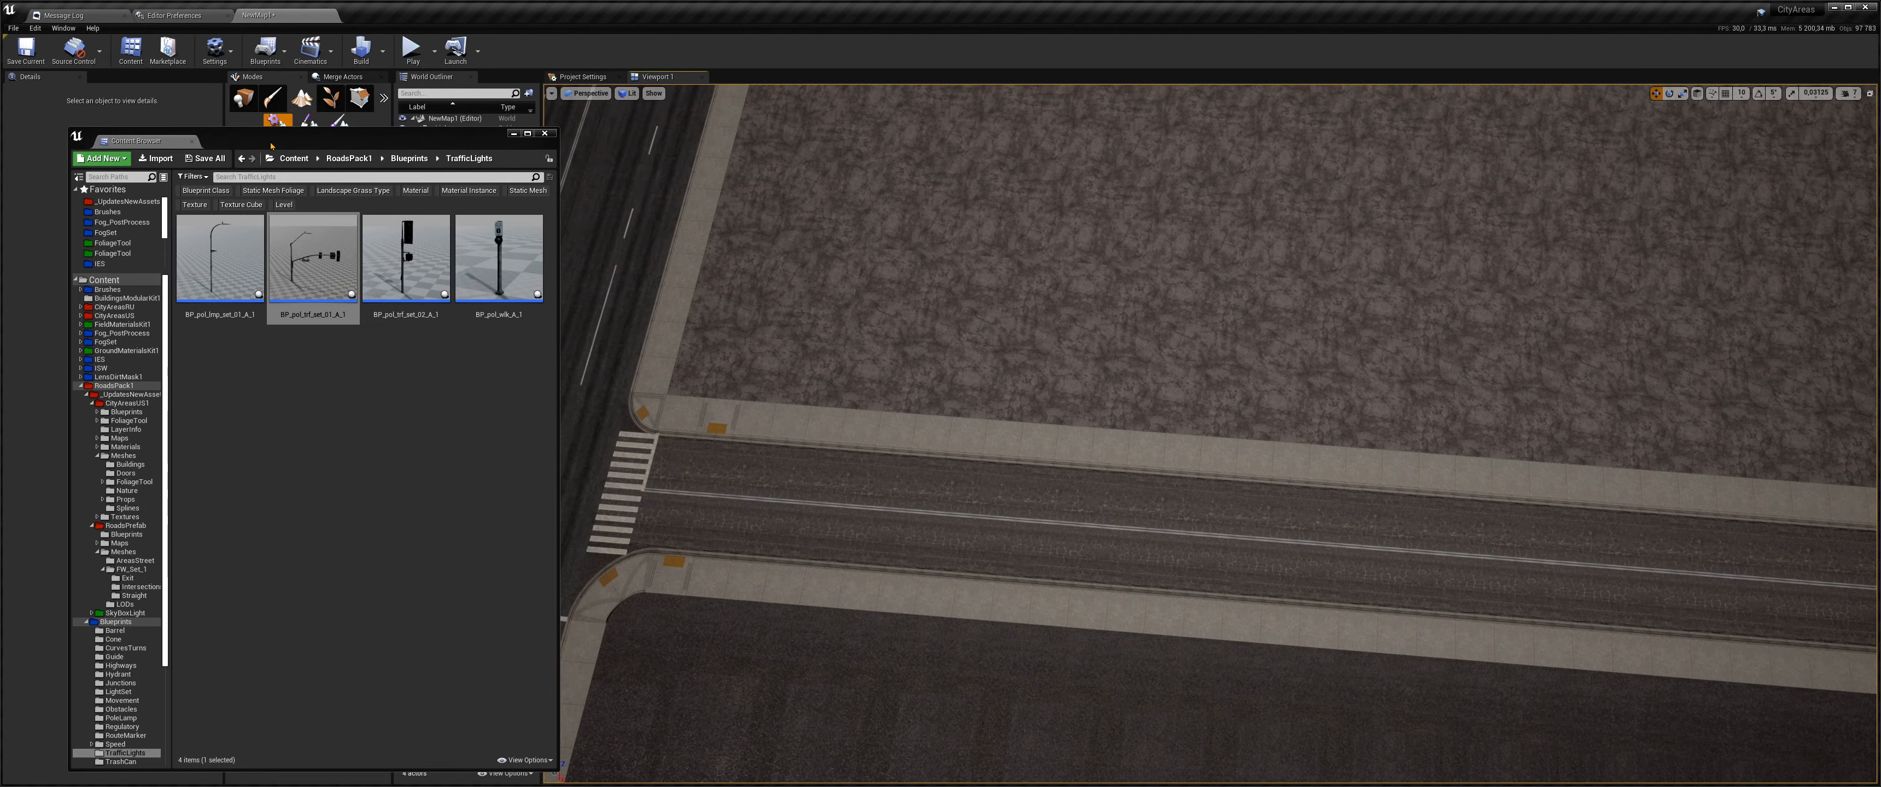
- Move the Content Browser out of the way, keep the spline editing tool active and save the current level
drag(271, 144, 1194, 0)
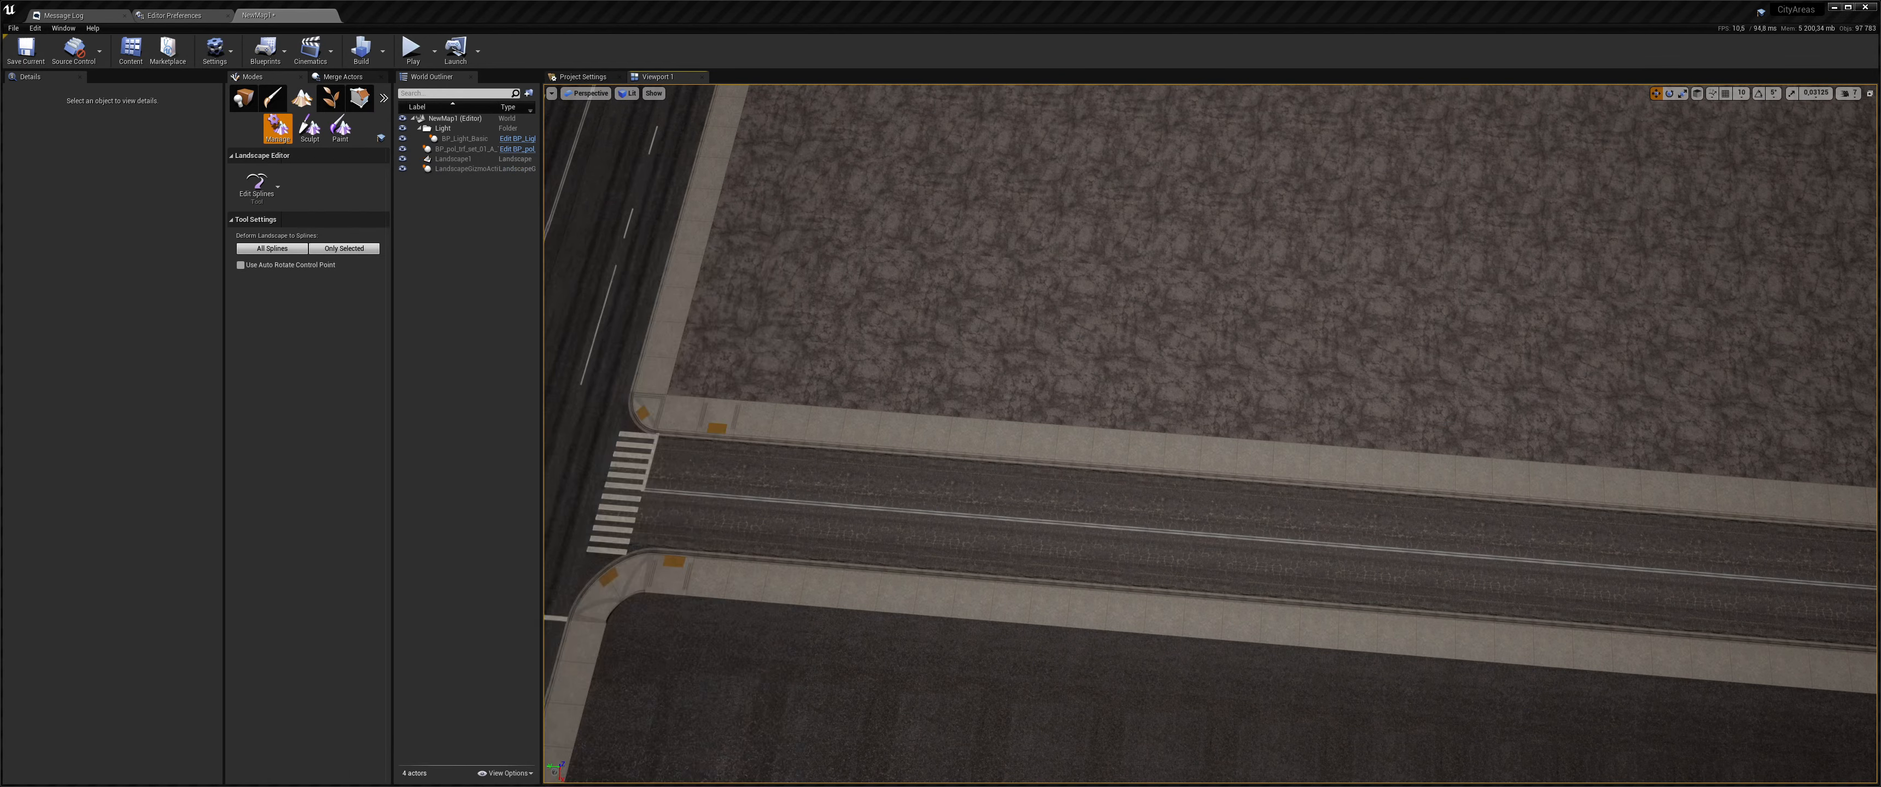
click(274, 182)
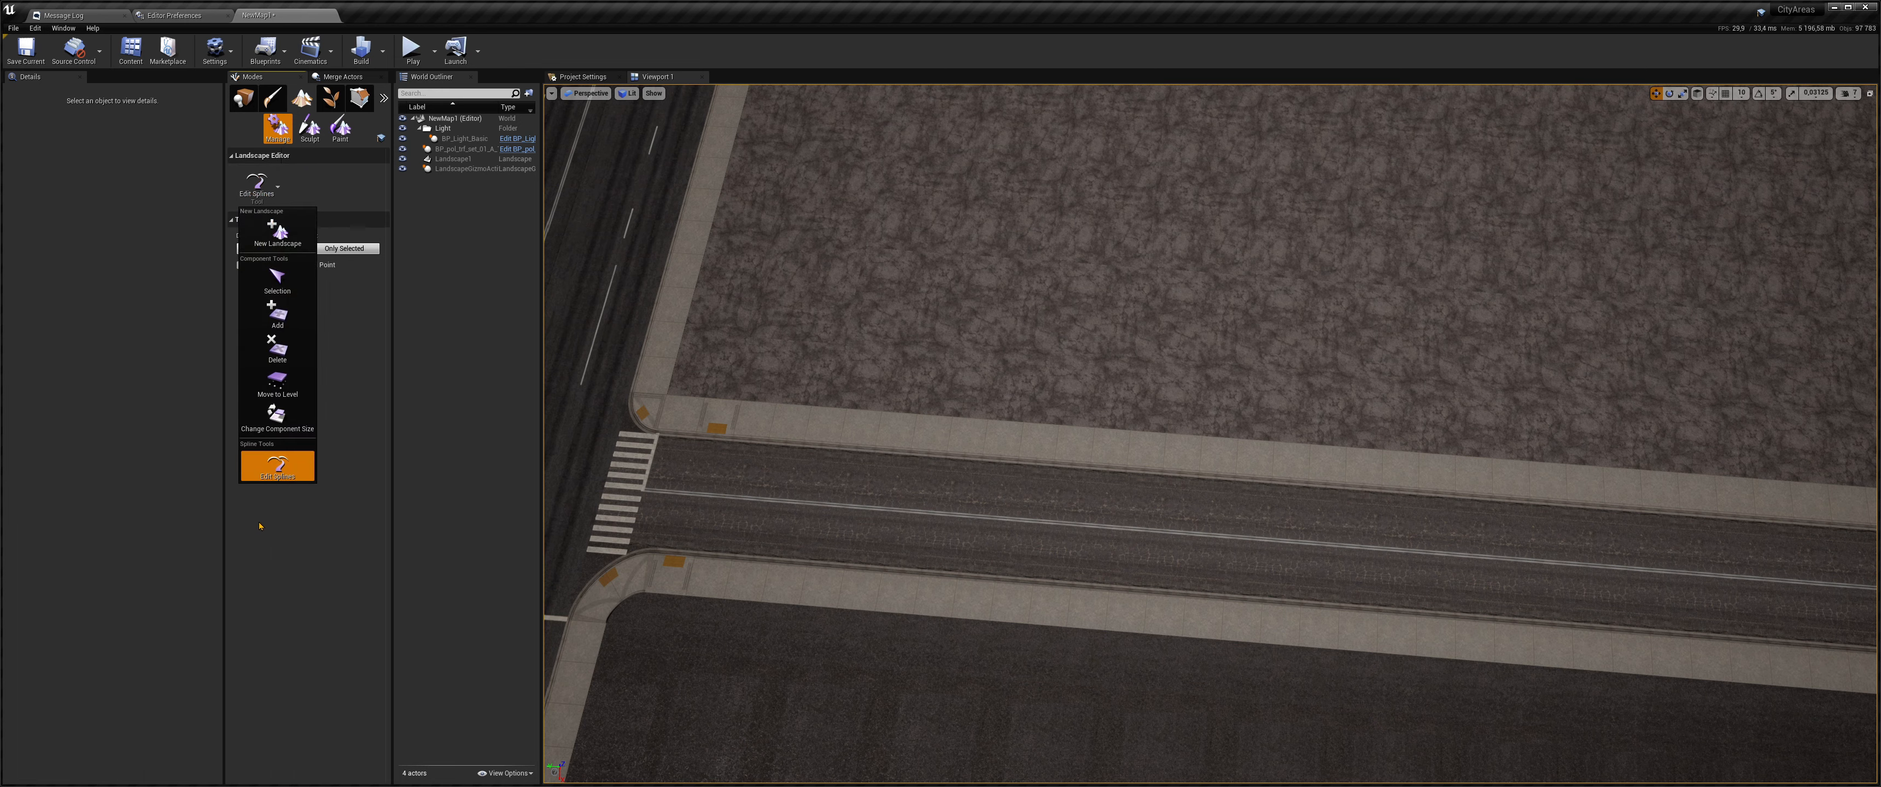
right_drag(864, 426, 861, 427)
click(42, 56)
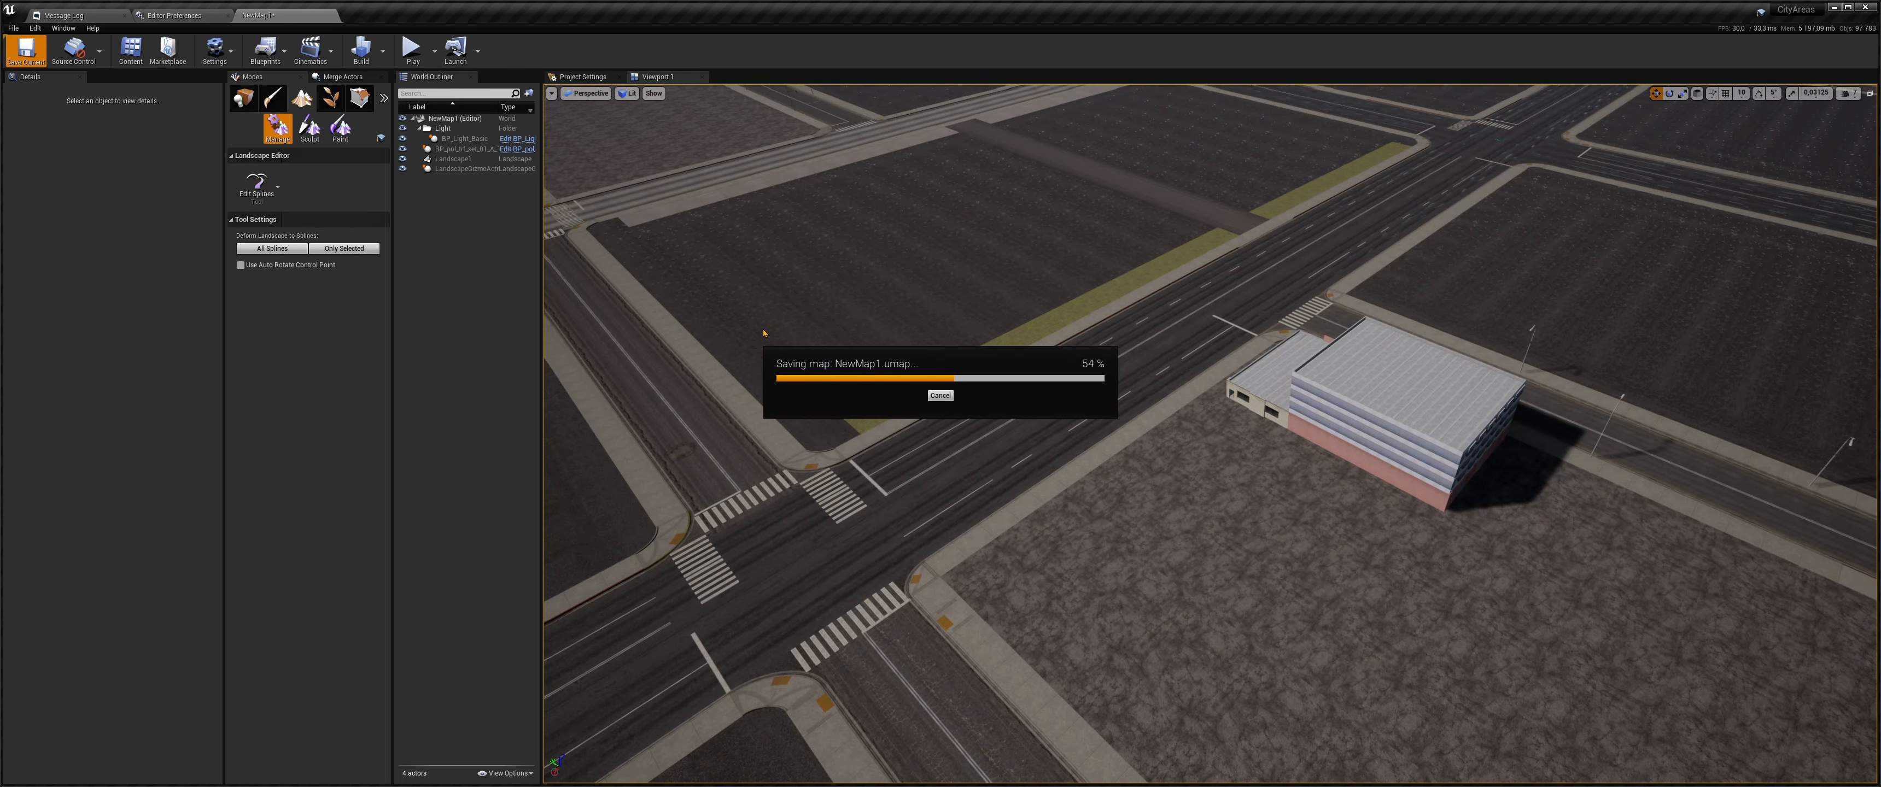
right_drag(765, 475, 766, 475)
right_drag(874, 603, 873, 602)
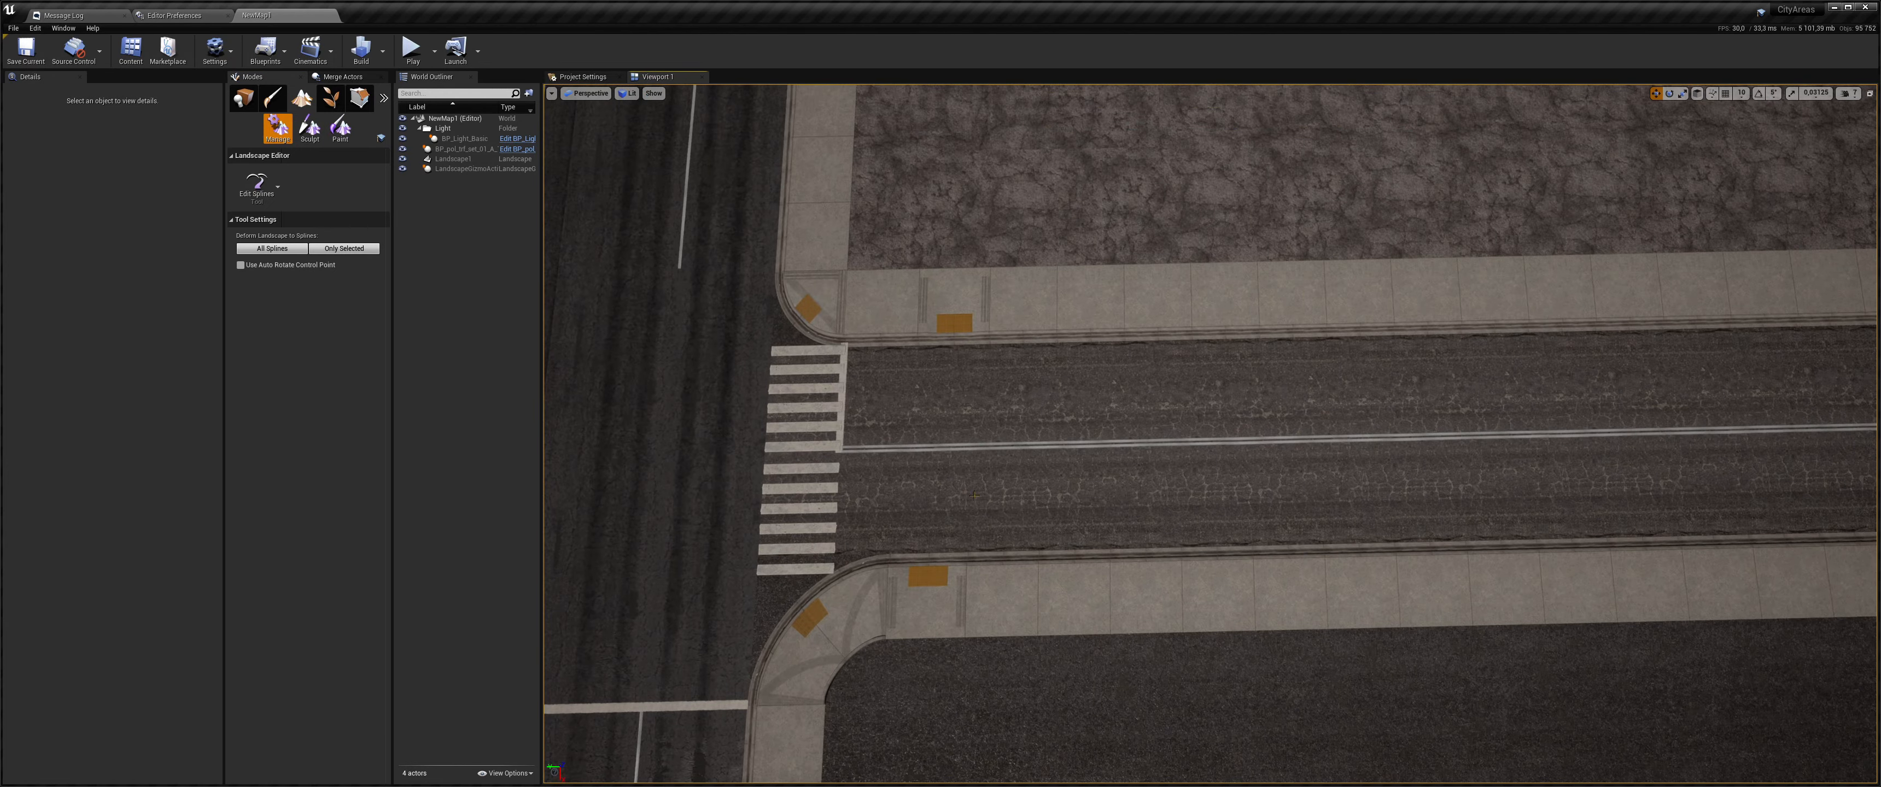
- Undo the last two landscape spline edits
key(ctrl+z)
key(ctrl+z)
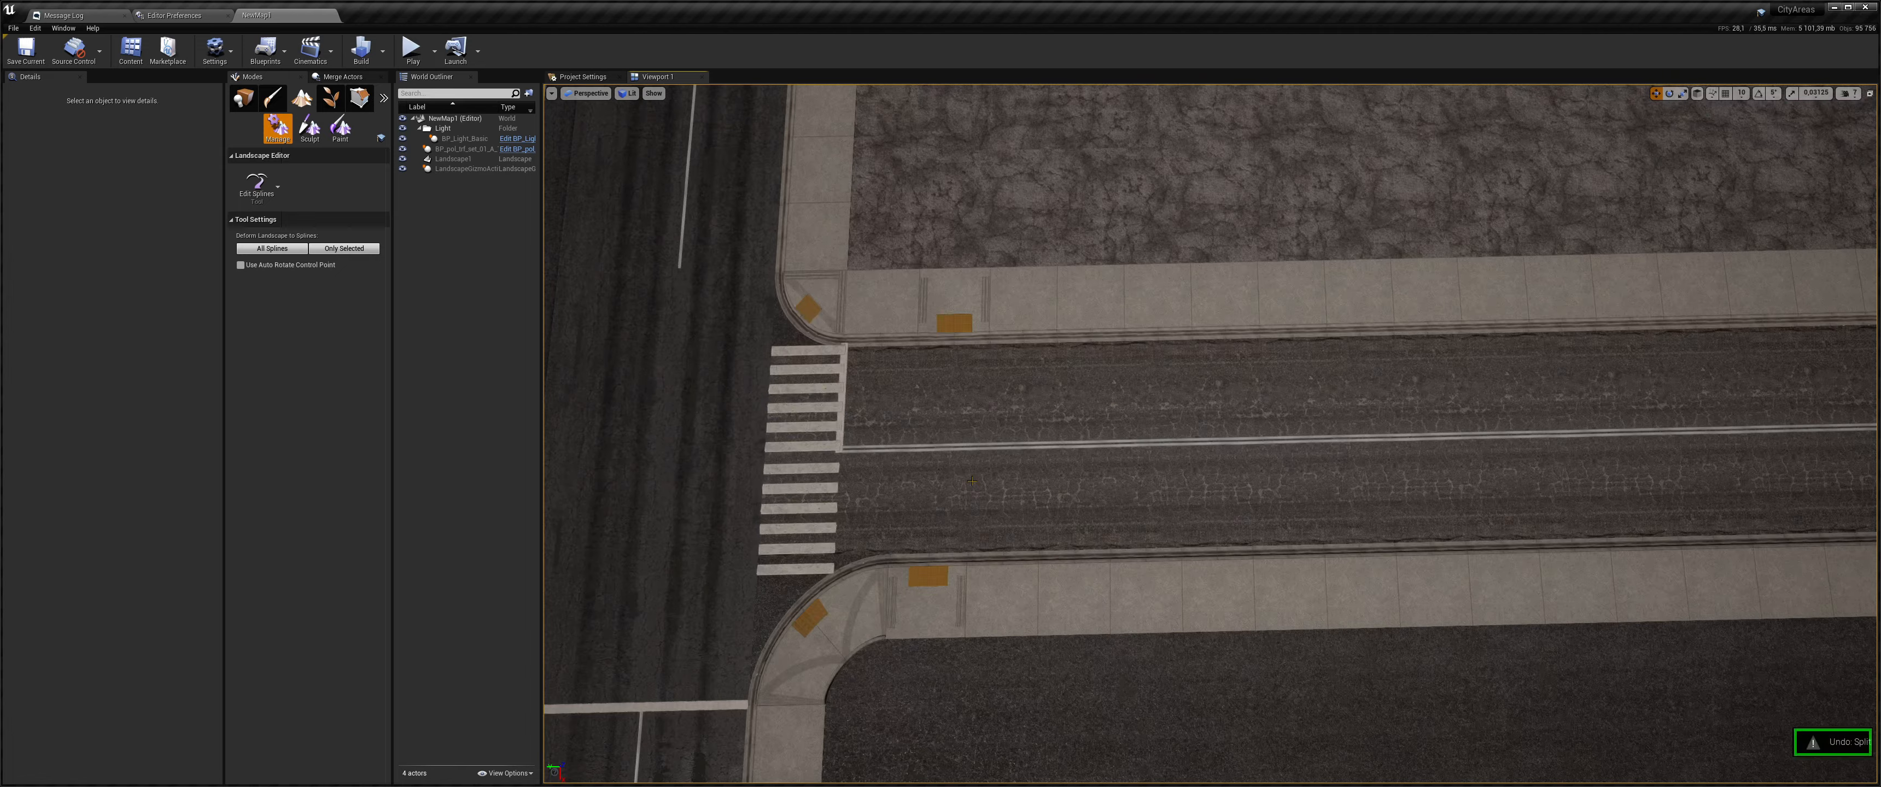
right_drag(874, 603, 873, 602)
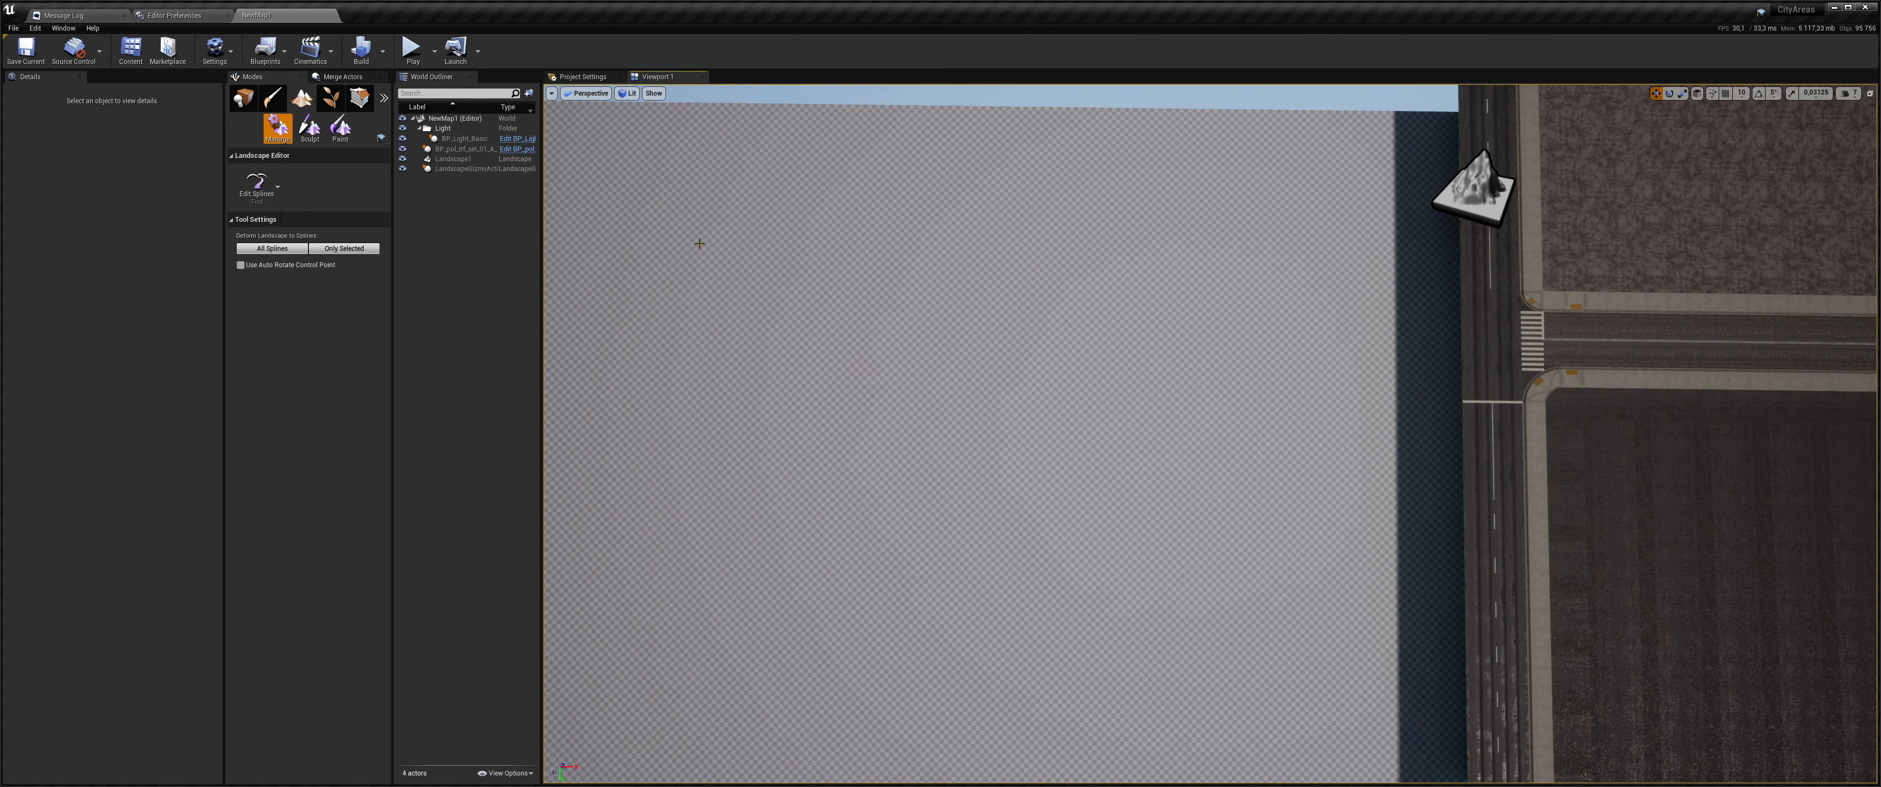
- Draw a two-point spline segment on the checkered ground beside the road and set both control points' width to 40
ctrl+click(712, 312)
ctrl+click(1224, 324)
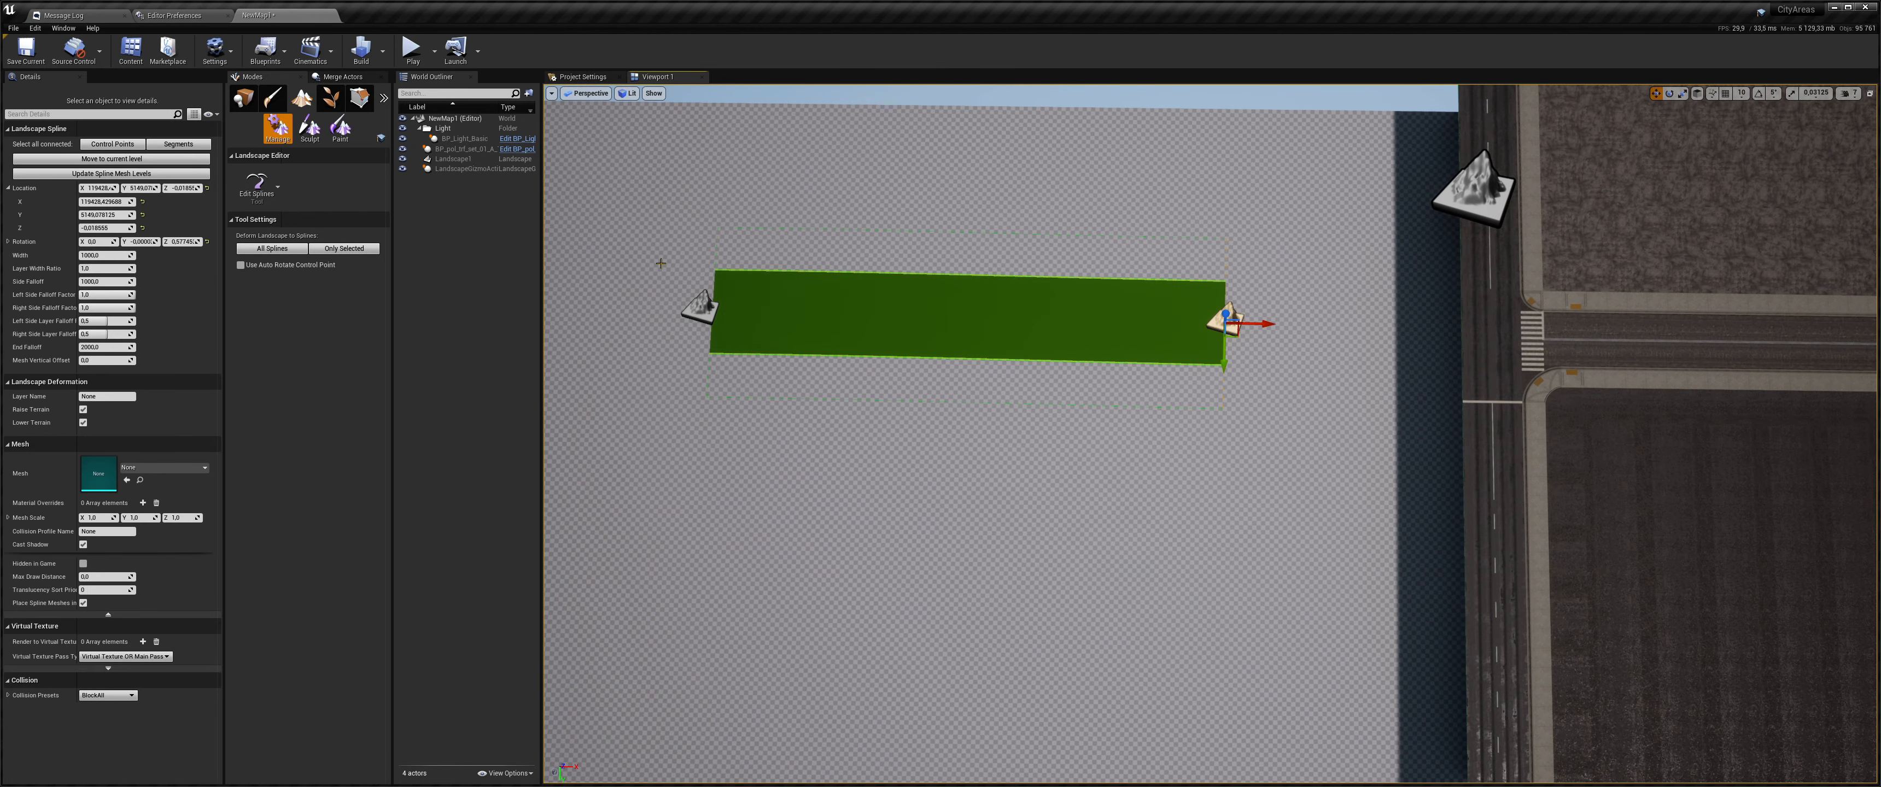
click(120, 146)
text(4)
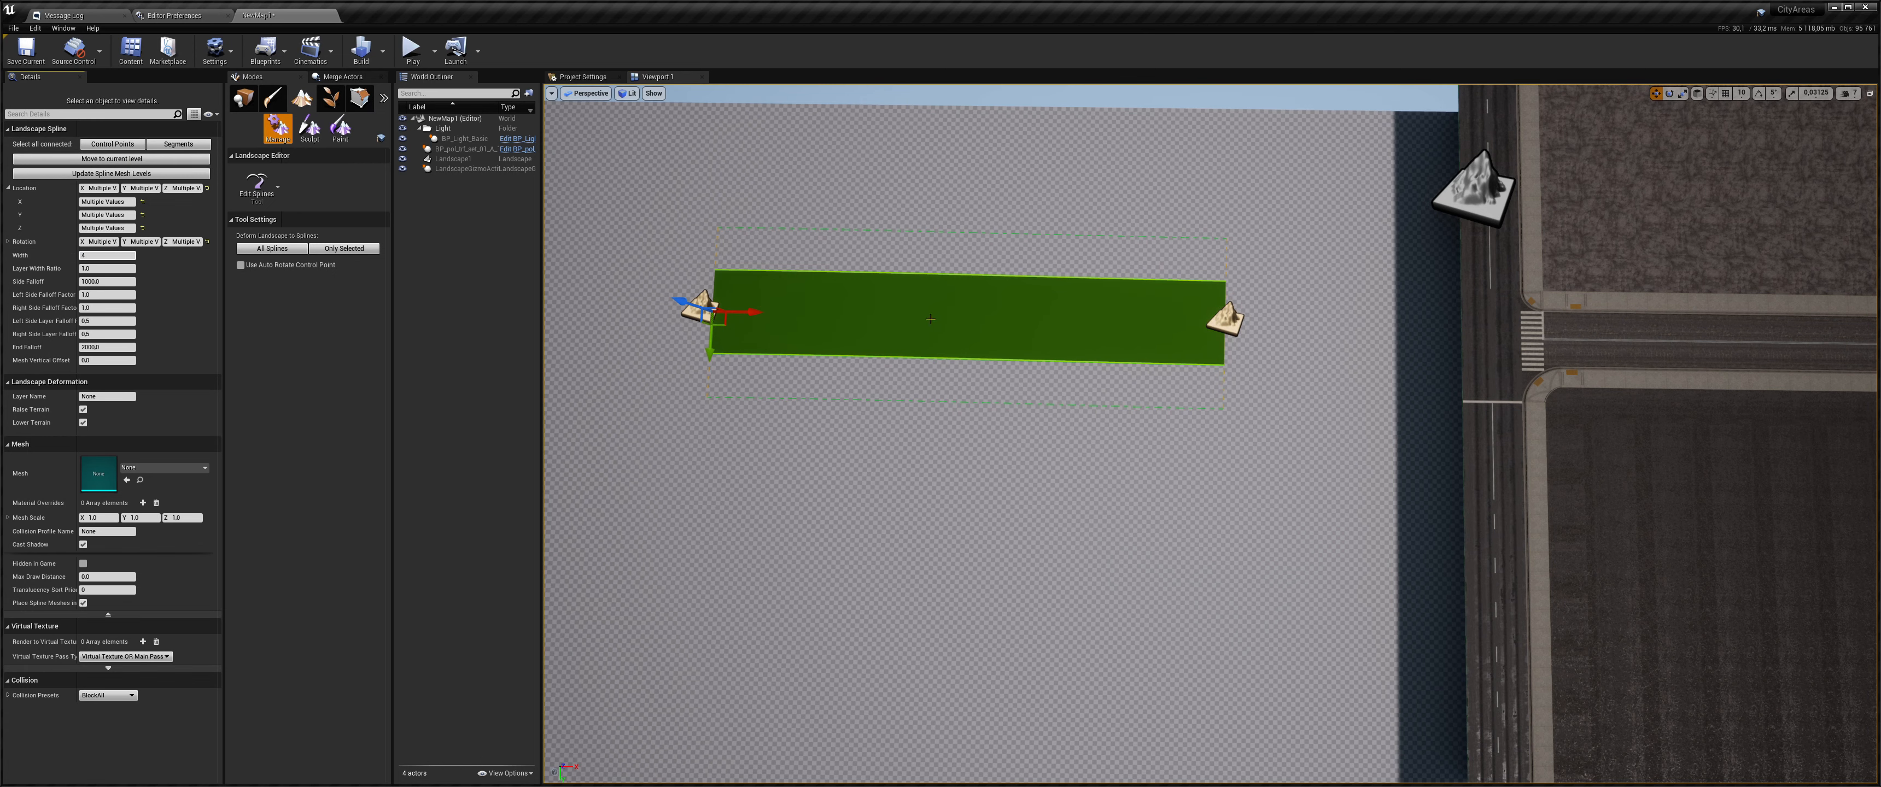
text(0)
key(Return)
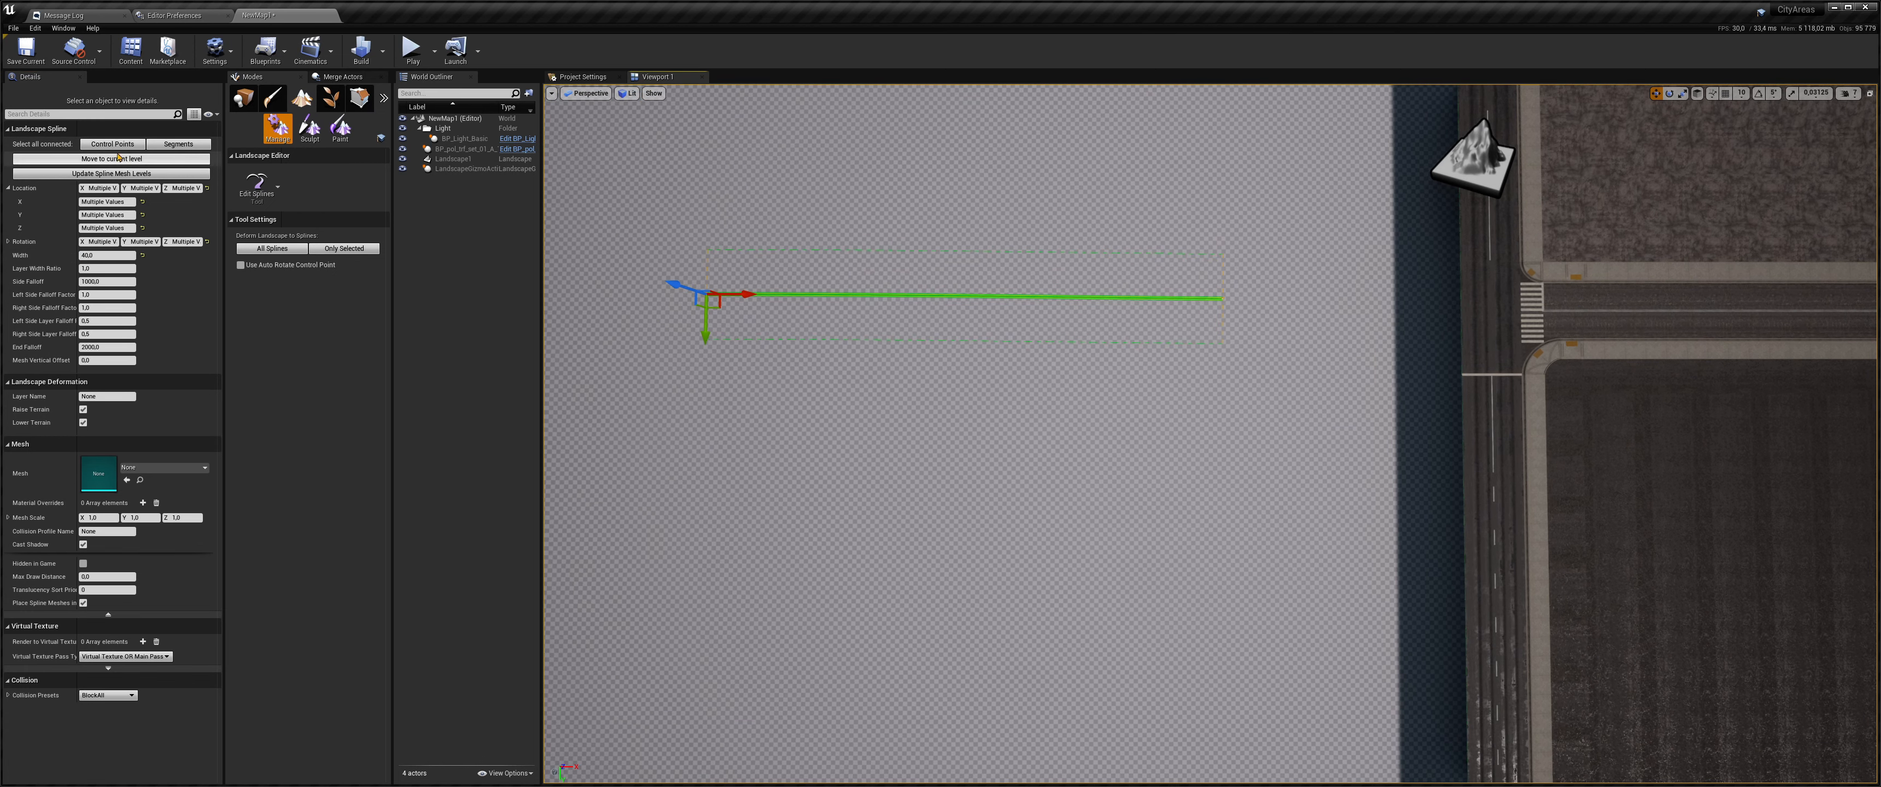
- Move the whole spline segment off the checkered ground, across the city block, and lower it onto the two-lane street
right_drag(871, 320, 842, 191)
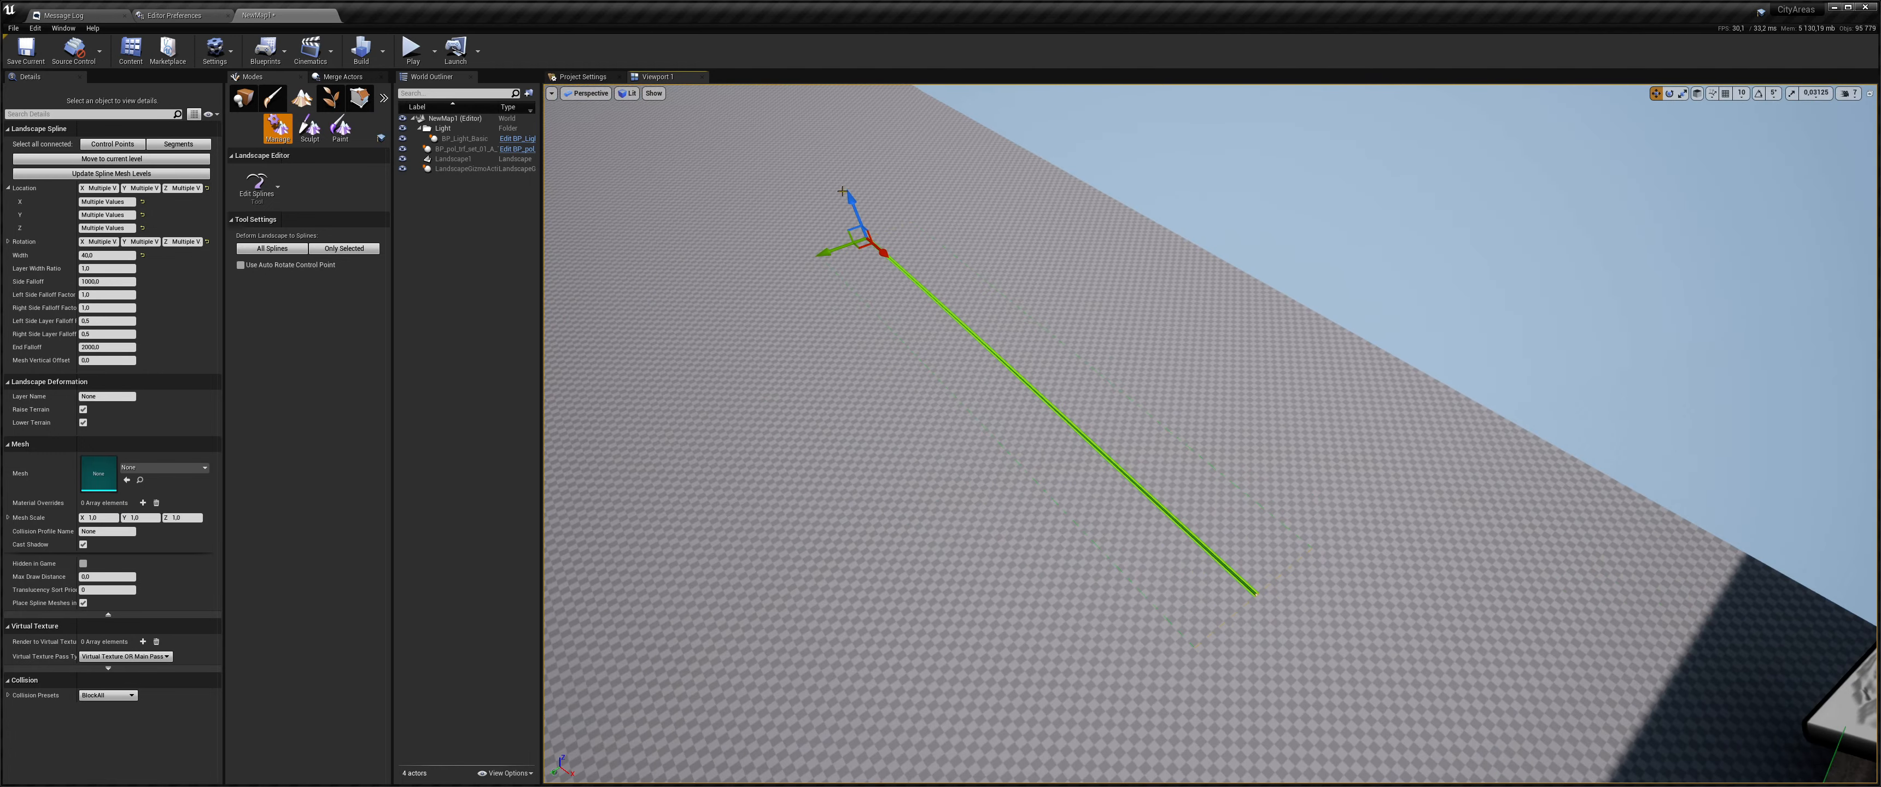
drag(849, 199, 796, 93)
right_drag(932, 177, 771, 278)
drag(915, 311, 1390, 409)
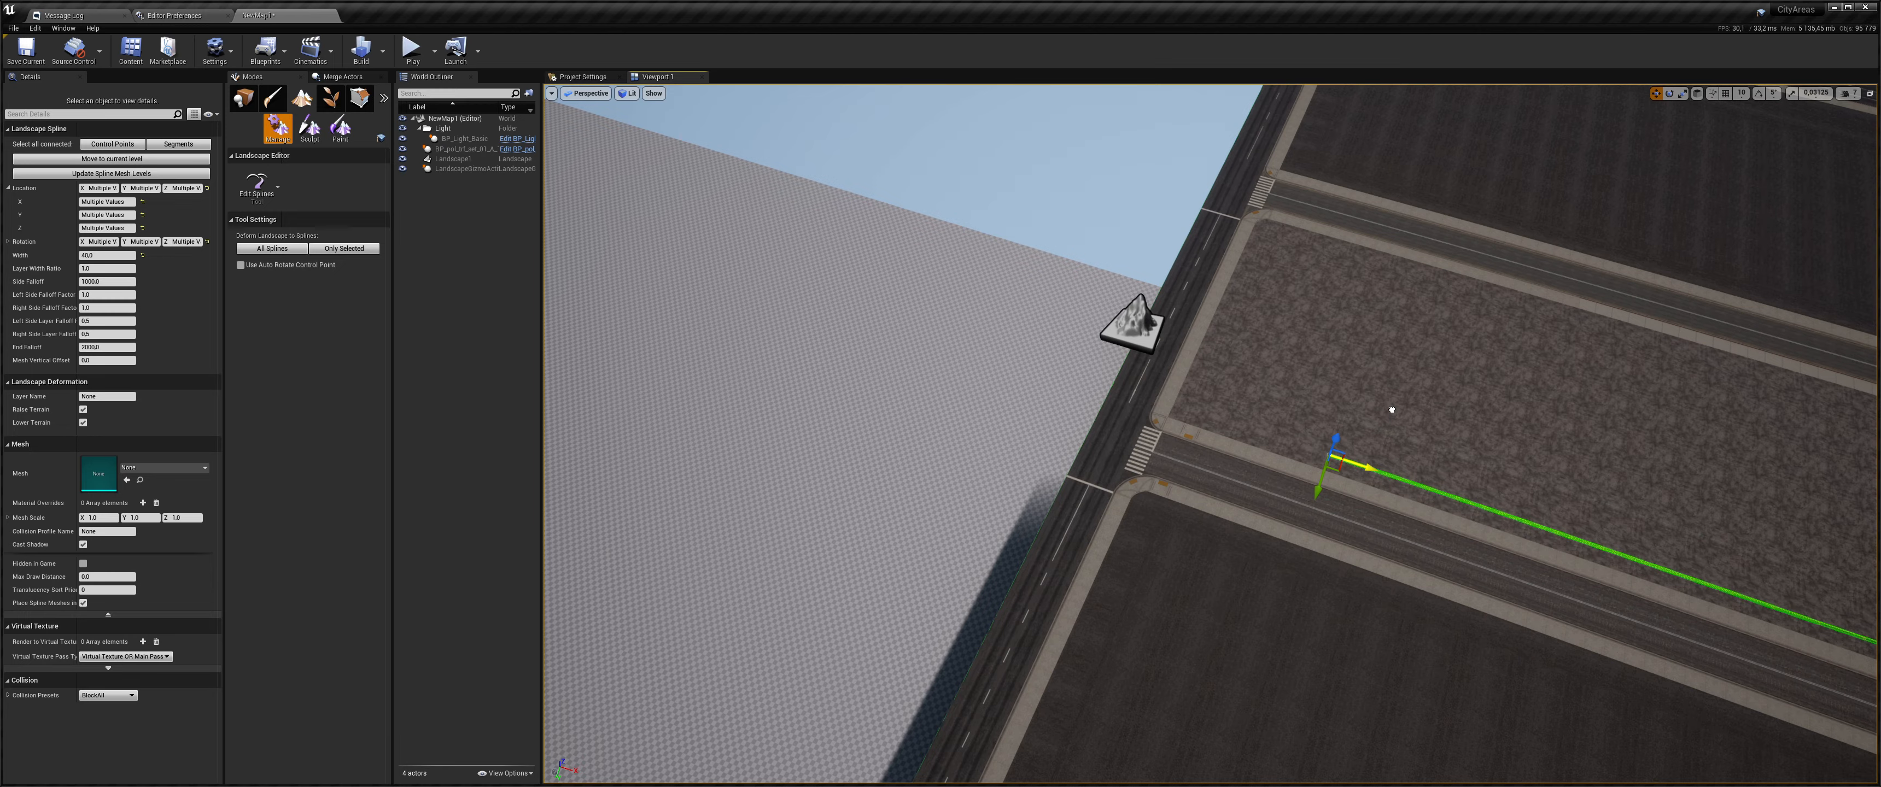
key(w)
right_drag(1389, 408, 1599, 306)
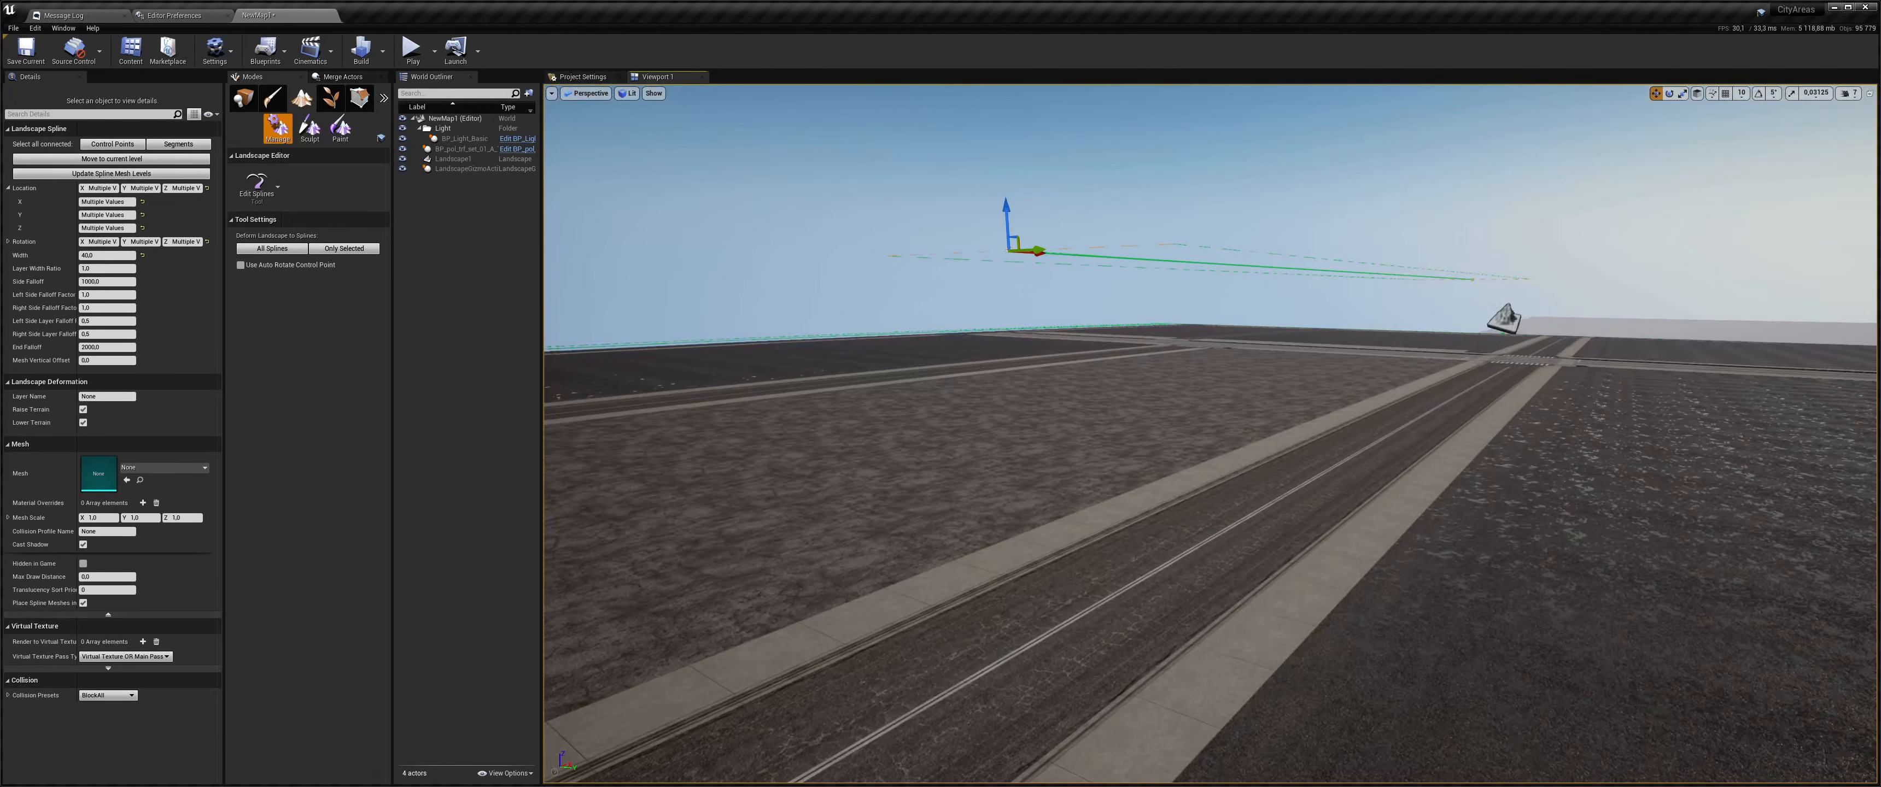
drag(1025, 260, 1062, 581)
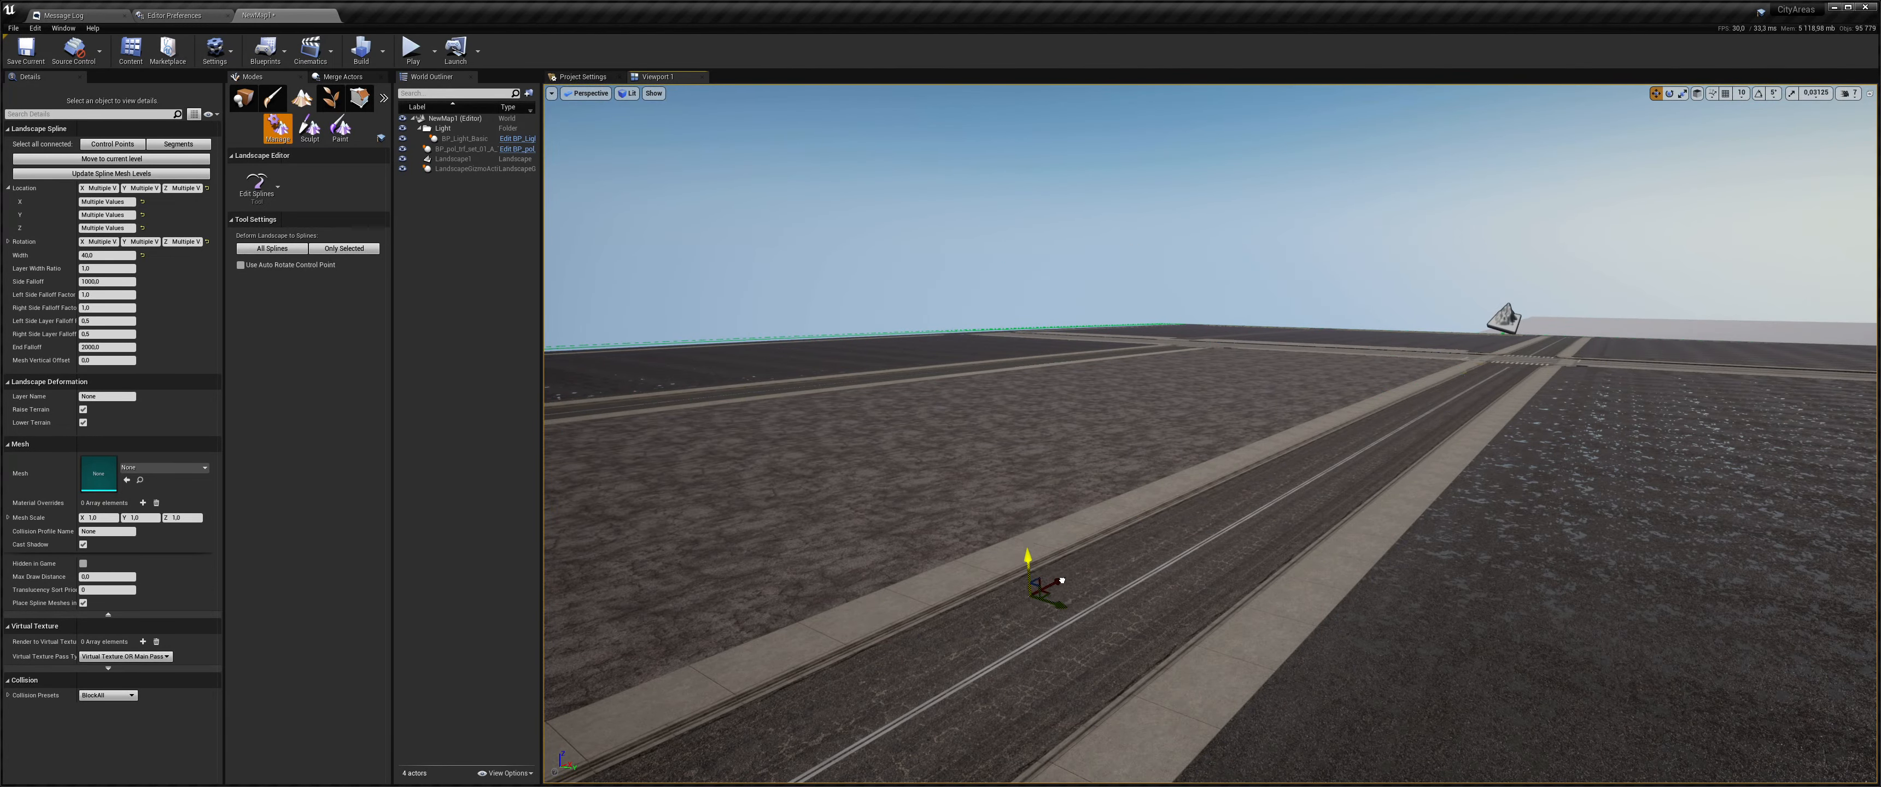
- Shift the spline segment sideways from the curb into the street lane and adjust its end control point's rotation
key(w)
right_drag(1064, 544, 1001, 657)
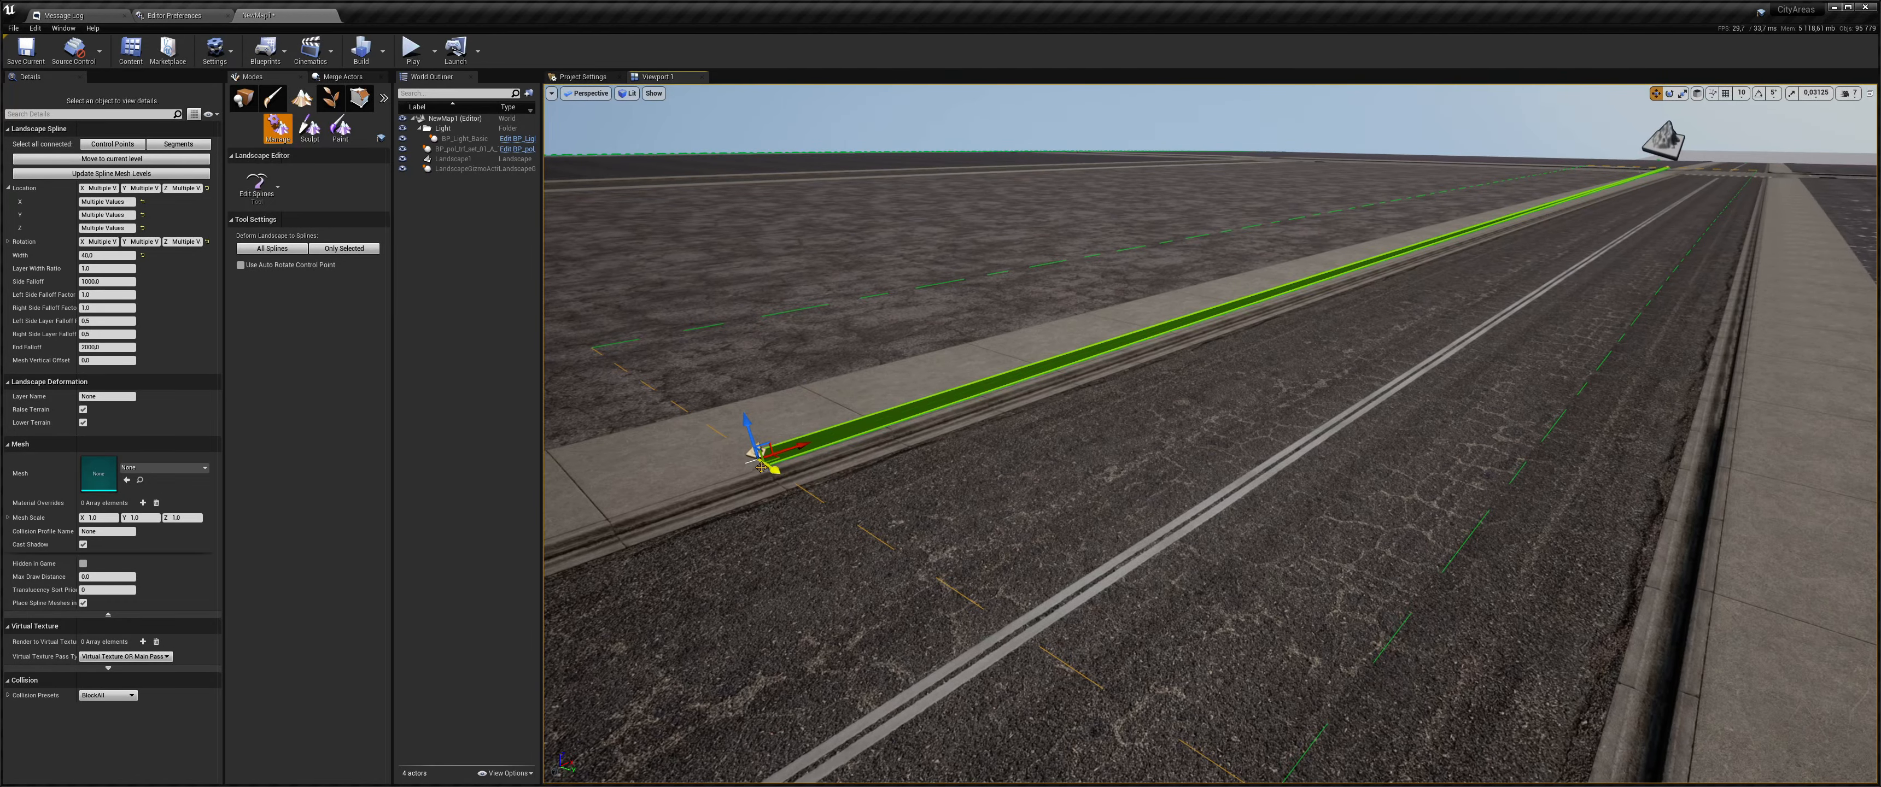
drag(773, 469, 816, 496)
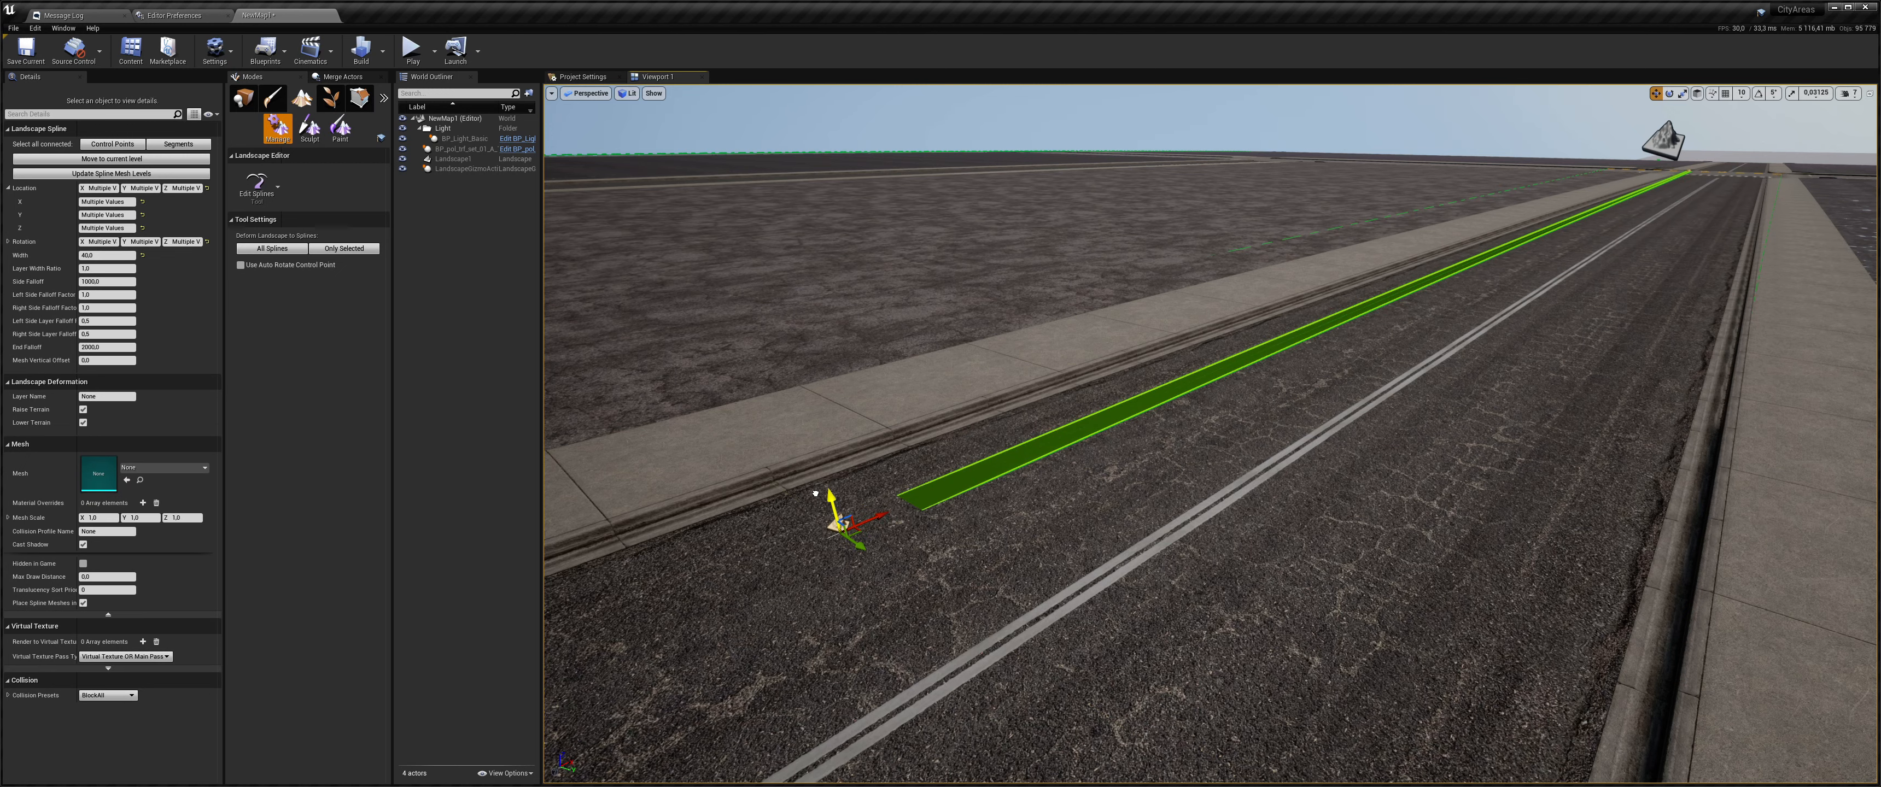
key(w)
right_drag(1063, 441, 1095, 416)
drag(1253, 341, 1205, 393)
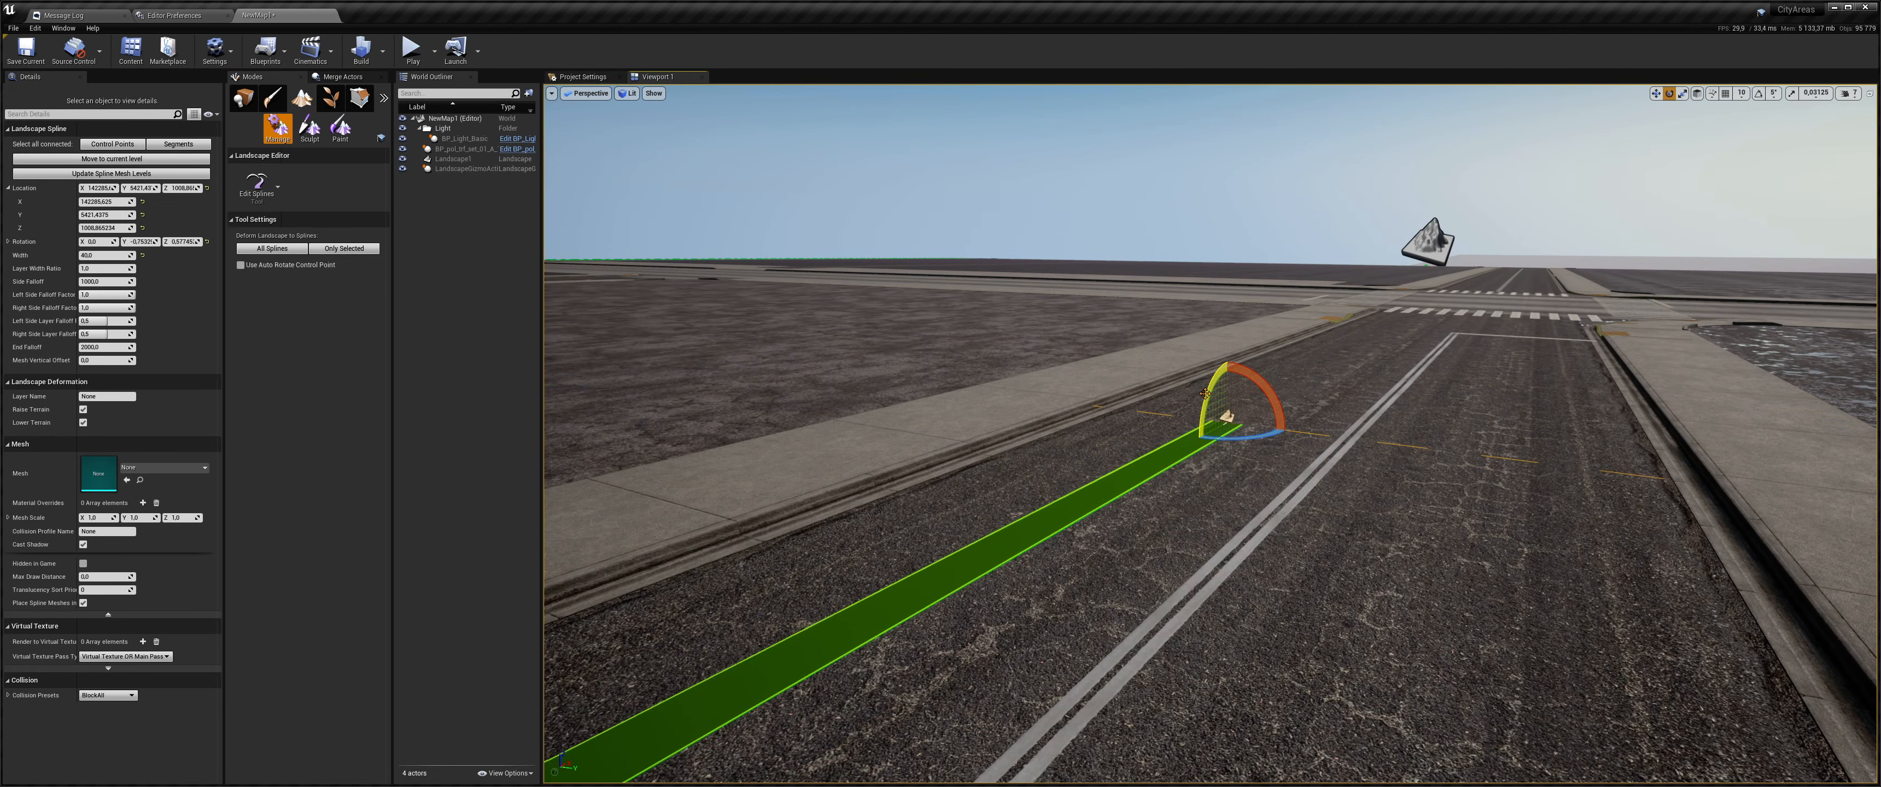
- Set the width of both control points of the lane's spline segment to 30
right_drag(1199, 395, 759, 369)
click(990, 441)
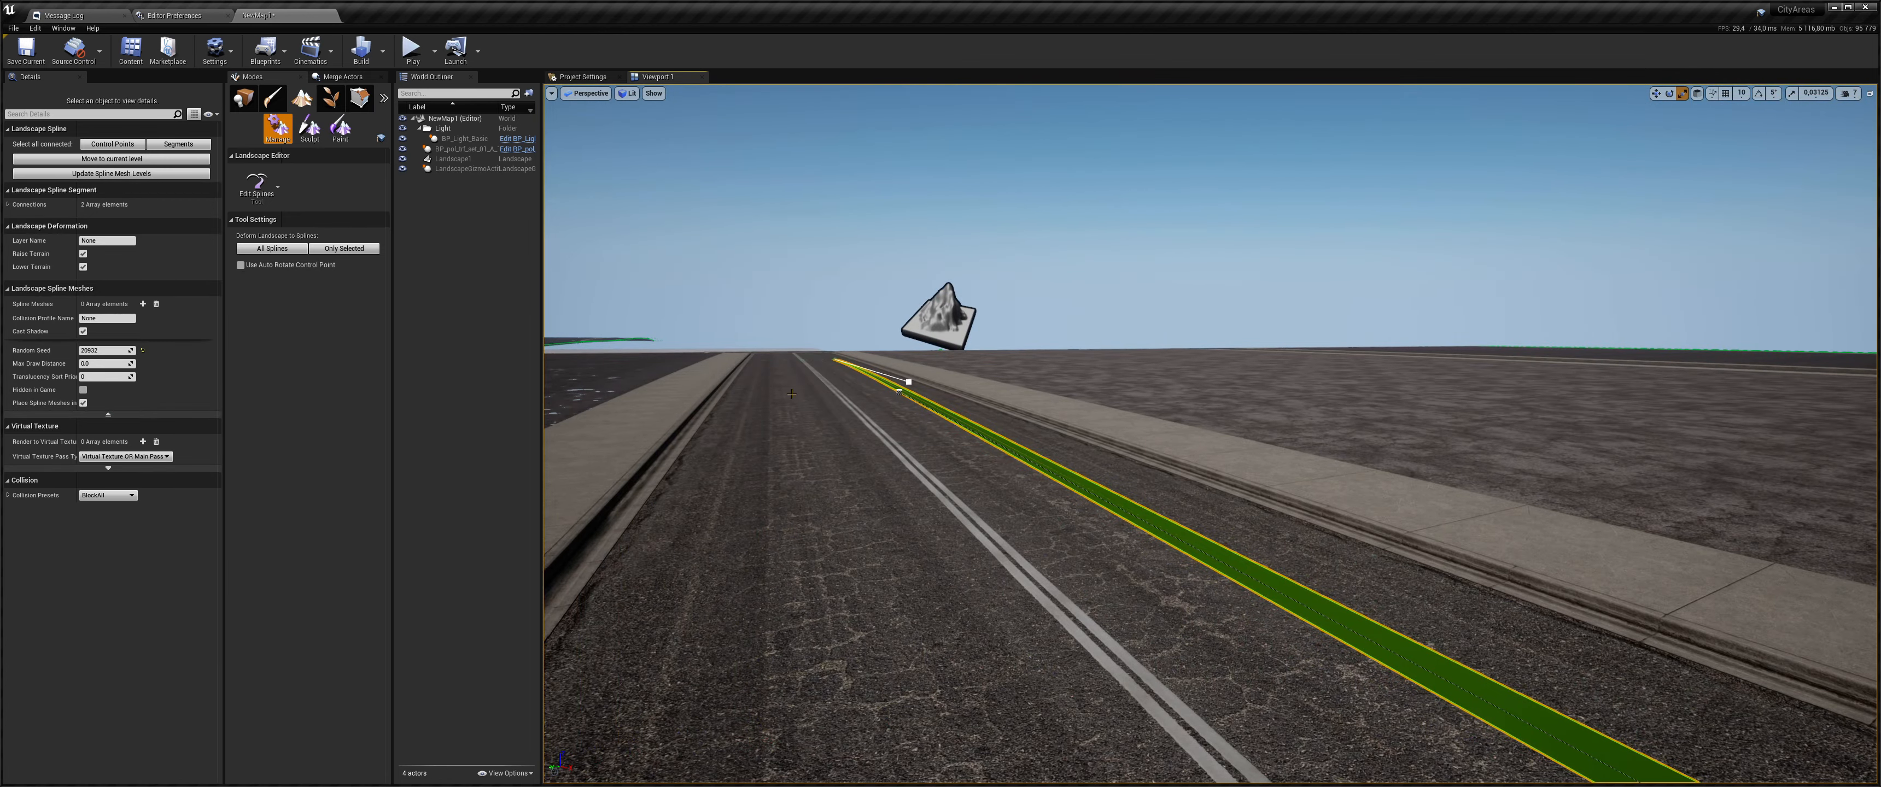
right_drag(899, 392, 837, 546)
key(w)
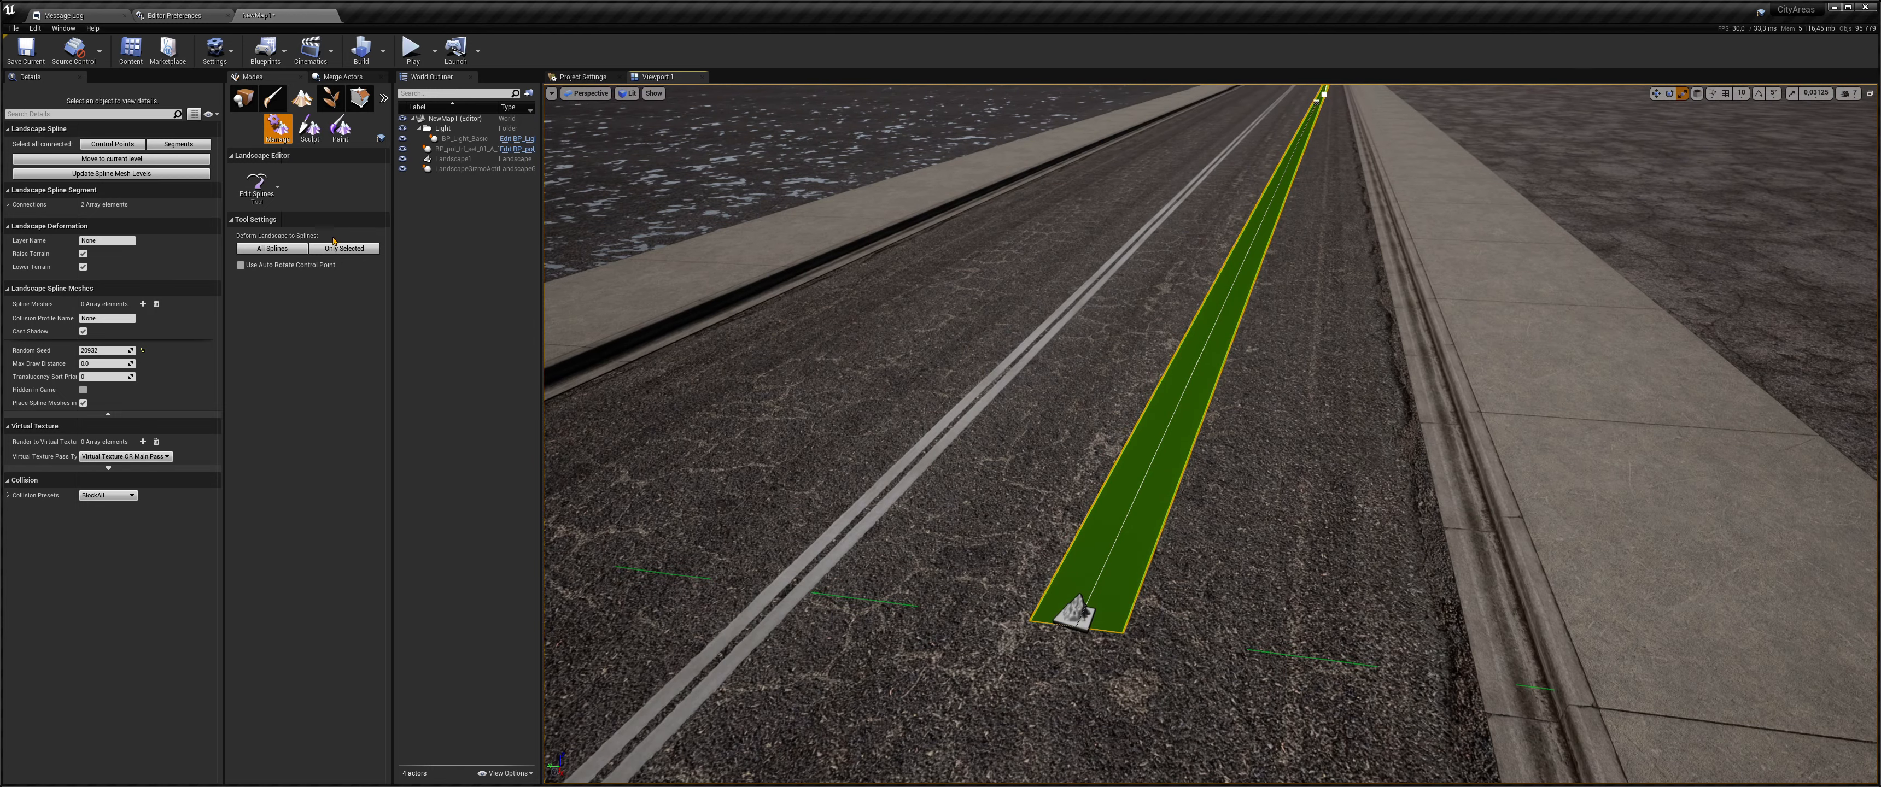
click(94, 146)
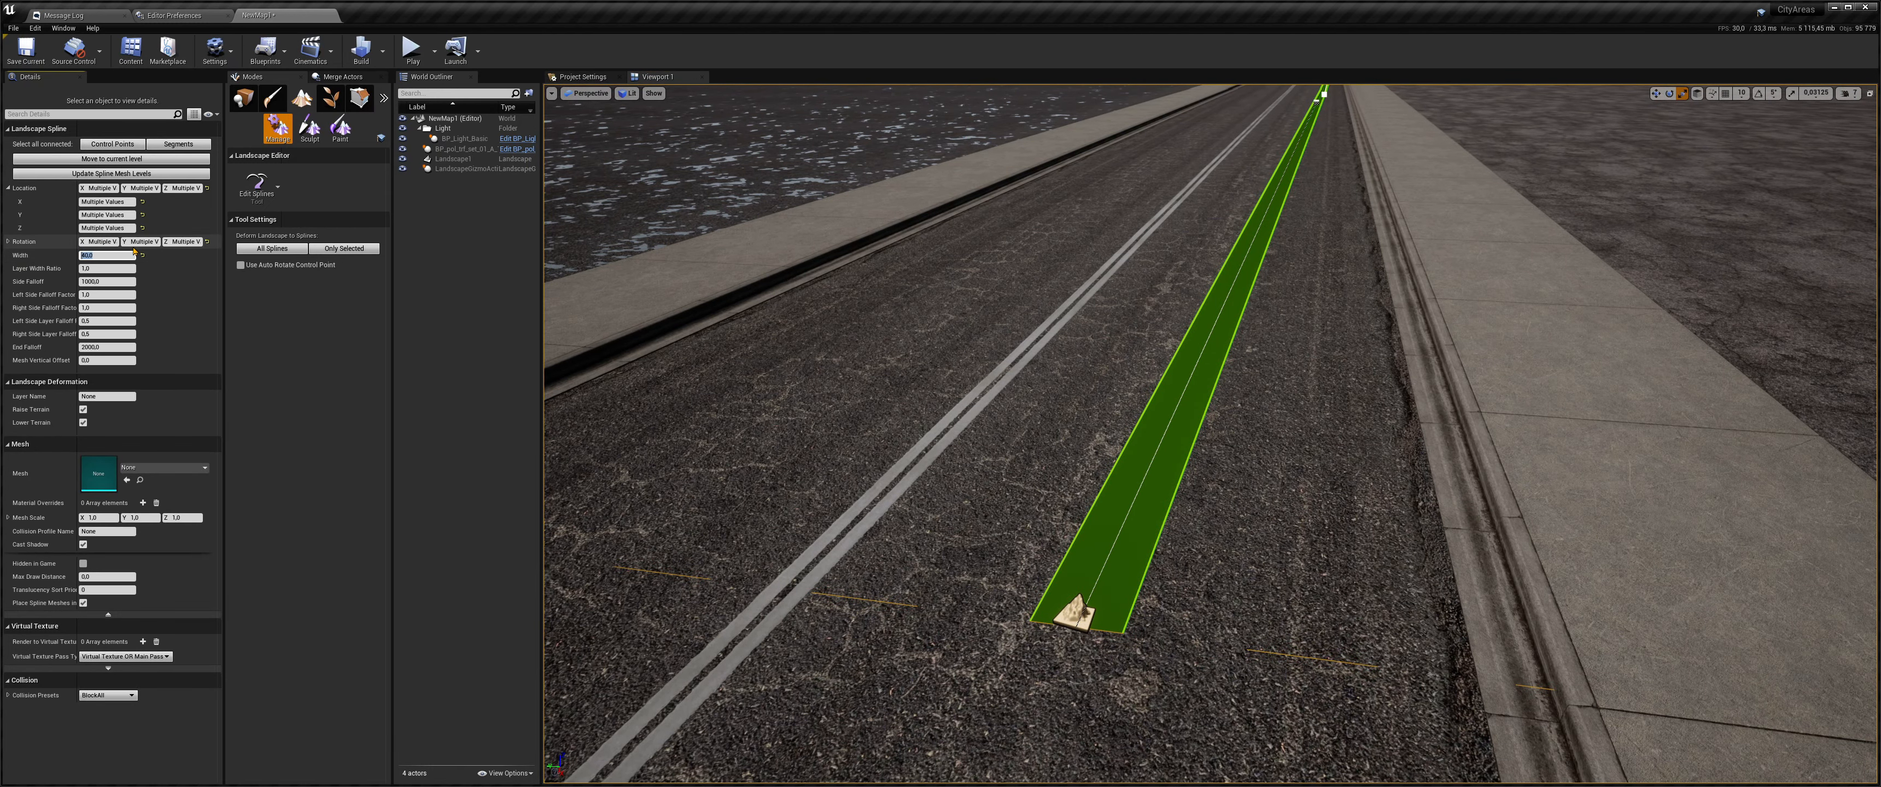
text(30)
key(Return)
- Examine the street grid and the large intersection next to the checkered ground from above
right_drag(1080, 544, 924, 602)
key(s)
key(s)
key(s)
key(w)
drag(923, 602, 909, 511)
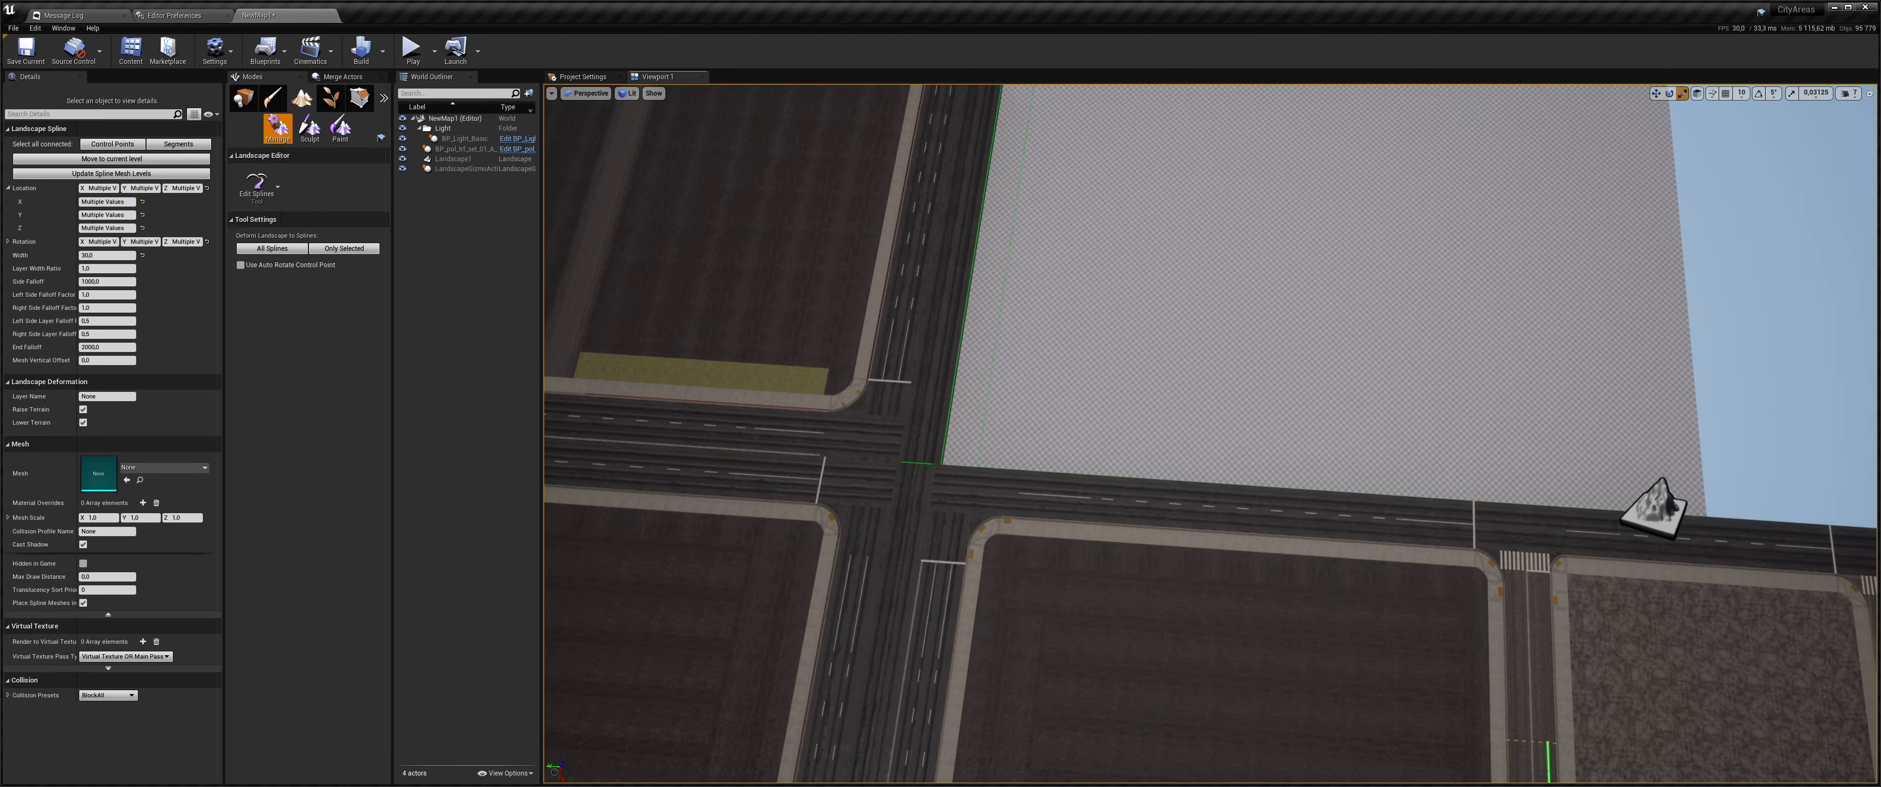
mouse_move(1092, 408)
right_down()
mouse_move(1110, 432)
mouse_move(1096, 419)
right_up()
key(w)
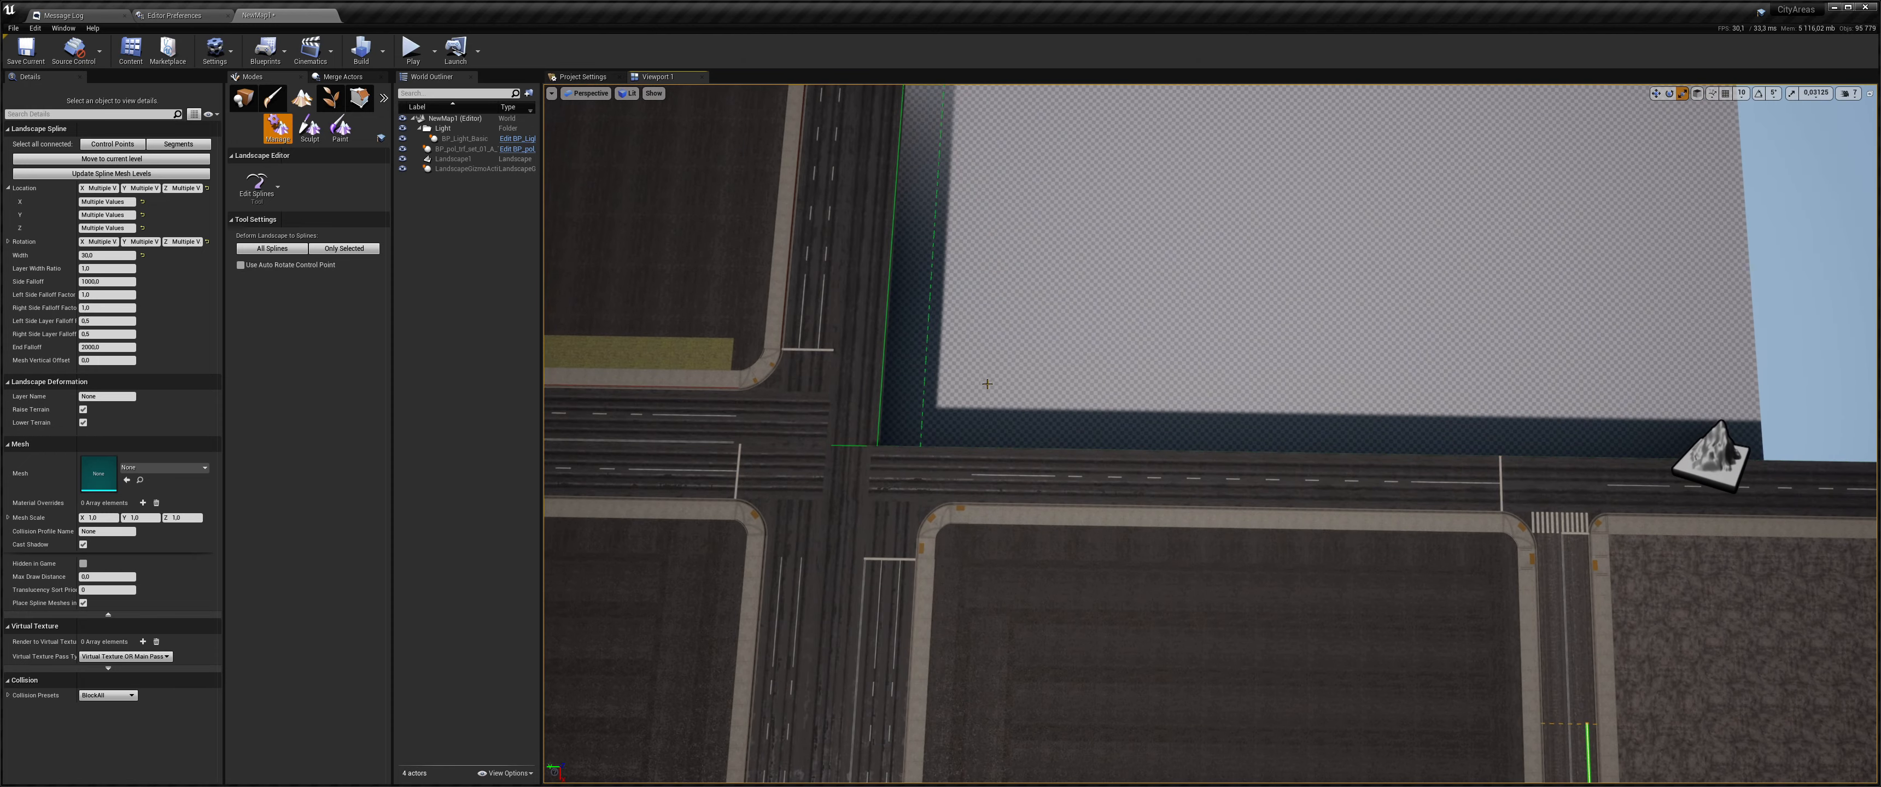
- Draw a separate two-point spline segment with auto-rotated control points on the checkered ground beside the intersection
ctrl+click(963, 378)
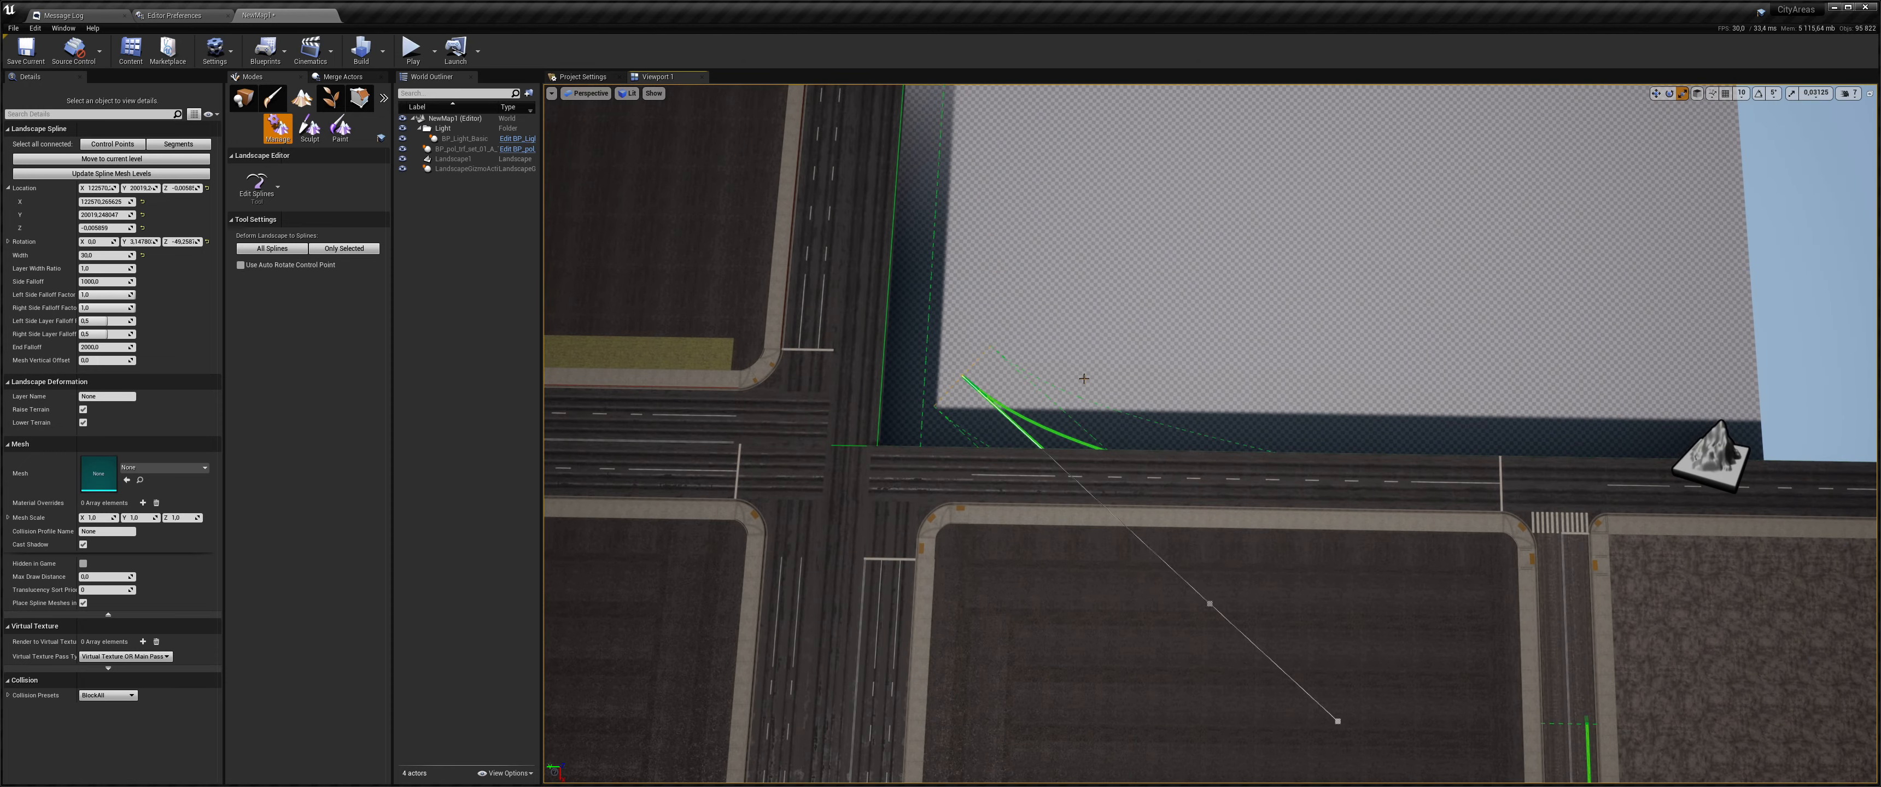
key(ctrl+z)
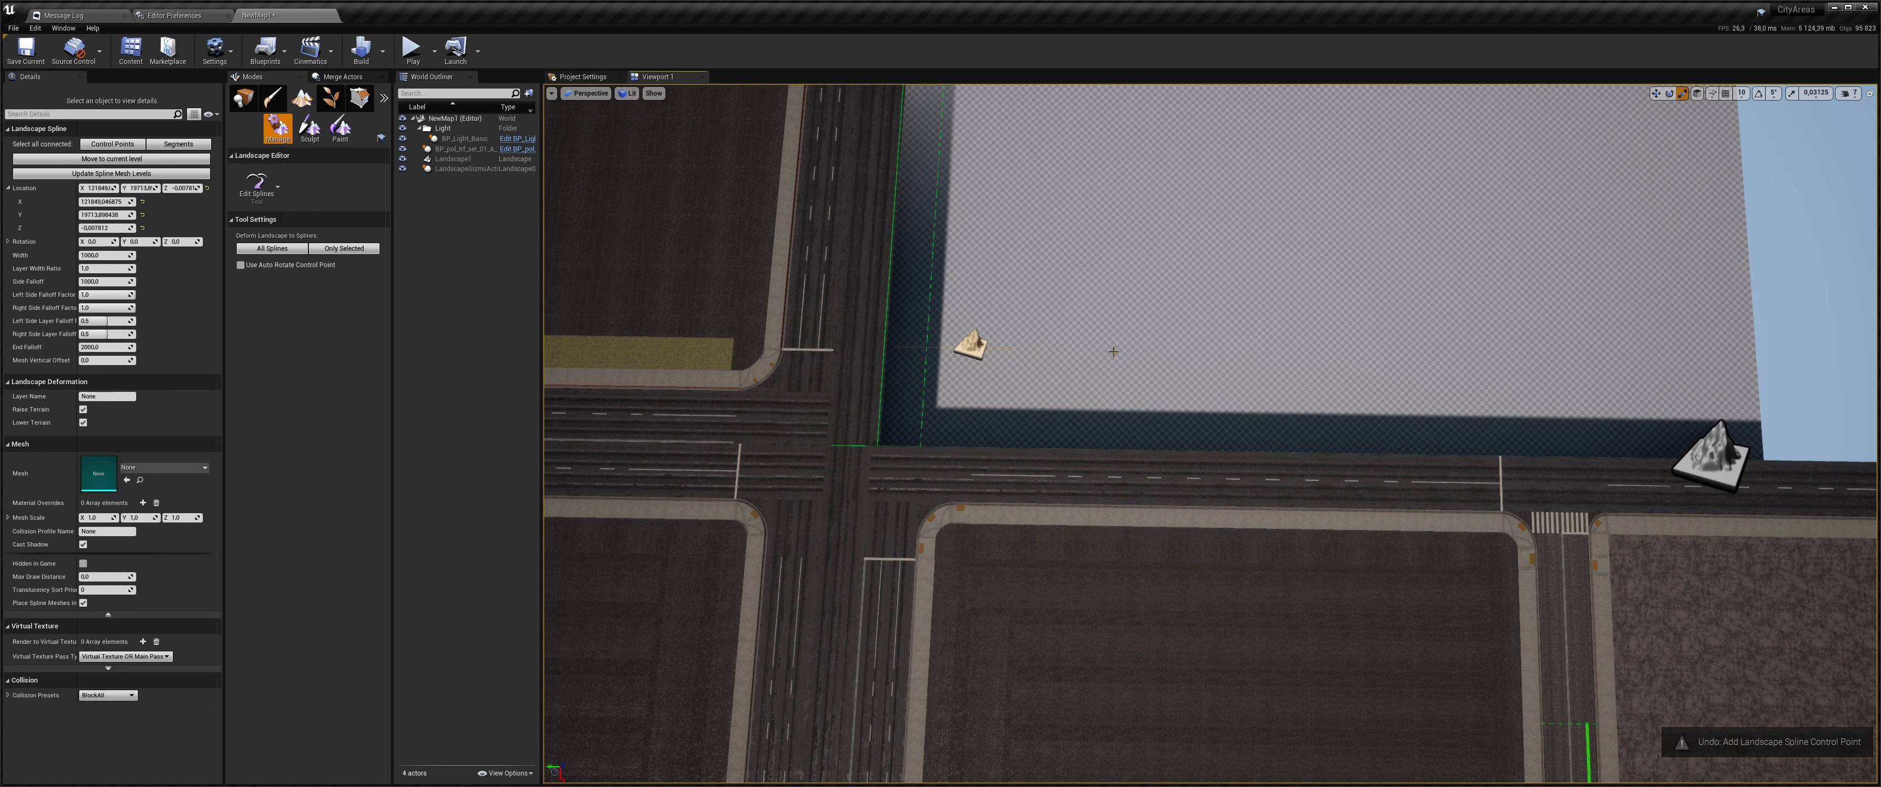
ctrl+click(1555, 338)
key(Delete)
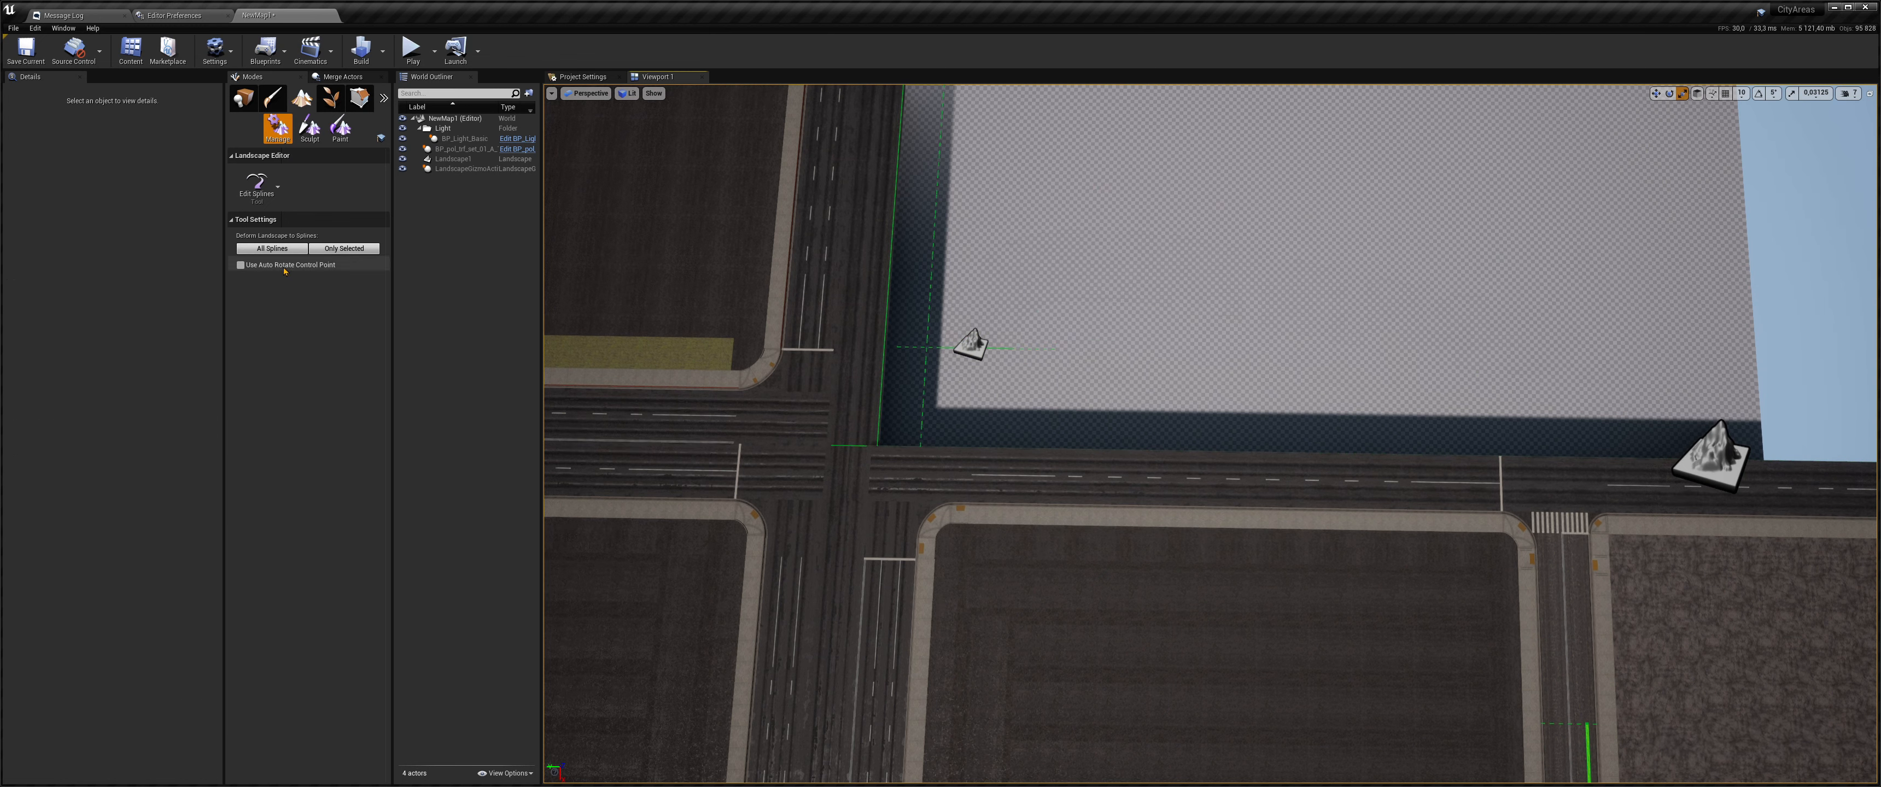
ctrl+click(1494, 339)
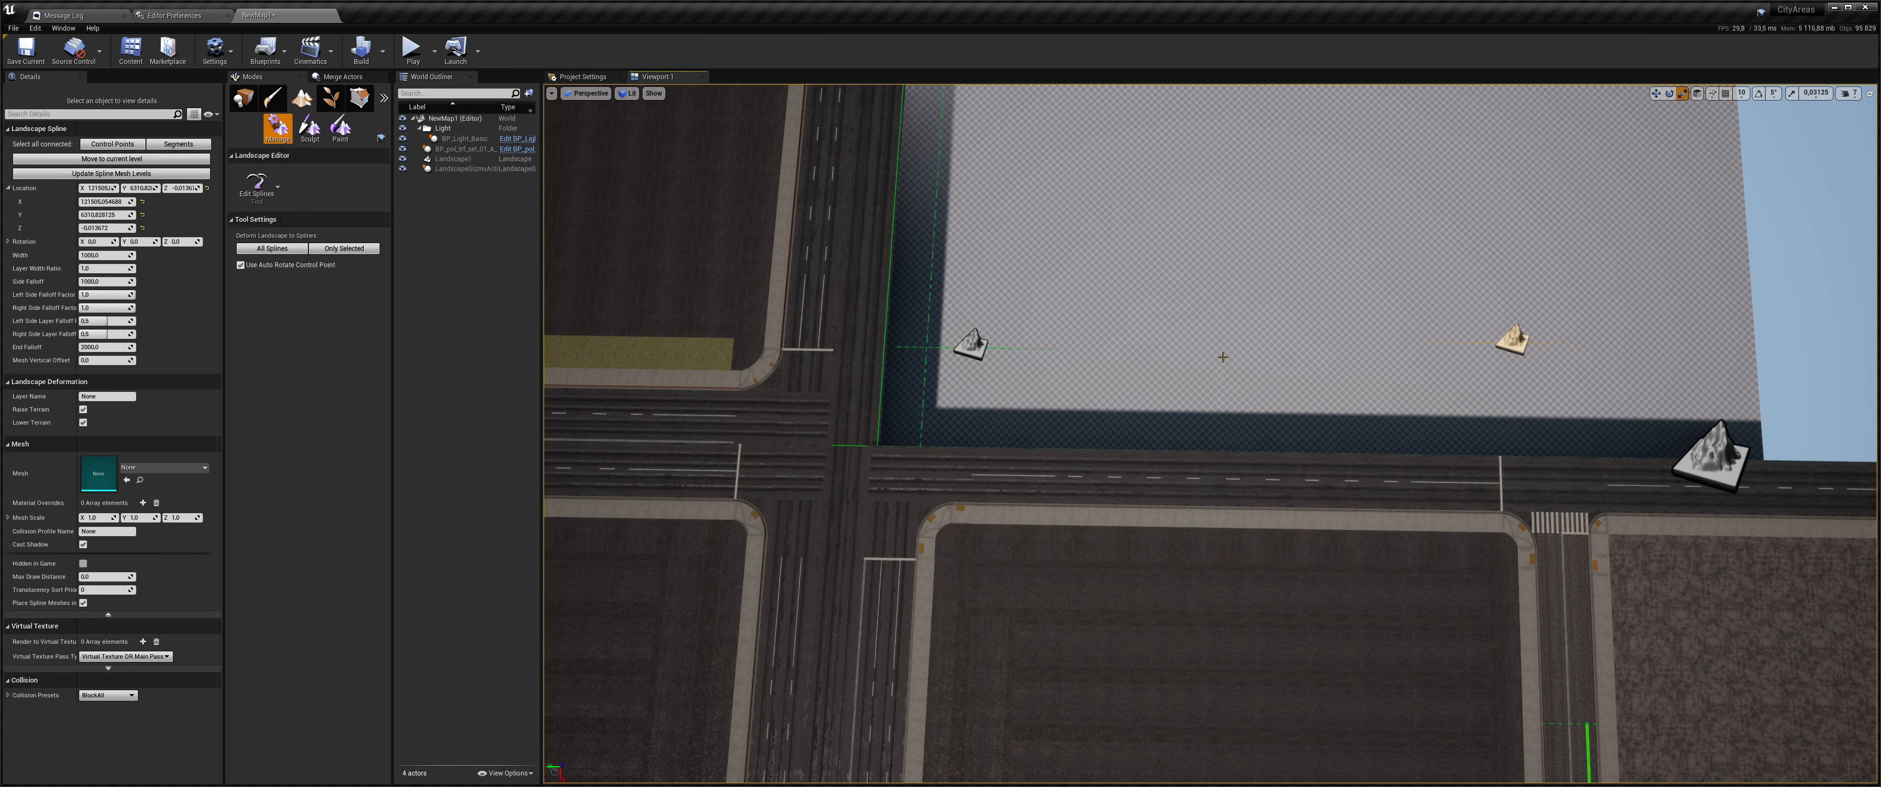
click(977, 345)
ctrl+click(1469, 344)
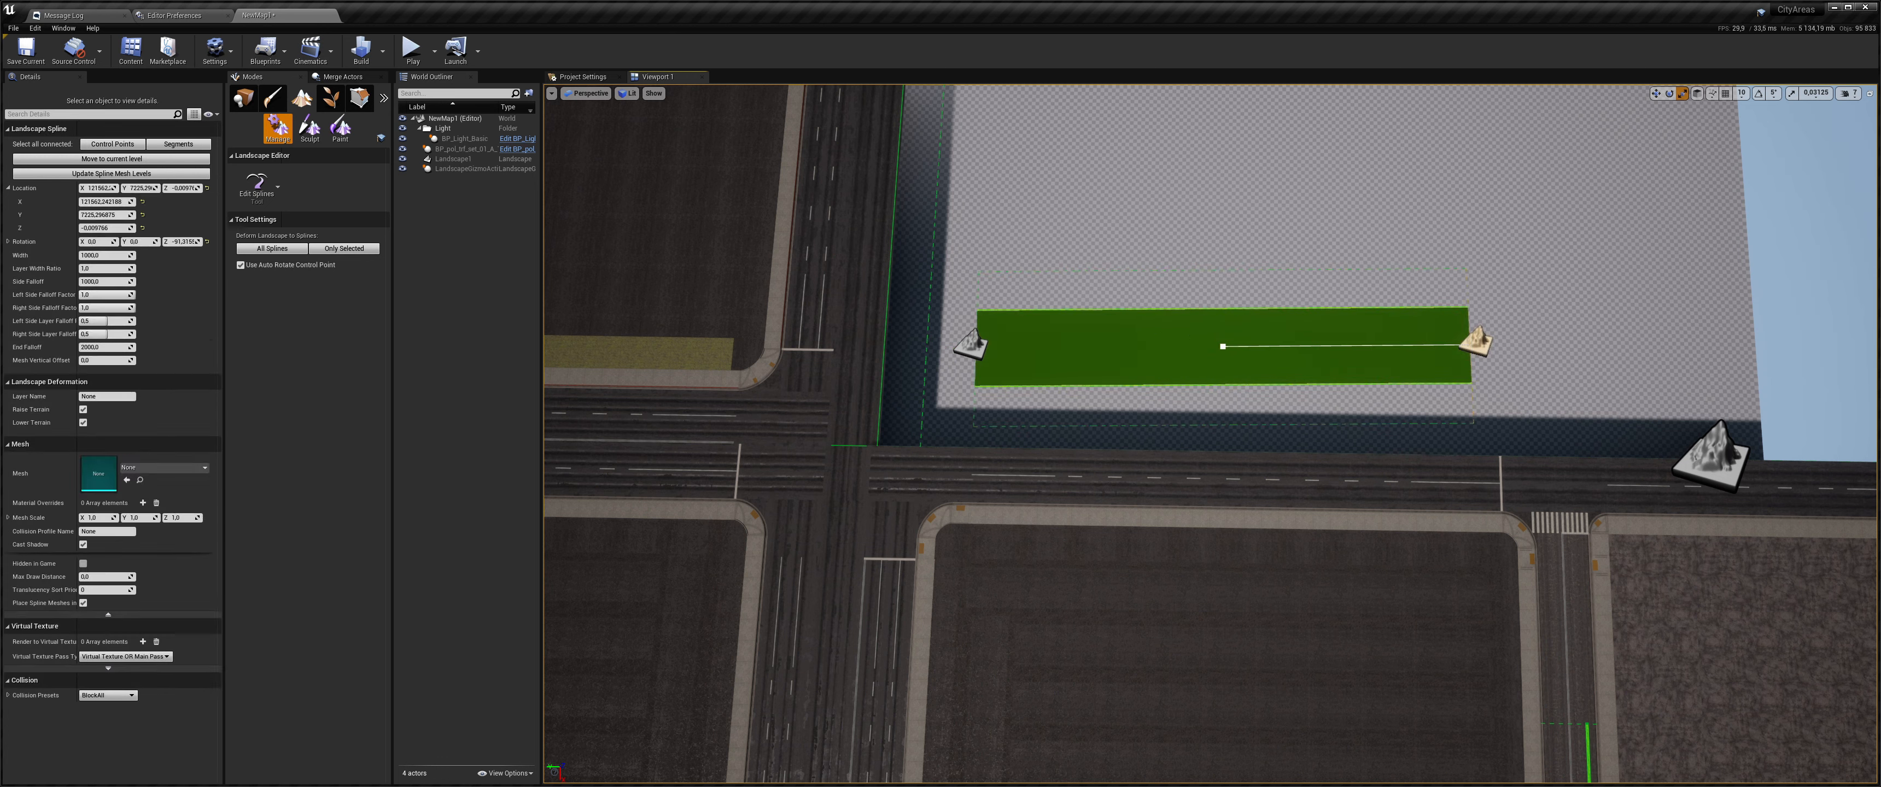
- Add one spline mesh entry to the new segment and open RoadsPack1's Meshes/Splines folder
click(1347, 351)
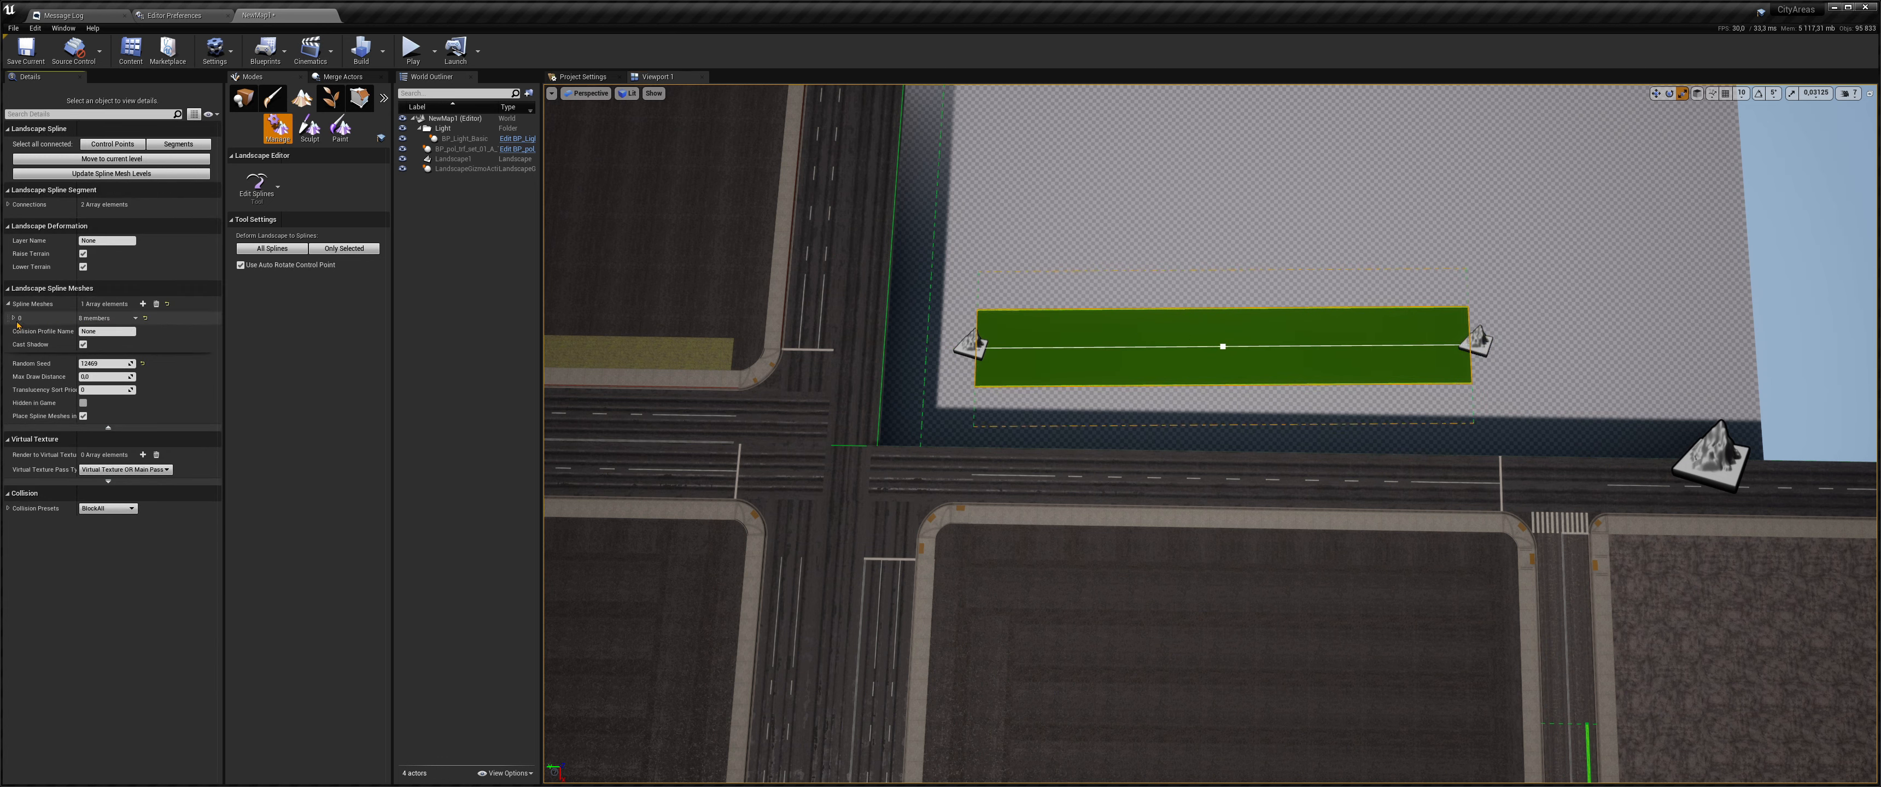
click(142, 304)
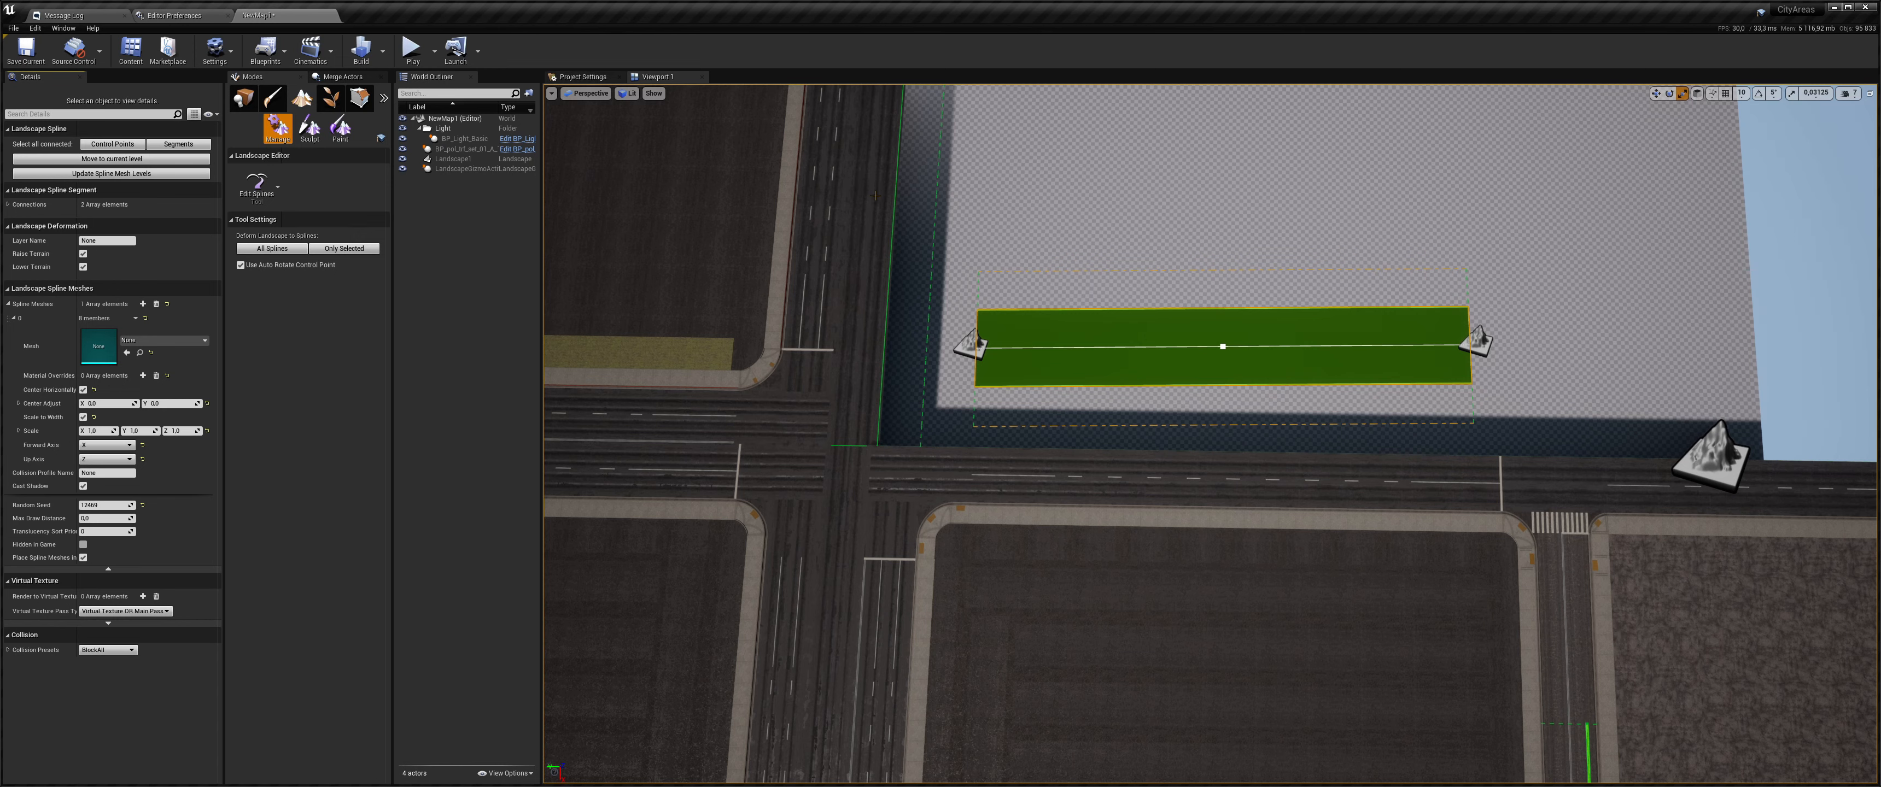
drag(875, 0, 513, 145)
click(568, 161)
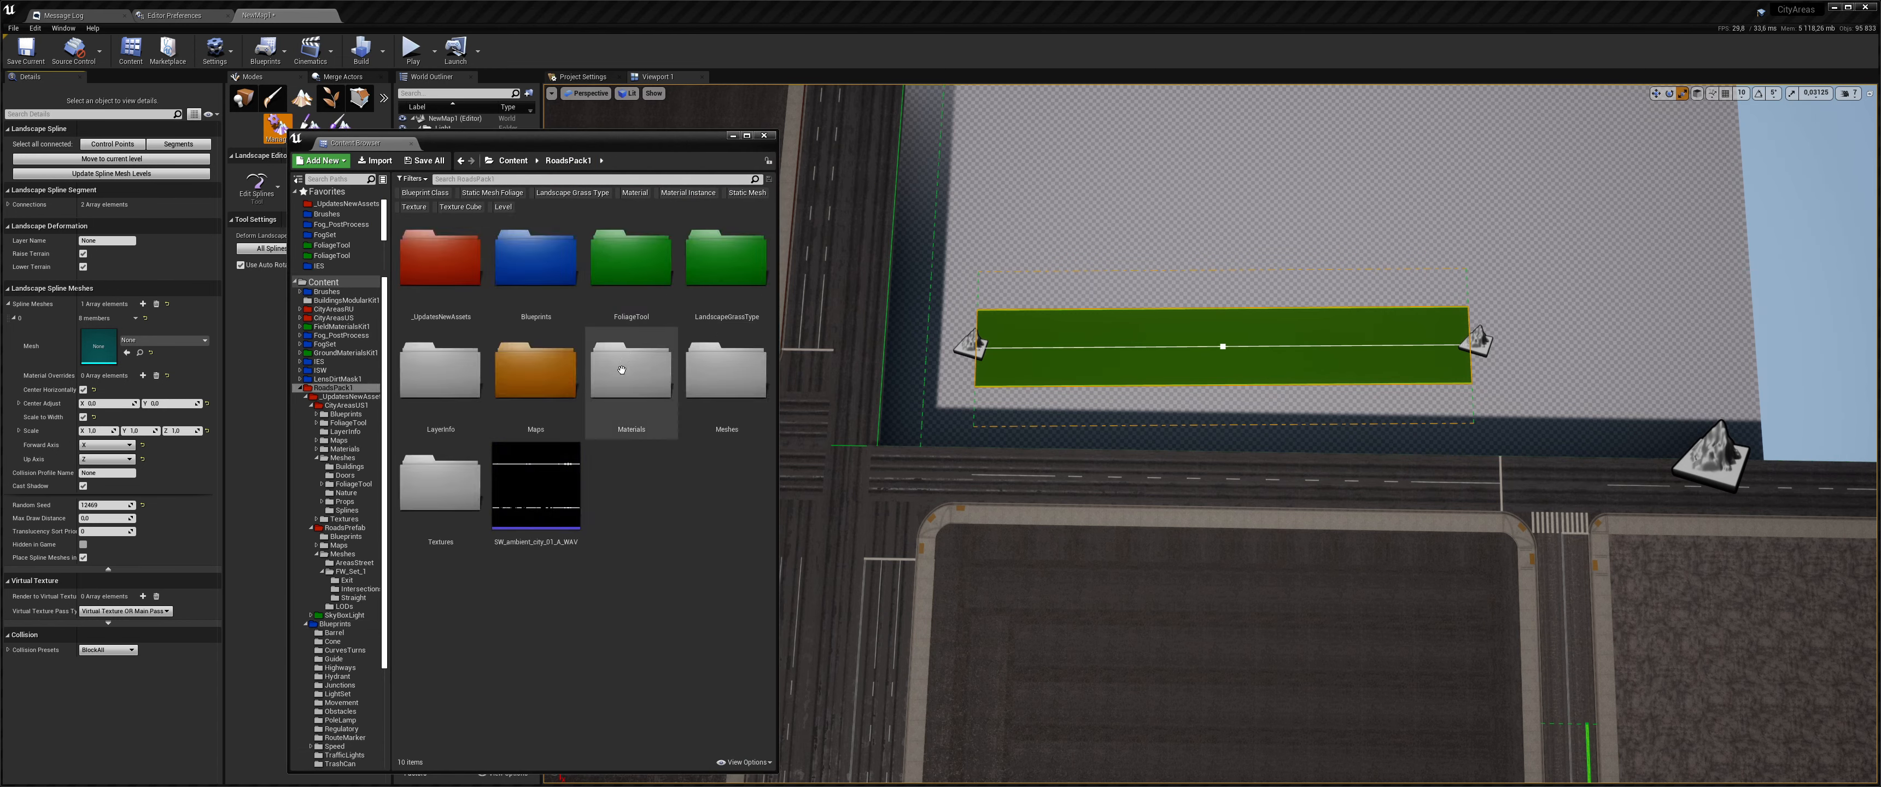
double_click(588, 380)
double_click(726, 259)
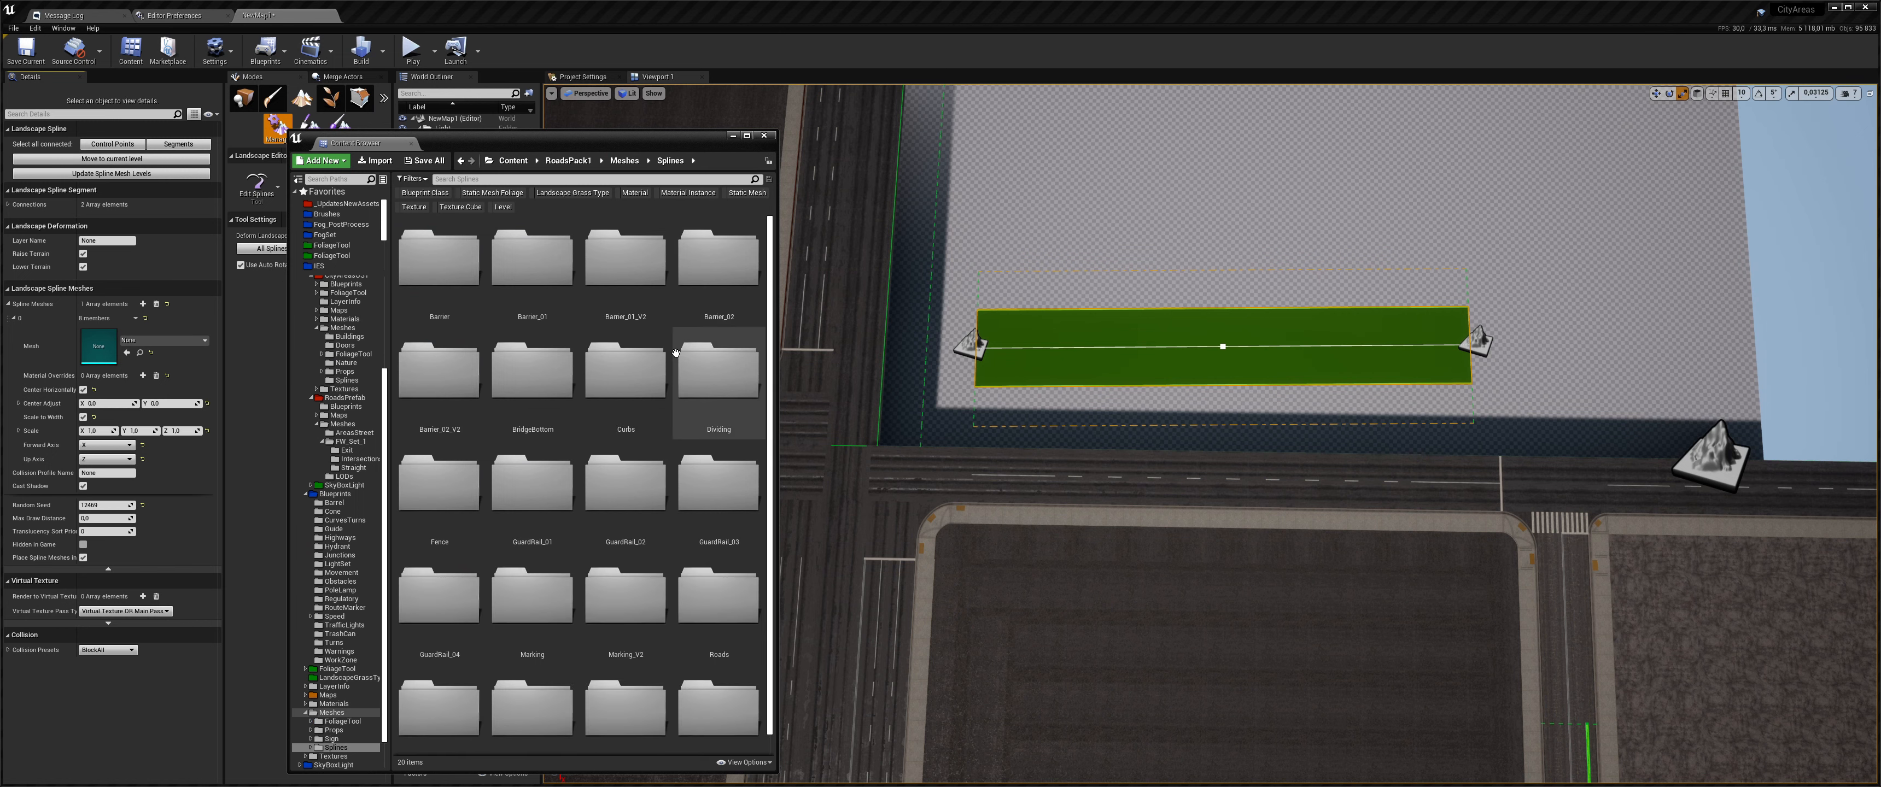
- Open the Dividing/Dividing_strip_02 folder and check its Cross_A and Cross_B meshes
scroll(625, 380, down, 1)
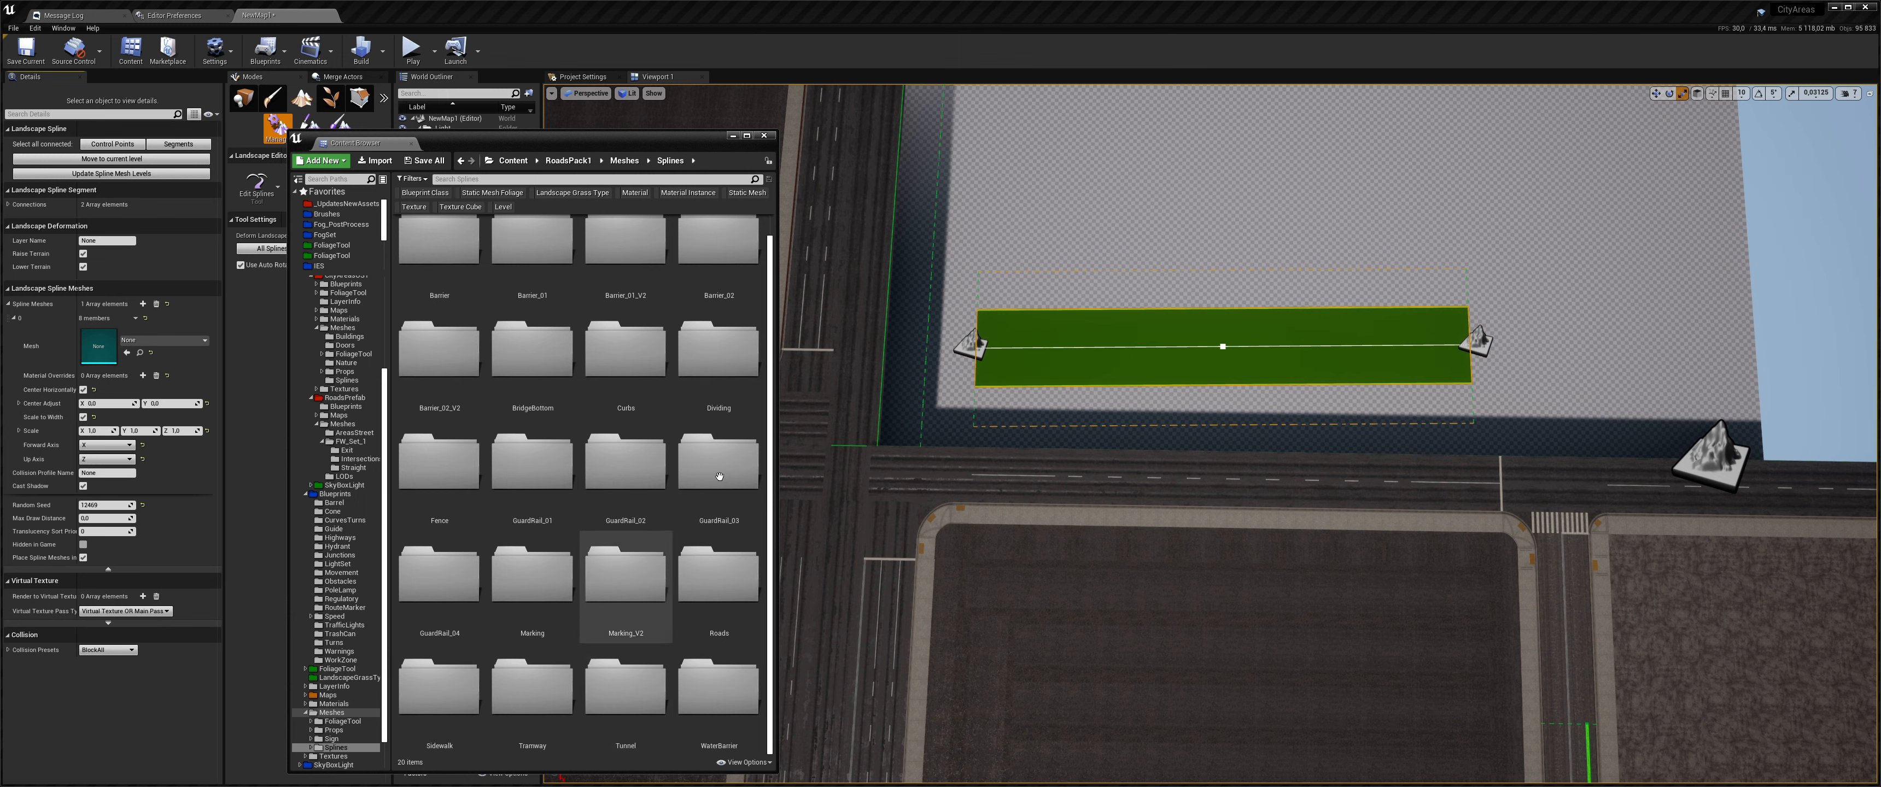
double_click(718, 351)
double_click(532, 260)
double_click(527, 270)
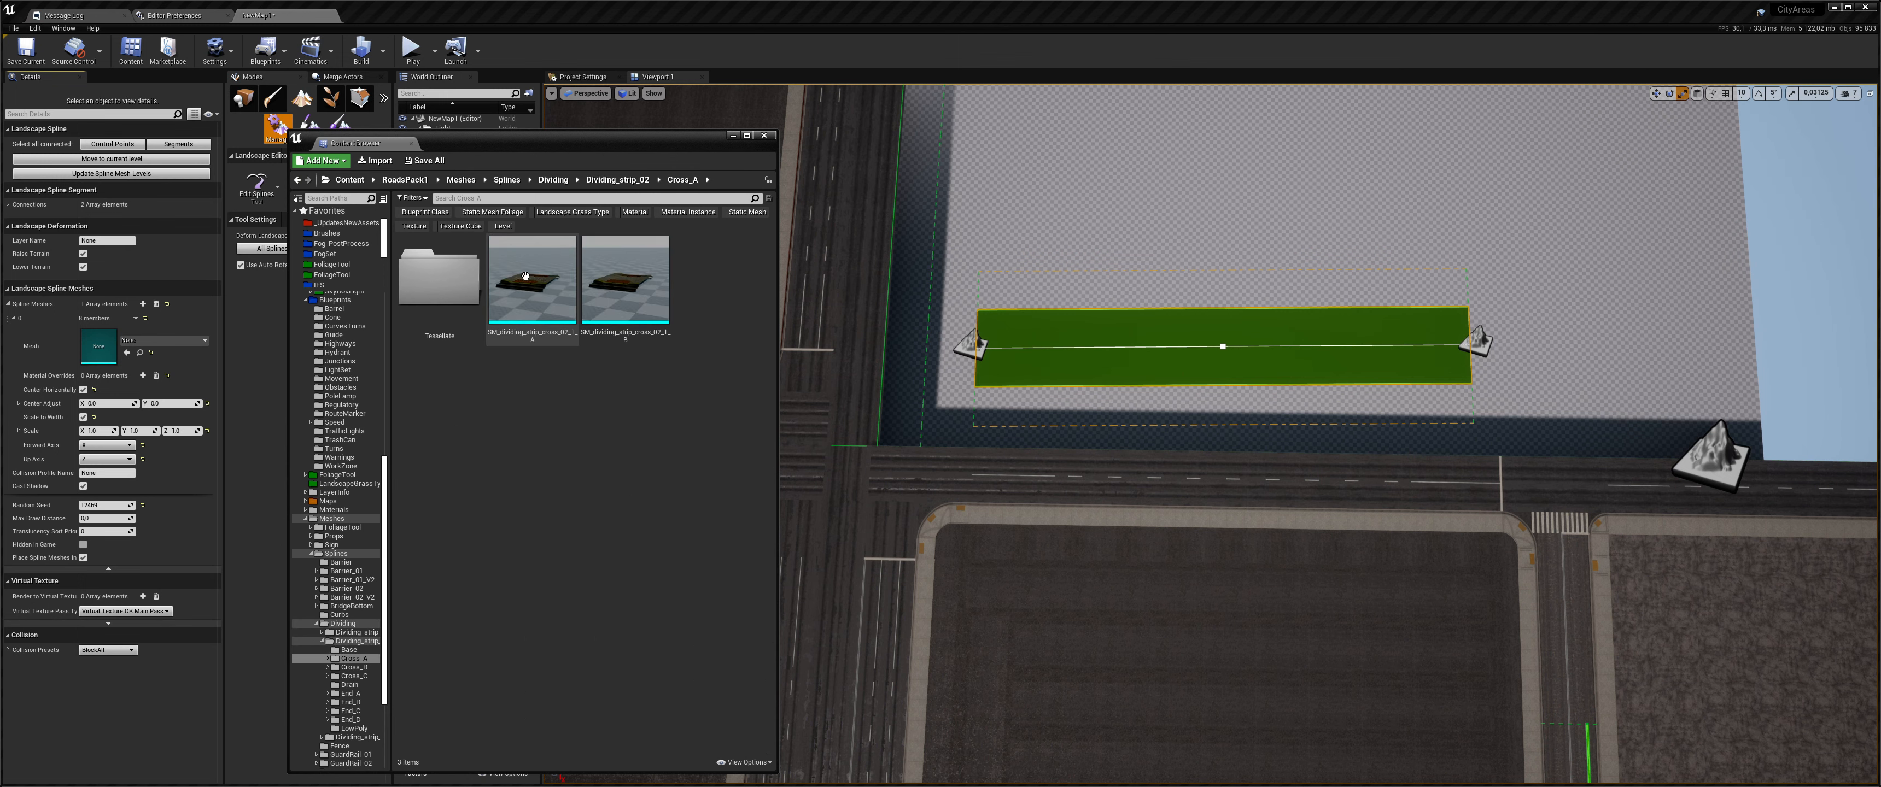
key(alt+Left)
double_click(629, 288)
key(alt+Left)
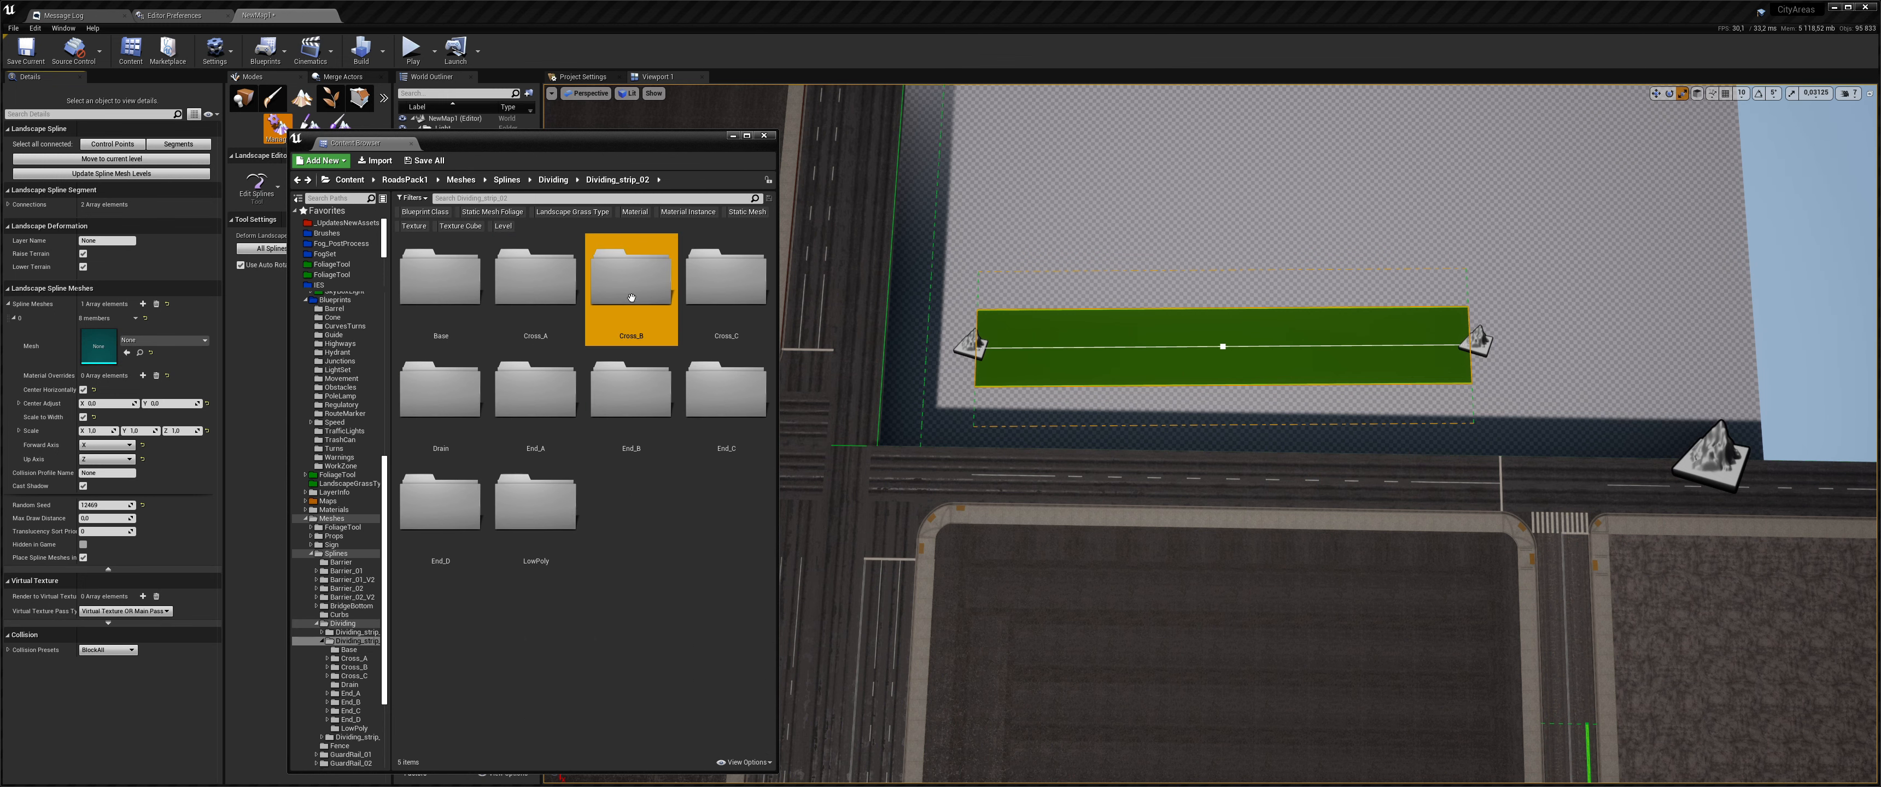
- Assign SM_dividing_strip_02_1_A from the Base folder to the segment's spline mesh entry
double_click(436, 294)
click(440, 295)
drag(544, 137, 1182, 200)
drag(535, 307, 129, 357)
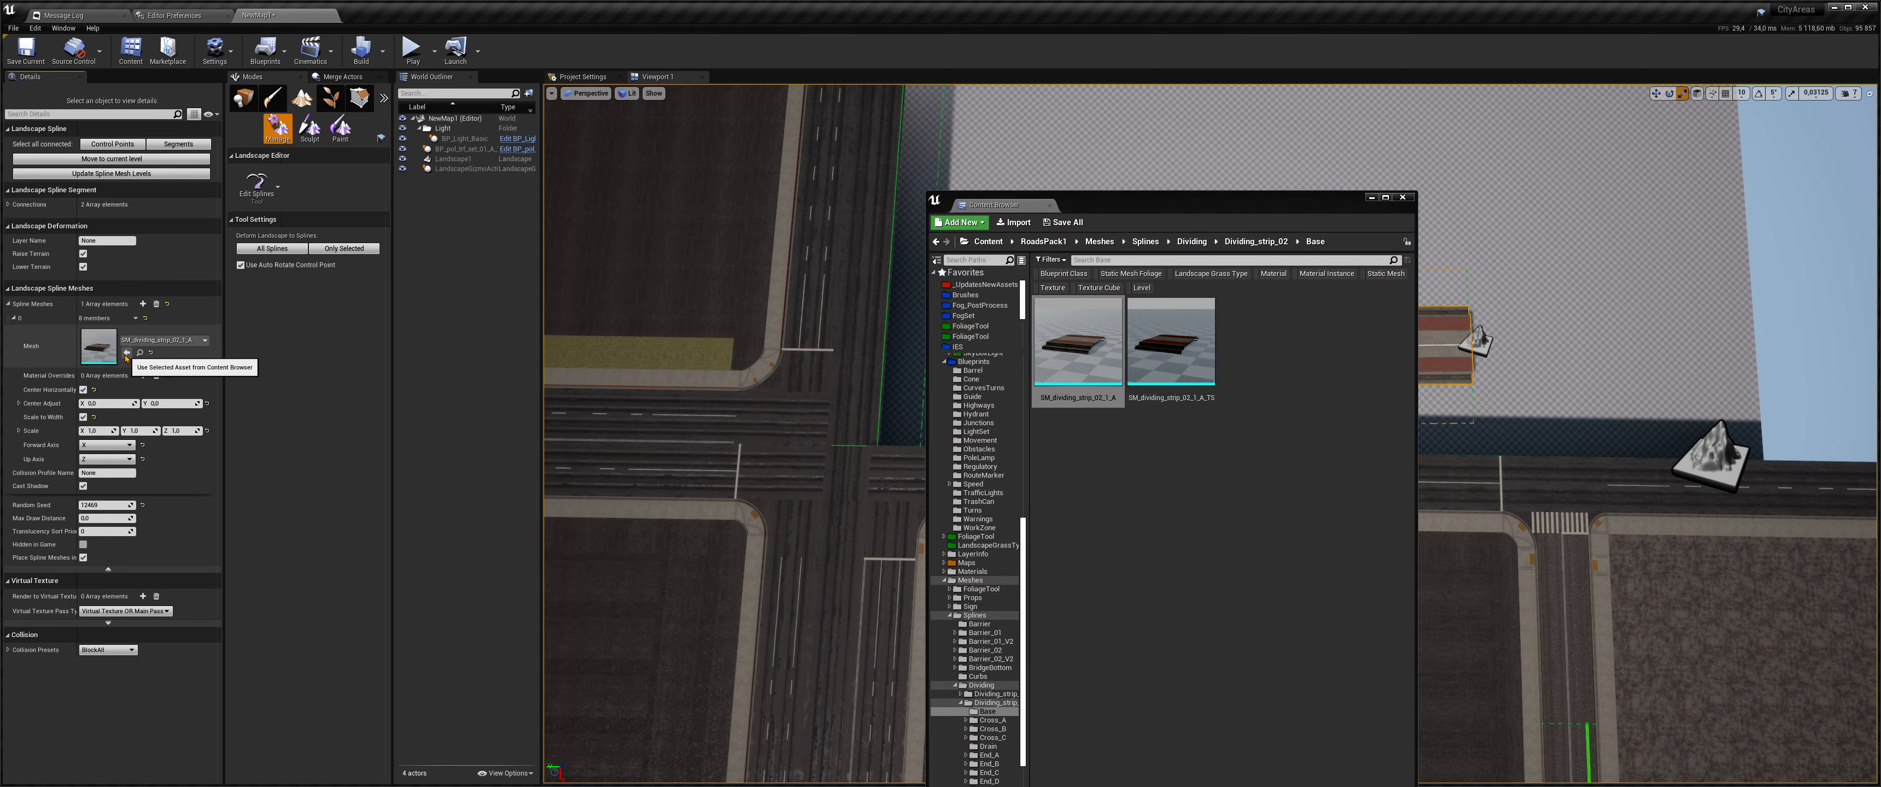
drag(993, 205, 488, 273)
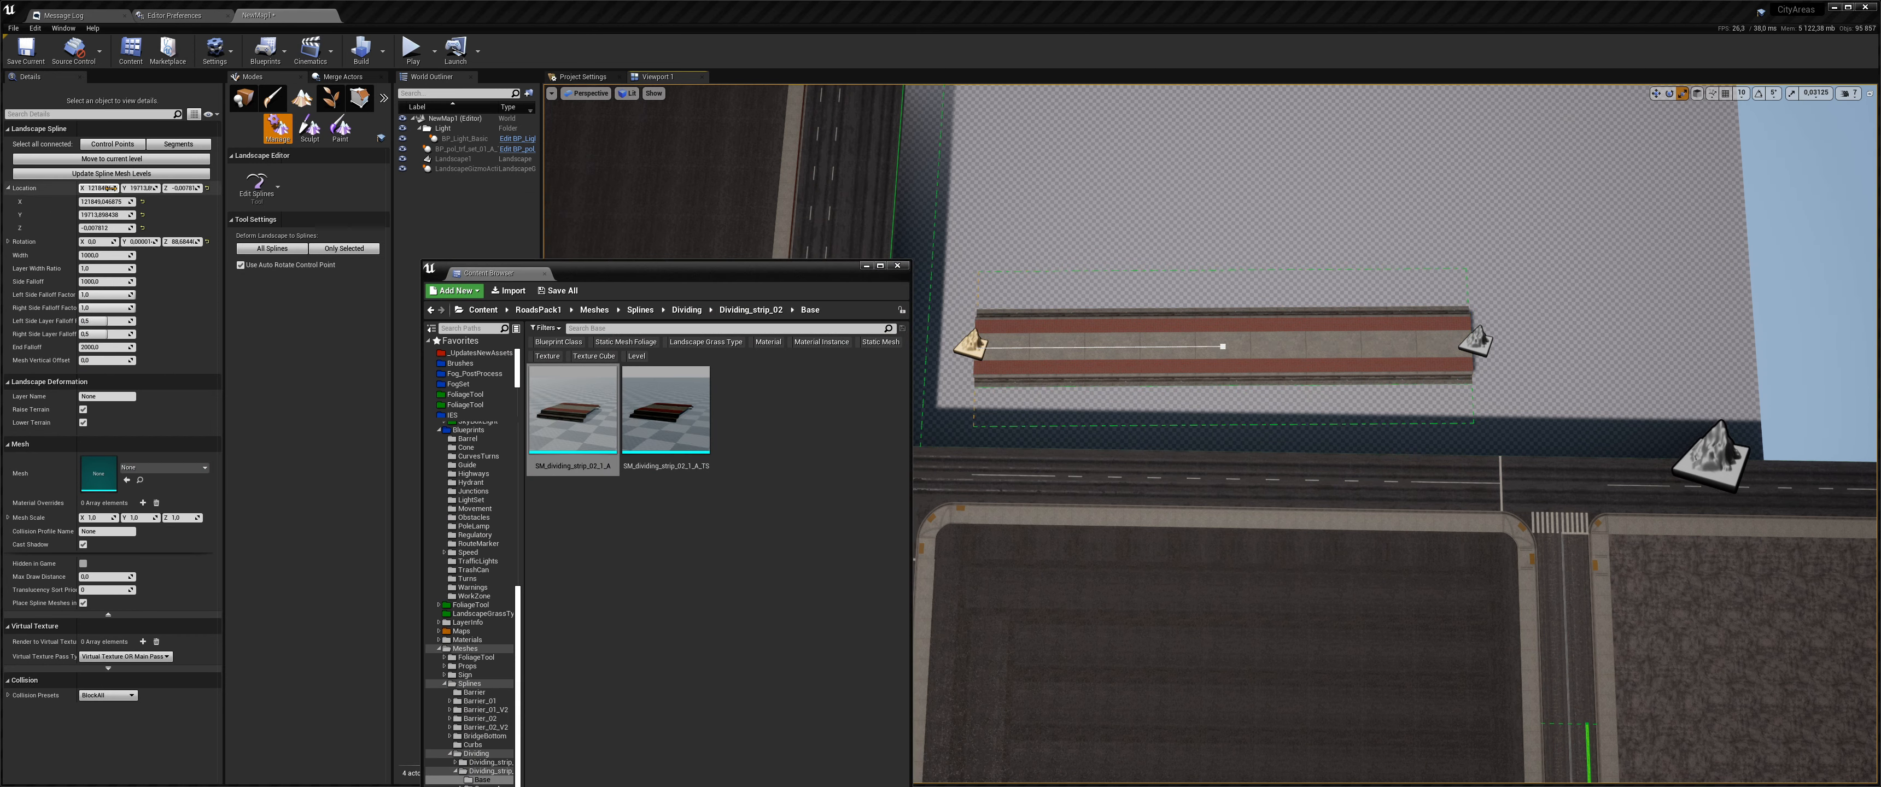
- Reduce the width of both control points of the dividing-strip spline on the checkered ground
click(106, 144)
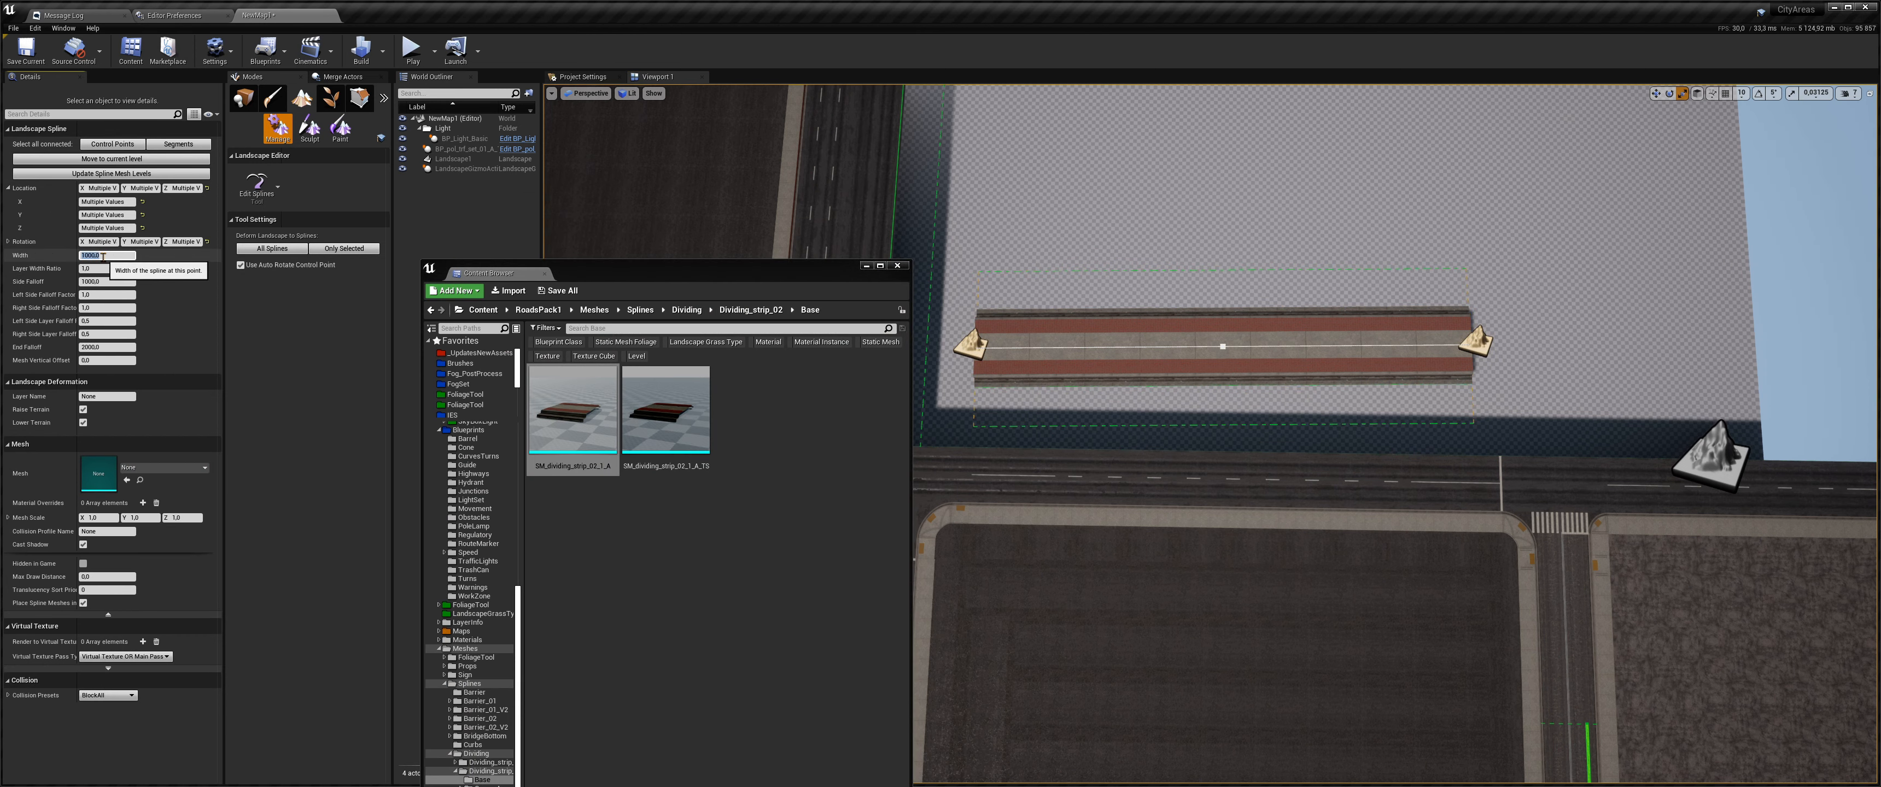
right_drag(1061, 275, 1026, 267)
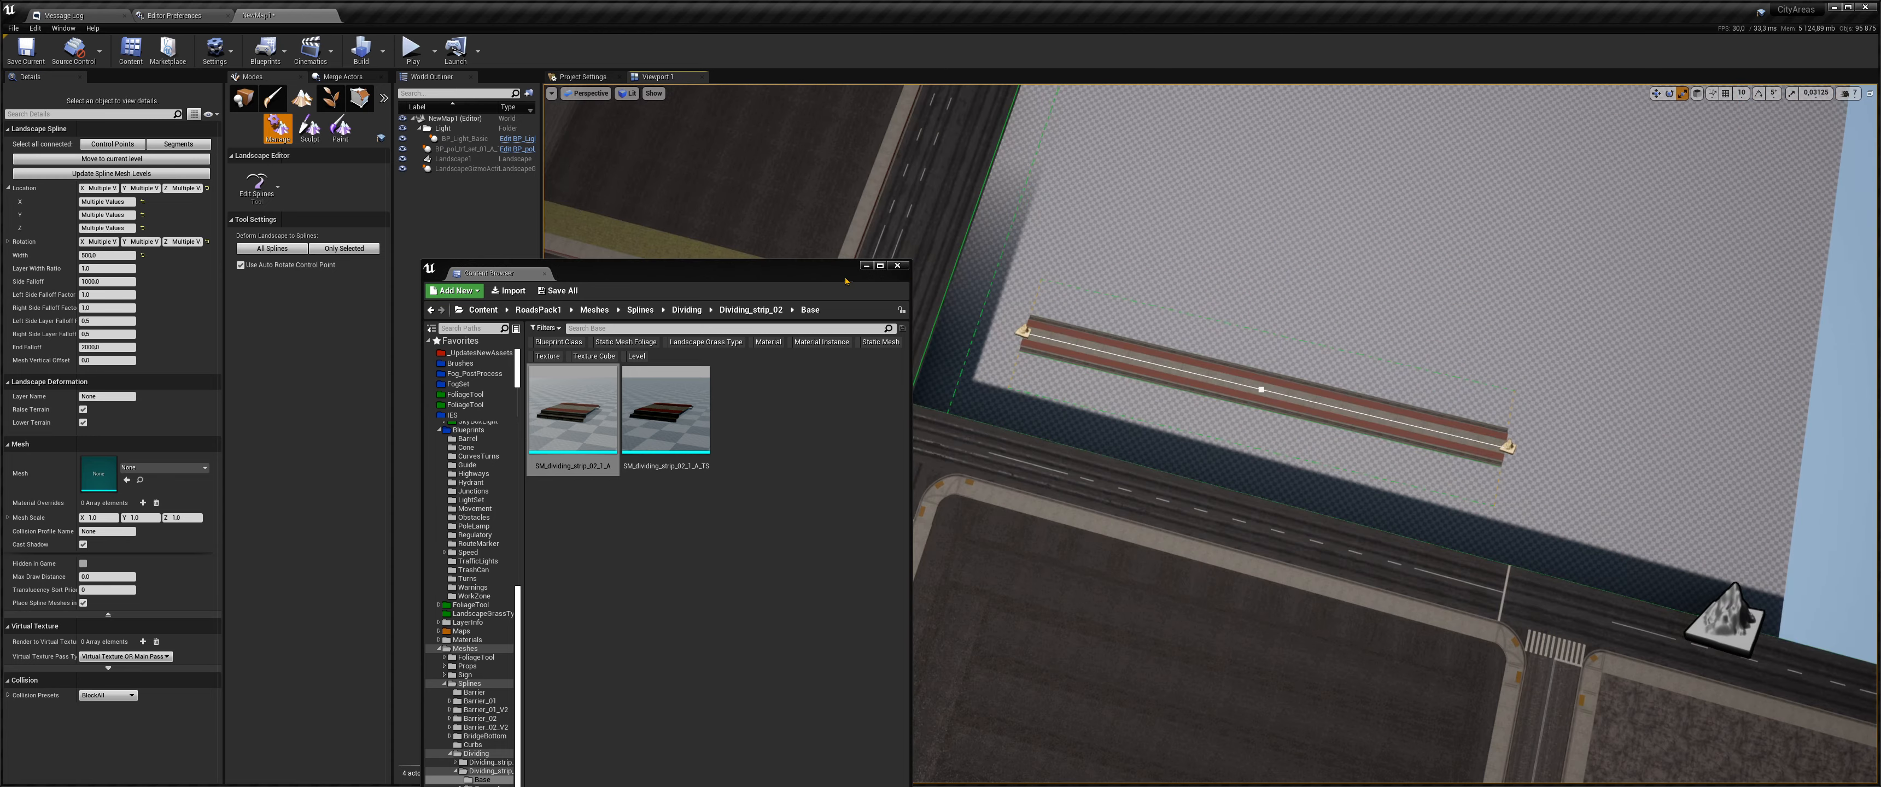
drag(844, 278, 392, 151)
right_drag(986, 328, 832, 300)
drag(333, 136, 547, 268)
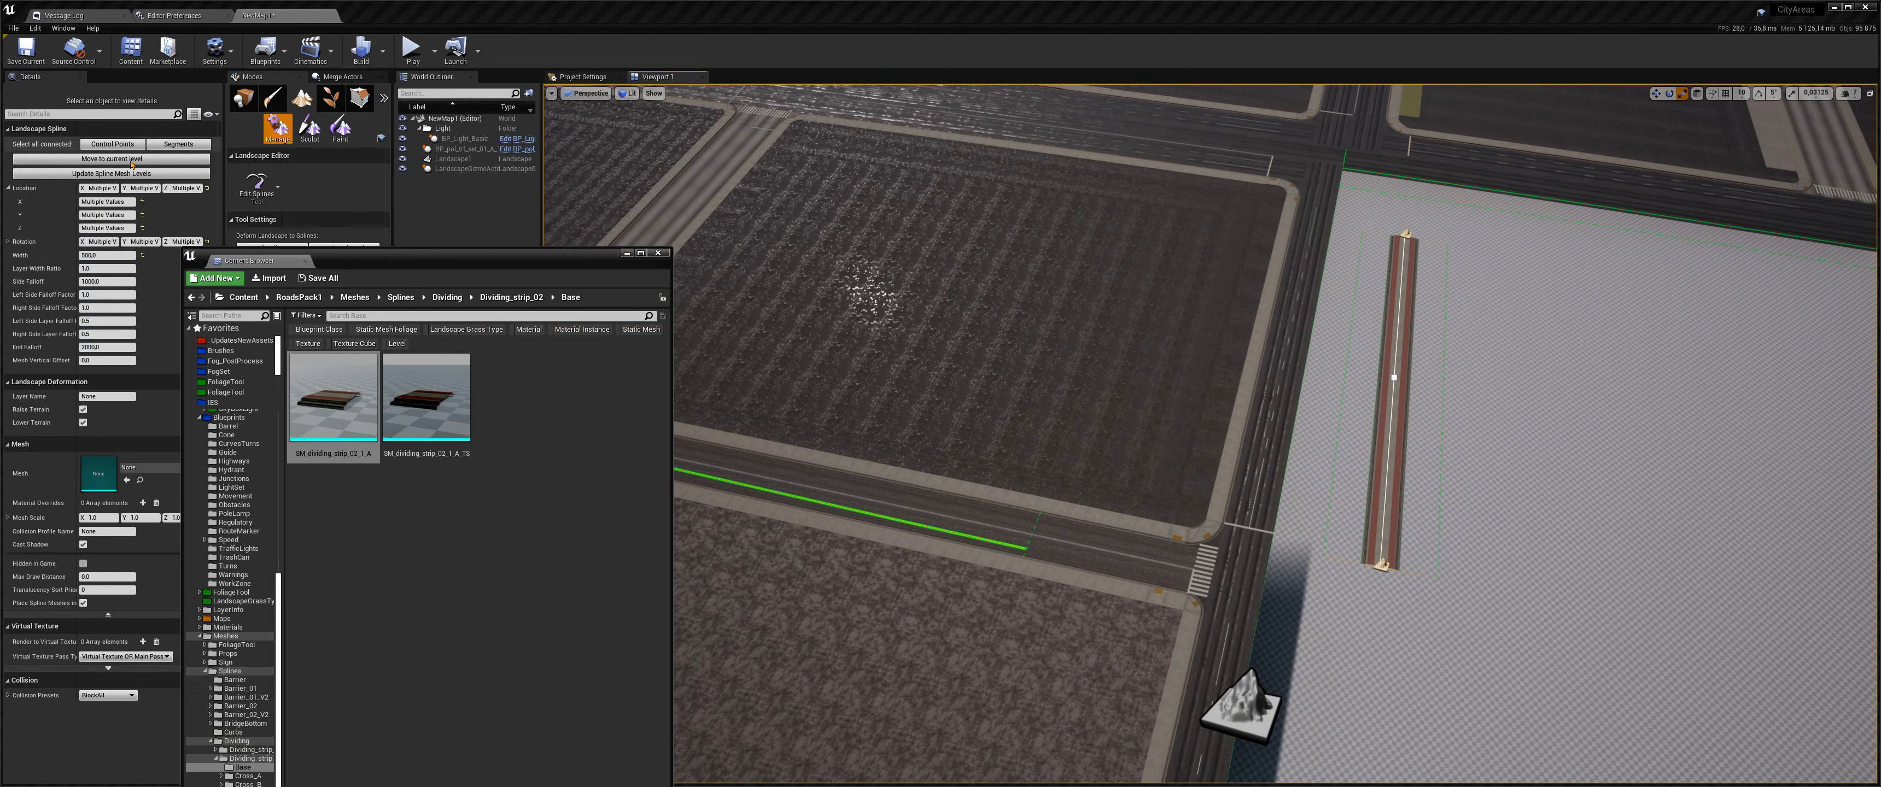
- Move the whole dividing-strip spline onto the wide street at road level and extend one end to the crosswalk
click(126, 145)
right_drag(1366, 465, 1366, 445)
key(w)
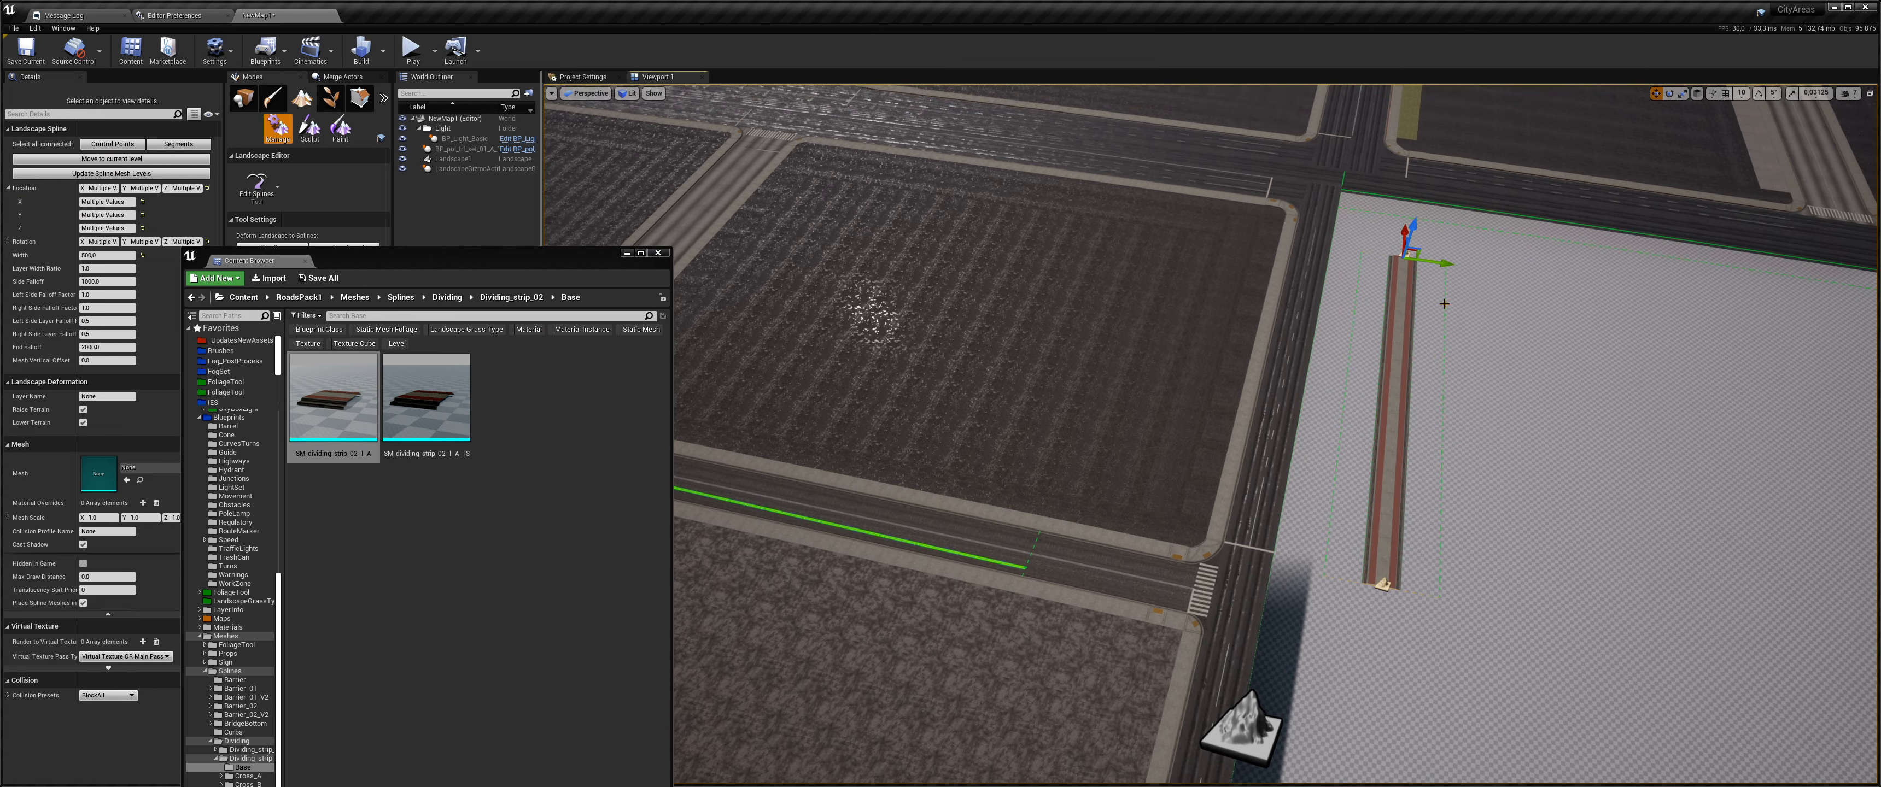
drag(1443, 265, 755, 231)
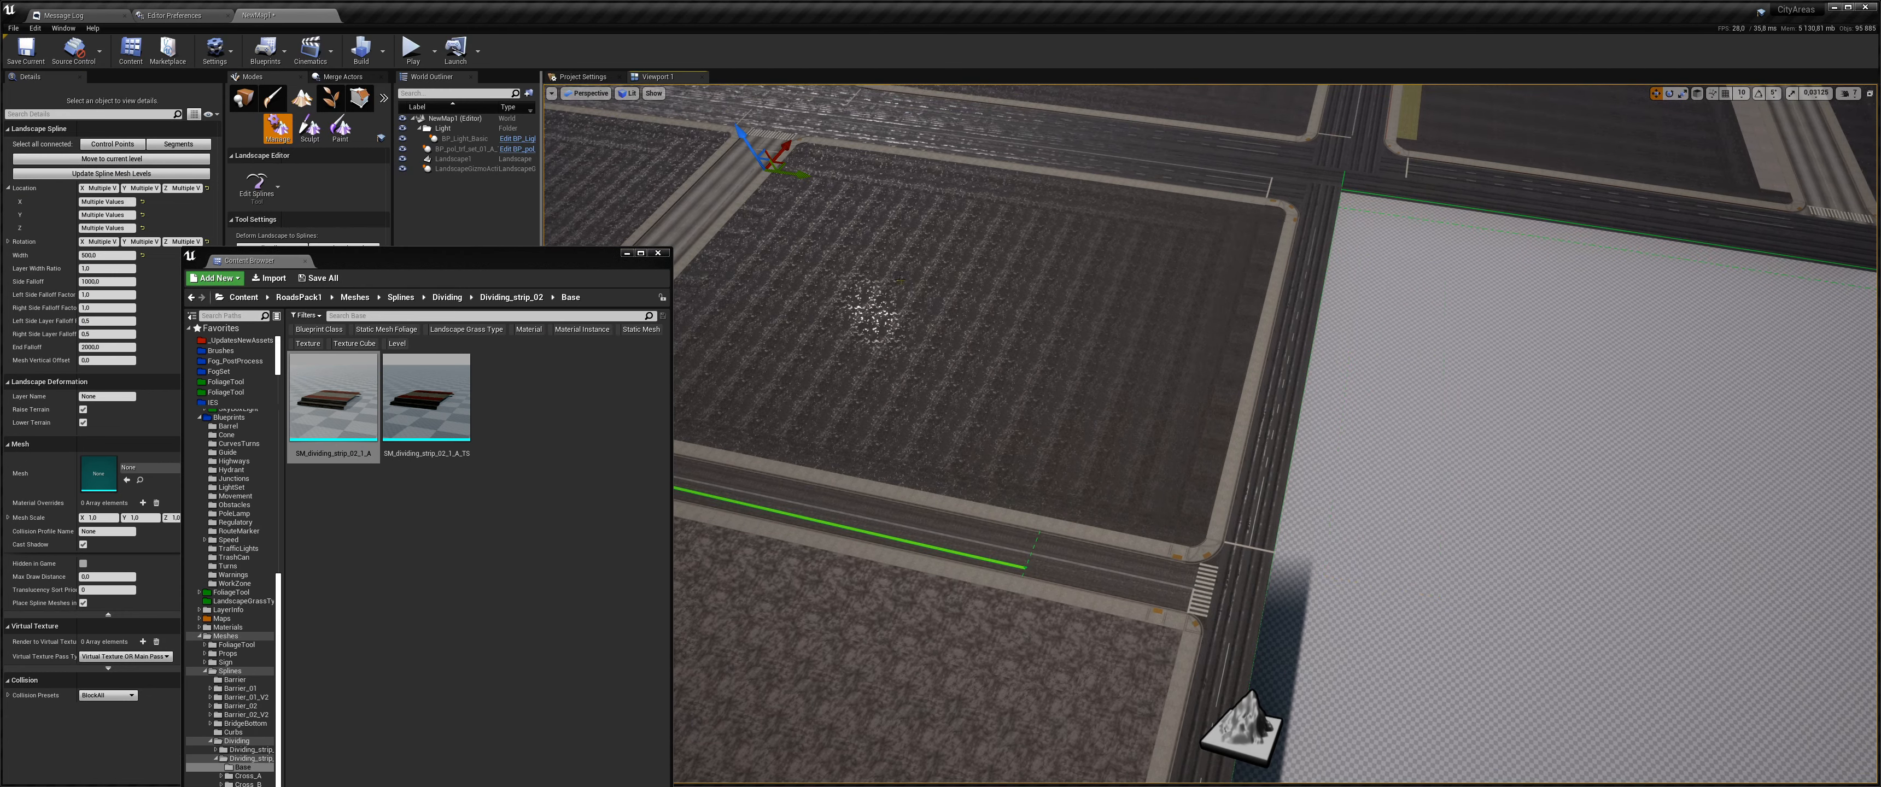
right_drag(900, 280, 799, 200)
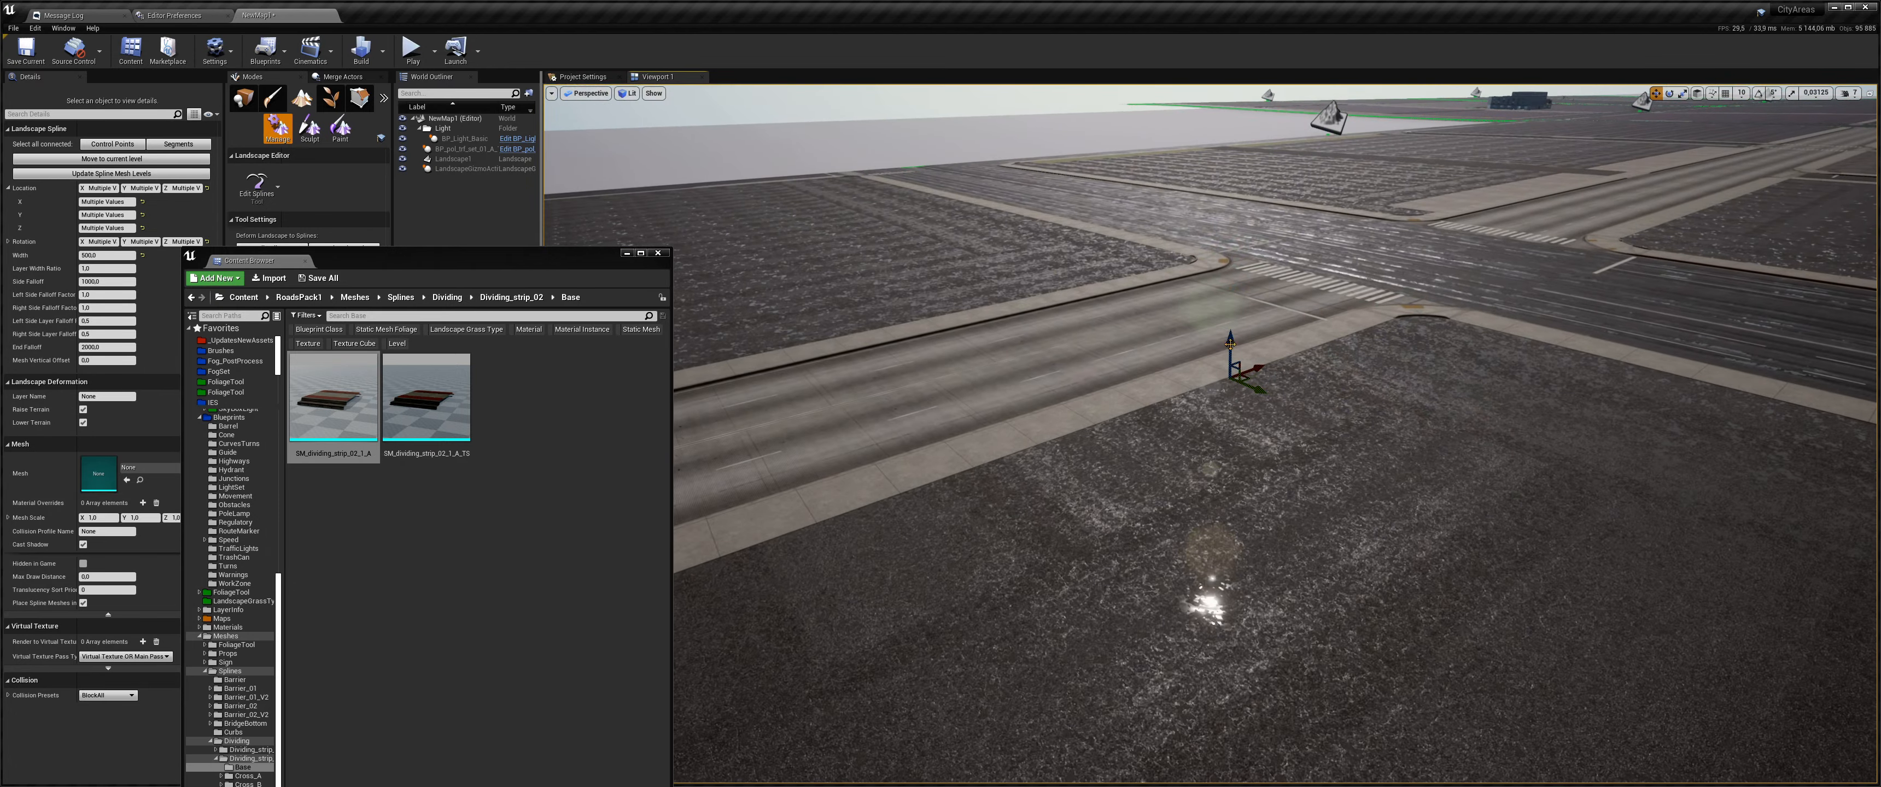
drag(1217, 265, 1209, 249)
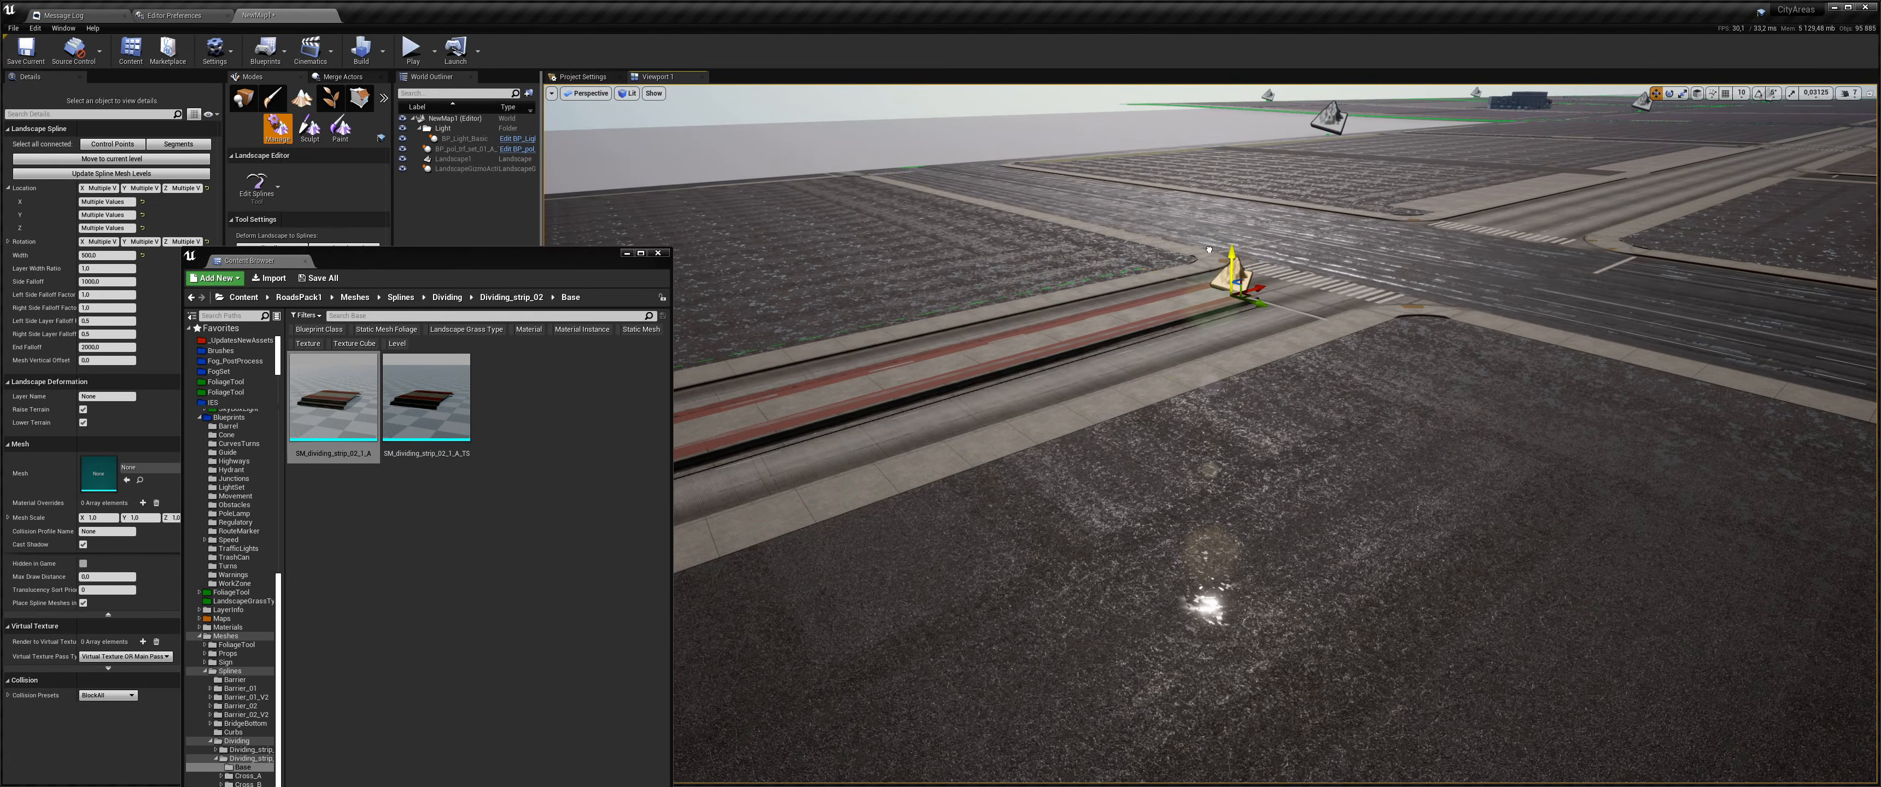
right_drag(1209, 250, 942, 281)
right_drag(1244, 366, 1657, 380)
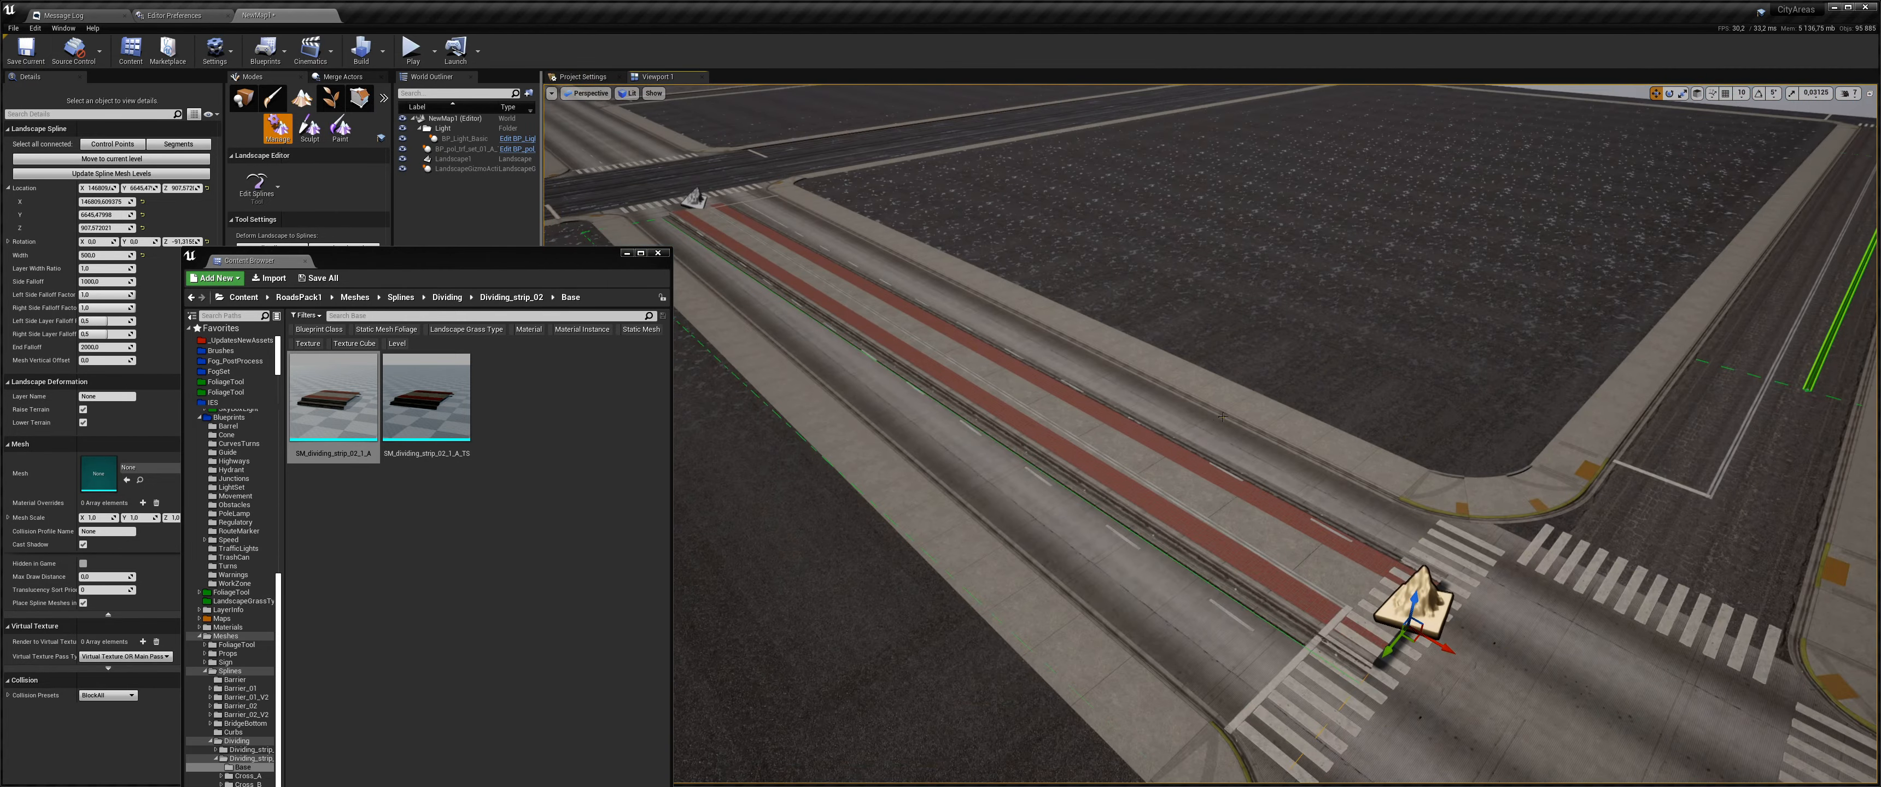
- Set the width of all the dividing-strip spline's control points to 200
click(1024, 412)
drag(648, 254, 1222, 233)
click(112, 143)
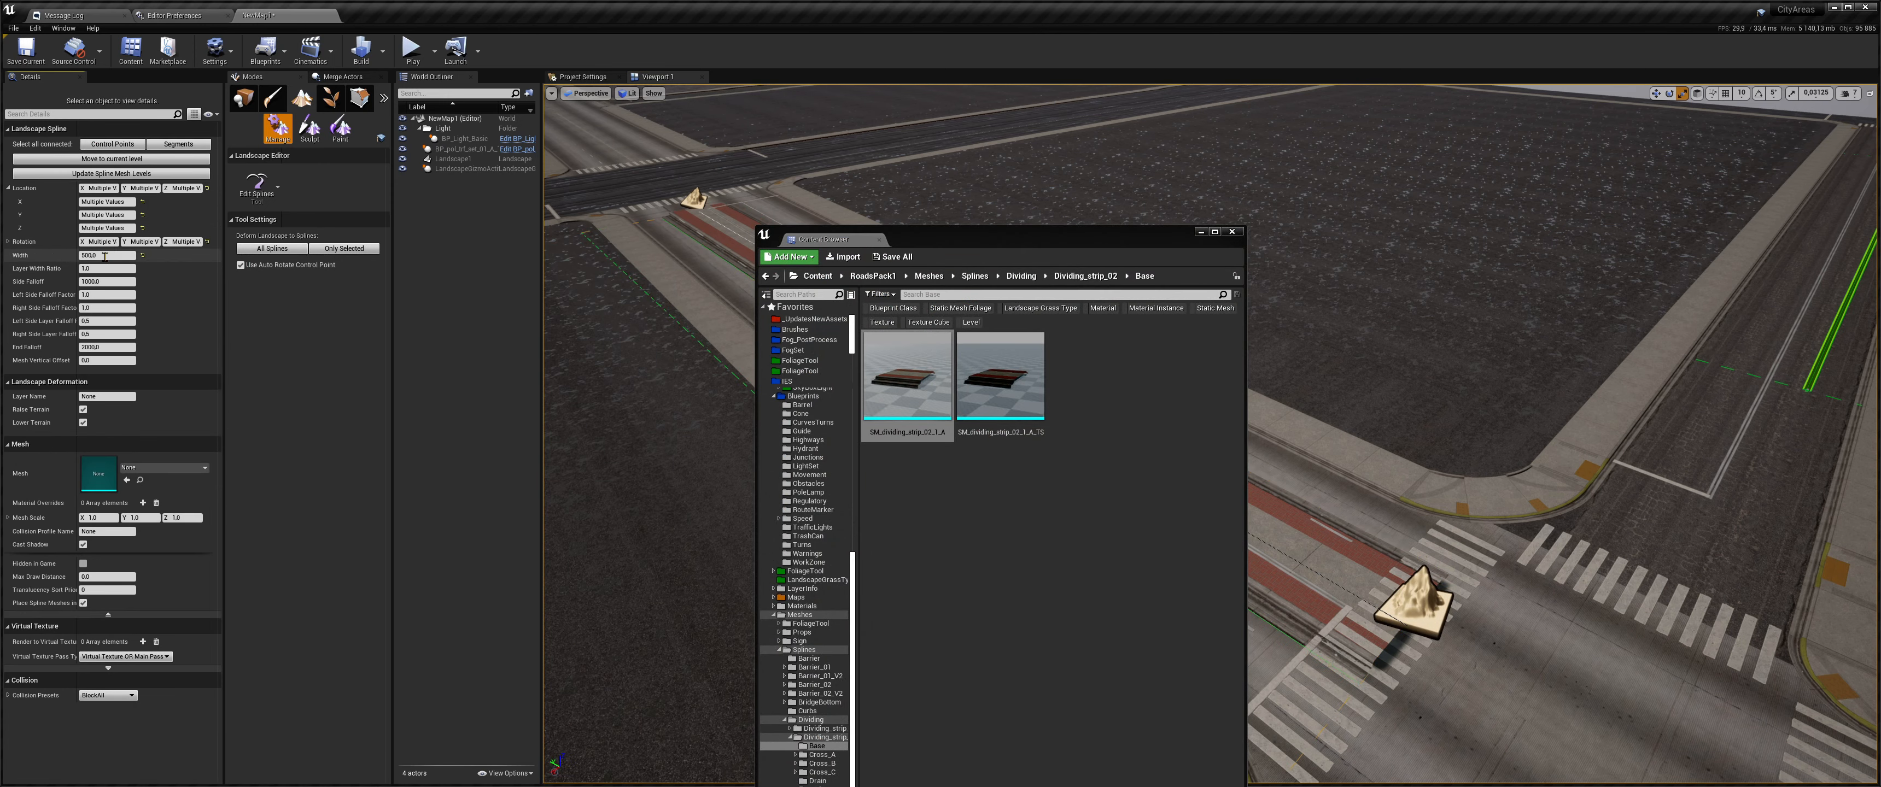
text(200)
key(Return)
right_drag(657, 350, 592, 373)
drag(937, 237, 318, 150)
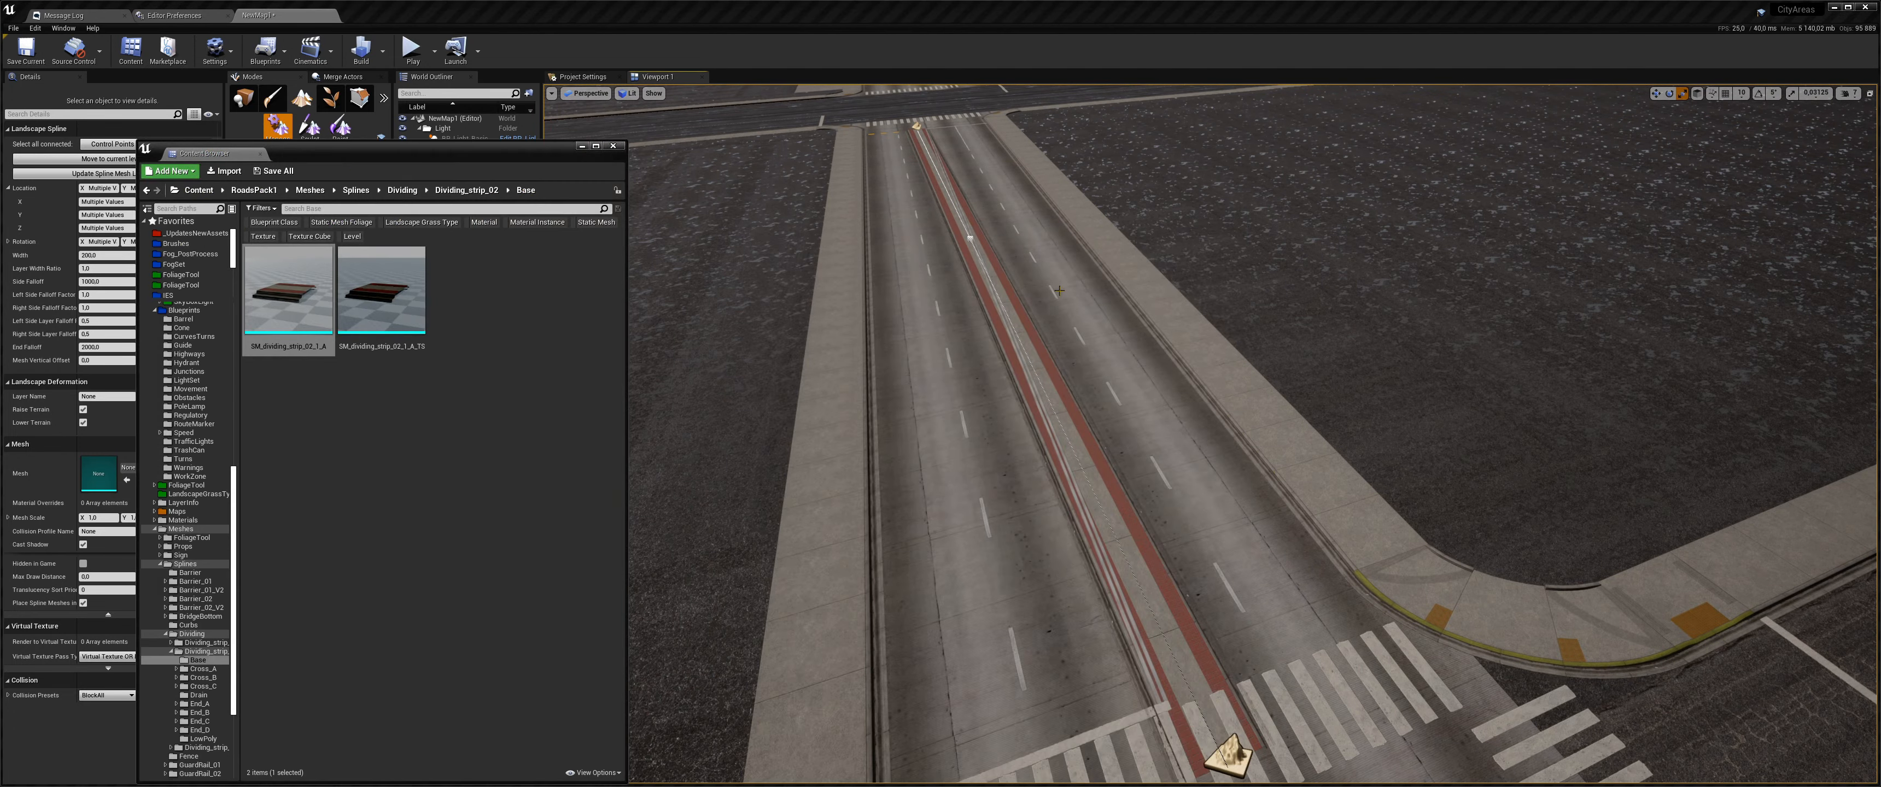
- Shift the dividing strip's crosswalk-end control point sideways to line it up with the street's centre line
right_drag(949, 380, 1125, 452)
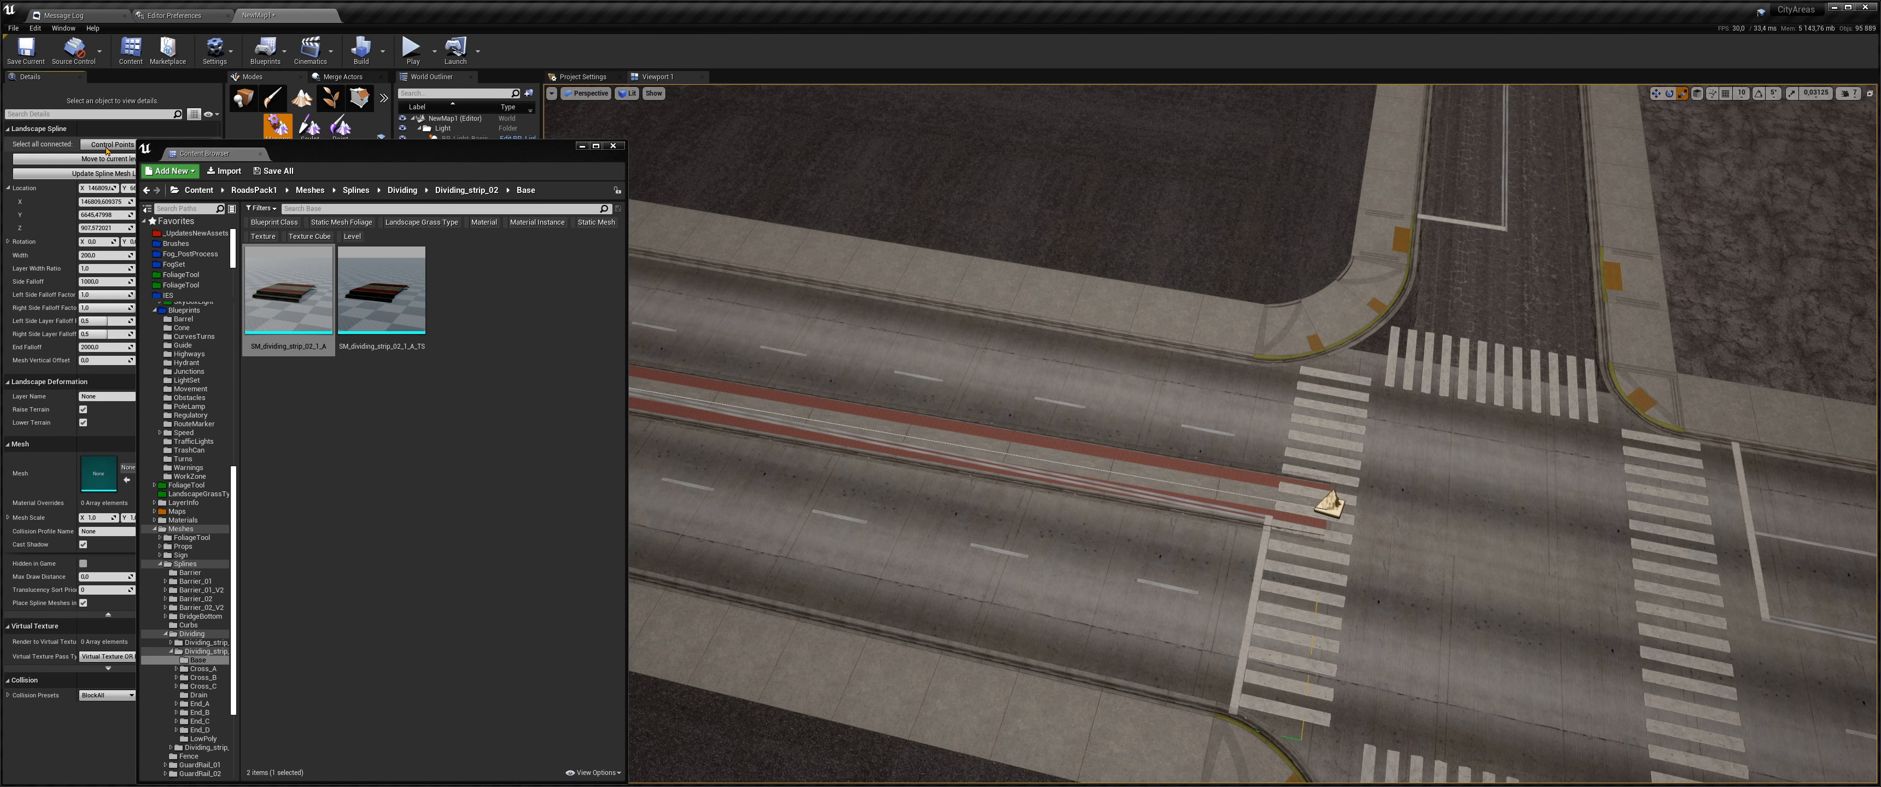
right_drag(1128, 418, 1133, 440)
key(w)
drag(1330, 495, 1320, 547)
- Centre the control point at the strip's opposite end between the lanes and rotate it in line with the street
right_drag(1320, 548, 1350, 544)
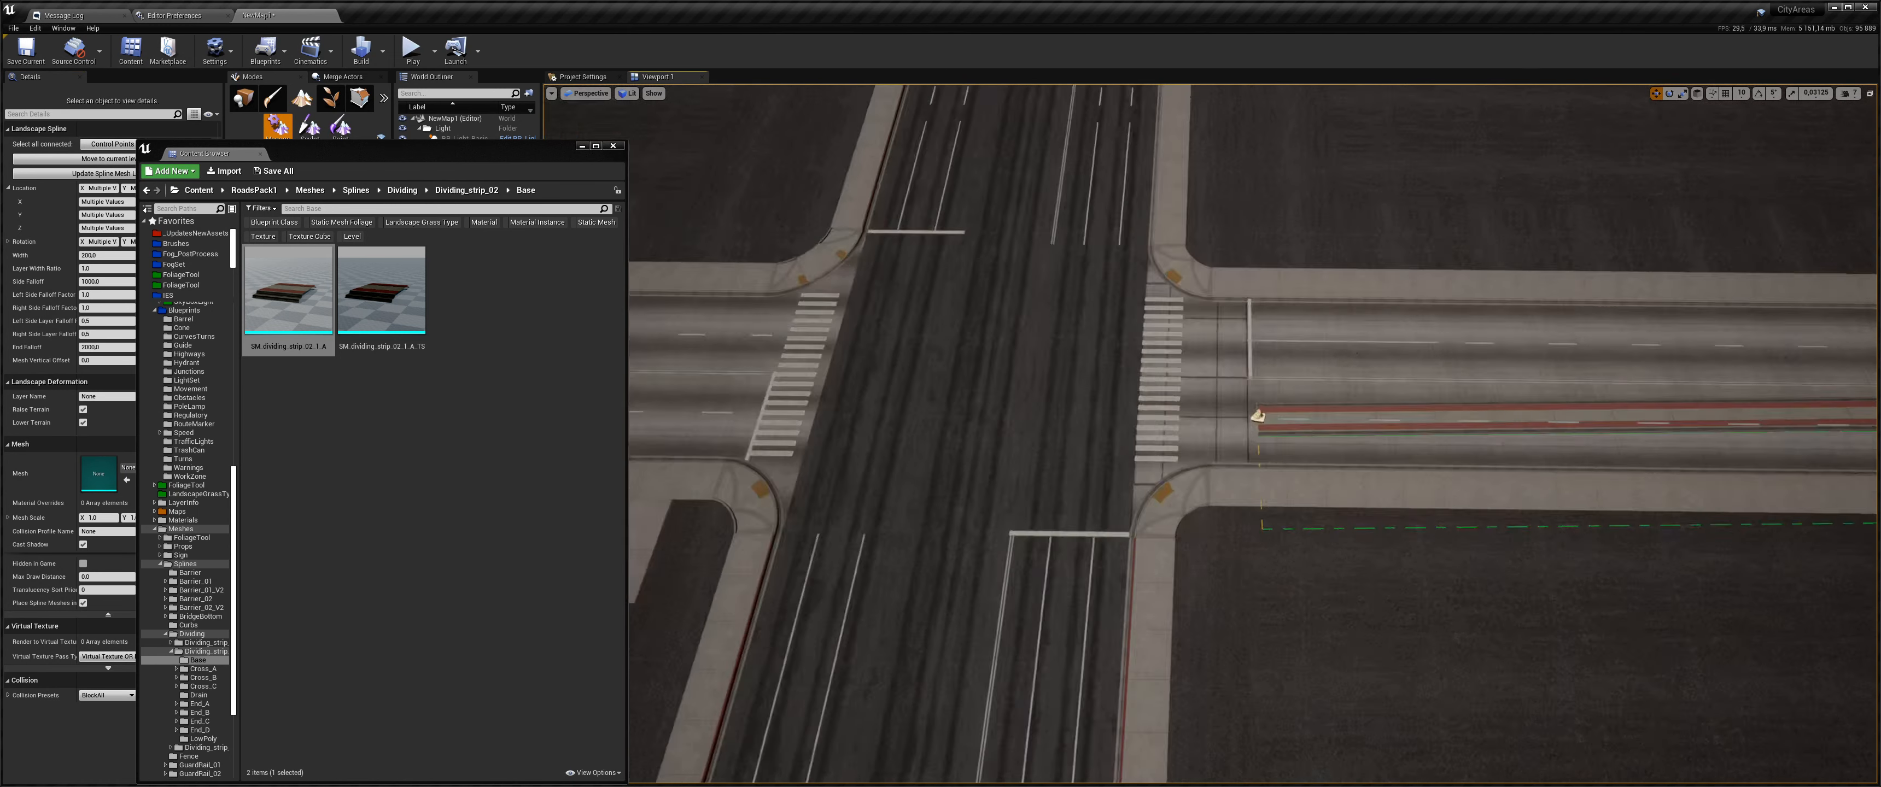
mouse_move(1173, 524)
right_down()
mouse_move(1150, 537)
mouse_move(1173, 524)
right_up()
drag(1184, 444, 1180, 420)
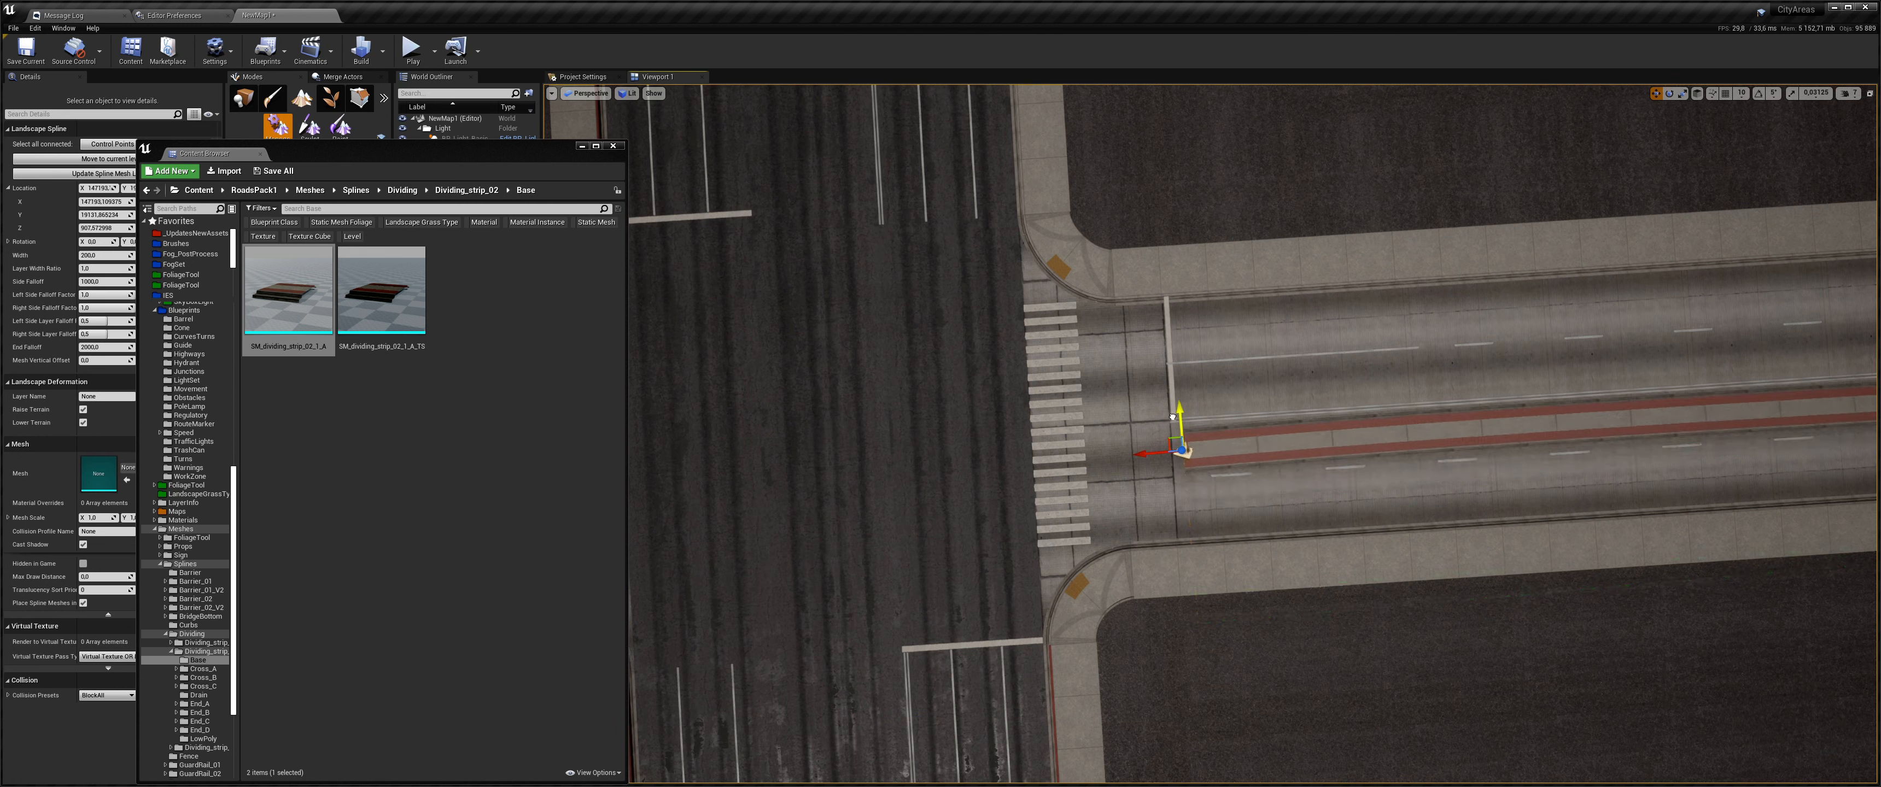
key(e)
drag(1219, 490, 1184, 407)
key(w)
- Pull the strip's crosswalk end back to the stop line and fine-tune its height on the road
right_drag(1184, 406, 1138, 380)
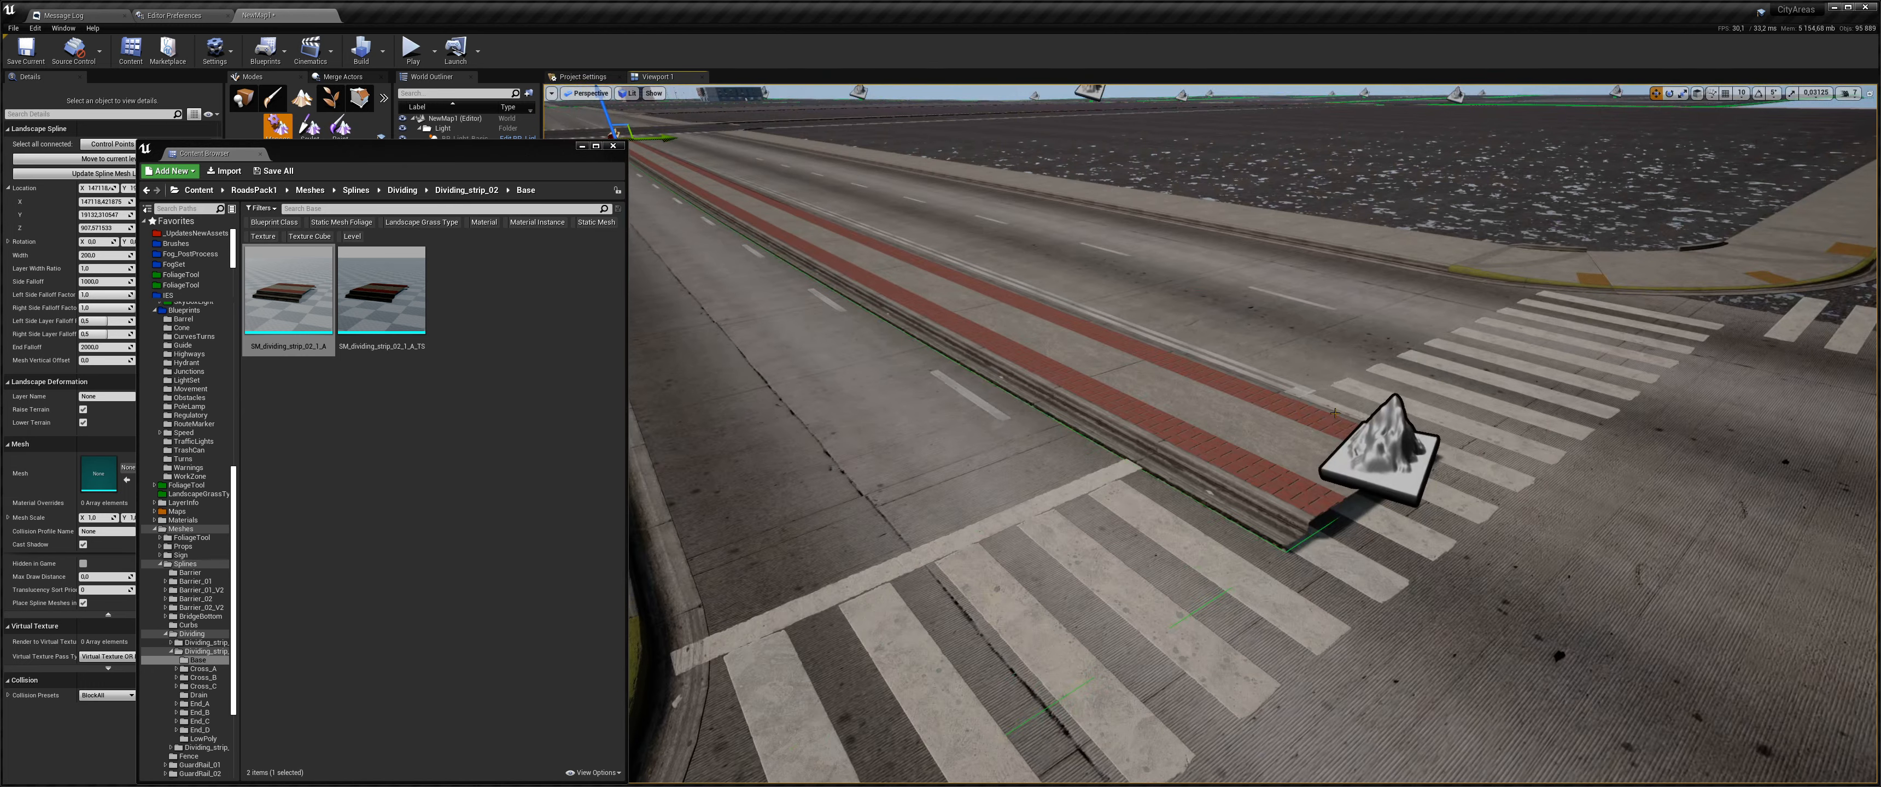
click(1380, 460)
drag(1406, 509, 1213, 457)
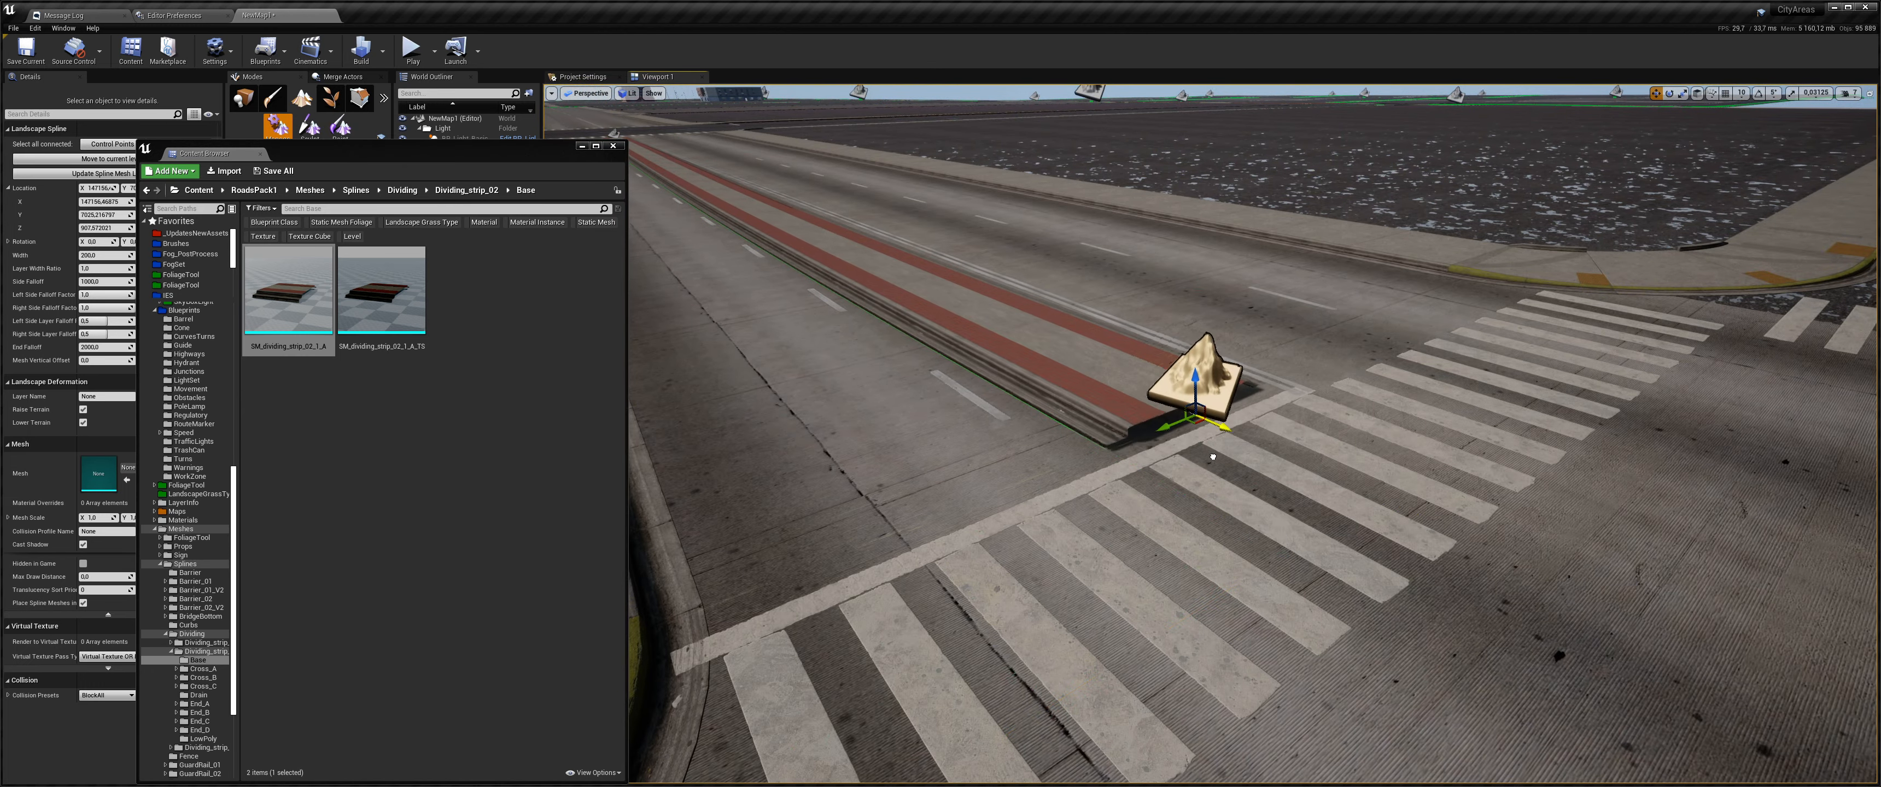
right_drag(1189, 387, 1201, 387)
key(s)
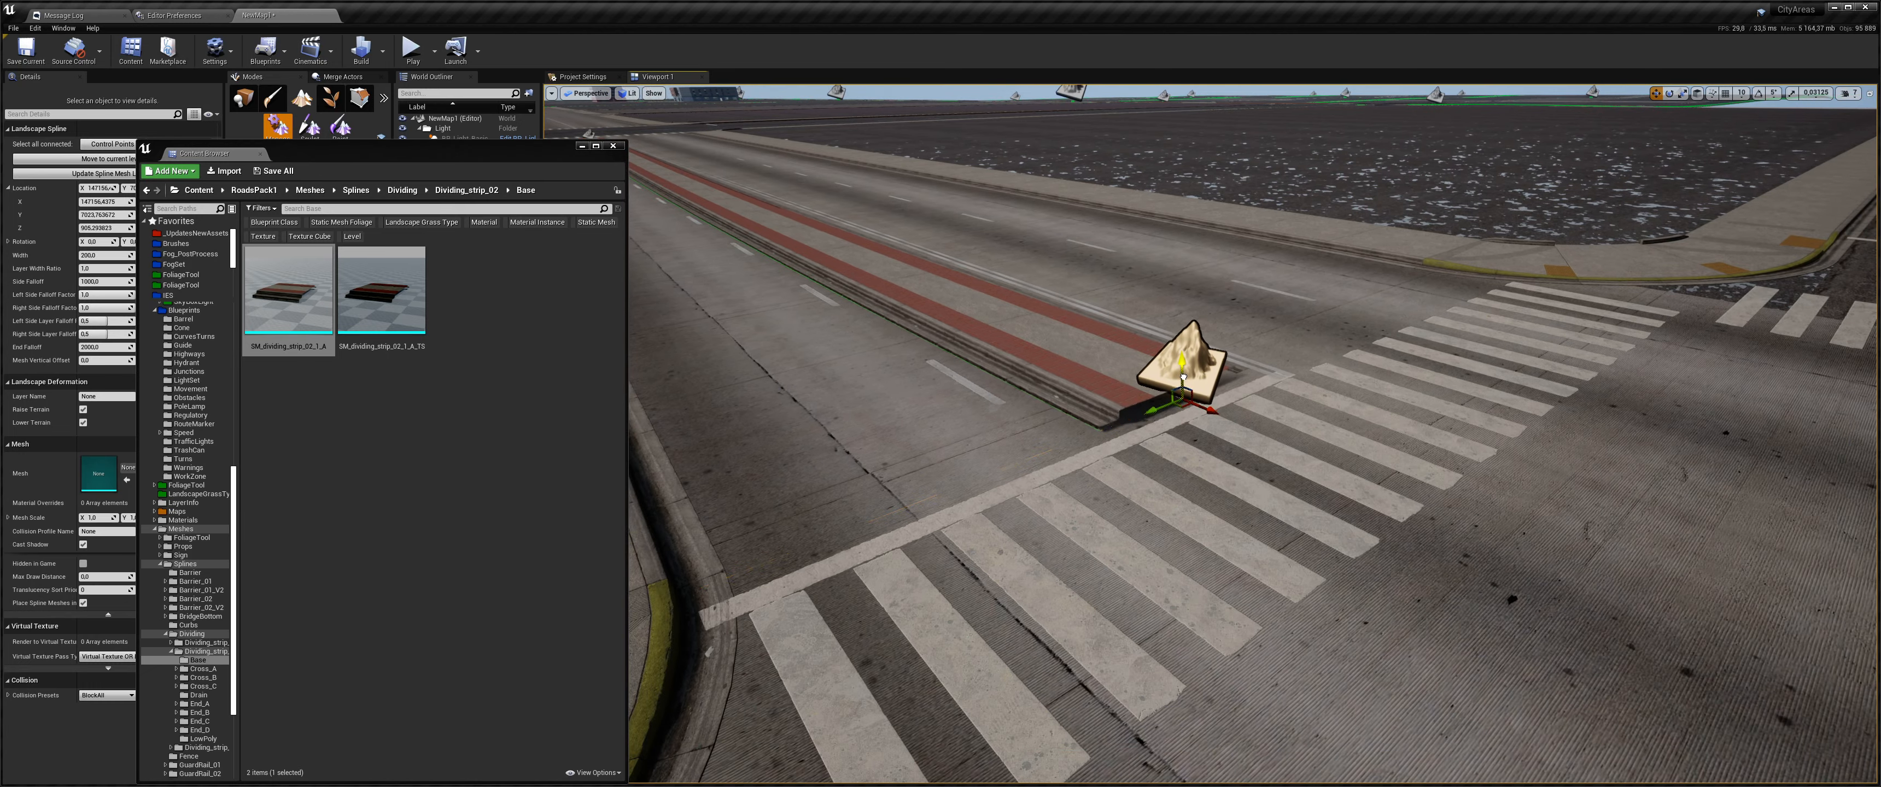
drag(1182, 376, 1182, 380)
- Adjust the height of the control point at the strip's opposite end and clear the Content Browser from the view
key(w)
right_drag(1045, 439, 951, 387)
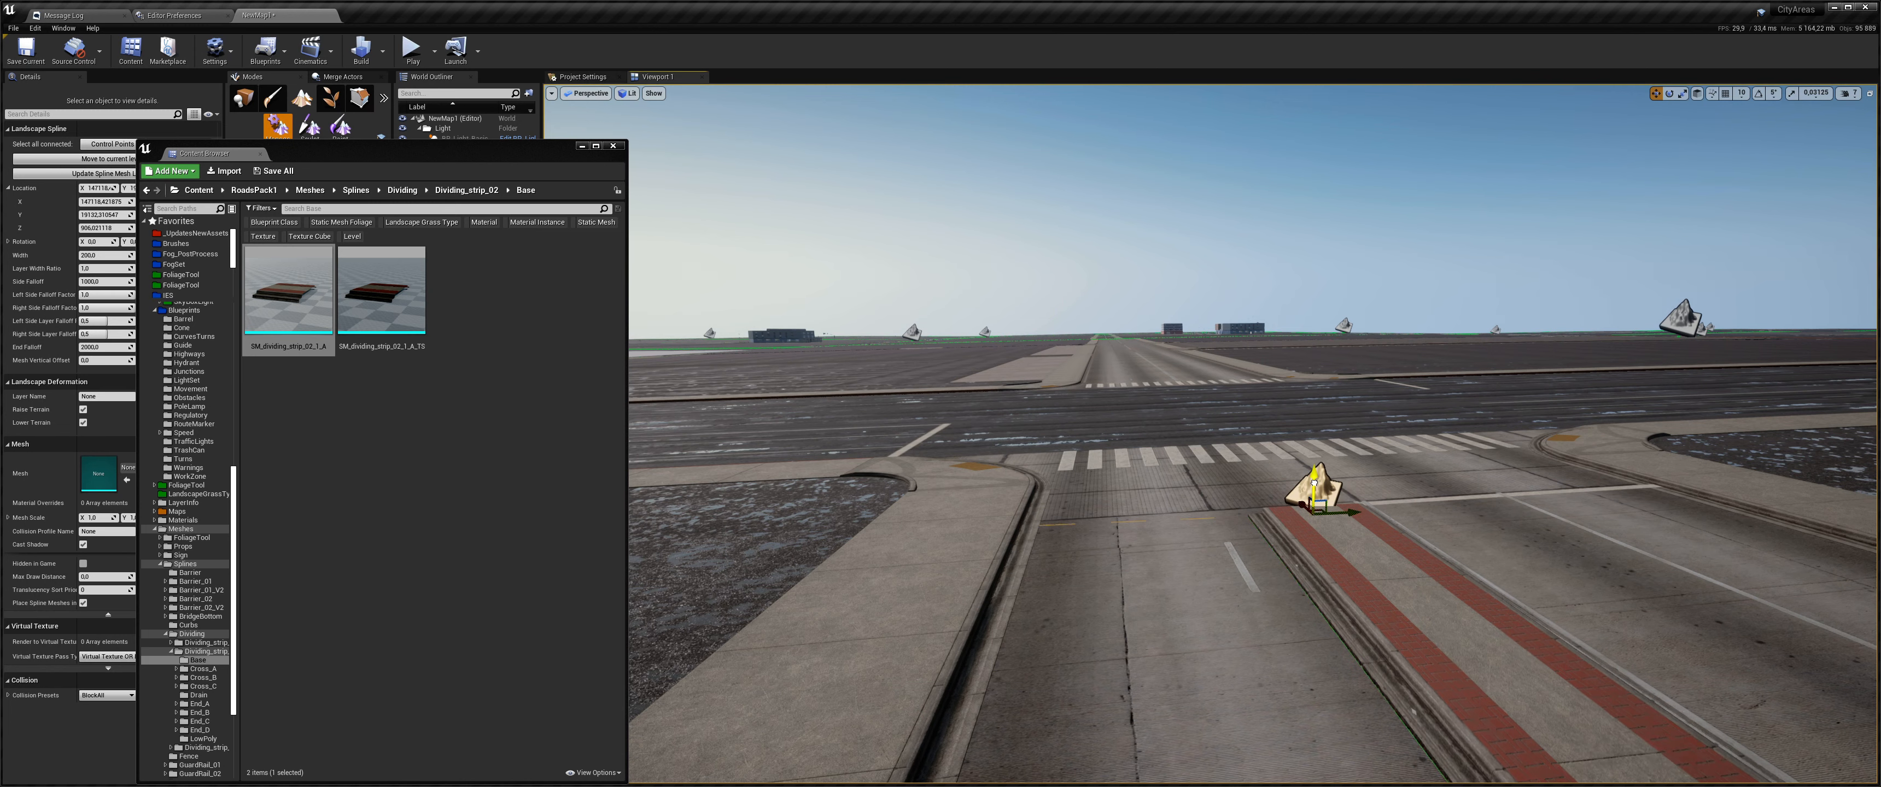
key(s)
right_drag(1437, 498, 1437, 498)
drag(505, 155, 986, 217)
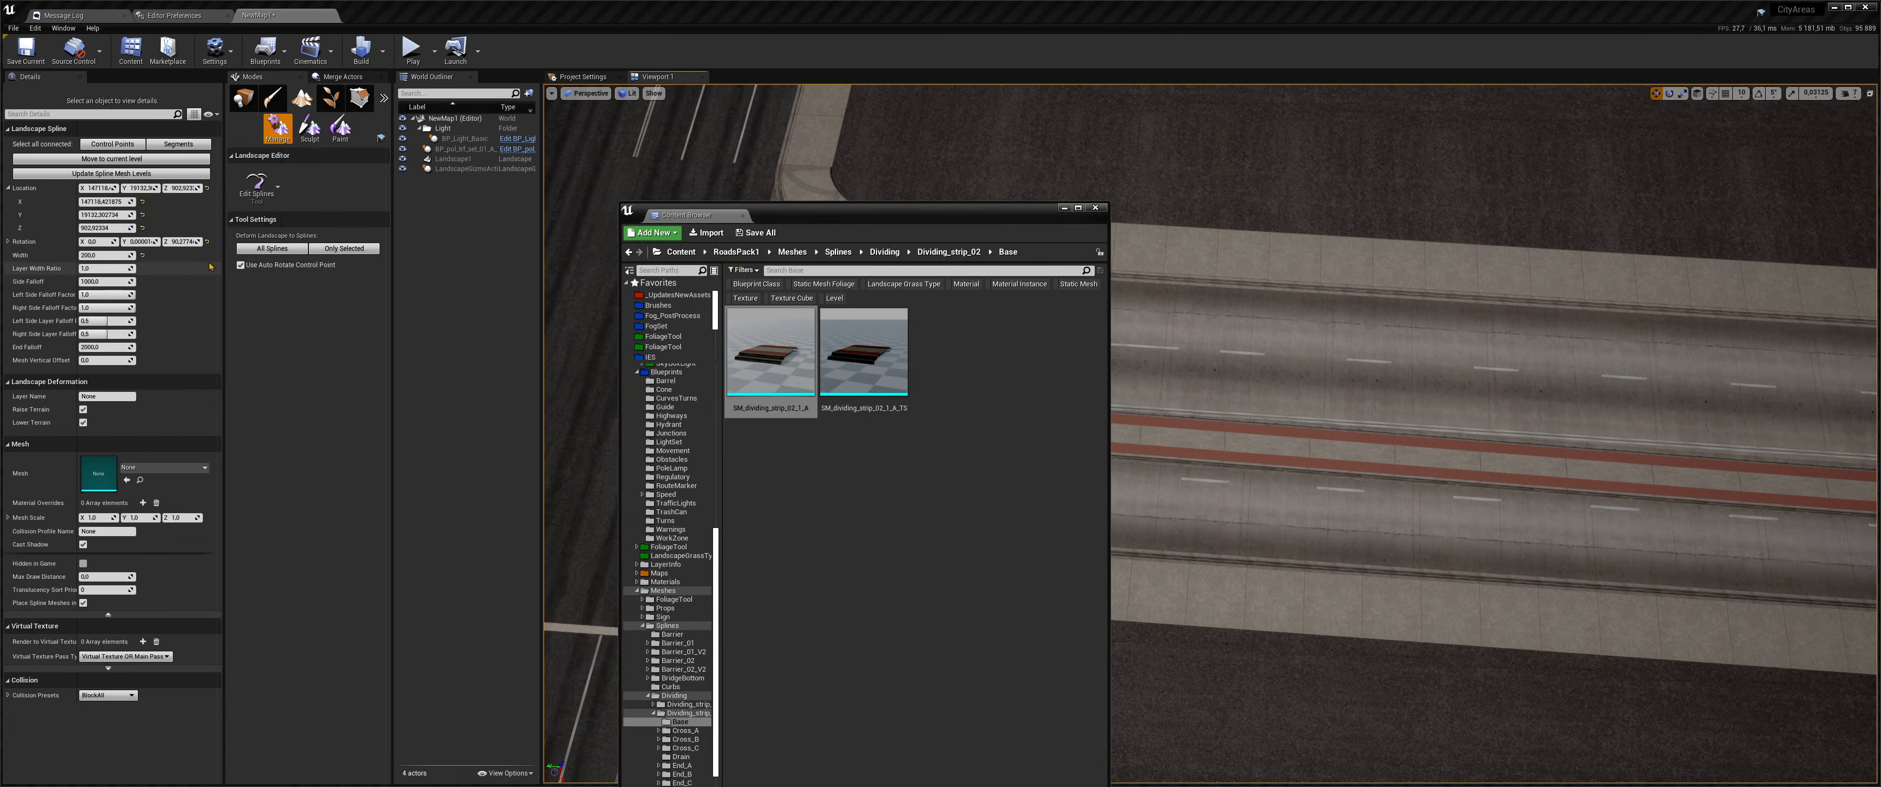
drag(861, 210, 1125, 0)
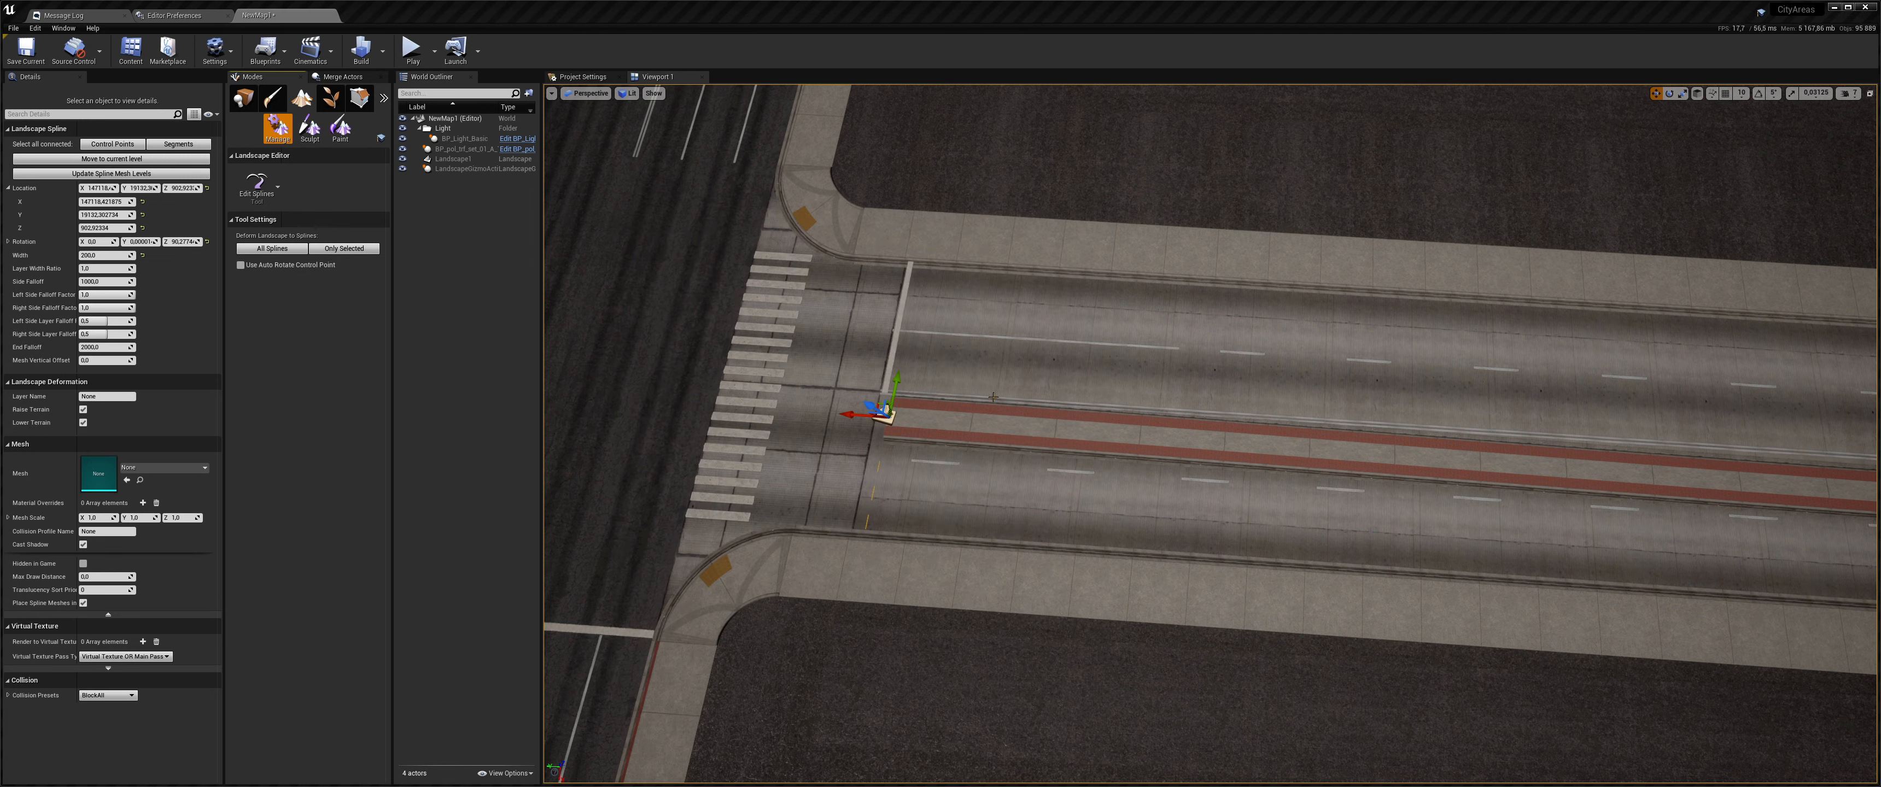
click(969, 425)
ctrl+click(971, 418)
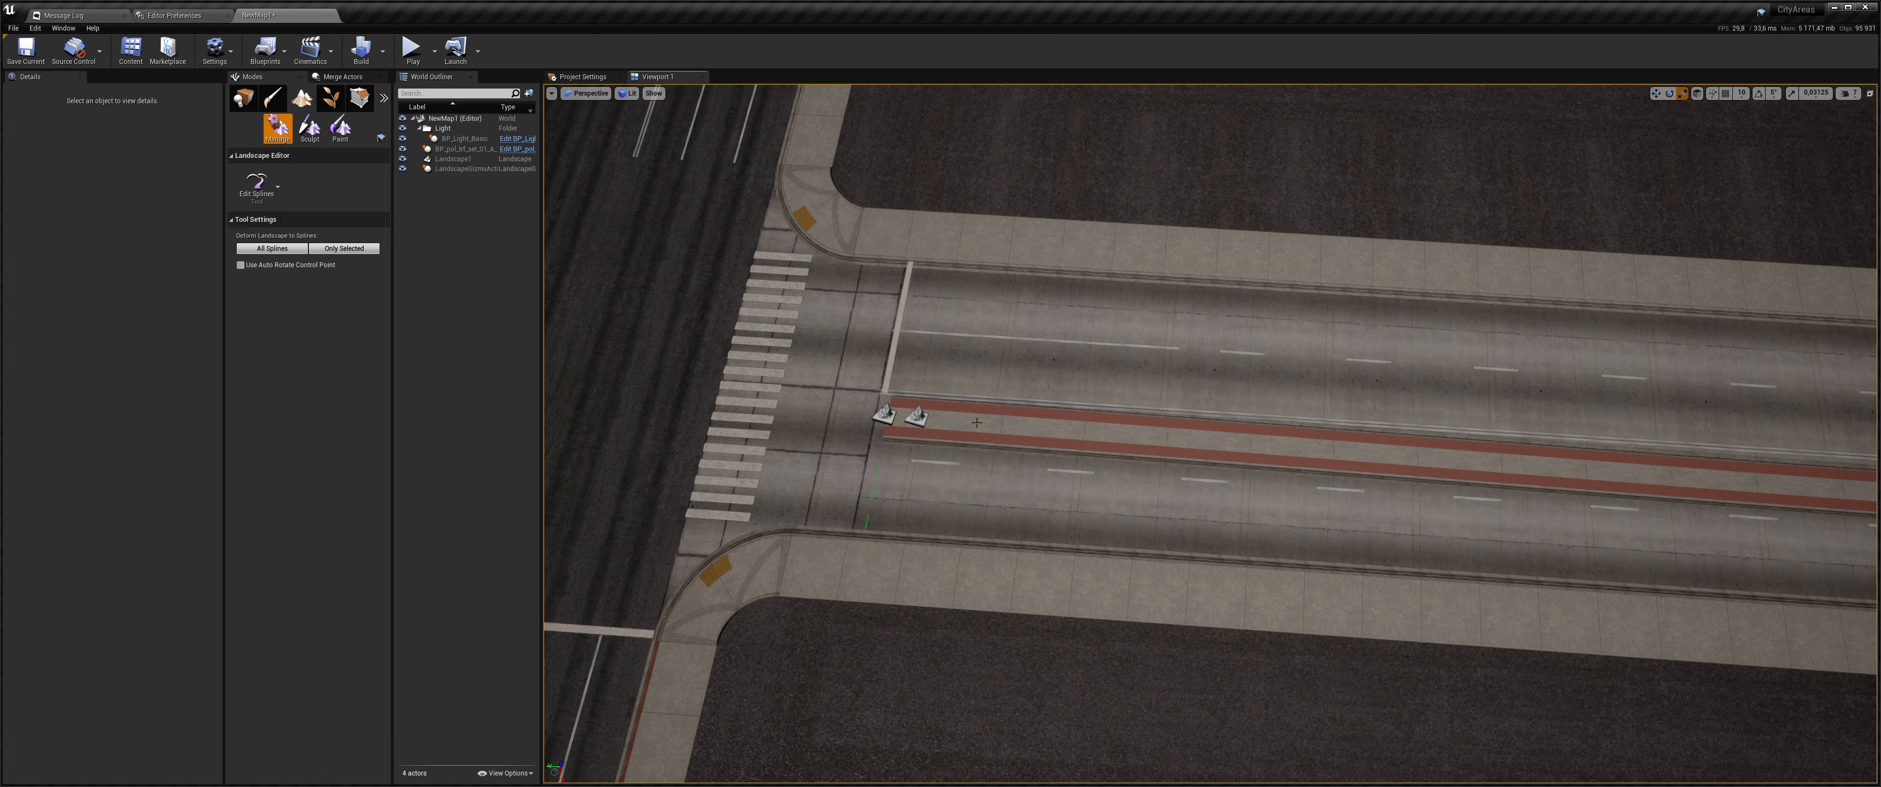
key(ctrl+z)
- Split the dividing-strip spline to add a control point just inside the end at the wide dark road
right_drag(975, 422, 943, 494)
key(w)
key(s)
key(d)
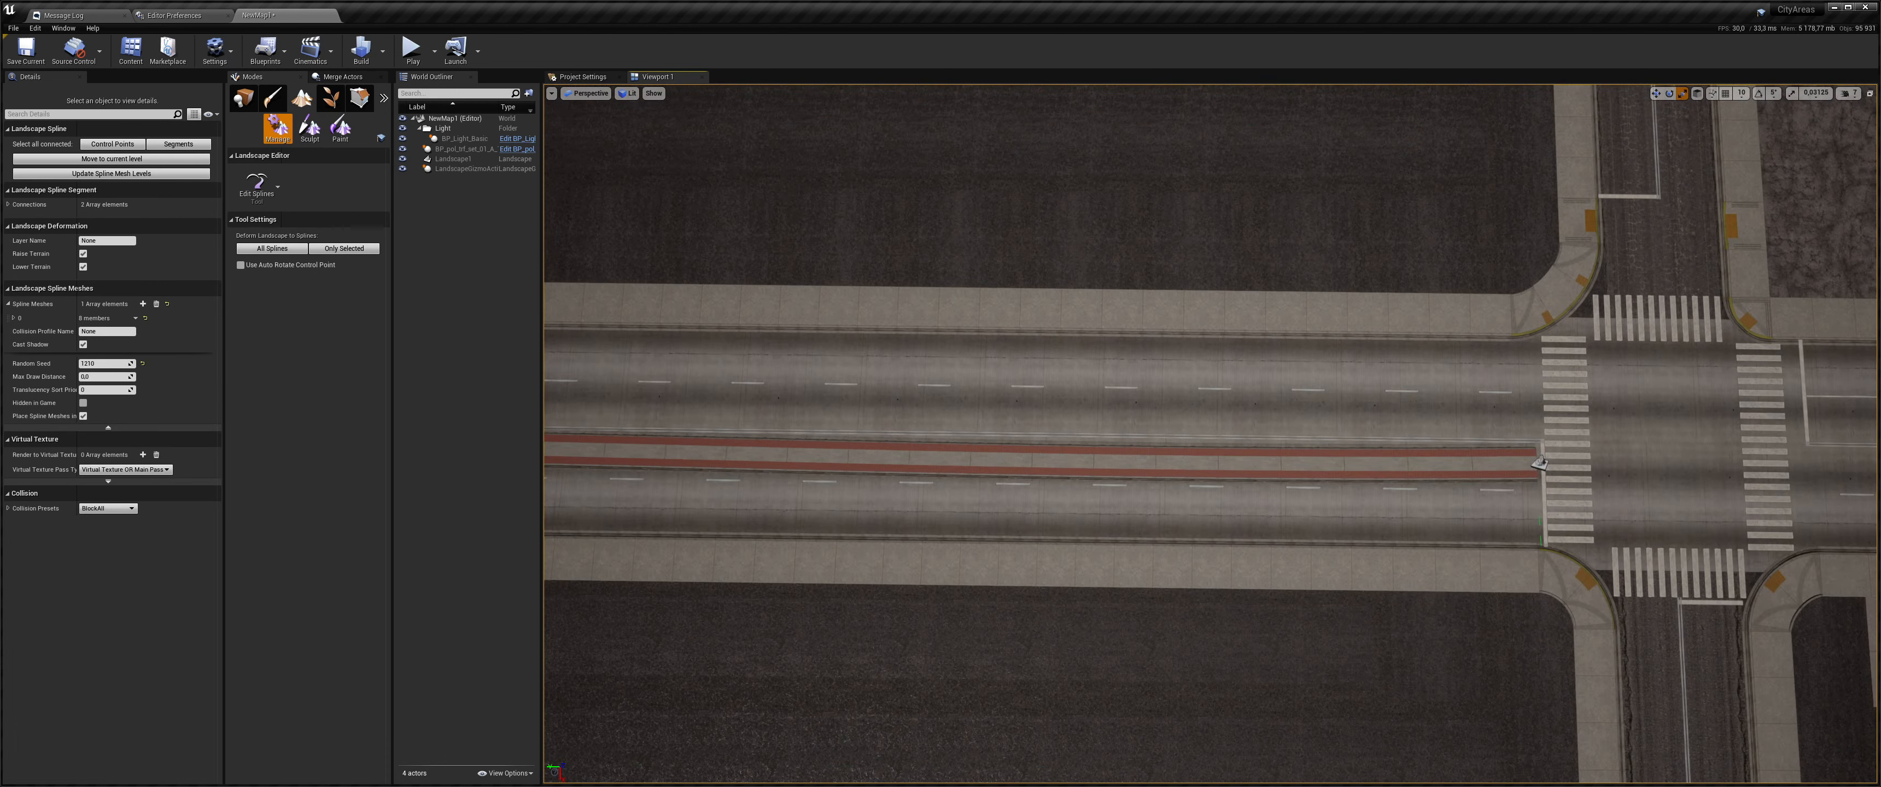
click(919, 461)
ctrl+click(907, 461)
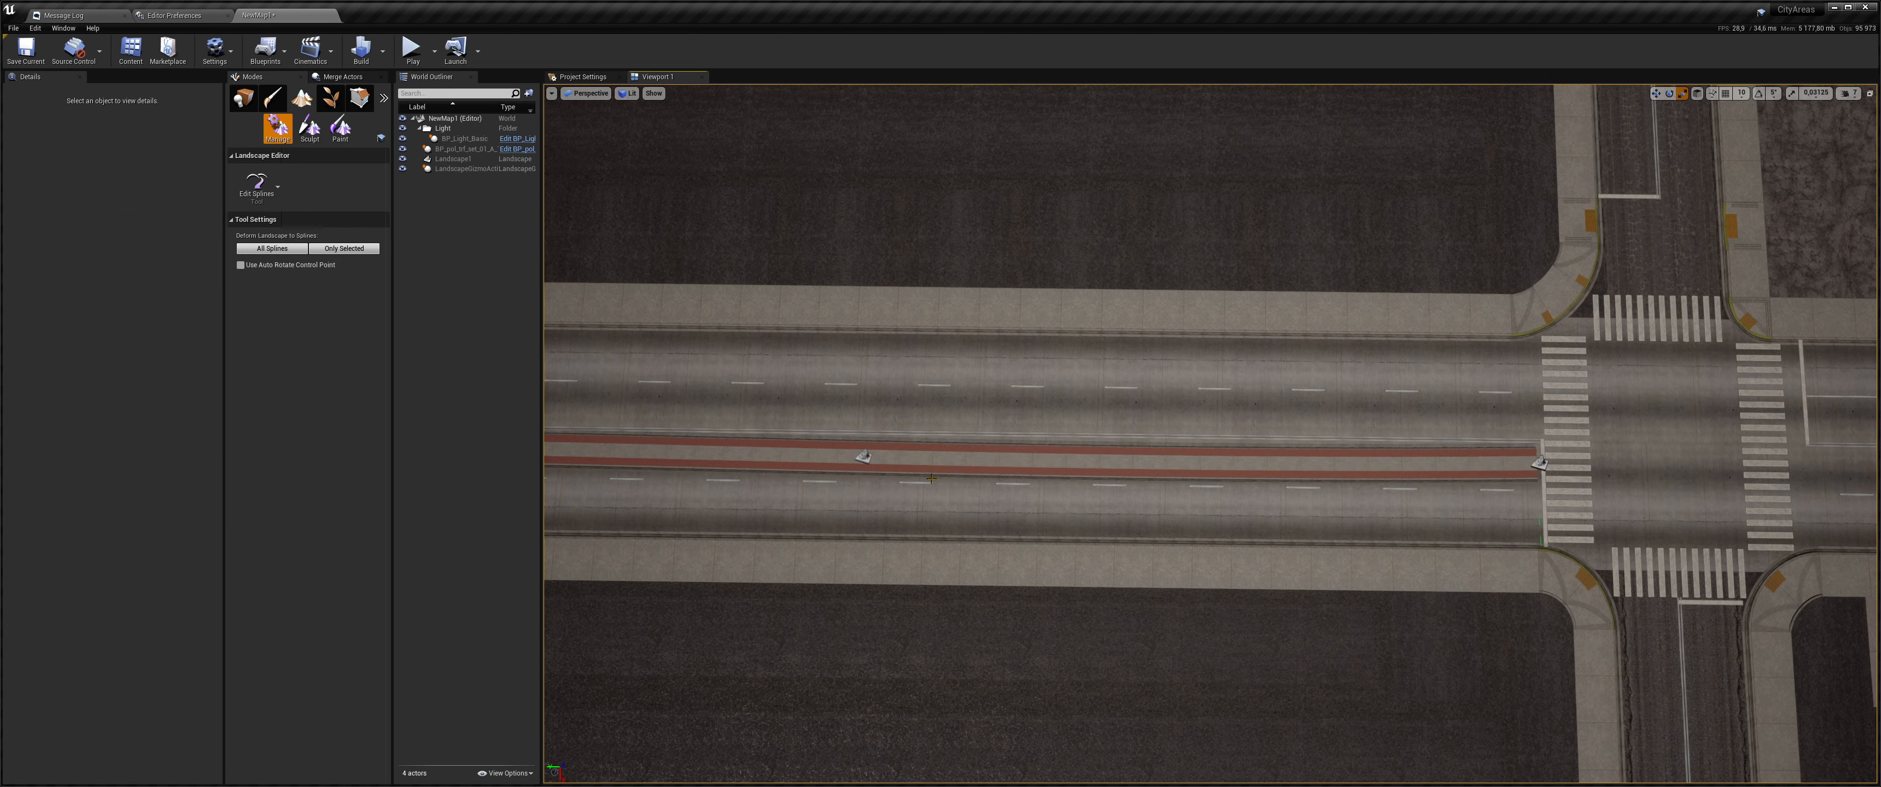
key(a)
right_drag(996, 433, 996, 433)
key(w)
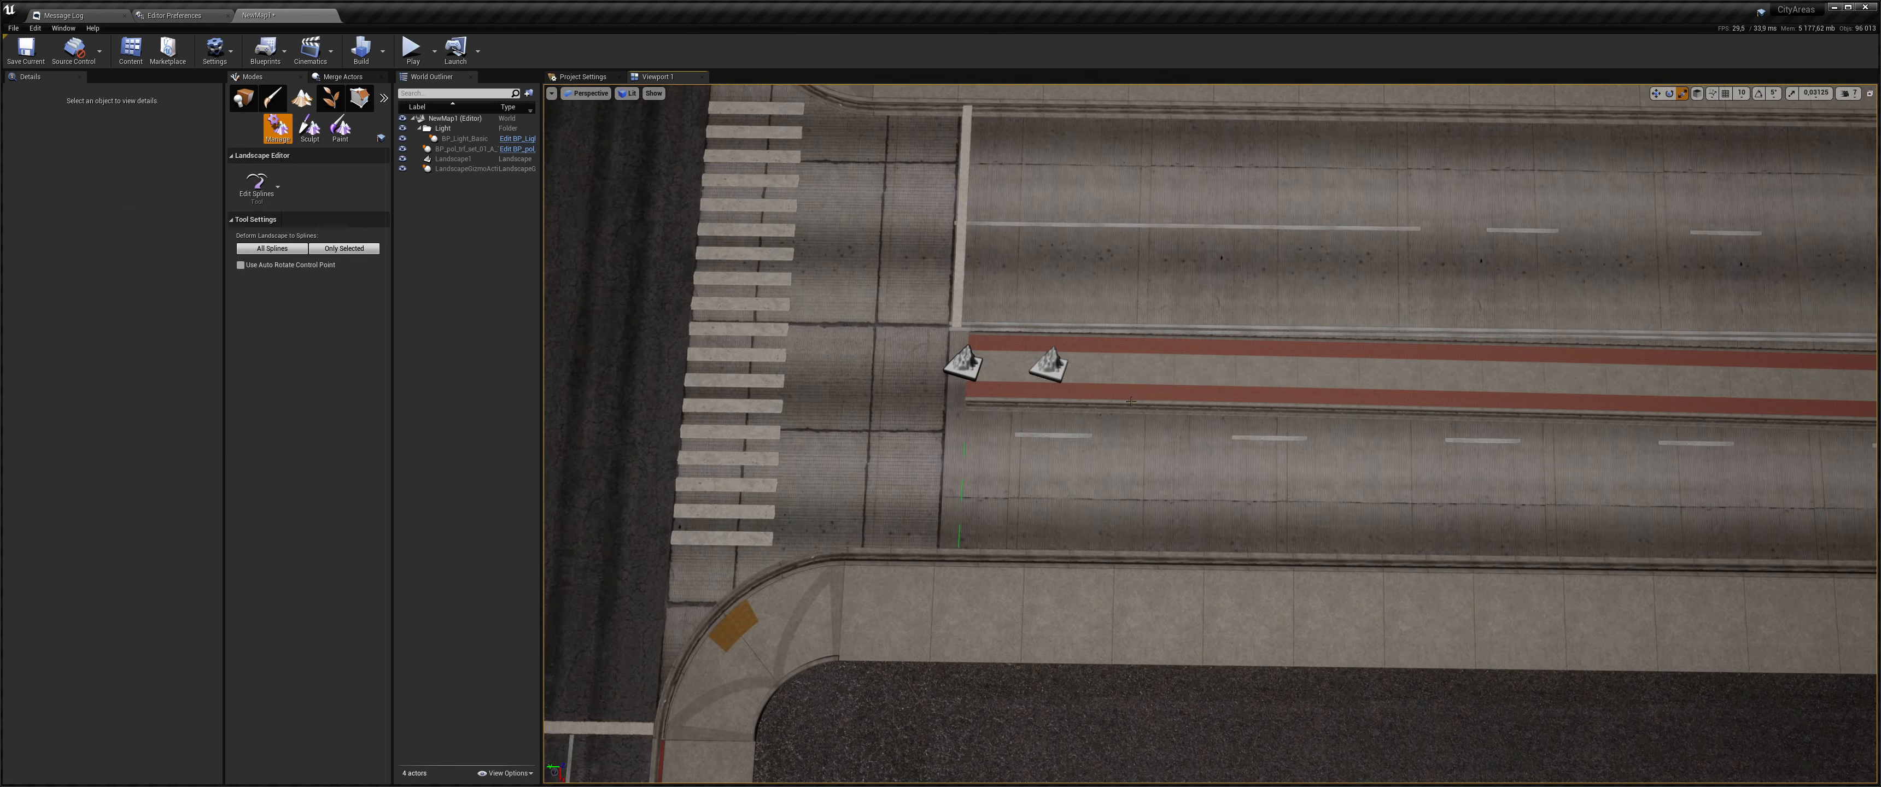
- Split the strip's spline close to its opposite, crosswalk end, then undo and restore that split
key(w)
right_drag(1136, 406, 1136, 406)
key(s)
key(d)
key(w)
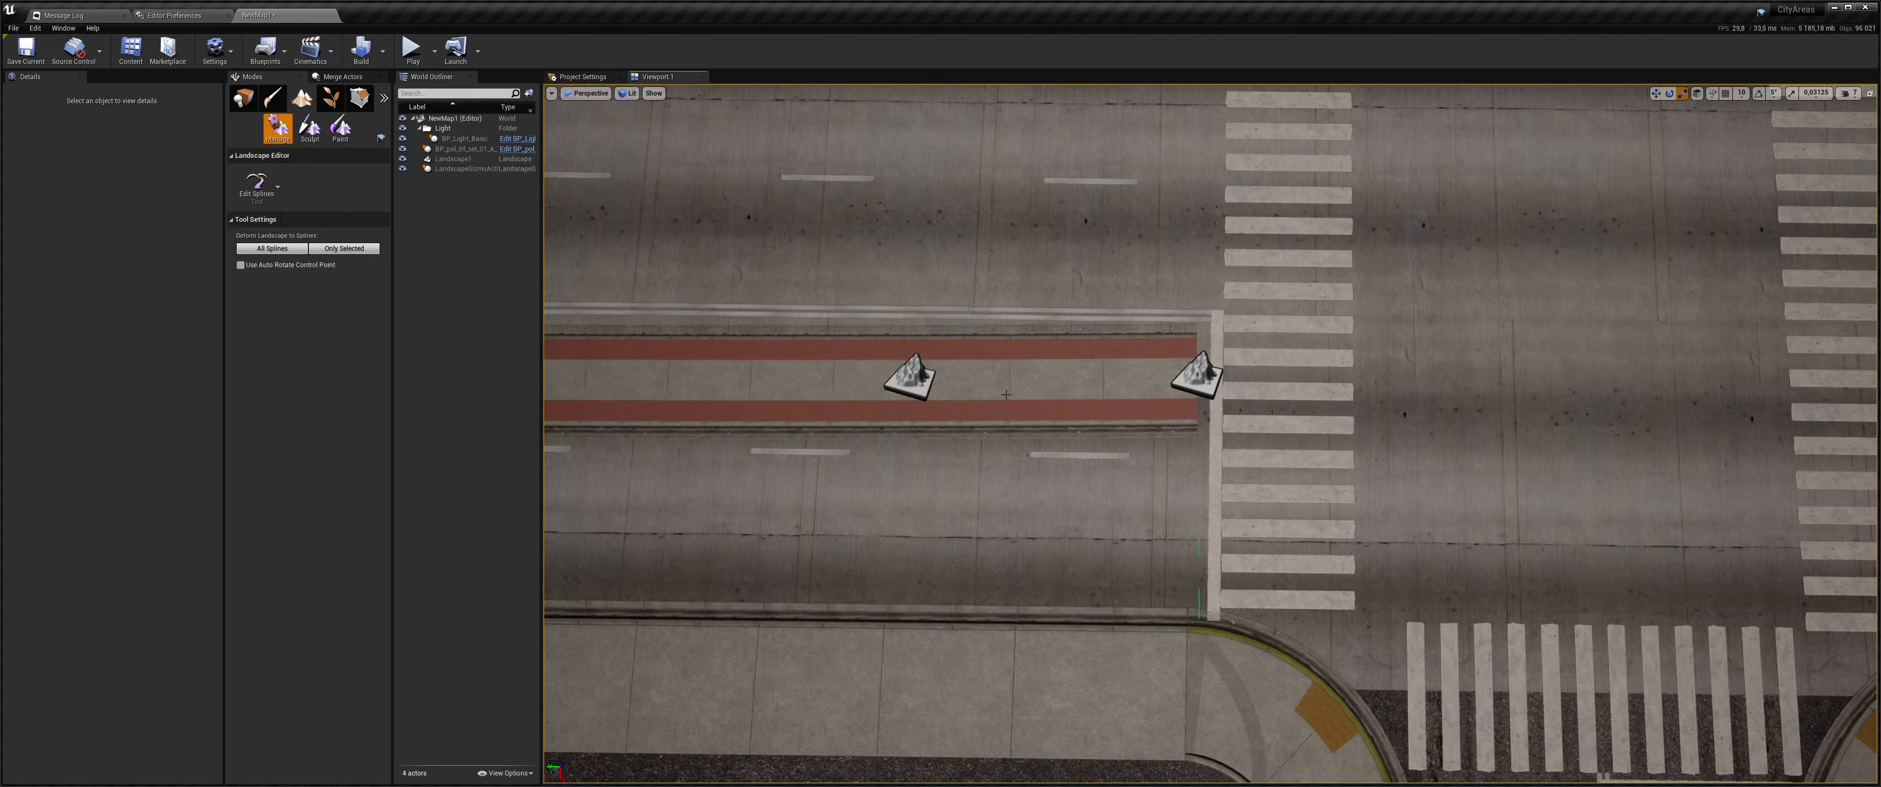
key(ctrl+z)
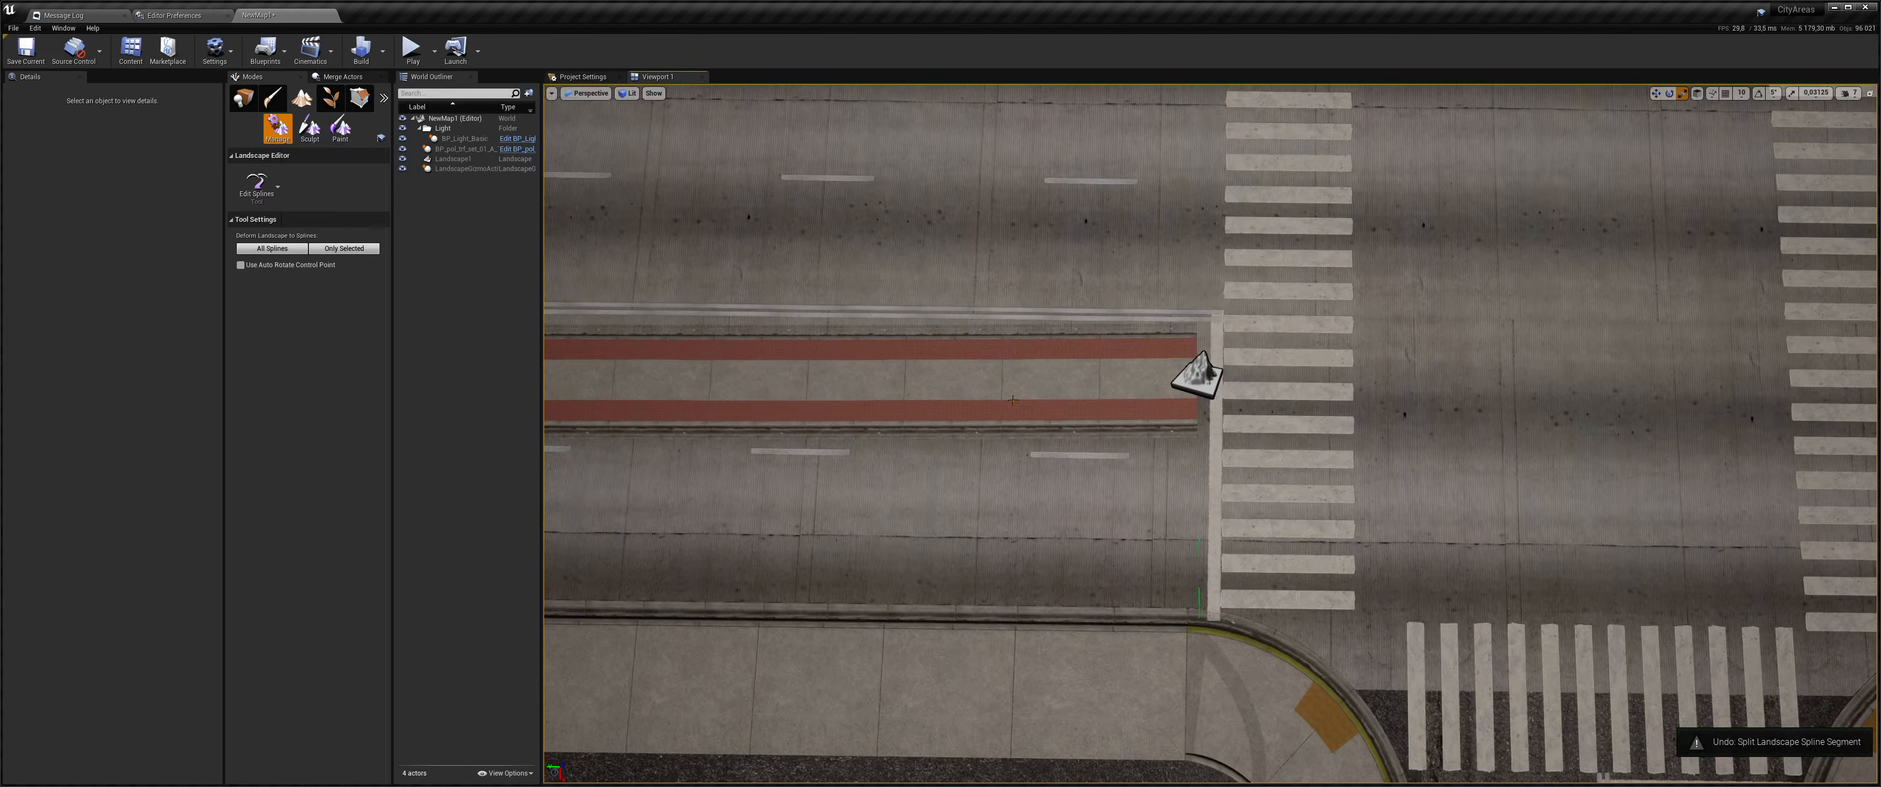
key(ctrl+y)
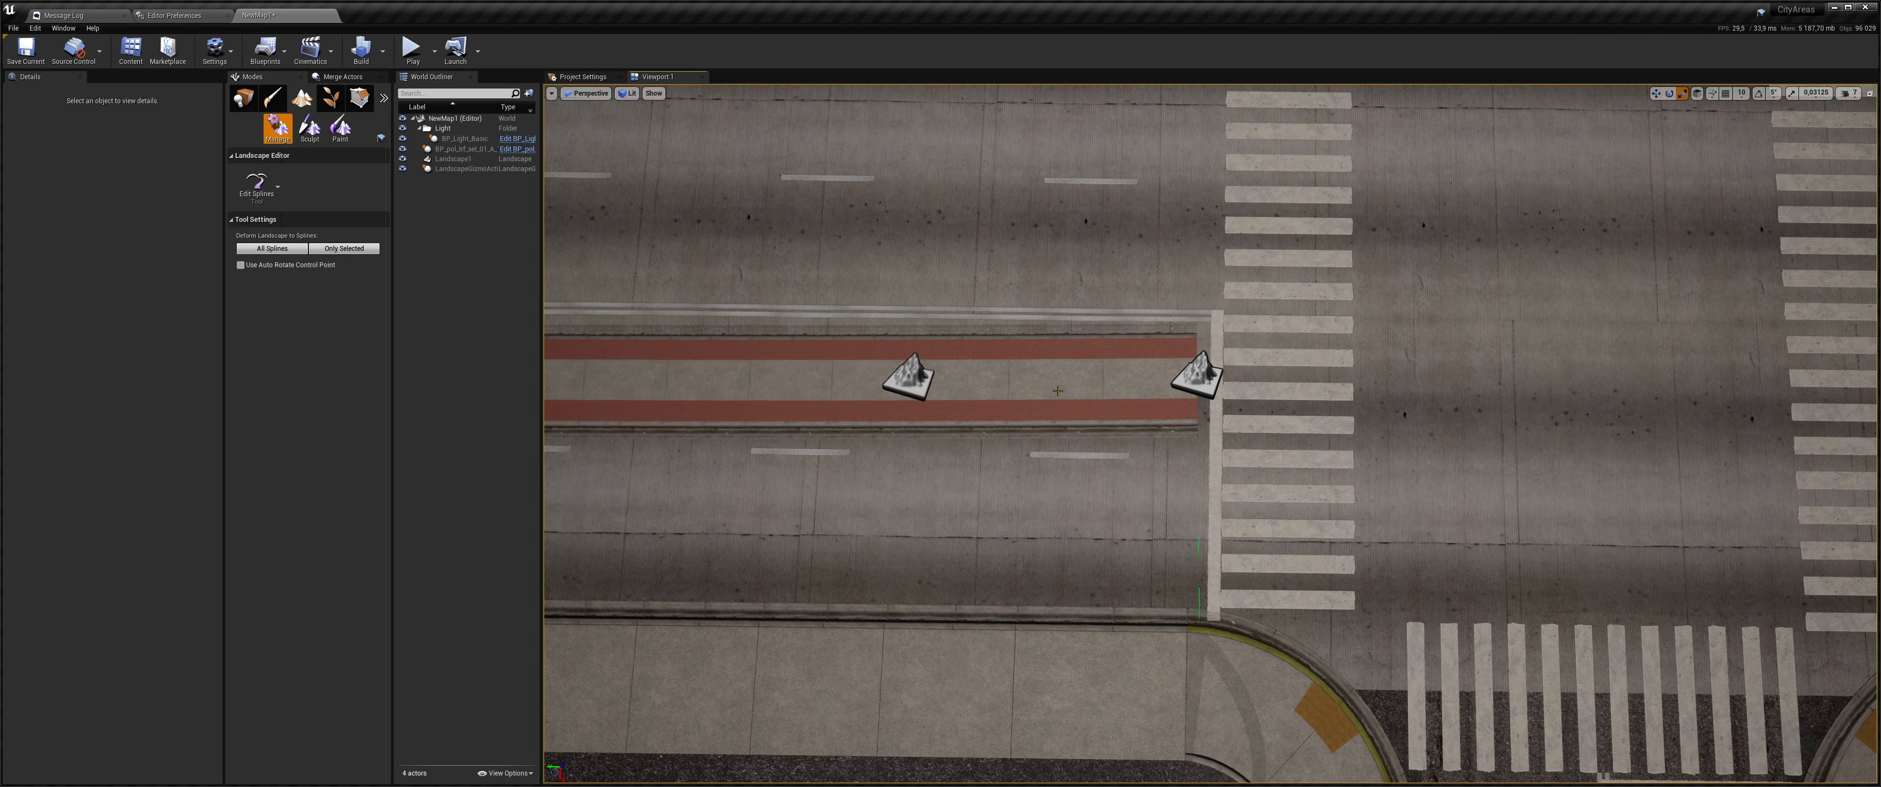
- Move the strip's crosswalk-end control point back along the strip, away from the stop line
click(1054, 401)
click(1198, 380)
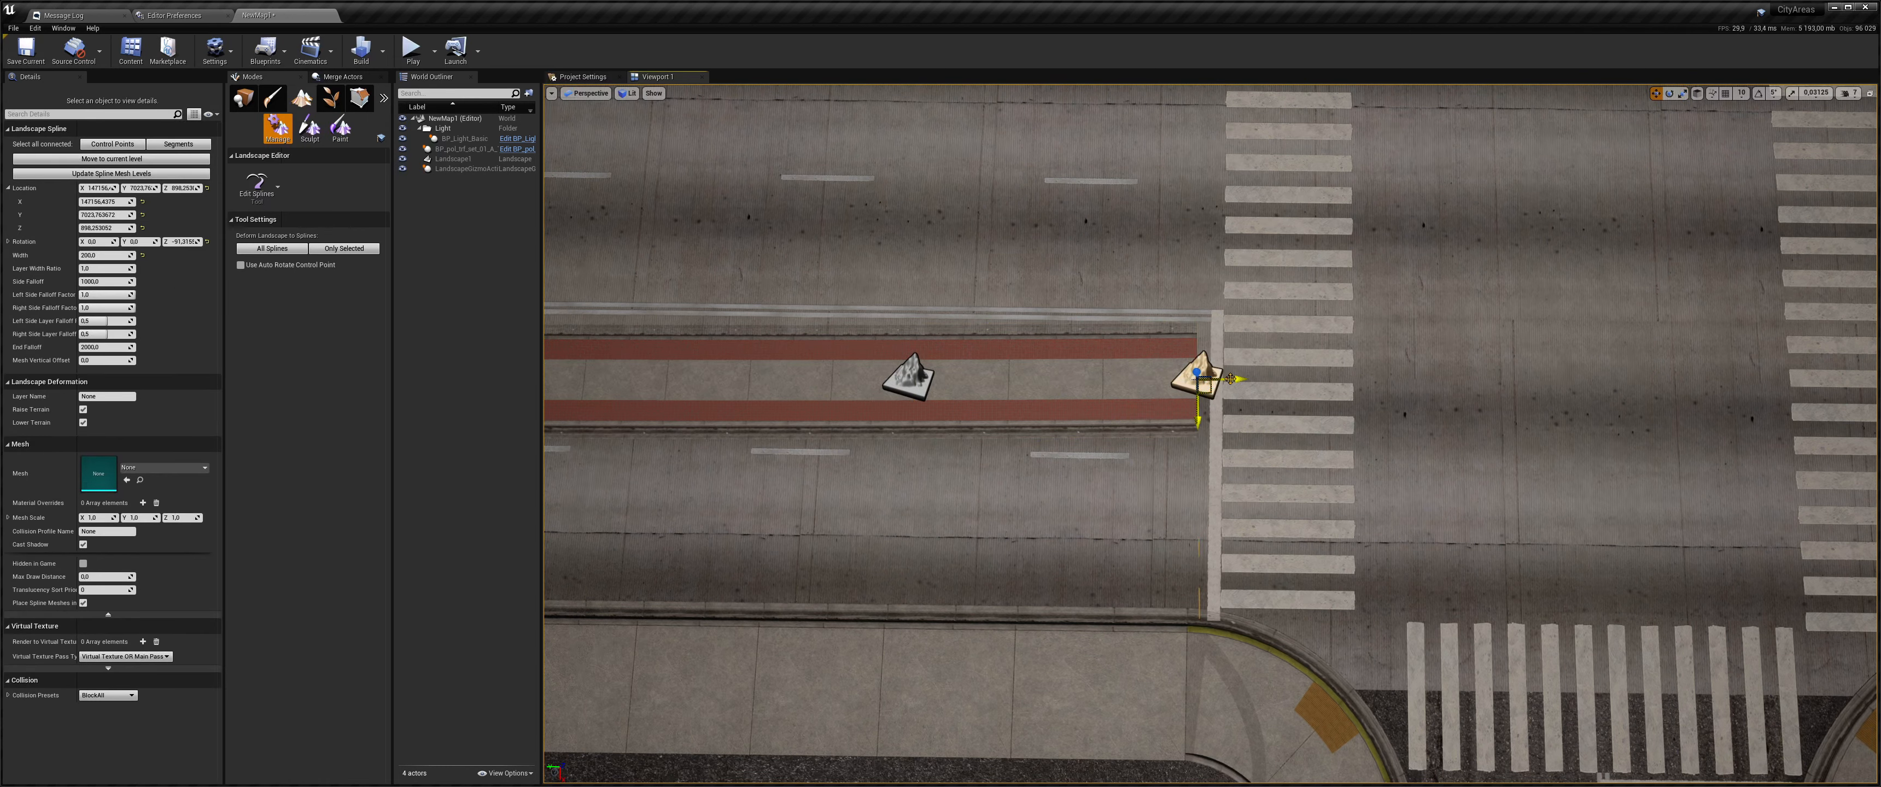
drag(1230, 379, 1131, 380)
- Move the inner control point near the dark-road end further along the strip to lengthen the end segment
key(a)
right_drag(1119, 388, 1120, 387)
click(1268, 326)
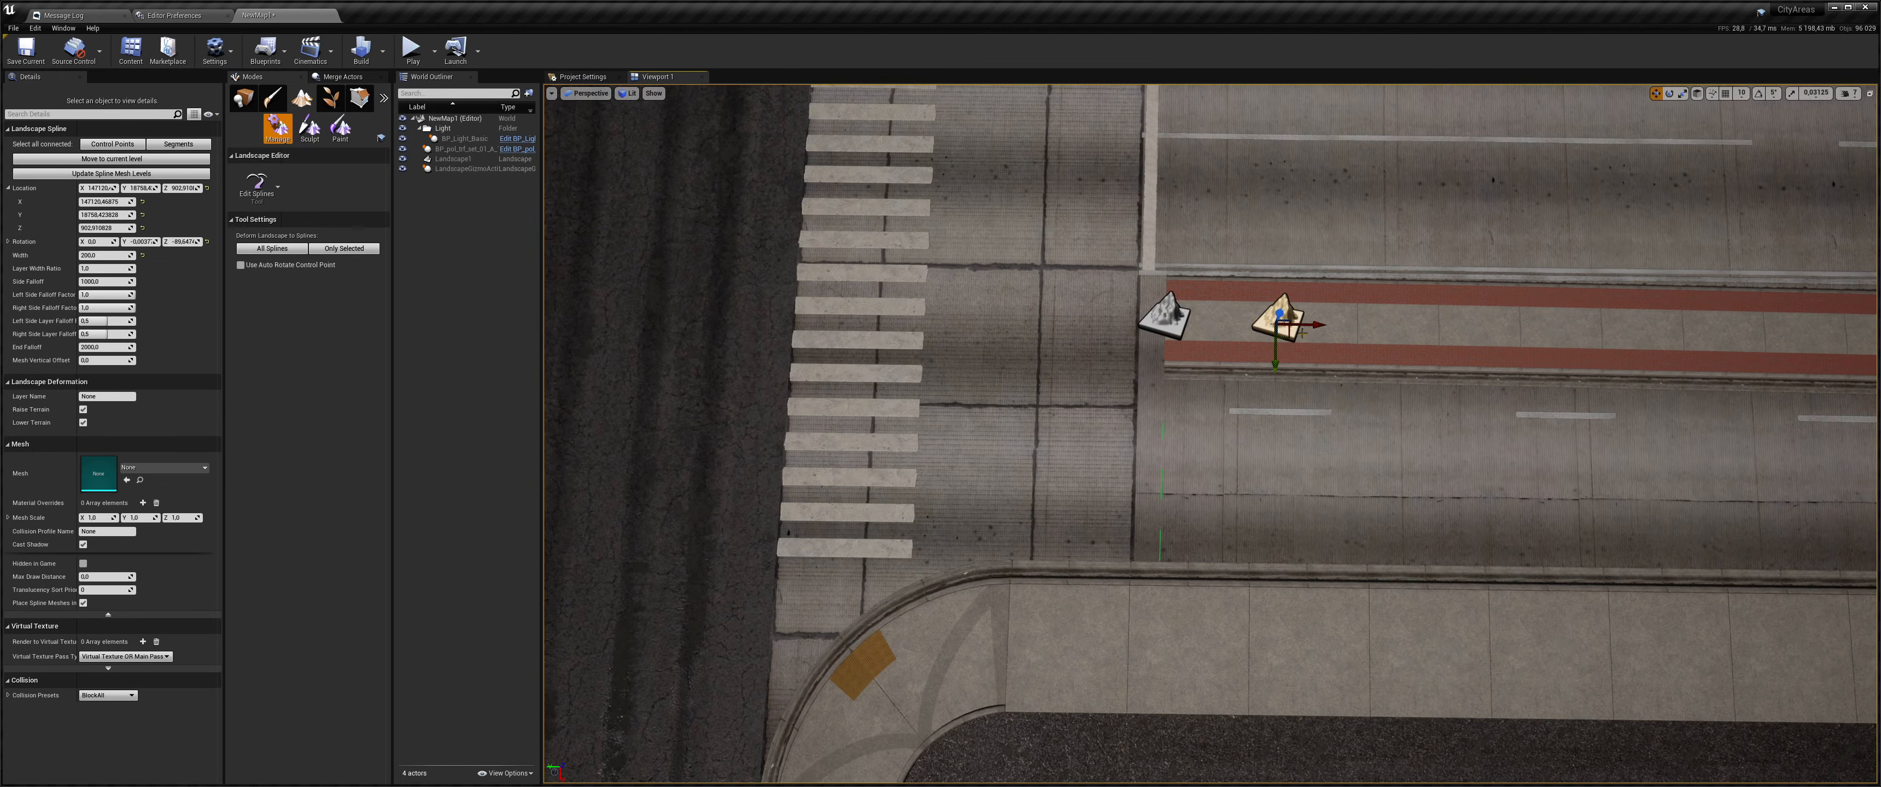
drag(1304, 326, 1369, 321)
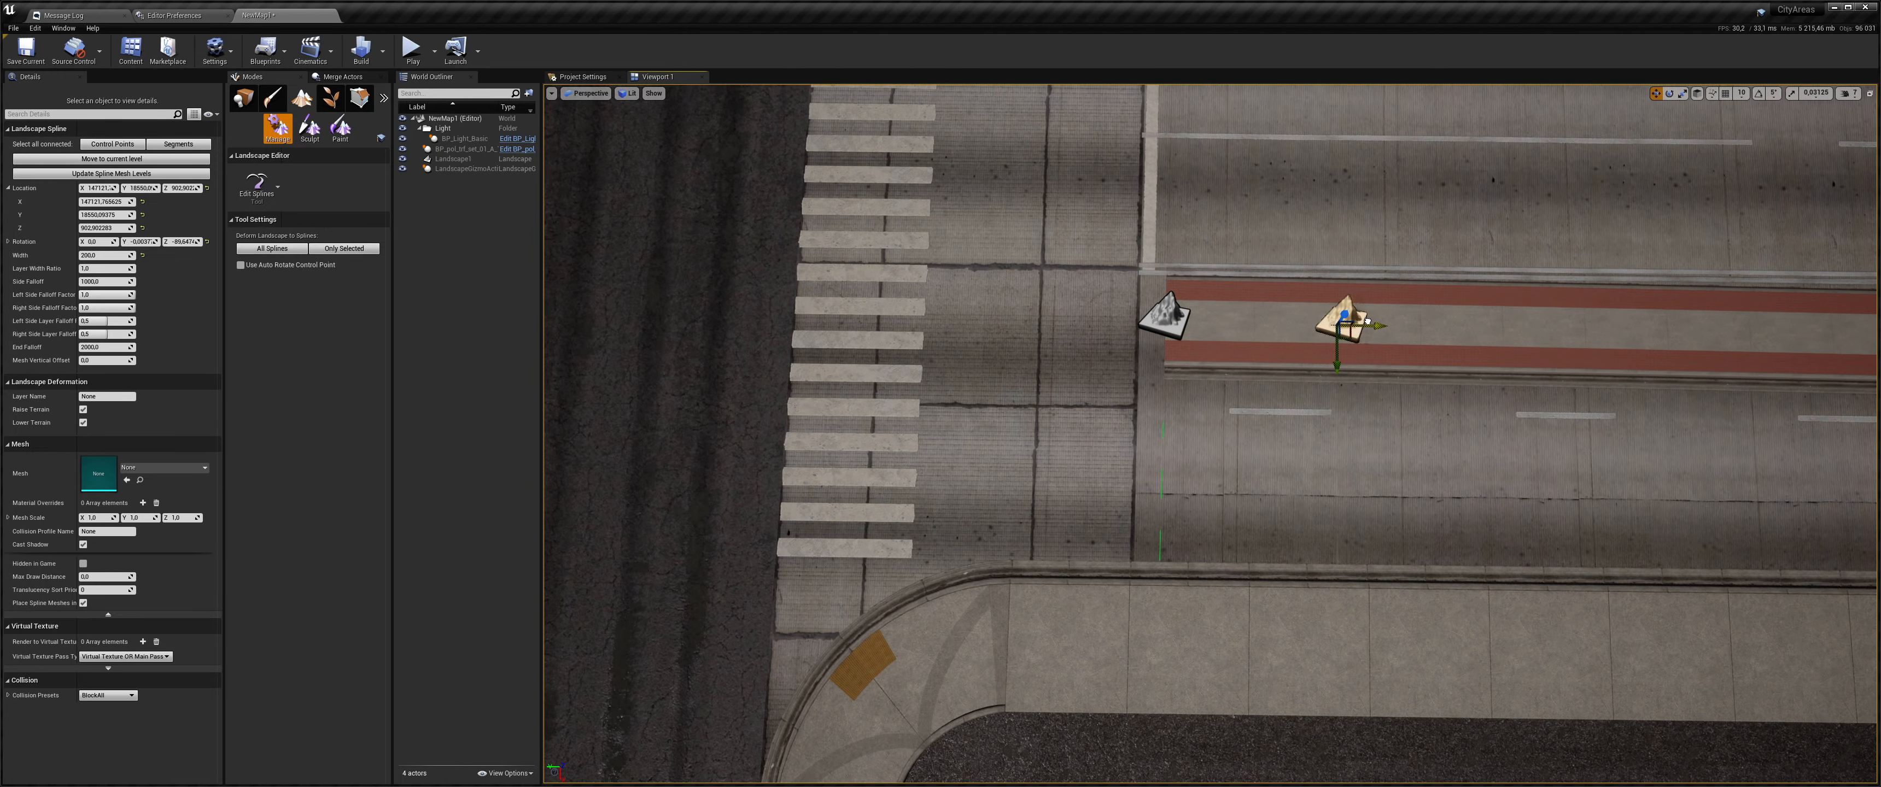
- Open the Dividing/Dividing_strip_02/End_B folder and select SM_dividing_strip_end_02_2_B
key(w)
right_drag(1398, 361, 1439, 299)
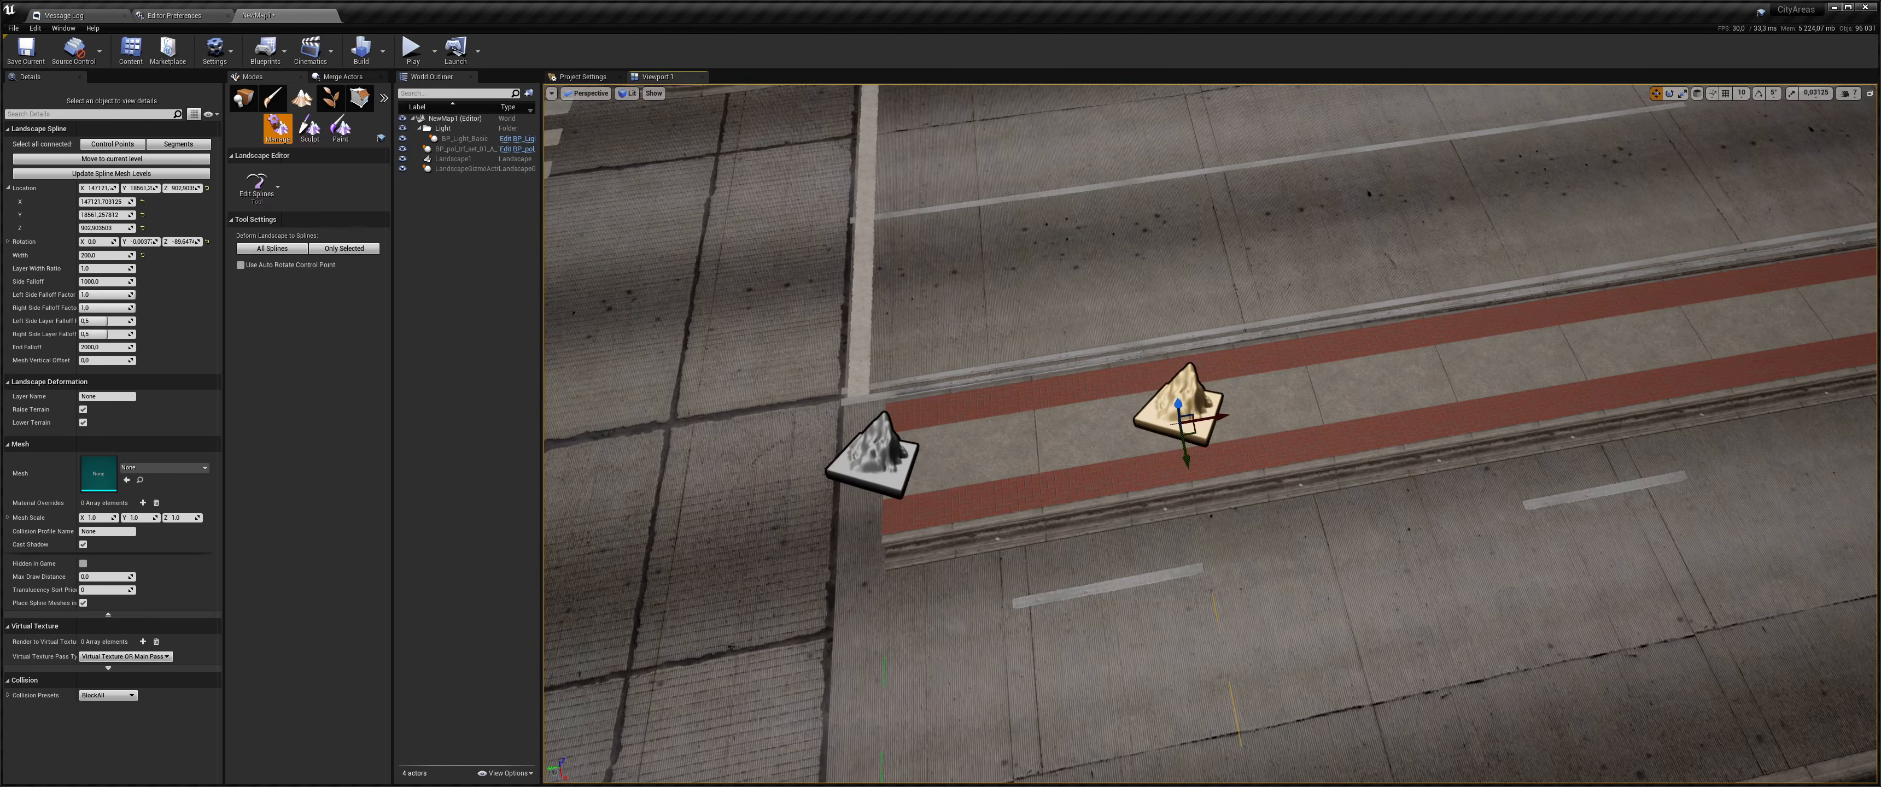
drag(995, 2, 540, 127)
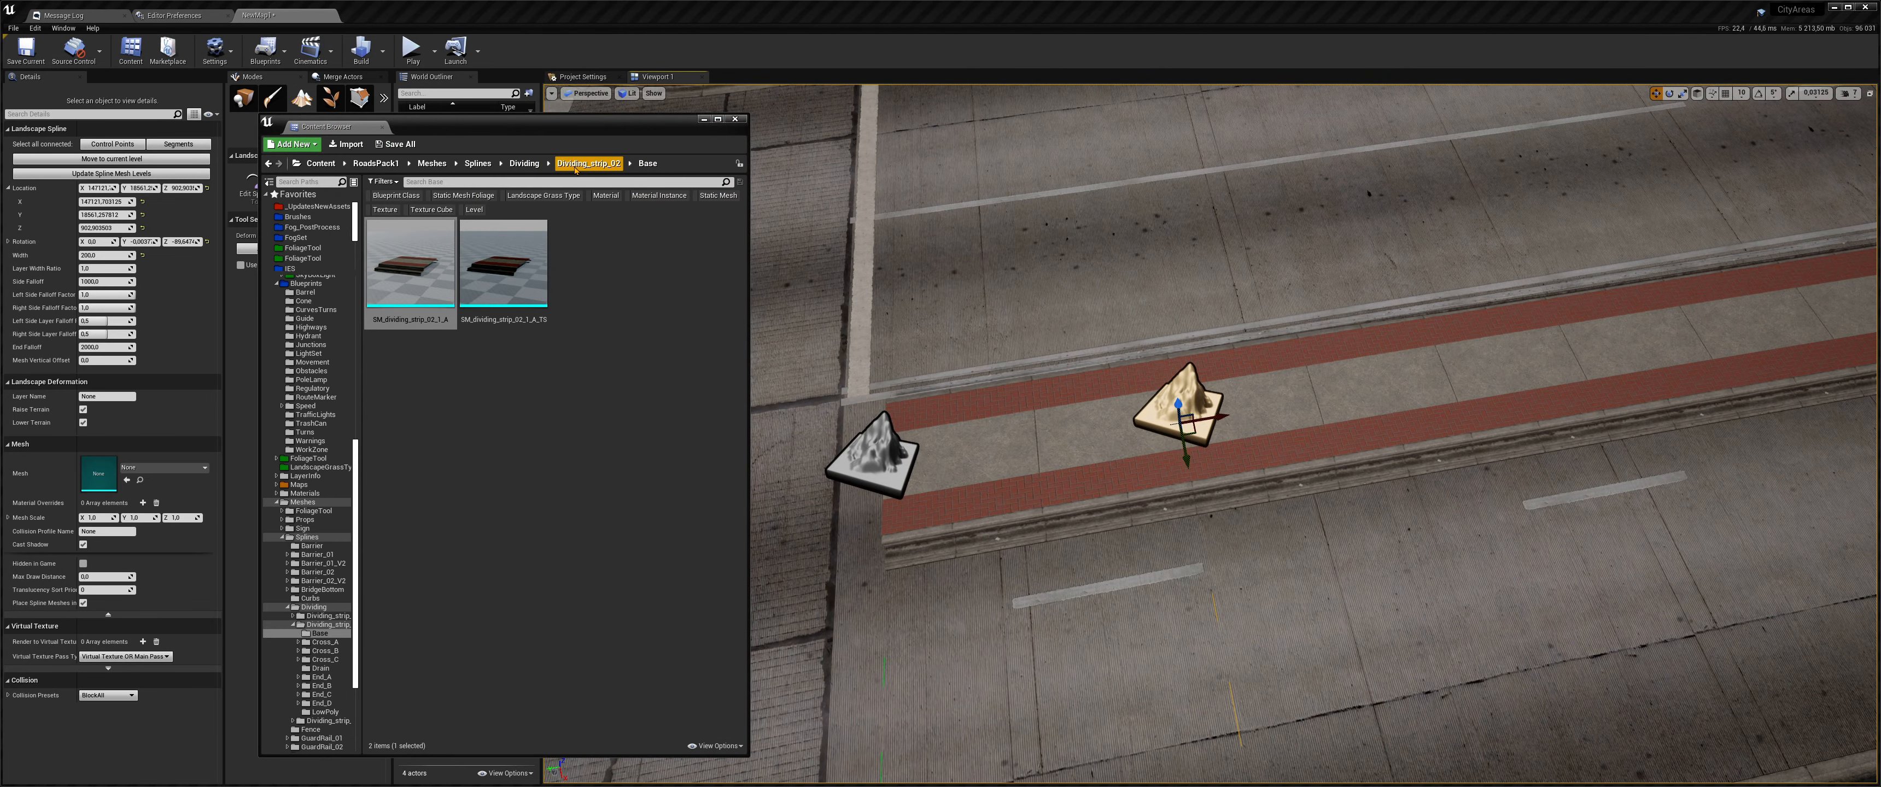
click(524, 164)
double_click(546, 268)
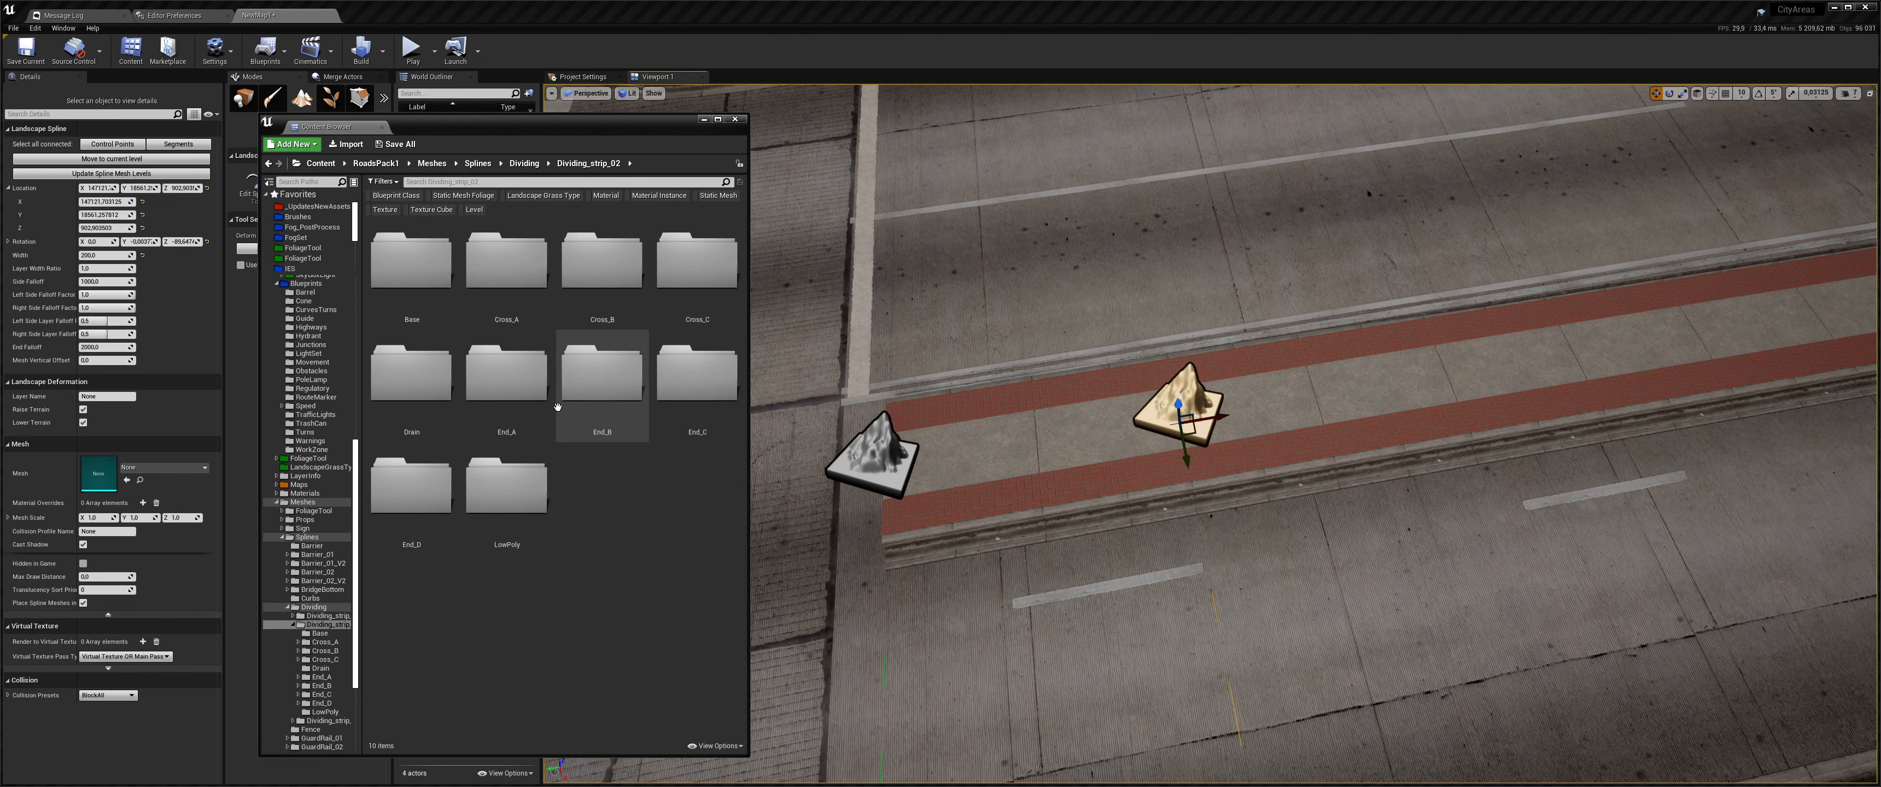
double_click(601, 374)
click(578, 289)
- Select the strip's short end segment and use SM_dividing_strip_end_02_2_B as its spline mesh
drag(520, 120, 848, 115)
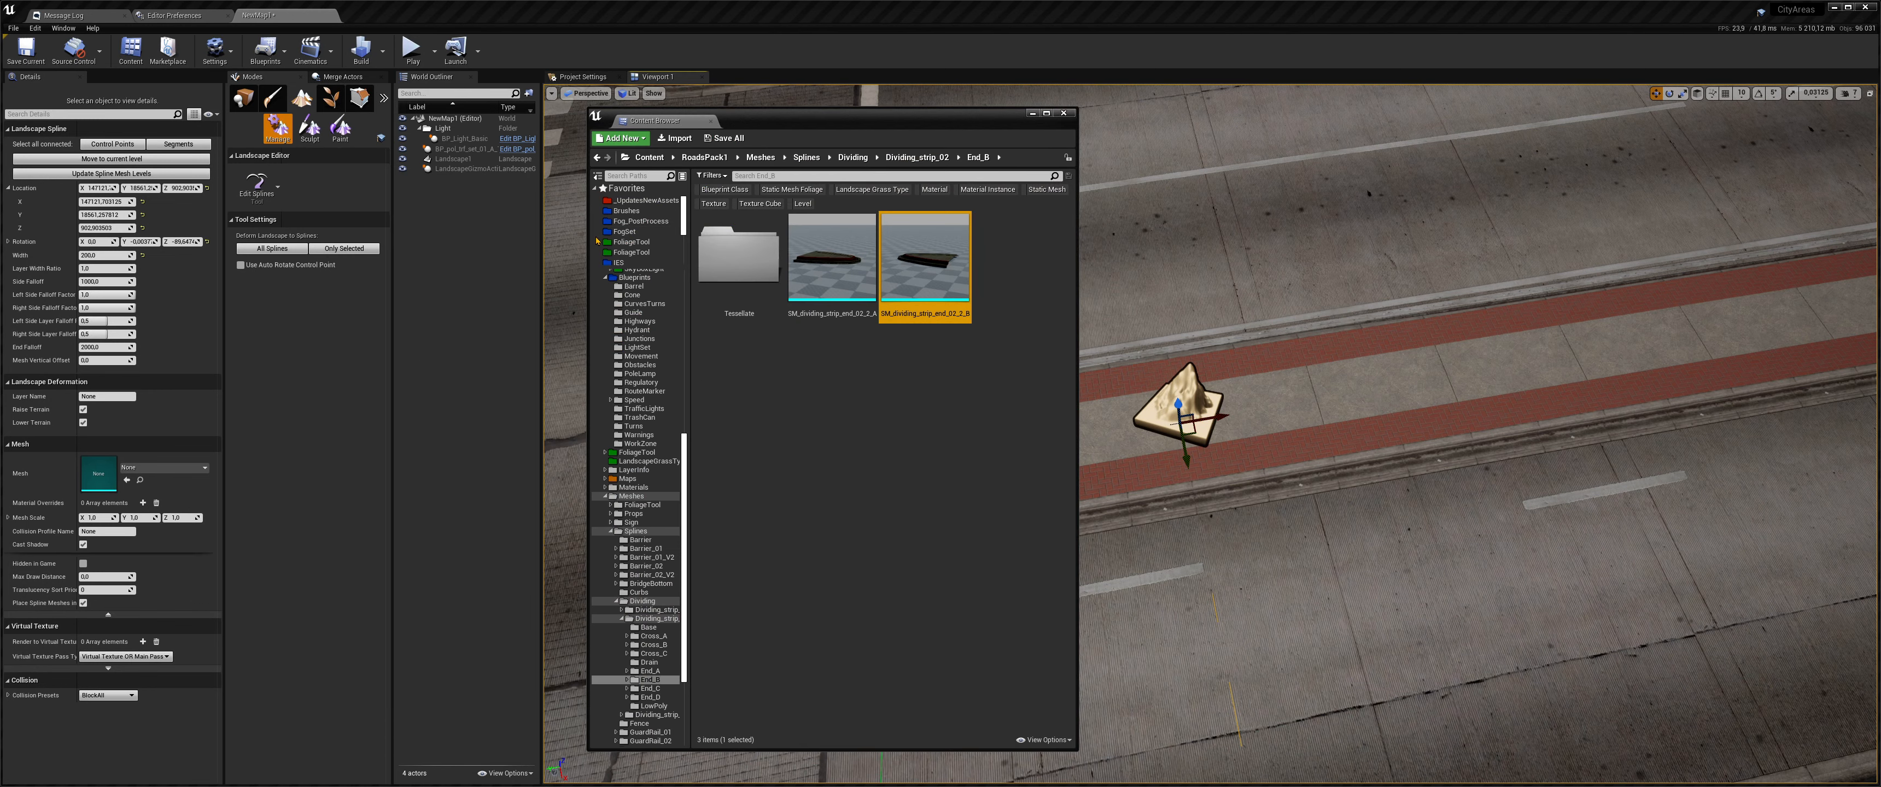
click(1106, 426)
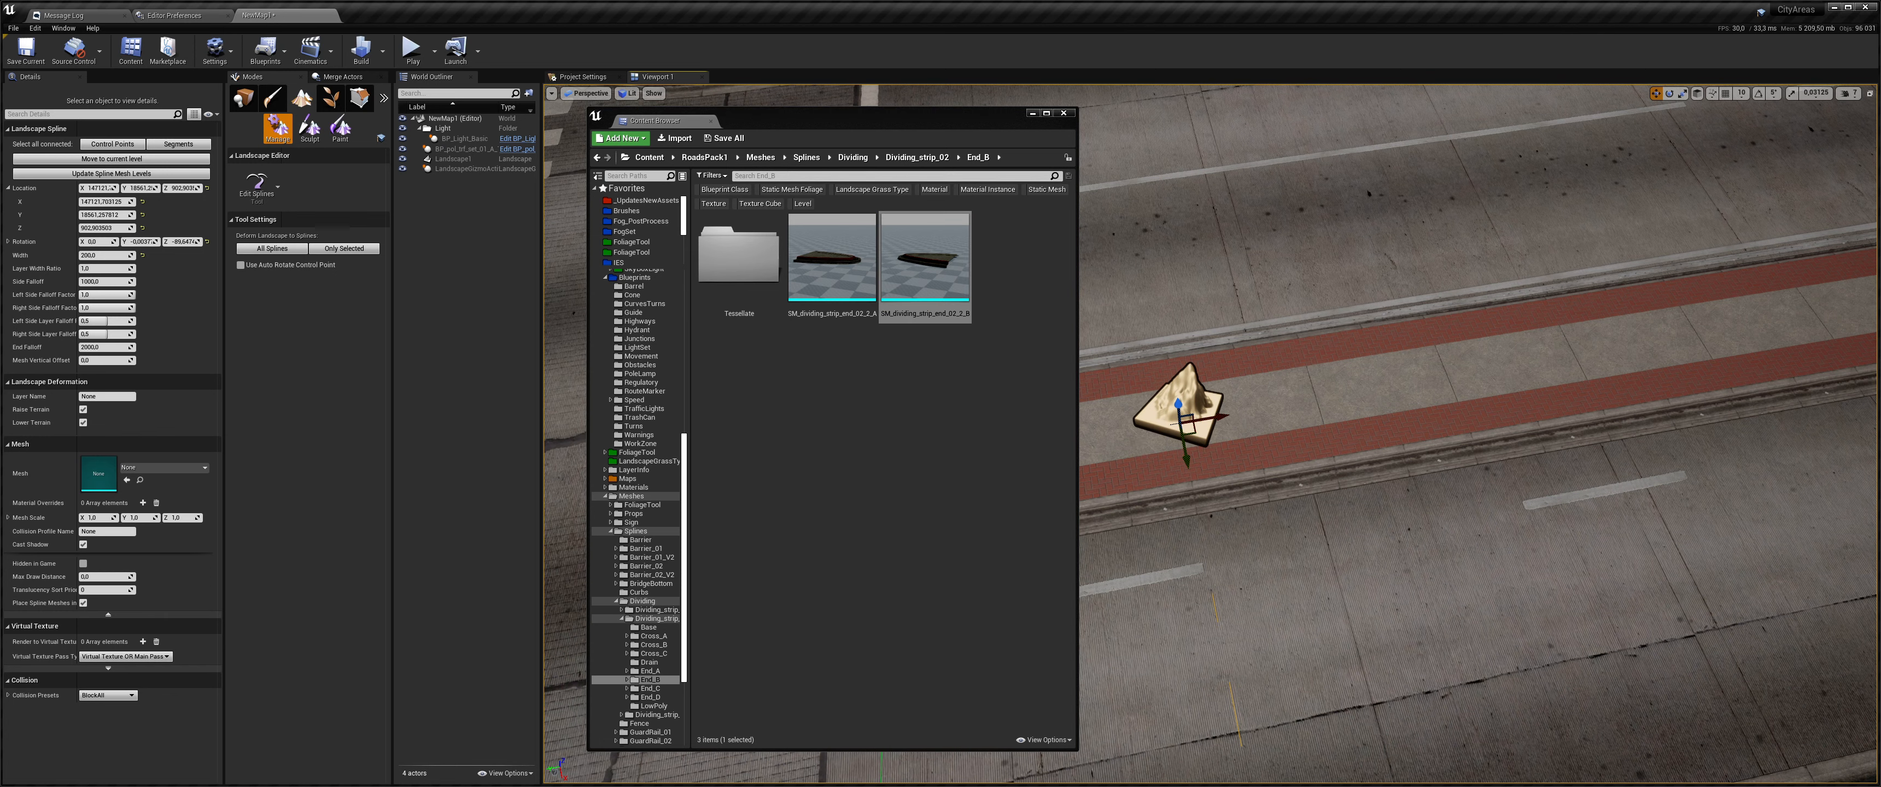
click(13, 318)
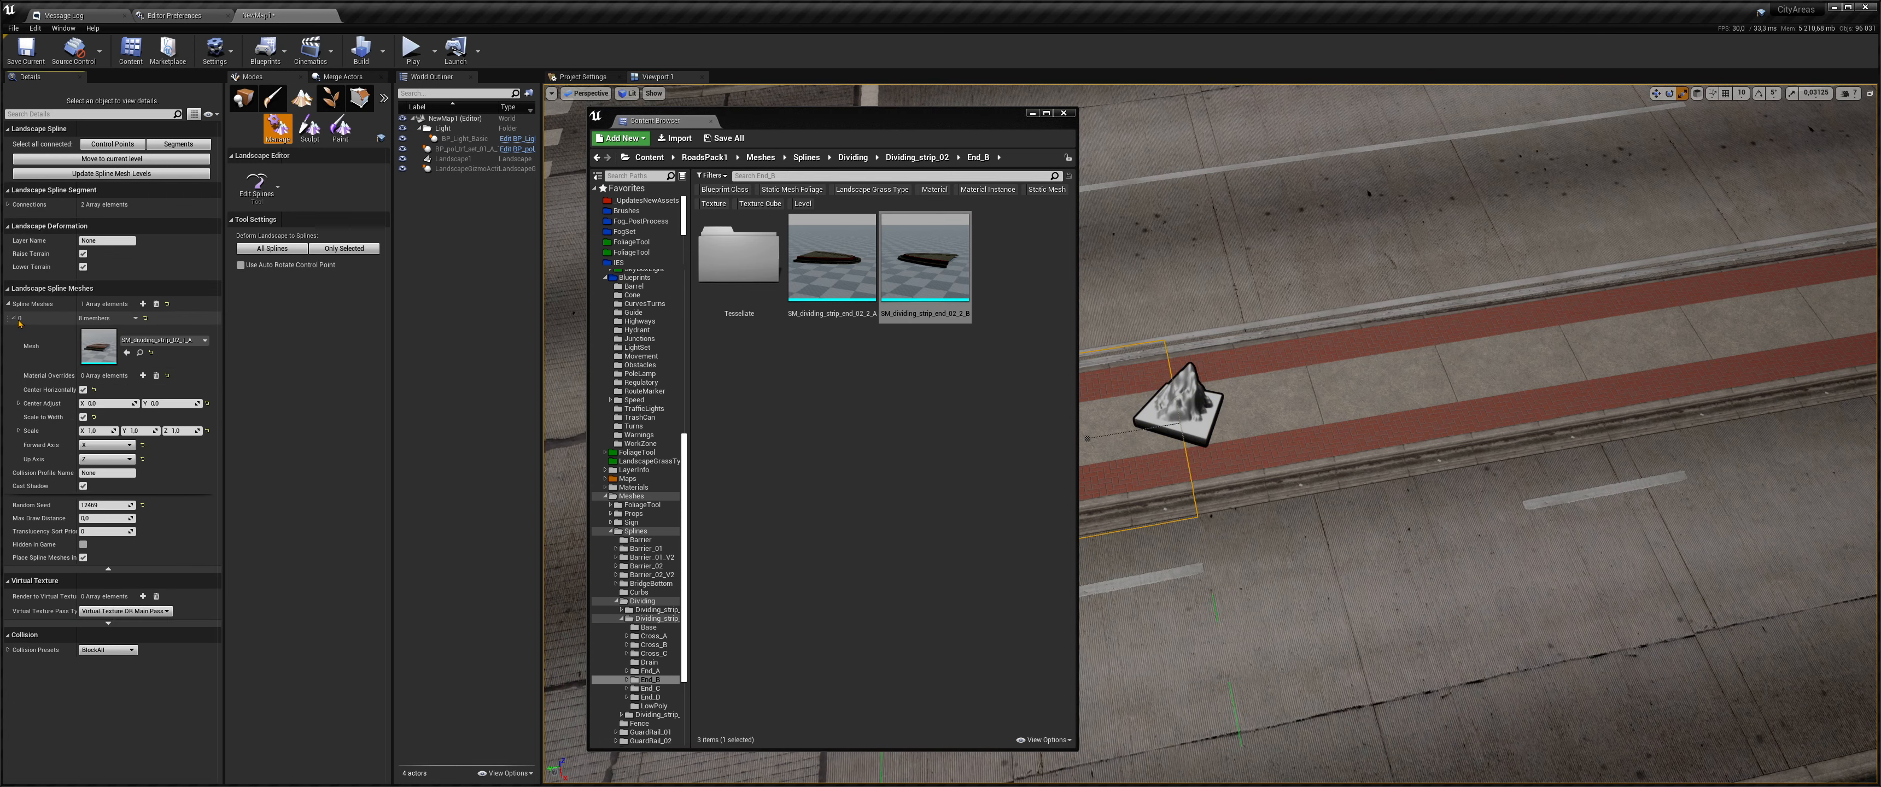
- Use SM_dividing_strip_end_02_2_A as the spline mesh of the strip's end segment beside the crosswalk
click(128, 353)
mouse_move(1234, 438)
right_down()
mouse_move(1271, 467)
mouse_move(1256, 438)
right_up()
click(1241, 478)
click(840, 274)
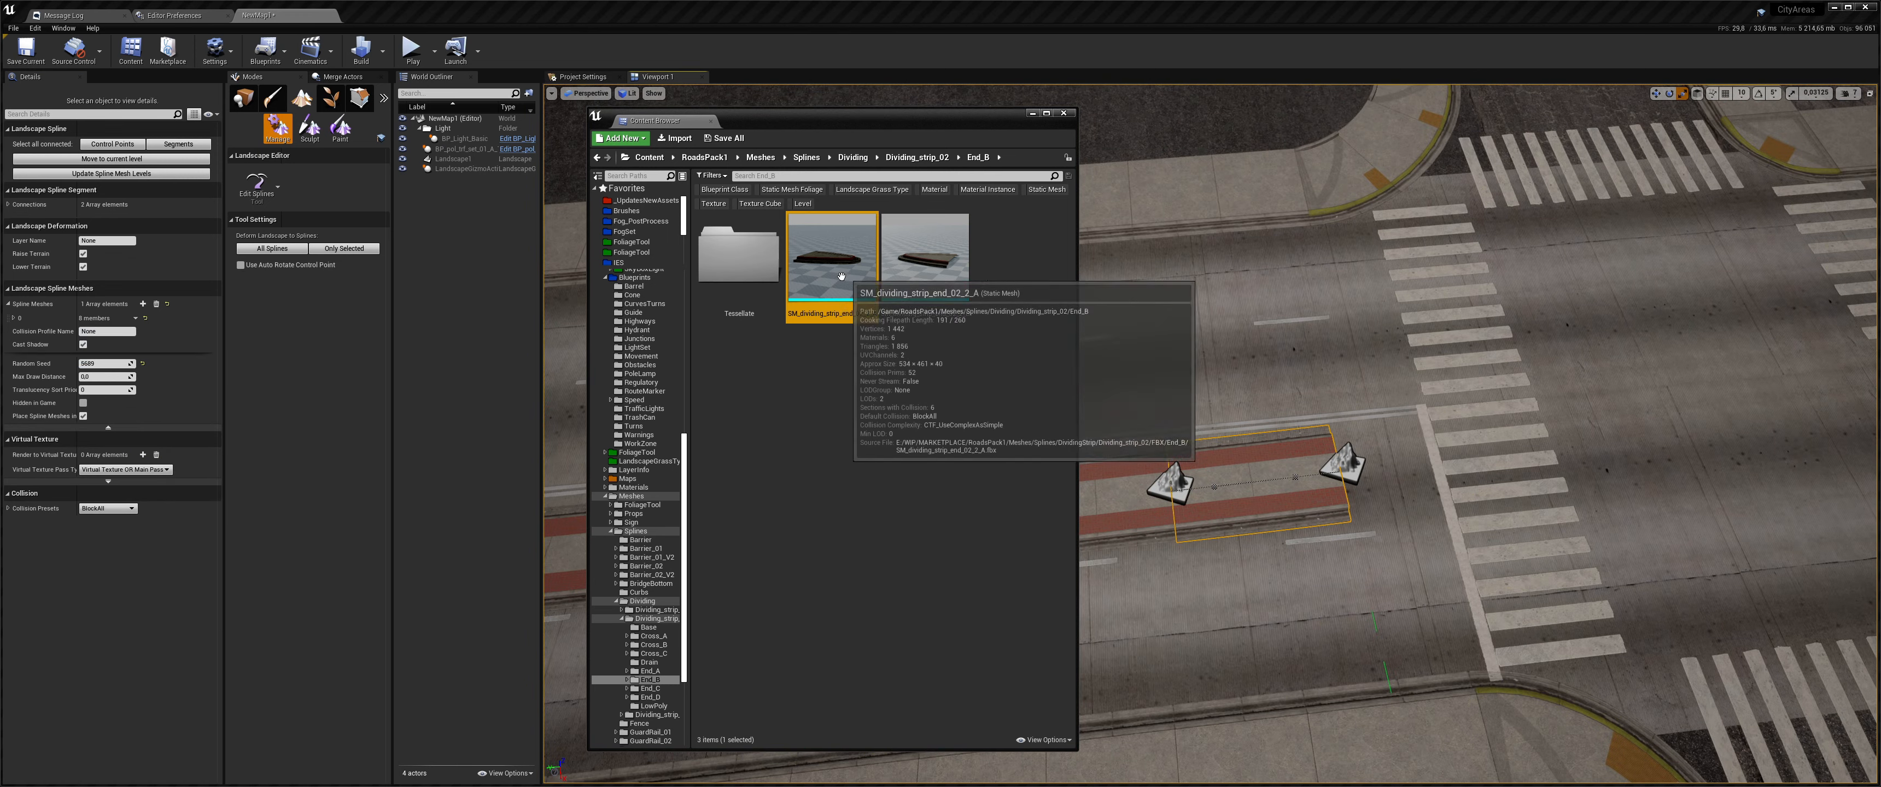
click(14, 318)
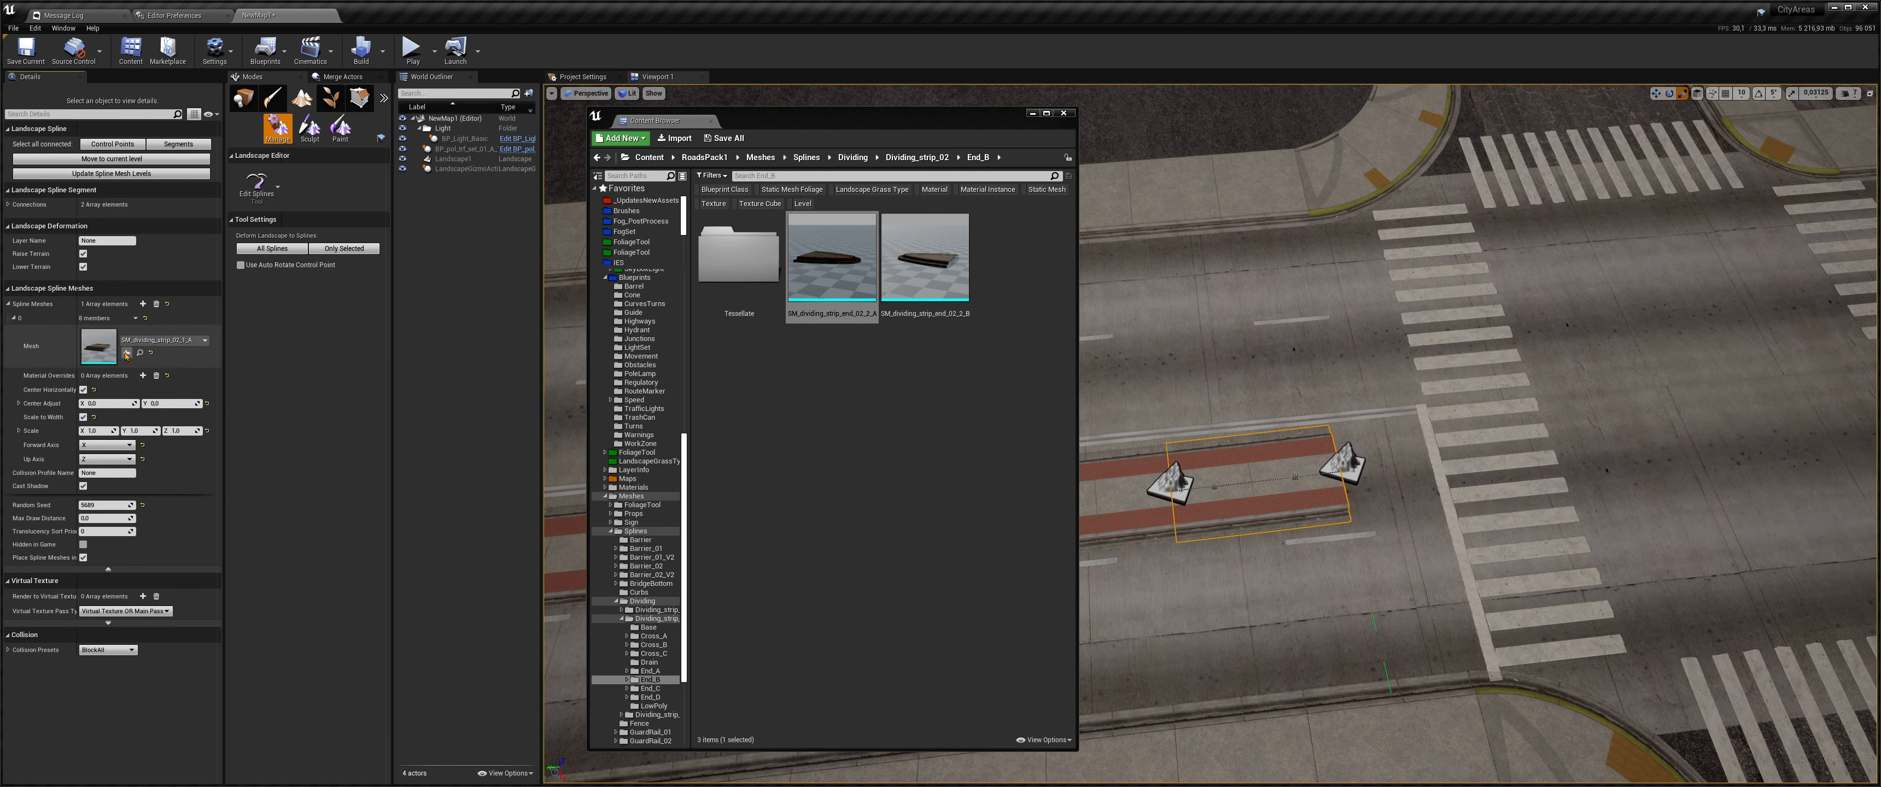
click(126, 353)
- Move the Content Browser clear of the viewport and examine the dividing strip, surrounding streets and city blocks
drag(1011, 122, 418, 100)
right_drag(715, 283, 700, 241)
right_drag(1160, 345, 1144, 332)
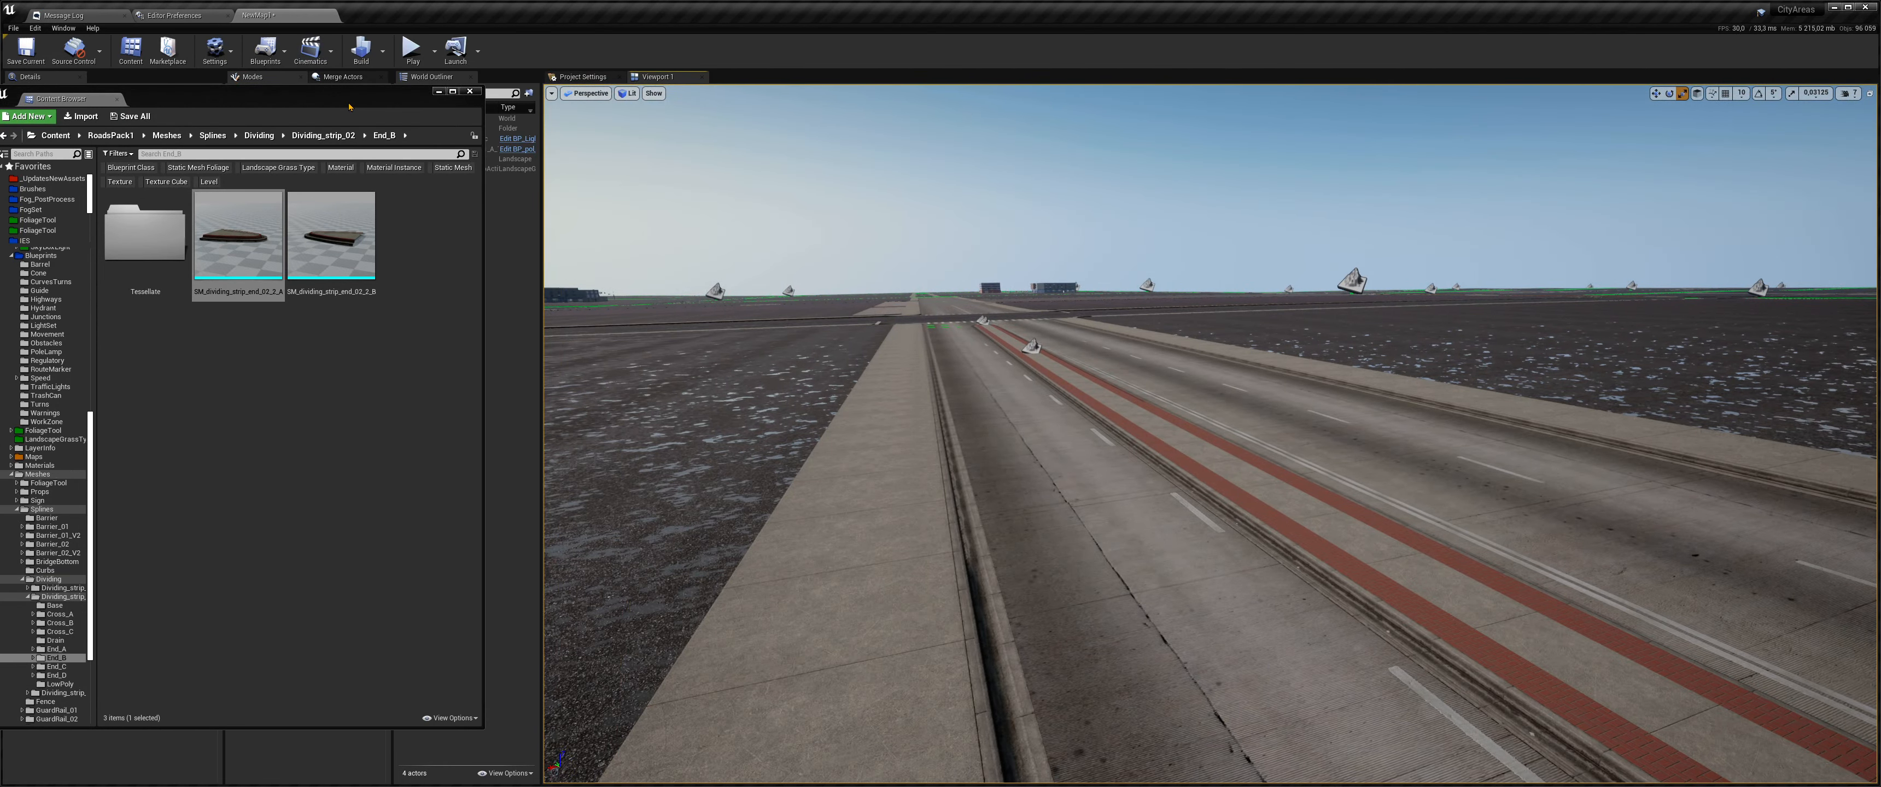
drag(348, 106, 1026, 0)
right_drag(1028, 148, 1314, 128)
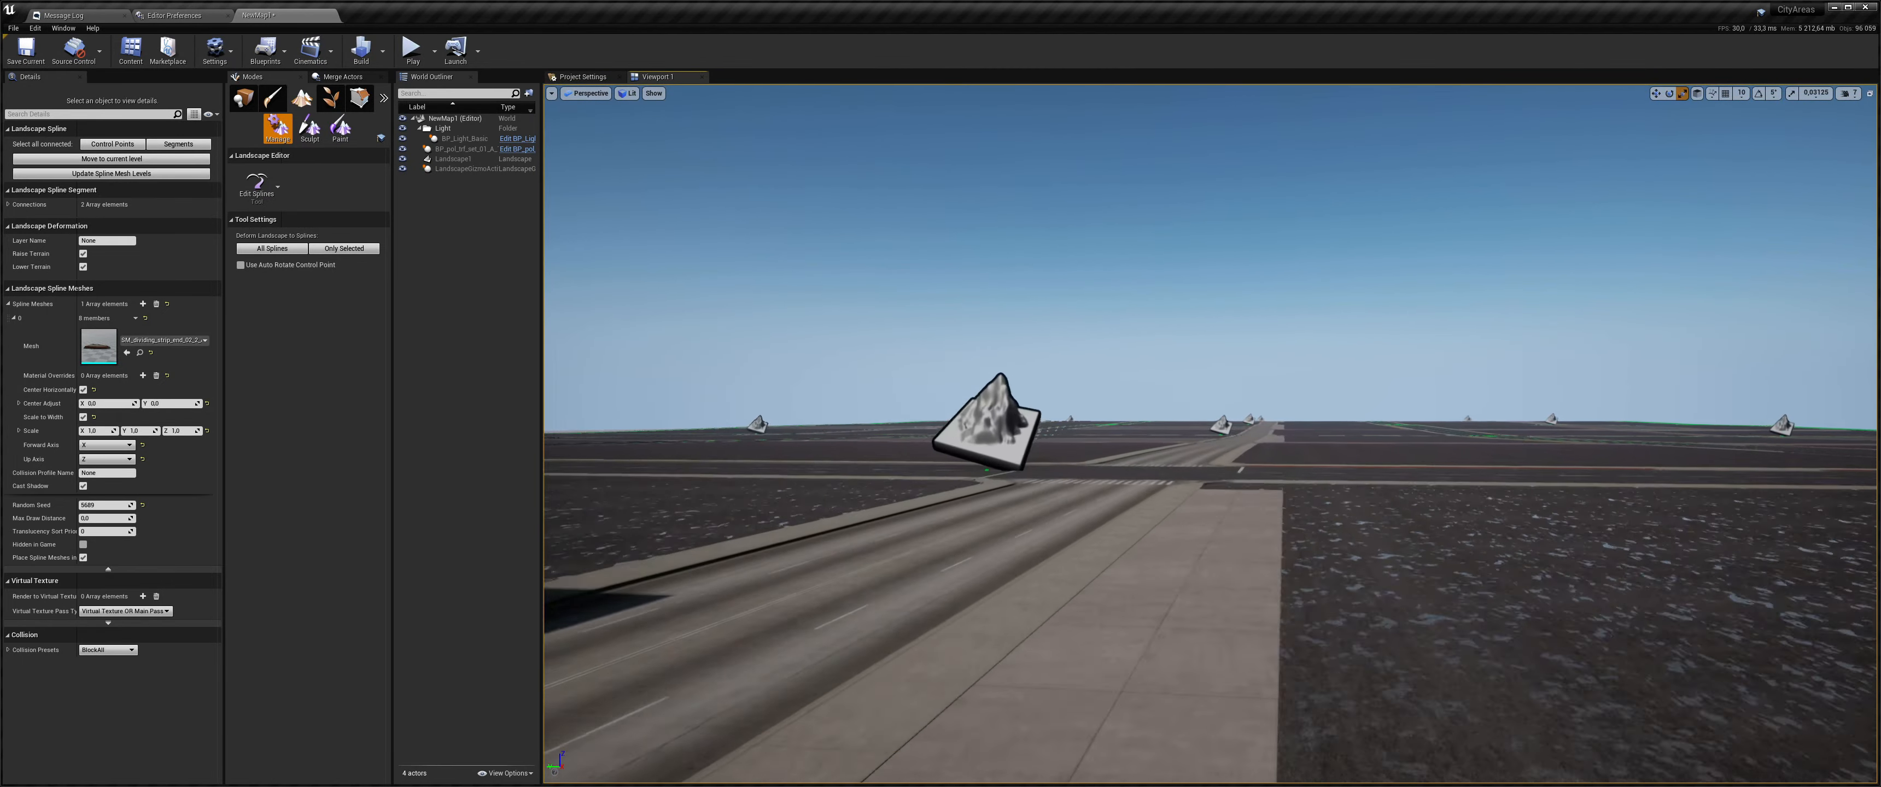
right_drag(1315, 129, 1562, 157)
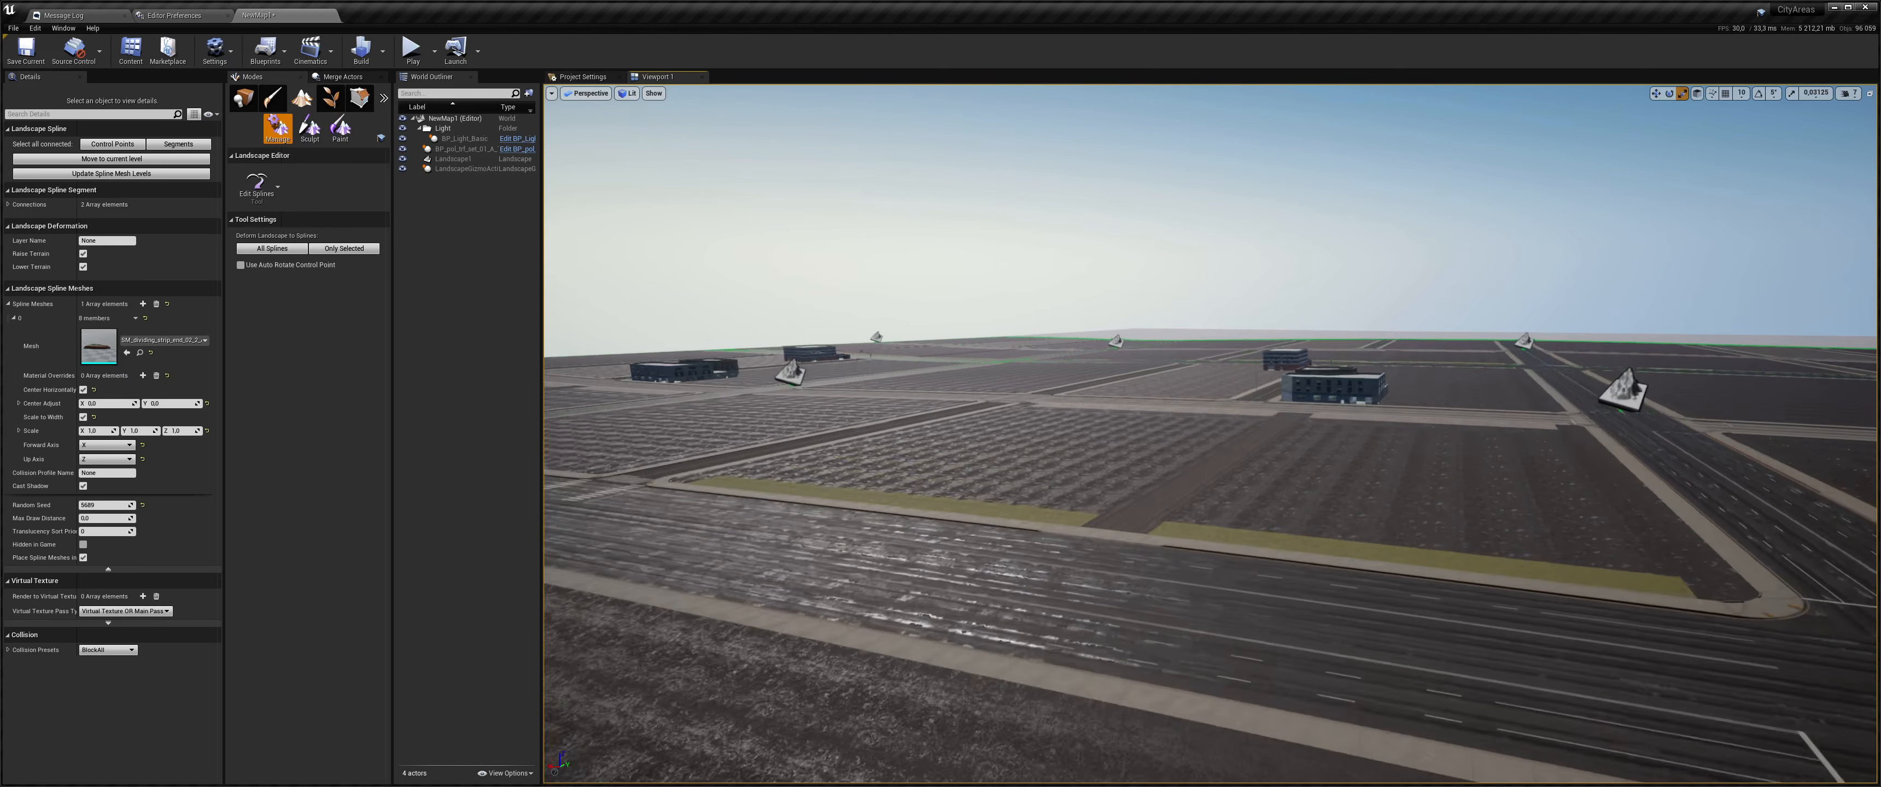
- Bring up the Windows Start menu and taskbar over the editor
key(super)
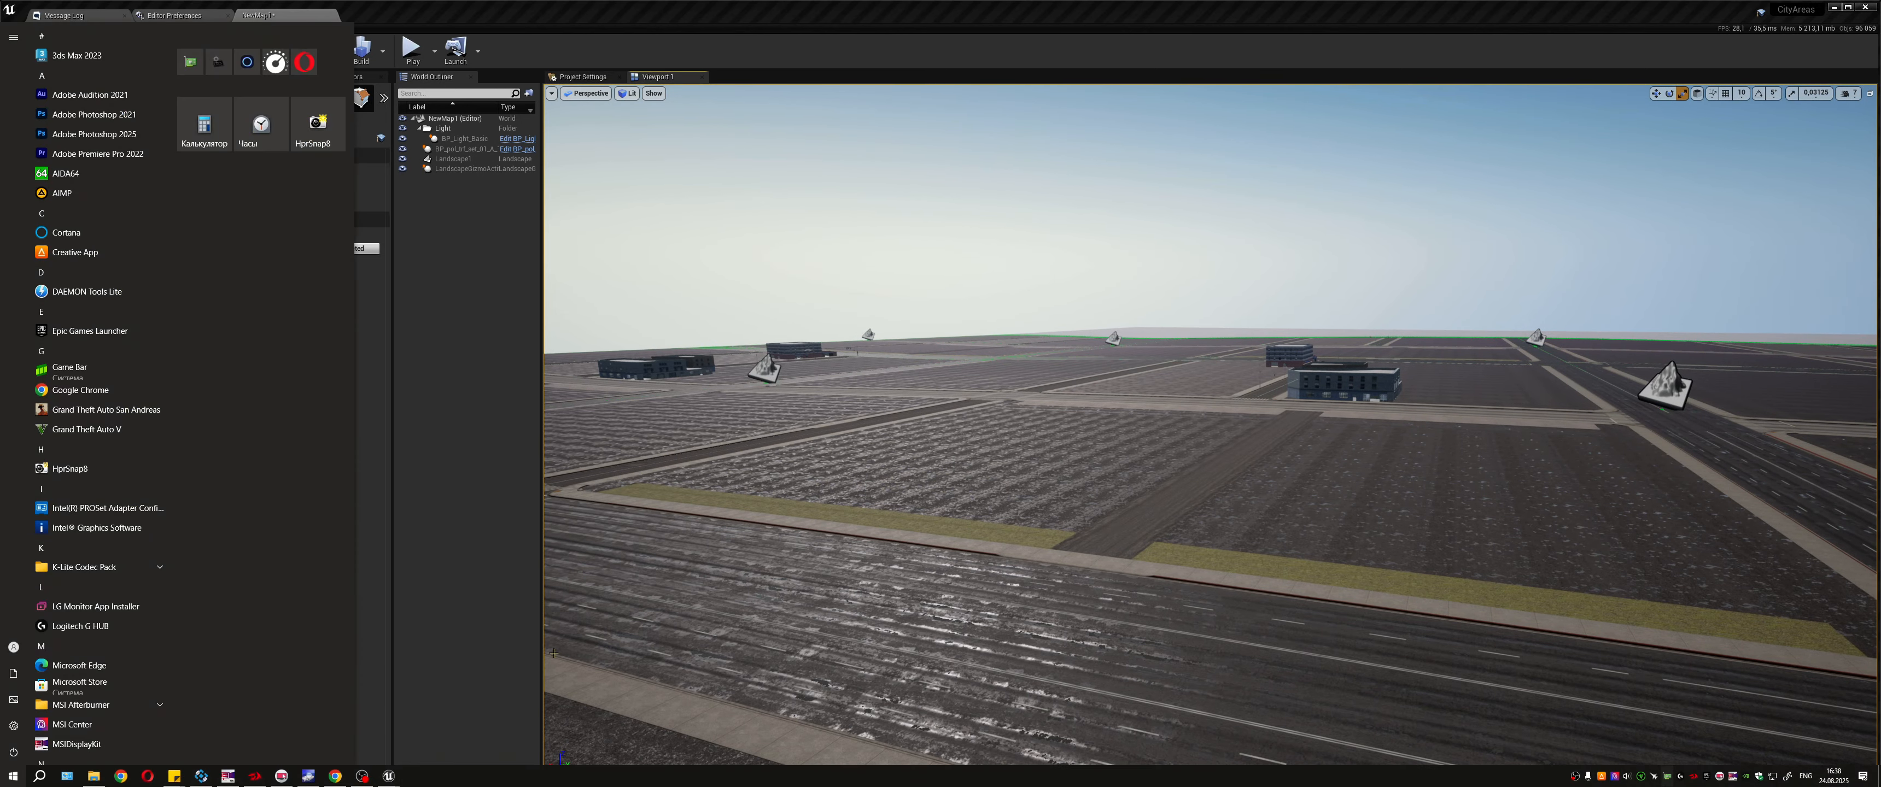